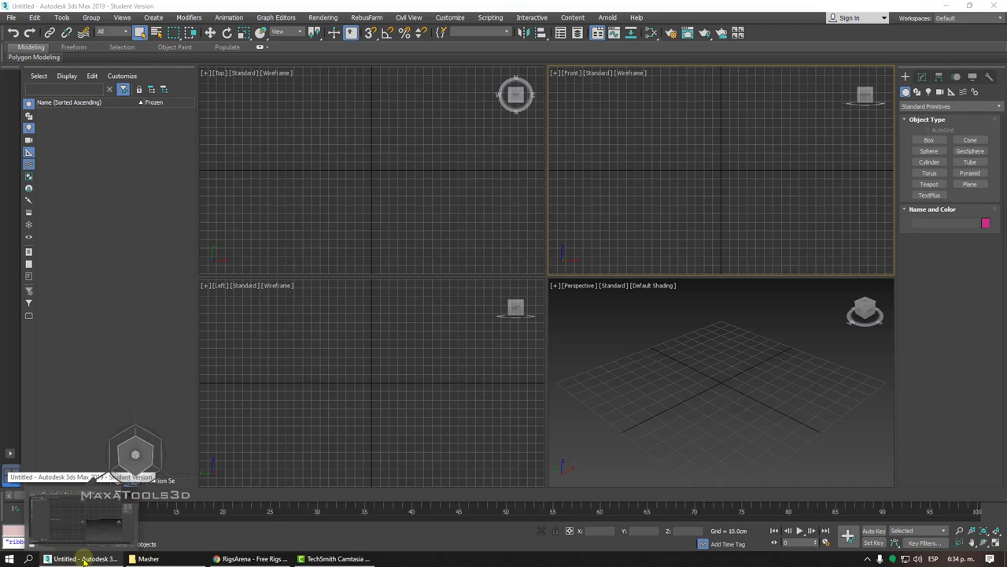
# - In the Biped help tab, expand the Animación and Animación de personajes contents topics
pyautogui.click(250, 559)
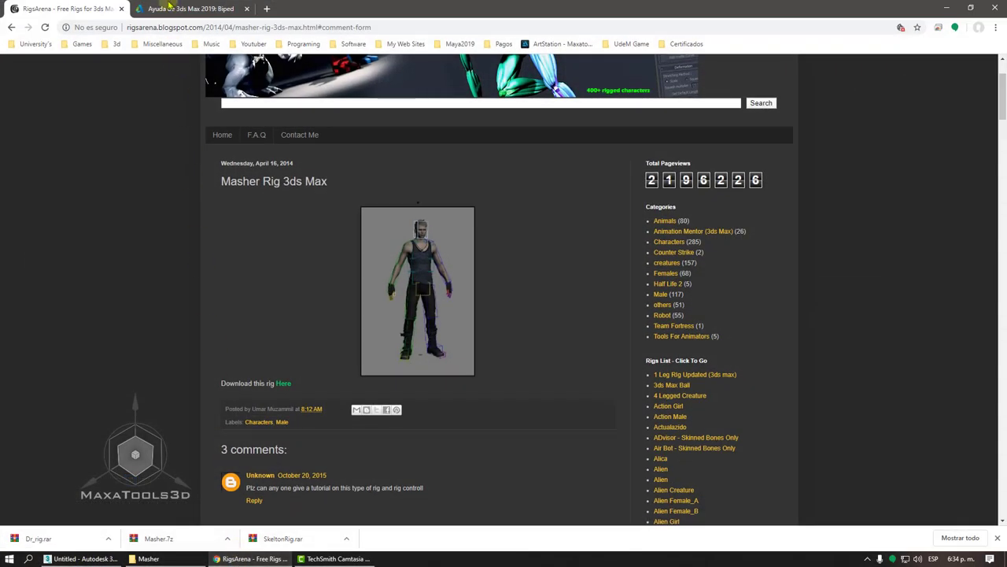
pyautogui.click(168, 5)
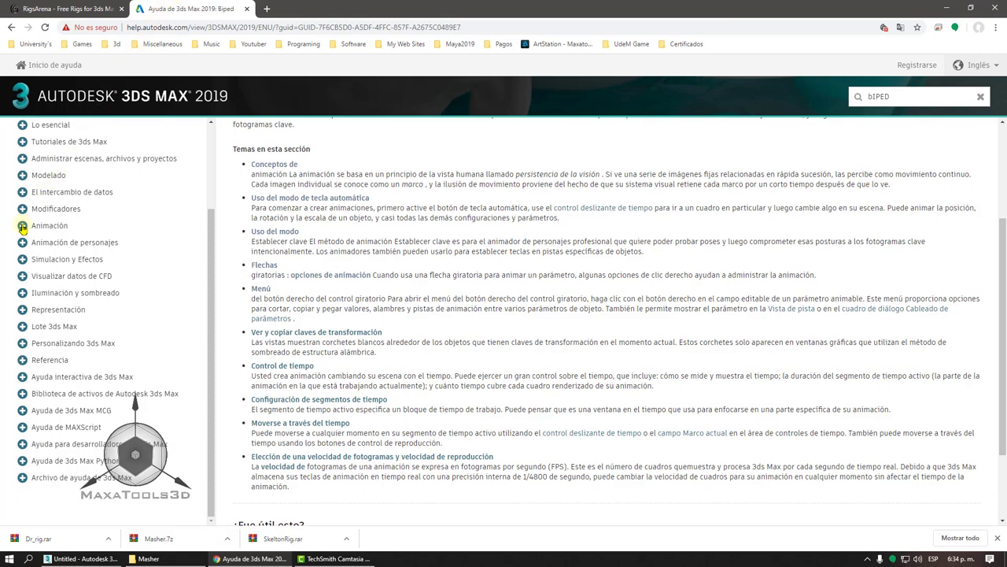
pyautogui.click(23, 227)
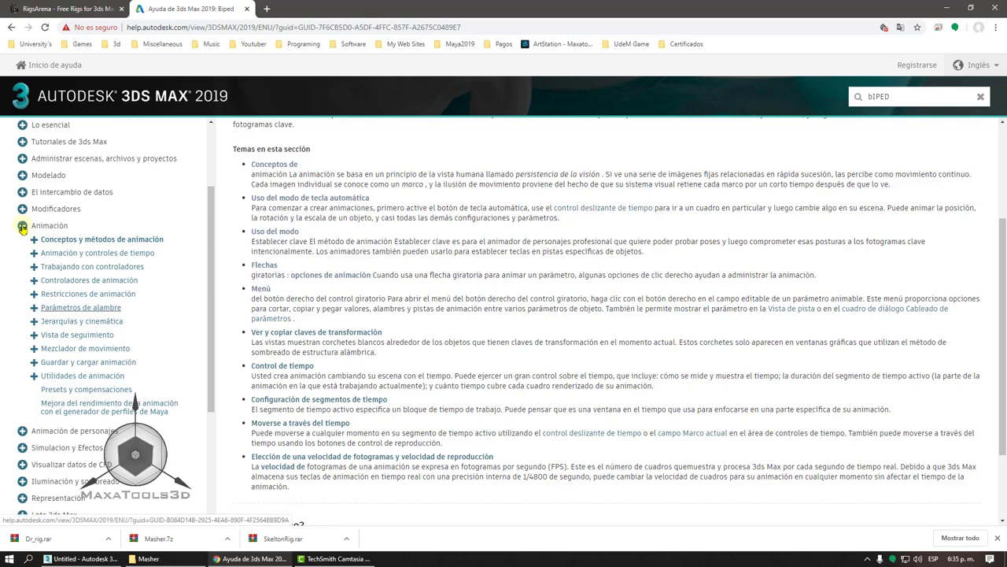
pyautogui.scroll(-1, 85, 257)
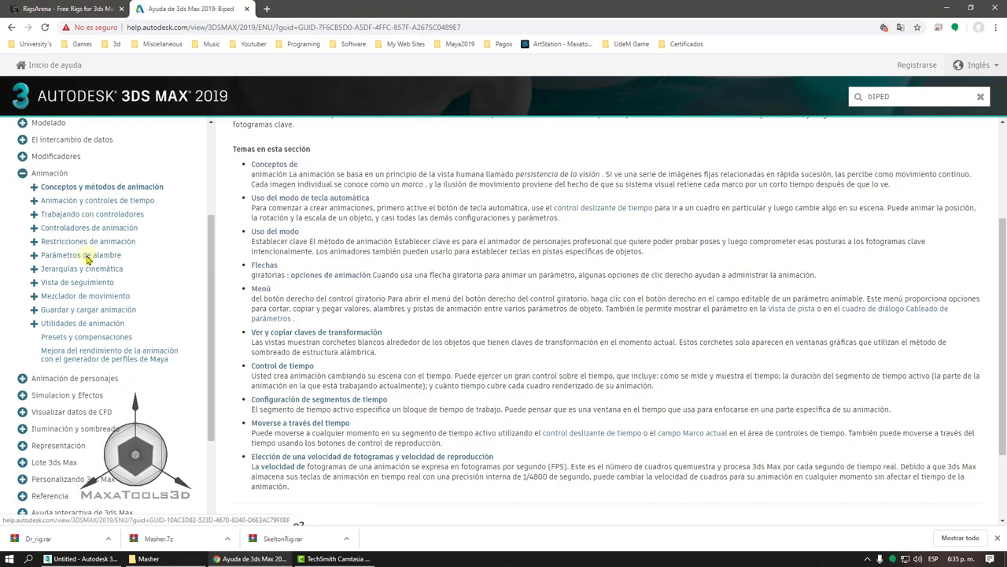
pyautogui.scroll(-1, 88, 260)
pyautogui.scroll(-1, 88, 260)
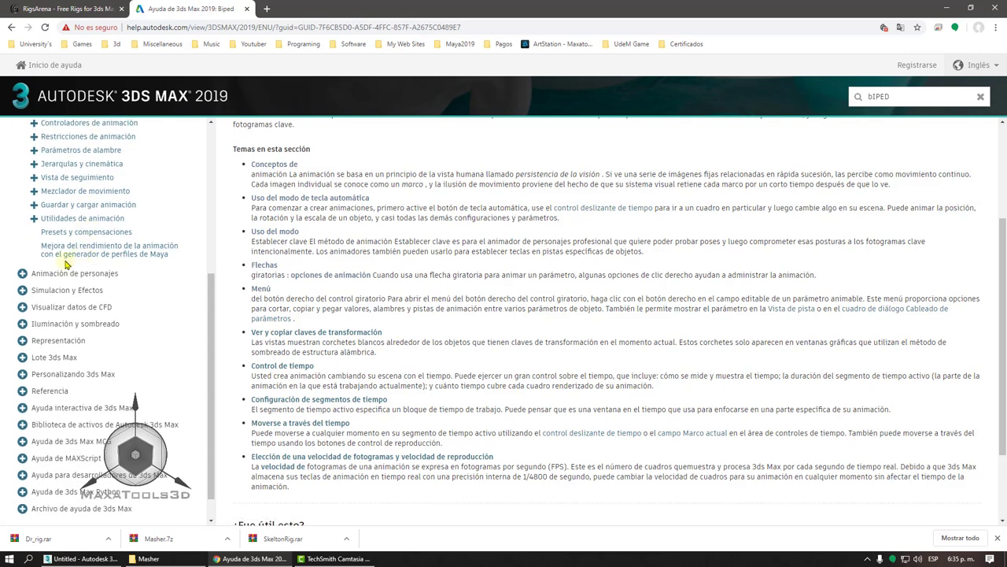
pyautogui.click(22, 273)
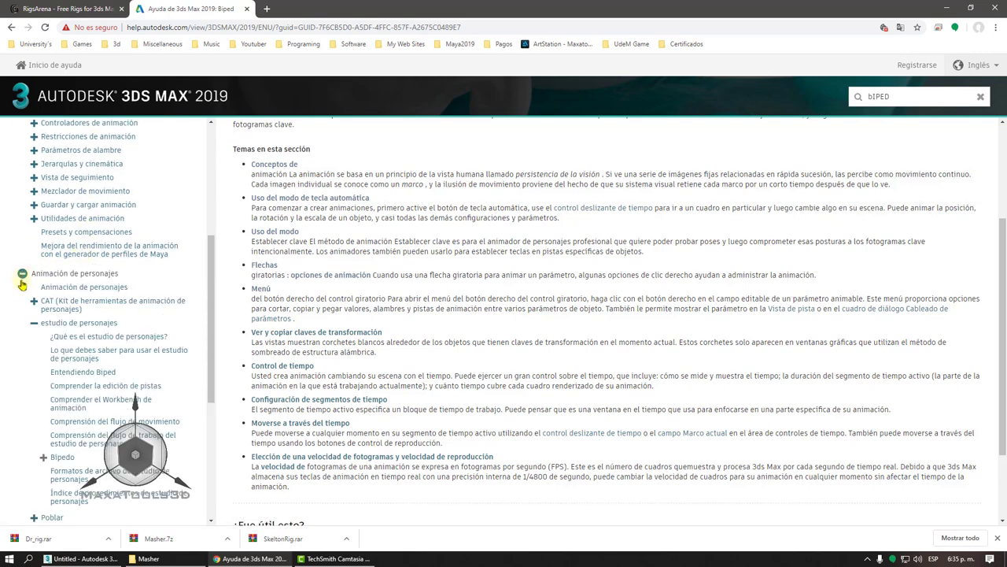
pyautogui.click(32, 324)
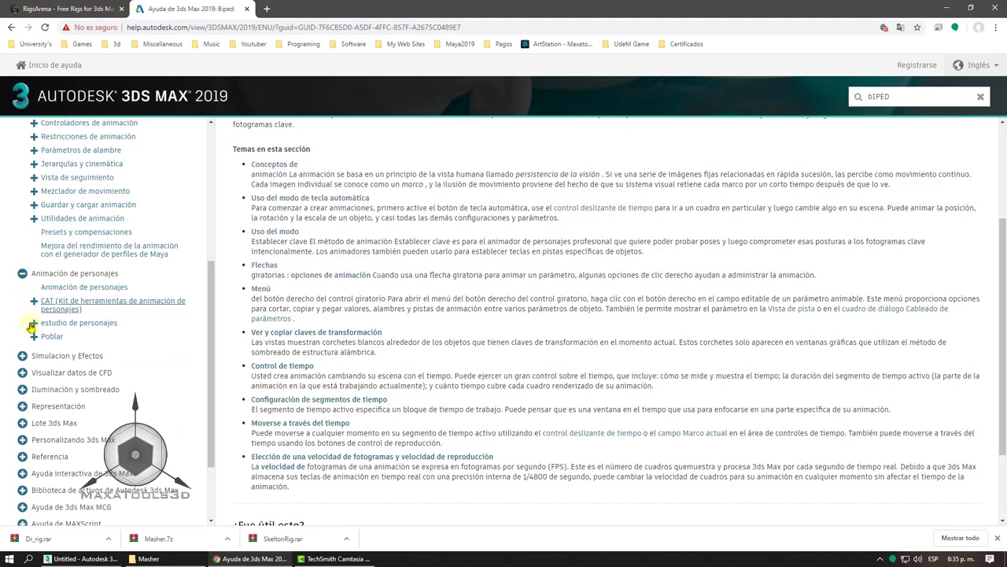
# - Collapse Animation Concepts and Methods, expand Character Animation and CAT, then return to 3ds Max
pyautogui.click(46, 28)
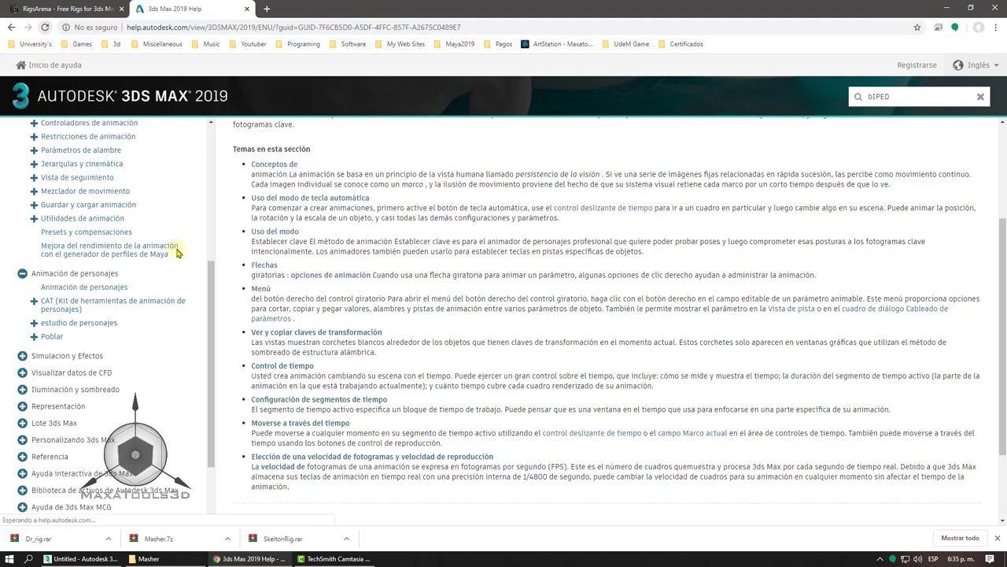
pyautogui.scroll(-2, 178, 255)
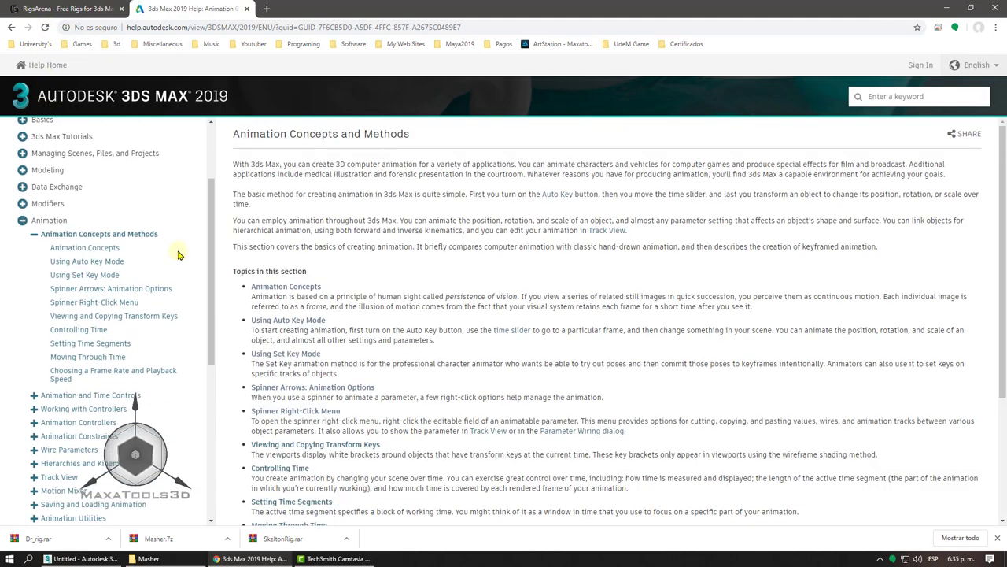
pyautogui.click(34, 191)
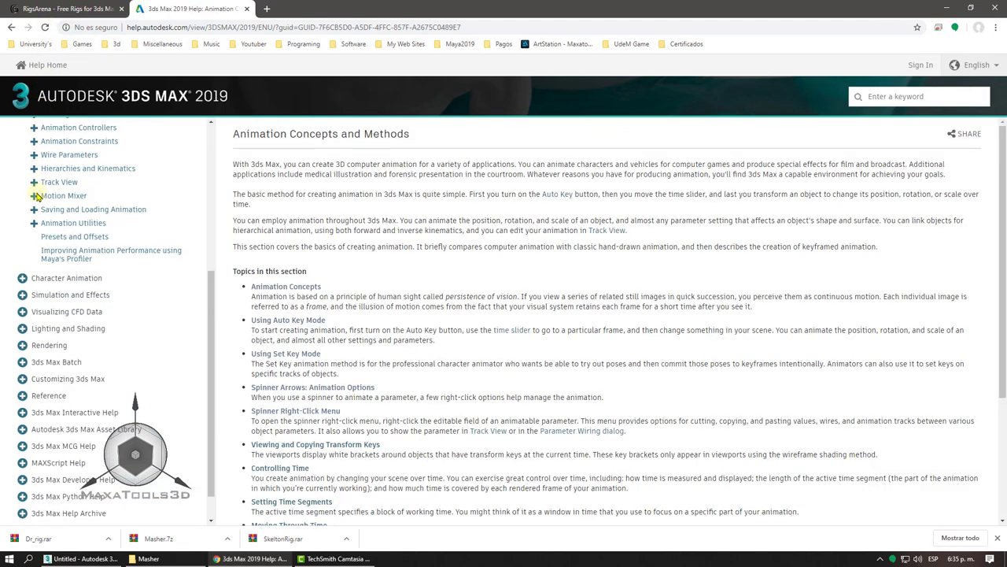
pyautogui.click(23, 383)
pyautogui.scroll(-1, 22, 386)
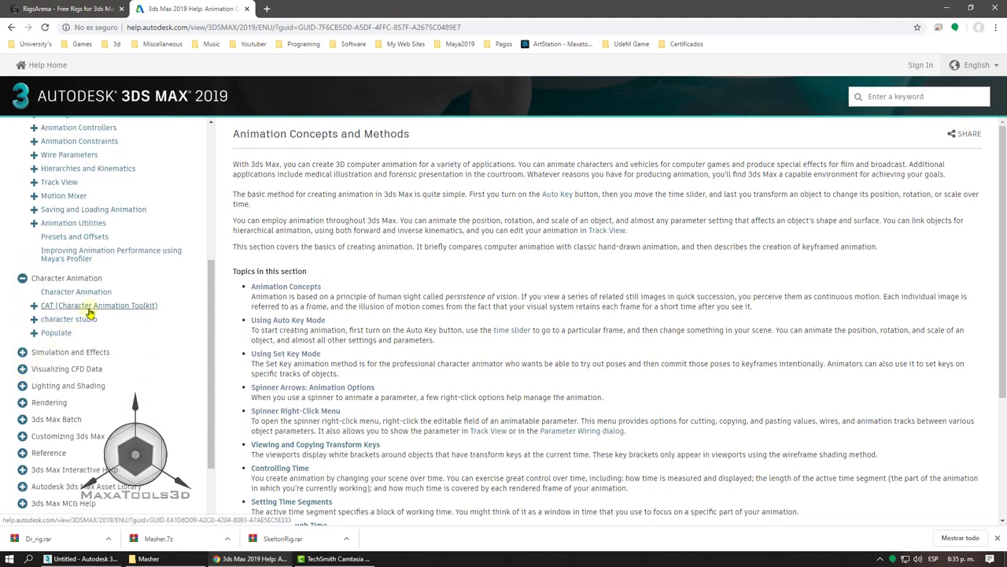
pyautogui.click(34, 305)
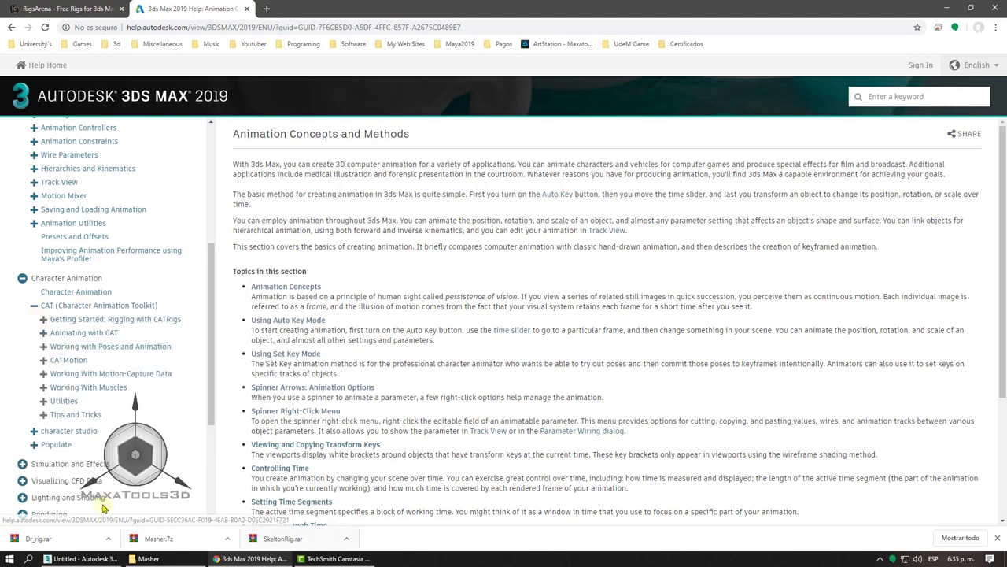
pyautogui.click(78, 558)
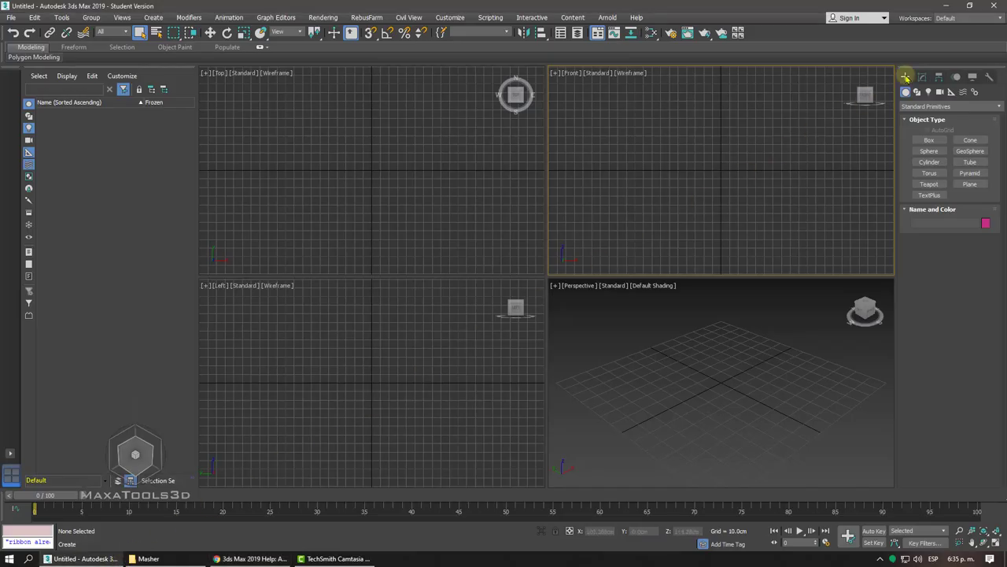
# - Create a CATParent rig from the Allosaur preset in the Perspective viewport
pyautogui.click(950, 93)
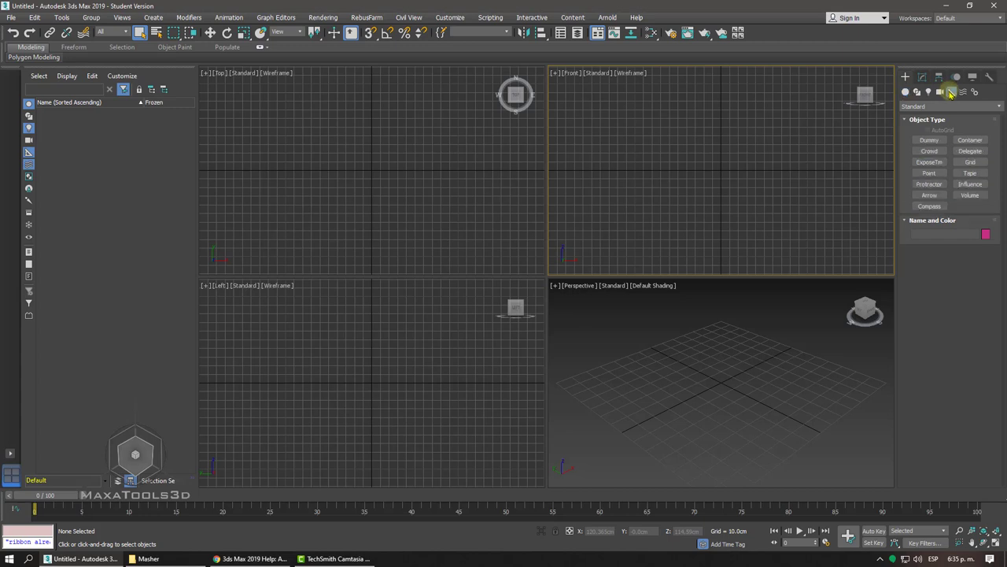
pyautogui.click(921, 106)
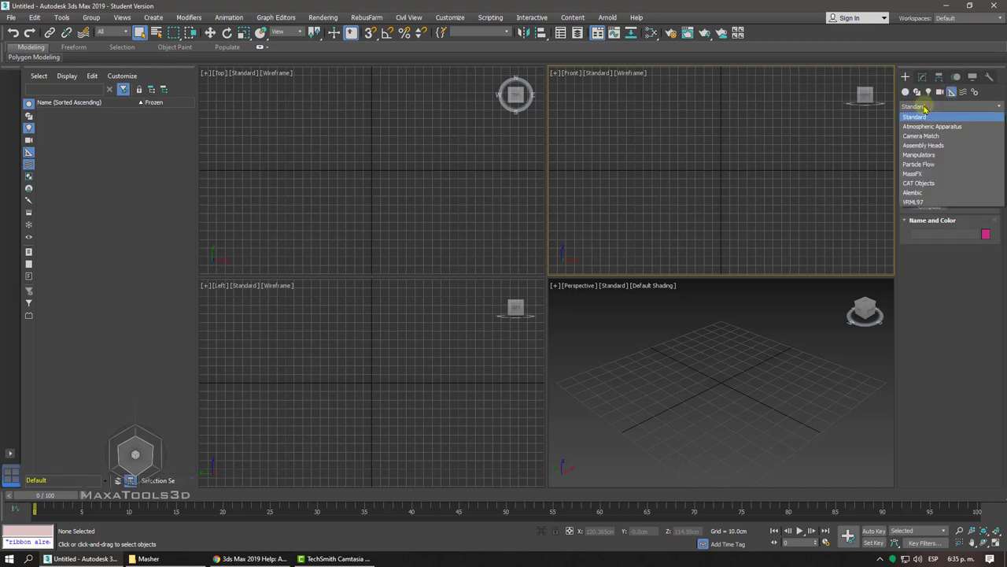
pyautogui.click(919, 183)
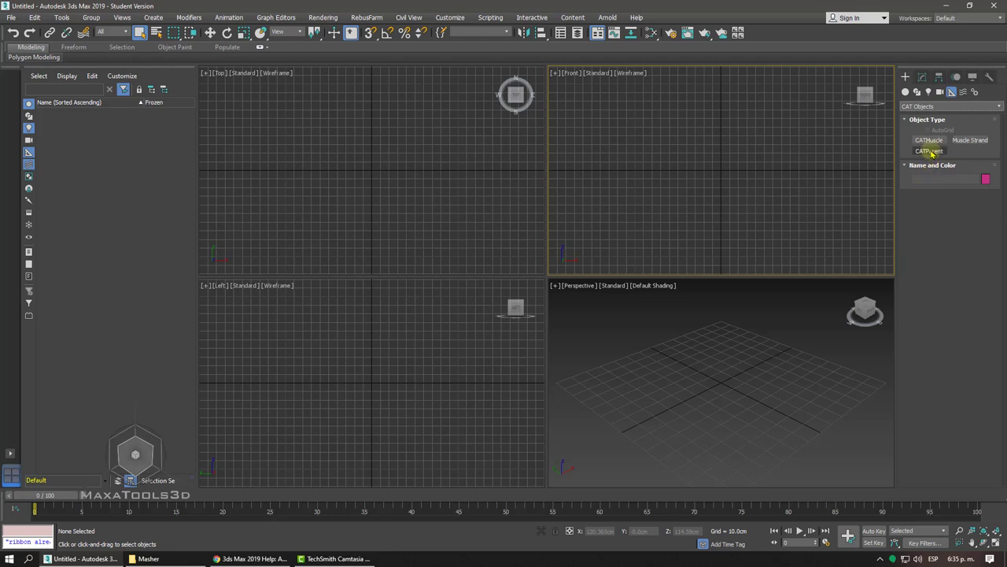
pyautogui.click(929, 150)
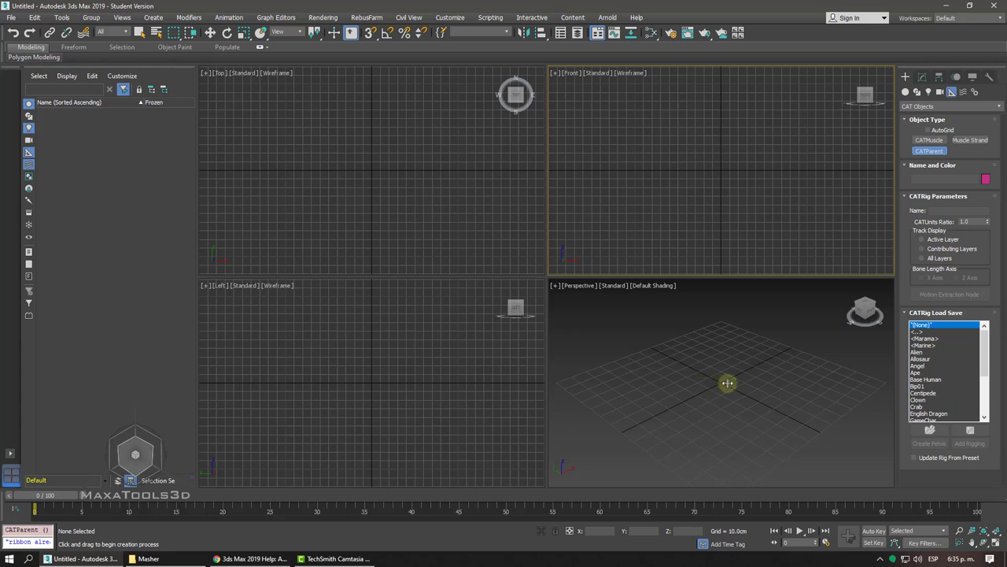
pyautogui.click(921, 359)
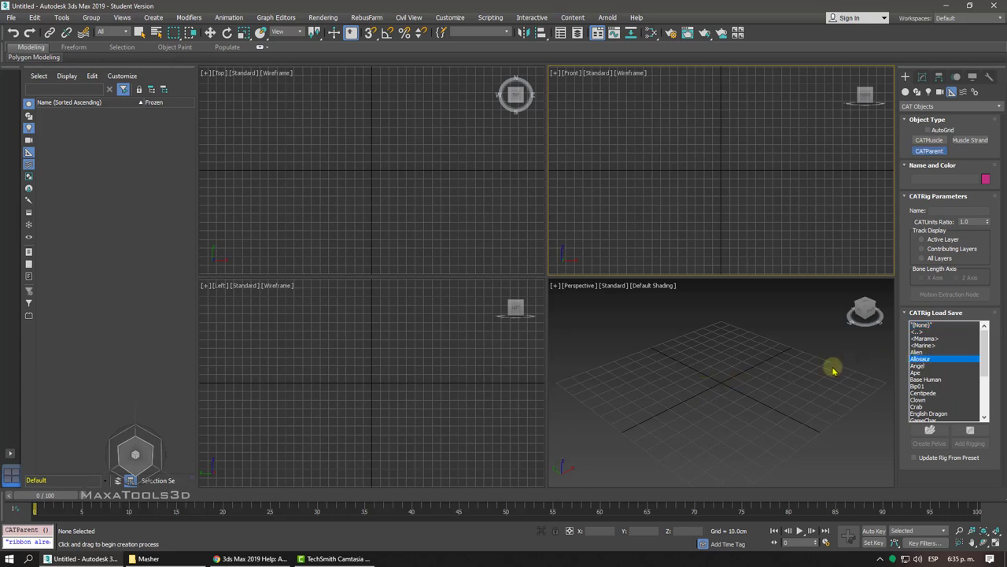
pyautogui.click(720, 371)
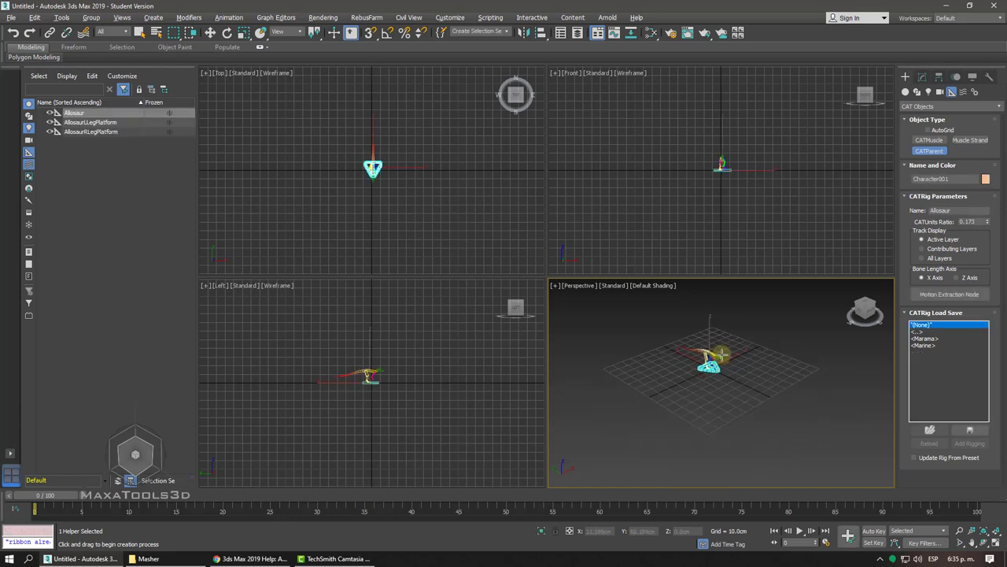
# - Maximize and frame the Perspective view, then raise the rig's CATUnits Ratio to 0.993
pyautogui.hotkey('alt', 'w')
pyautogui.press('z')
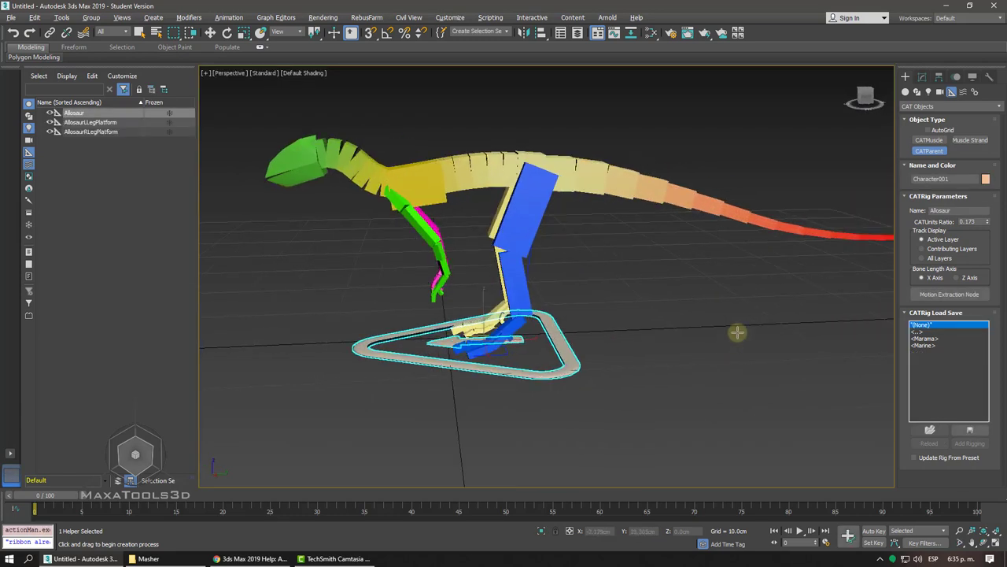
pyautogui.click(921, 76)
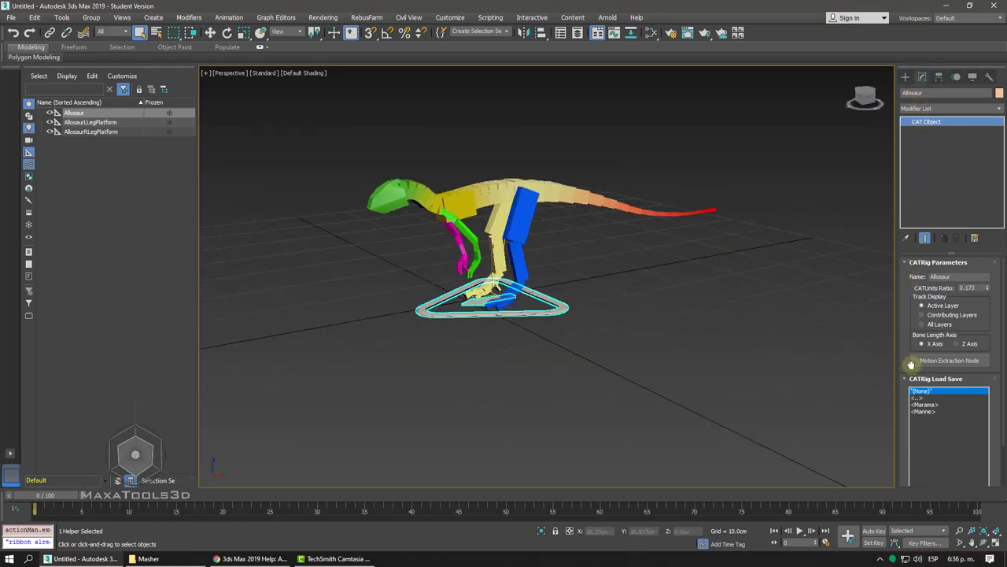
pyautogui.moveTo(987, 289); pyautogui.dragTo(981, 254)
pyautogui.click(988, 288)
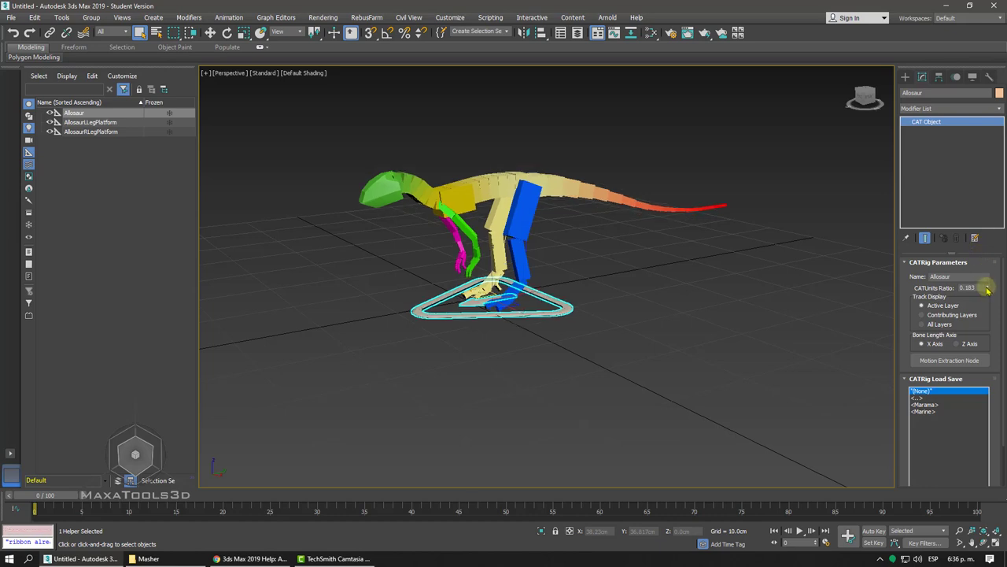
pyautogui.moveTo(984, 249); pyautogui.dragTo(532, 277)
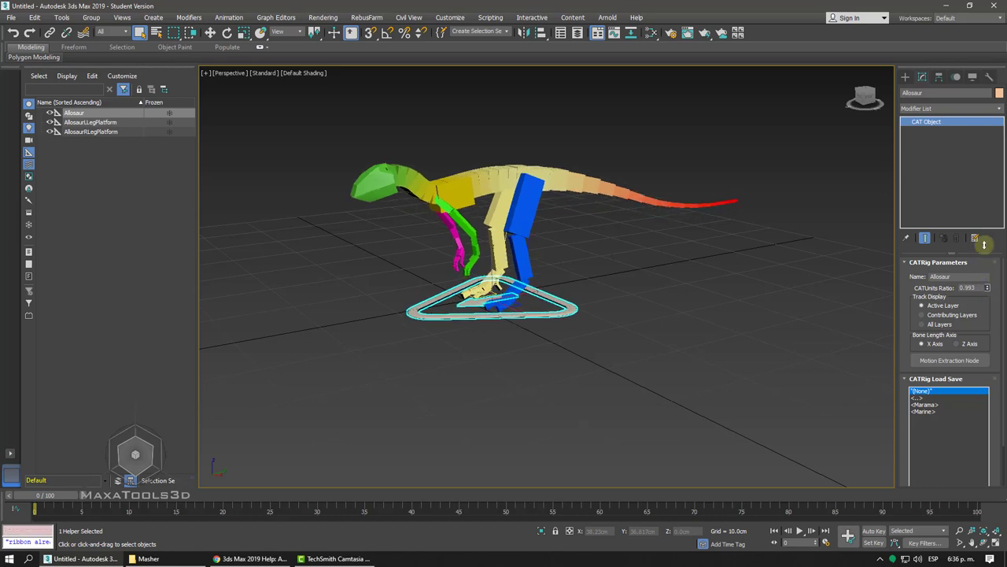
# - Orbit and zoom the view around the enlarged Allosaur rig
pyautogui.scroll(-10, 532, 277)
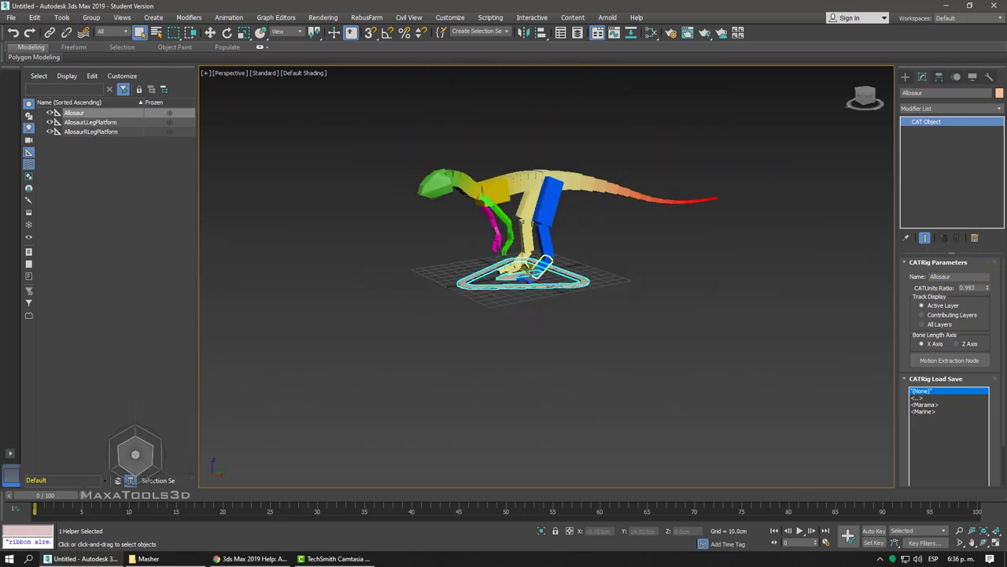
pyautogui.keyDown('alt'); pyautogui.moveTo(532, 277); pyautogui.dragTo(532, 278, button='middle'); pyautogui.keyUp('alt')
pyautogui.scroll(3, 532, 278)
pyautogui.scroll(2, 533, 278)
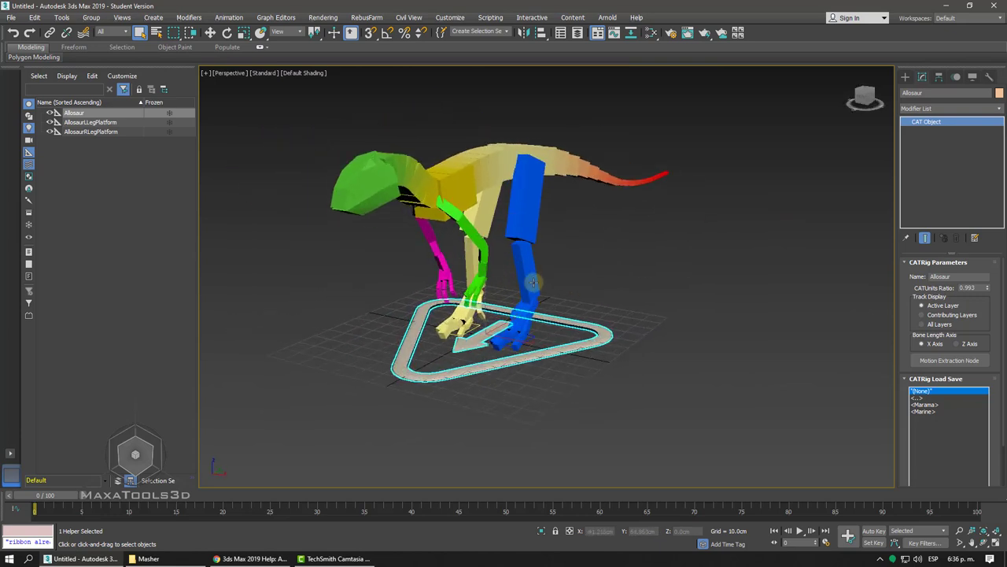
pyautogui.scroll(2, 533, 280)
pyautogui.scroll(1, 533, 282)
pyautogui.scroll(1, 533, 282)
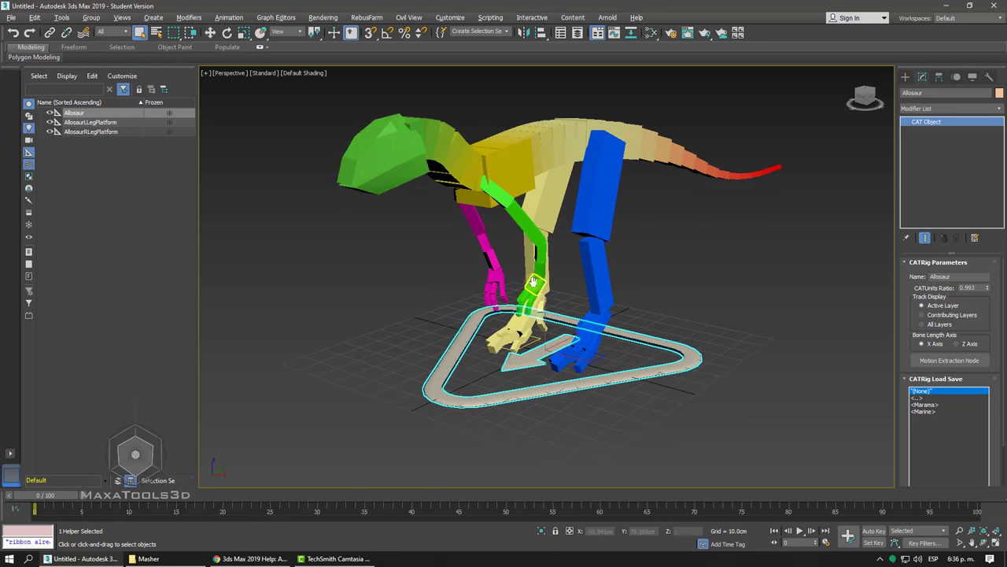
pyautogui.scroll(1, 533, 282)
# - Read through the Character Animation help page, then return to the Allosaur scene
pyautogui.click(254, 559)
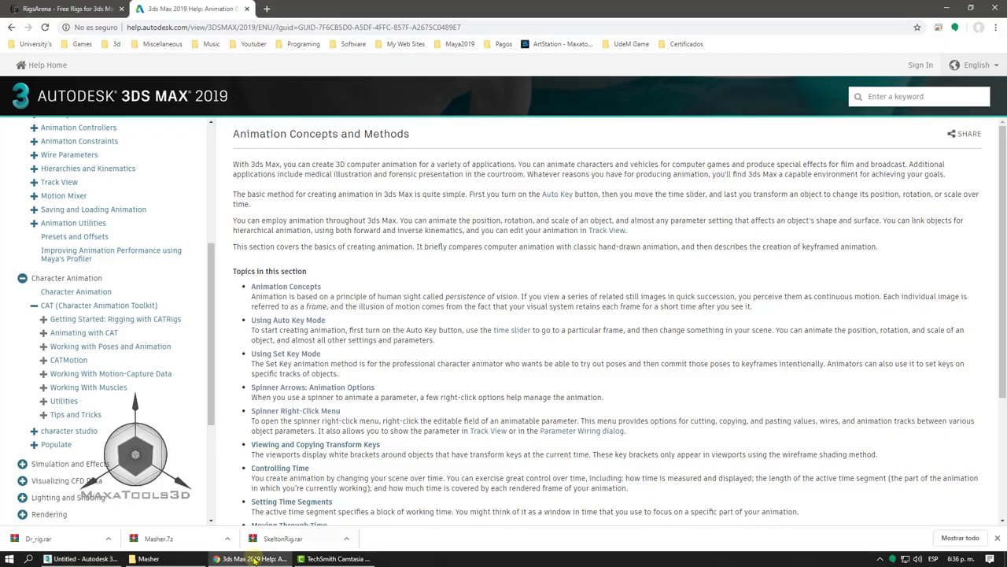
pyautogui.click(76, 292)
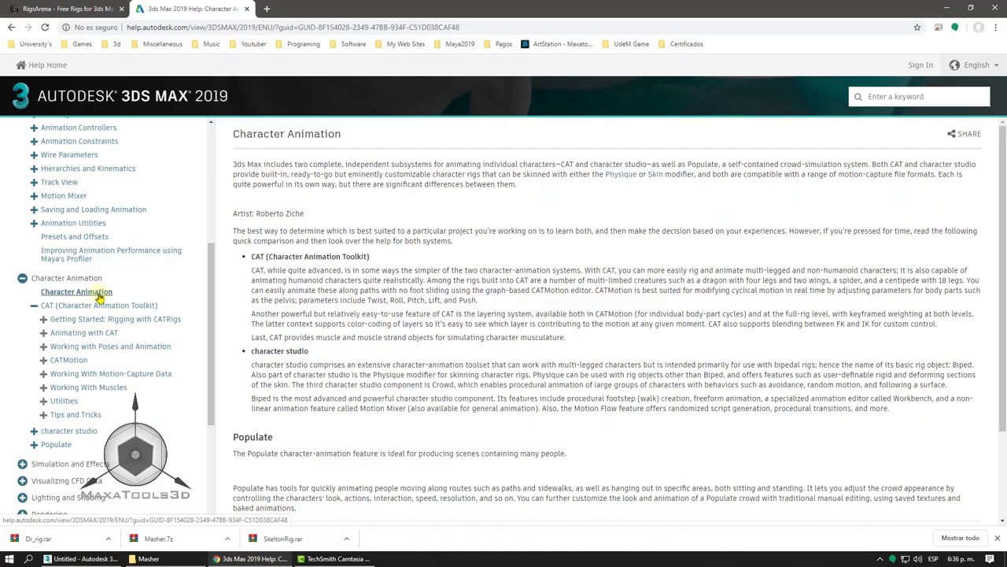
pyautogui.scroll(-4, 441, 315)
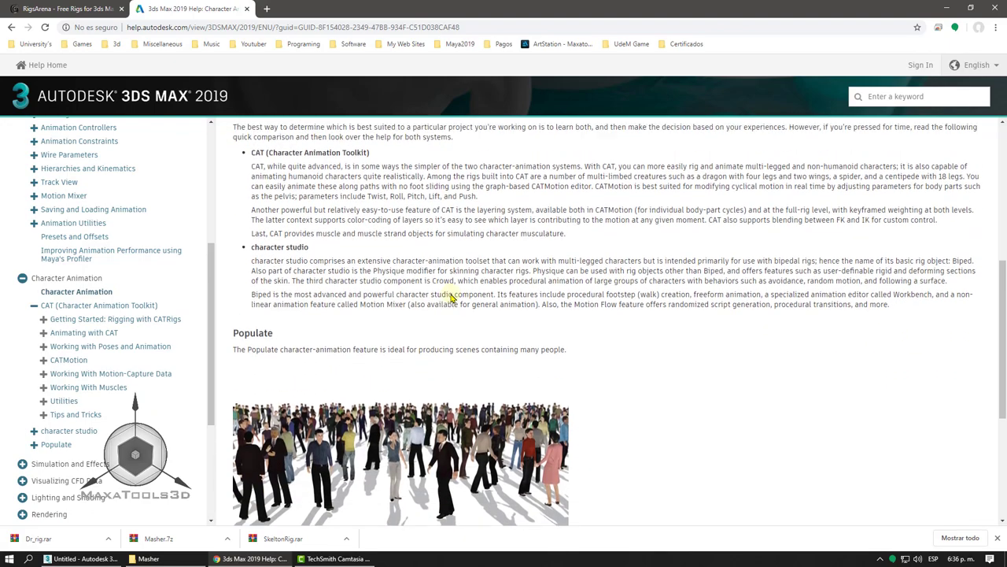
pyautogui.scroll(2, 447, 292)
pyautogui.scroll(3, 355, 213)
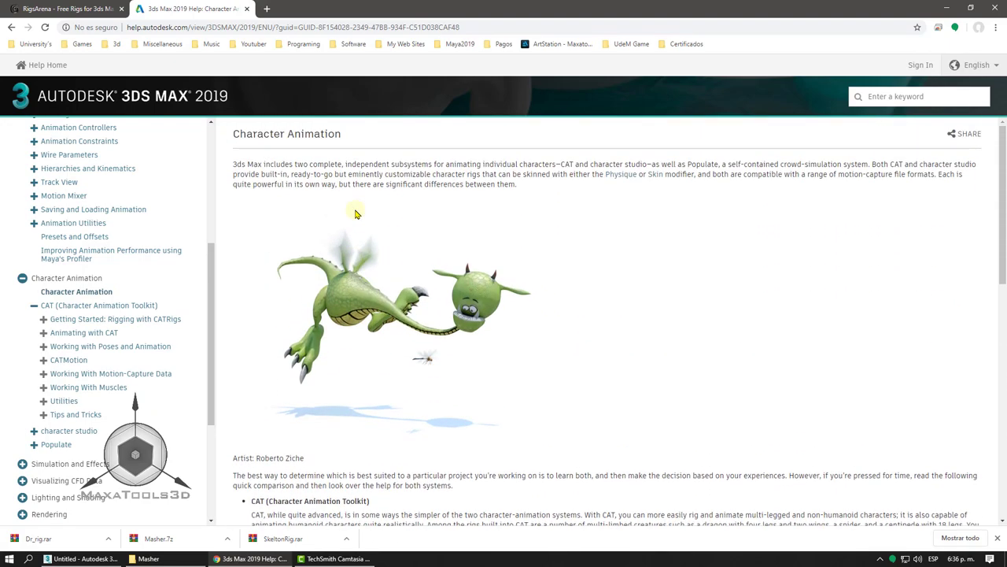
pyautogui.scroll(-3, 355, 213)
pyautogui.click(79, 558)
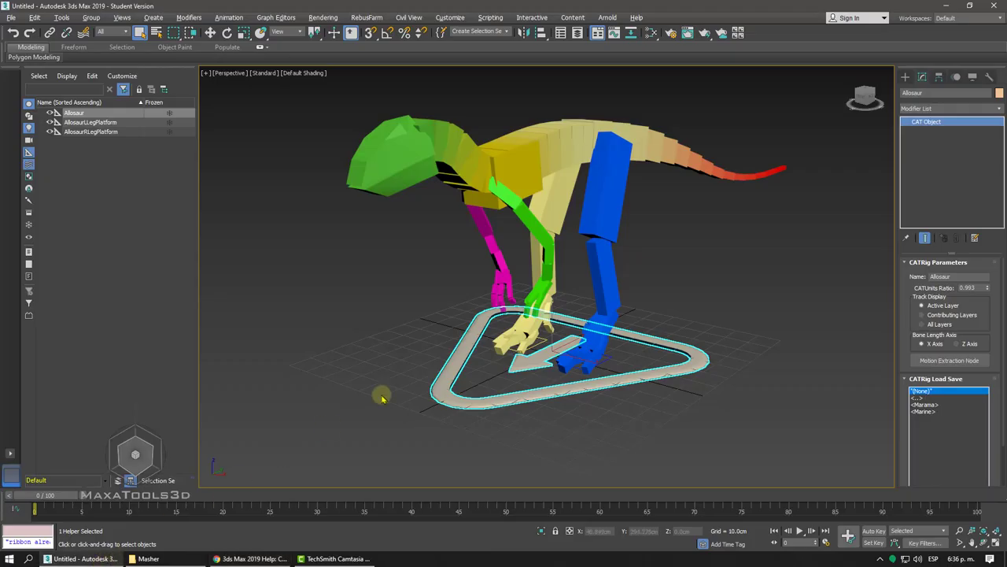
# - Start the Systems > Bones tool and switch to a zoomed-in left side view
pyautogui.click(905, 76)
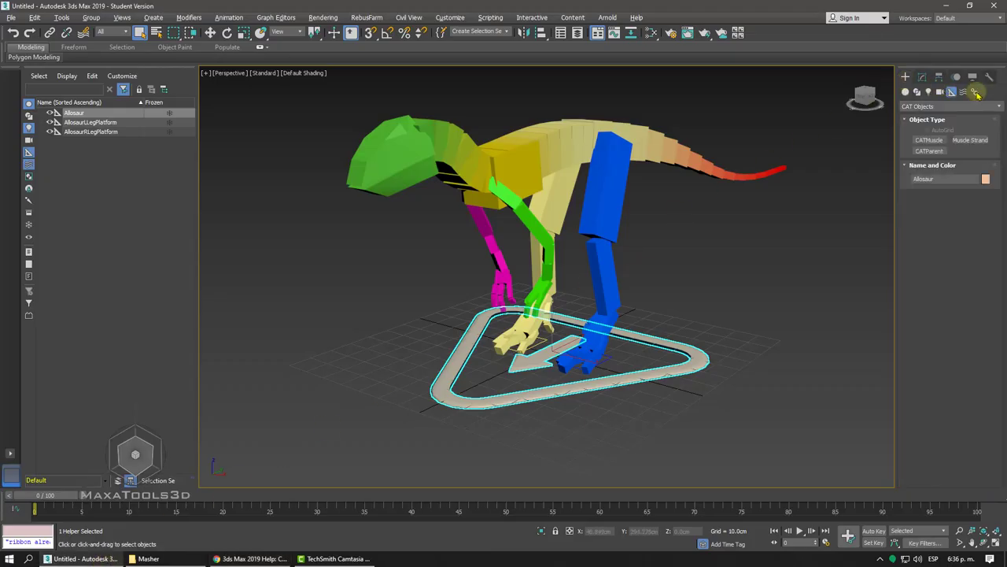
pyautogui.click(975, 92)
pyautogui.click(929, 139)
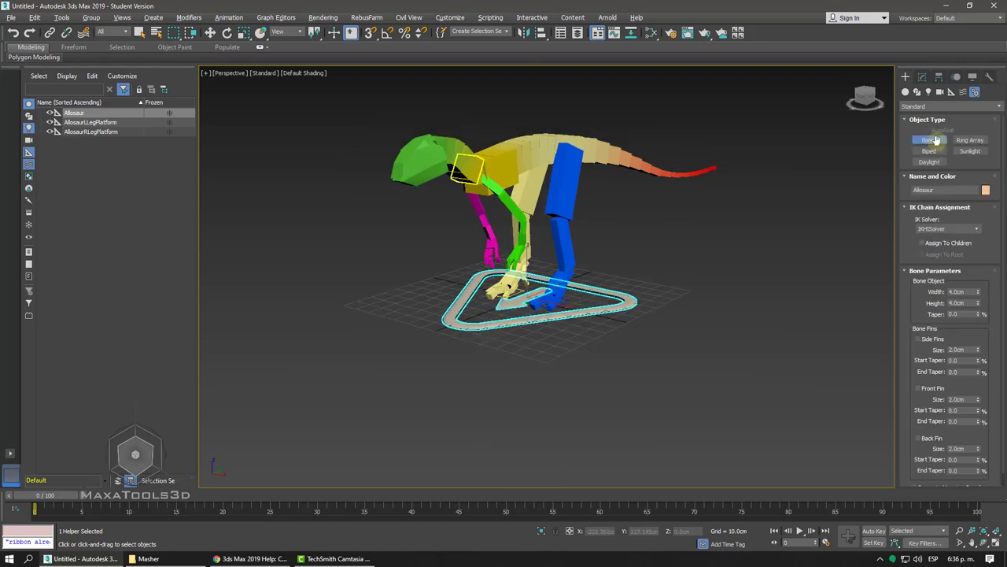
pyautogui.press('f')
pyautogui.scroll(3, 596, 207)
pyautogui.scroll(3, 590, 207)
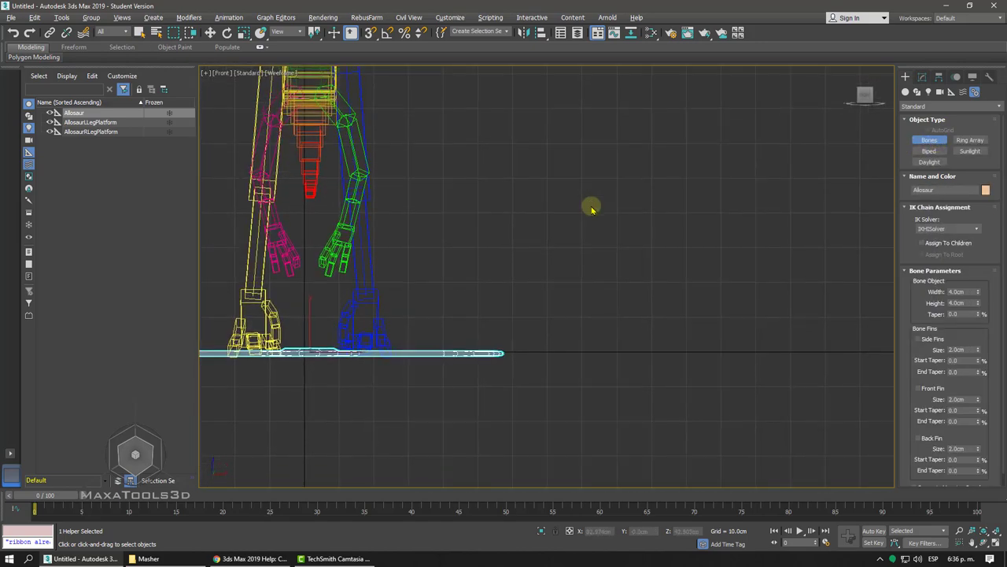
pyautogui.press('l')
pyautogui.scroll(2, 589, 206)
pyautogui.scroll(1, 589, 205)
pyautogui.scroll(1, 582, 201)
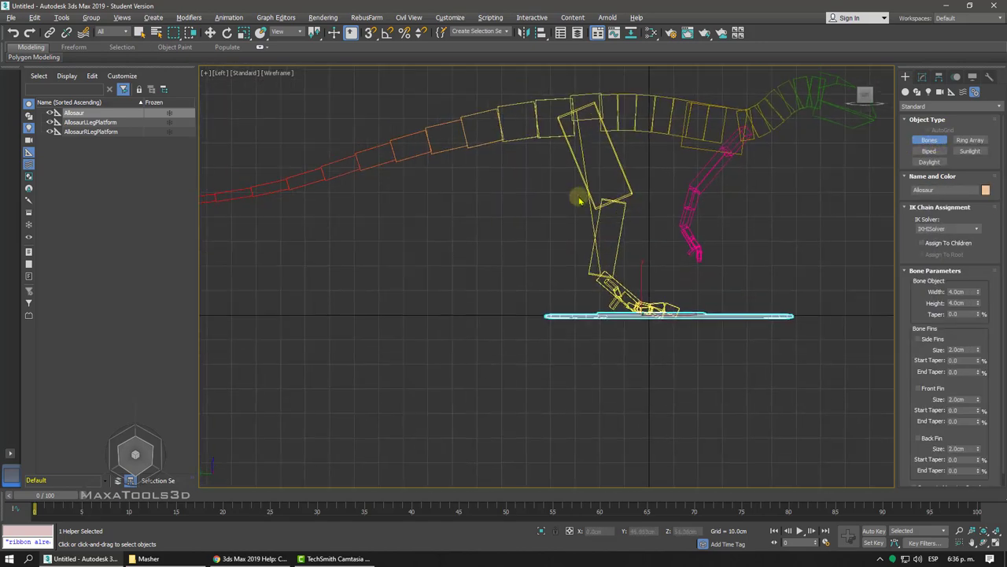
# - Draw a two-bone chain with an end nub down from the Allosaur's hip
pyautogui.click(504, 141)
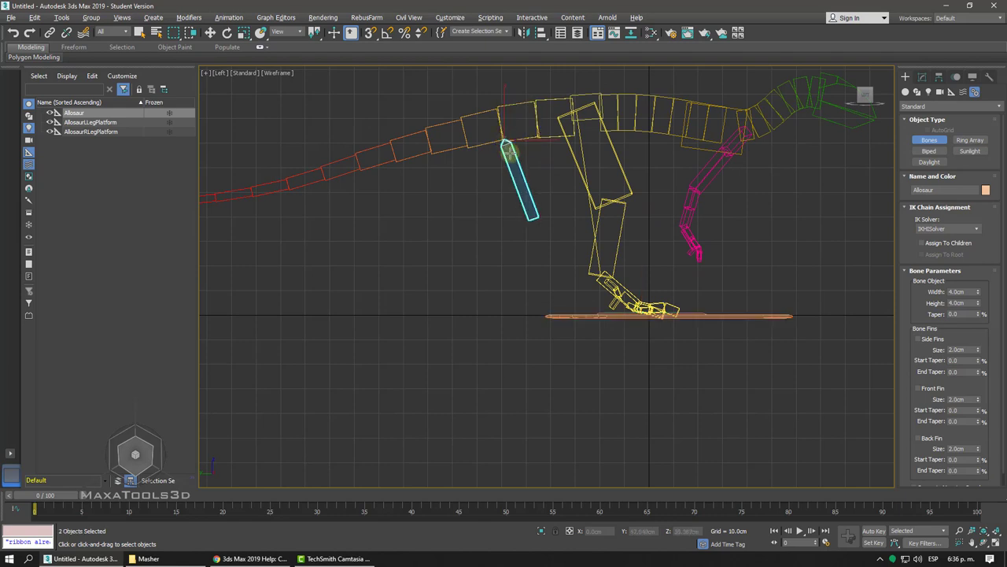
pyautogui.click(525, 196)
pyautogui.click(509, 263)
pyautogui.rightClick(509, 264)
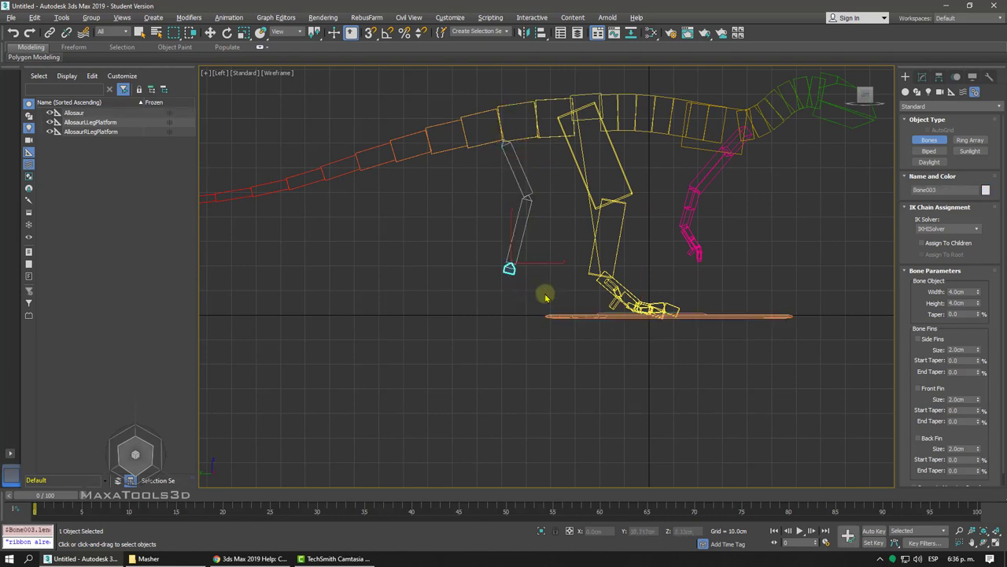
pyautogui.press('q')
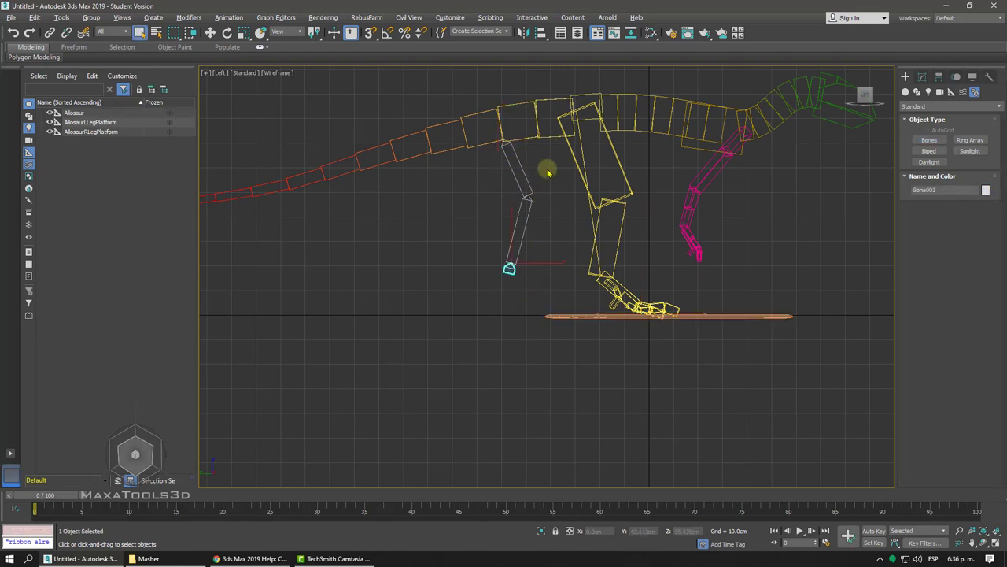
# - Click through the new bones and the yellow thigh, ending with Bone001 selected
pyautogui.click(501, 177)
pyautogui.click(612, 163)
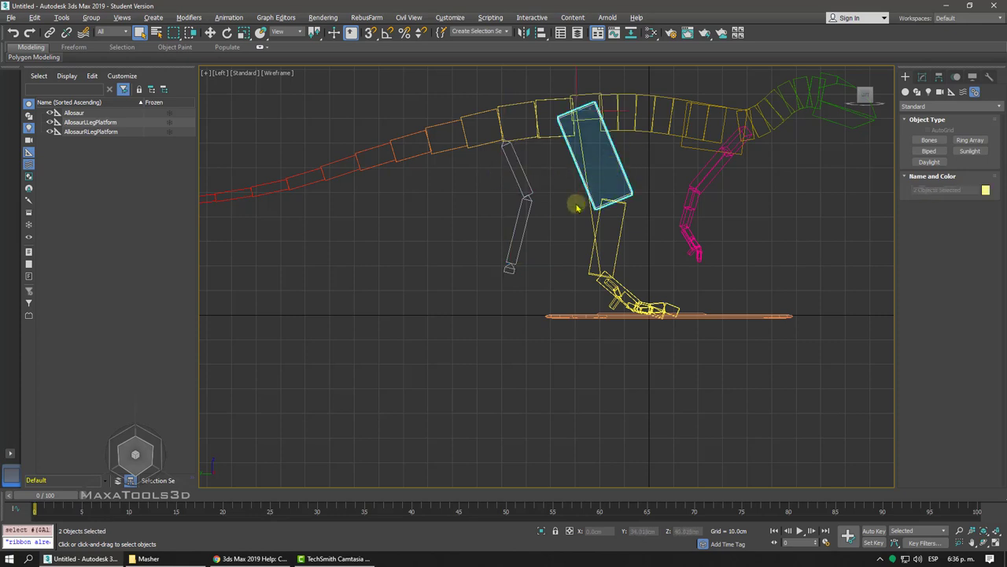
pyautogui.click(513, 223)
pyautogui.click(527, 291)
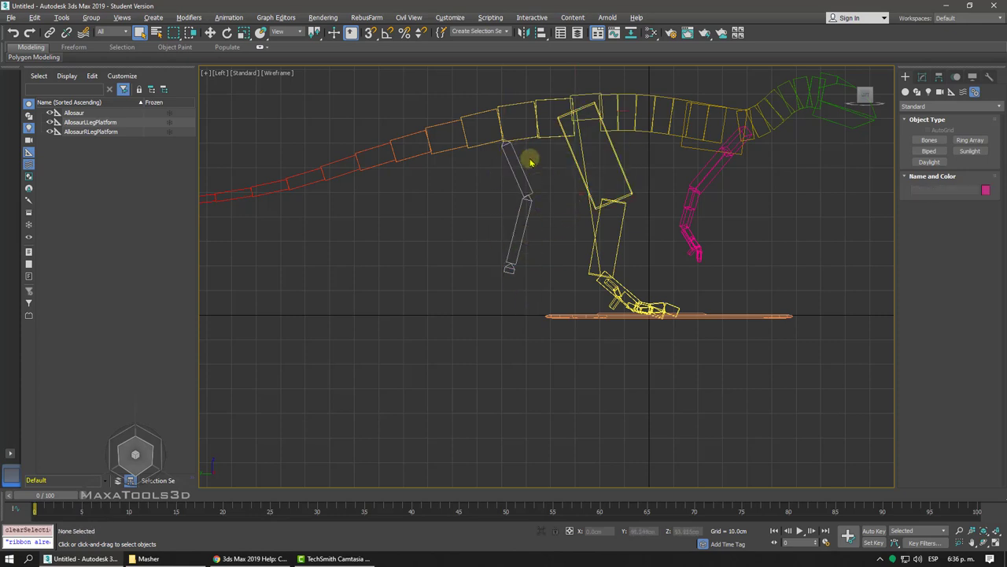
pyautogui.click(521, 177)
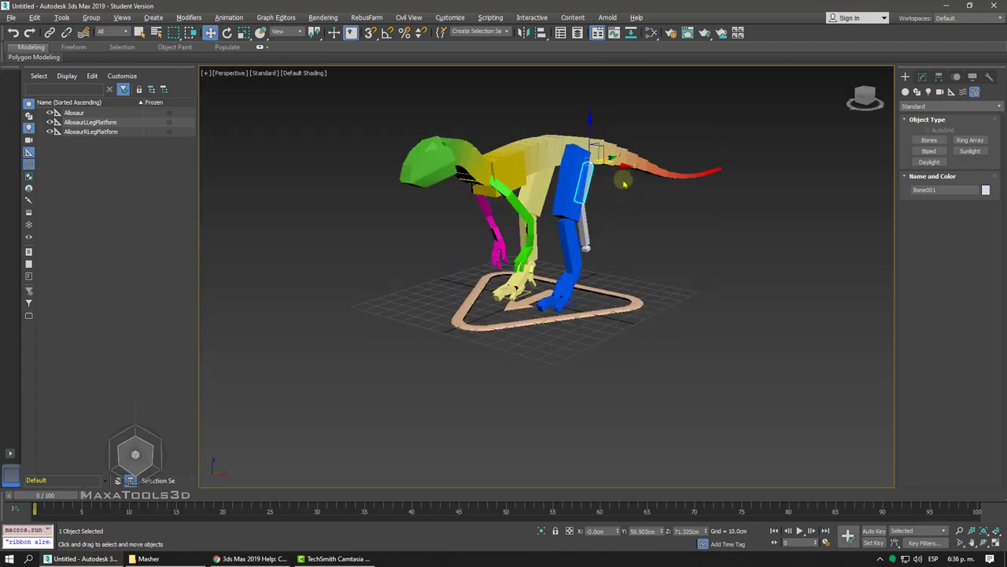
# - Move Bone001 away from the dinosaur's leg and orbit for a clearer view
pyautogui.moveTo(617, 164); pyautogui.dragTo(753, 175)
pyautogui.keyDown('alt'); pyautogui.moveTo(754, 175); pyautogui.dragTo(754, 181, button='middle'); pyautogui.keyUp('alt')
pyautogui.scroll(3, 753, 178)
pyautogui.scroll(3, 754, 177)
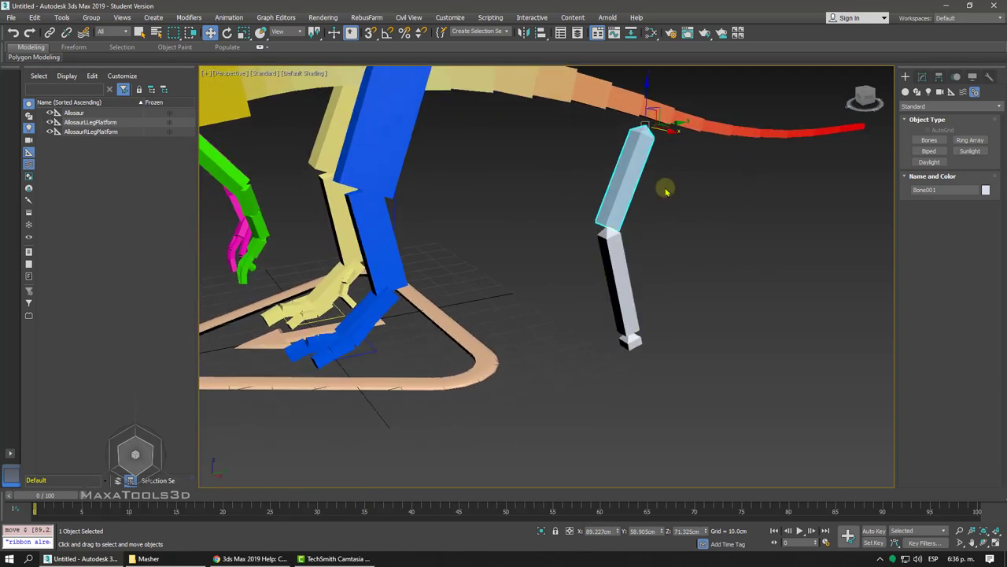
pyautogui.keyDown('alt'); pyautogui.moveTo(624, 197); pyautogui.dragTo(622, 191, button='middle'); pyautogui.keyUp('alt')
# - Switch to rotation and rotate Bone002 and Bone001, bringing Bone002 vertical
pyautogui.rightClick(651, 146)
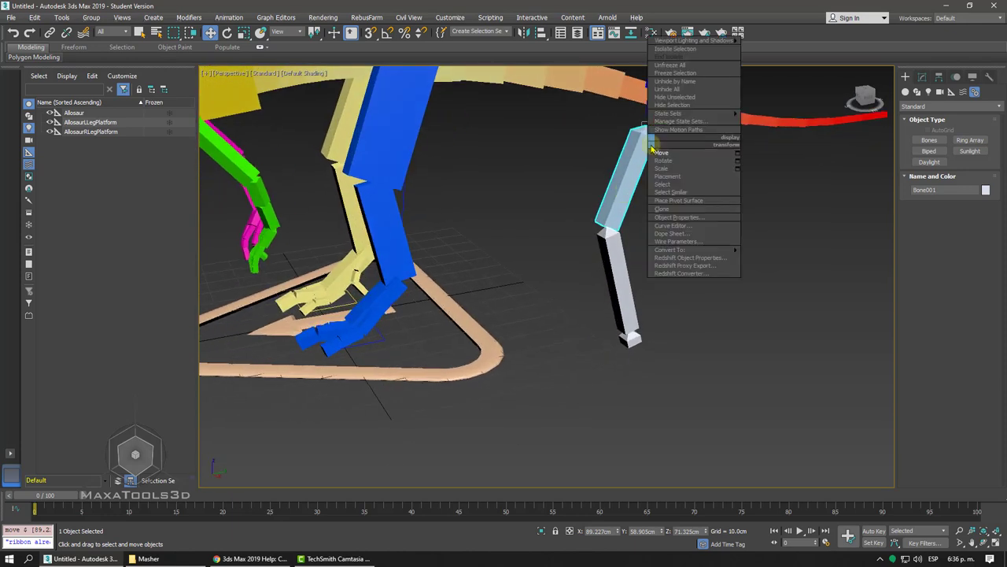
pyautogui.click(664, 161)
pyautogui.click(618, 248)
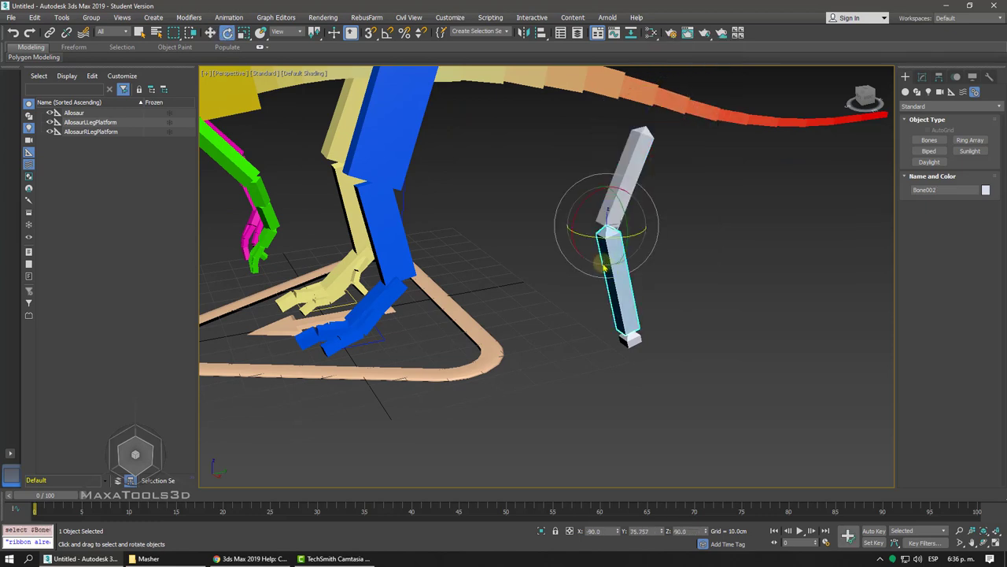
pyautogui.moveTo(582, 247); pyautogui.dragTo(600, 236)
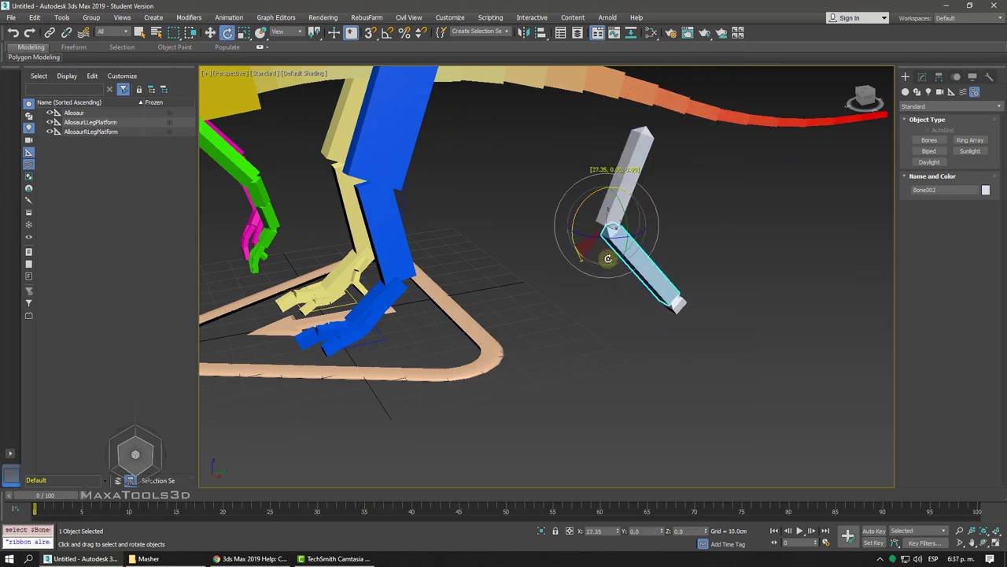
pyautogui.click(630, 165)
pyautogui.moveTo(618, 146); pyautogui.dragTo(604, 110)
pyautogui.click(600, 256)
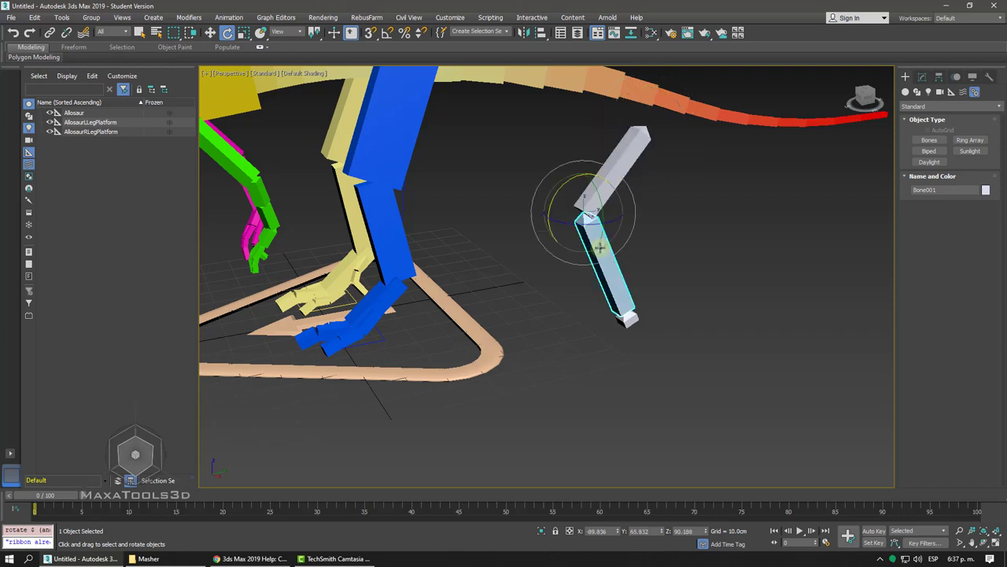
pyautogui.moveTo(554, 235); pyautogui.dragTo(549, 210)
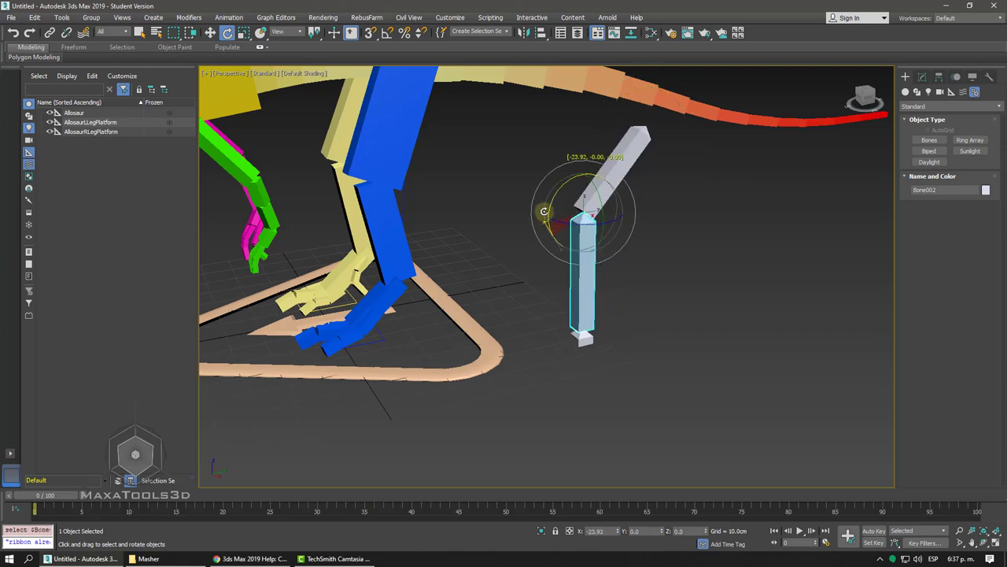
# - Swing the chain by rotating Bone001, tilt Bone002, then select each bone down to Bone003
pyautogui.click(635, 141)
pyautogui.moveTo(616, 145); pyautogui.dragTo(606, 161)
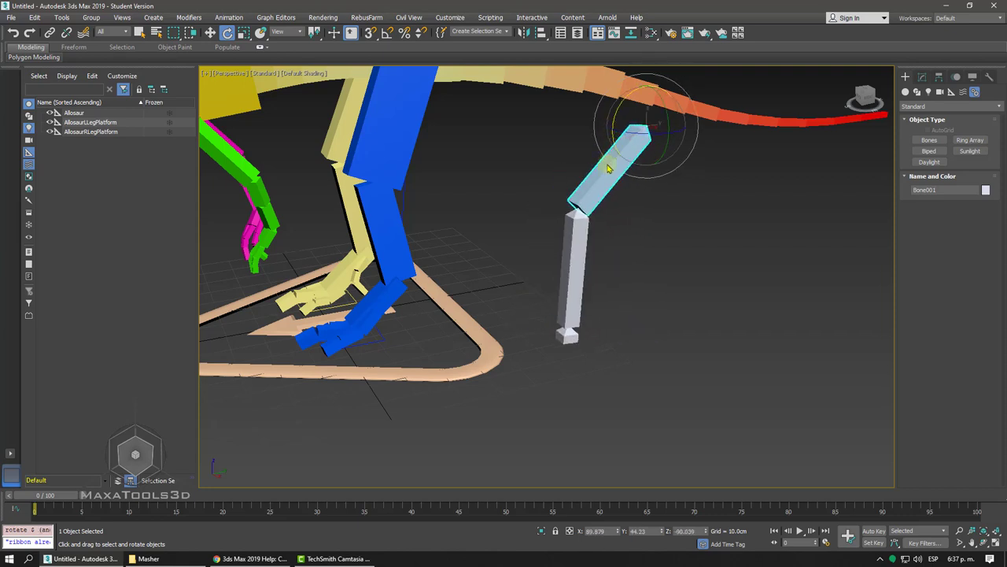
pyautogui.click(573, 268)
pyautogui.moveTo(548, 228); pyautogui.dragTo(560, 253)
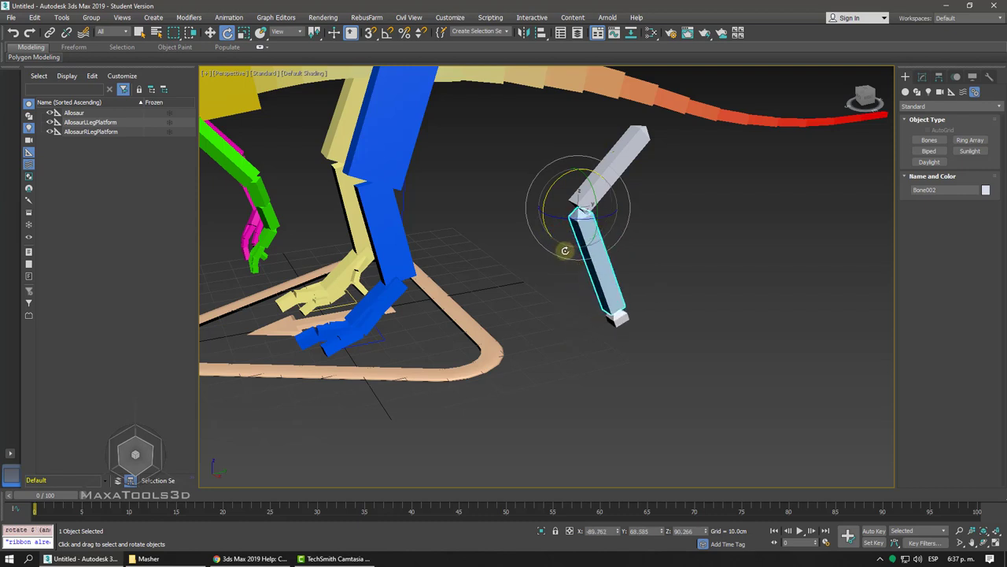
pyautogui.moveTo(561, 254)
pyautogui.keyDown('alt'); pyautogui.mouseDown(button='middle')
pyautogui.moveTo(626, 173)
pyautogui.moveTo(632, 187)
pyautogui.mouseUp(button='middle'); pyautogui.keyUp('alt')
pyautogui.click(645, 140)
pyautogui.click(596, 233)
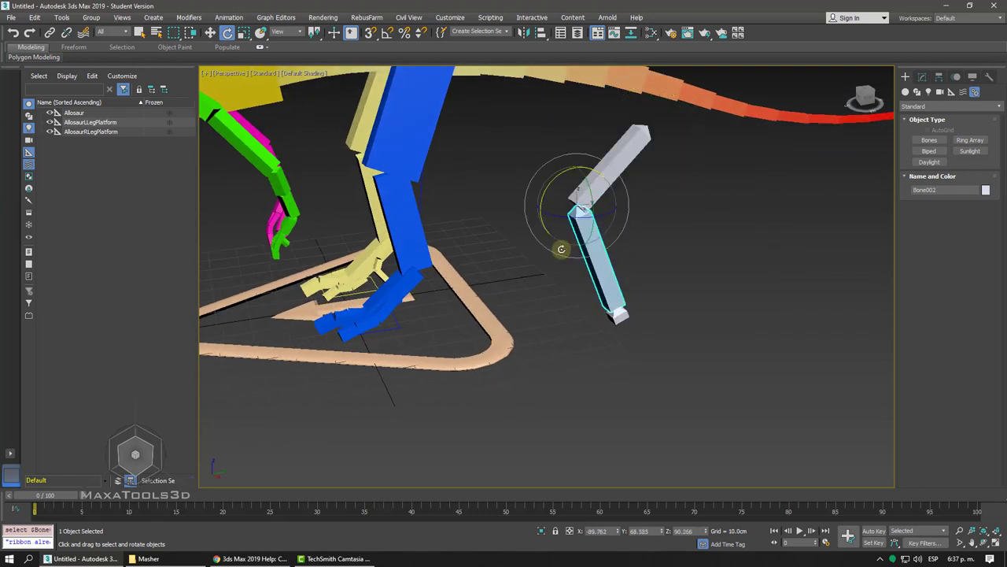
pyautogui.click(612, 315)
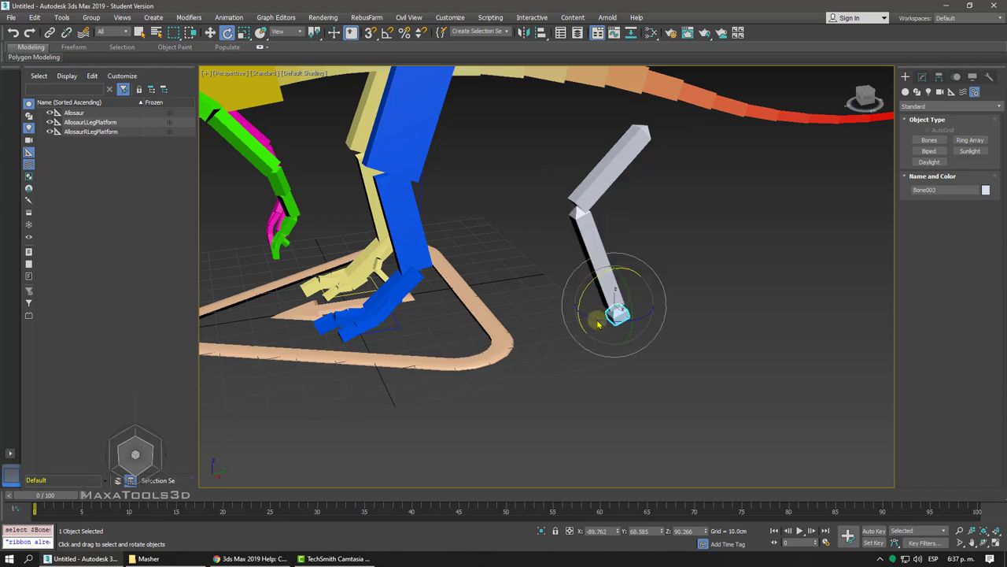
# - Switch to Move mode and orbit and zoom around the bone chain
pyautogui.rightClick(661, 294)
pyautogui.click(672, 304)
pyautogui.keyDown('alt'); pyautogui.moveTo(614, 234); pyautogui.dragTo(619, 237, button='middle'); pyautogui.keyUp('alt')
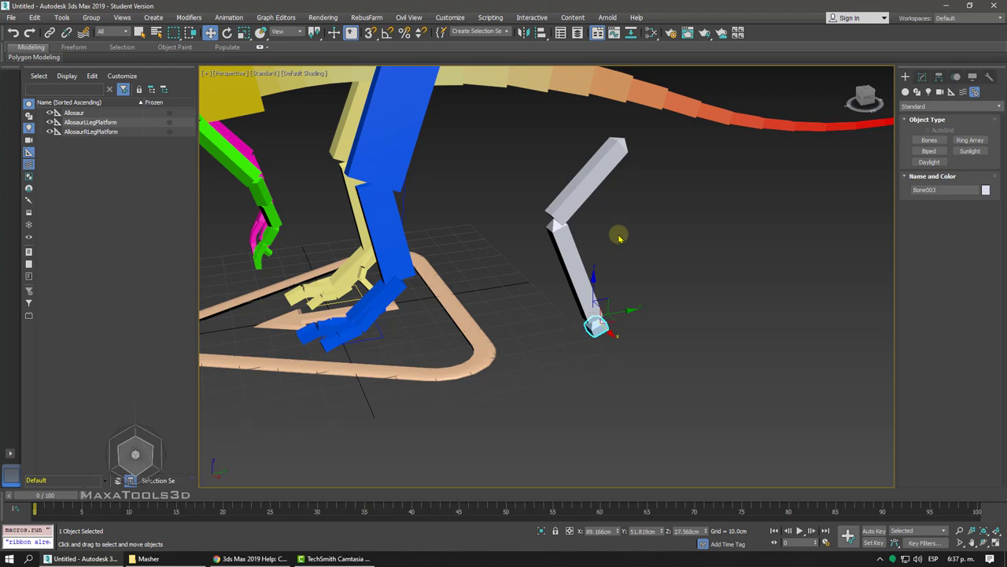
pyautogui.keyDown('alt'); pyautogui.moveTo(620, 237); pyautogui.dragTo(619, 236, button='middle'); pyautogui.keyUp('alt')
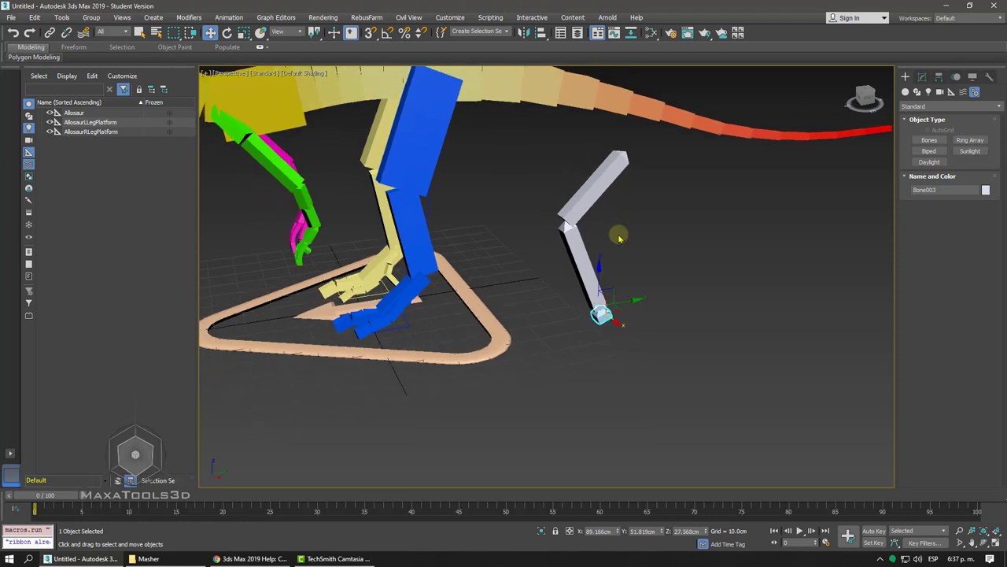
pyautogui.scroll(2, 619, 237)
pyautogui.scroll(1, 619, 237)
pyautogui.scroll(2, 619, 237)
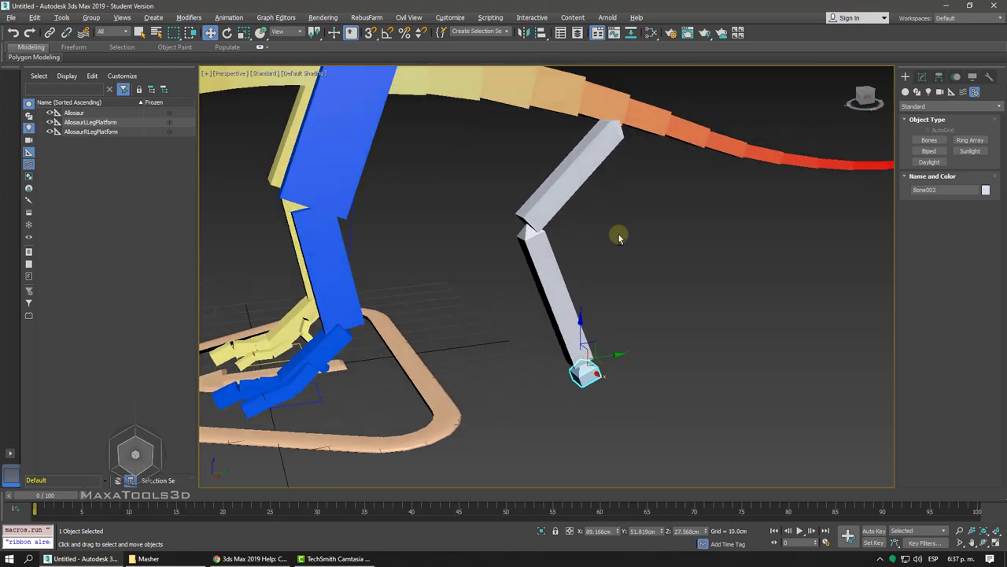
pyautogui.keyDown('alt'); pyautogui.moveTo(619, 237); pyautogui.dragTo(620, 237, button='middle'); pyautogui.keyUp('alt')
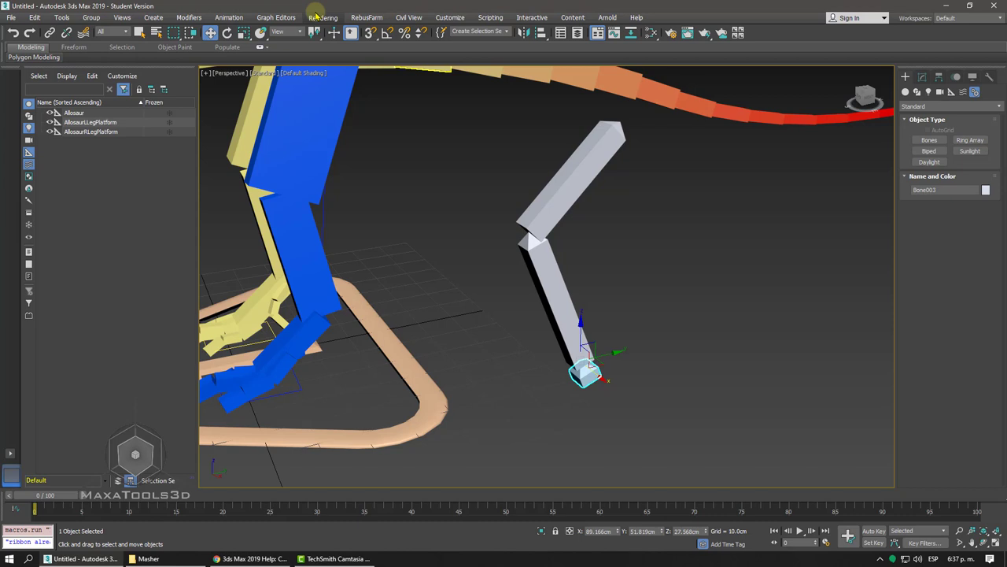
# - Rotate Bone001 upward and adjust Bone002, watching the lower bone swing along
pyautogui.click(590, 170)
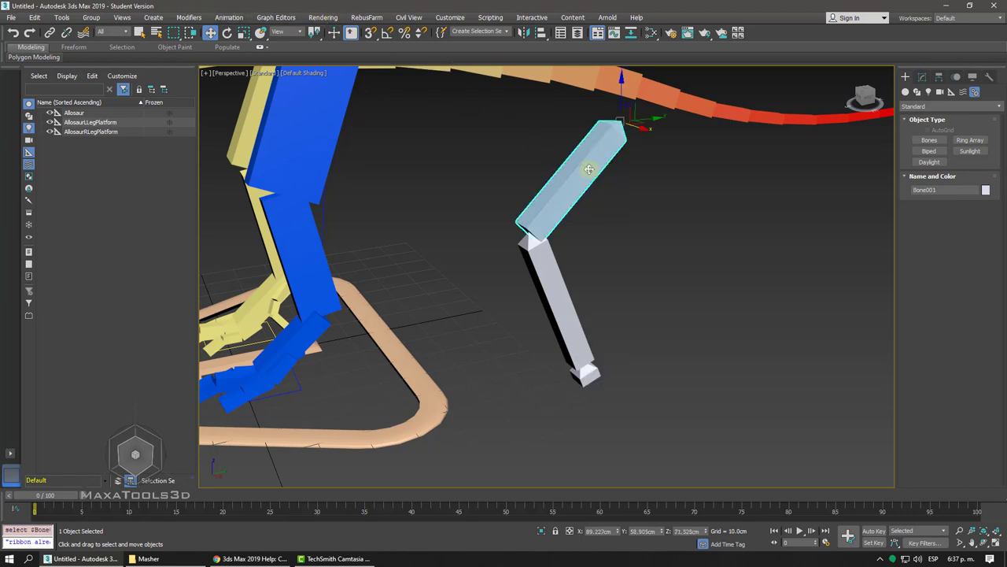
pyautogui.rightClick(576, 160)
pyautogui.click(586, 175)
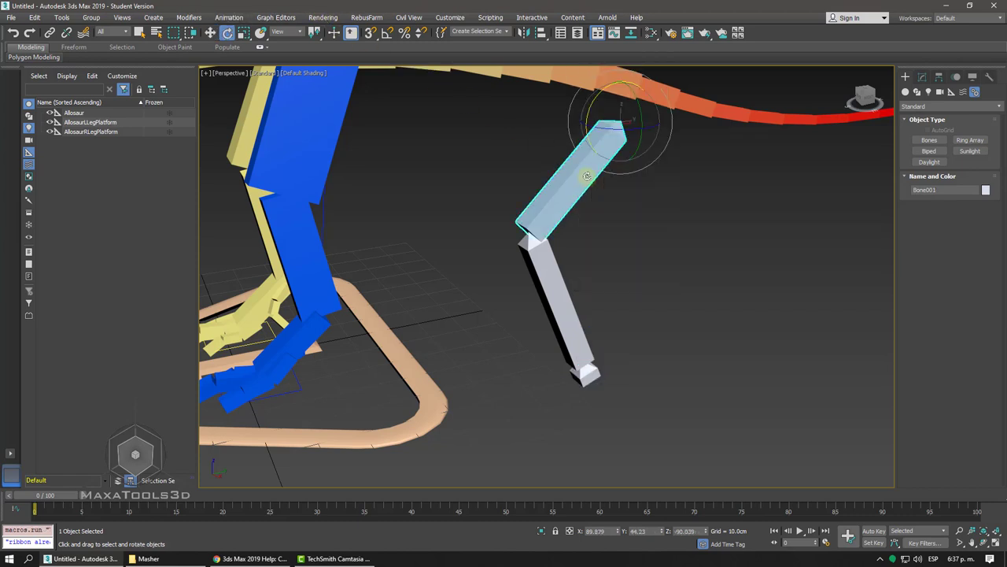
pyautogui.moveTo(594, 147); pyautogui.dragTo(580, 218)
pyautogui.click(566, 262)
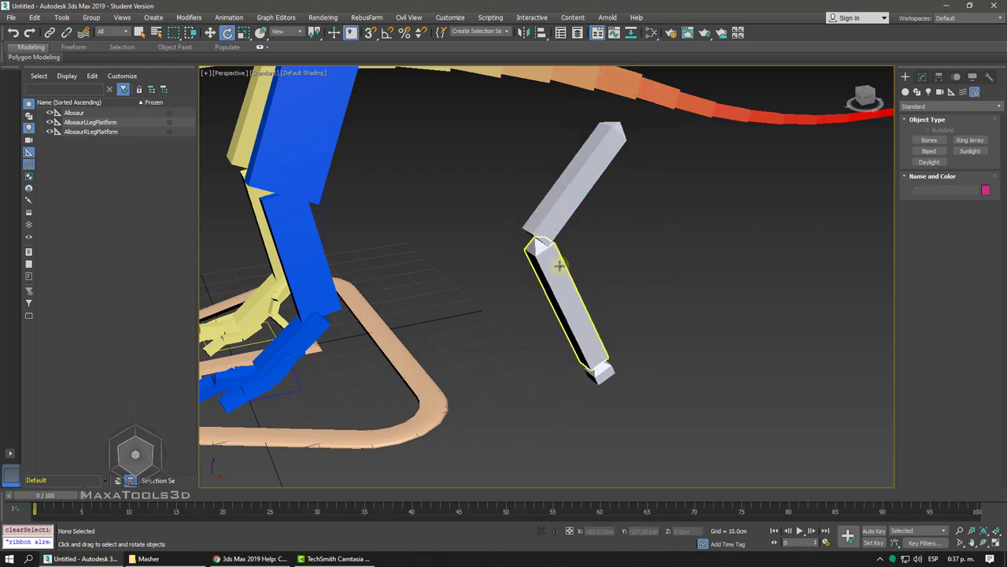
pyautogui.moveTo(507, 264); pyautogui.dragTo(509, 269)
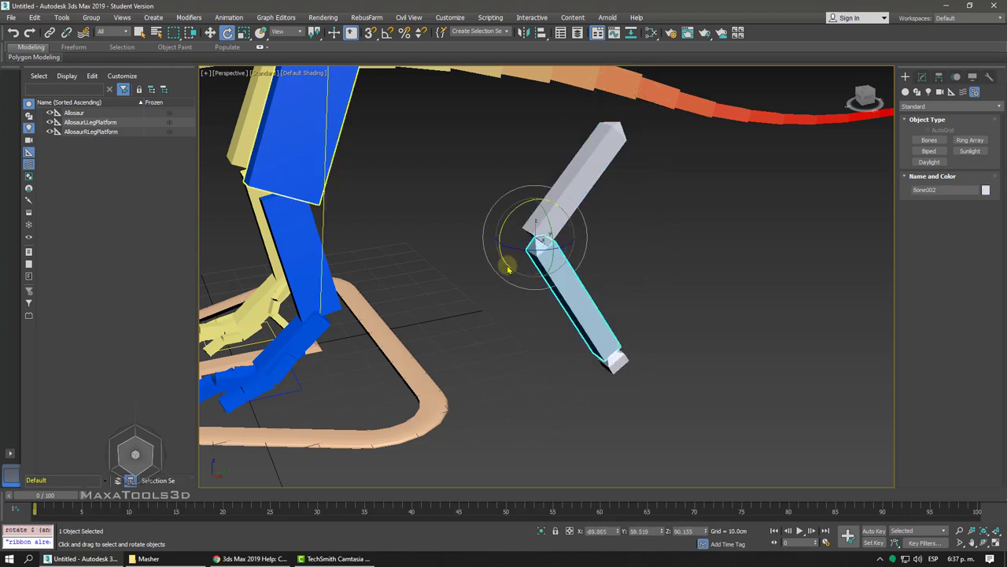
pyautogui.click(600, 150)
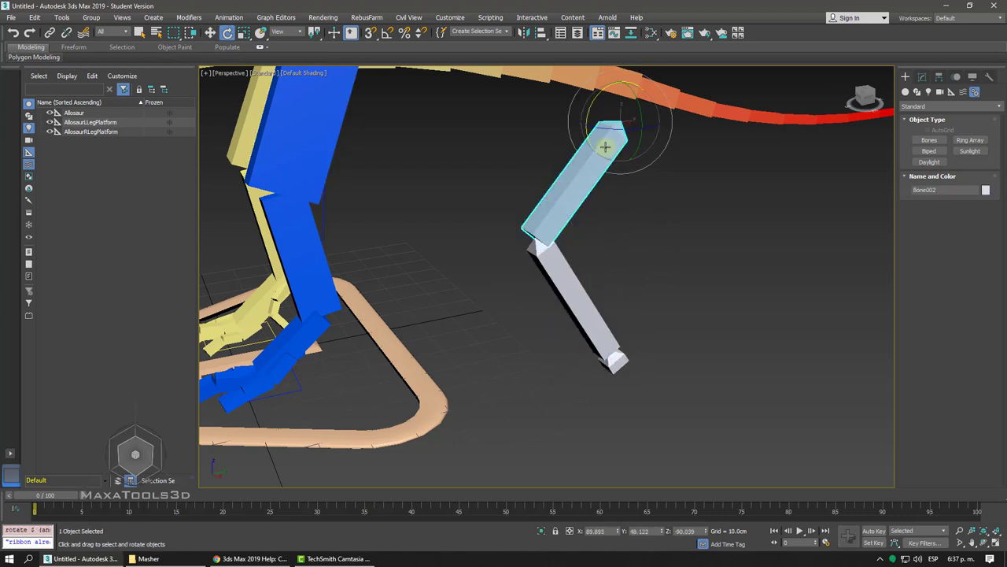
pyautogui.click(565, 282)
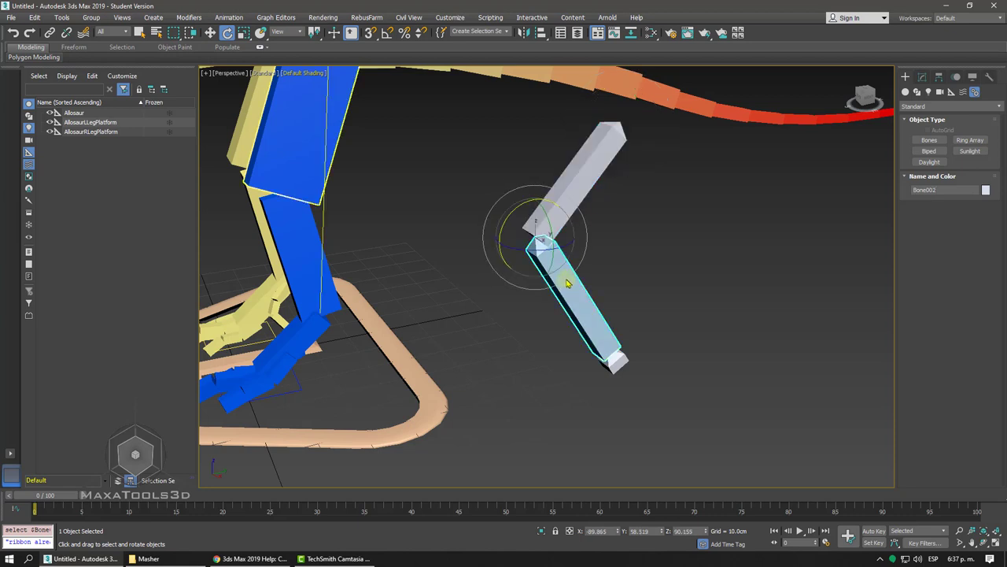
pyautogui.moveTo(578, 185); pyautogui.dragTo(591, 158)
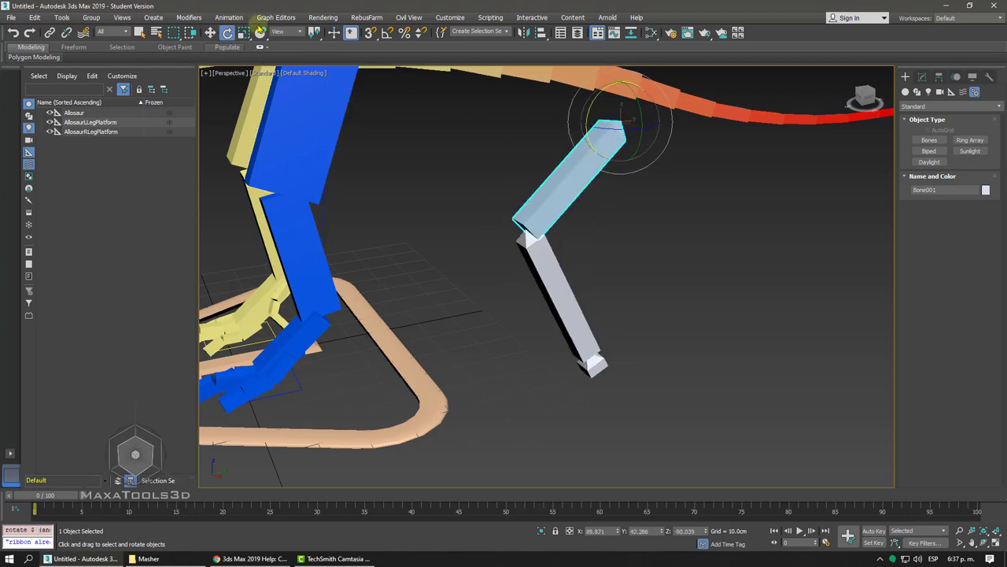
# - Add HI Solver IK Chain001 from Bone001 to Bone003 and pull its goal to bend the chain
pyautogui.click(229, 17)
pyautogui.moveTo(236, 62)
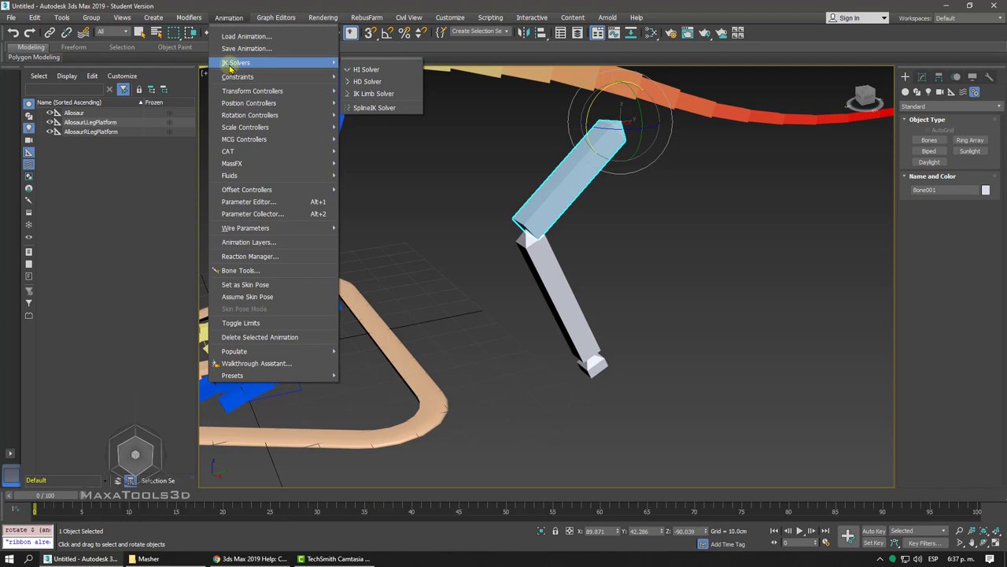
pyautogui.click(377, 71)
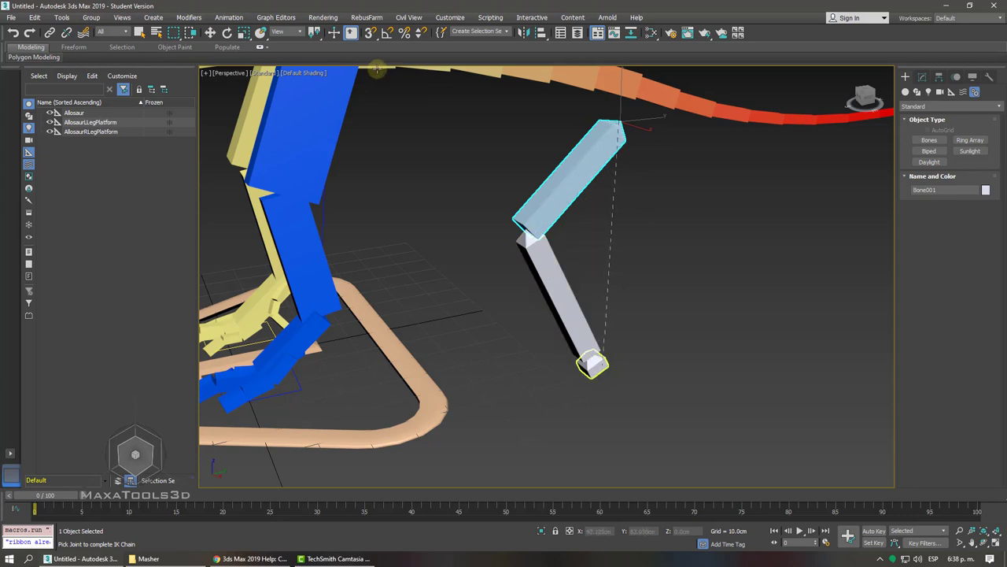
pyautogui.click(602, 364)
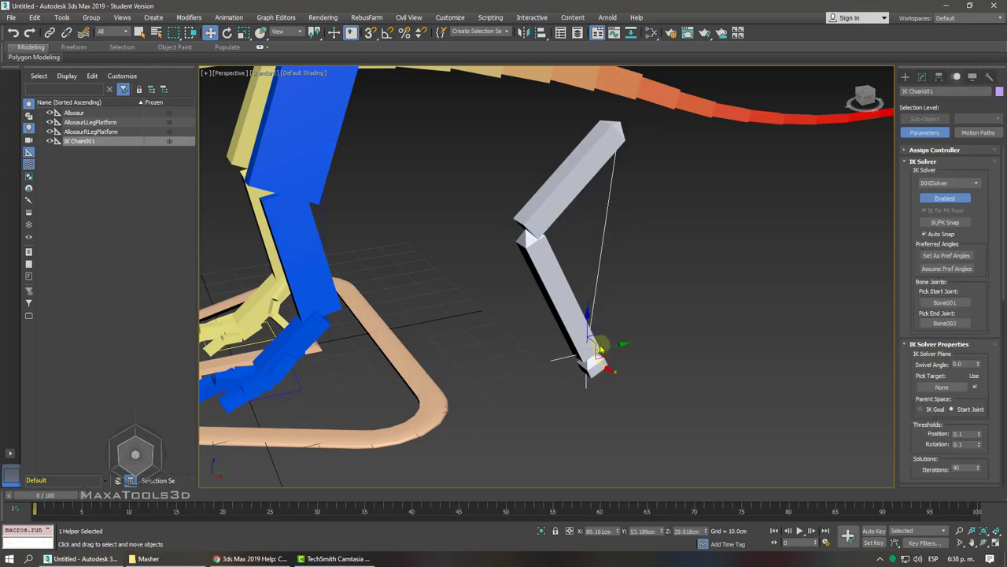
pyautogui.moveTo(598, 334)
pyautogui.mouseDown()
pyautogui.moveTo(610, 381)
pyautogui.moveTo(591, 292)
pyautogui.moveTo(562, 351)
pyautogui.moveTo(634, 320)
pyautogui.moveTo(638, 356)
pyautogui.moveTo(611, 299)
pyautogui.moveTo(583, 327)
pyautogui.moveTo(602, 334)
pyautogui.mouseUp()
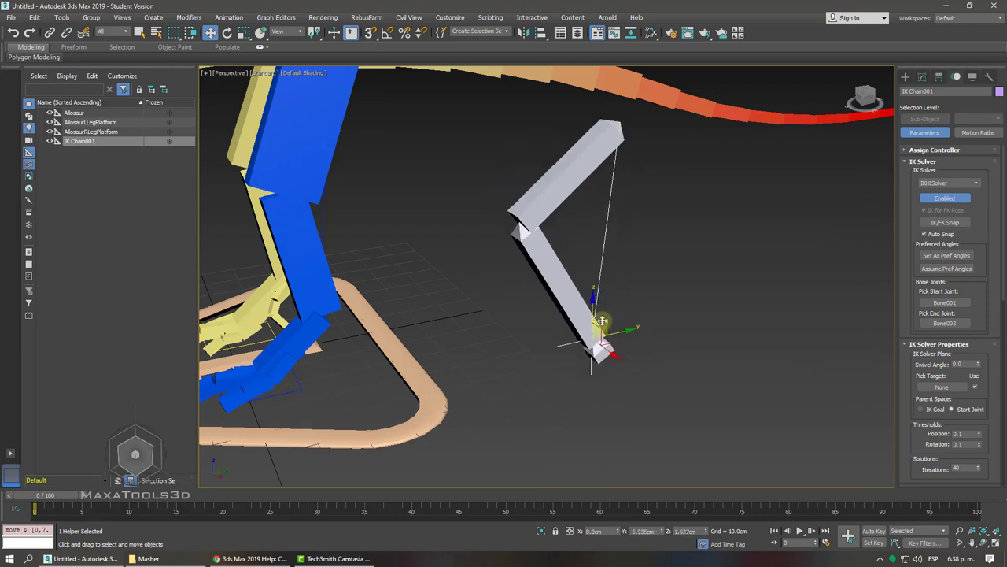
pyautogui.moveTo(602, 334)
pyautogui.keyDown('alt'); pyautogui.mouseDown(button='middle')
pyautogui.moveTo(575, 320)
pyautogui.moveTo(425, 295)
pyautogui.mouseUp(button='middle'); pyautogui.keyUp('alt')
# - Re-pose the blue leg by moving its palm and the left leg platform
pyautogui.click(425, 295)
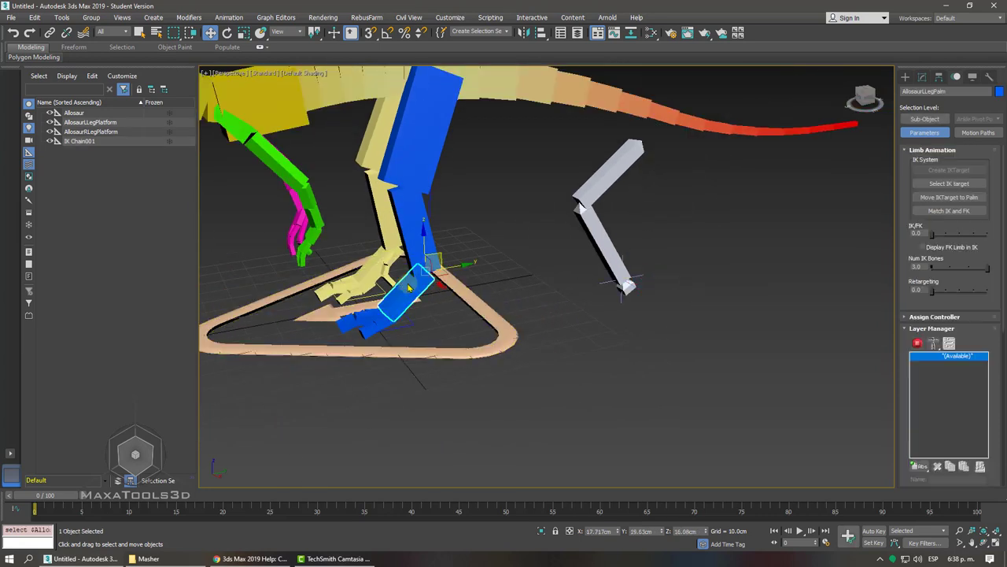
pyautogui.moveTo(425, 245)
pyautogui.mouseDown()
pyautogui.moveTo(434, 236)
pyautogui.moveTo(426, 250)
pyautogui.mouseUp()
pyautogui.click(415, 165)
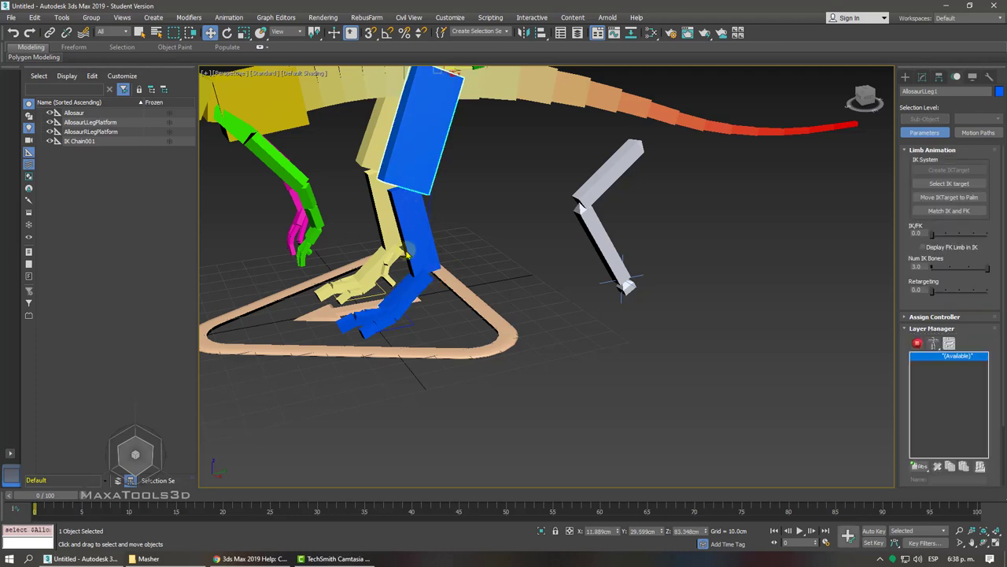
pyautogui.click(400, 323)
pyautogui.moveTo(391, 294)
pyautogui.mouseDown()
pyautogui.moveTo(477, 255)
pyautogui.moveTo(360, 286)
pyautogui.moveTo(461, 259)
pyautogui.moveTo(436, 233)
pyautogui.moveTo(449, 292)
pyautogui.moveTo(383, 320)
pyautogui.mouseUp()
pyautogui.click(366, 290)
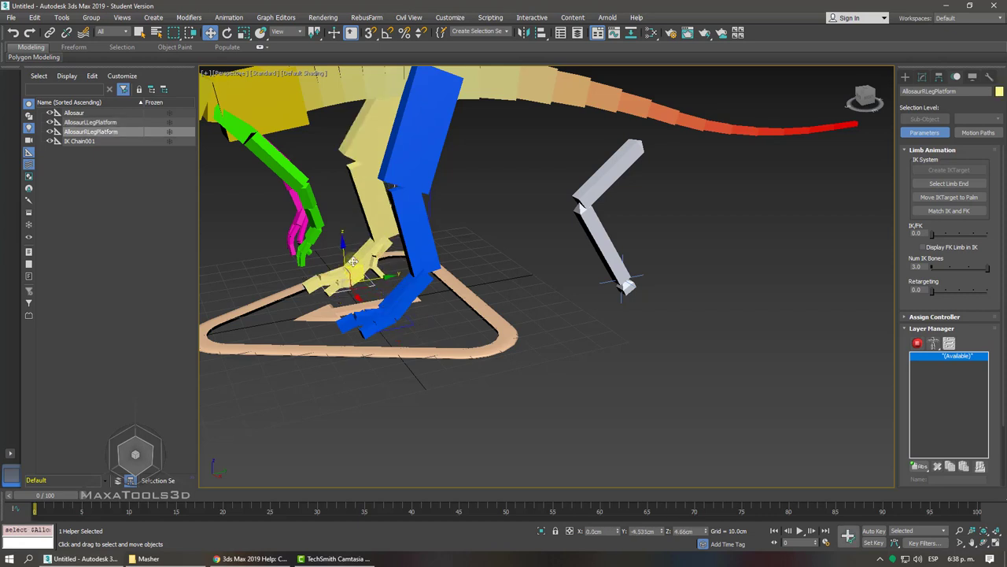
# - Rotate the AllosaurLeg1 thigh in Local coordinates into a more vertical pose
pyautogui.click(417, 146)
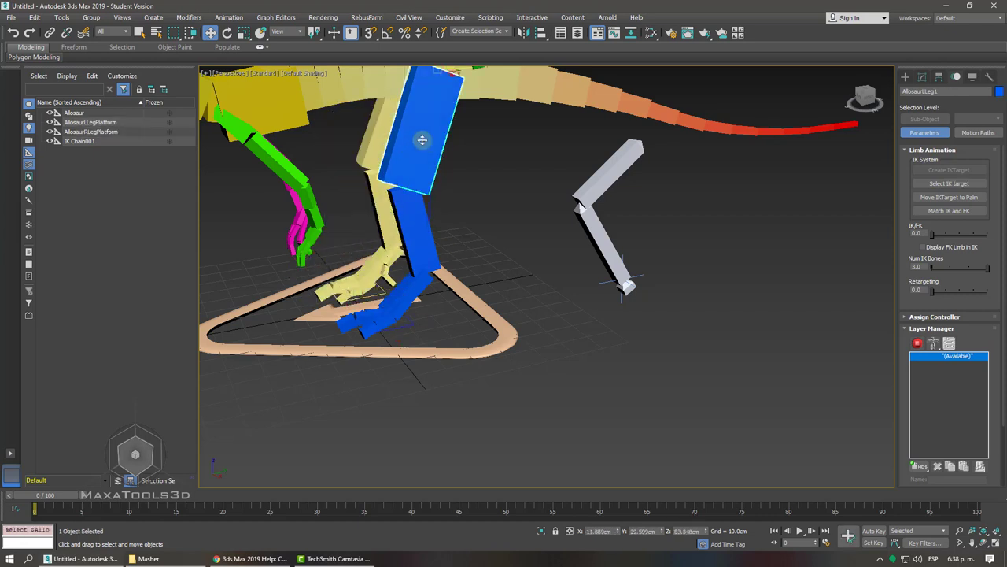
pyautogui.press('e')
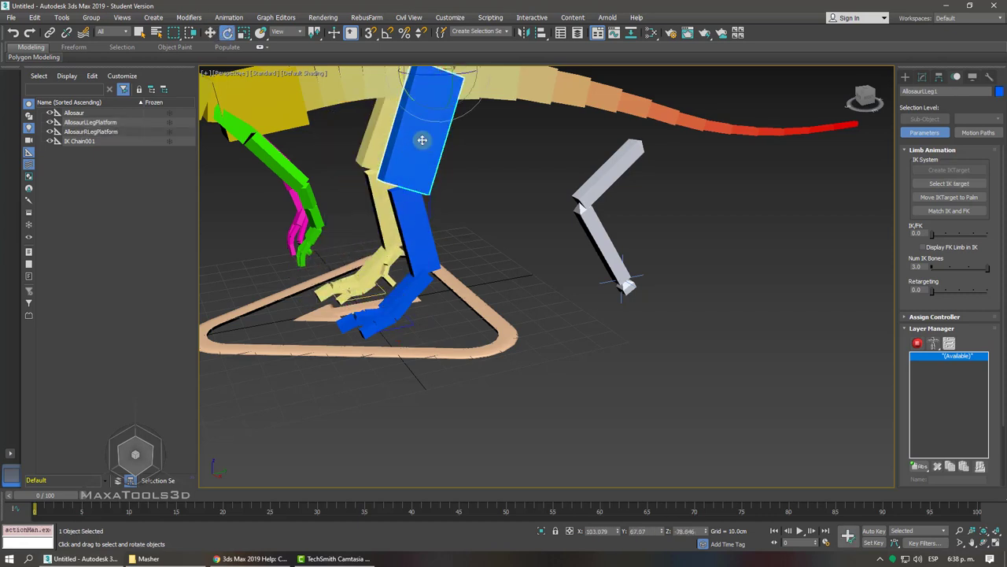
pyautogui.keyDown('alt'); pyautogui.moveTo(422, 140); pyautogui.dragTo(380, 110, button='middle'); pyautogui.keyUp('alt')
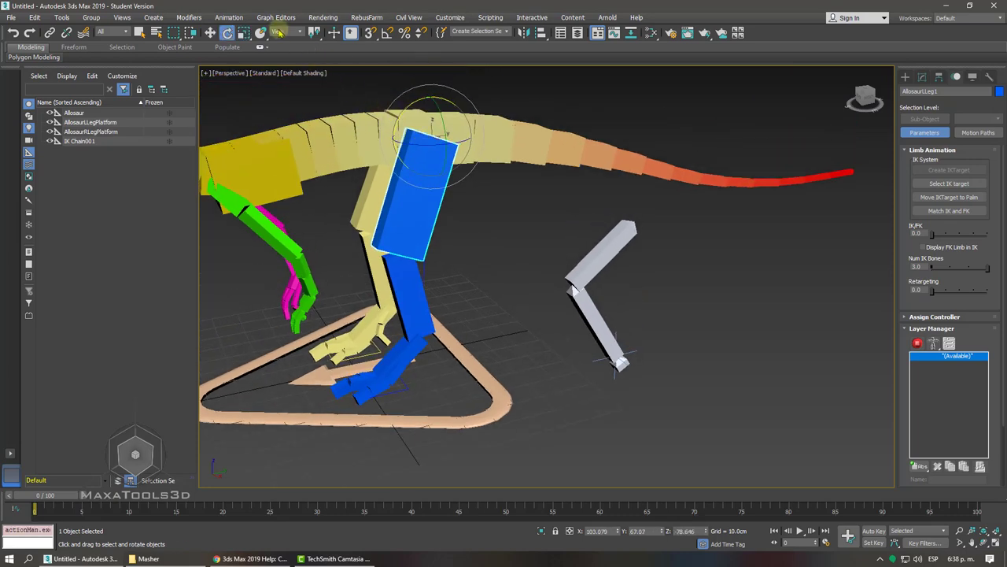
pyautogui.click(280, 31)
pyautogui.click(291, 72)
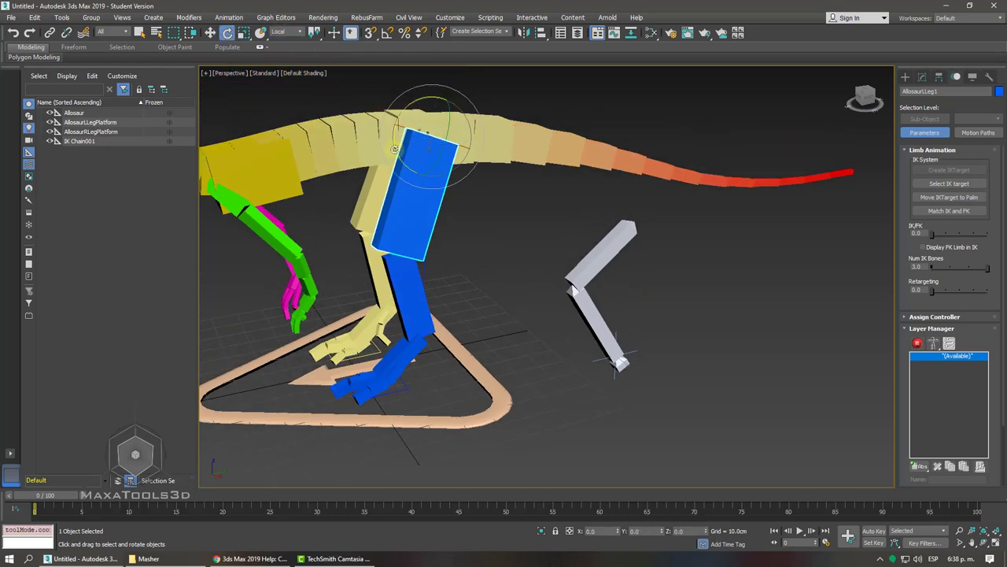
pyautogui.keyDown('alt'); pyautogui.moveTo(331, 102); pyautogui.dragTo(378, 130, button='middle'); pyautogui.keyUp('alt')
pyautogui.moveTo(391, 145)
pyautogui.mouseDown()
pyautogui.moveTo(388, 138)
pyautogui.moveTo(397, 181)
pyautogui.mouseUp()
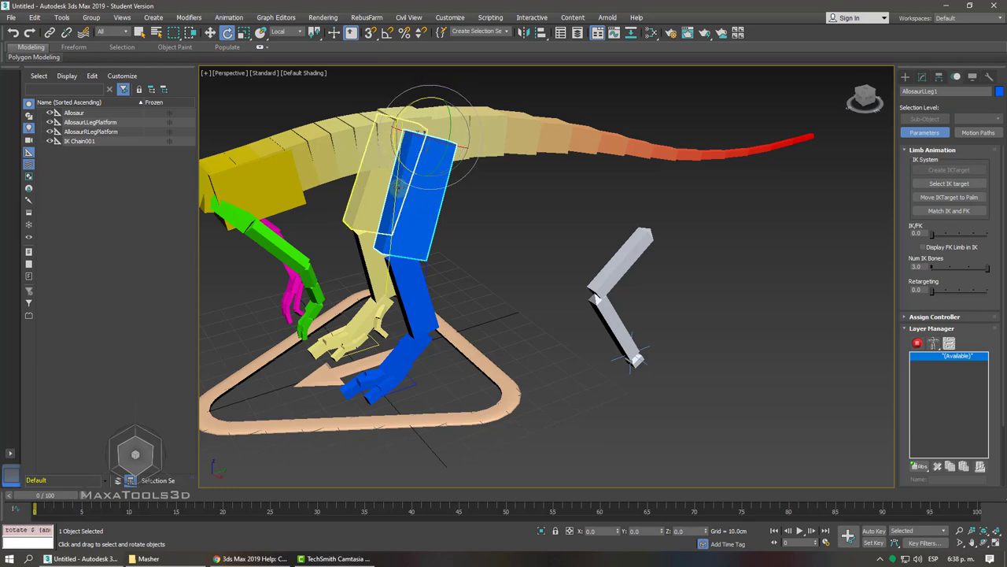
# - Blend the blue leg fully to FK (1.0) and rotate the AllosaurLeg1 thigh
pyautogui.click(417, 293)
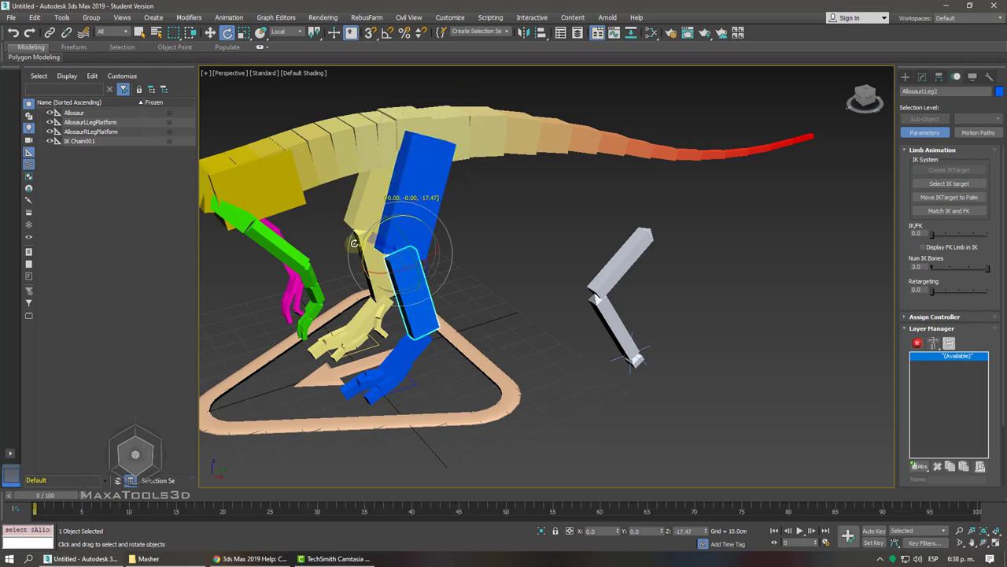
pyautogui.keyDown('alt'); pyautogui.moveTo(368, 235); pyautogui.dragTo(732, 324, button='middle'); pyautogui.keyUp('alt')
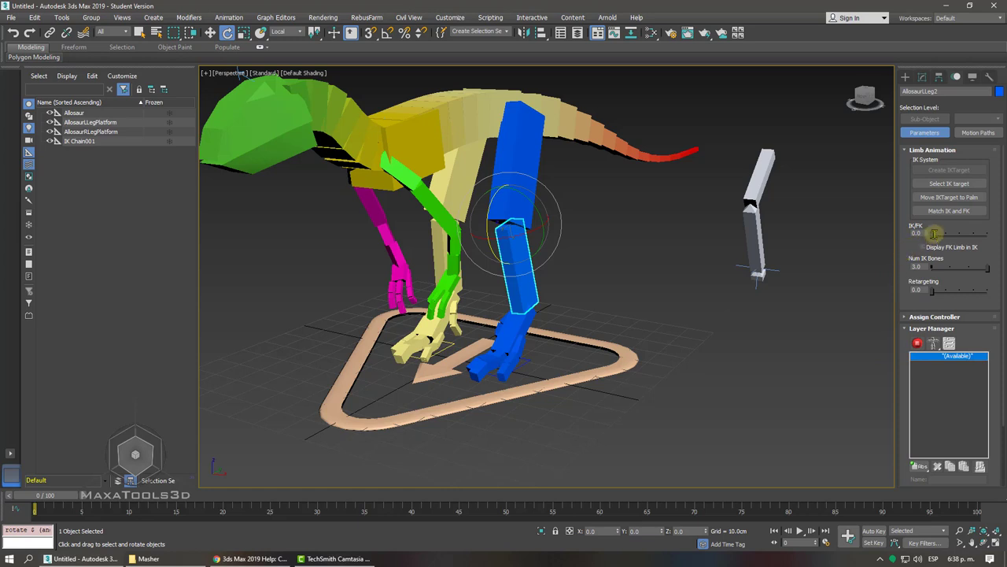
pyautogui.moveTo(935, 236); pyautogui.dragTo(1003, 230)
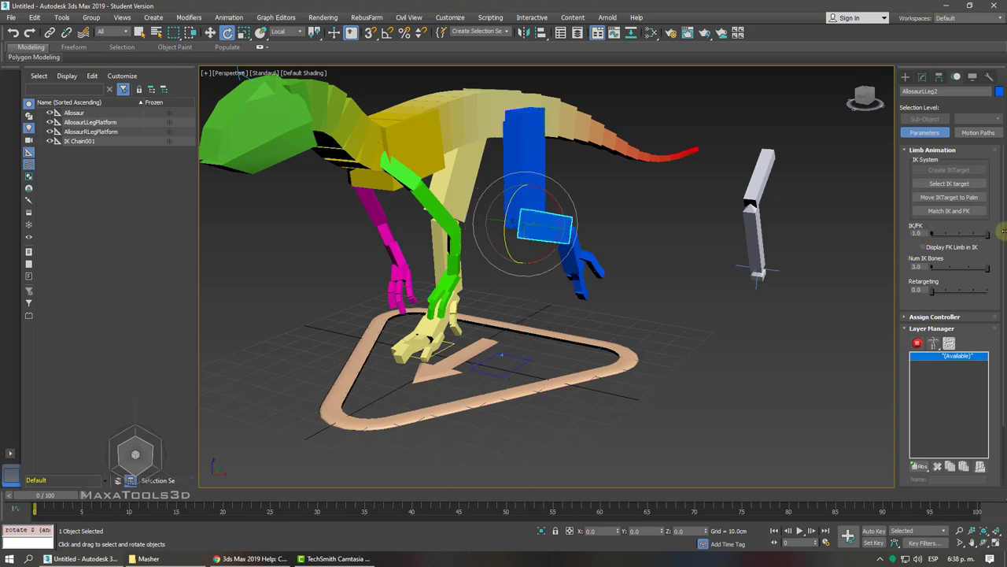
pyautogui.click(530, 162)
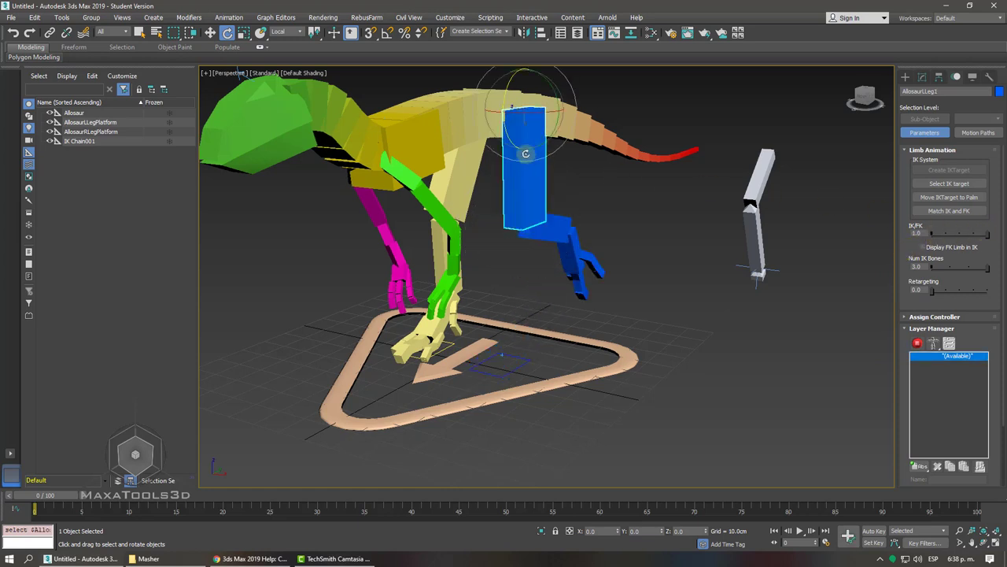
pyautogui.moveTo(511, 133); pyautogui.dragTo(498, 79)
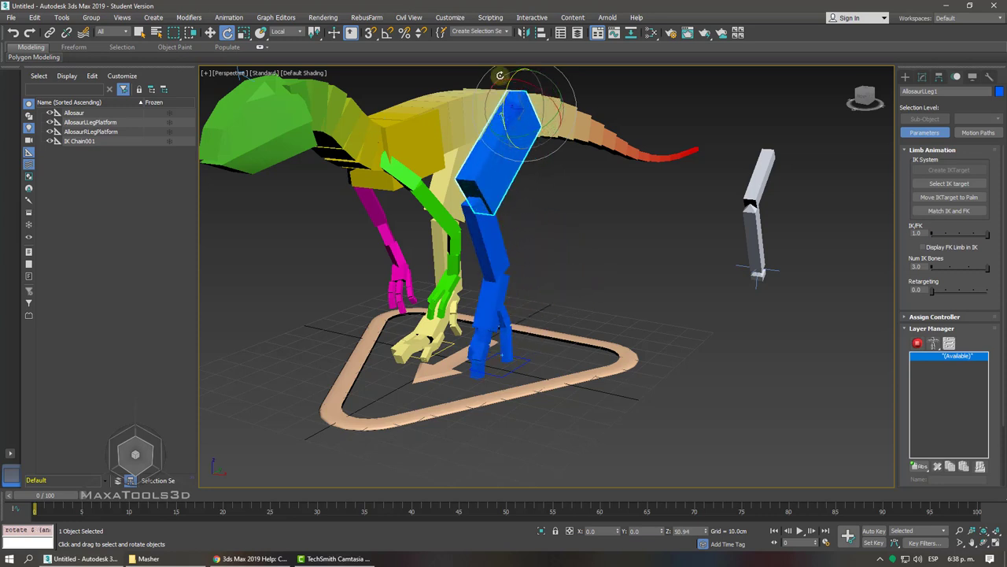
# - Rotate the shin forward about the knee, then blend the leg back to IK (0.0)
pyautogui.click(479, 206)
pyautogui.moveTo(455, 183)
pyautogui.mouseDown()
pyautogui.moveTo(507, 207)
pyautogui.moveTo(515, 200)
pyautogui.mouseUp()
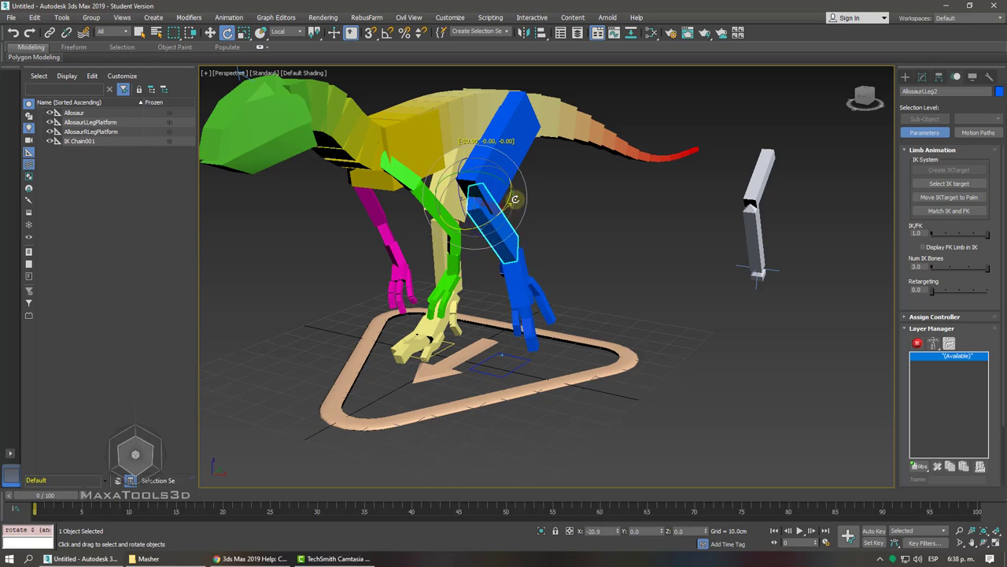
pyautogui.keyDown('alt'); pyautogui.moveTo(515, 203); pyautogui.dragTo(515, 204, button='middle'); pyautogui.keyUp('alt')
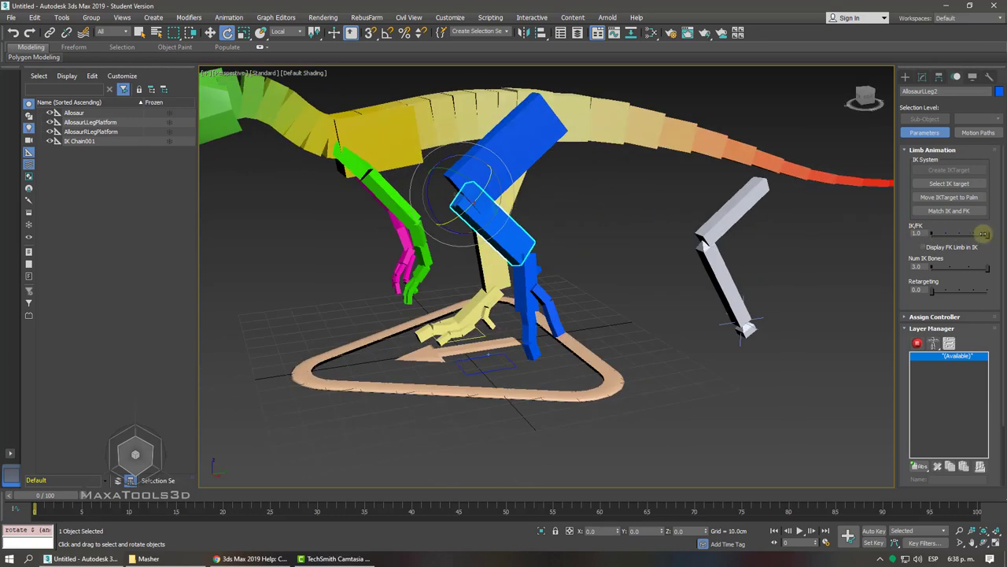
pyautogui.moveTo(984, 234); pyautogui.dragTo(862, 242)
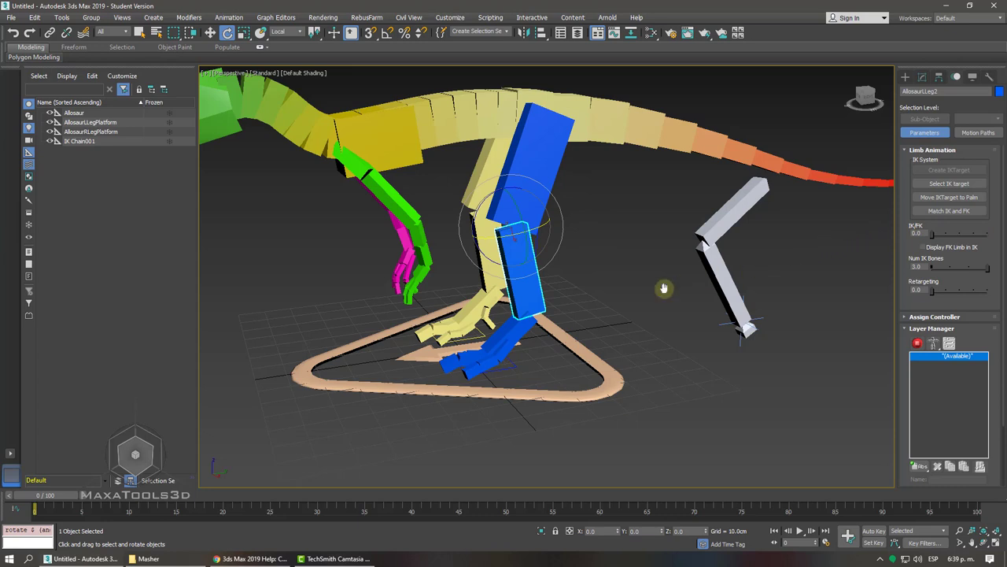
# - Raise AllosaurLLegPlatform with the Move tool to bend the blue leg
pyautogui.rightClick(516, 335)
pyautogui.click(525, 346)
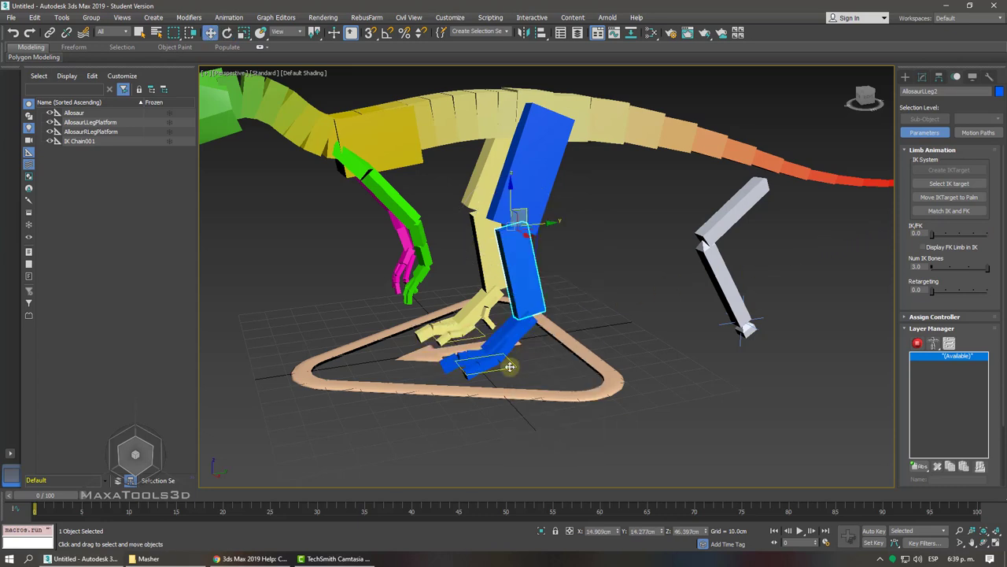
pyautogui.moveTo(520, 350)
pyautogui.mouseDown()
pyautogui.moveTo(558, 238)
pyautogui.moveTo(476, 271)
pyautogui.mouseUp()
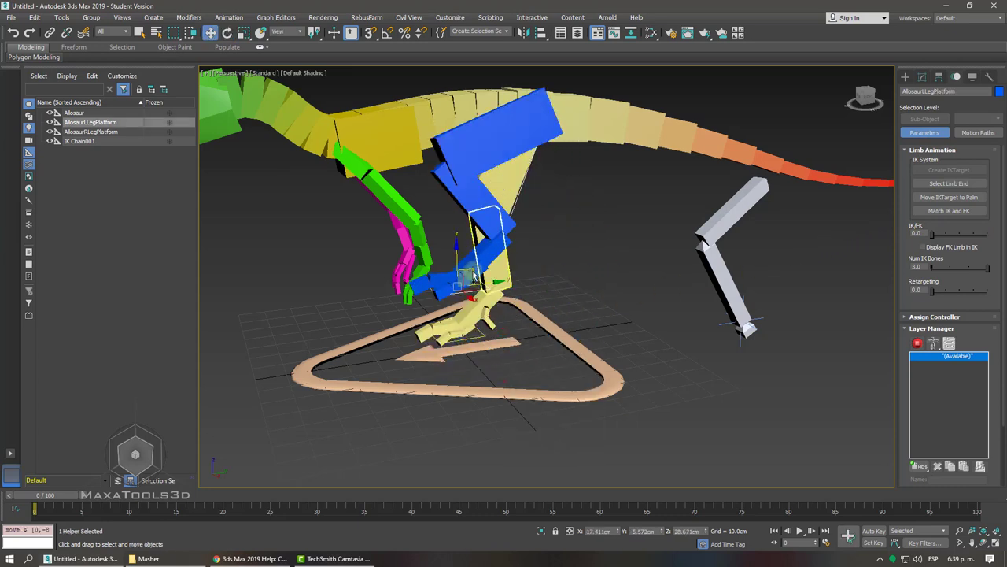
pyautogui.scroll(3, 479, 268)
pyautogui.scroll(3, 557, 200)
pyautogui.scroll(-4, 556, 201)
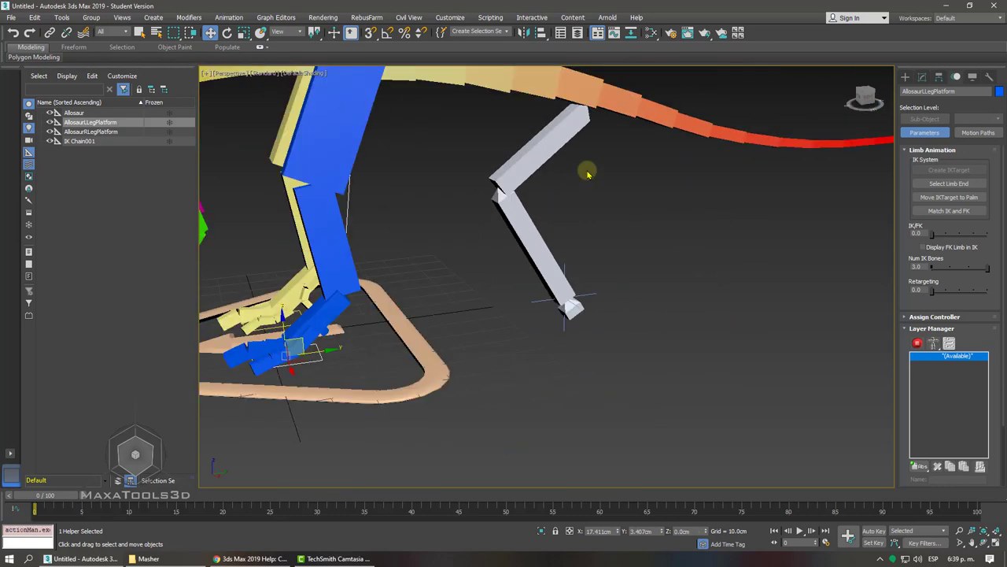
# - Select the white chain's bones, Bone002 and the IK Chain001 goal, then zoom out
pyautogui.click(508, 167)
pyautogui.click(526, 249)
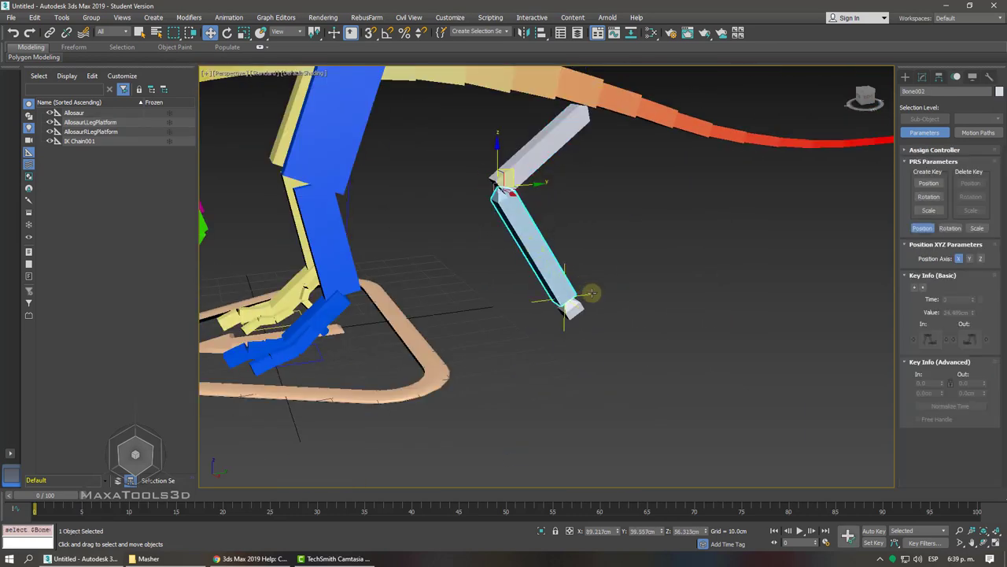
pyautogui.click(591, 294)
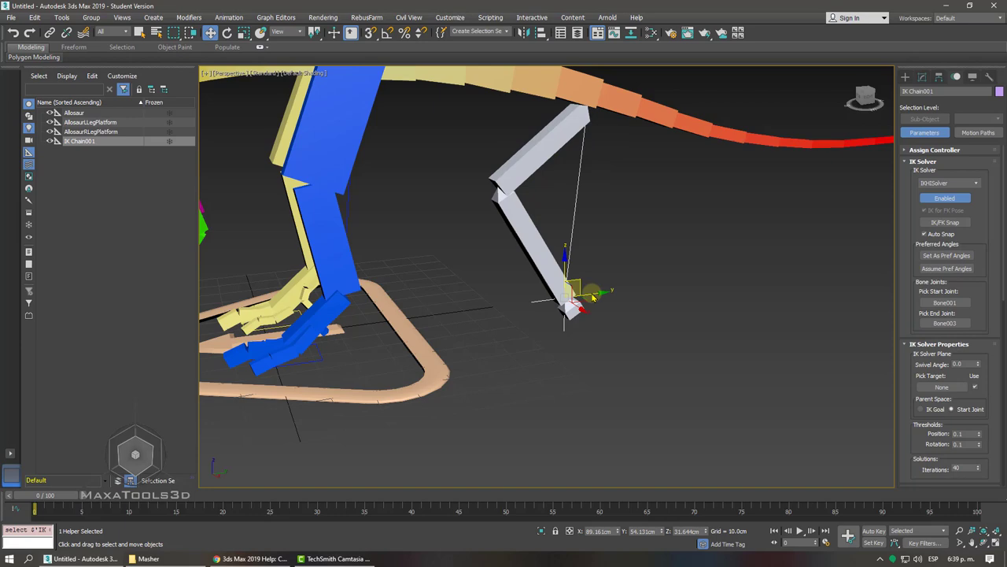
pyautogui.scroll(-5, 592, 296)
pyautogui.scroll(1, 593, 295)
pyautogui.scroll(2, 592, 296)
pyautogui.scroll(-1, 592, 296)
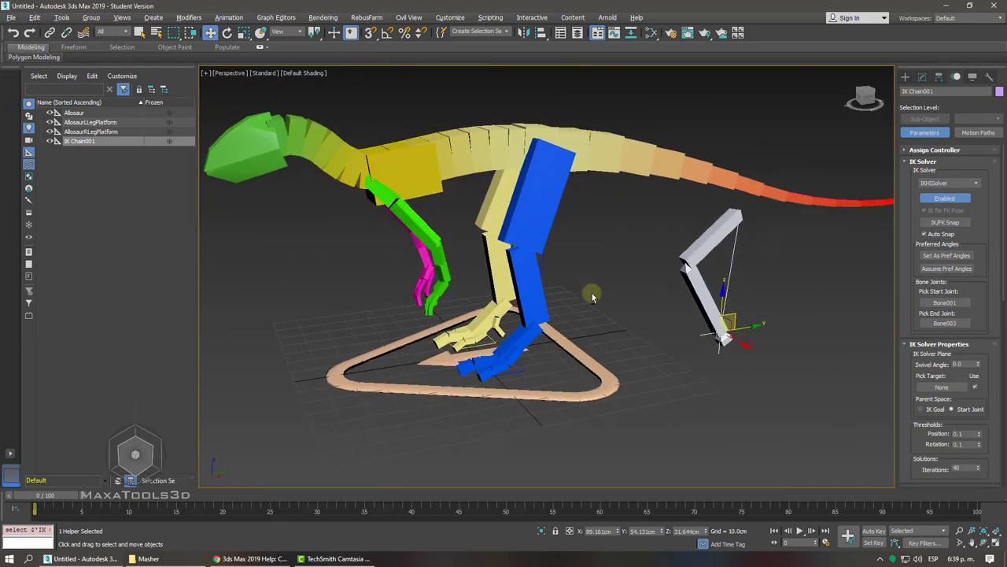
pyautogui.scroll(-1, 593, 296)
pyautogui.scroll(-2, 595, 292)
# - Create a Biped skeleton, Bip001, standing beside the dinosaur at the dragged height
pyautogui.click(905, 77)
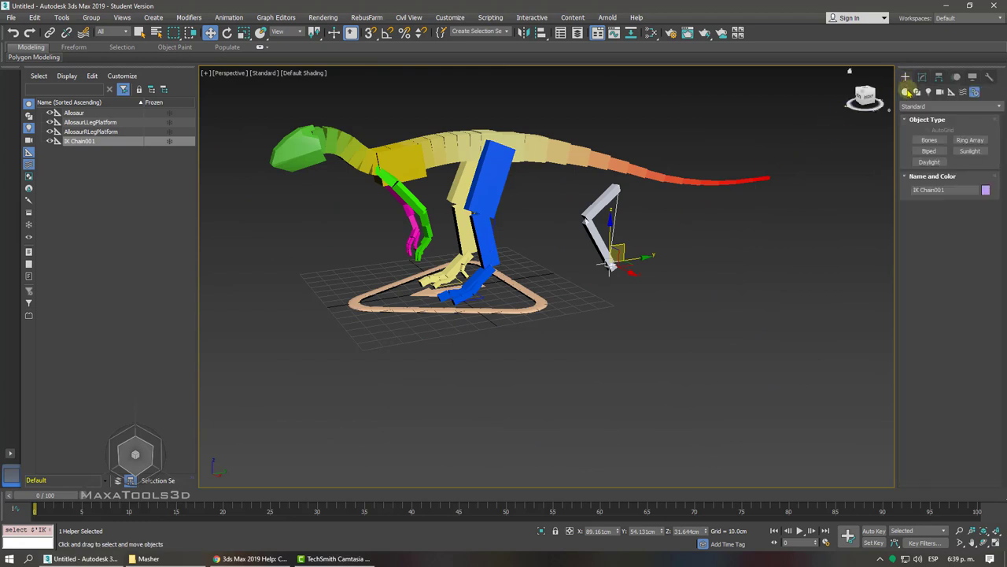
pyautogui.click(931, 151)
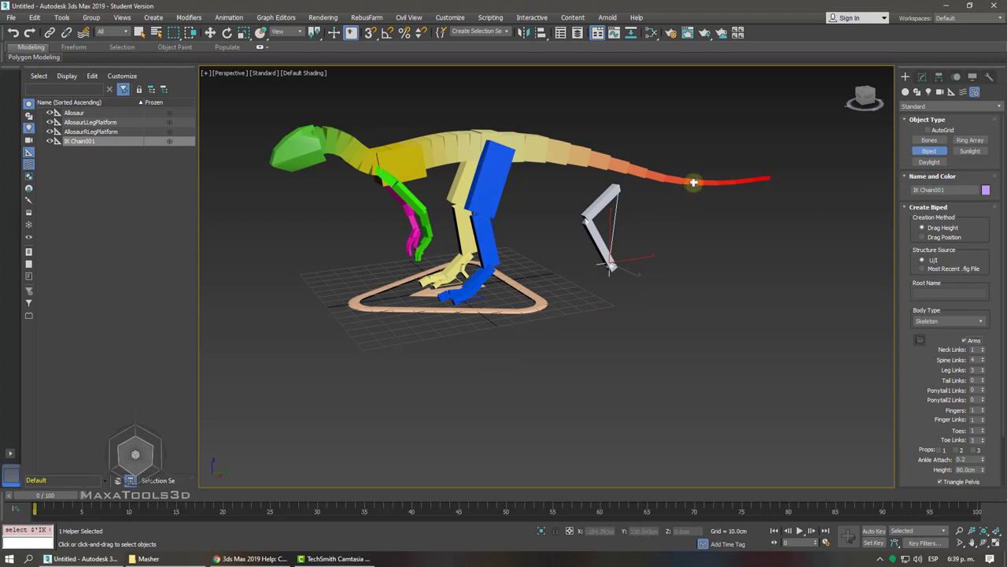
pyautogui.click(929, 153)
pyautogui.moveTo(568, 371); pyautogui.dragTo(584, 101)
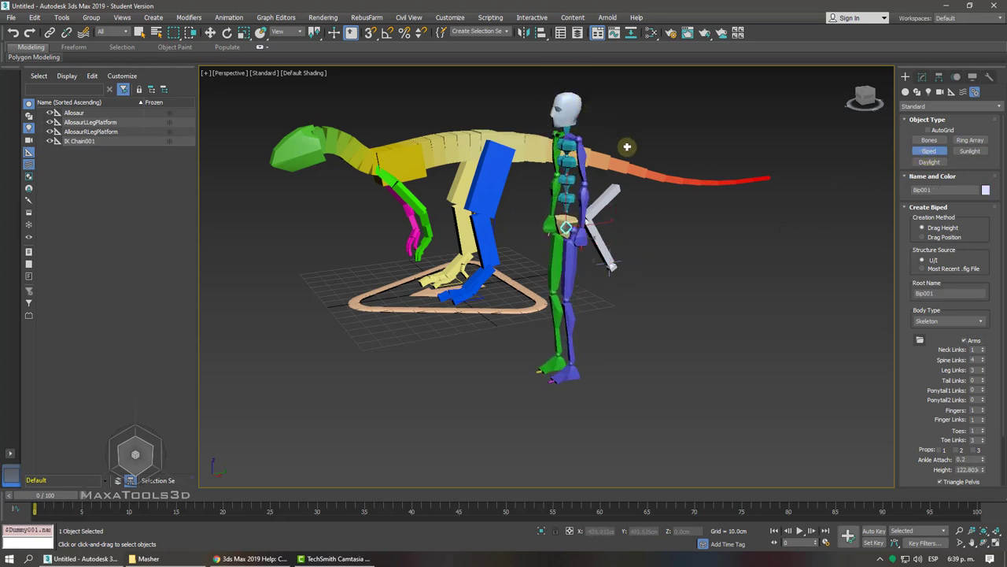
pyautogui.press('w')
# - Select Bip001 L Hand and move it up to shoulder height
pyautogui.click(579, 240)
pyautogui.scroll(3, 580, 243)
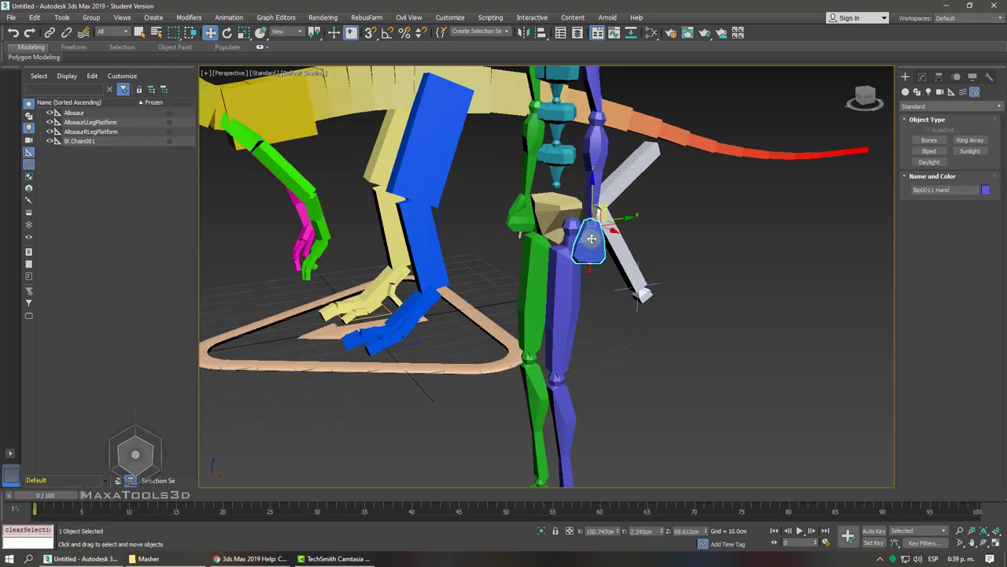
pyautogui.scroll(-3, 588, 243)
pyautogui.keyDown('alt'); pyautogui.moveTo(589, 243); pyautogui.dragTo(596, 232, button='middle'); pyautogui.keyUp('alt')
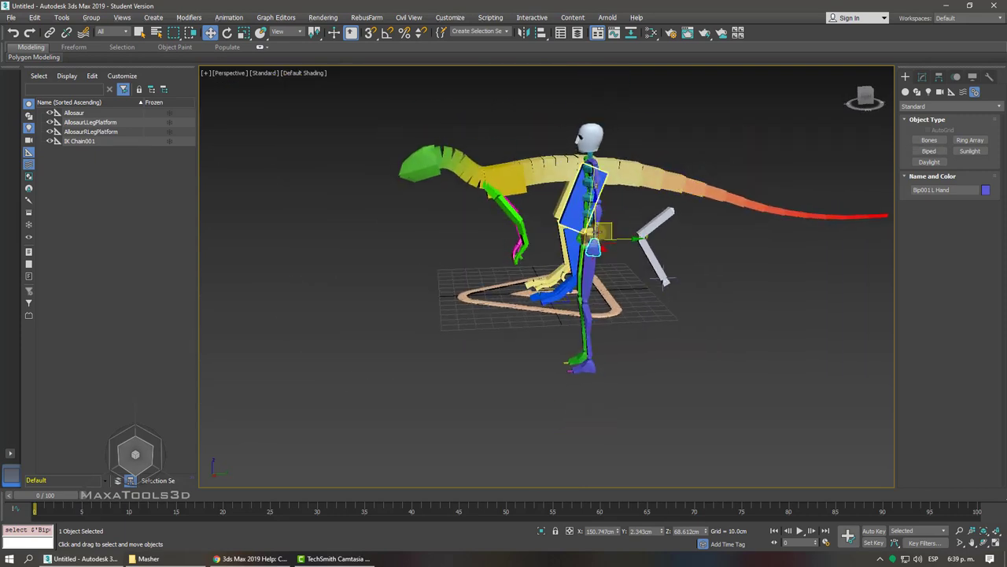
pyautogui.scroll(4, 602, 228)
pyautogui.scroll(-2, 607, 228)
pyautogui.scroll(-1, 608, 228)
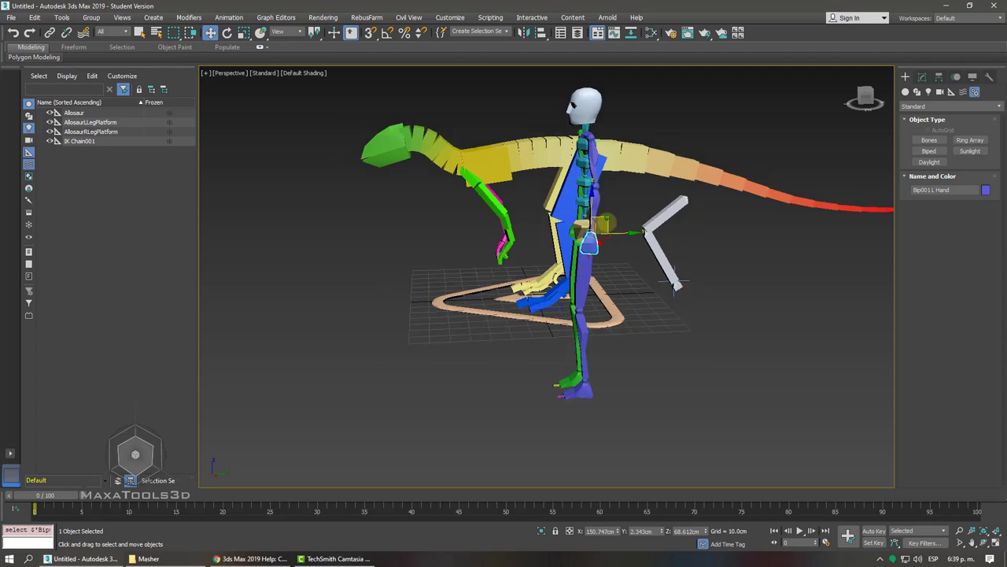
pyautogui.moveTo(603, 226); pyautogui.dragTo(592, 156)
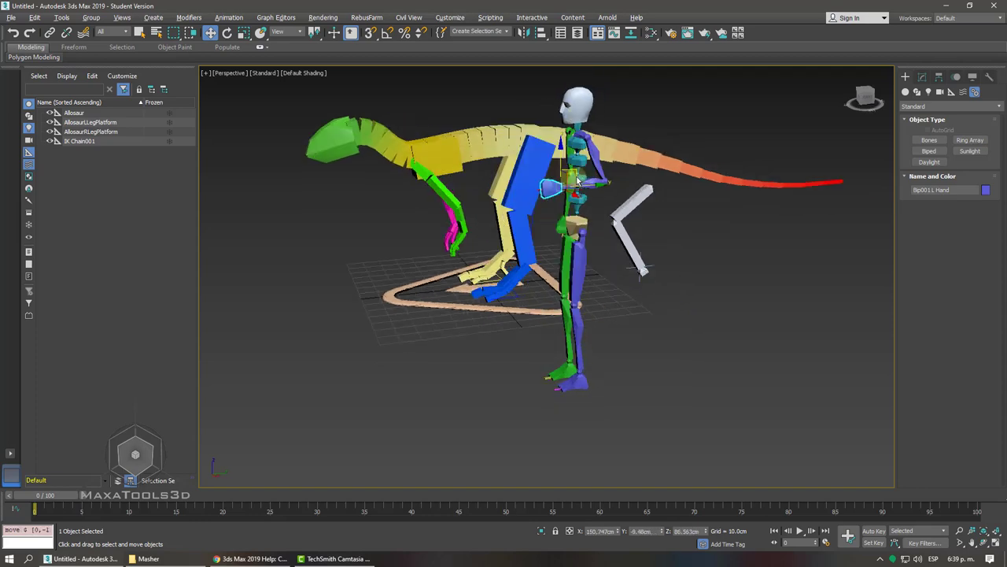
# - Lift Bip001 R Foot and rotate R Thigh forward to bend the hip
pyautogui.click(508, 376)
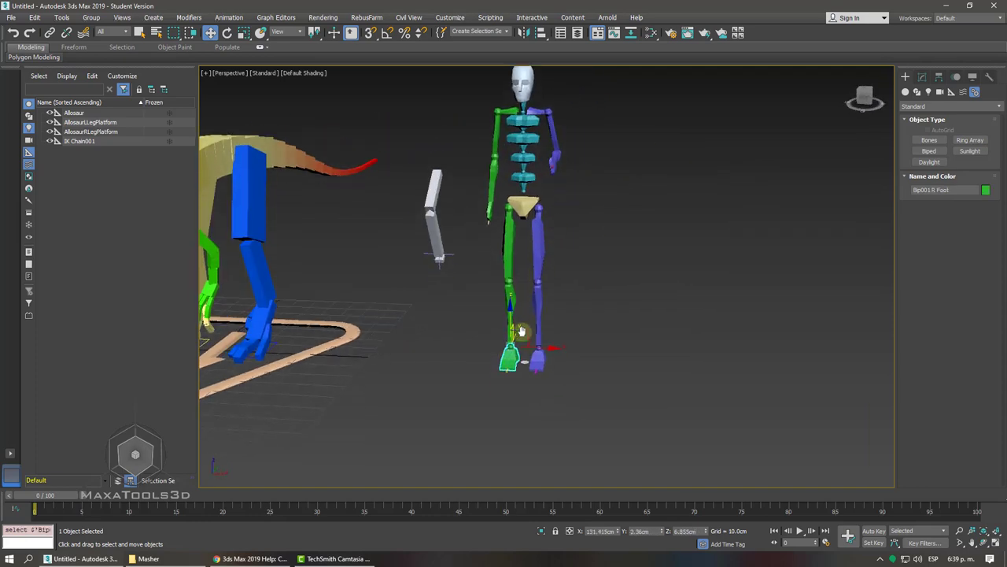
pyautogui.moveTo(524, 325); pyautogui.dragTo(462, 297)
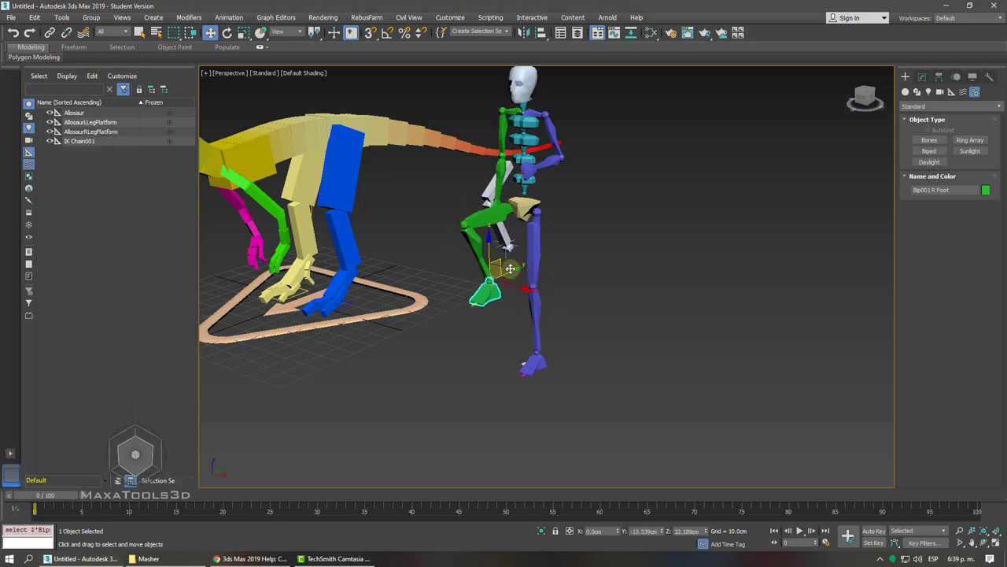
pyautogui.click(484, 223)
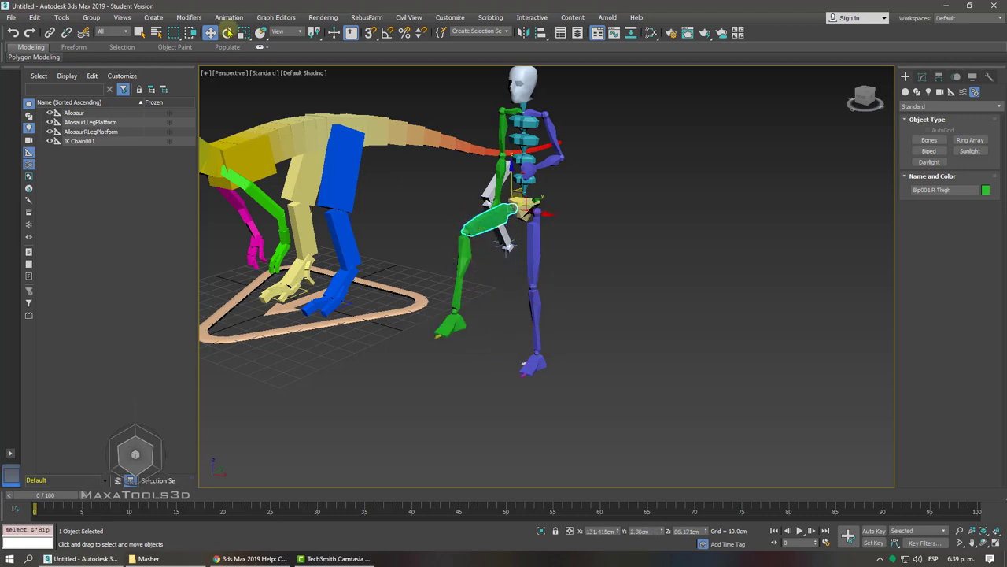
pyautogui.click(228, 34)
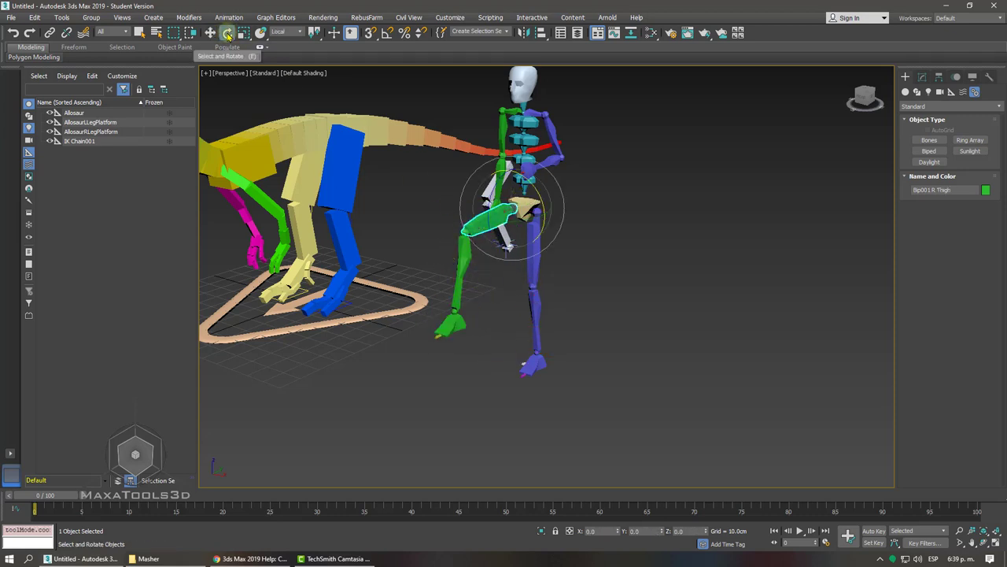
pyautogui.moveTo(520, 183); pyautogui.dragTo(483, 189)
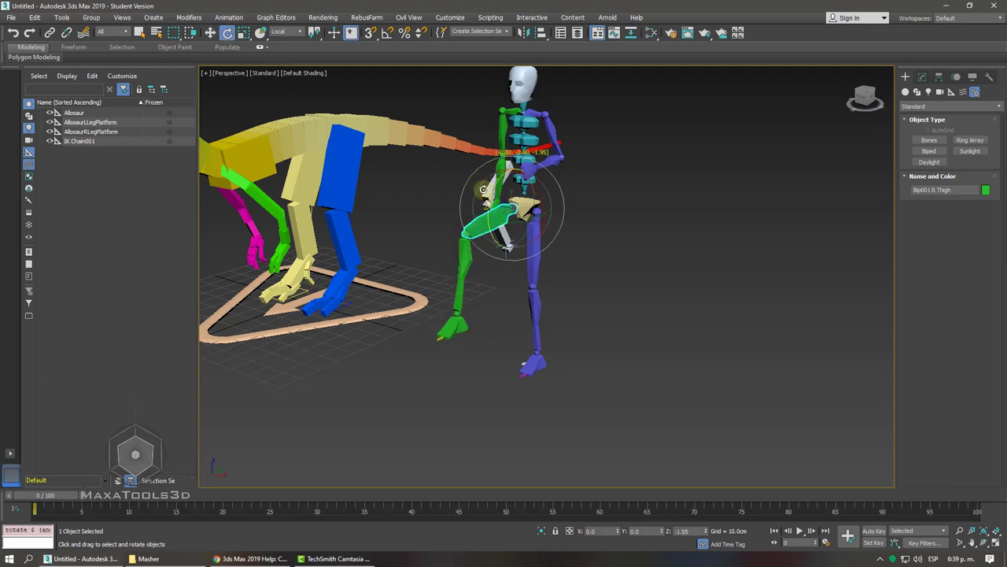
# - Rotate Bip001 R Calf back at the knee and orbit to view the pose
pyautogui.click(464, 264)
pyautogui.moveTo(450, 246); pyautogui.dragTo(442, 270)
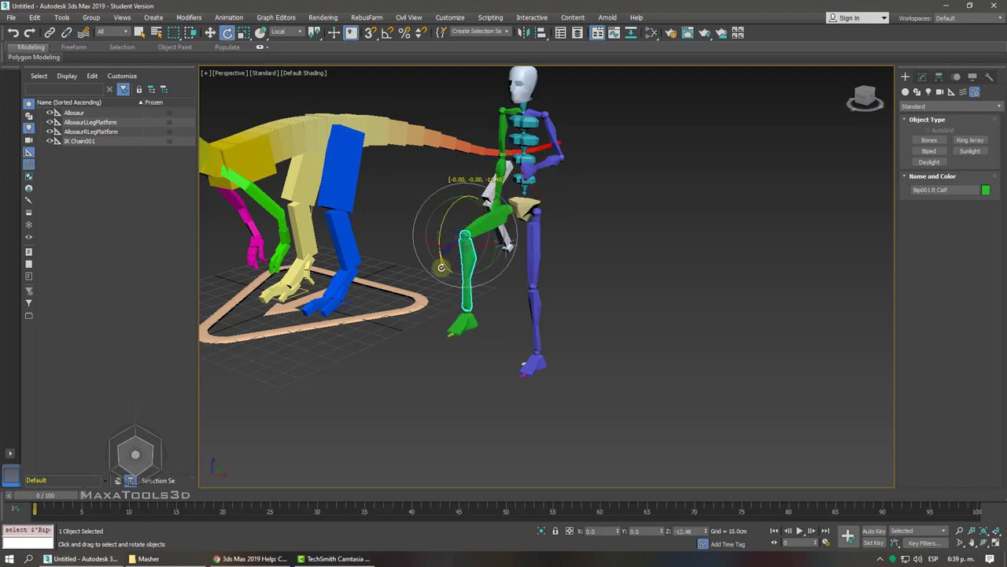
pyautogui.keyDown('alt'); pyautogui.moveTo(441, 270); pyautogui.dragTo(441, 244, button='middle'); pyautogui.keyUp('alt')
pyautogui.scroll(-3, 442, 268)
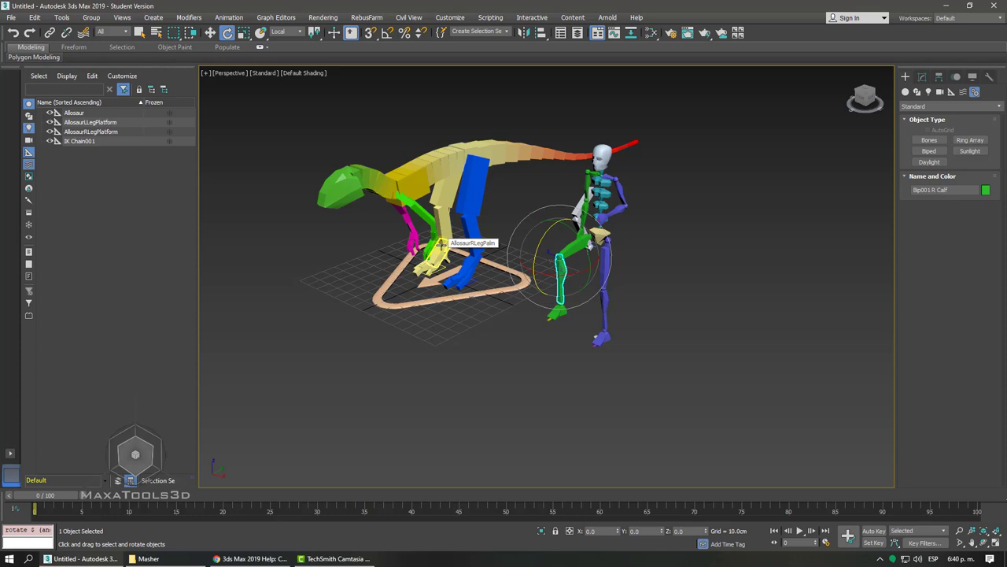
# - Show the Populate ribbon tools, then switch to the 3ds Max Help page in Chrome
pyautogui.click(228, 48)
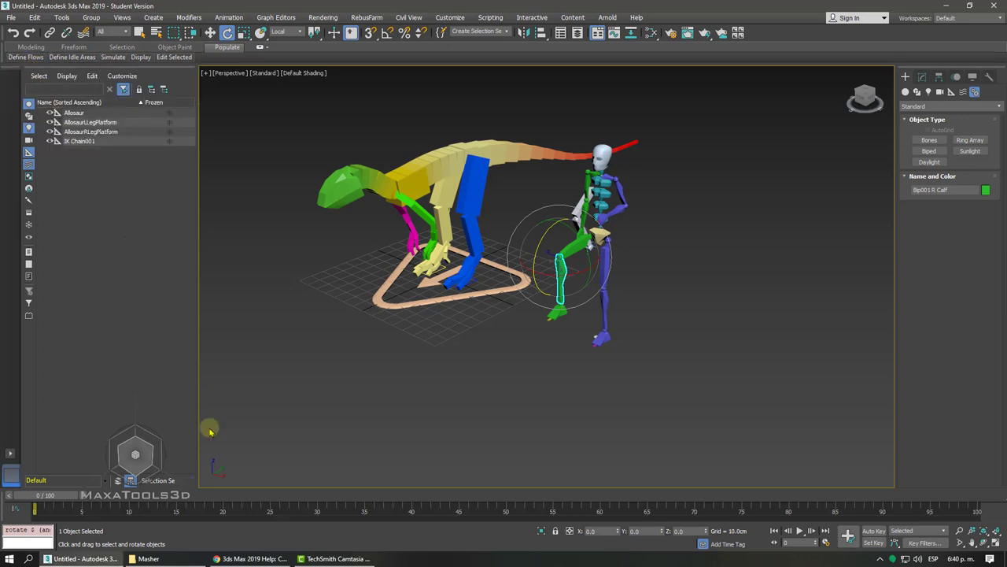
pyautogui.click(273, 559)
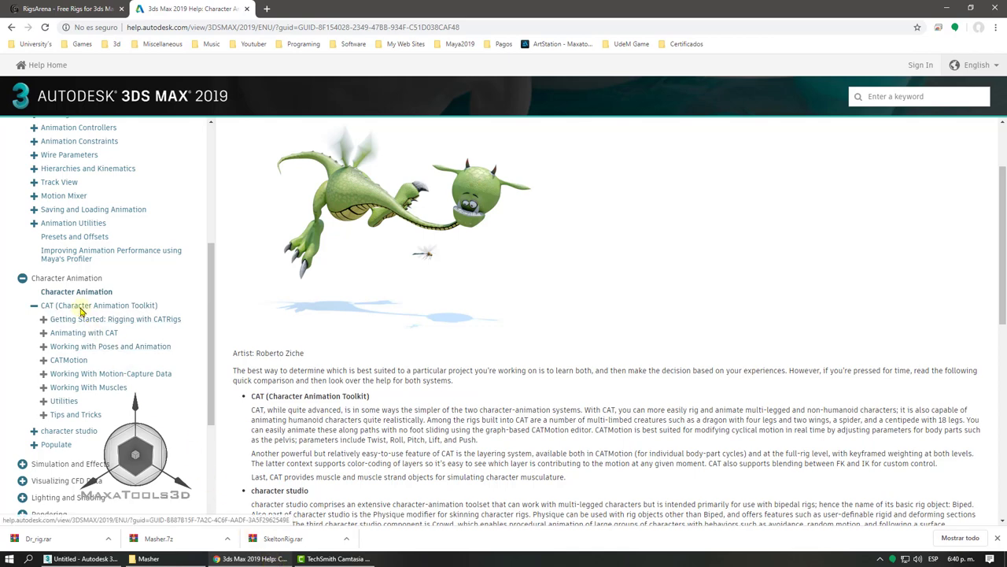
# - Scroll through the help page's character studio and Populate sections, then minimize Chrome
pyautogui.scroll(-1, 99, 315)
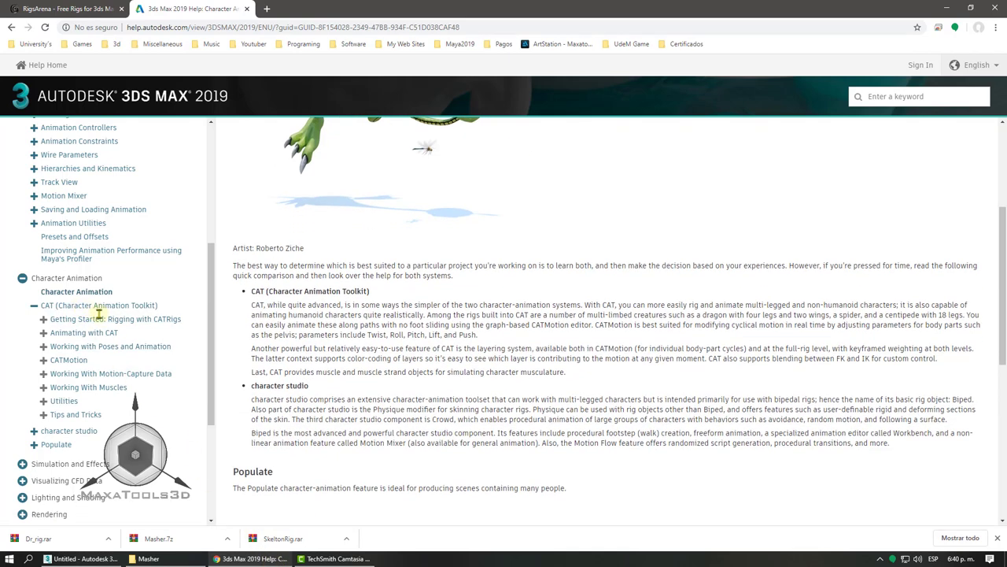
pyautogui.moveTo(262, 388); pyautogui.dragTo(321, 396)
pyautogui.click(318, 390)
pyautogui.scroll(-4, 312, 390)
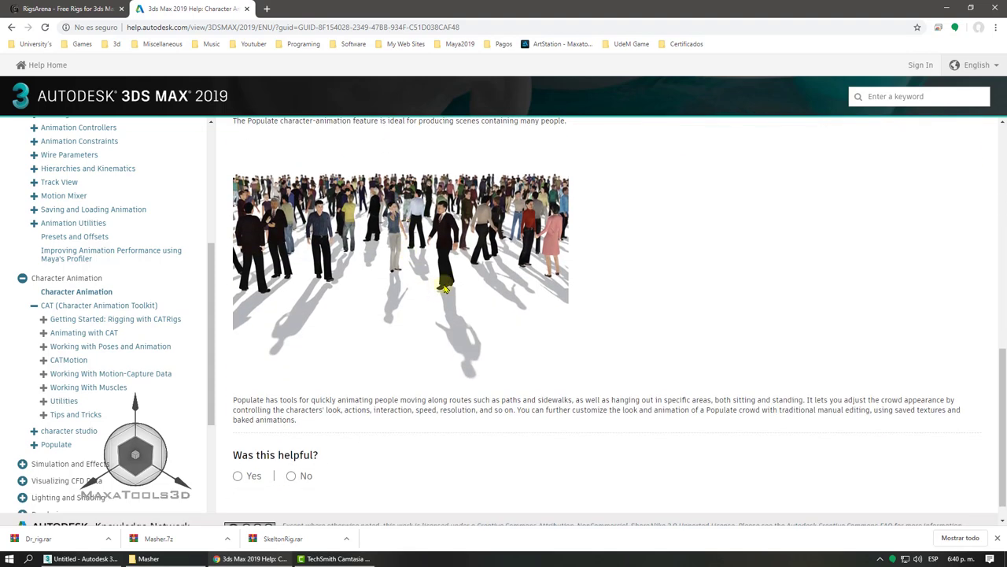
pyautogui.scroll(1, 445, 289)
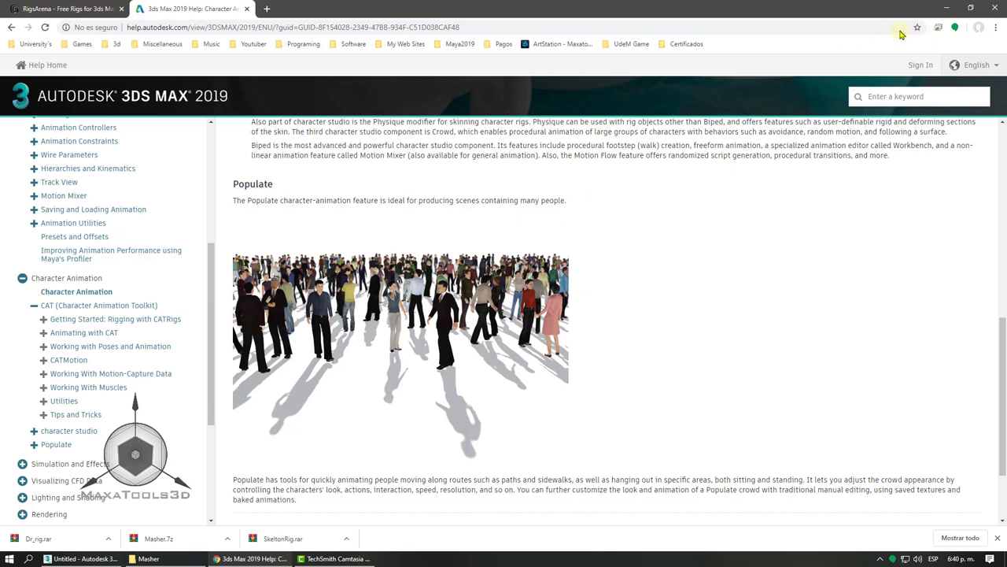
pyautogui.click(944, 8)
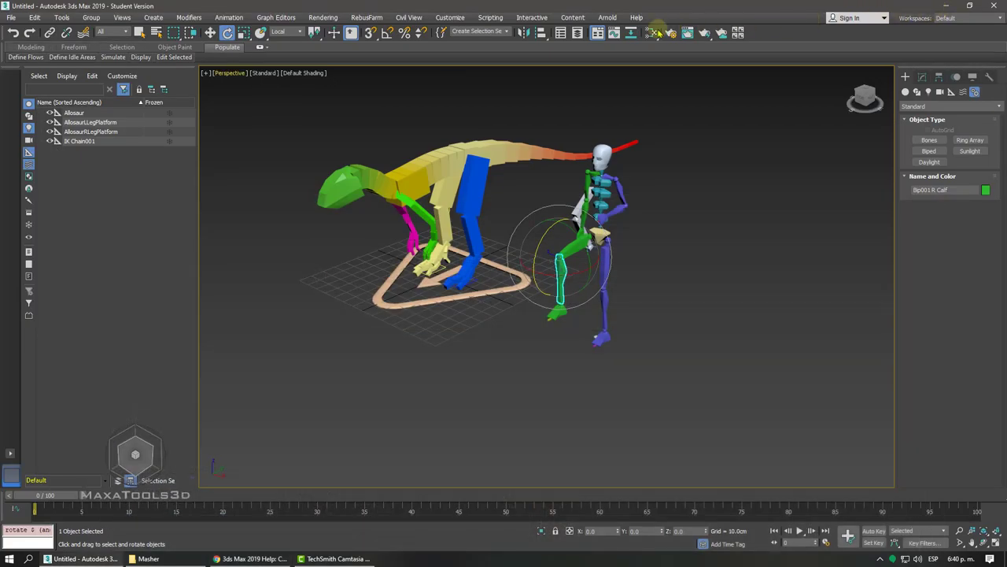
# - Toggle Show Ribbon off and on until the tools ribbon is displayed
pyautogui.click(597, 33)
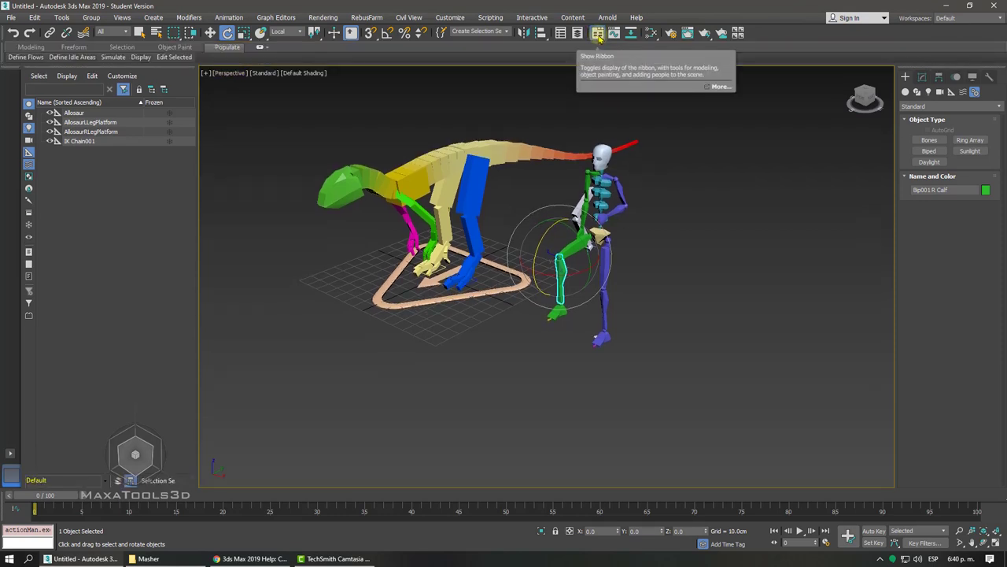
pyautogui.click(599, 35)
pyautogui.click(599, 34)
pyautogui.click(599, 34)
pyautogui.click(598, 35)
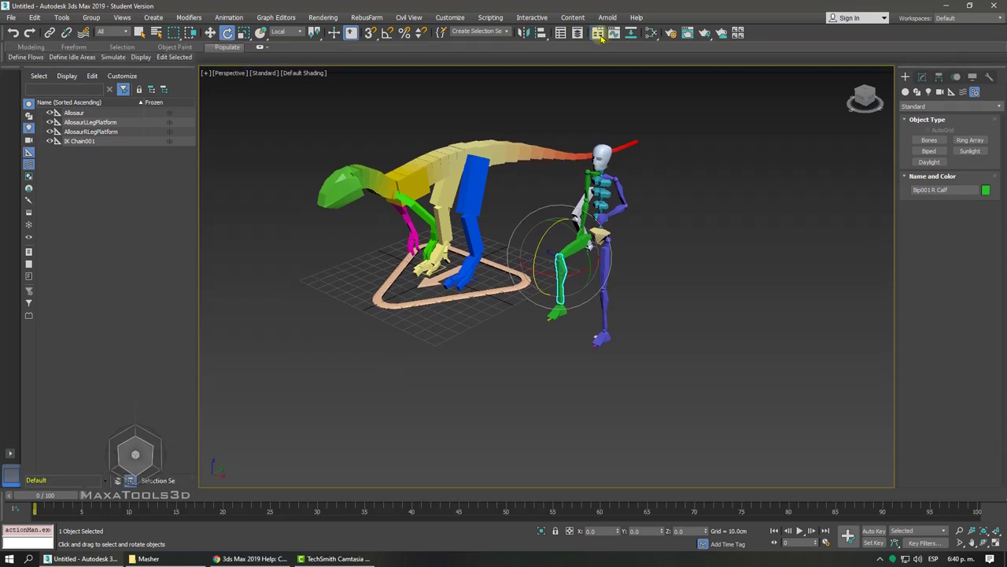
# - Draw an L-shaped Populate flow, Flow001, with three points using Create Flow
pyautogui.click(26, 57)
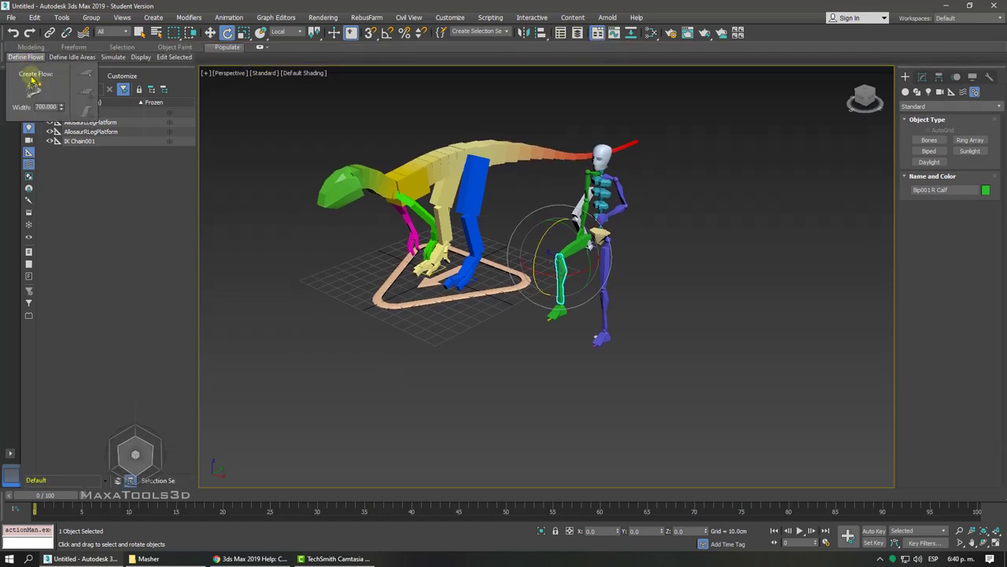
pyautogui.scroll(-5, 243, 191)
pyautogui.scroll(-8, 366, 252)
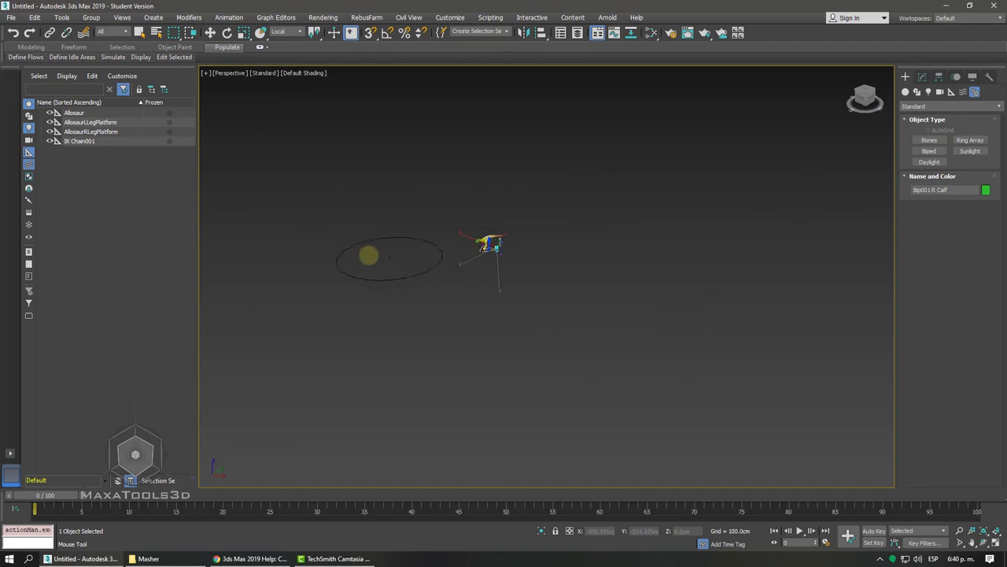
pyautogui.click(504, 364)
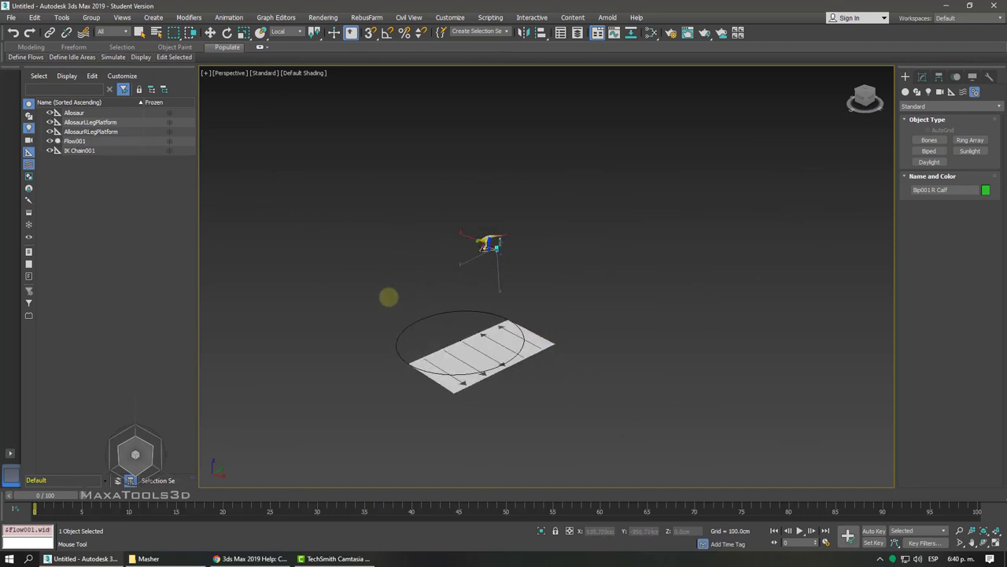
pyautogui.click(332, 264)
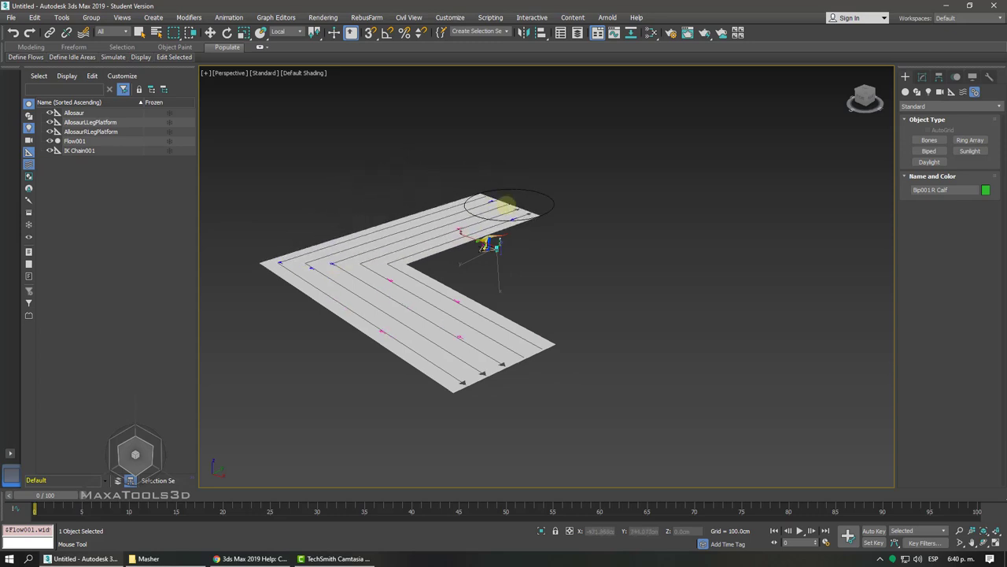
pyautogui.click(521, 206)
pyautogui.rightClick(521, 206)
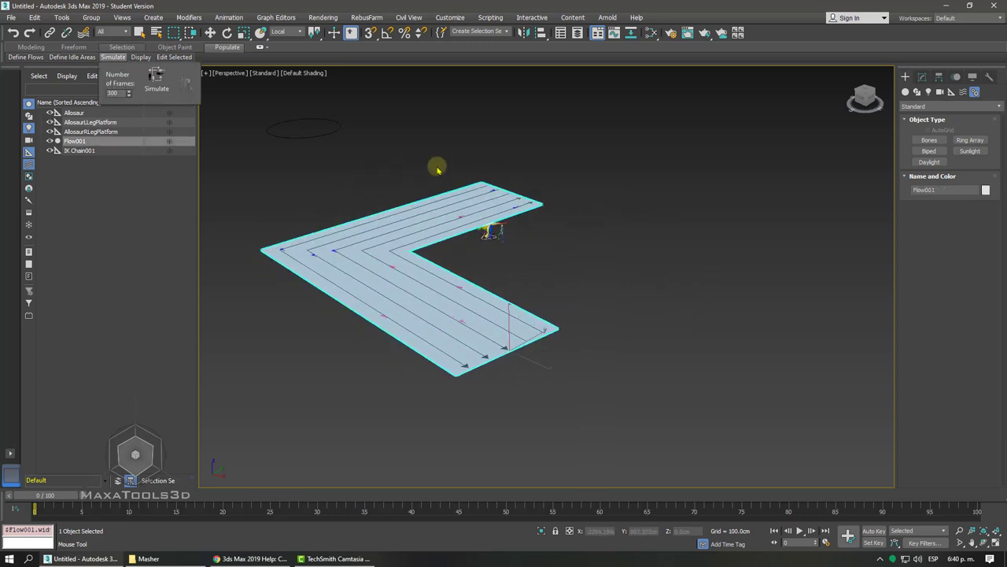
pyautogui.moveTo(72, 57)
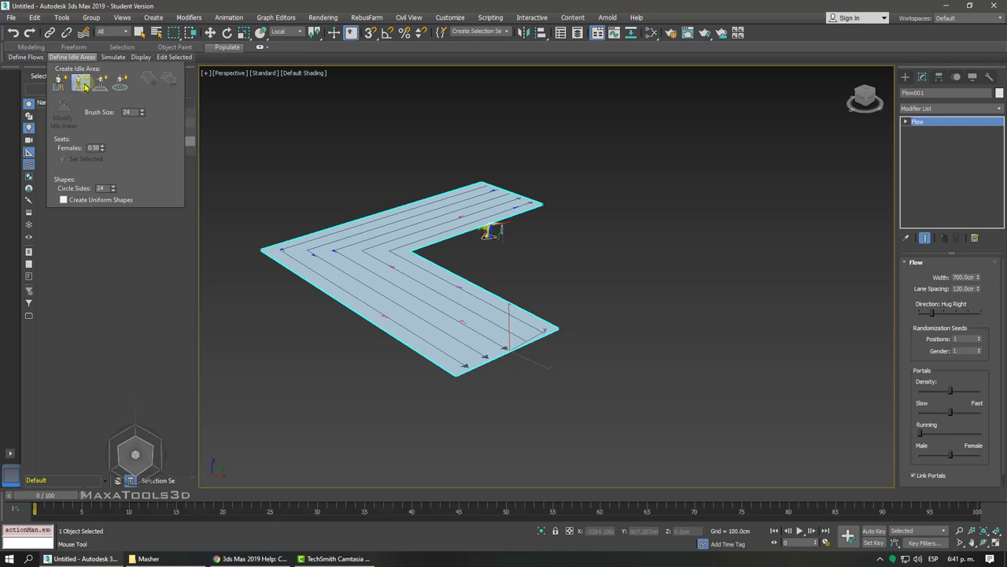
# - Paint IdleArea001 to the right of the L-shaped flow after undoing a first attempt
pyautogui.moveTo(329, 260)
pyautogui.mouseDown()
pyautogui.moveTo(340, 204)
pyautogui.moveTo(371, 265)
pyautogui.moveTo(312, 191)
pyautogui.mouseUp()
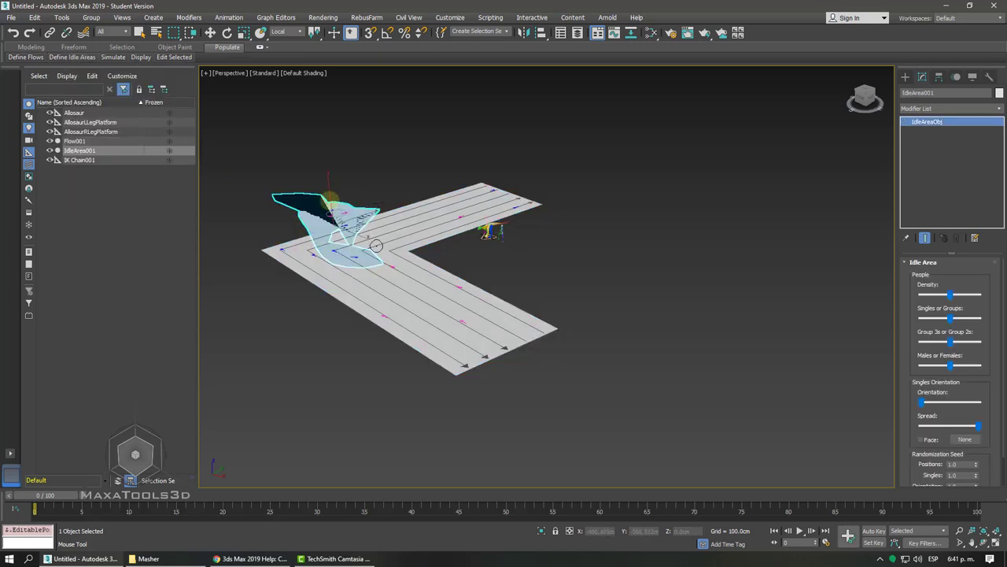
pyautogui.hotkey('ctrl', 'z')
pyautogui.hotkey('ctrl', 'z')
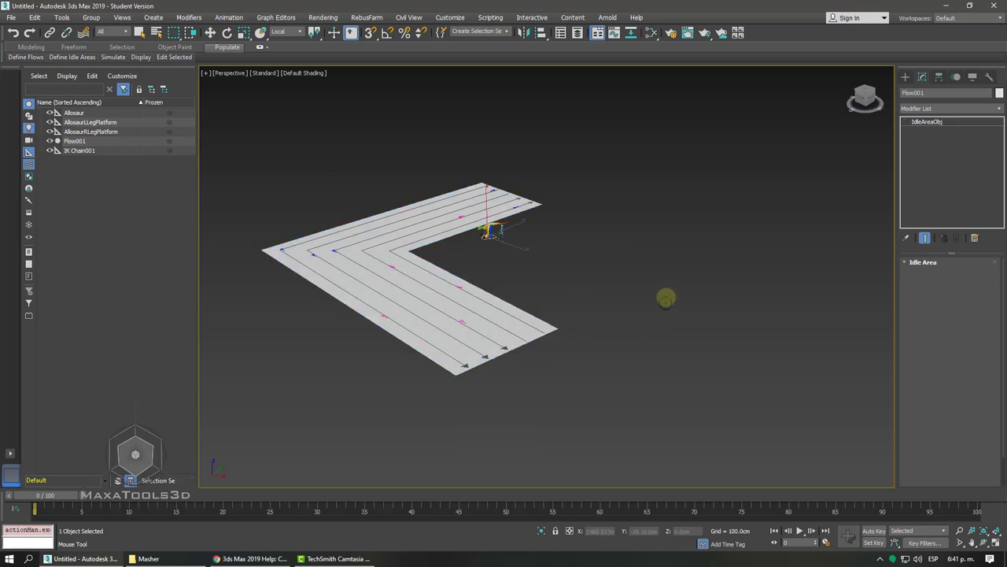
pyautogui.hotkey('ctrl', 'y')
pyautogui.moveTo(623, 274); pyautogui.dragTo(609, 293)
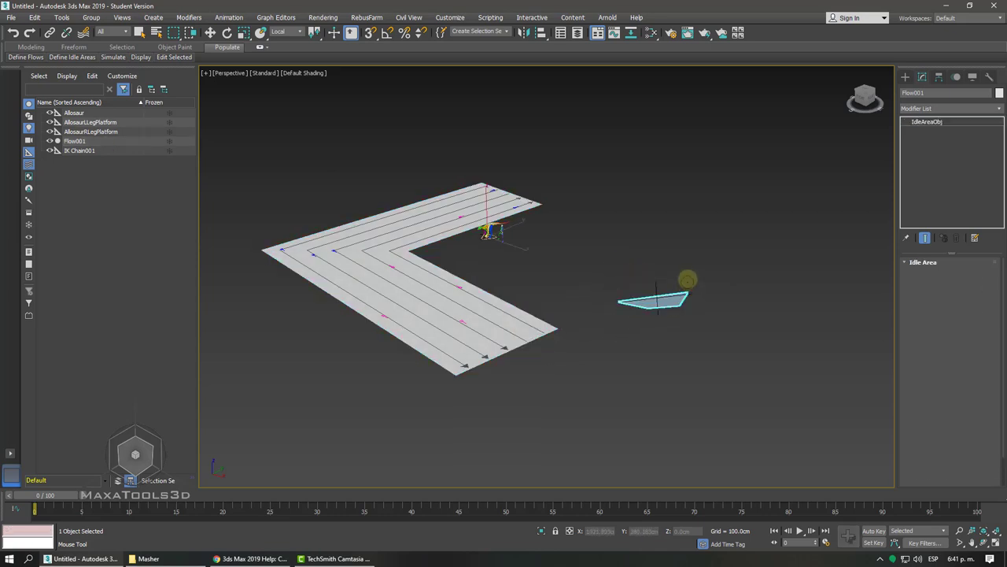
pyautogui.scroll(5, 608, 293)
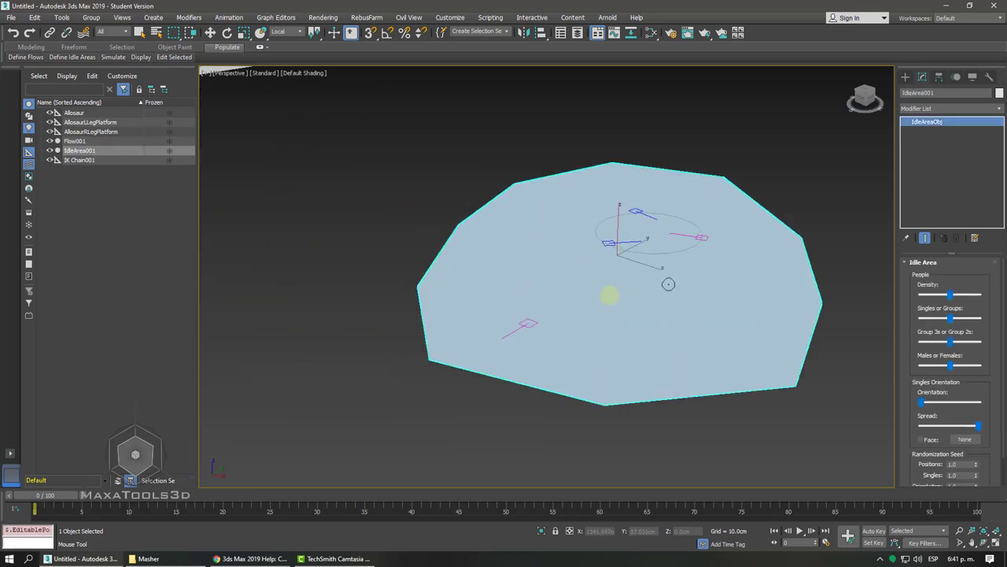
pyautogui.scroll(2, 609, 294)
pyautogui.scroll(-5, 608, 294)
pyautogui.keyDown('alt'); pyautogui.moveTo(643, 250); pyautogui.dragTo(492, 263, button='middle'); pyautogui.keyUp('alt')
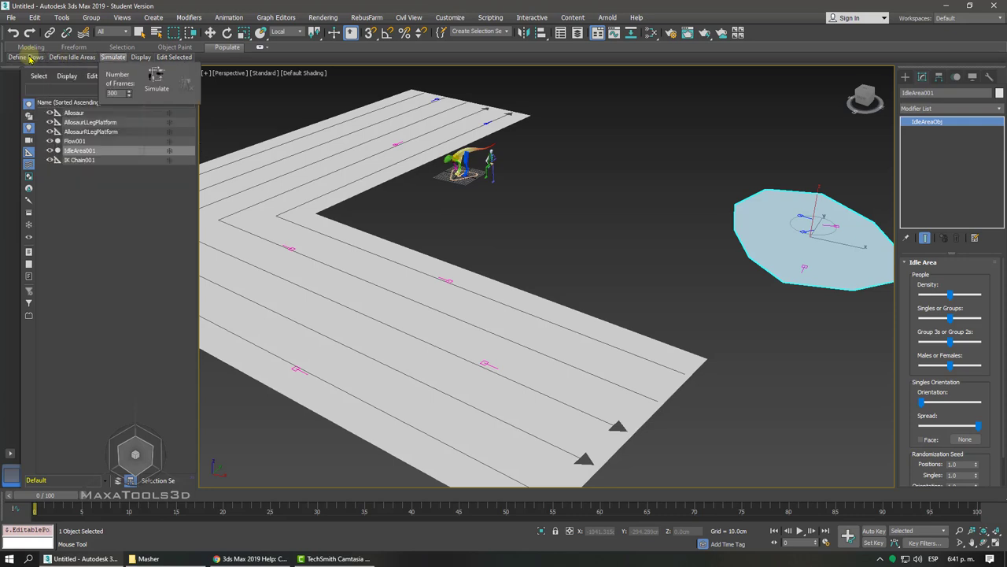
pyautogui.moveTo(113, 56)
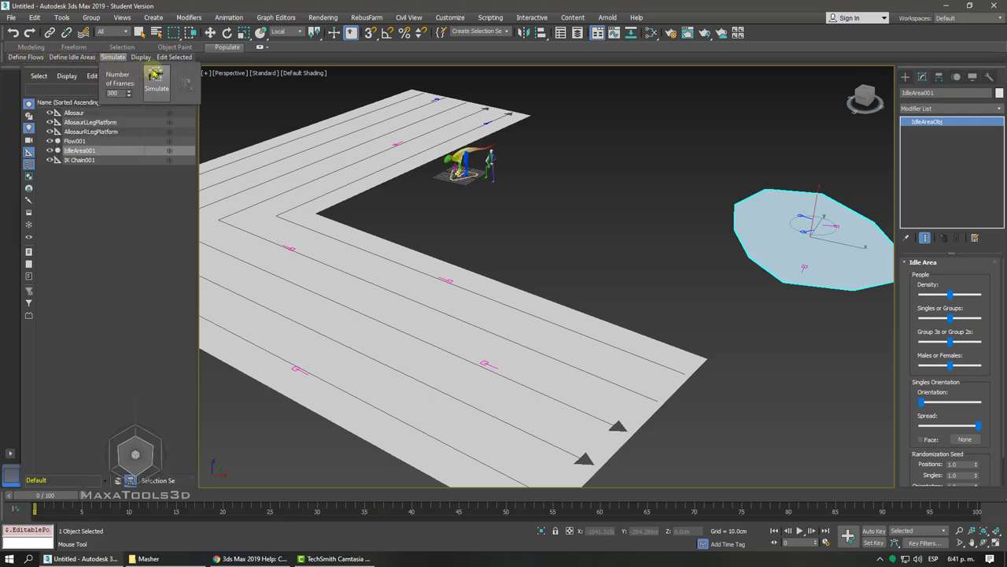
# - Run the Populate Simulate command for the 300-frame crowd simulation
pyautogui.click(155, 77)
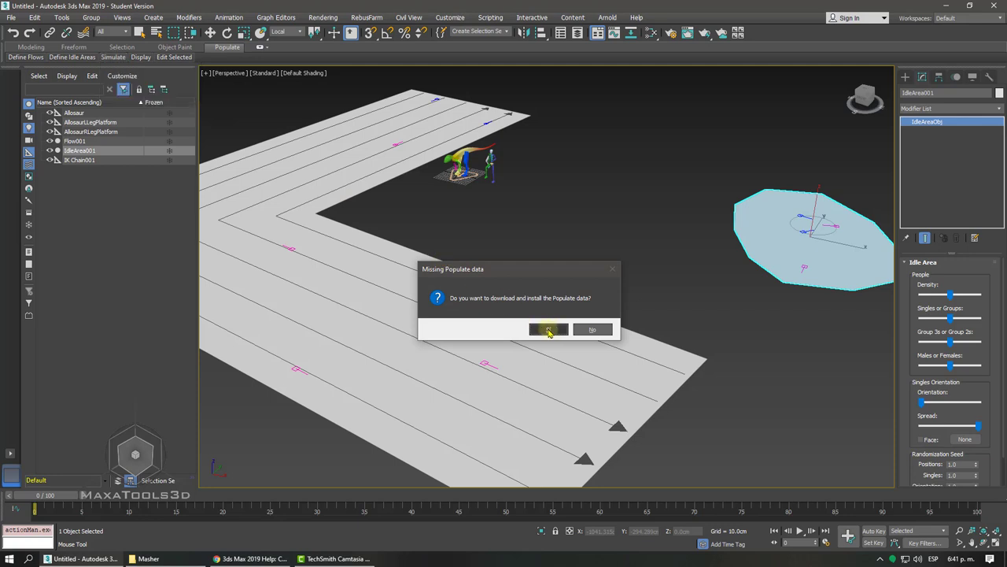
# - Accept the Populate data download and browse the Save As dialog to E:\Software
pyautogui.click(548, 332)
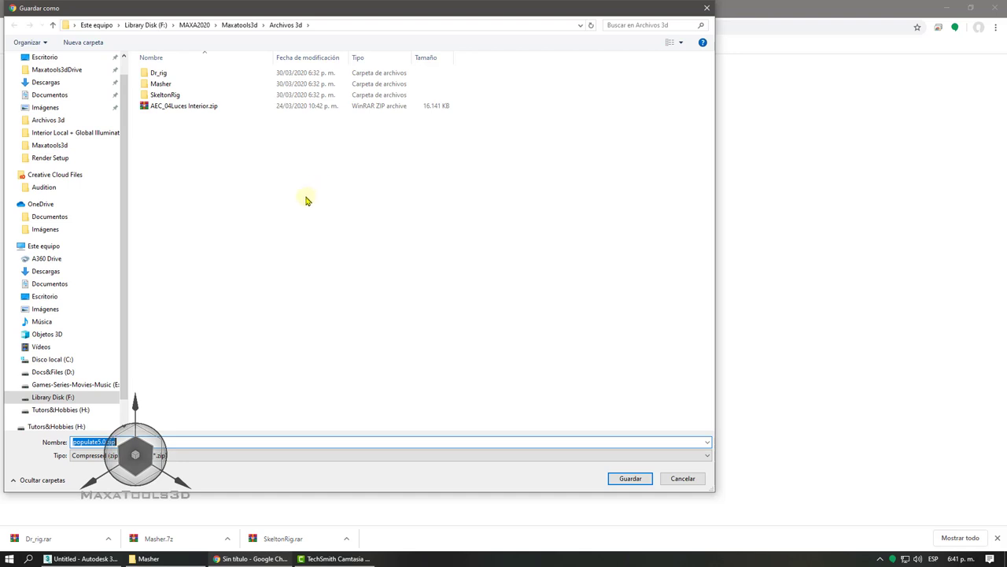
pyautogui.click(73, 384)
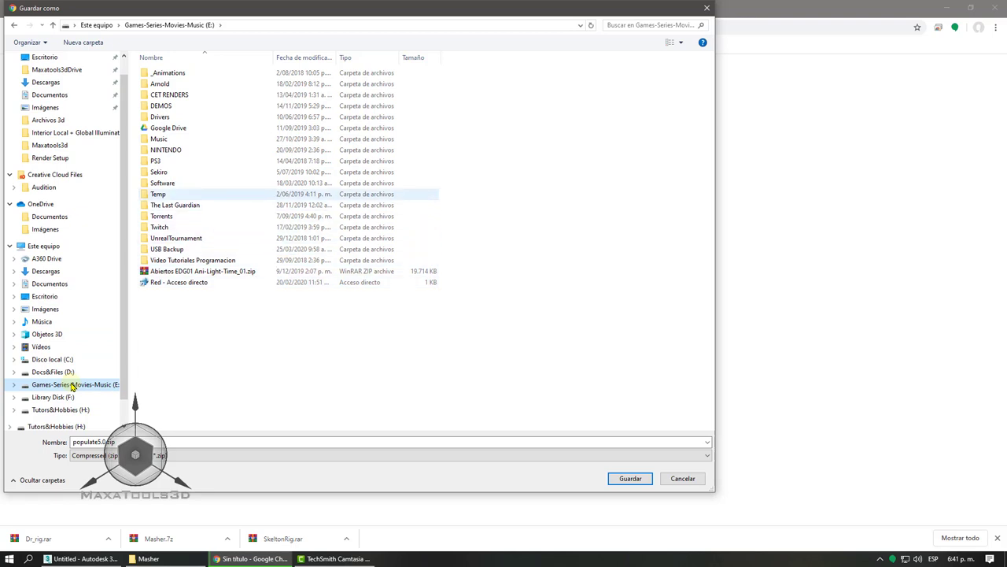
pyautogui.doubleClick(165, 183)
pyautogui.scroll(-8, 236, 221)
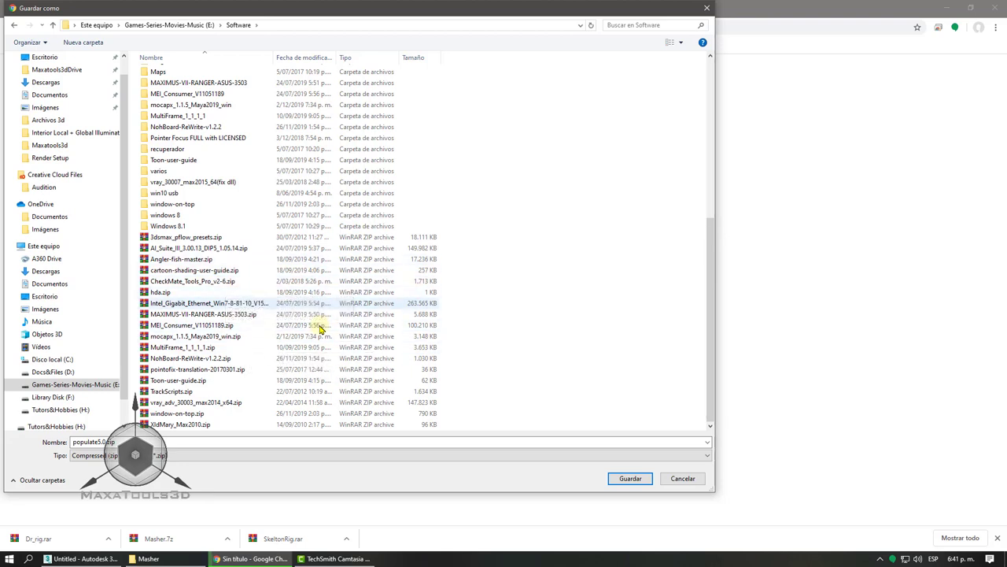
# - Sort the folder by Date modified, then cancel saving populate5.0.zip
pyautogui.click(303, 60)
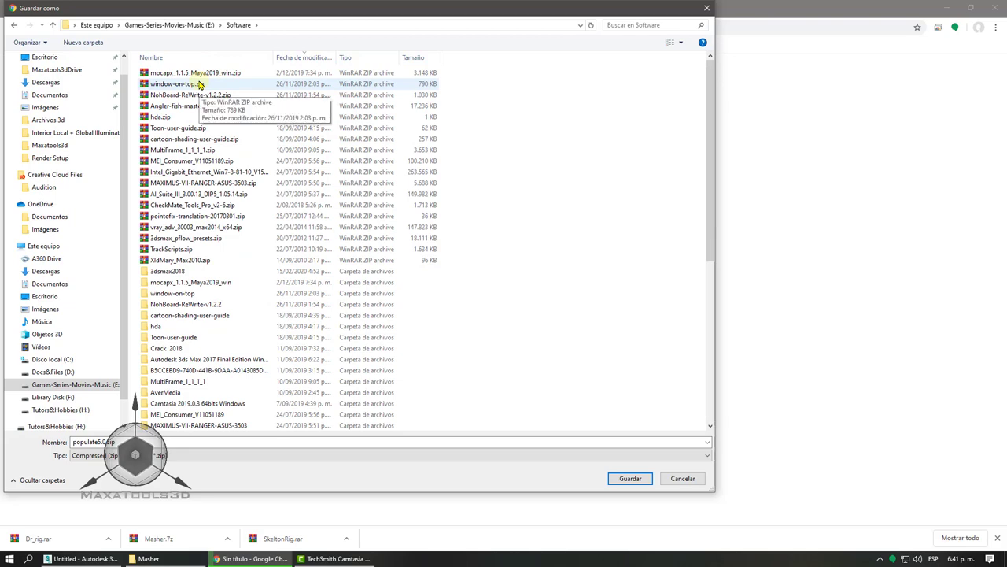
pyautogui.scroll(-2, 199, 85)
pyautogui.scroll(-5, 199, 84)
pyautogui.scroll(7, 199, 85)
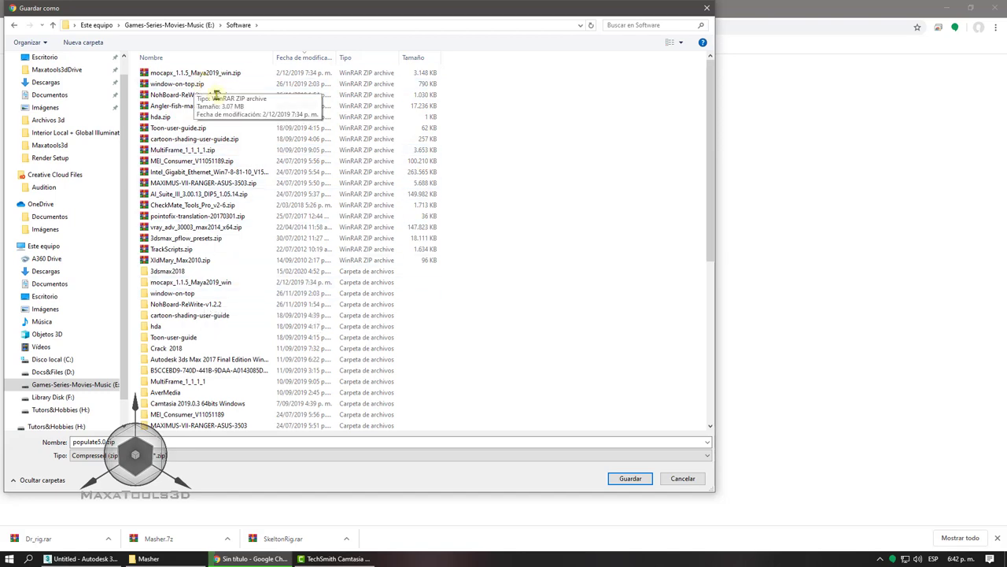
pyautogui.click(682, 479)
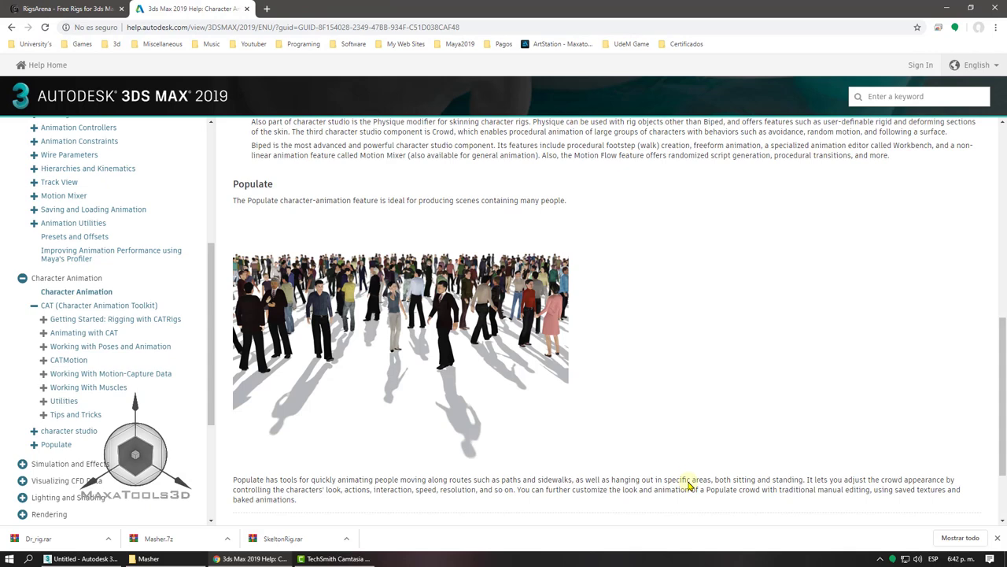
# - Return to 3ds Max, orbit the scene, and isolate the biped's spine bone with Alt+Q
pyautogui.click(106, 558)
pyautogui.scroll(-5, 540, 278)
pyautogui.keyDown('alt'); pyautogui.moveTo(540, 278); pyautogui.dragTo(666, 198, button='middle'); pyautogui.keyUp('alt')
pyautogui.press('e')
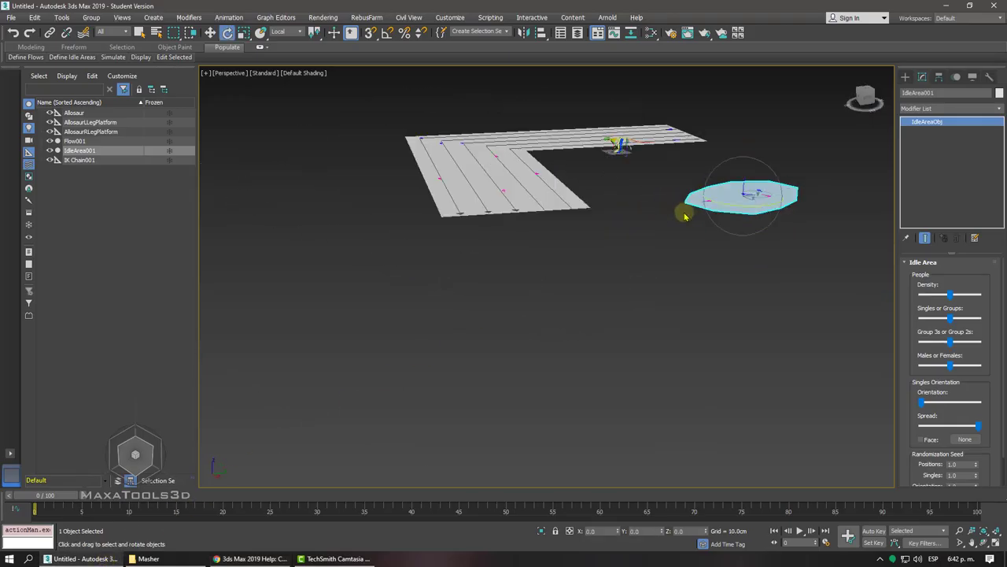
pyautogui.click(689, 216)
pyautogui.scroll(10, 689, 216)
pyautogui.scroll(-3, 665, 244)
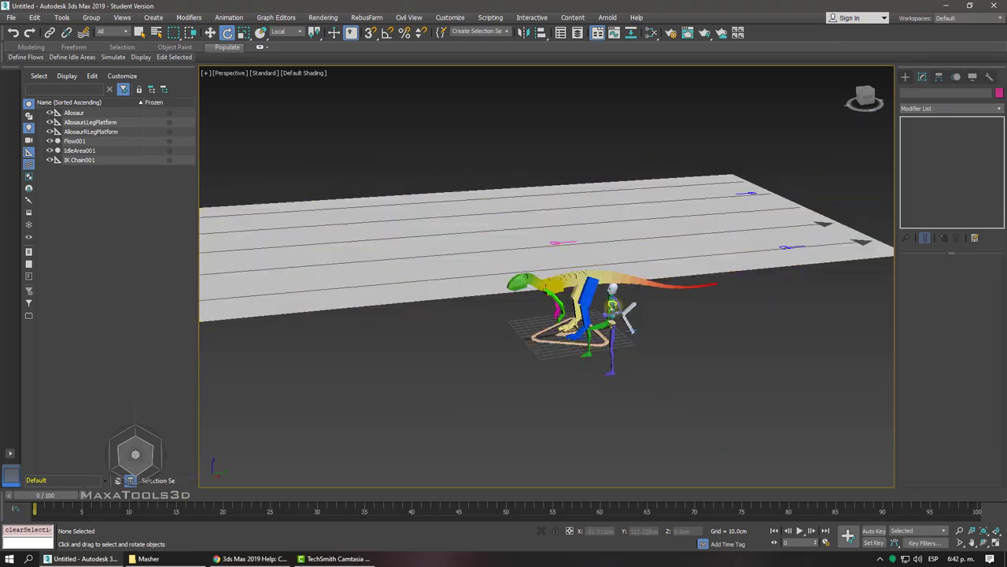
pyautogui.click(612, 307)
pyautogui.hotkey('alt', 'q')
# - Isolate the whole biped skeleton, orbit around it, then choose File > New / Reset
pyautogui.scroll(-5, 606, 331)
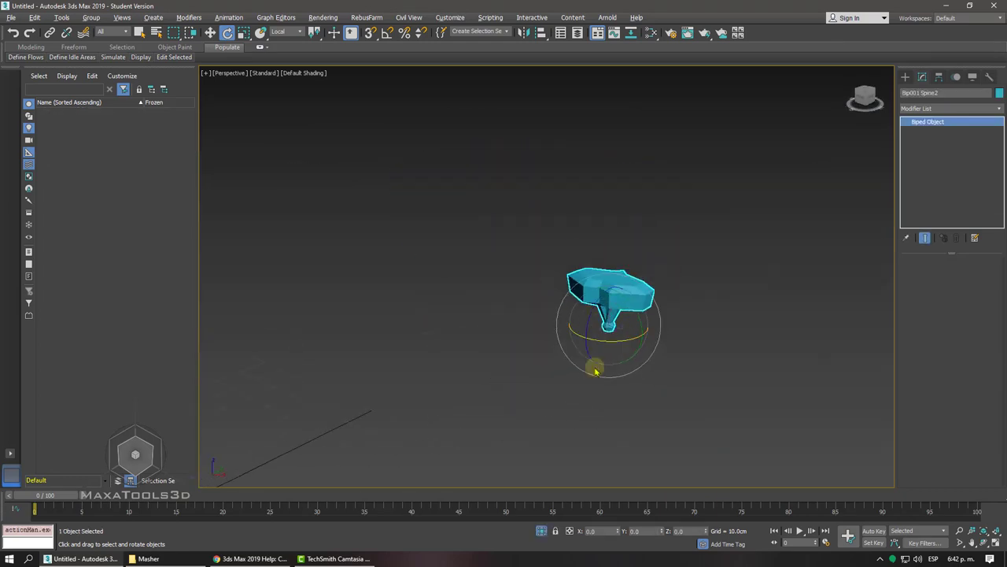
pyautogui.click(542, 530)
pyautogui.scroll(4, 543, 432)
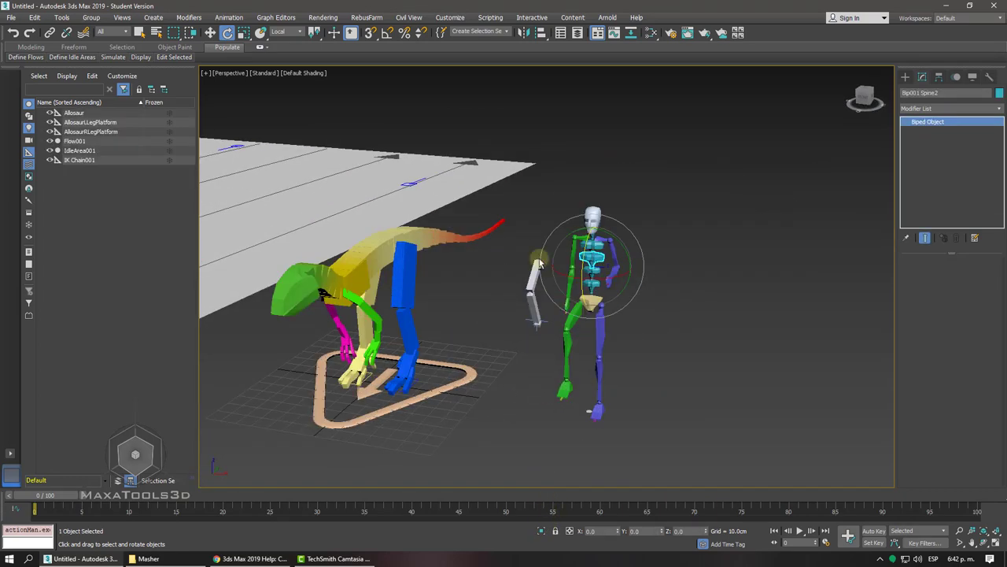
pyautogui.keyDown('alt'); pyautogui.moveTo(543, 432); pyautogui.dragTo(540, 158, button='middle'); pyautogui.keyUp('alt')
pyautogui.moveTo(531, 146); pyautogui.dragTo(681, 442)
pyautogui.hotkey('alt', 'q')
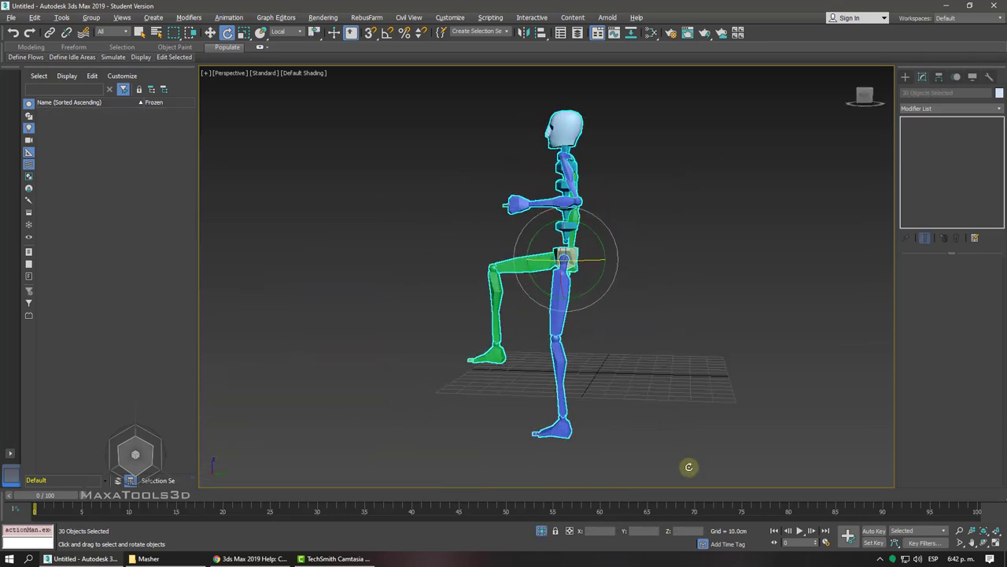
pyautogui.keyDown('alt'); pyautogui.moveTo(688, 466); pyautogui.dragTo(640, 401, button='middle'); pyautogui.keyUp('alt')
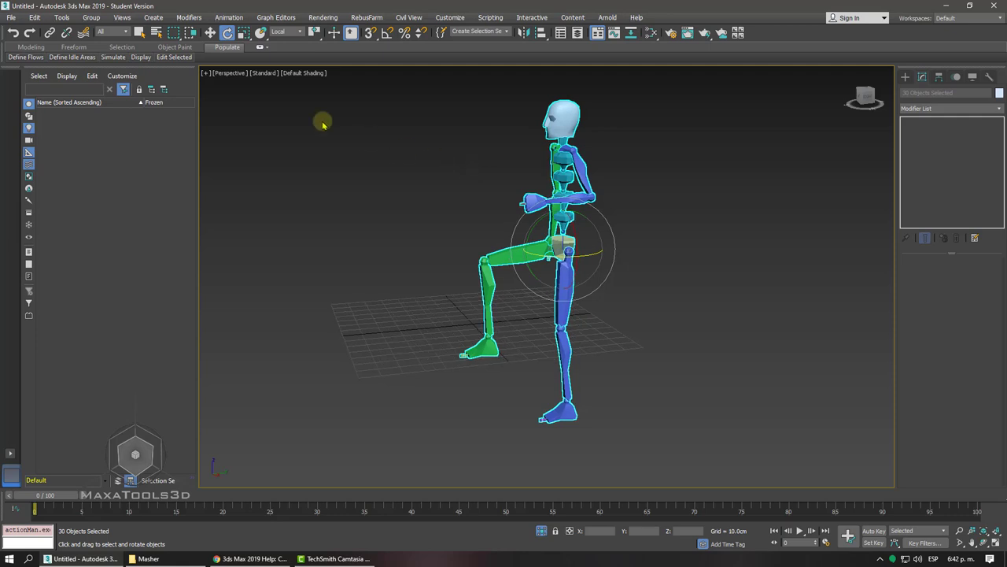
pyautogui.click(12, 17)
pyautogui.click(22, 48)
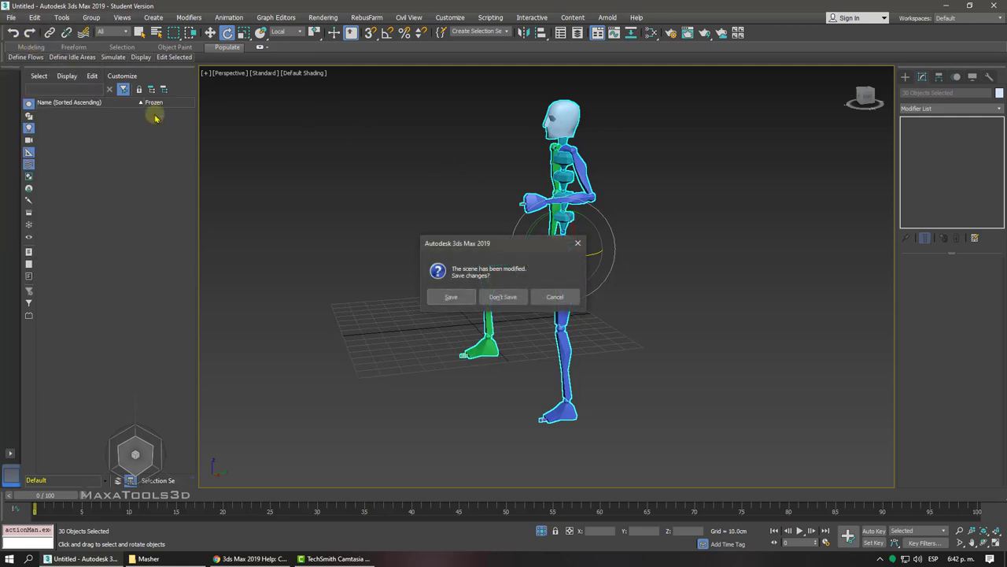
# - Discard the unsaved scene, activate the Front, Top and Left viewports, then return to the Chrome help page
pyautogui.click(473, 296)
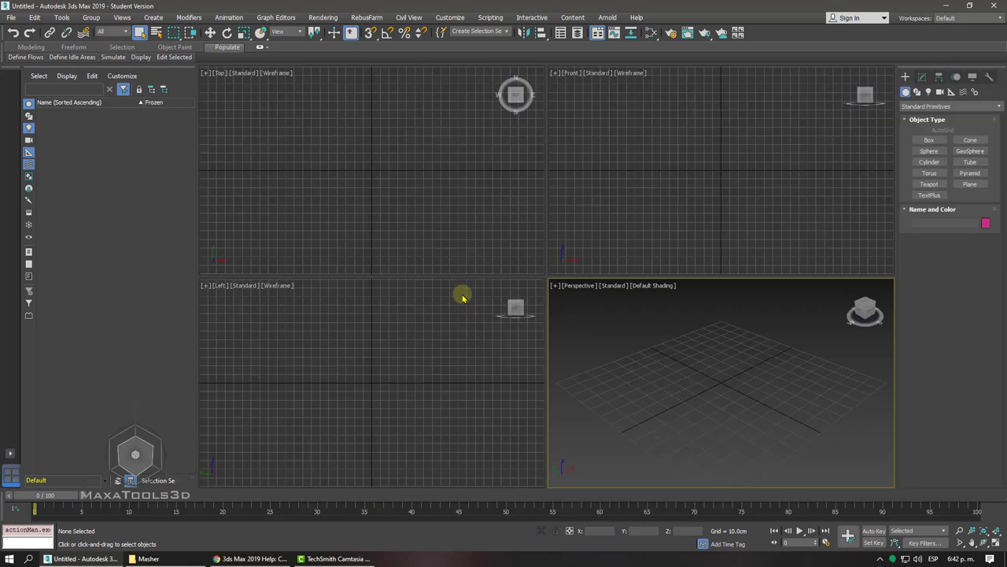
pyautogui.click(617, 227)
pyautogui.click(418, 195)
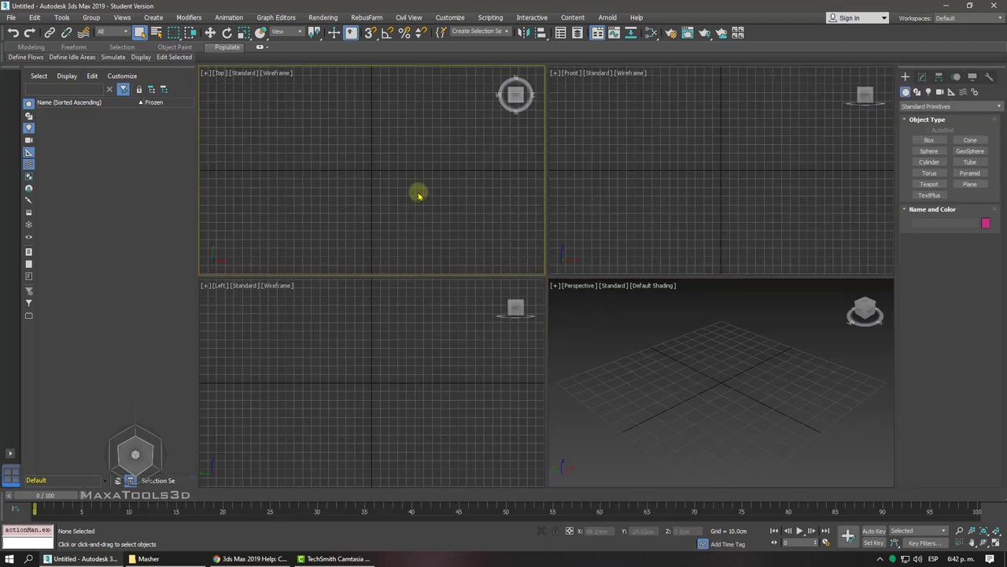
pyautogui.click(368, 335)
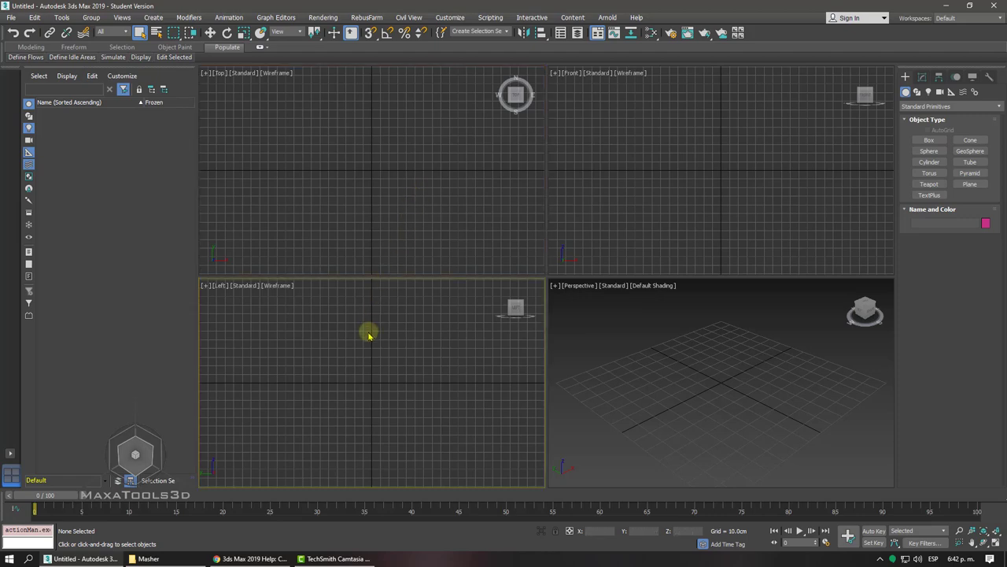
pyautogui.click(253, 558)
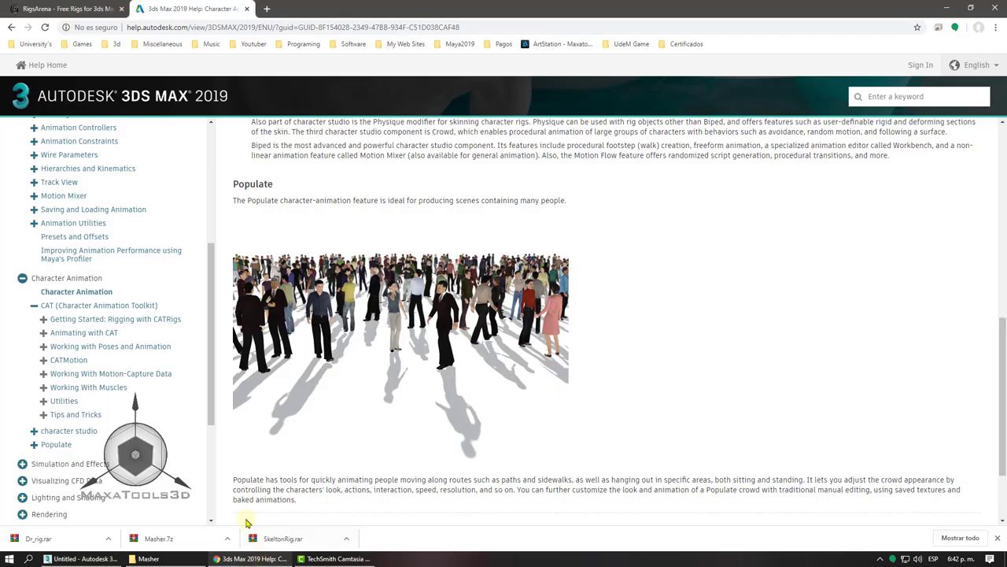
# - Switch to RigsArena and go back from the Masher rig post to the blog listing
pyautogui.click(62, 14)
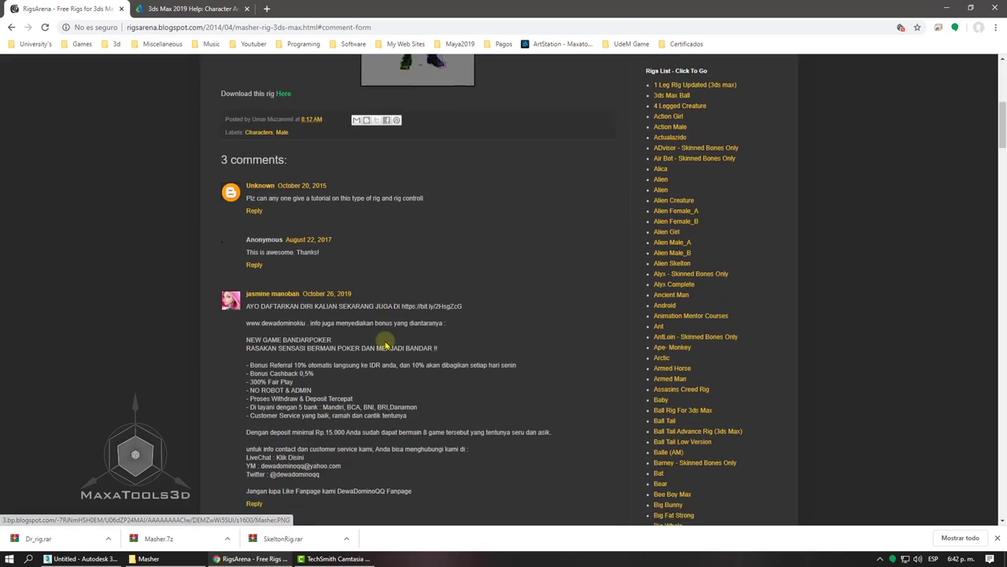
pyautogui.scroll(5, 386, 344)
pyautogui.scroll(3, 386, 344)
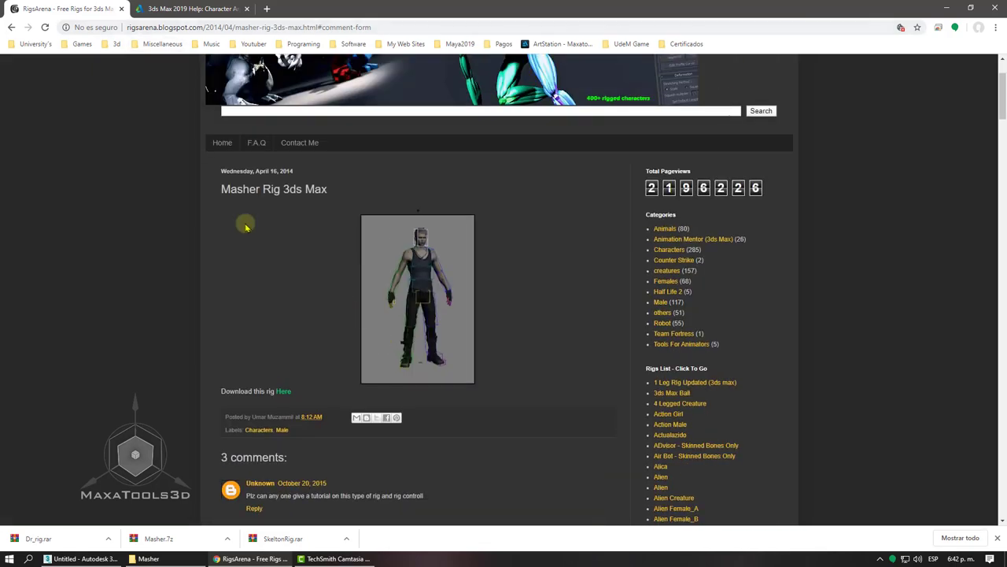
pyautogui.click(12, 28)
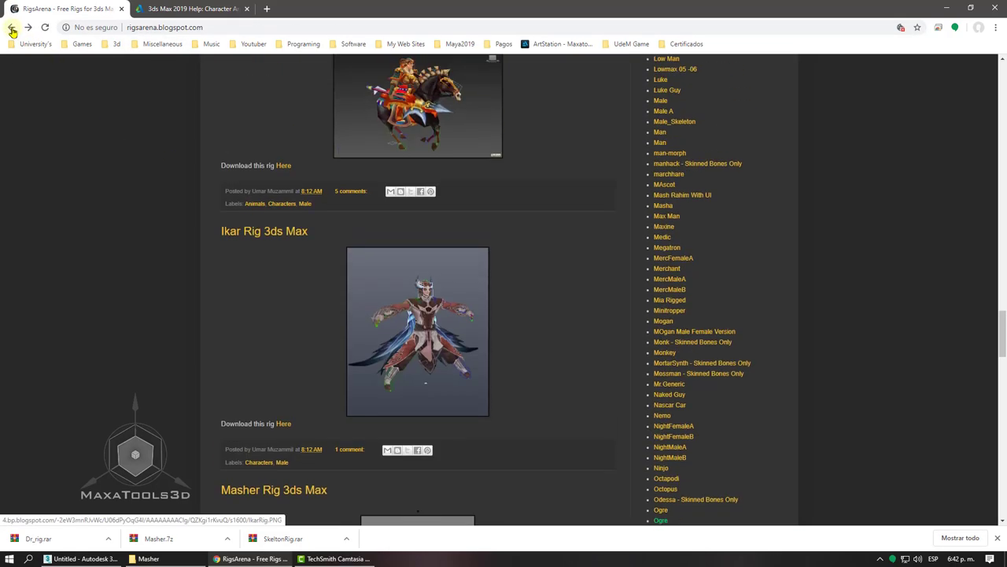
# - Open the Cat Rigged 3ds Max post from the Rigs List sidebar
pyautogui.scroll(4, 166, 89)
pyautogui.scroll(4, 166, 90)
pyautogui.scroll(4, 314, 157)
pyautogui.scroll(4, 425, 199)
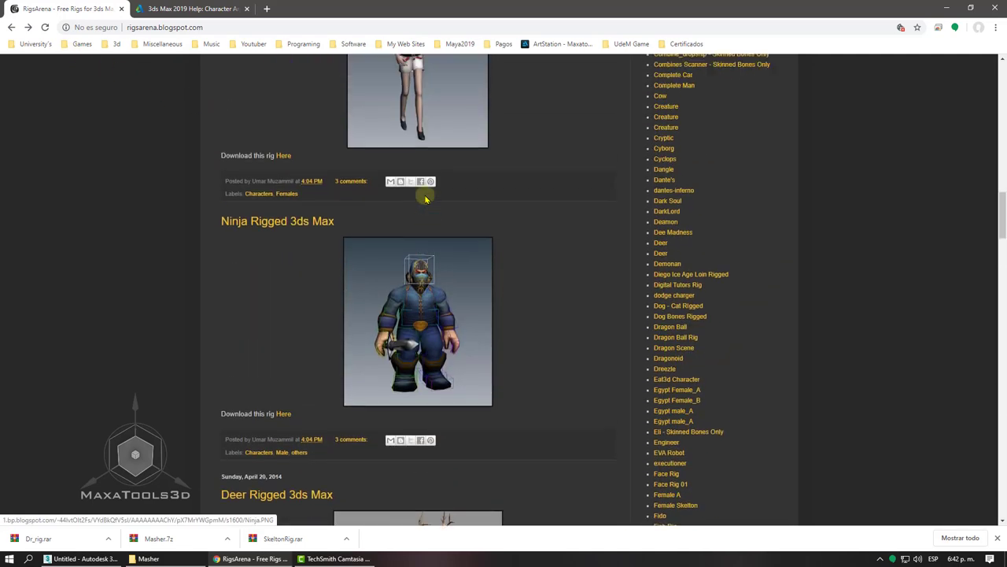
pyautogui.scroll(2, 425, 199)
pyautogui.scroll(3, 425, 199)
pyautogui.scroll(2, 425, 199)
pyautogui.scroll(4, 425, 199)
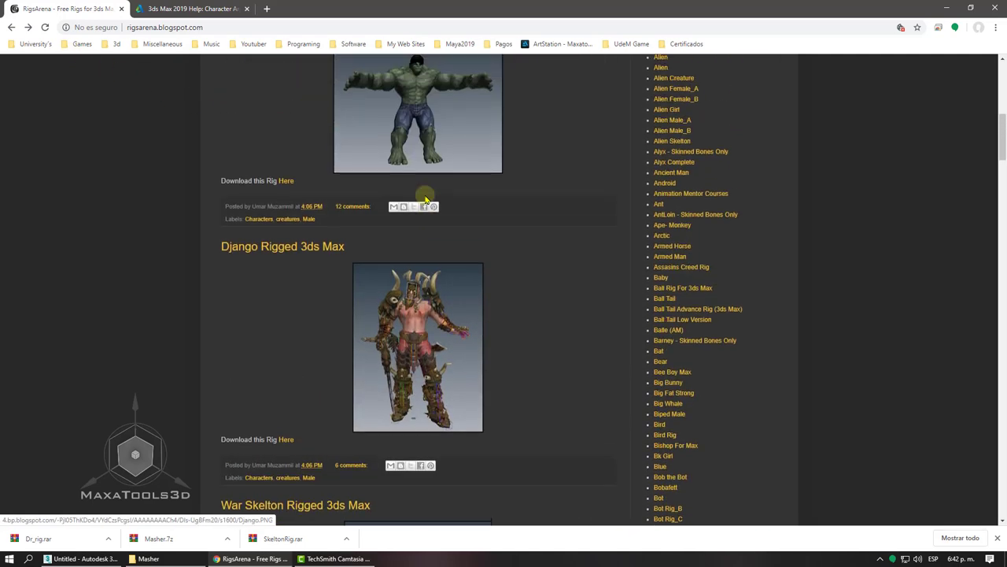
pyautogui.scroll(4, 425, 200)
pyautogui.scroll(4, 425, 199)
pyautogui.scroll(-4, 425, 199)
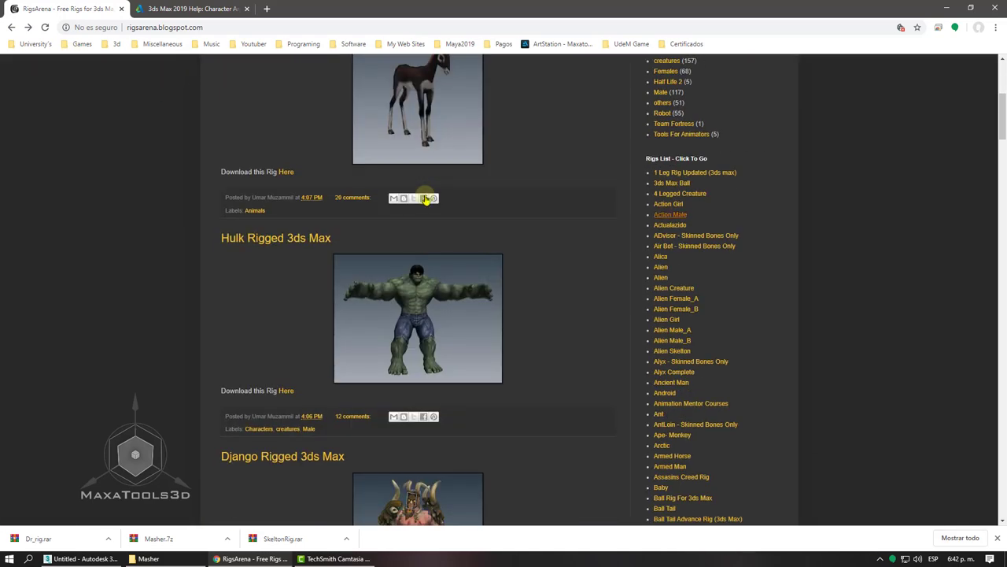
pyautogui.scroll(-1, 425, 199)
pyautogui.scroll(-3, 425, 199)
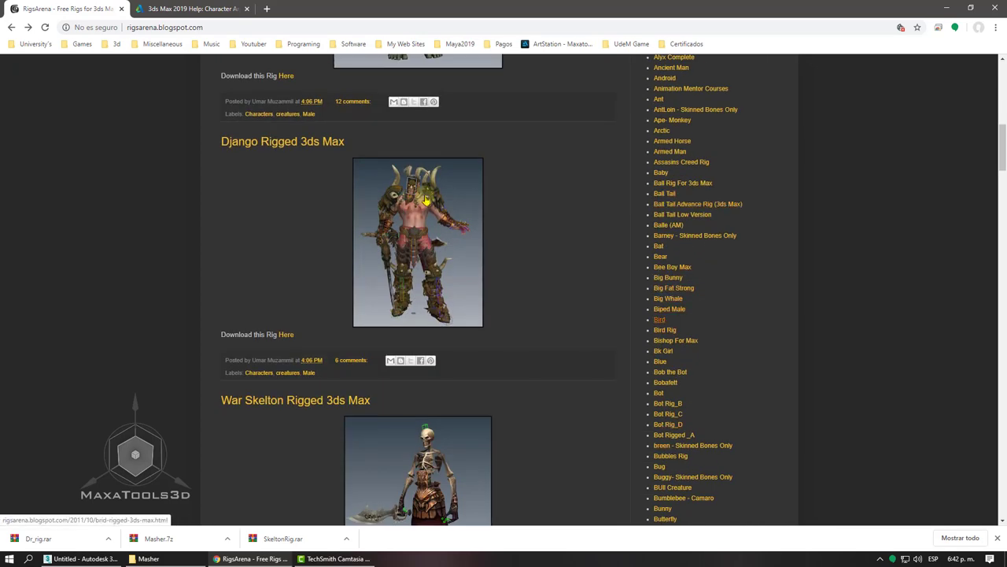
pyautogui.scroll(-4, 425, 199)
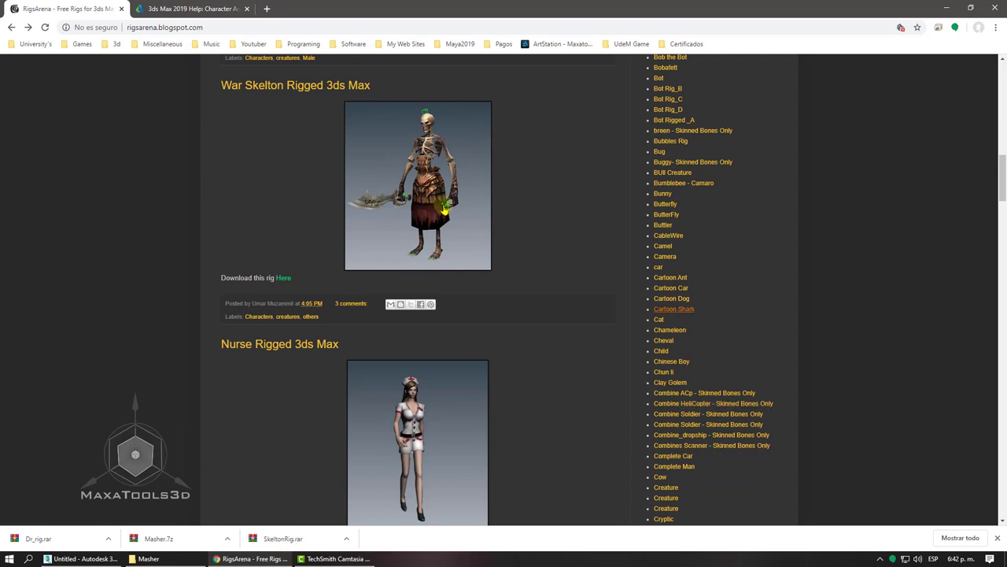
pyautogui.click(658, 318)
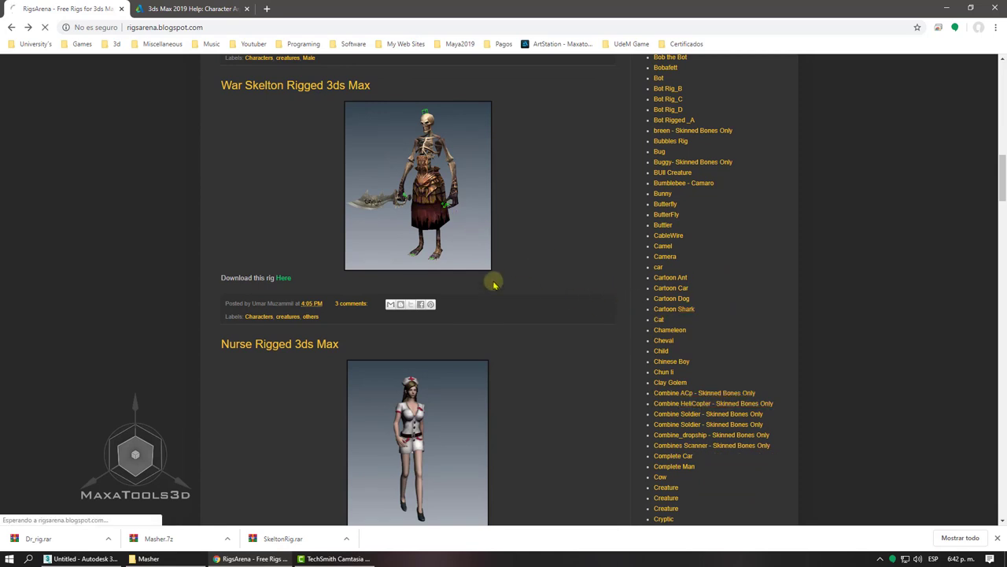
pyautogui.scroll(-2, 416, 264)
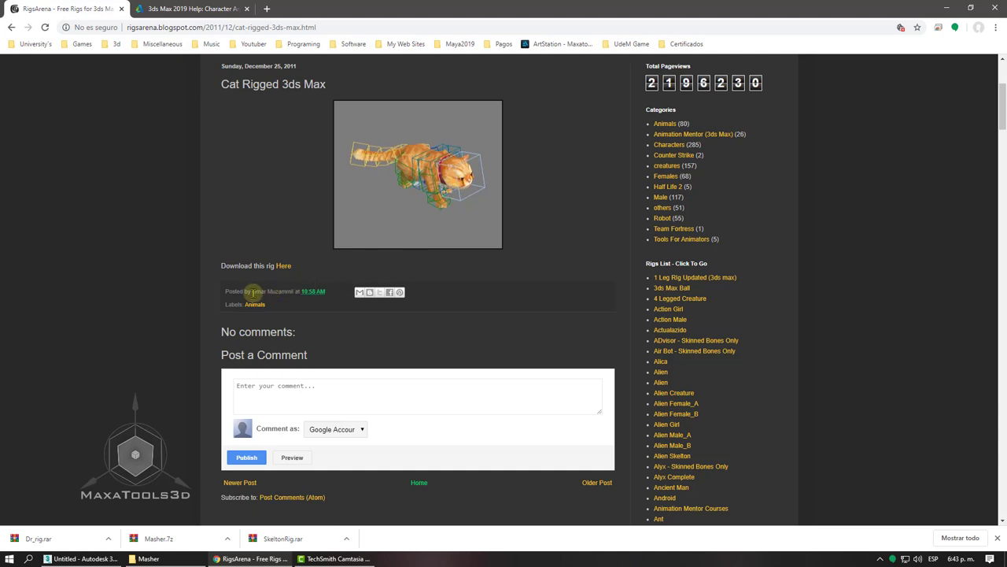
# - Highlight the post's author line, go back, then forward again to the Cat Rigged post
pyautogui.moveTo(252, 291); pyautogui.dragTo(296, 291)
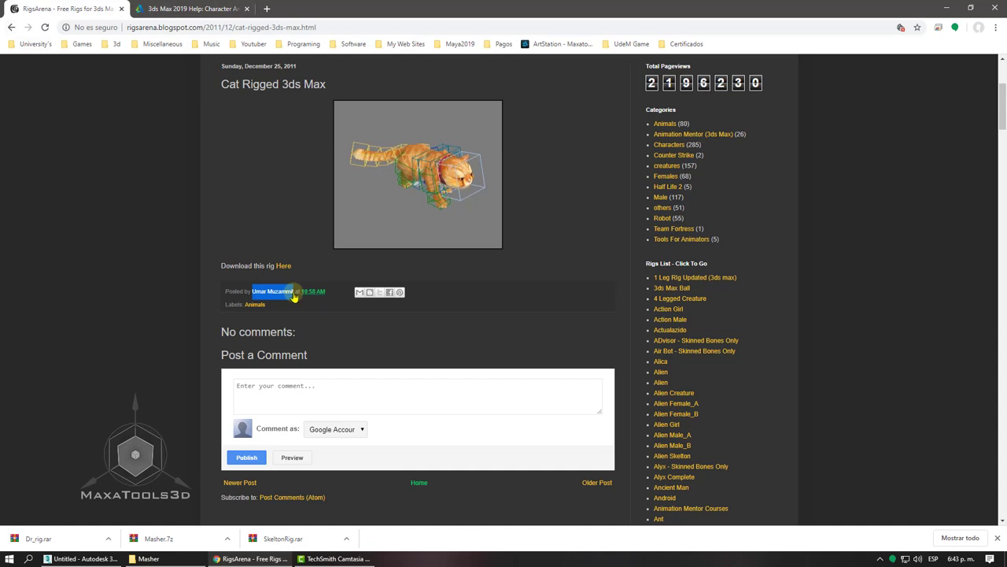
pyautogui.scroll(1, 294, 295)
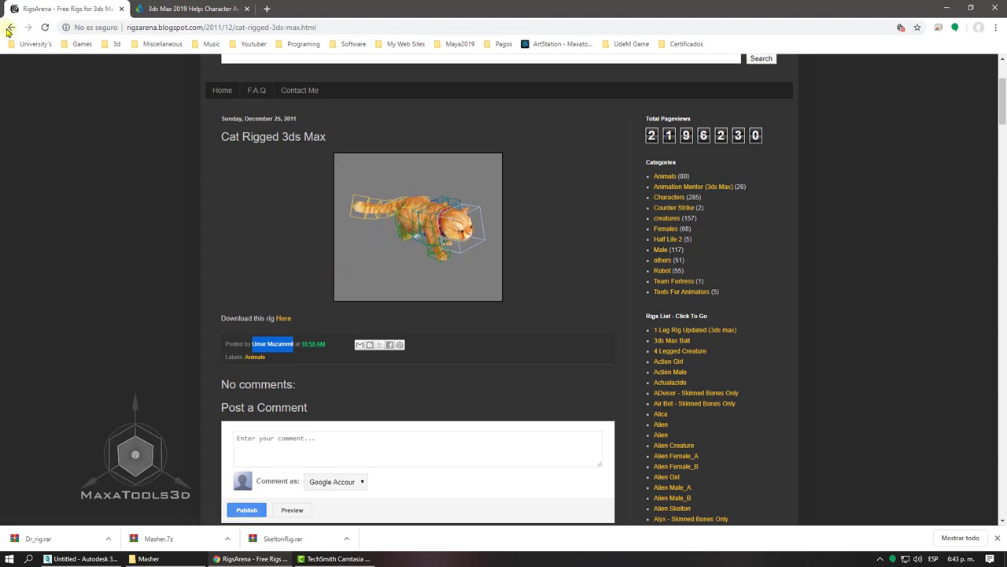
pyautogui.click(8, 30)
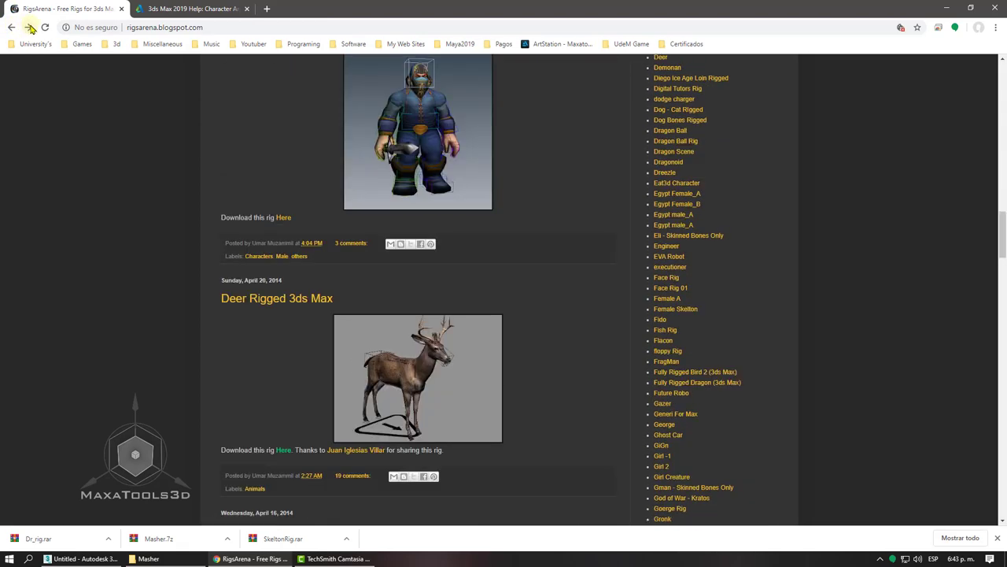
pyautogui.click(29, 28)
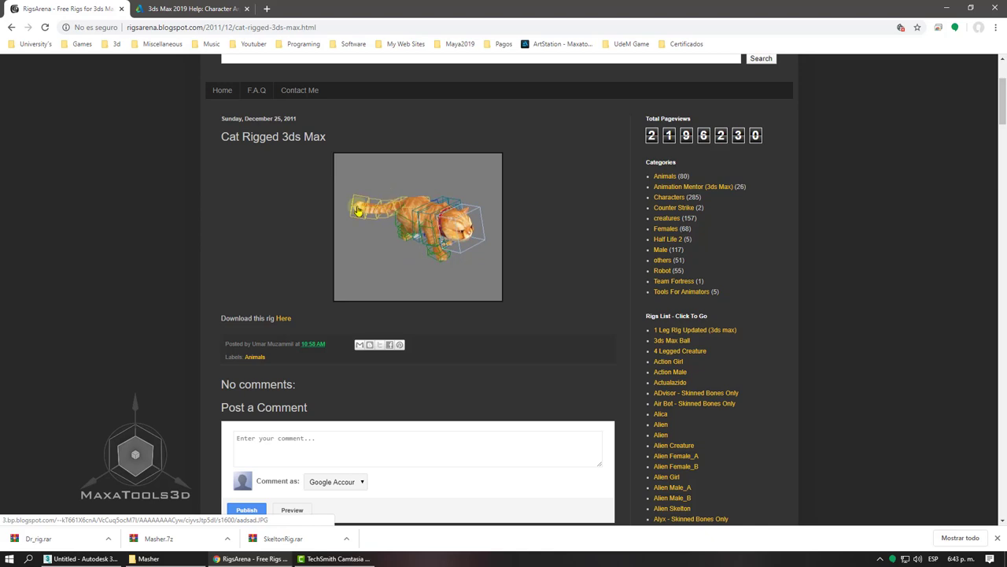
# - Return to the RigsArena home listing, headed by the Gazelle Rigged 3ds Max post
pyautogui.scroll(-4, 358, 210)
pyautogui.scroll(4, 355, 207)
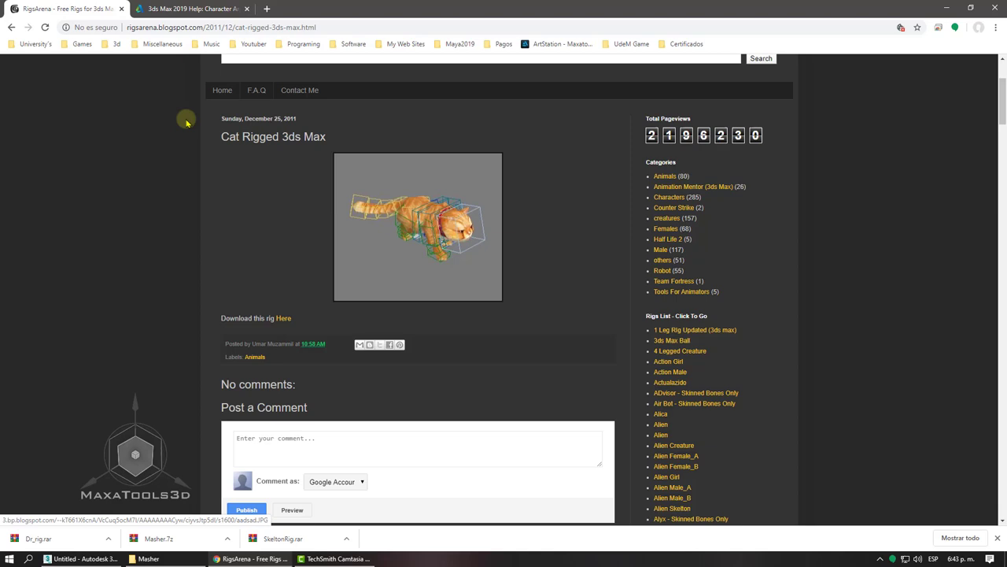
pyautogui.click(11, 28)
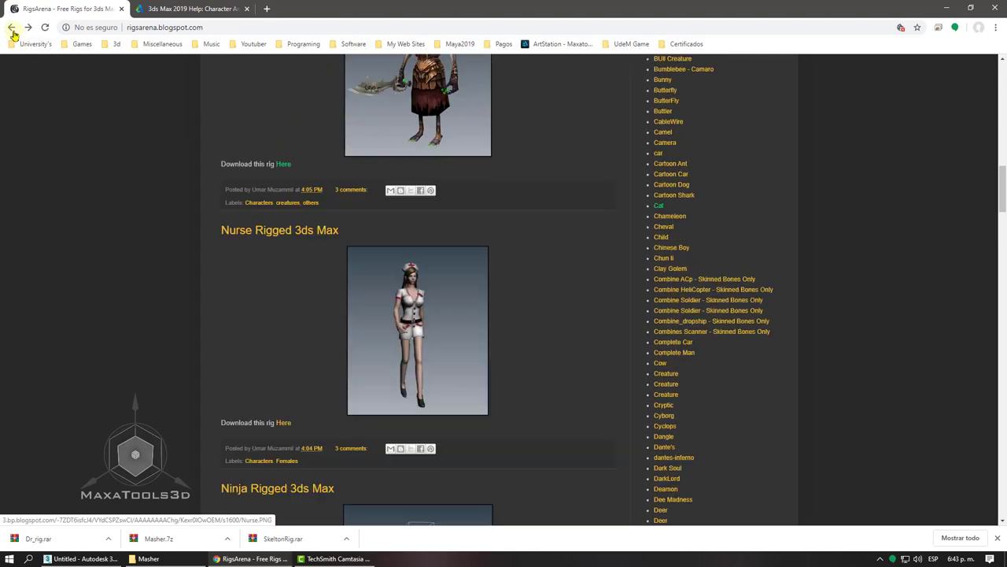
pyautogui.scroll(2, 337, 135)
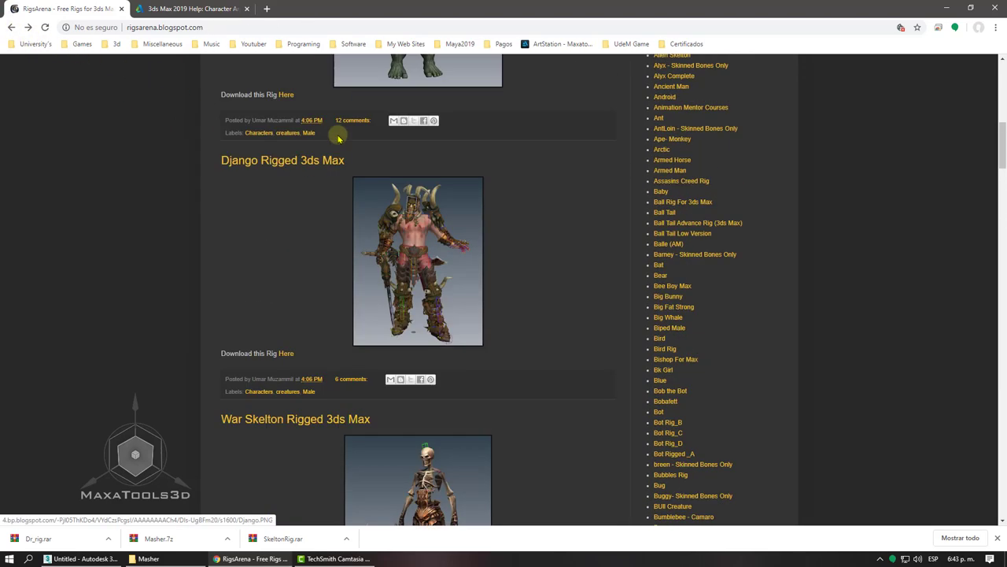
pyautogui.scroll(1, 457, 173)
pyautogui.scroll(4, 456, 173)
pyautogui.scroll(3, 457, 176)
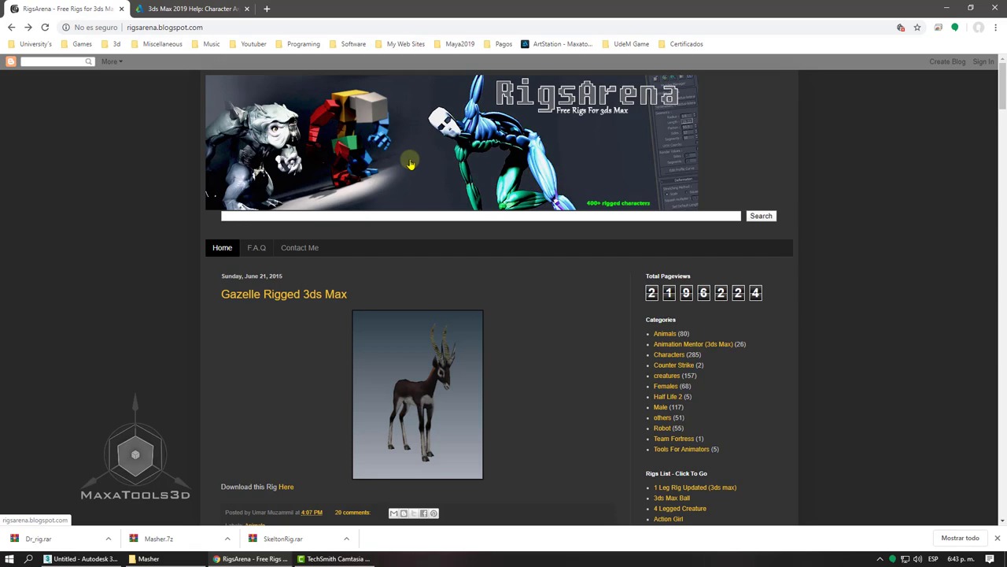
# - Activate the Perspective viewport and drag Masher.max from Archivos 3d > Masher into 3ds Max
pyautogui.click(84, 559)
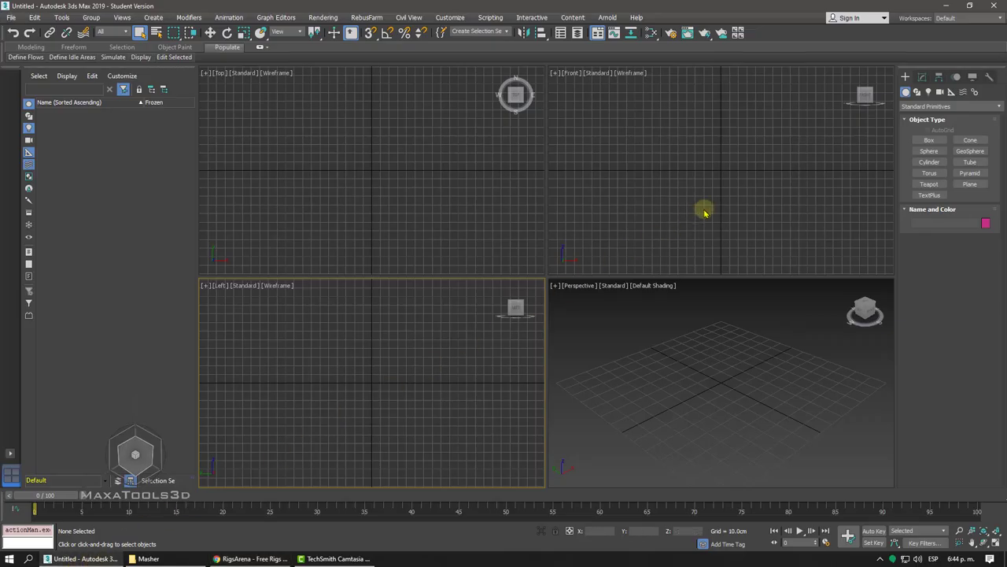
pyautogui.click(684, 429)
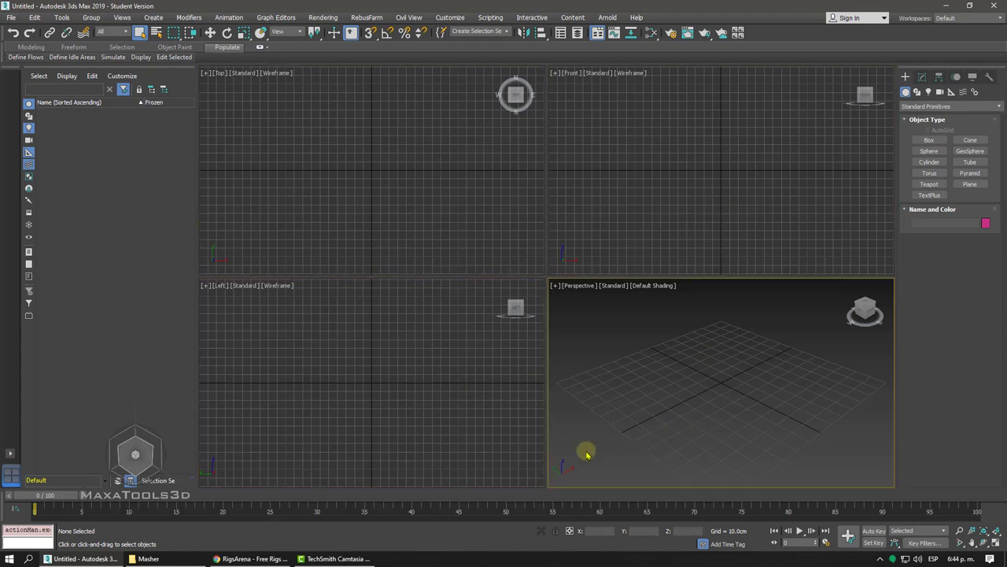
pyautogui.click(147, 559)
pyautogui.click(233, 163)
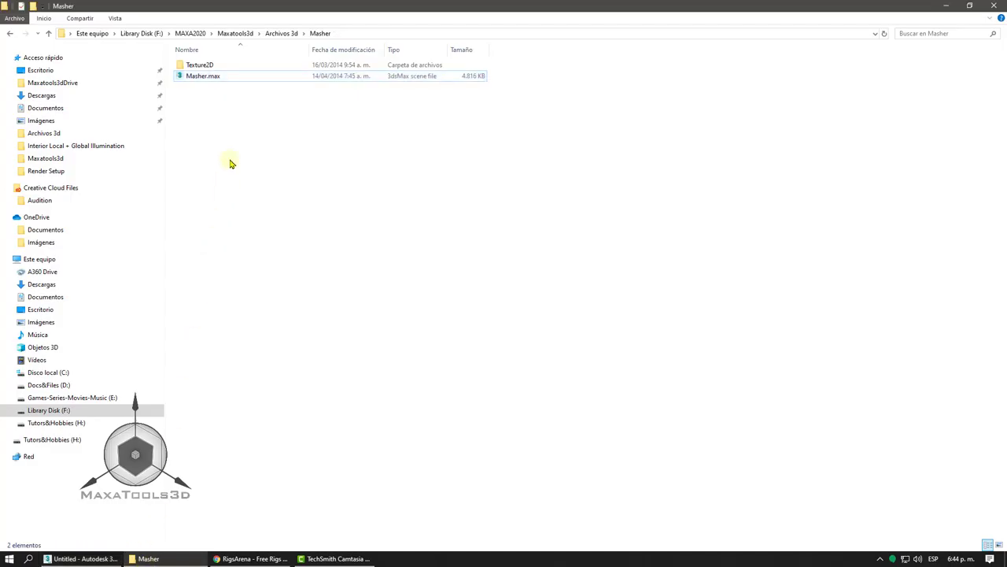
pyautogui.click(282, 33)
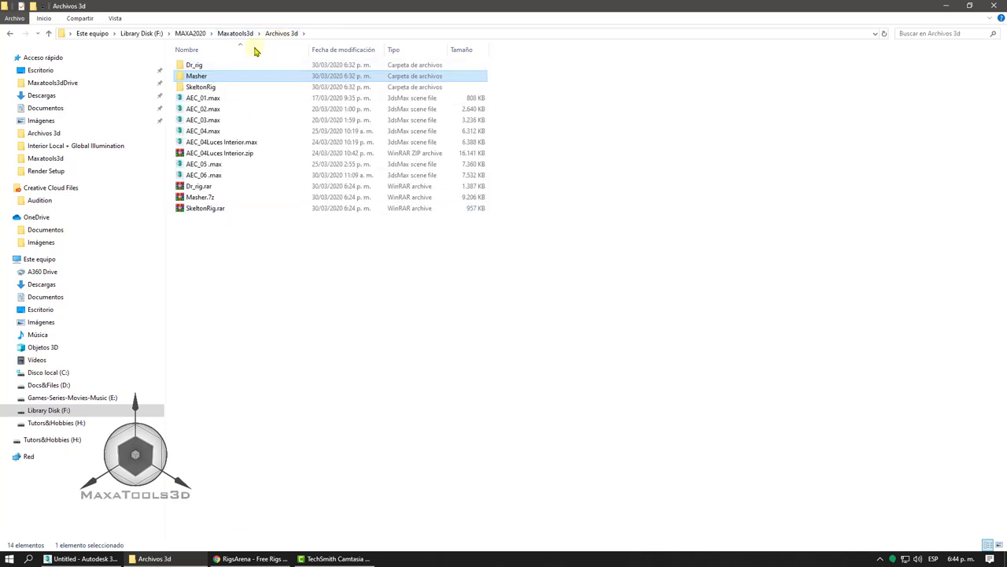
pyautogui.doubleClick(191, 76)
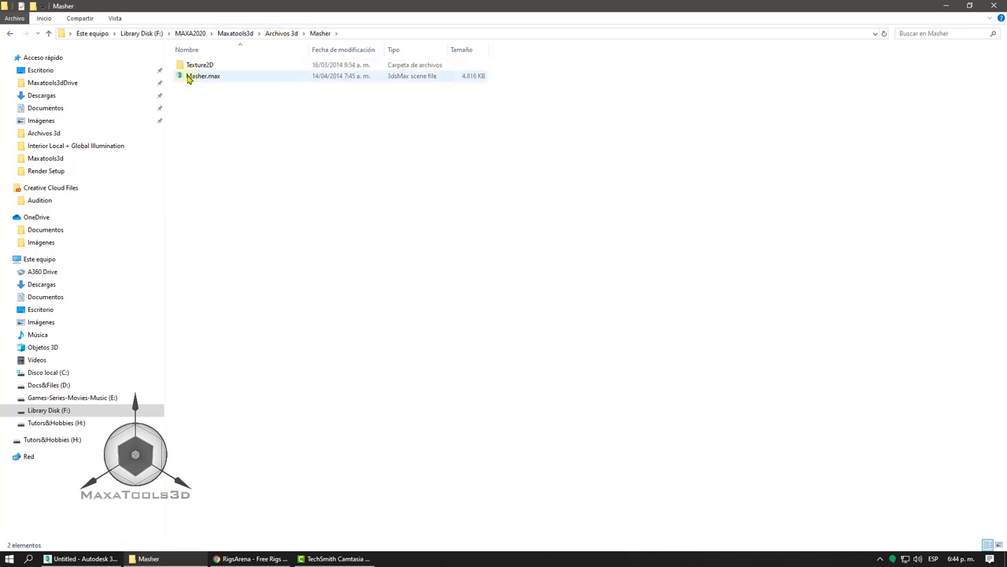
pyautogui.moveTo(189, 78)
pyautogui.mouseDown()
pyautogui.moveTo(177, 534)
pyautogui.moveTo(636, 387)
pyautogui.mouseUp()
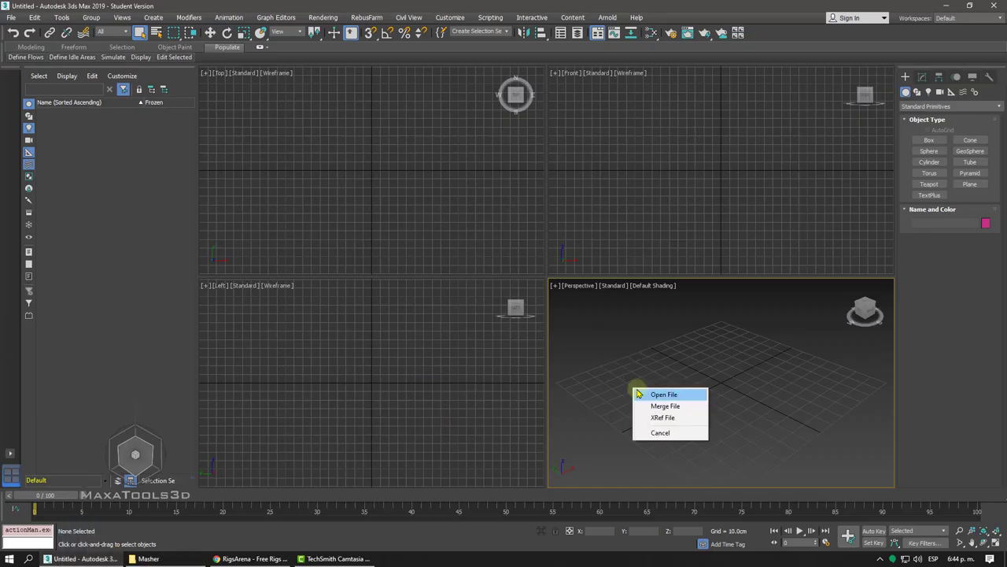
# - Open Masher.max accepting its gamma/LUT settings, and maximize the Perspective view around the character
pyautogui.click(648, 396)
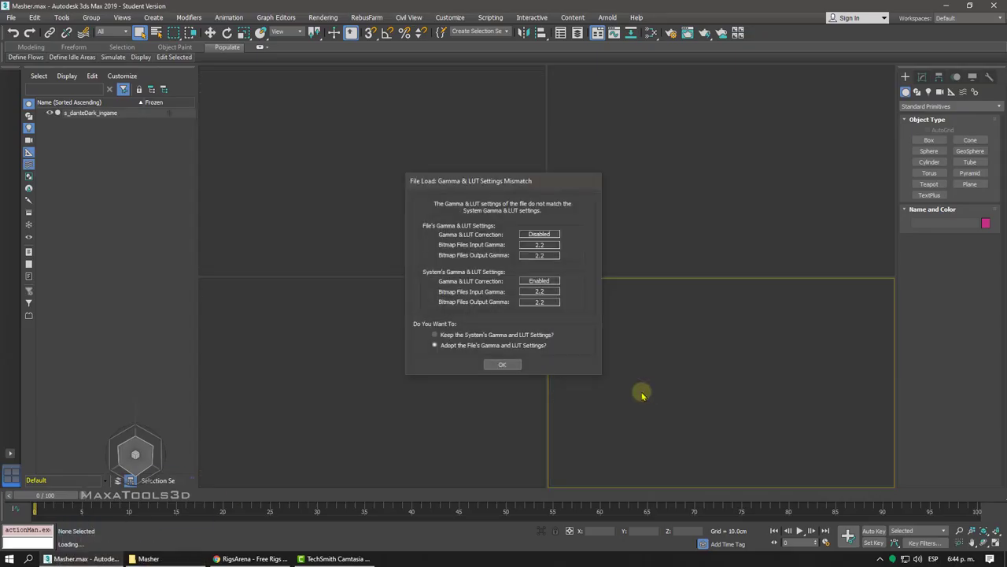
pyautogui.click(501, 364)
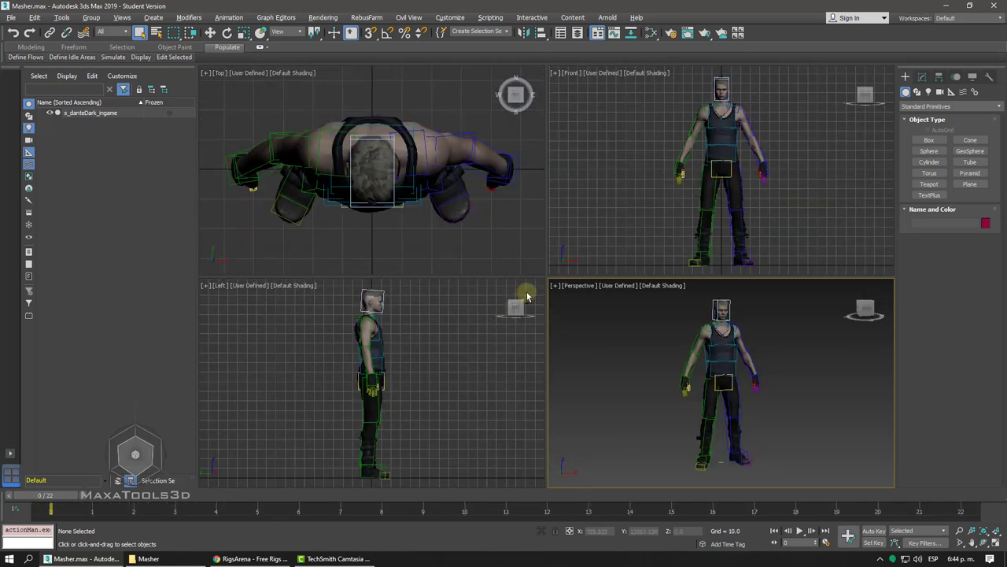
pyautogui.hotkey('alt', 'w')
pyautogui.scroll(3, 526, 291)
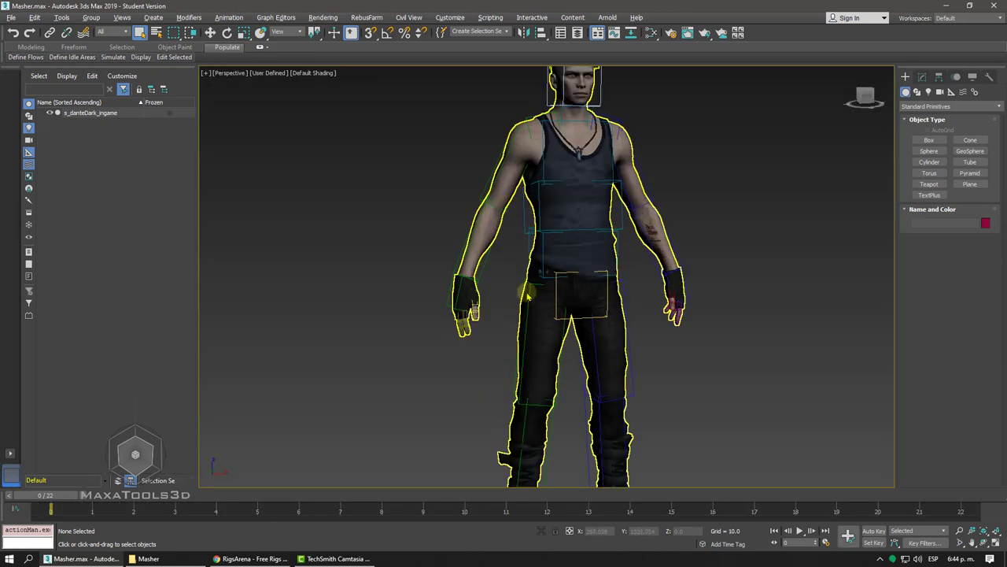
pyautogui.keyDown('alt'); pyautogui.moveTo(526, 291); pyautogui.dragTo(526, 291, button='middle'); pyautogui.keyUp('alt')
pyautogui.scroll(2, 526, 291)
pyautogui.scroll(-2, 527, 291)
pyautogui.scroll(-3, 527, 291)
pyautogui.scroll(1, 527, 291)
pyautogui.scroll(1, 526, 292)
pyautogui.scroll(2, 526, 291)
pyautogui.scroll(1, 526, 291)
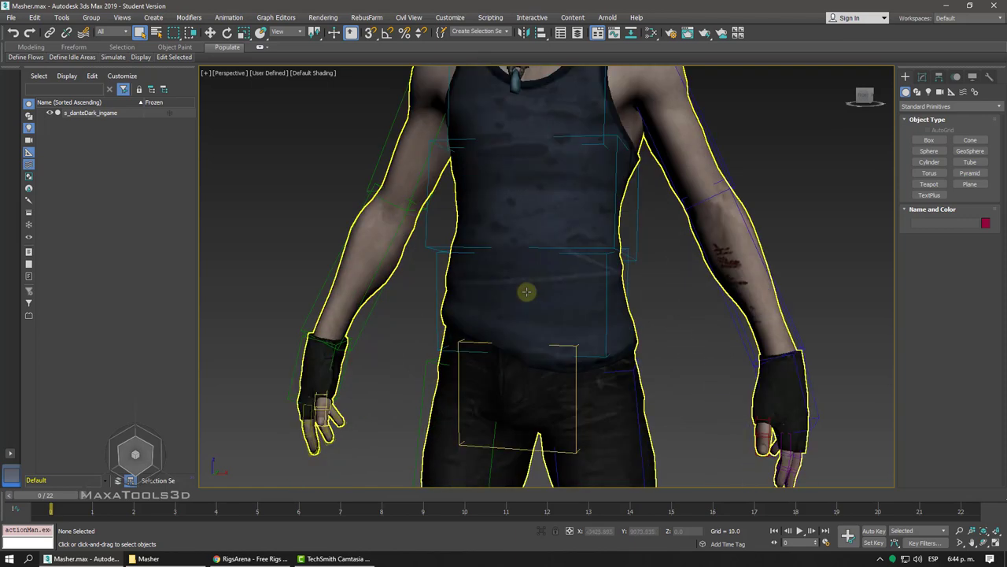
pyautogui.scroll(-1, 526, 291)
pyautogui.scroll(-2, 526, 291)
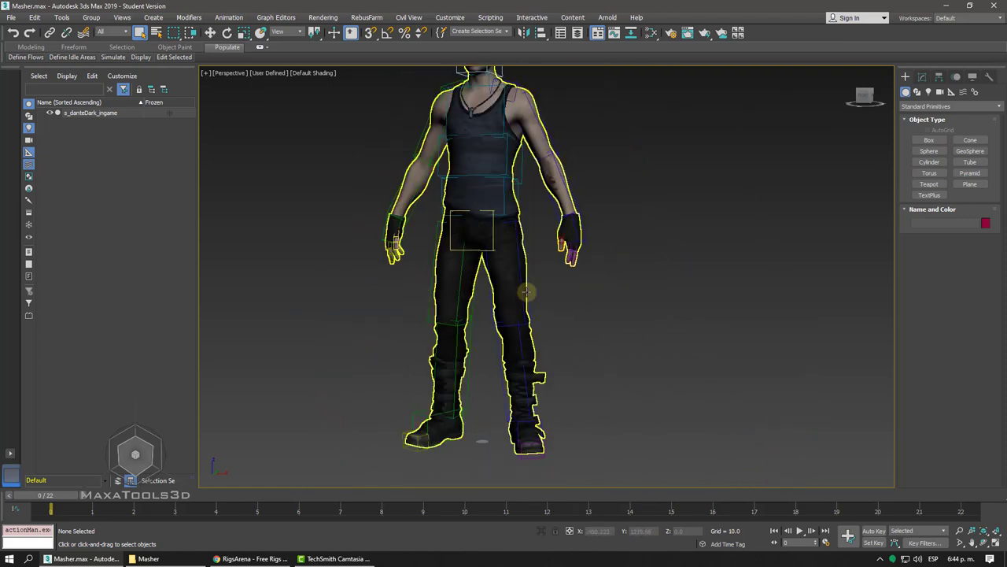
pyautogui.scroll(2, 472, 290)
pyautogui.scroll(2, 477, 289)
pyautogui.scroll(3, 453, 293)
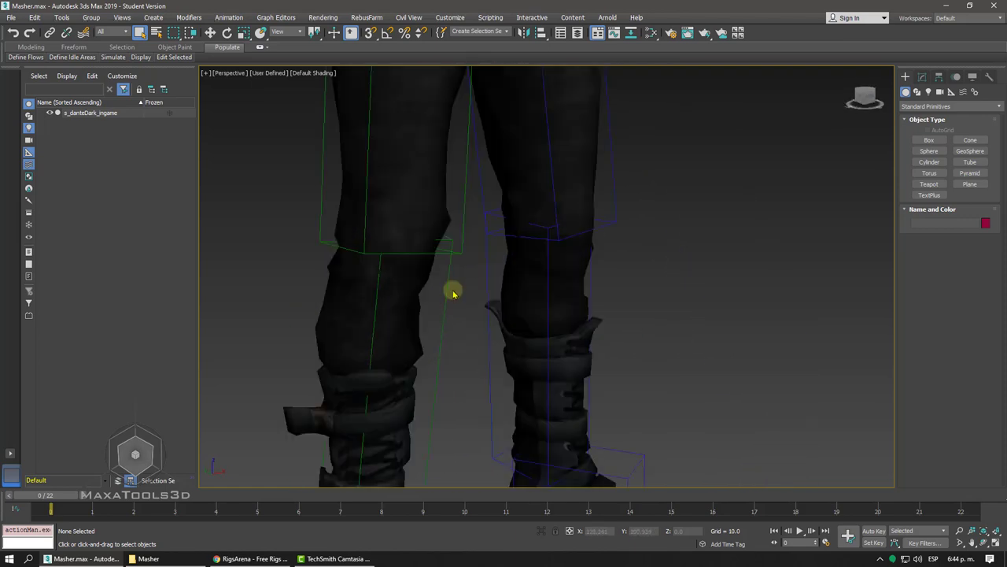
# - Select the s_danteDark_ingame mesh, toggle wireframe and edged faces, and delete it
pyautogui.click(439, 300)
pyautogui.click(471, 224)
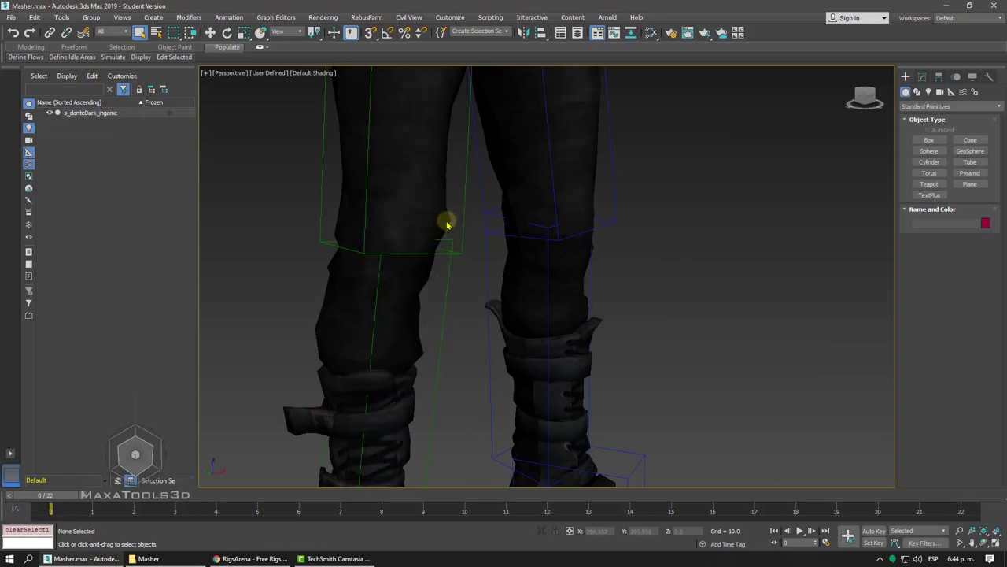
pyautogui.click(434, 191)
pyautogui.press('F3')
pyautogui.press('F3')
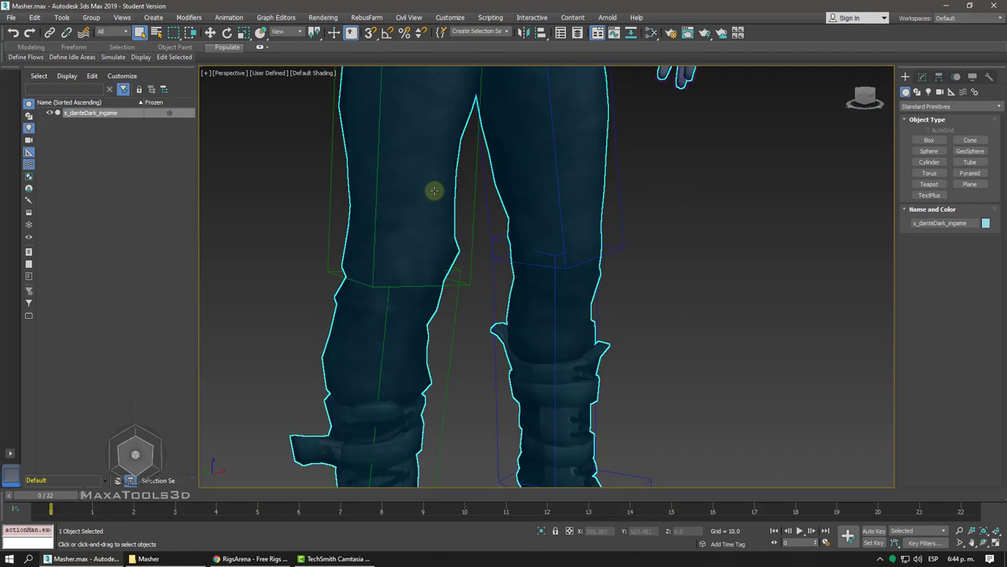
pyautogui.press('F4')
pyautogui.scroll(-1, 434, 191)
pyautogui.keyDown('alt'); pyautogui.moveTo(433, 190); pyautogui.dragTo(435, 194, button='middle'); pyautogui.keyUp('alt')
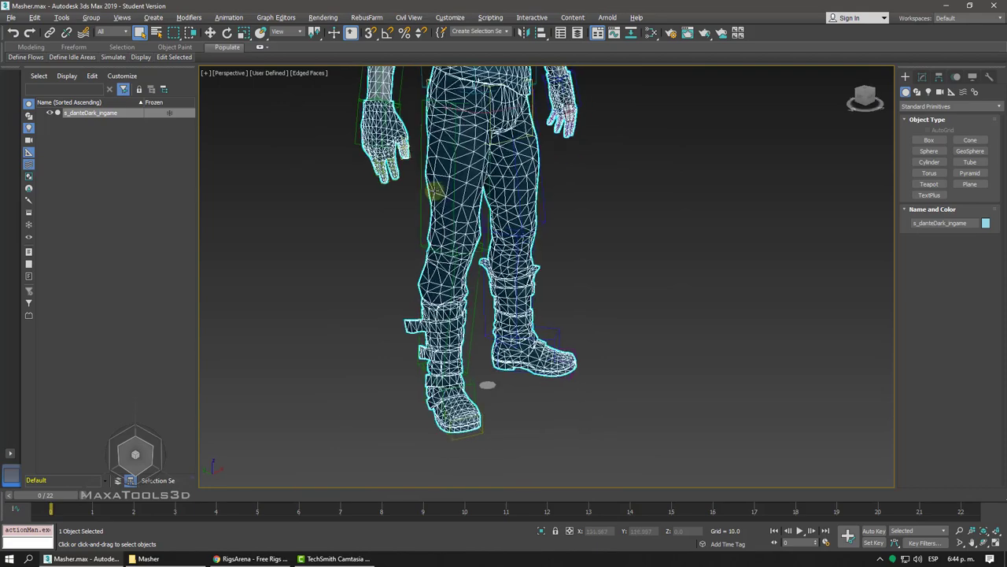
pyautogui.press('F3')
pyautogui.scroll(2, 434, 188)
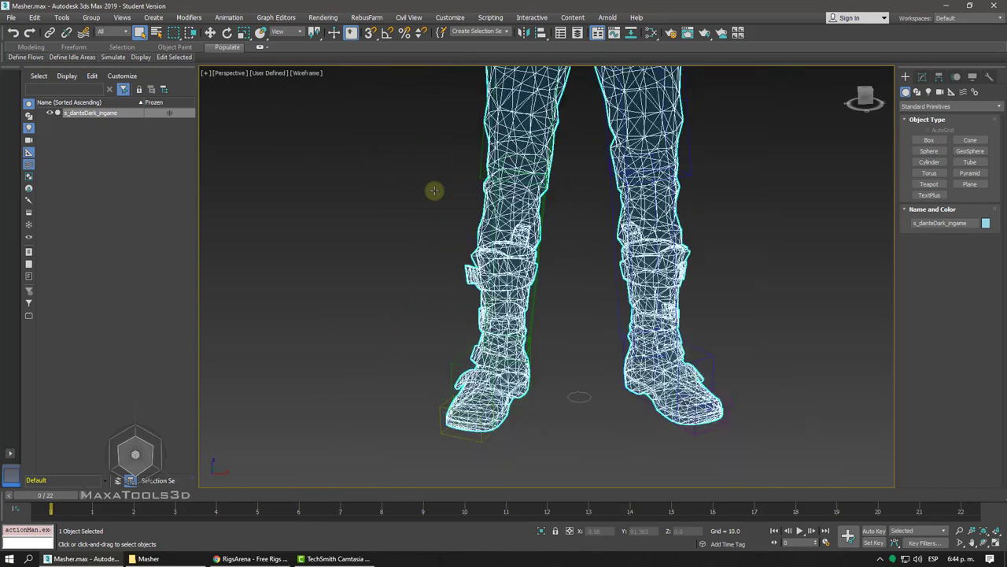
pyautogui.scroll(-2, 471, 232)
pyautogui.press('F4')
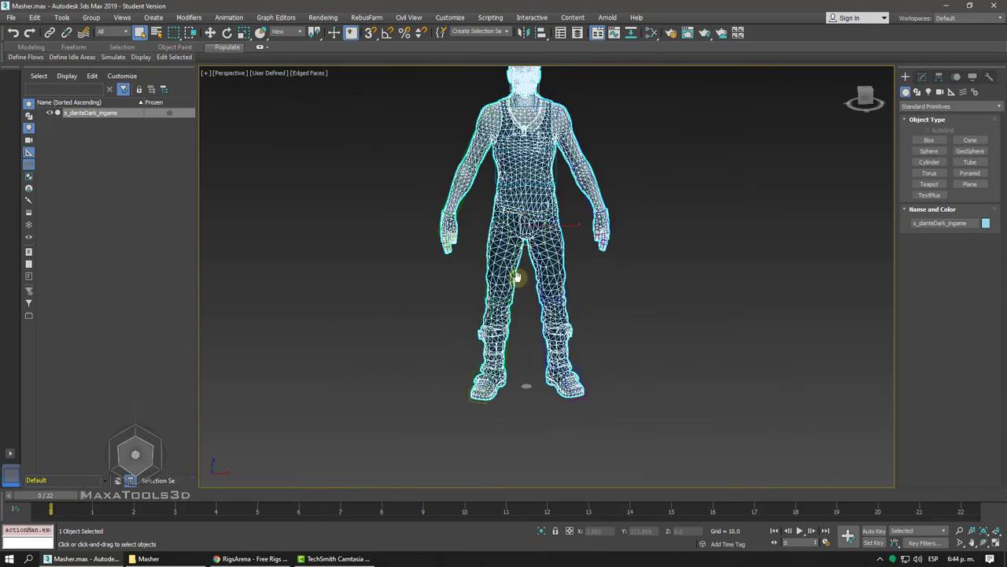
pyautogui.press('Delete')
# - Create a second biped from Systems to the right of the character
pyautogui.scroll(-2, 518, 281)
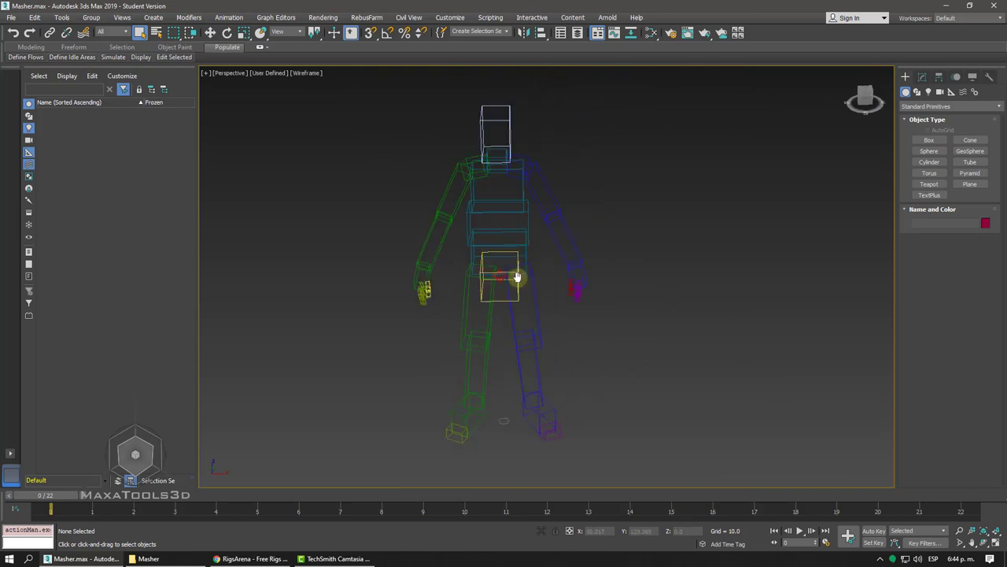
pyautogui.scroll(-1, 518, 281)
pyautogui.click(974, 93)
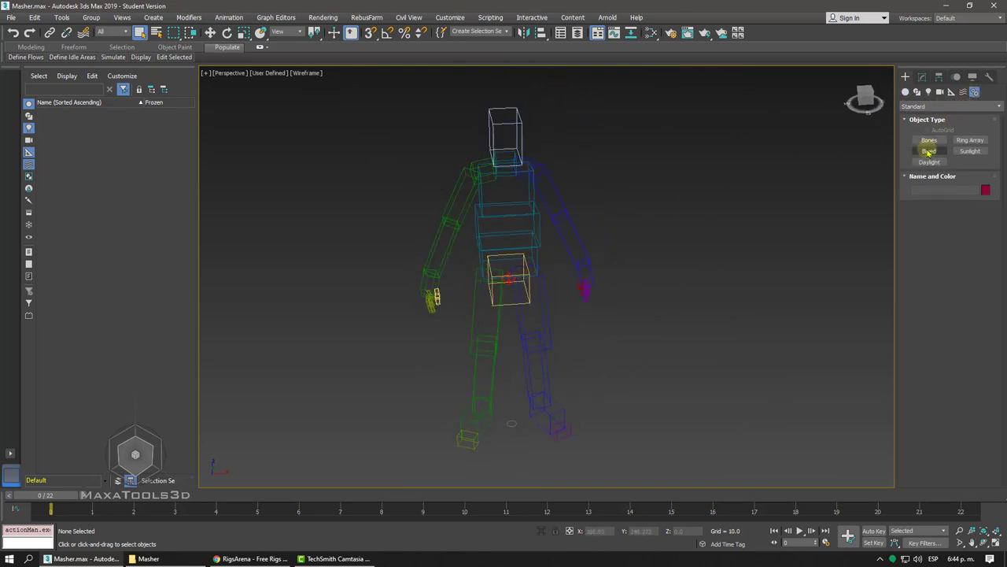
pyautogui.click(928, 150)
pyautogui.moveTo(692, 416); pyautogui.dragTo(702, 107)
pyautogui.moveTo(817, 338); pyautogui.dragTo(771, 304, button='middle')
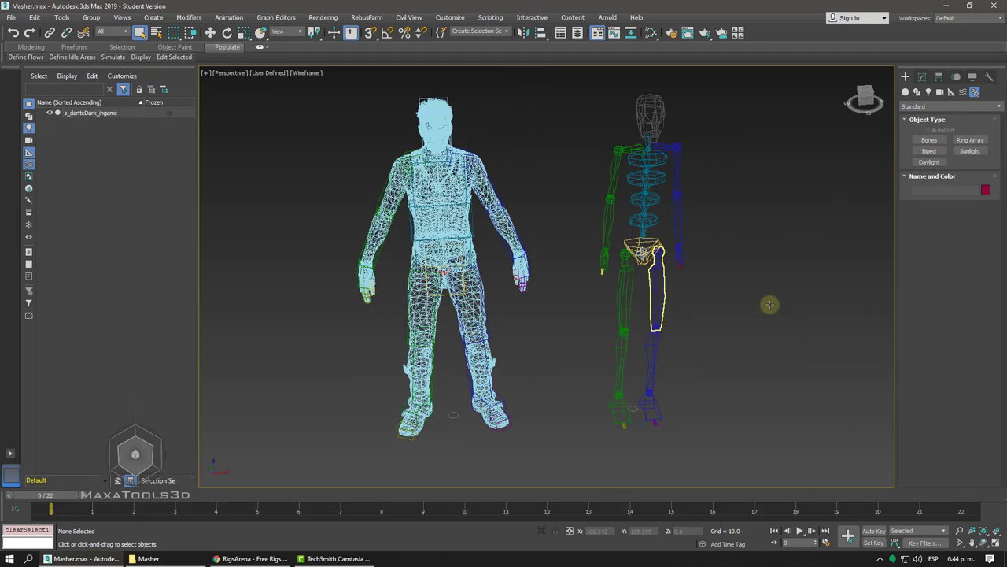
# - Frame the Bip002 Spine bone, switch to shaded view, and set the chest bone to rotate
pyautogui.click(644, 216)
pyautogui.press('z')
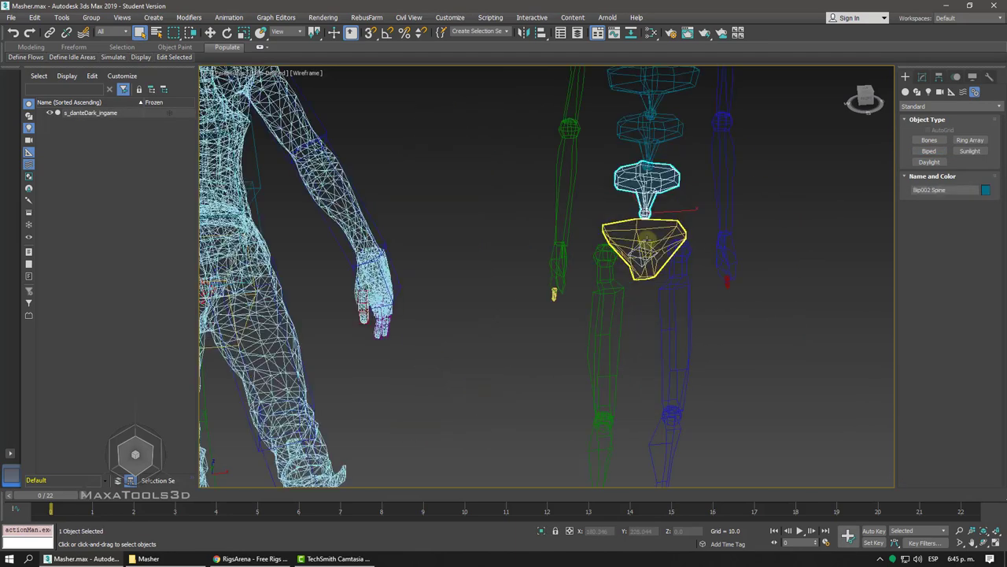
pyautogui.press('F3')
pyautogui.scroll(-2, 643, 240)
pyautogui.scroll(-2, 644, 239)
pyautogui.scroll(-1, 644, 236)
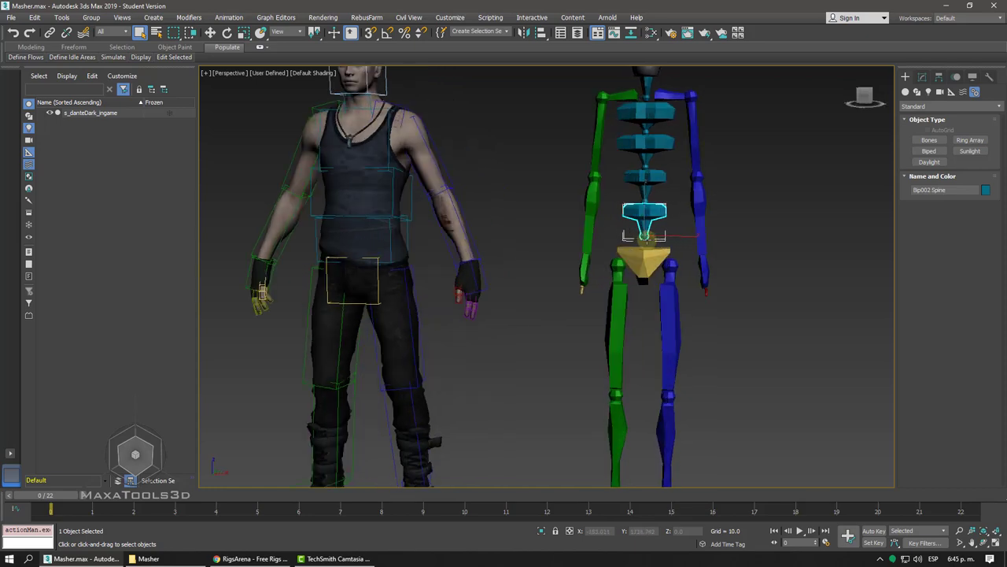
pyautogui.click(410, 205)
pyautogui.rightClick(411, 206)
pyautogui.click(419, 219)
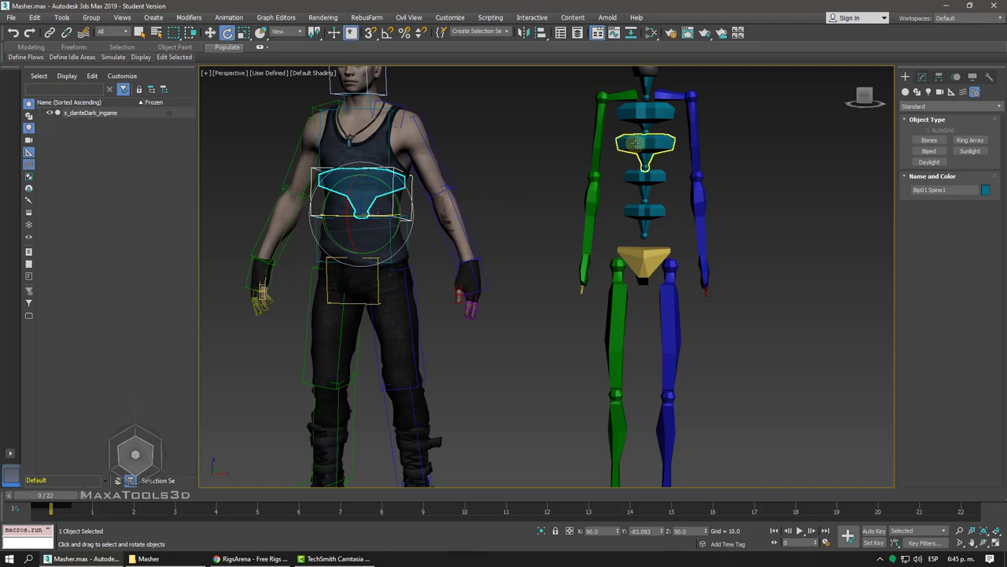
pyautogui.scroll(1, 637, 148)
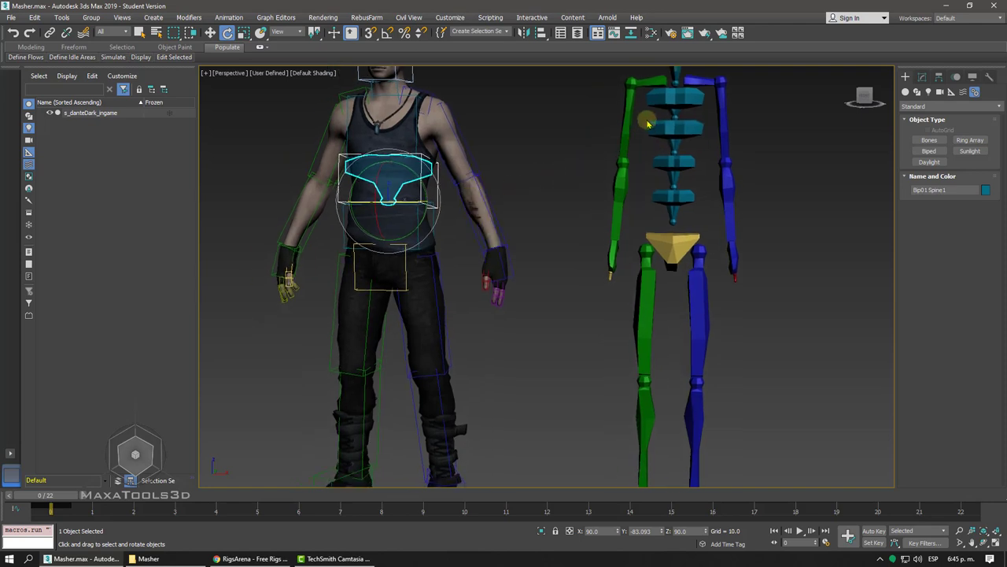
pyautogui.scroll(-4, 647, 123)
# - Enable Display as Box for the spare biped in Object Properties
pyautogui.moveTo(666, 81); pyautogui.dragTo(775, 384)
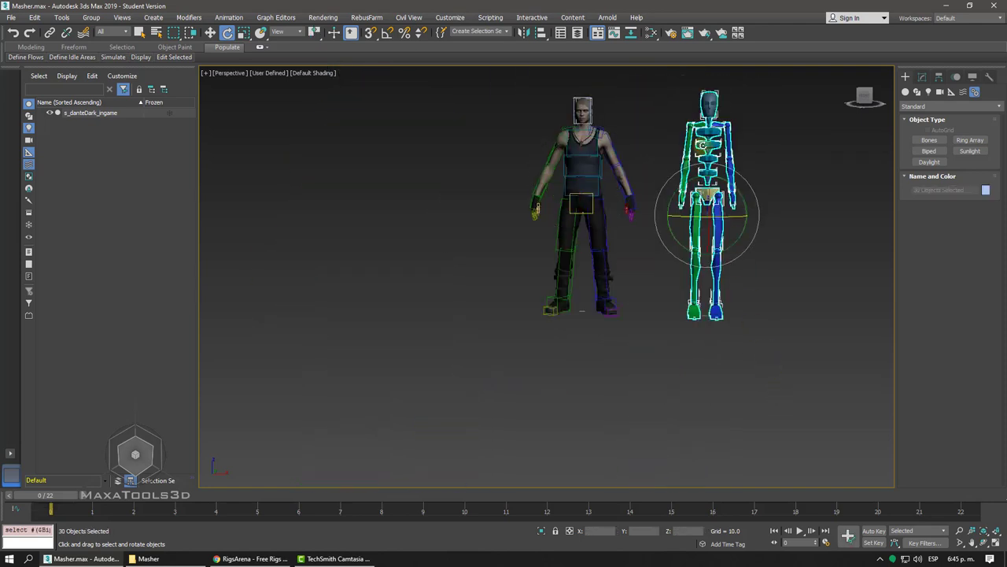
pyautogui.rightClick(700, 142)
pyautogui.click(725, 221)
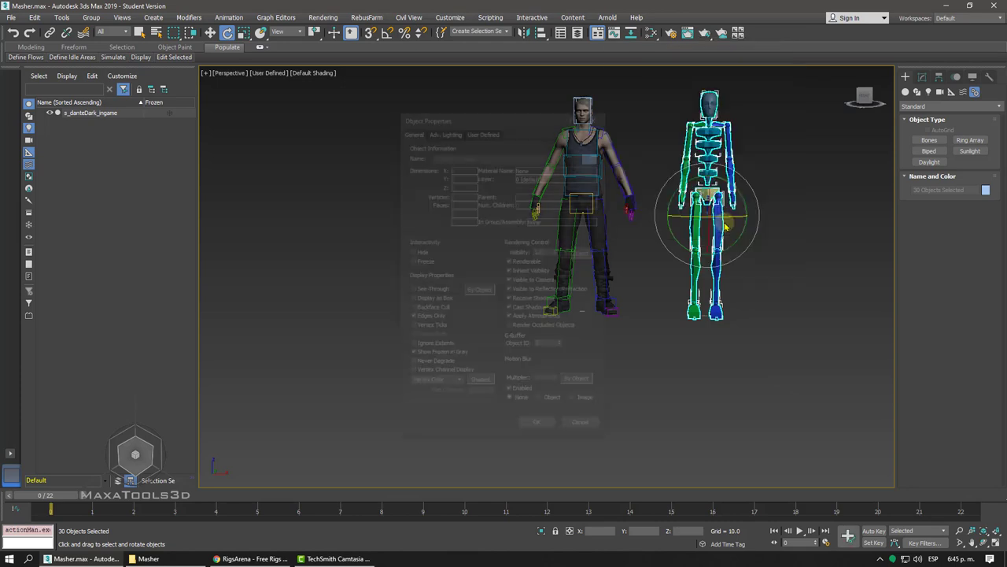
pyautogui.click(542, 427)
pyautogui.click(675, 353)
pyautogui.scroll(4, 682, 323)
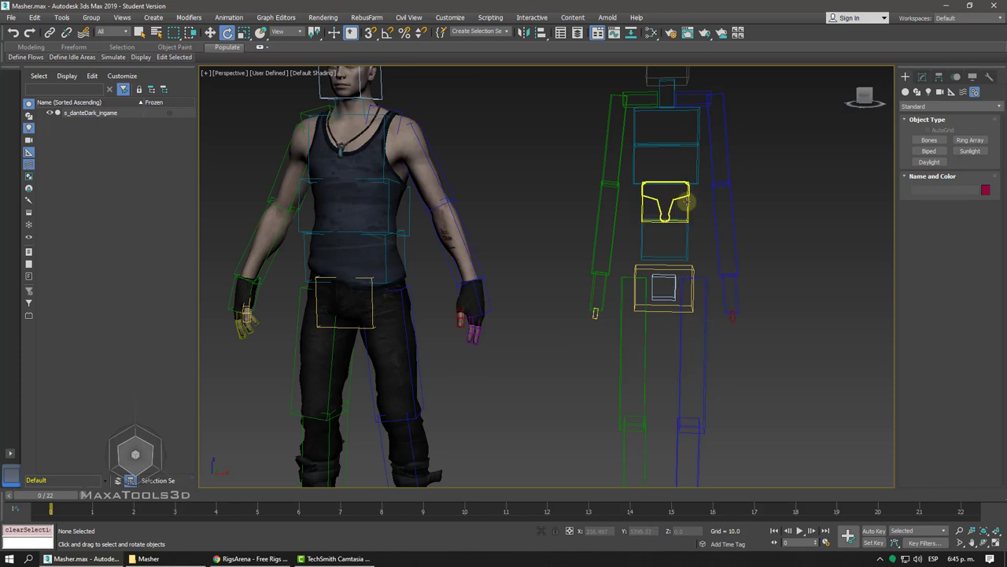
# - Select all 30 bones of the spare biped and delete it
pyautogui.click(686, 201)
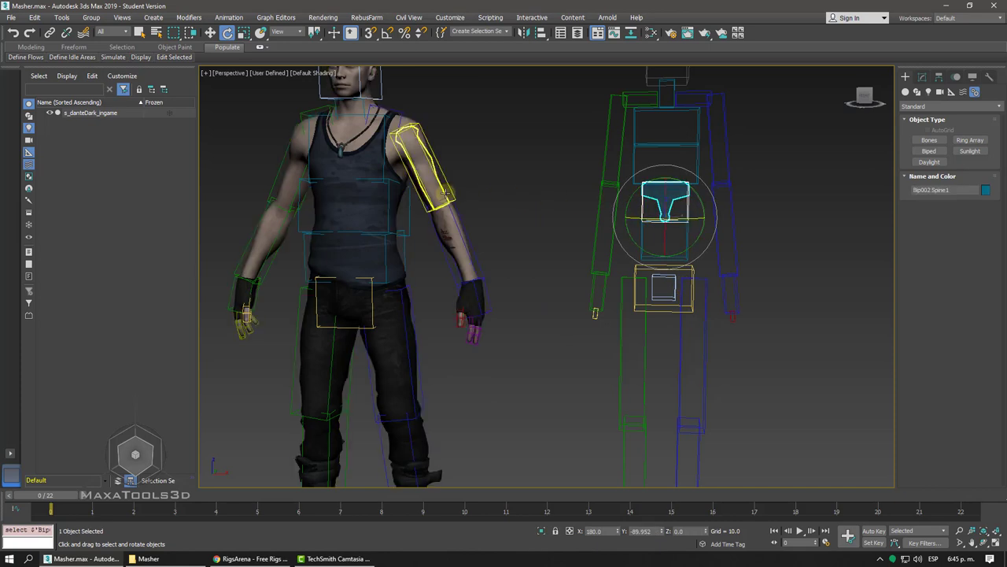
pyautogui.scroll(-3, 569, 229)
pyautogui.scroll(-1, 570, 229)
pyautogui.hotkey('ctrl', 'z')
pyautogui.hotkey('ctrl', 'z')
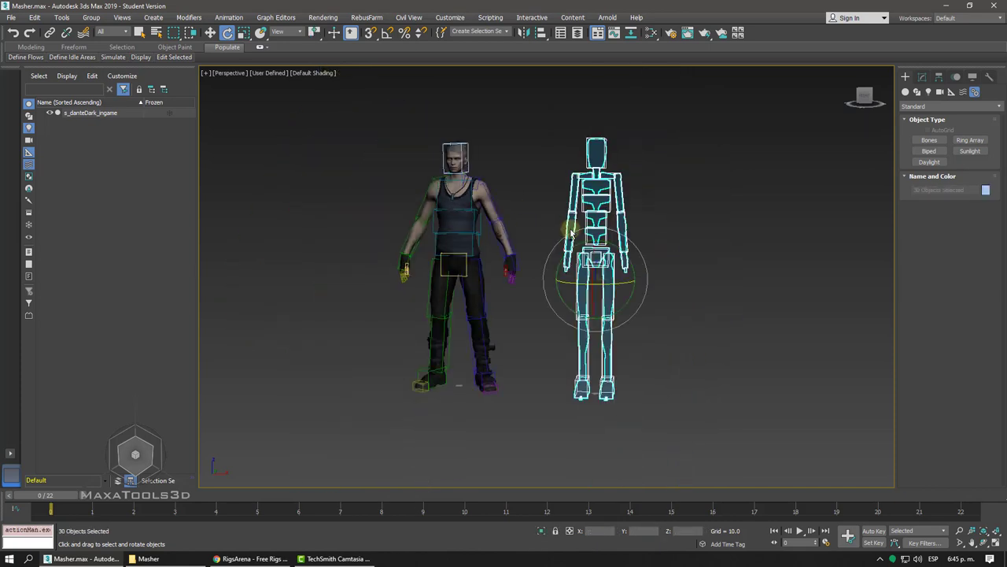
pyautogui.hotkey('ctrl', 'z')
pyautogui.moveTo(554, 130); pyautogui.dragTo(666, 427)
pyautogui.press('Delete')
# - Move the Bip01 R Foot bone to lift the leg, then undo back to standing
pyautogui.rightClick(512, 318)
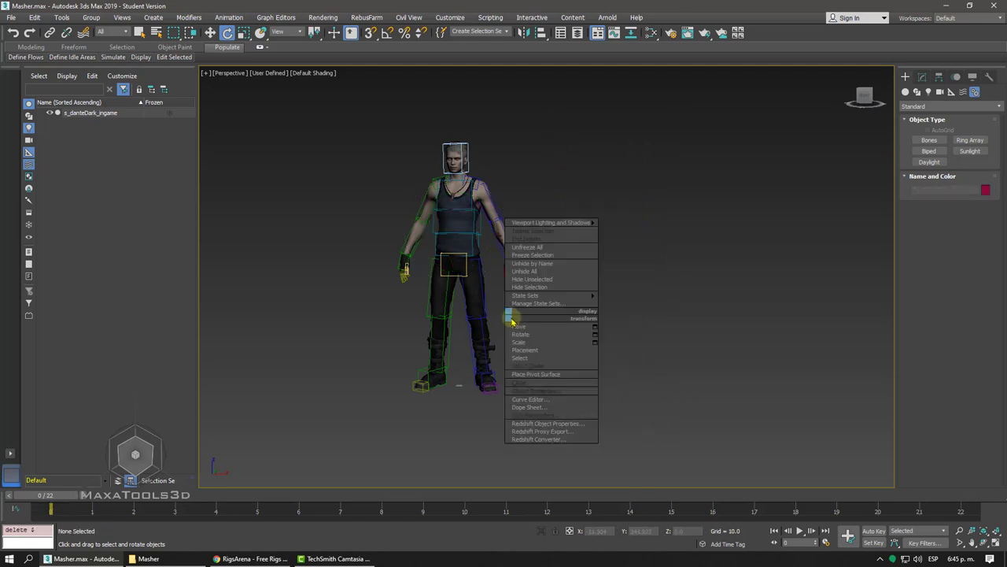
pyautogui.click(524, 329)
pyautogui.moveTo(524, 328); pyautogui.dragTo(523, 326, button='middle')
pyautogui.scroll(5, 523, 326)
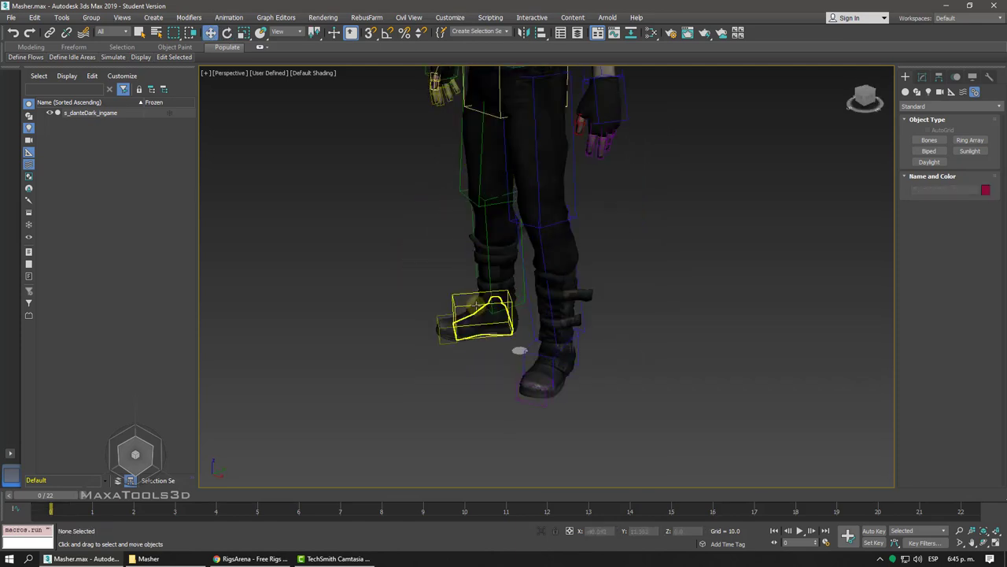
pyautogui.click(488, 319)
pyautogui.moveTo(510, 281)
pyautogui.mouseDown()
pyautogui.moveTo(485, 221)
pyautogui.moveTo(462, 265)
pyautogui.moveTo(512, 197)
pyautogui.moveTo(422, 207)
pyautogui.mouseUp()
pyautogui.scroll(-2, 551, 204)
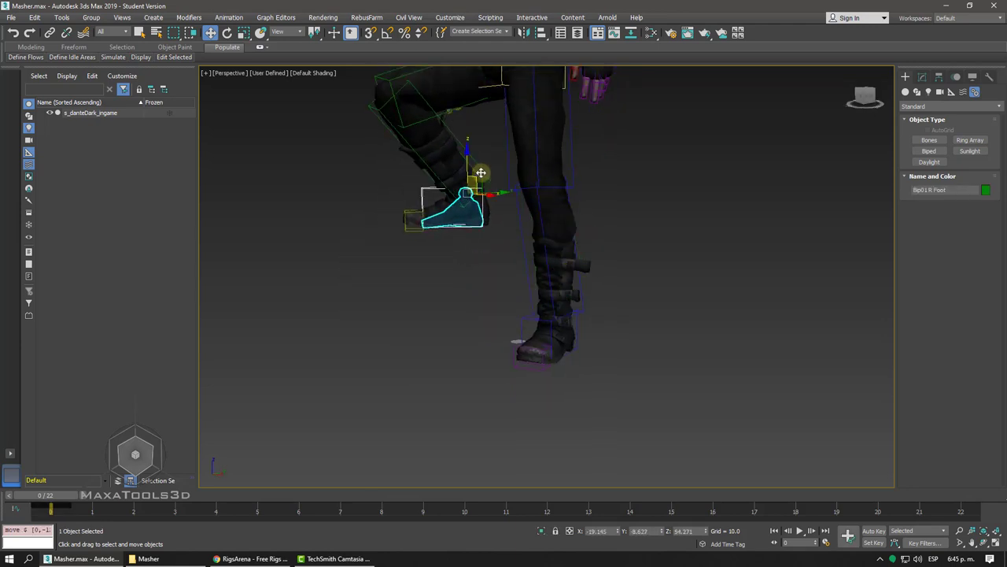
pyautogui.scroll(-3, 566, 172)
pyautogui.click(566, 171)
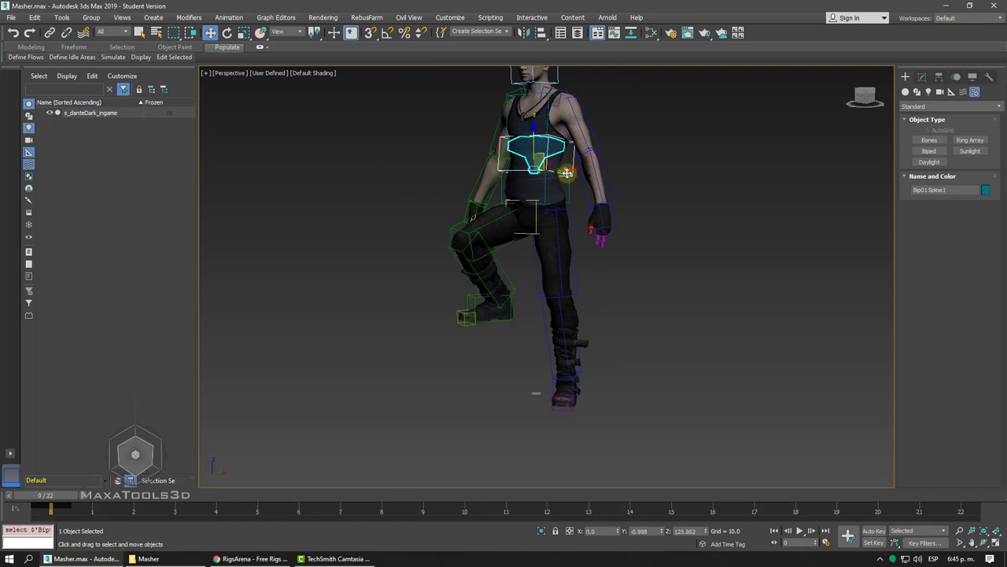
pyautogui.hotkey('ctrl', 'z')
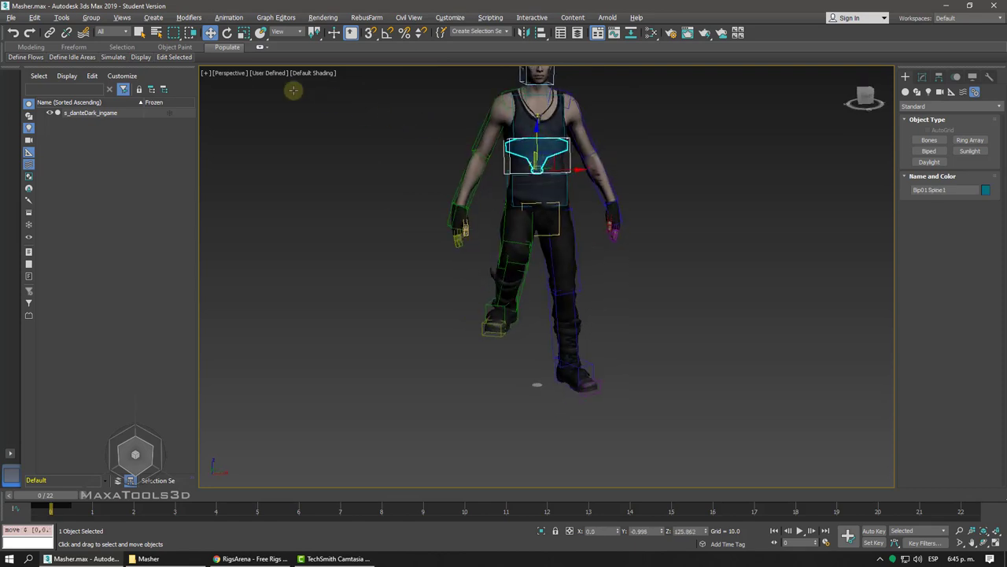
# - Start a File > Reset of the scene, then cancel it
pyautogui.click(9, 16)
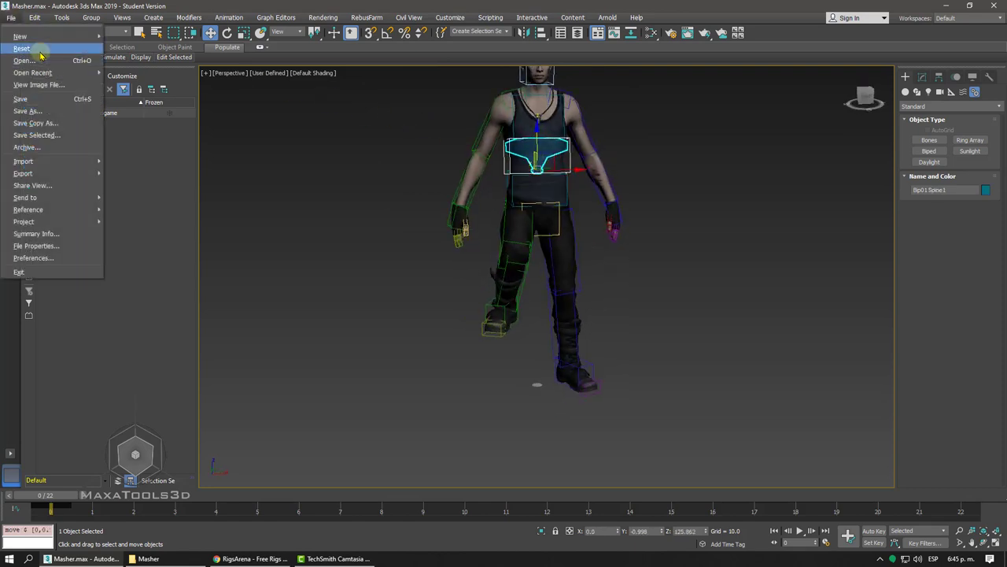
pyautogui.click(35, 48)
pyautogui.click(555, 297)
# - Inspect the mesh's Skin modifier, then select and delete the Bip01 rig bones
pyautogui.click(669, 294)
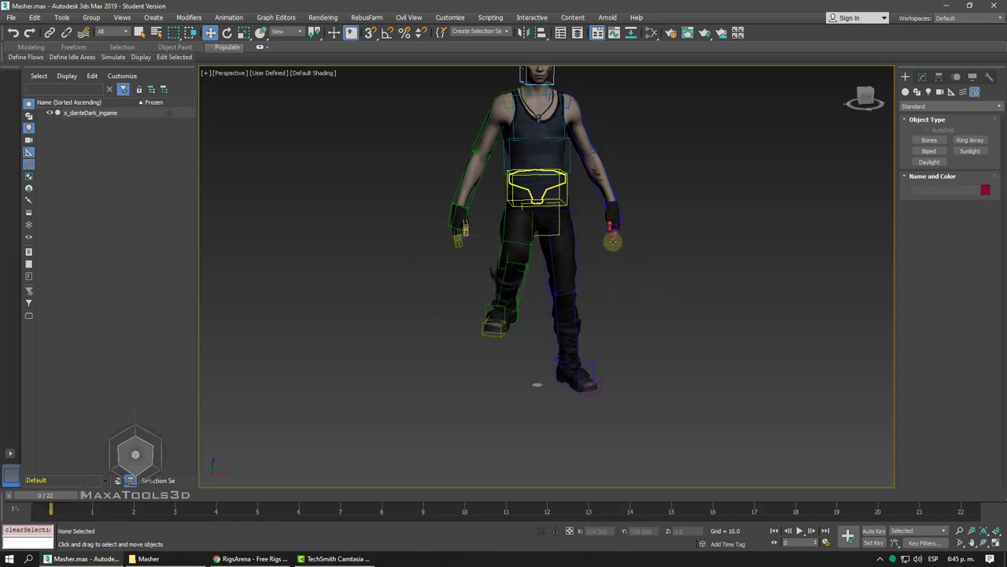
pyautogui.click(556, 189)
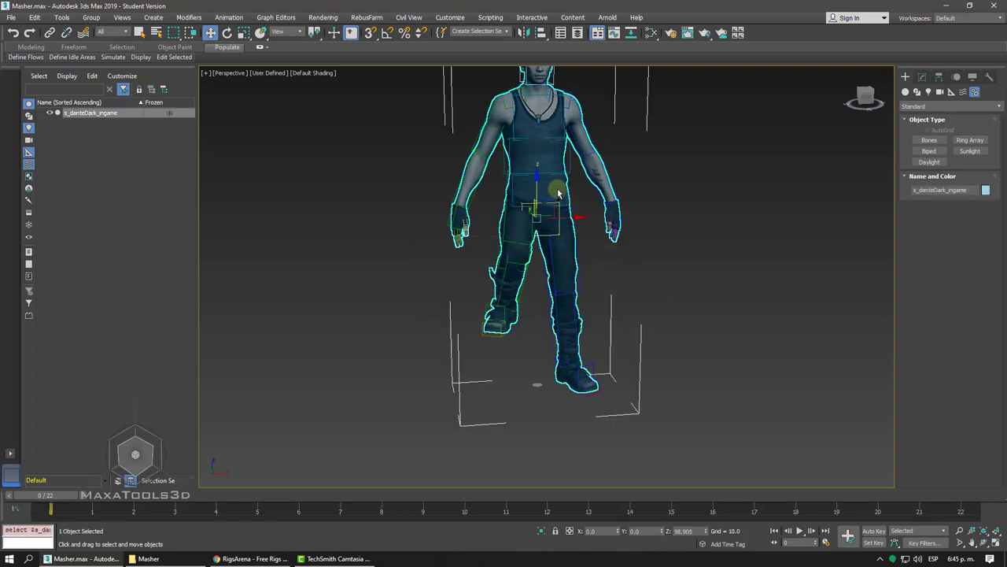
pyautogui.click(923, 77)
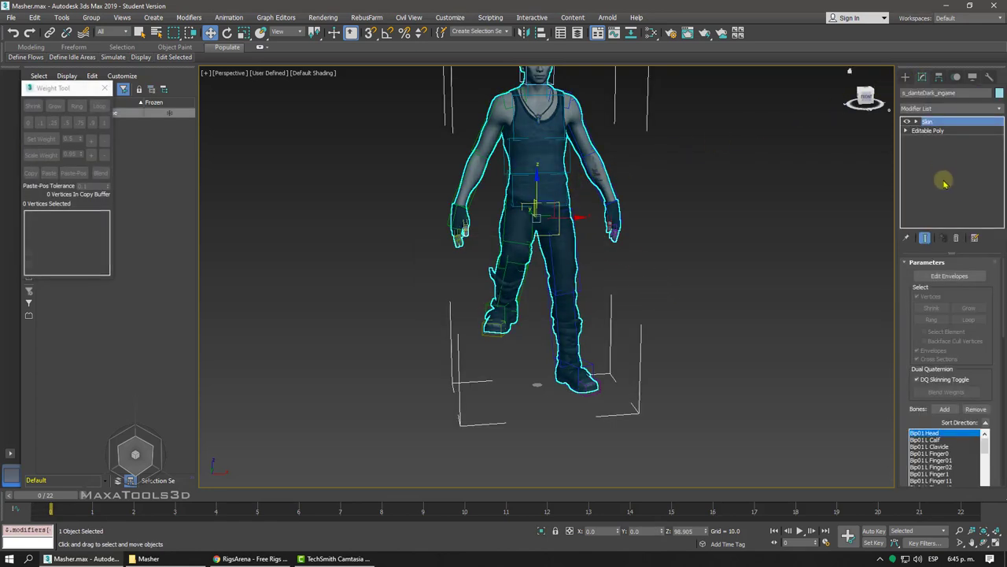
pyautogui.click(731, 234)
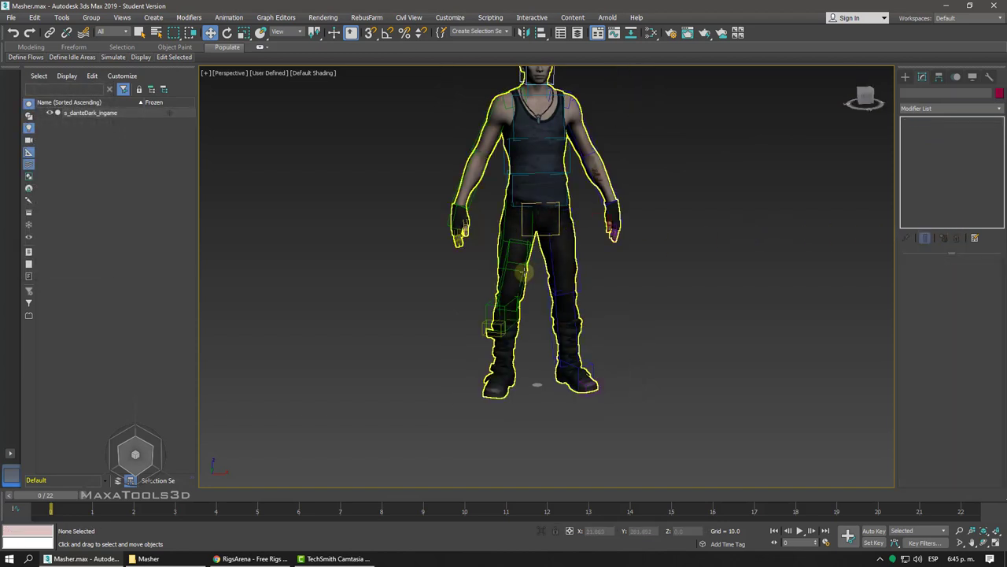
pyautogui.click(524, 271)
pyautogui.press('Delete')
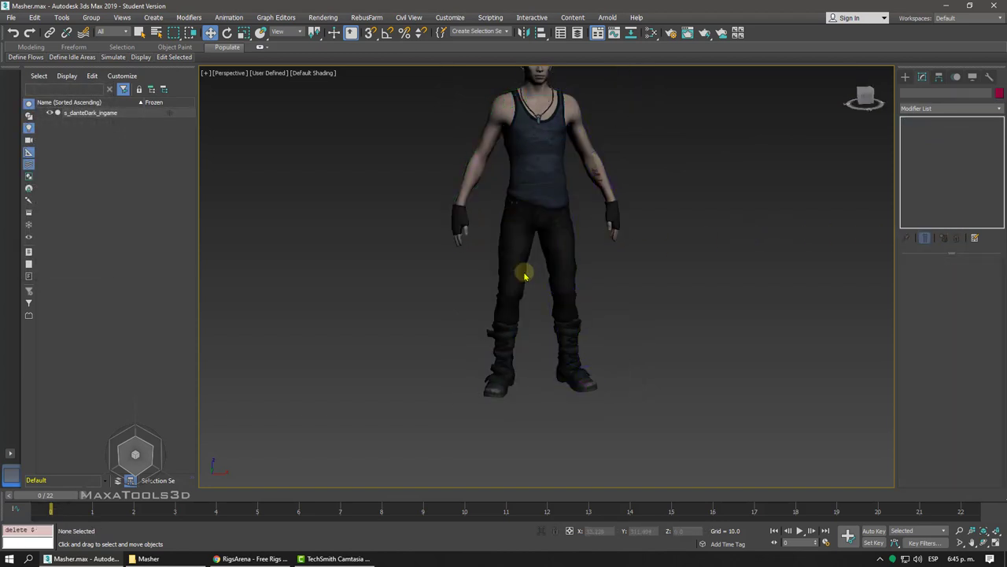
# - Orbit closer to the character in wireframe and open the Display panel
pyautogui.keyDown('alt'); pyautogui.moveTo(517, 275); pyautogui.dragTo(525, 275, button='middle'); pyautogui.keyUp('alt')
pyautogui.press('F3')
pyautogui.scroll(3, 523, 272)
pyautogui.scroll(5, 525, 275)
pyautogui.scroll(-5, 525, 275)
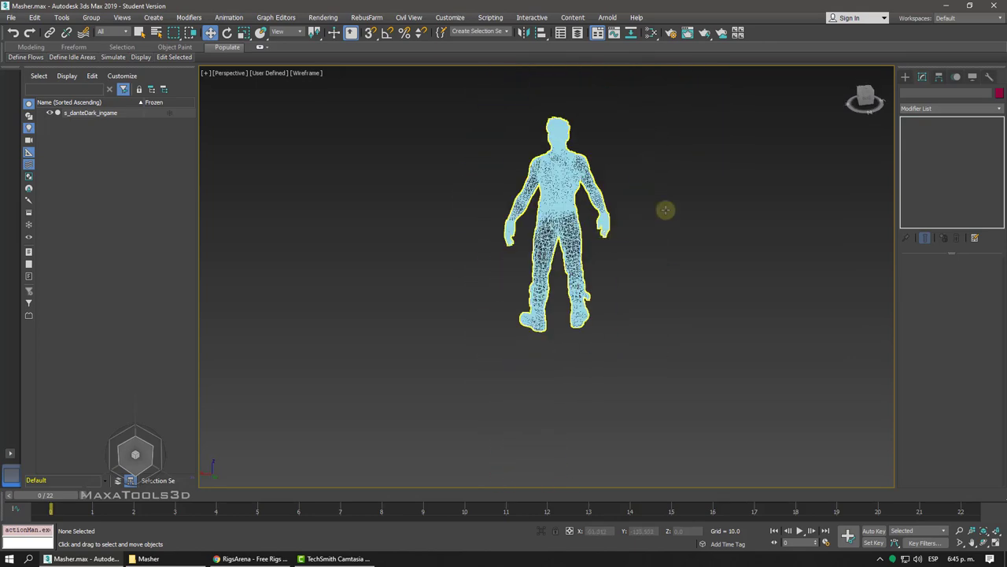
pyautogui.click(956, 76)
pyautogui.rightClick(737, 297)
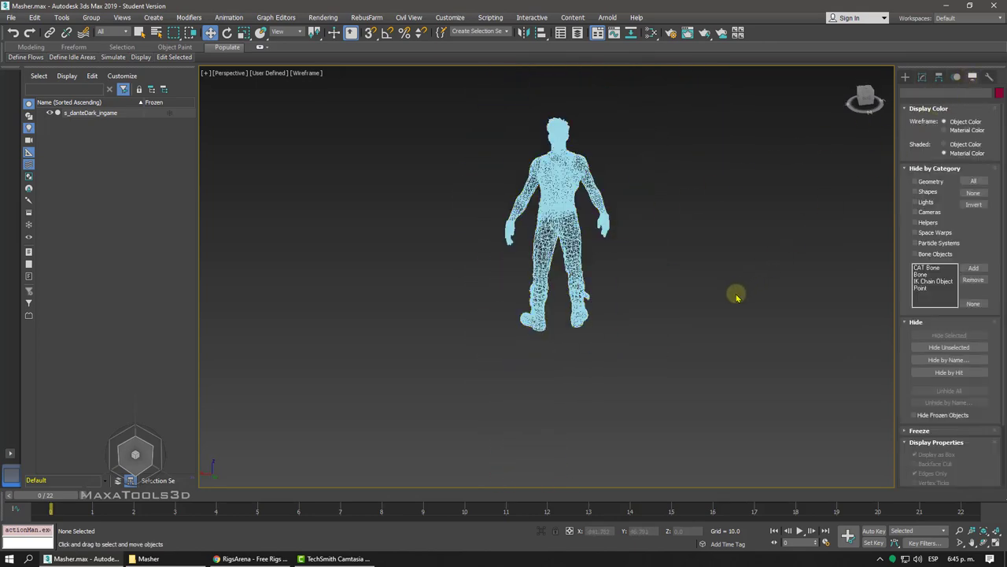
# - Hide and unhide the s_danteDark_ingame mesh, then return to default shading
pyautogui.hotkey('shift', 'z')
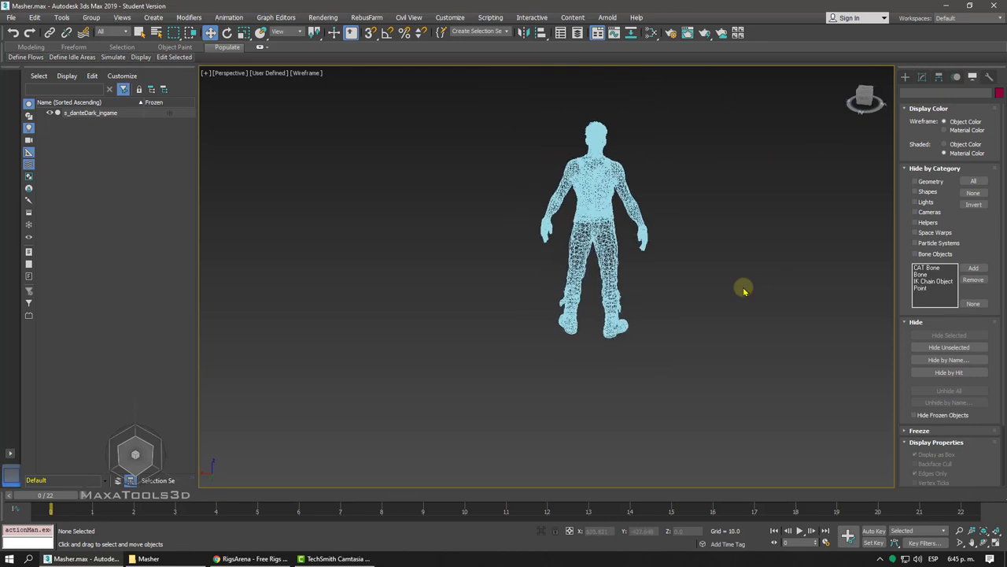
pyautogui.click(51, 113)
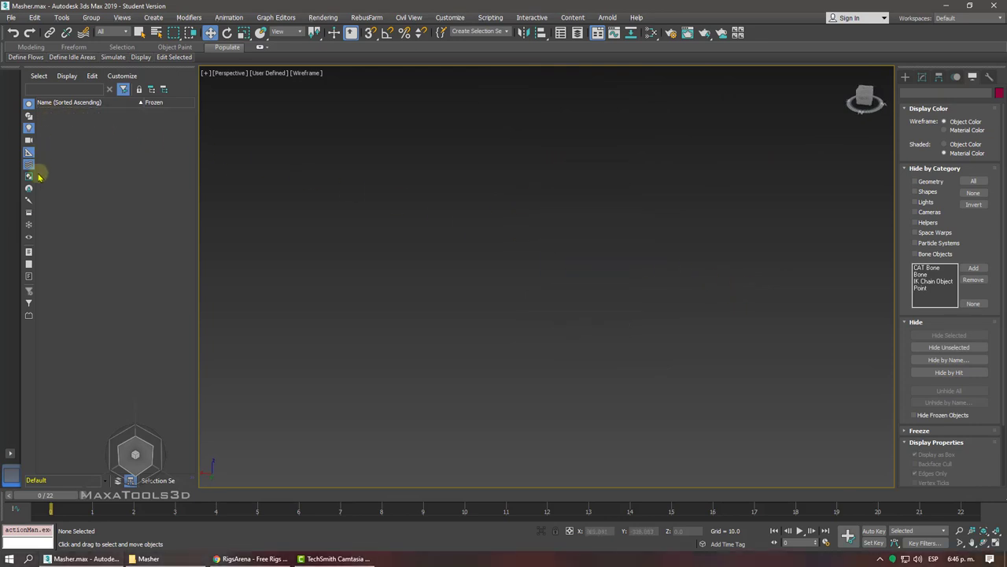
pyautogui.click(29, 237)
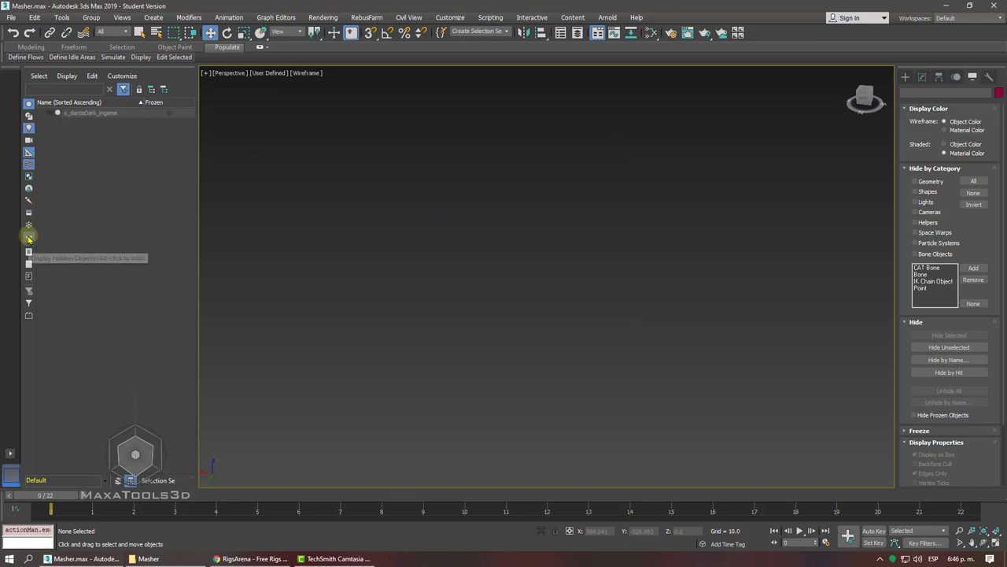
pyautogui.click(51, 114)
pyautogui.click(50, 113)
pyautogui.click(50, 113)
pyautogui.hotkey('shift', 'z')
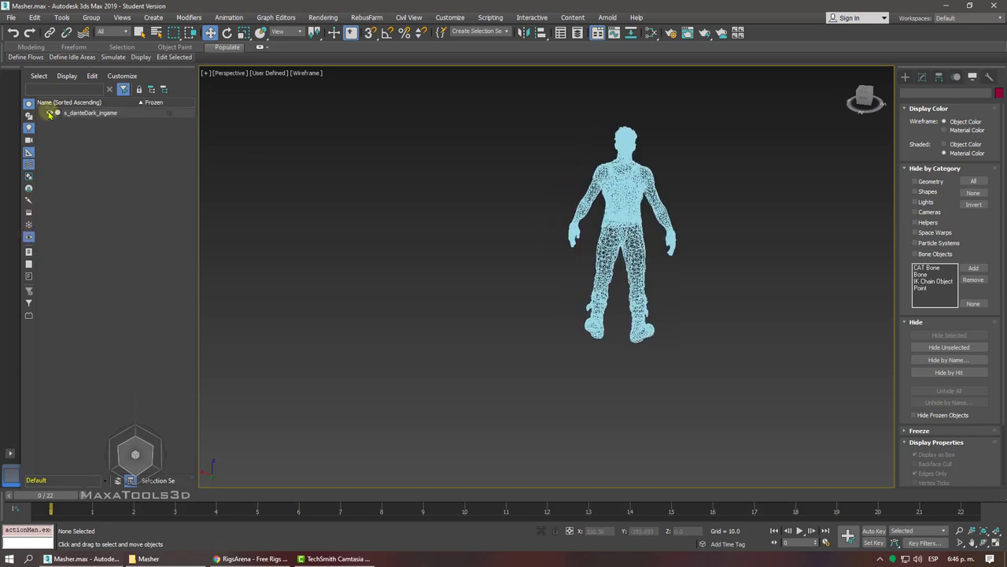
pyautogui.hotkey('shift', 'z')
pyautogui.press('F3')
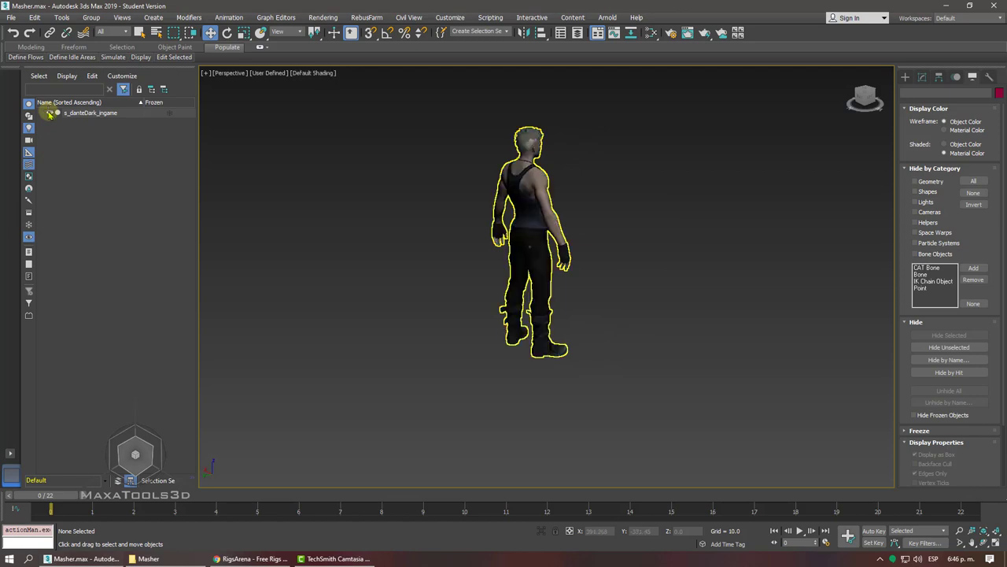
pyautogui.hotkey('shift', 'z')
# - Frame the character, open the Material Editor and move it out of the way
pyautogui.press('z')
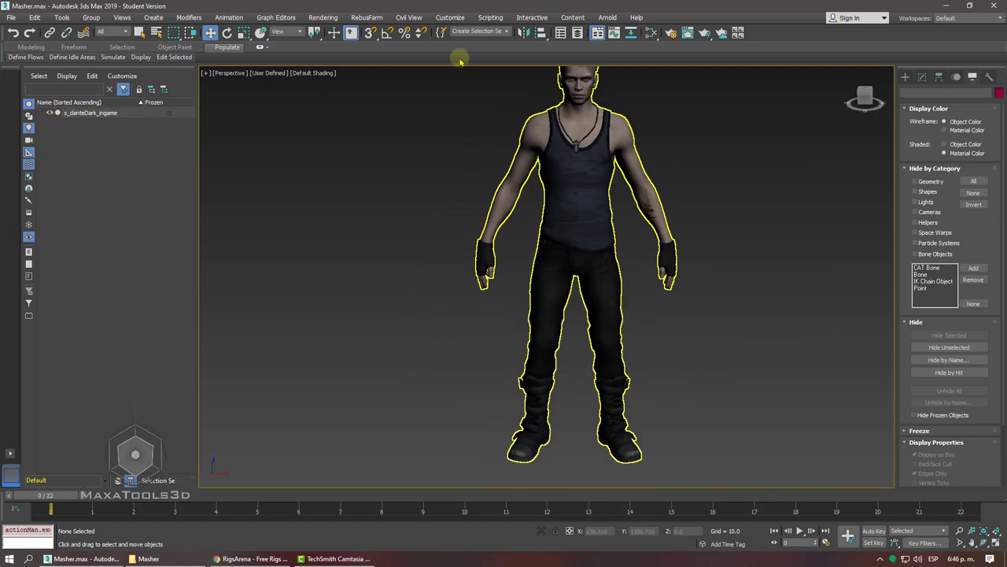
pyautogui.click(651, 32)
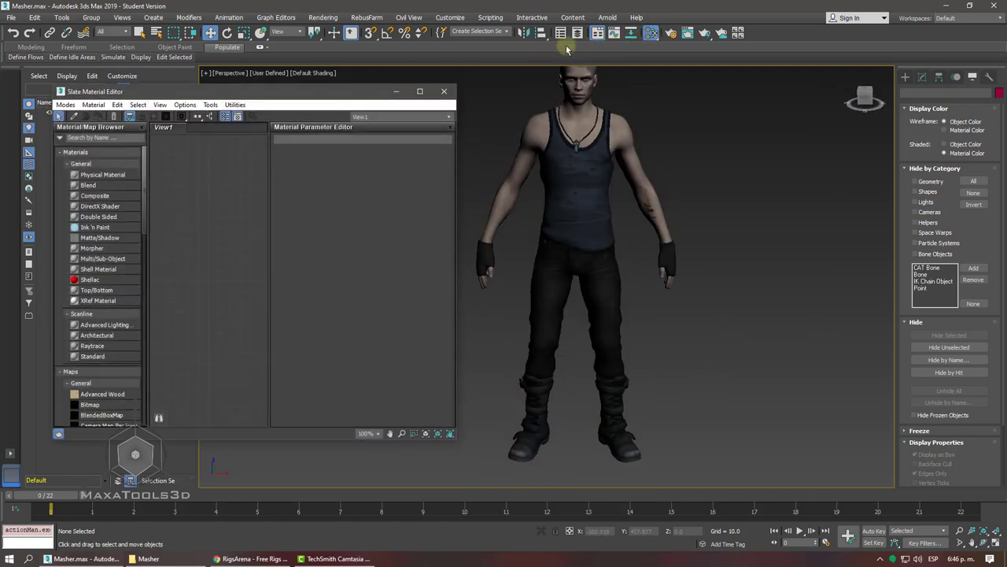
pyautogui.moveTo(285, 91); pyautogui.dragTo(325, 56)
pyautogui.moveTo(509, 79); pyautogui.dragTo(612, 66, button='middle')
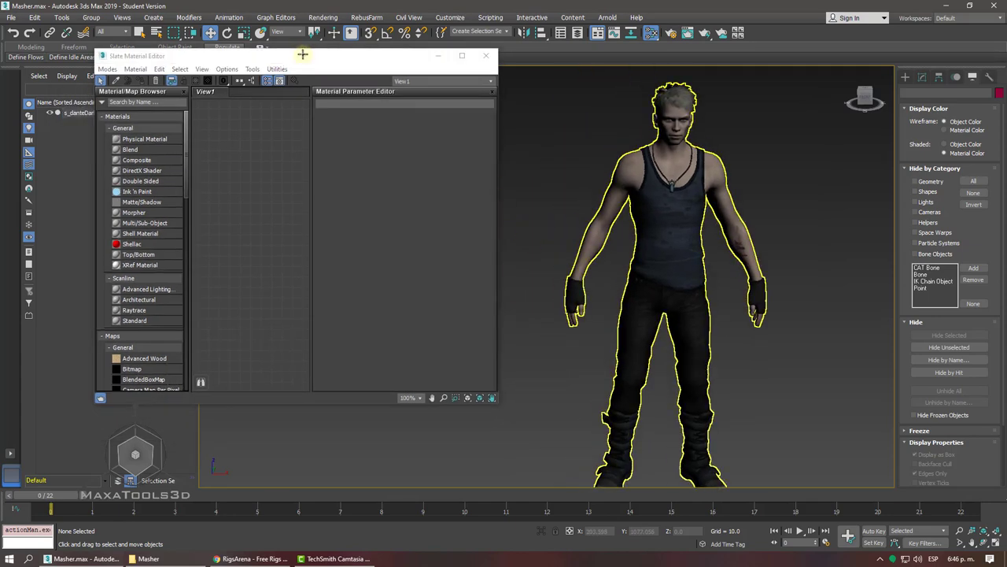
# - Put an Unwrap UVW modifier on the s_danteDark_ingame mesh and open Edit UVWs
pyautogui.click(923, 76)
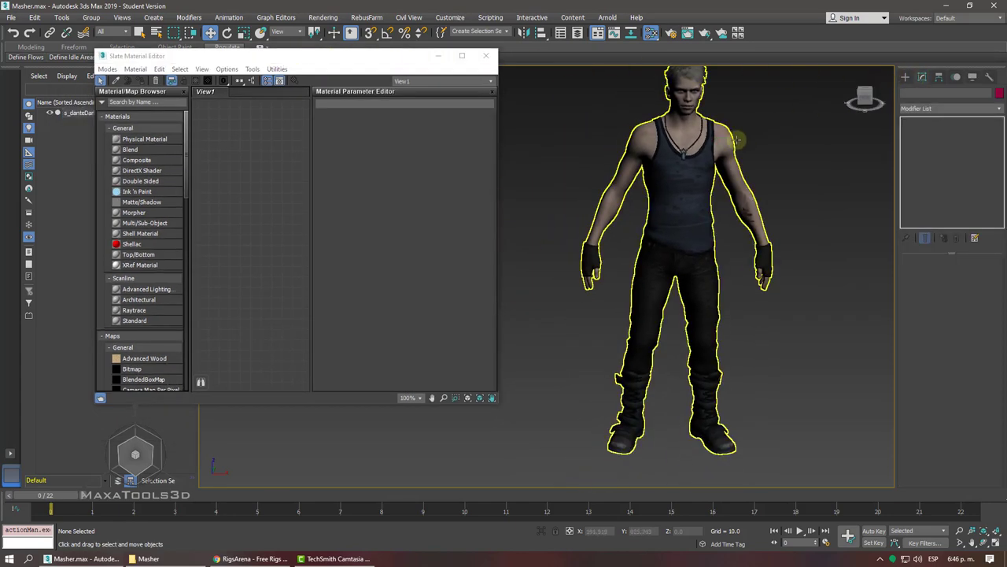
pyautogui.moveTo(744, 131); pyautogui.dragTo(673, 177)
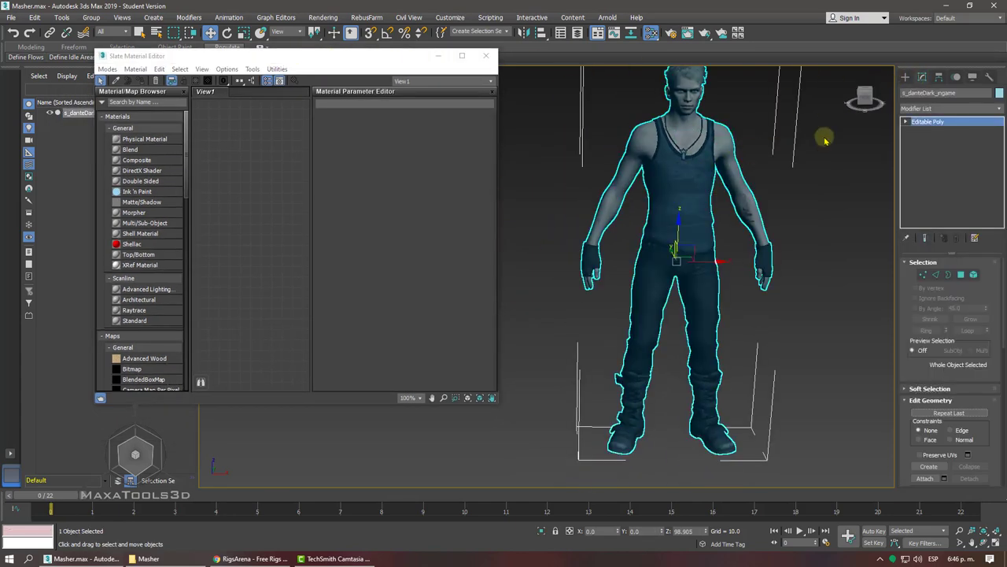
pyautogui.click(929, 109)
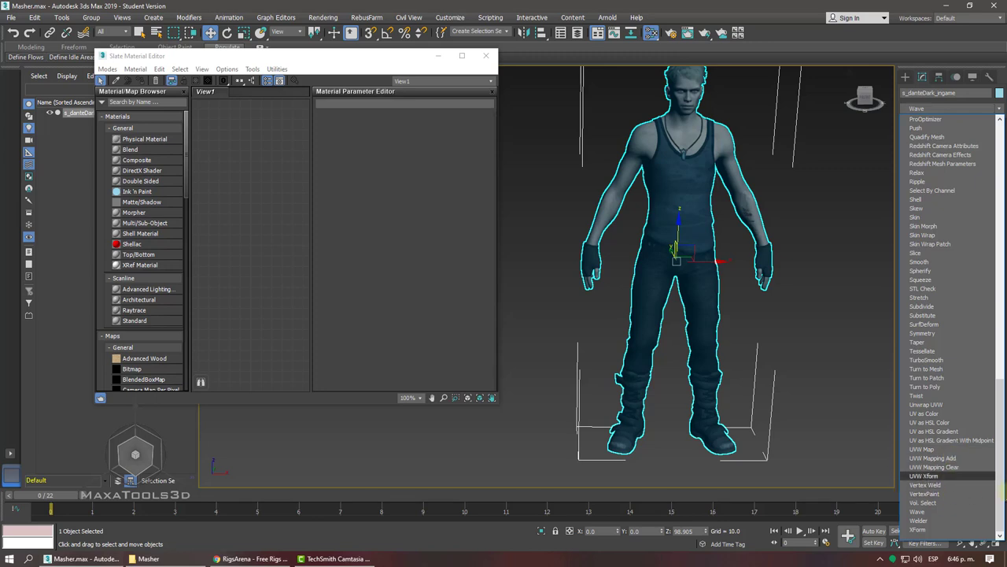
pyautogui.press('Escape')
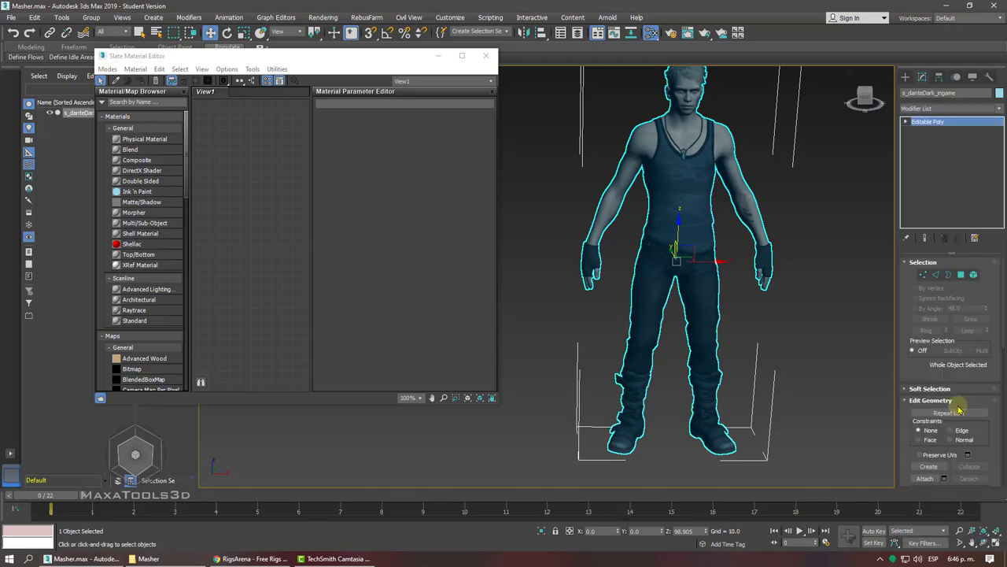
pyautogui.keyDown('alt'); pyautogui.moveTo(677, 276); pyautogui.dragTo(740, 277, button='middle'); pyautogui.keyUp('alt')
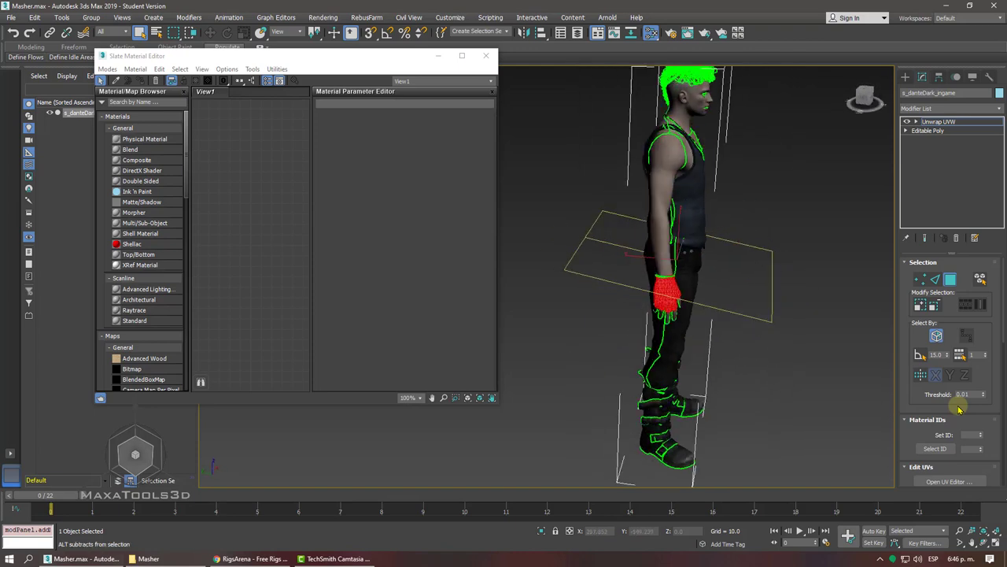
pyautogui.moveTo(907, 434); pyautogui.dragTo(913, 315)
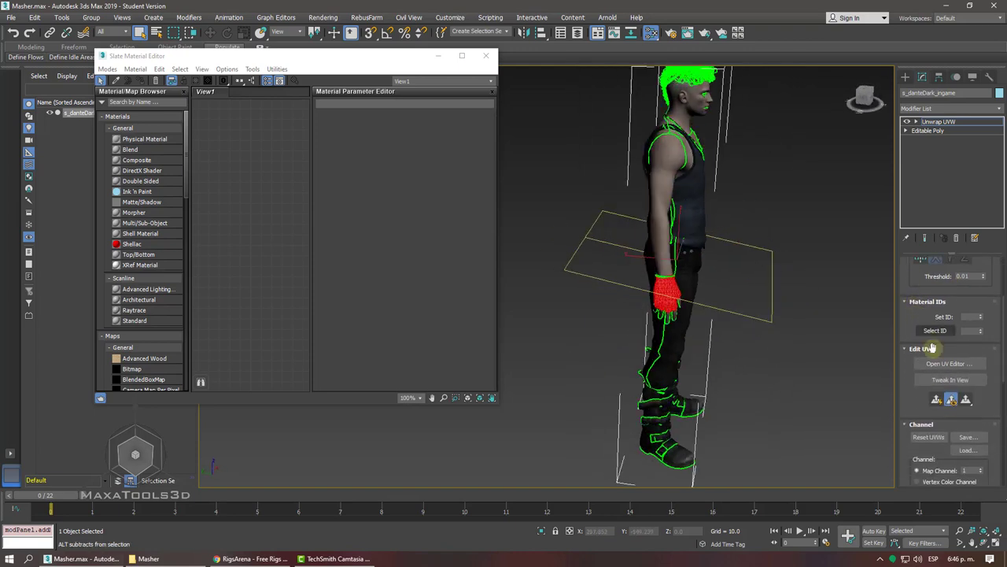
pyautogui.click(942, 364)
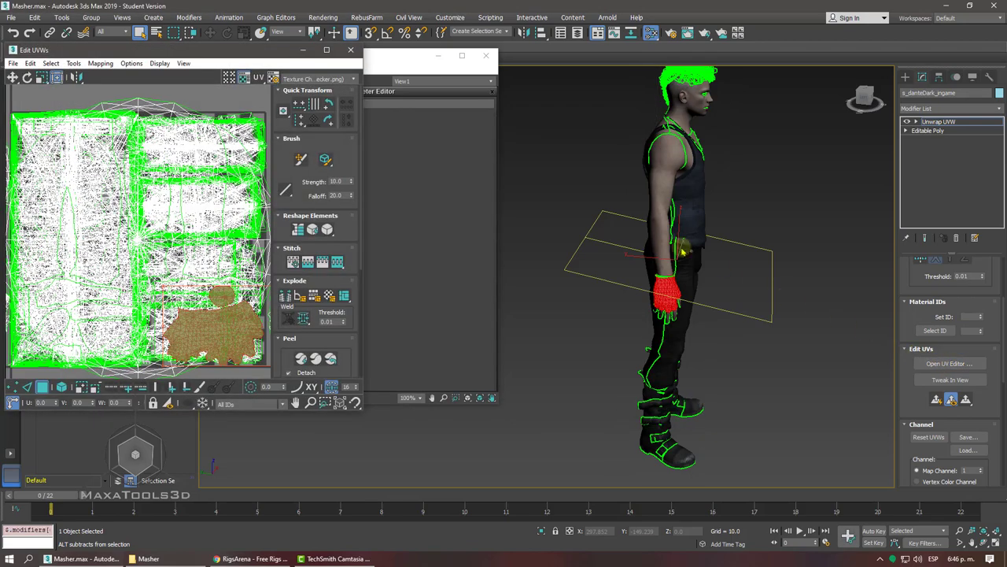
# - Move Edit UVWs right, filter to 1: mi_danteDark_vest, and open the Texture Checker dropdown
pyautogui.moveTo(256, 55); pyautogui.dragTo(674, 43)
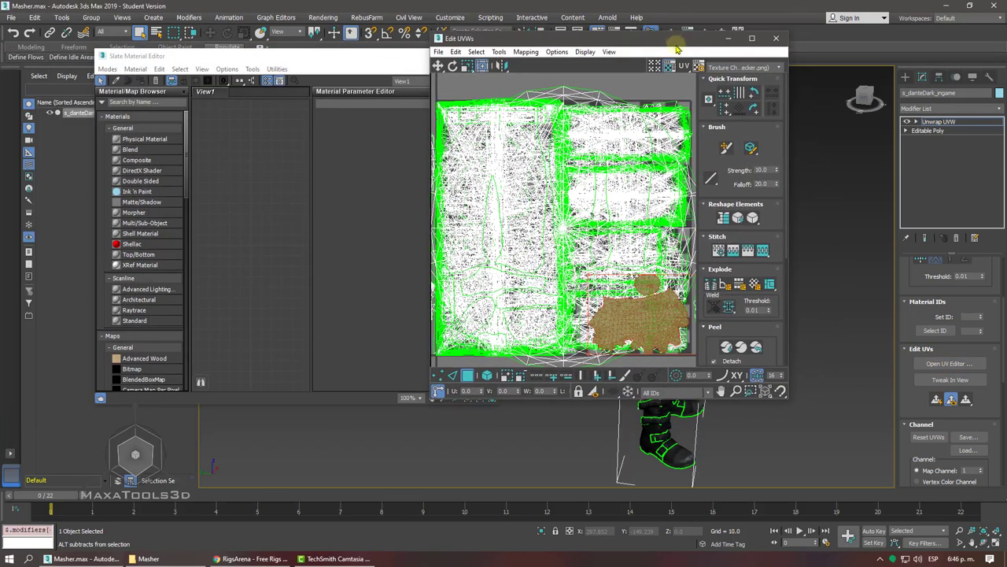
pyautogui.click(708, 393)
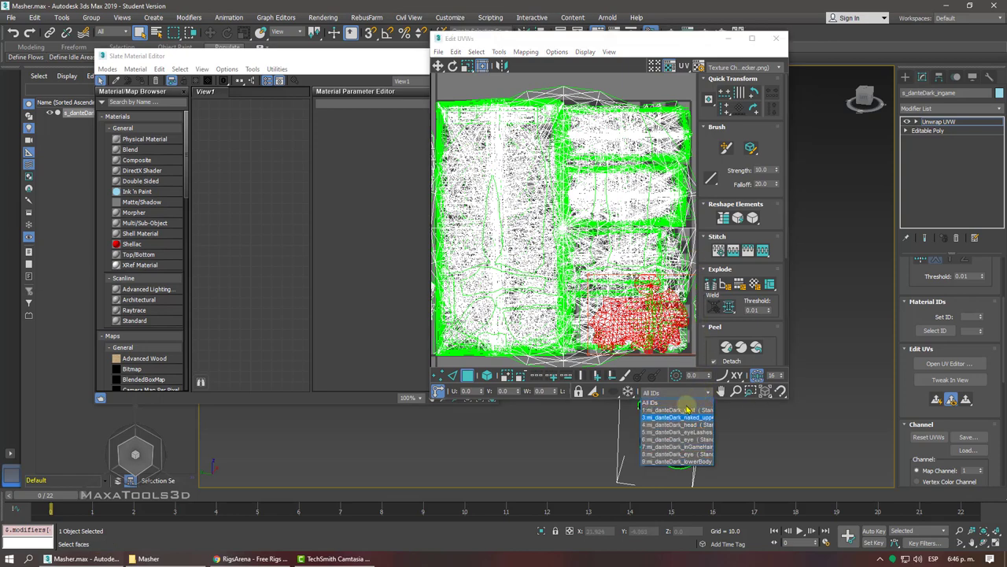
pyautogui.click(681, 411)
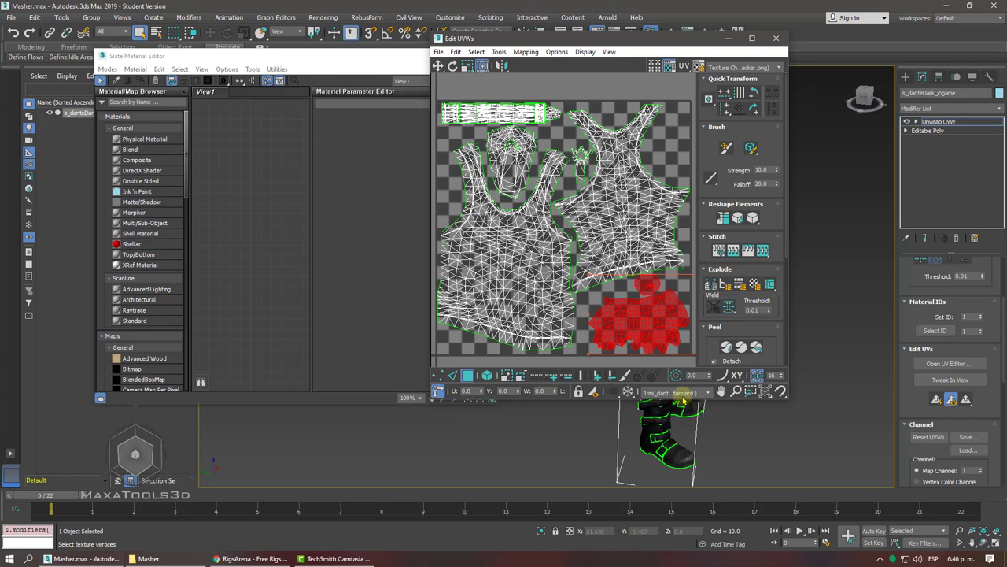
pyautogui.click(739, 68)
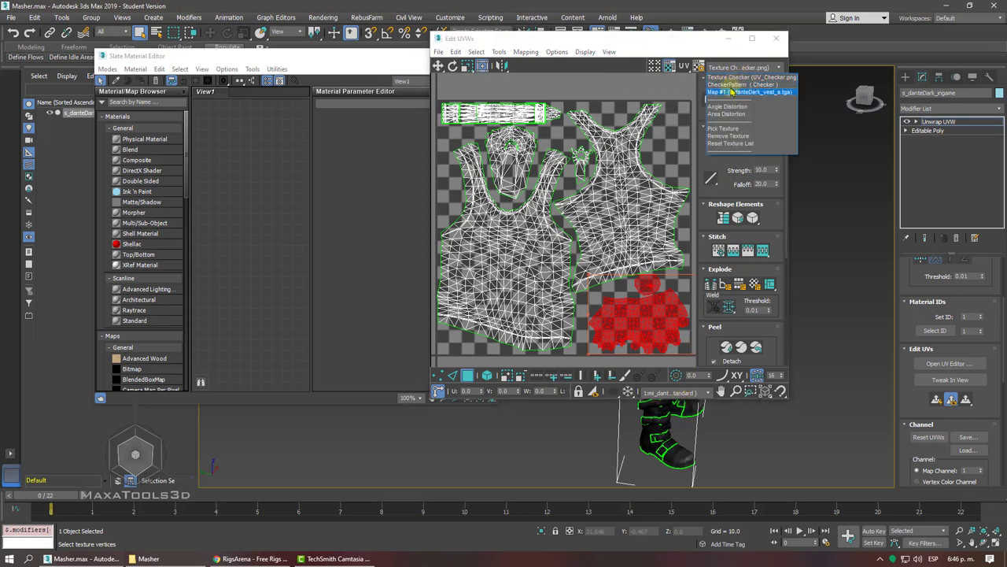
# - Show the vest texture map behind the UVs and zoom around the layout
pyautogui.click(732, 92)
pyautogui.scroll(3, 622, 178)
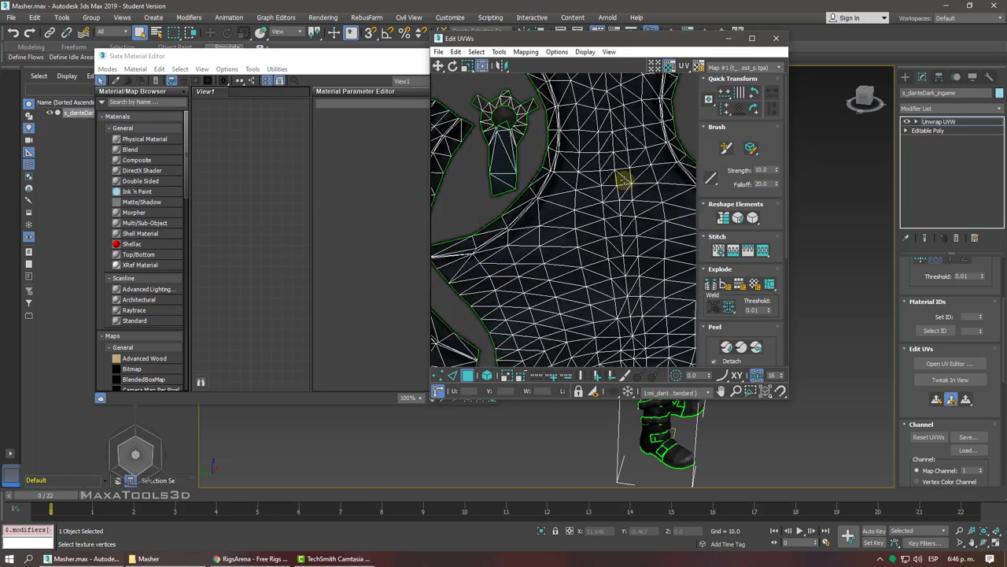
pyautogui.scroll(3, 621, 178)
pyautogui.scroll(2, 623, 179)
pyautogui.scroll(-3, 623, 180)
pyautogui.scroll(-2, 590, 176)
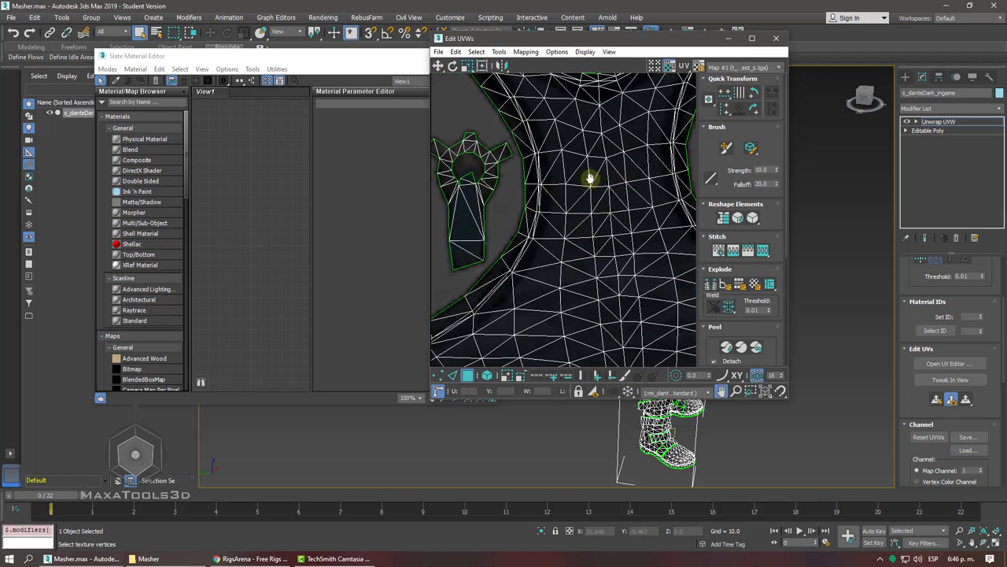
pyautogui.scroll(-3, 586, 175)
pyautogui.scroll(2, 598, 204)
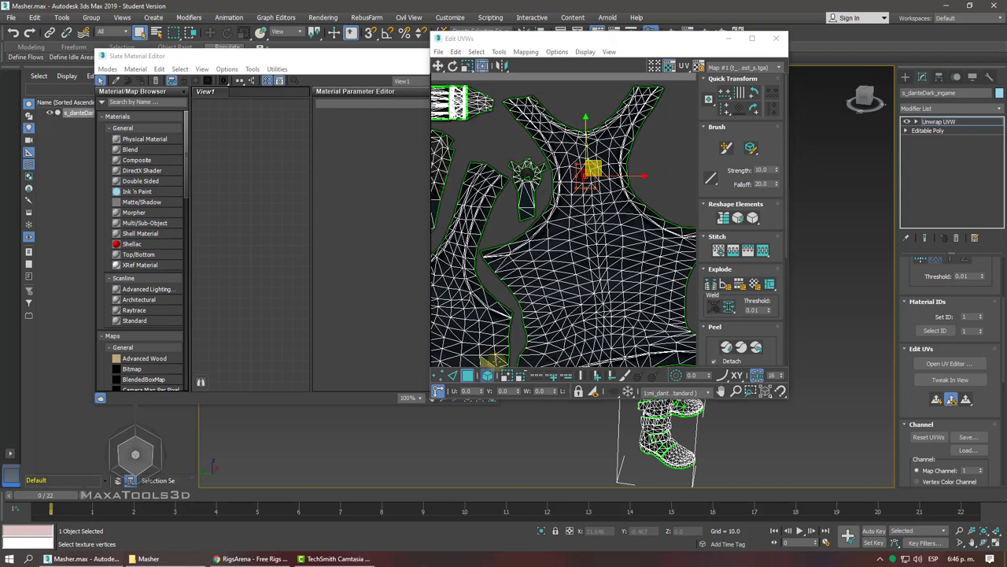
# - Move the vest shell off the texture and undo, then filter to material ID 3
pyautogui.click(630, 236)
pyautogui.scroll(-3, 575, 215)
pyautogui.scroll(3, 575, 215)
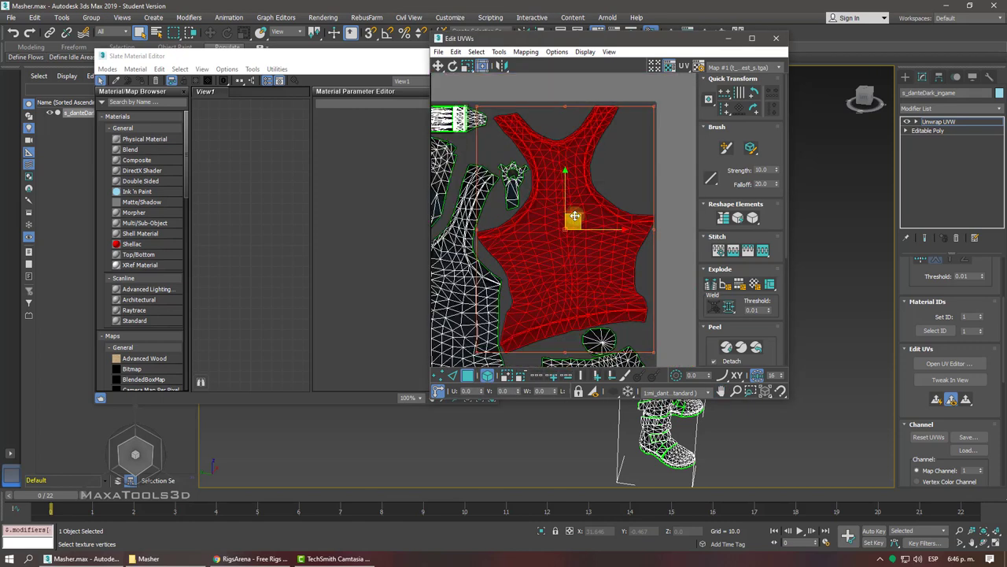
pyautogui.moveTo(575, 215); pyautogui.dragTo(736, 180)
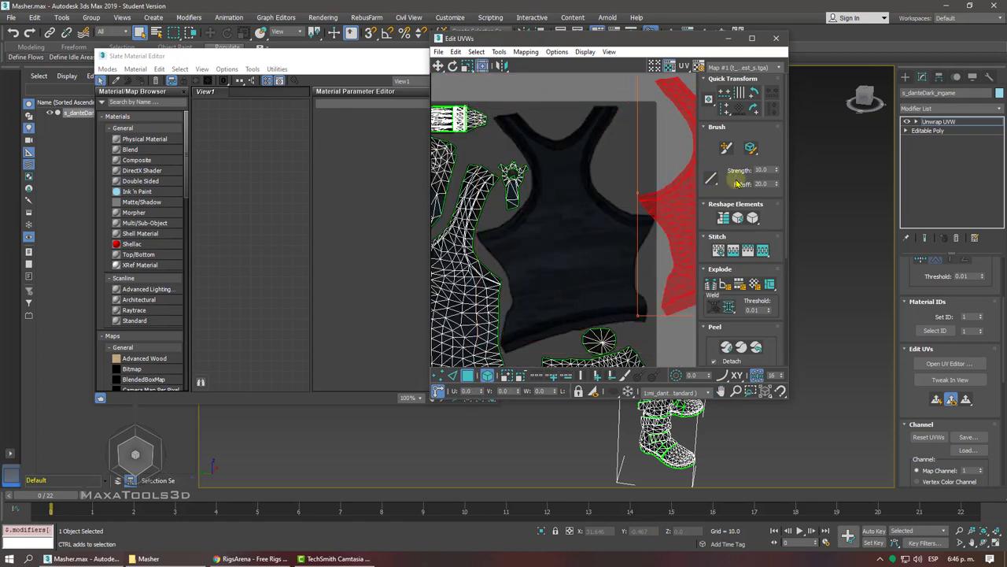
pyautogui.hotkey('ctrl', 'z')
pyautogui.scroll(-3, 693, 338)
pyautogui.click(687, 393)
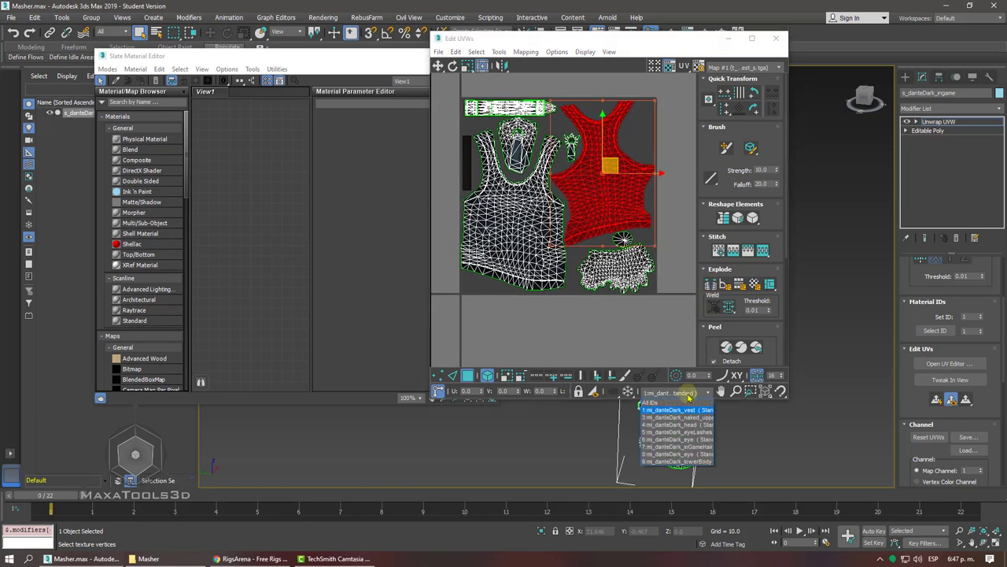
pyautogui.click(674, 415)
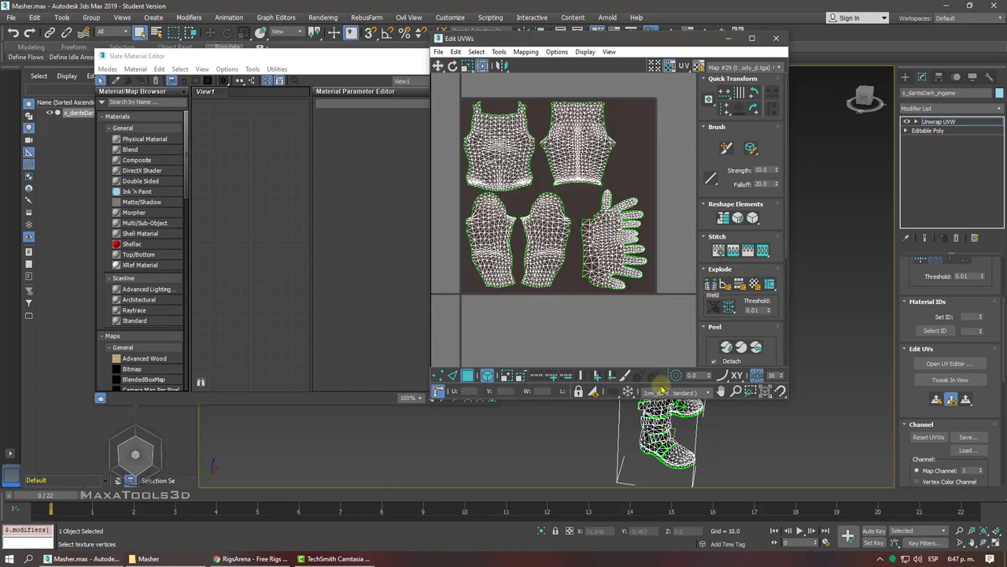
# - Select and move the middle arm UV shell, then shift the UV editor window left
pyautogui.scroll(2, 551, 232)
pyautogui.click(563, 228)
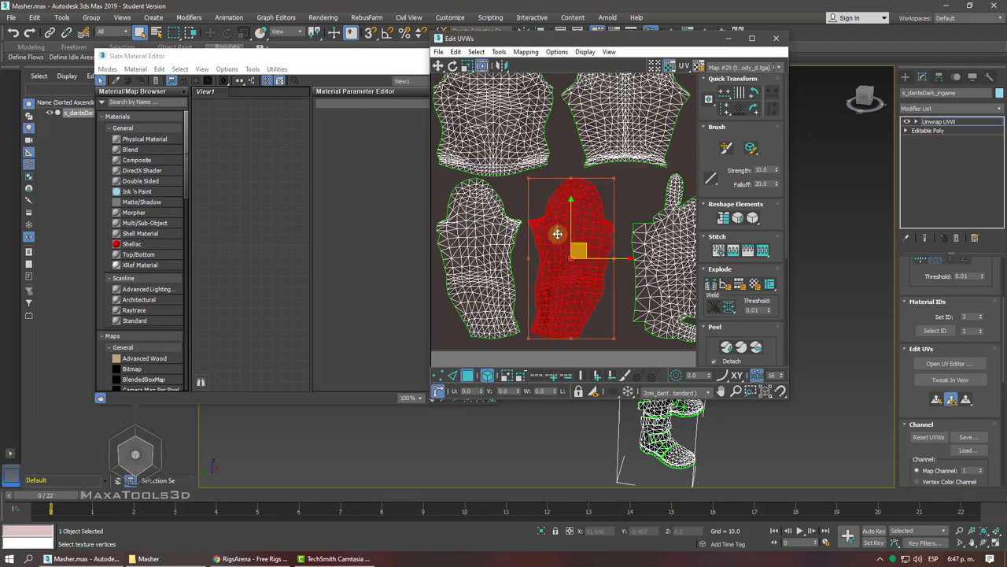
pyautogui.scroll(2, 577, 210)
pyautogui.moveTo(587, 202)
pyautogui.mouseDown()
pyautogui.moveTo(567, 357)
pyautogui.moveTo(591, 128)
pyautogui.mouseUp()
pyautogui.scroll(3, 568, 357)
pyautogui.scroll(1, 568, 356)
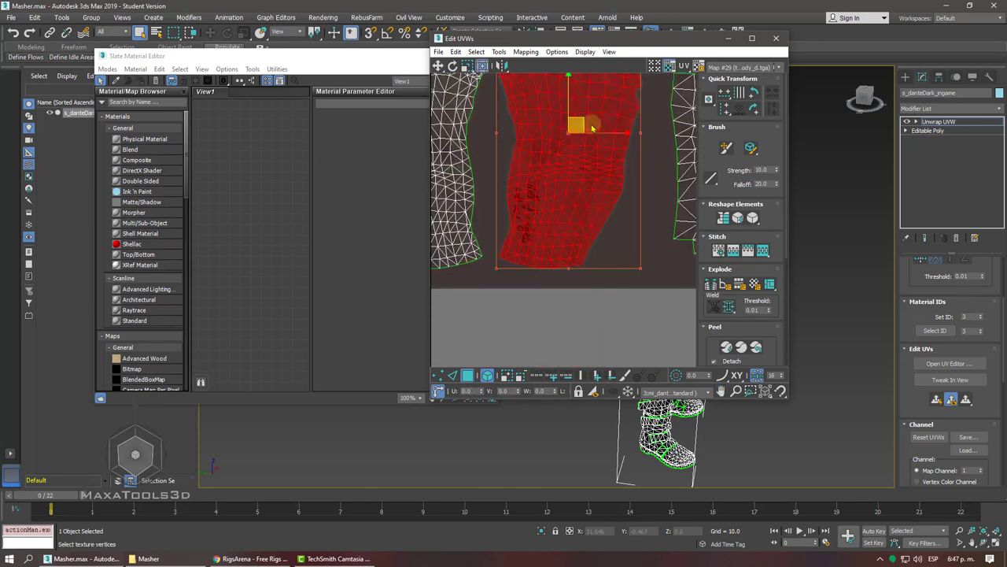
pyautogui.moveTo(600, 41); pyautogui.dragTo(258, 47)
# - Frame the selected arm in the viewport and zoom in on the tattooed arm
pyautogui.press('z')
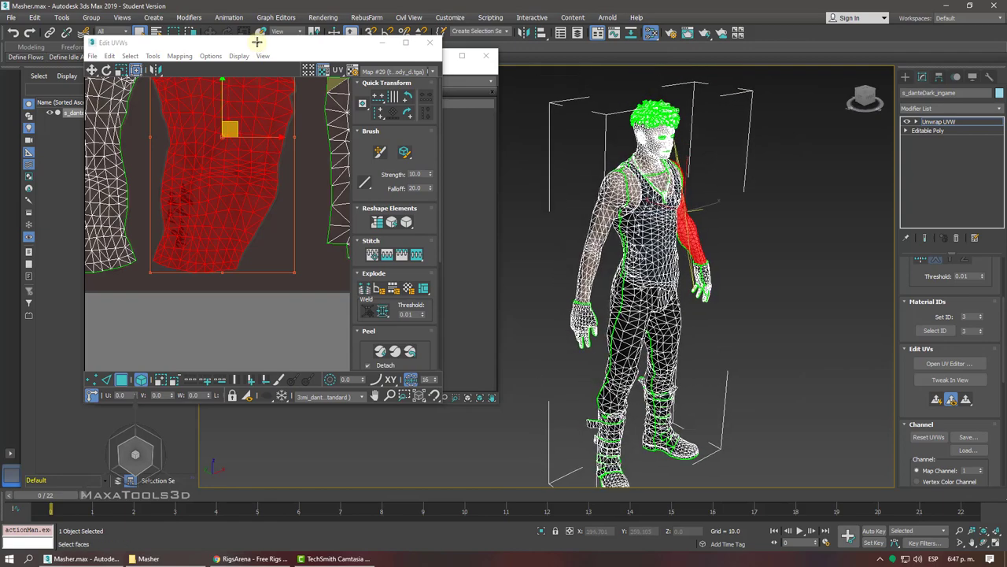
pyautogui.press('l')
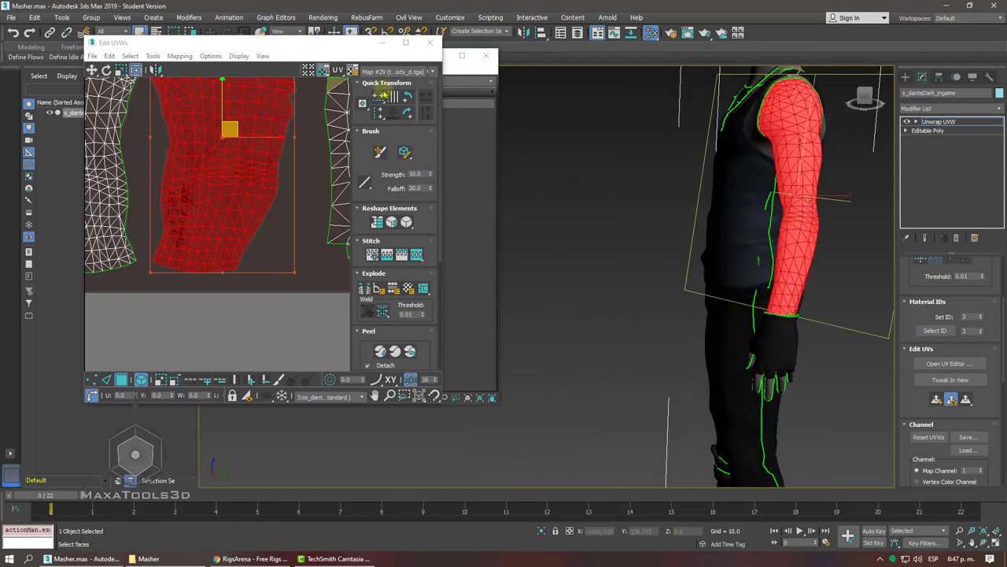
pyautogui.click(727, 223)
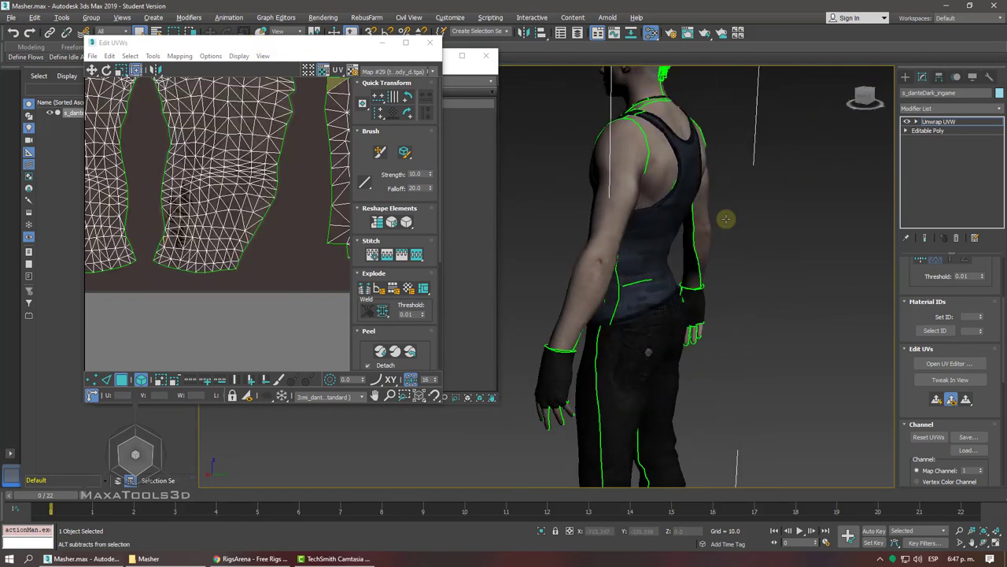
pyautogui.press('p')
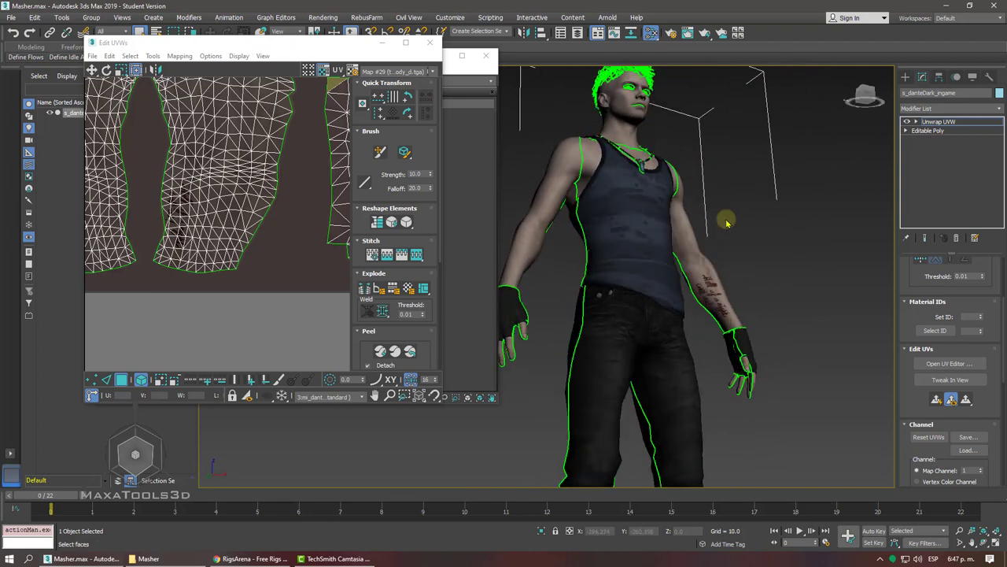
pyautogui.press('z')
pyautogui.scroll(-2, 726, 219)
pyautogui.scroll(-3, 272, 229)
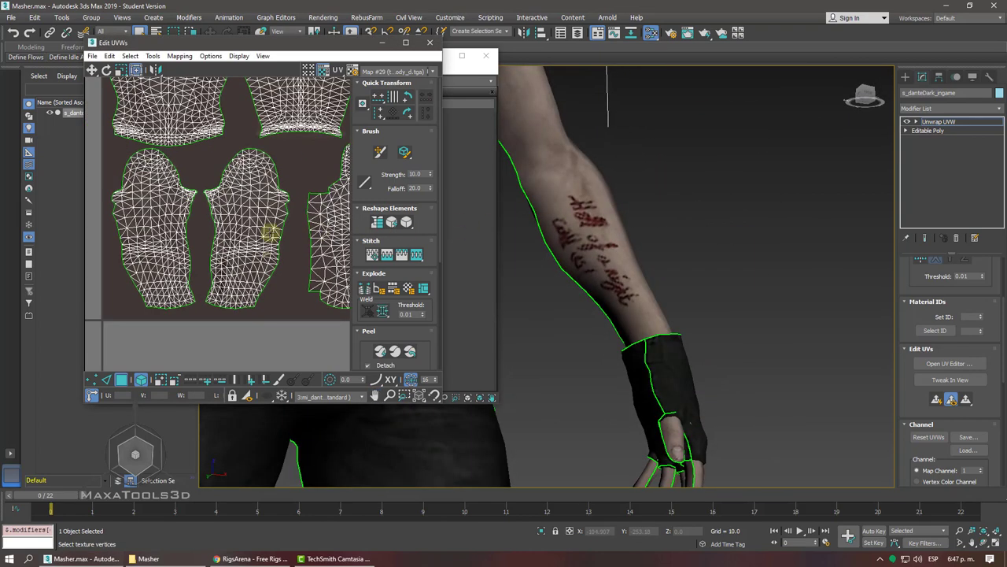
# - Move the forearm shell aside to compare with the tattoo, then return it between the others
pyautogui.click(257, 227)
pyautogui.moveTo(257, 227); pyautogui.dragTo(138, 259)
pyautogui.scroll(3, 139, 260)
pyautogui.scroll(2, 140, 259)
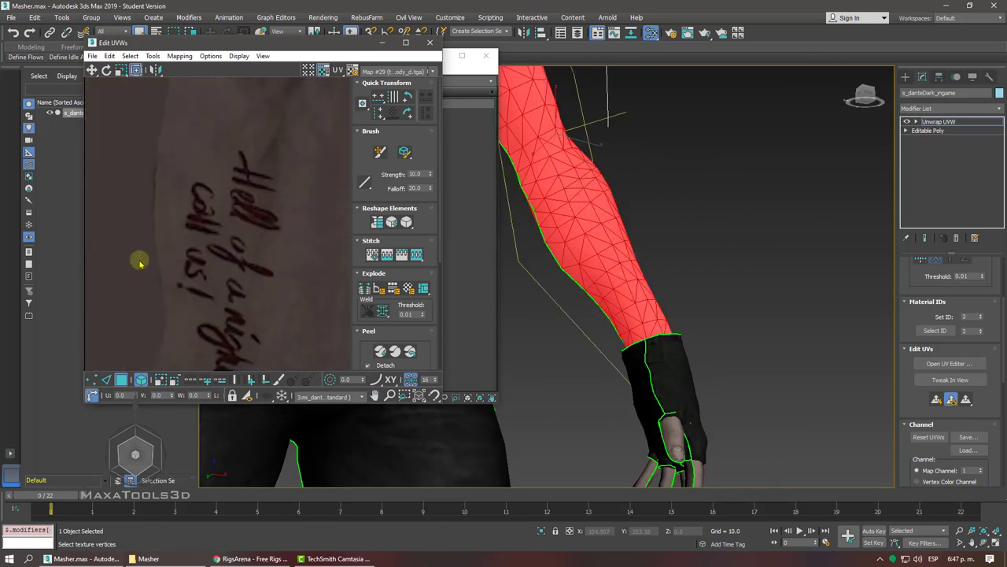
pyautogui.scroll(-4, 189, 236)
pyautogui.scroll(-2, 260, 205)
pyautogui.moveTo(218, 200); pyautogui.dragTo(285, 184)
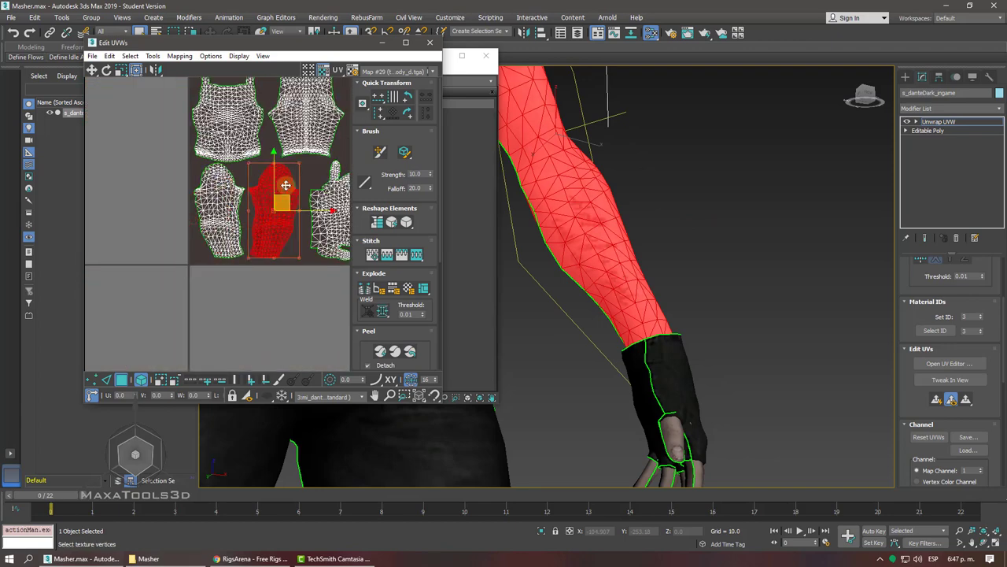
pyautogui.moveTo(220, 206); pyautogui.dragTo(182, 219, button='middle')
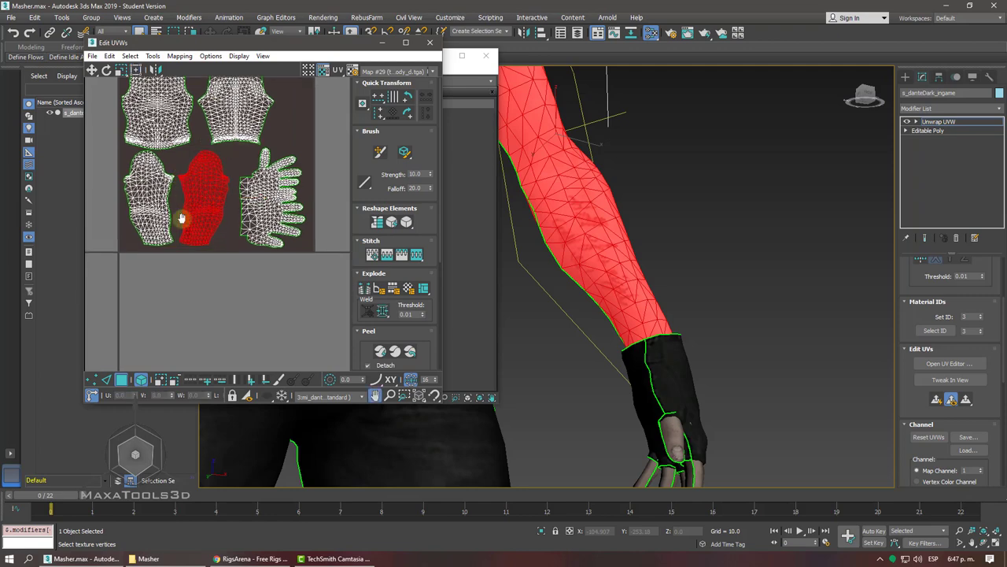
# - Launch Substance Painter from the Windows Start menu
pyautogui.scroll(5, 182, 223)
pyautogui.scroll(-5, 182, 221)
pyautogui.scroll(-4, 181, 218)
pyautogui.scroll(3, 181, 218)
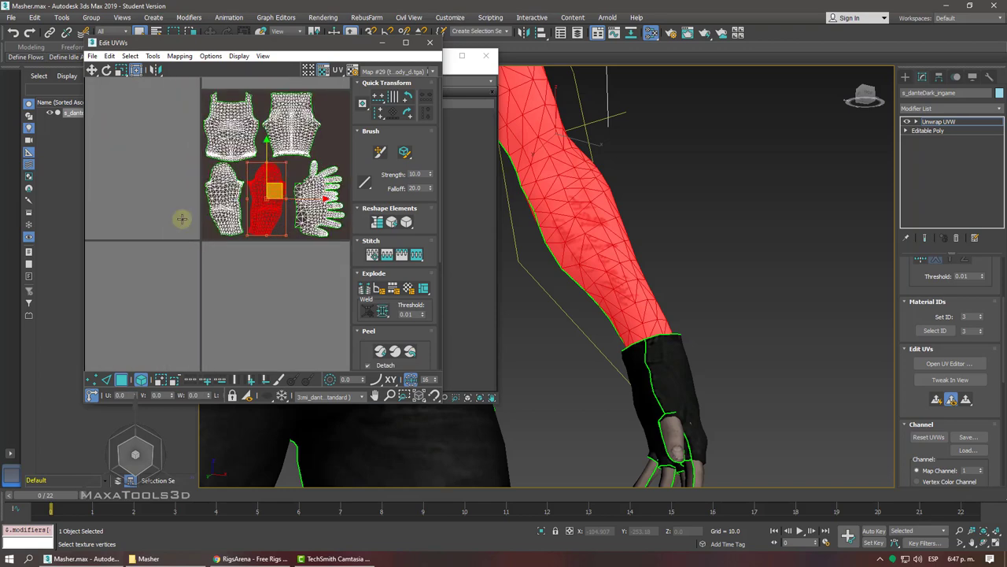
pyautogui.scroll(2, 181, 218)
pyautogui.scroll(1, 182, 219)
pyautogui.scroll(2, 182, 220)
pyautogui.scroll(-3, 181, 218)
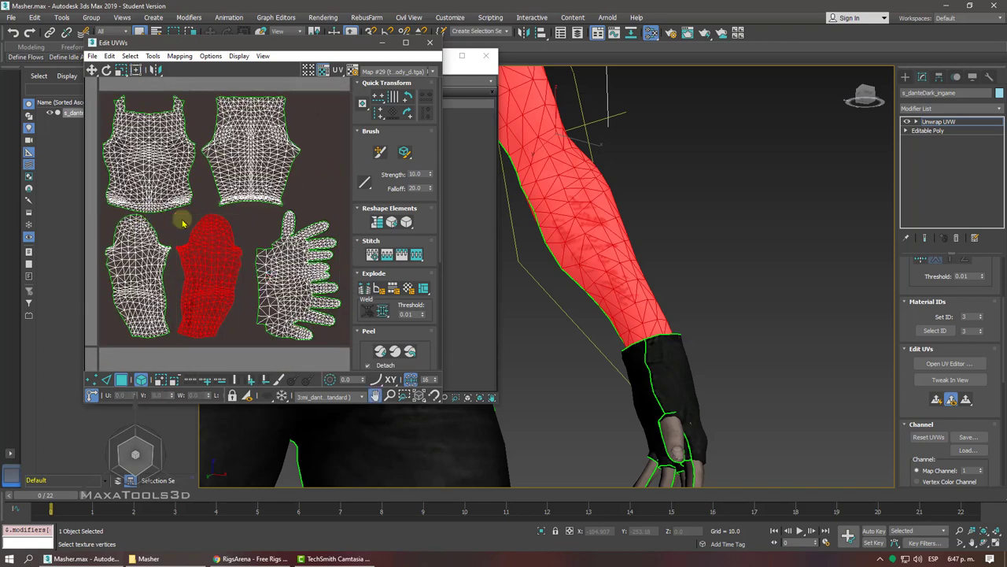
pyautogui.scroll(-1, 158, 267)
pyautogui.click(9, 558)
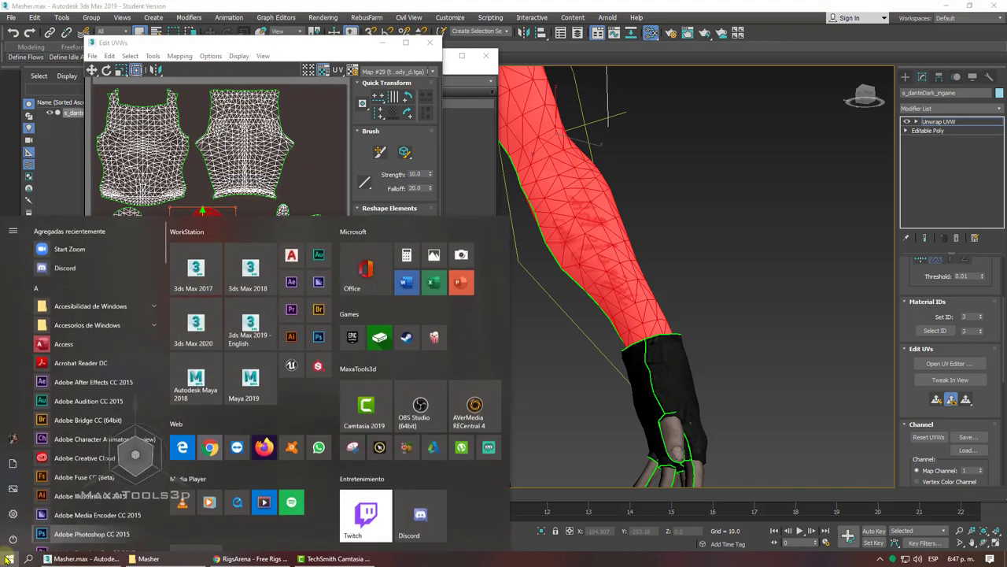
pyautogui.click(317, 365)
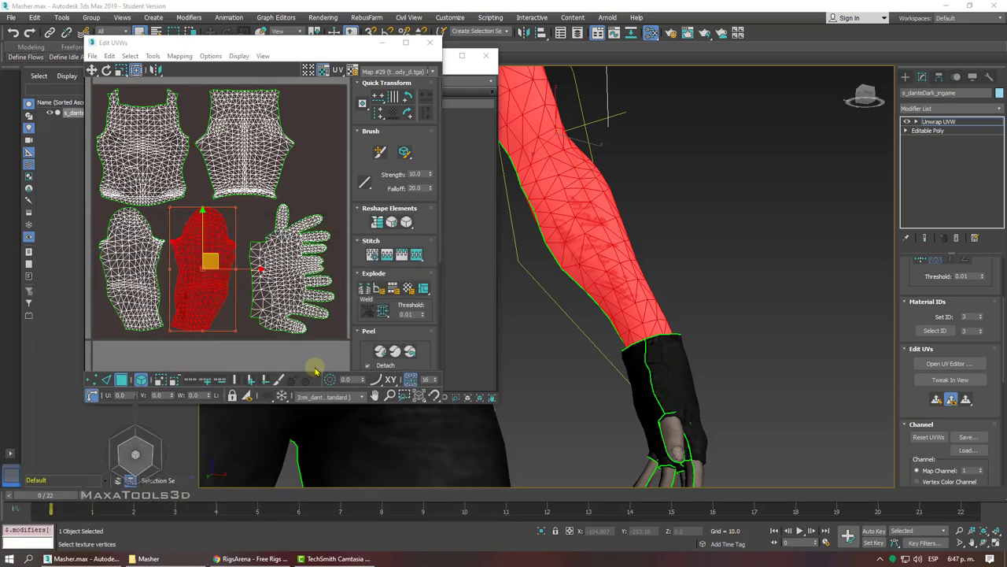
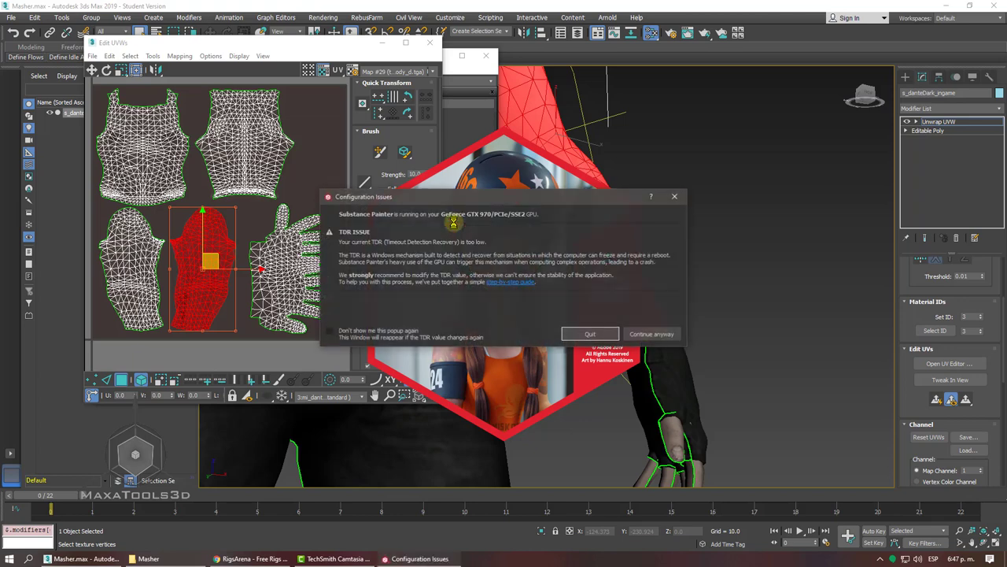
# - Dismiss the GPU configuration warning, update prompt and welcome screen, then bring up Recent Files
pyautogui.click(647, 334)
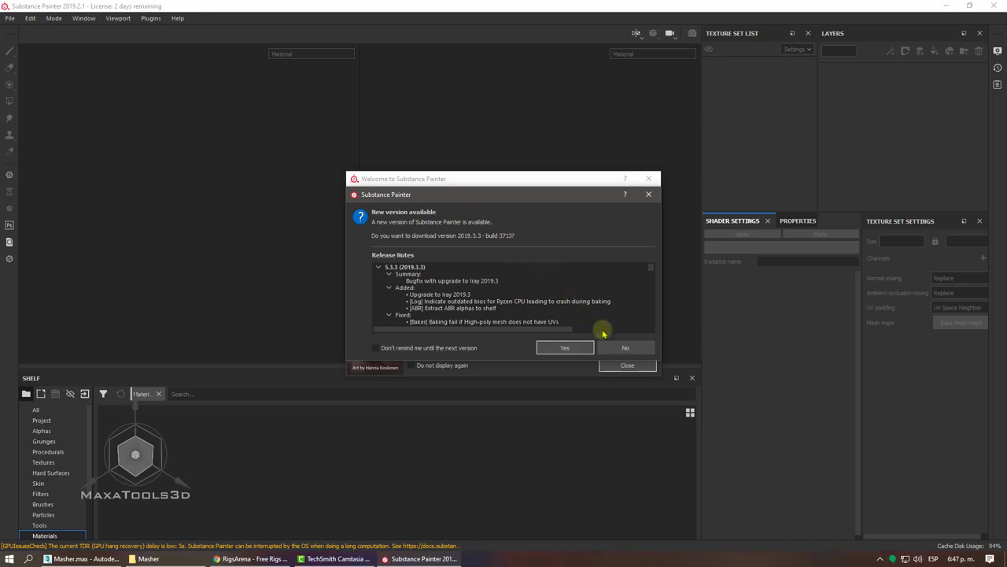
pyautogui.click(621, 349)
pyautogui.click(621, 365)
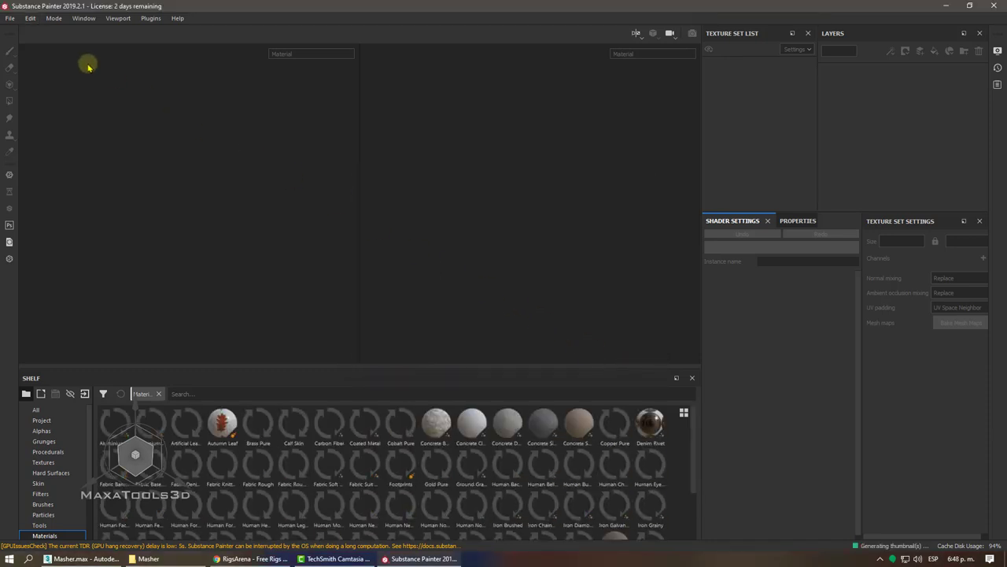
pyautogui.click(8, 18)
pyautogui.moveTo(28, 52)
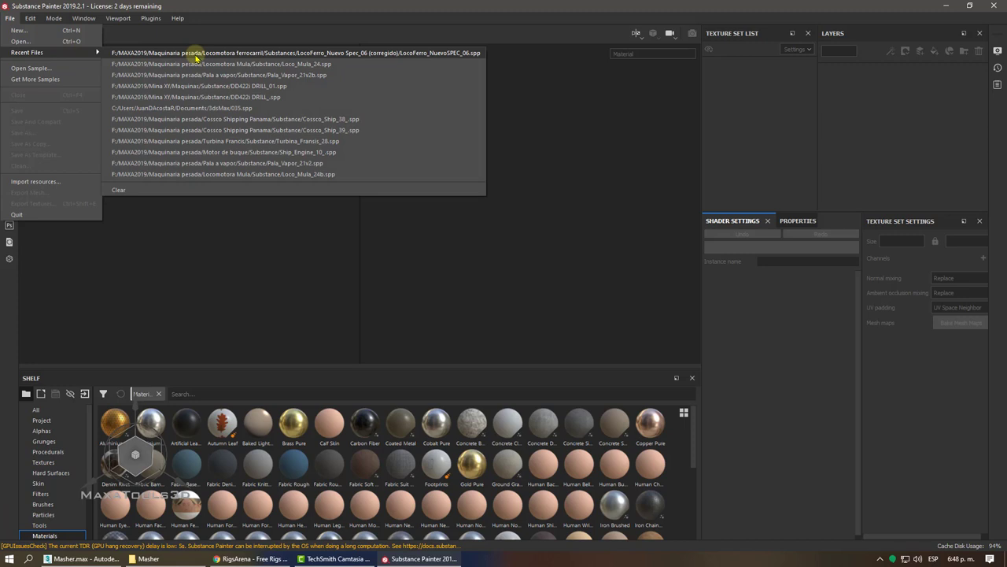
# - Open LocoFerro_NuevoSPEC_06.spp from Recent Files and accept the old-version upgrade notice
pyautogui.click(196, 52)
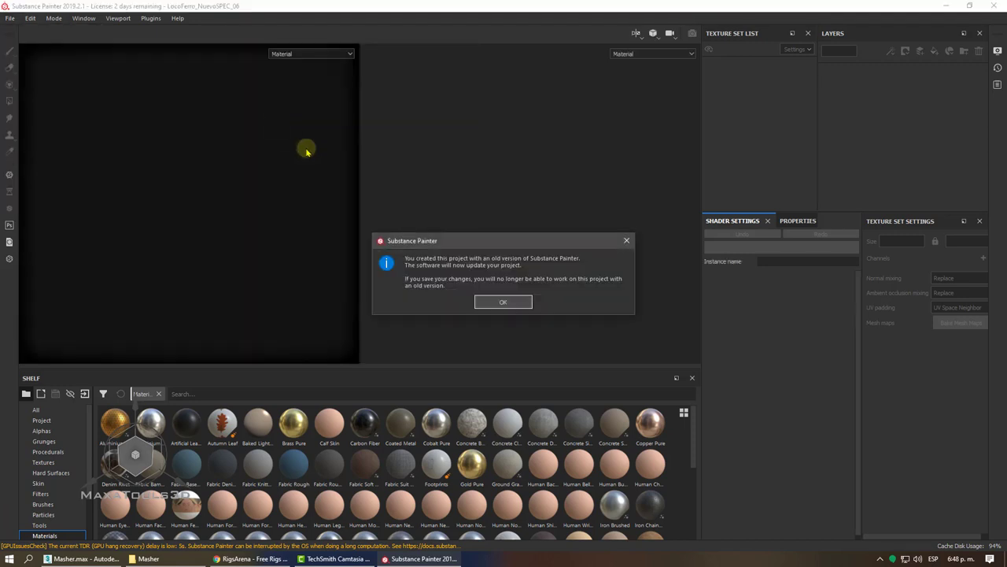
pyautogui.click(491, 307)
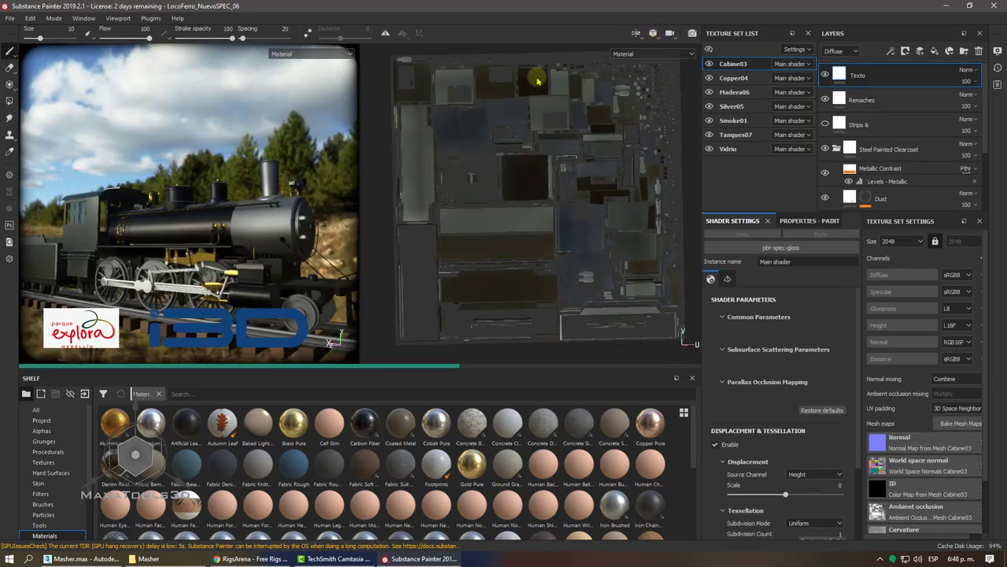
# - Switch the viewport to 3D only and orbit to a close side view of the lettering
pyautogui.click(653, 33)
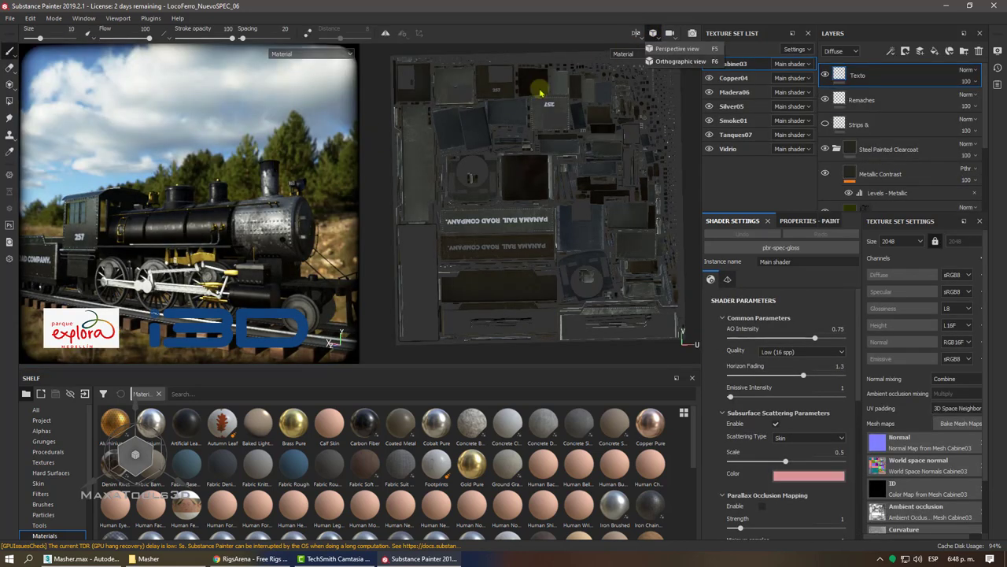
pyautogui.click(670, 49)
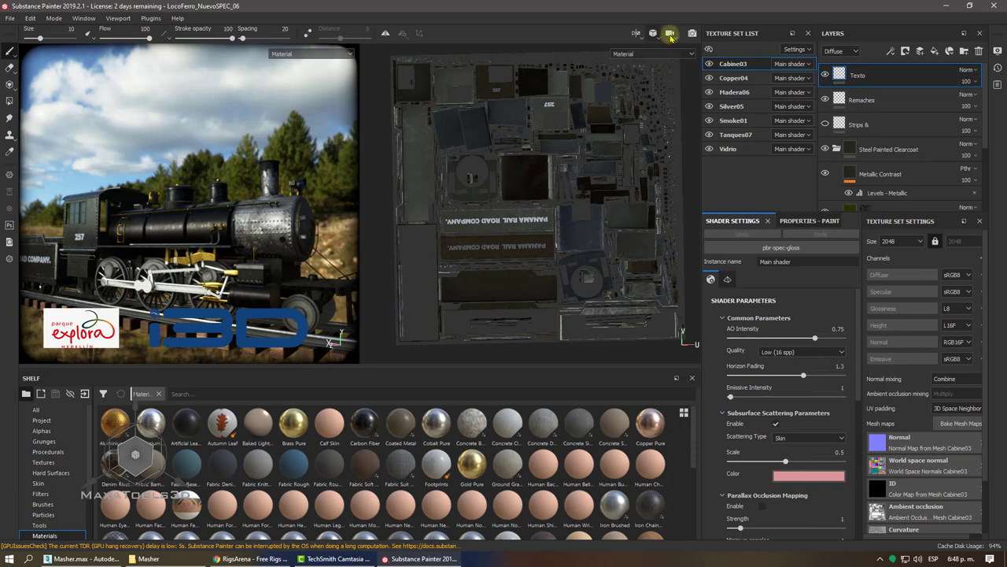
pyautogui.click(636, 33)
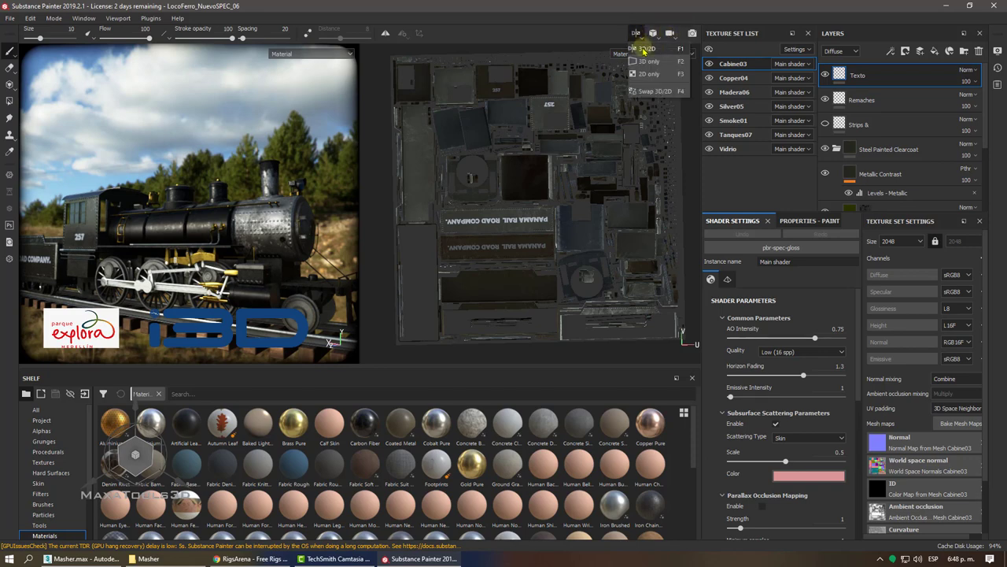
pyautogui.click(636, 33)
pyautogui.click(636, 33)
pyautogui.click(649, 61)
pyautogui.moveTo(573, 101)
pyautogui.keyDown('shift'); pyautogui.mouseDown(button='right')
pyautogui.moveTo(415, 147)
pyautogui.moveTo(393, 169)
pyautogui.moveTo(386, 214)
pyautogui.mouseUp(button='right'); pyautogui.keyUp('shift')
pyautogui.moveTo(386, 215)
pyautogui.keyDown('alt'); pyautogui.mouseDown()
pyautogui.moveTo(482, 198)
pyautogui.moveTo(423, 174)
pyautogui.moveTo(365, 182)
pyautogui.moveTo(346, 206)
pyautogui.mouseUp(); pyautogui.keyUp('alt')
pyautogui.scroll(5, 485, 198)
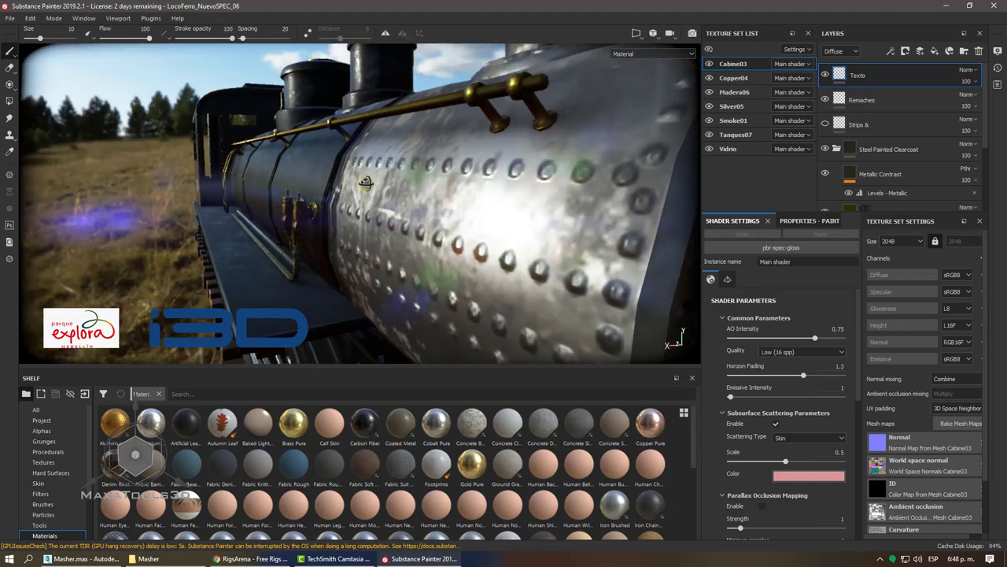
pyautogui.scroll(-5, 365, 183)
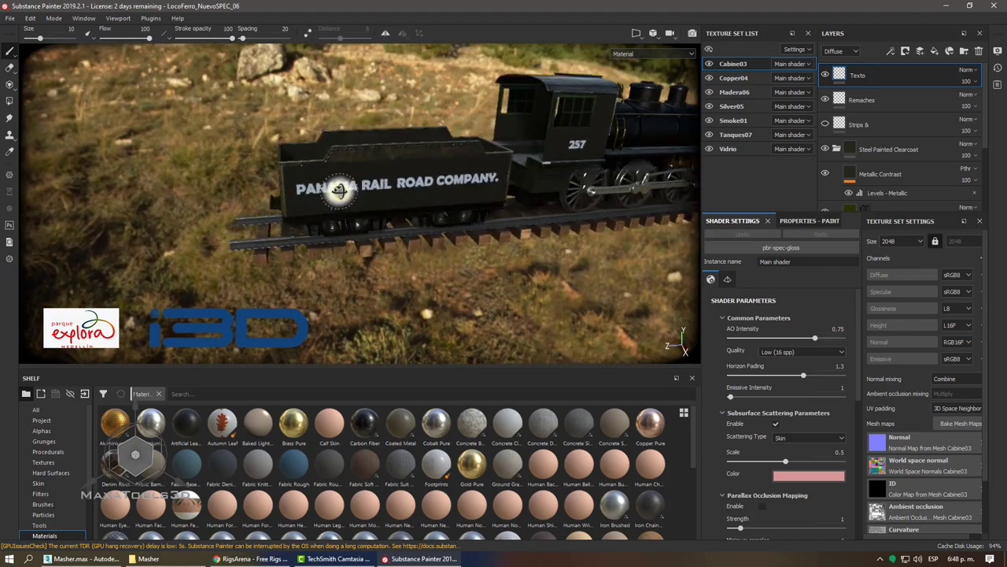
pyautogui.scroll(3, 333, 196)
pyautogui.scroll(2, 370, 168)
pyautogui.keyDown('alt'); pyautogui.moveTo(370, 168); pyautogui.dragTo(395, 142); pyautogui.keyUp('alt')
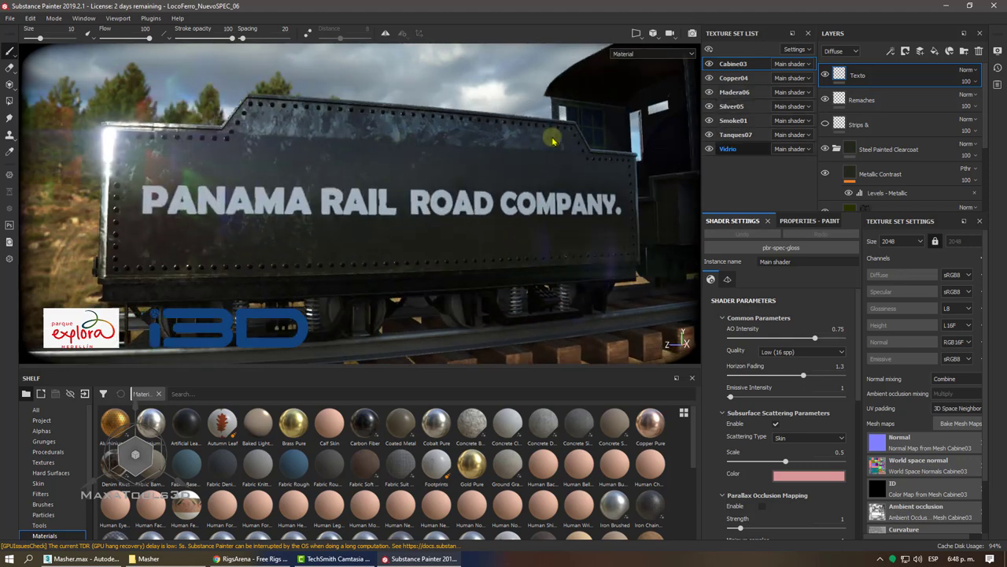
# - Hide and reshow the Tanques07 and Cabine03 texture sets to compare
pyautogui.click(709, 134)
pyautogui.click(710, 135)
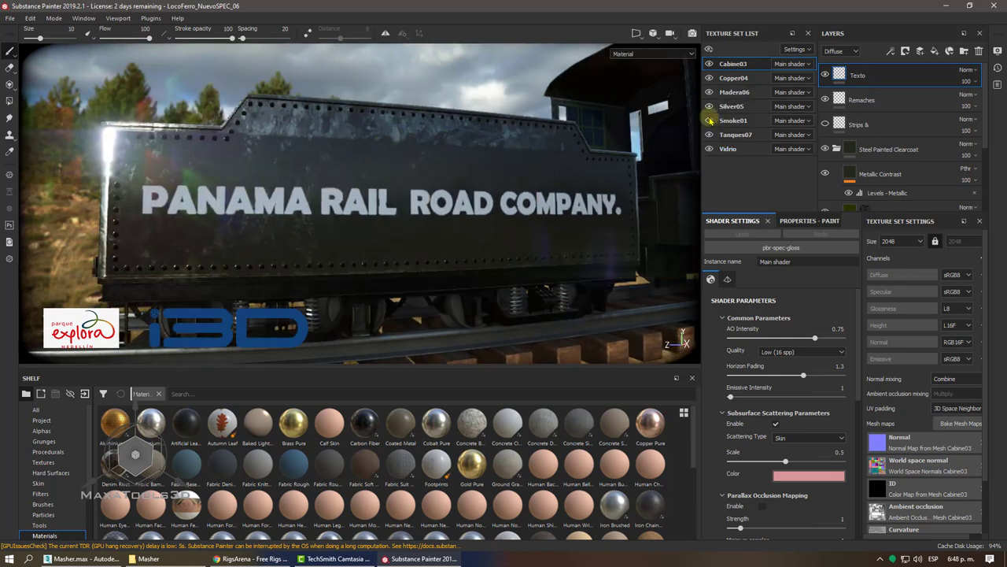
pyautogui.click(709, 64)
pyautogui.click(709, 64)
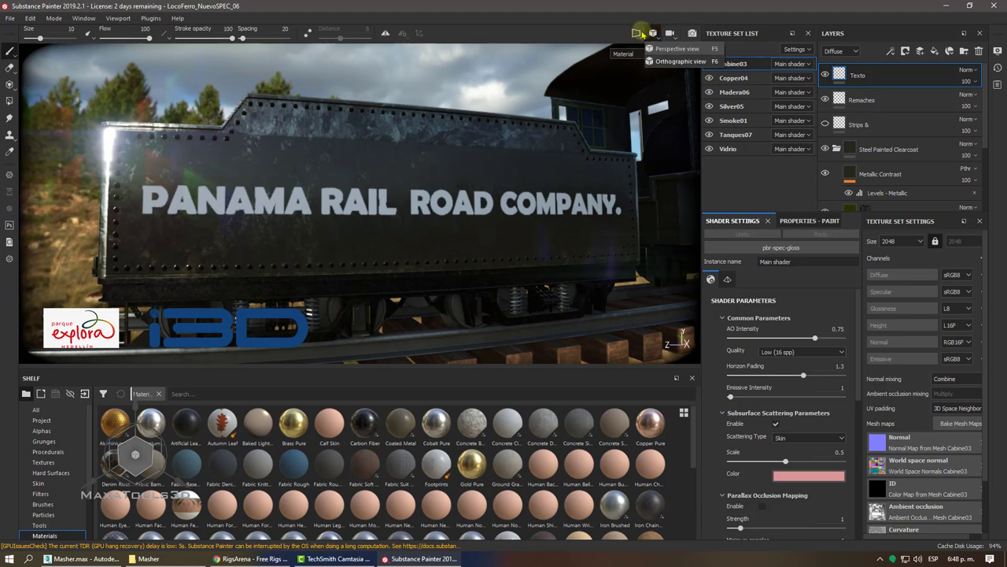
# - Switch the viewport to 2D only and zoom into the Cabine03 texture layout
pyautogui.click(637, 33)
pyautogui.click(650, 74)
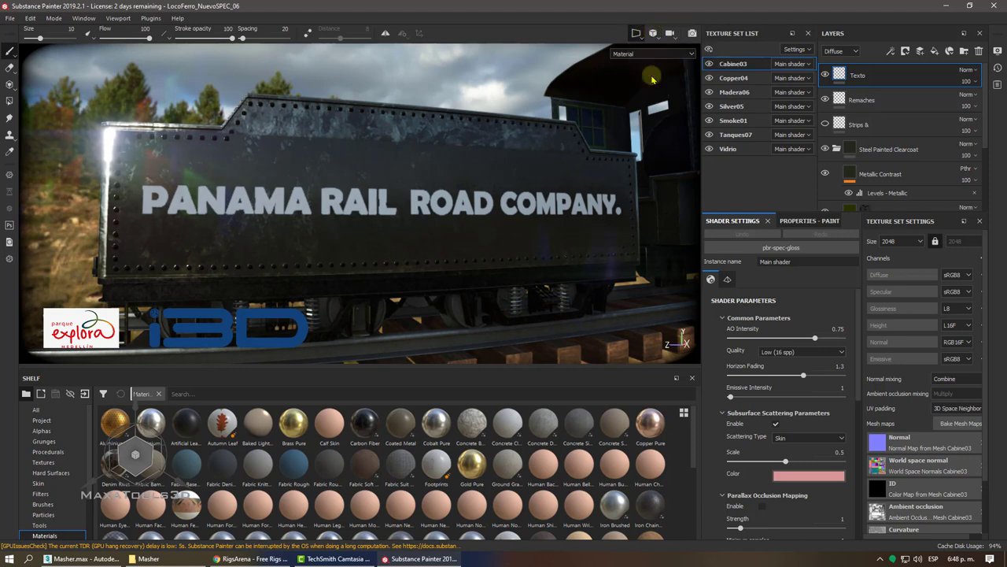
pyautogui.scroll(4, 650, 74)
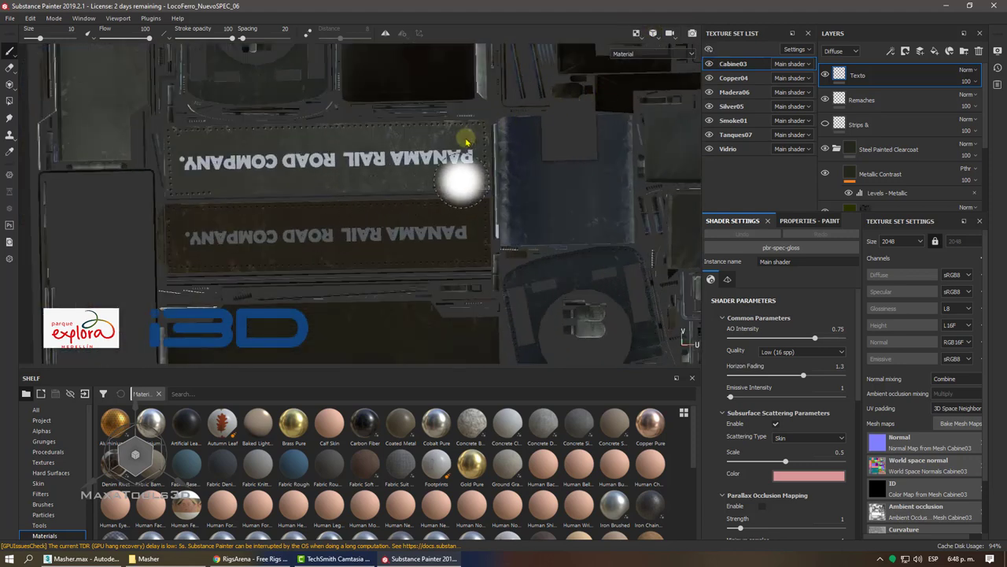
# - Bring up the brush settings and keep the perspective camera projection
pyautogui.rightClick(398, 161)
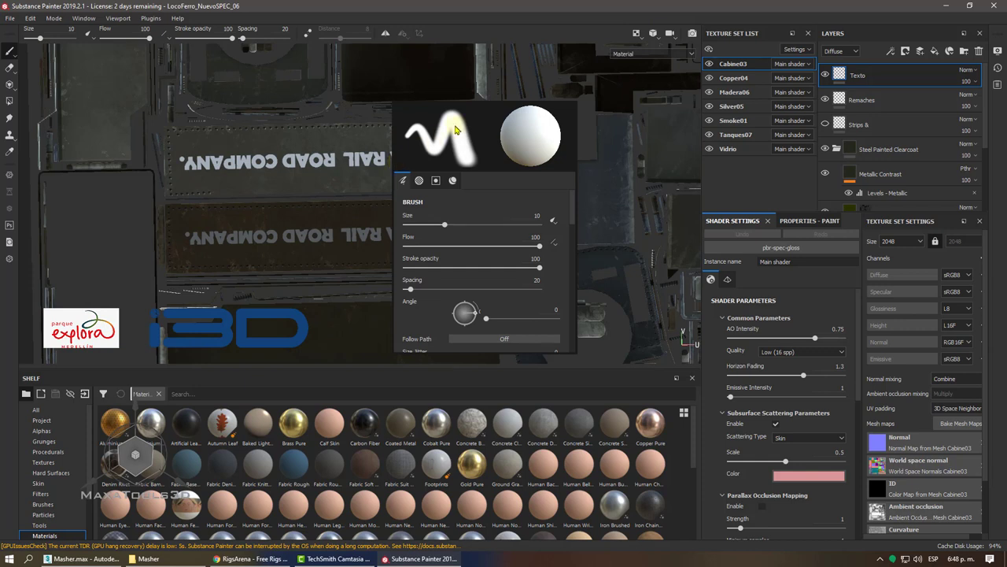
pyautogui.click(653, 33)
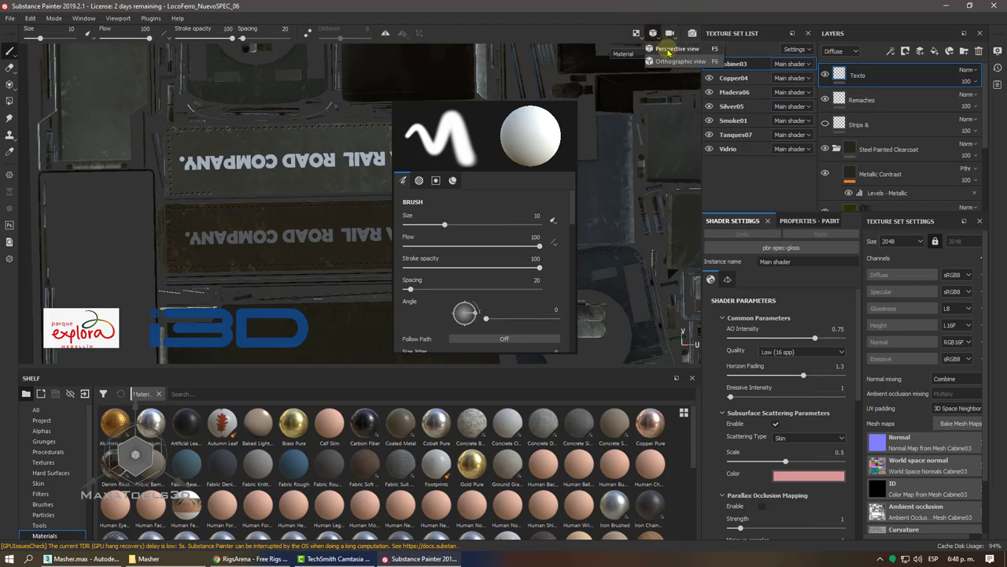
pyautogui.click(667, 49)
# - Try the 3D/2D split layout, then return the viewport to 3D only
pyautogui.click(637, 34)
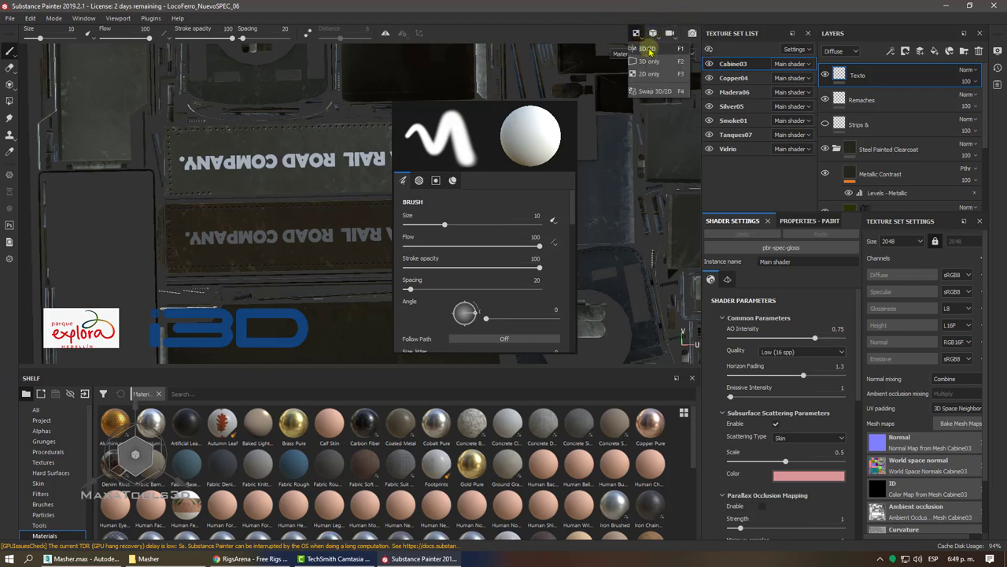
pyautogui.click(649, 52)
pyautogui.click(638, 33)
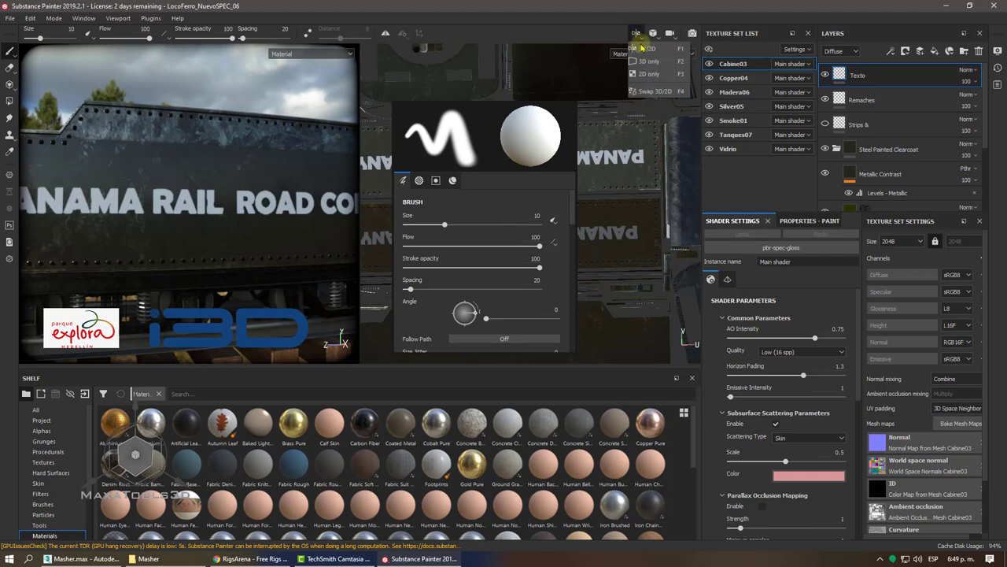
pyautogui.click(643, 62)
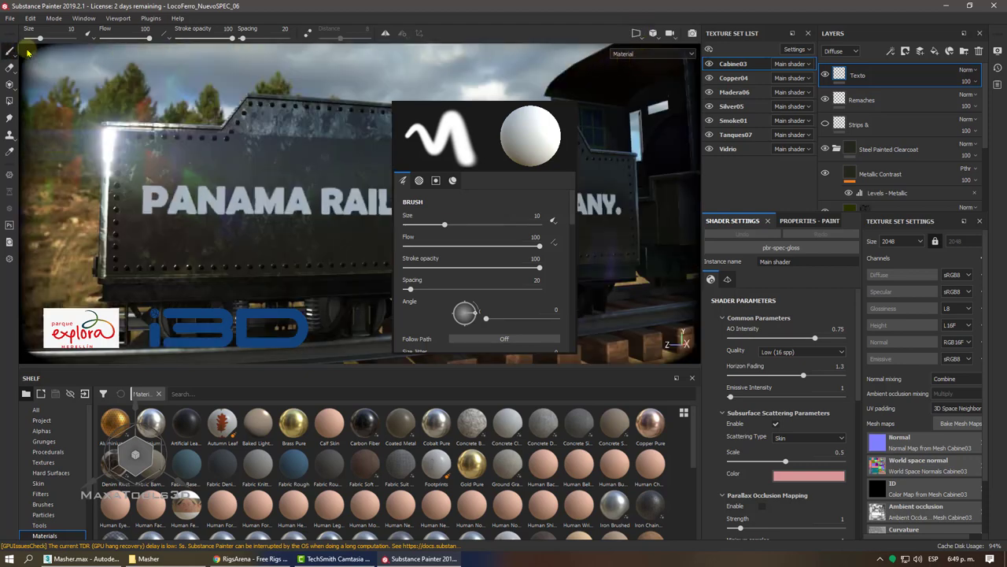
# - Set the brush size to 0.75 and paint a white scribble above RAIL ROAD
pyautogui.scroll(1, 277, 166)
pyautogui.keyDown('alt'); pyautogui.moveTo(277, 167); pyautogui.dragTo(292, 162); pyautogui.keyUp('alt')
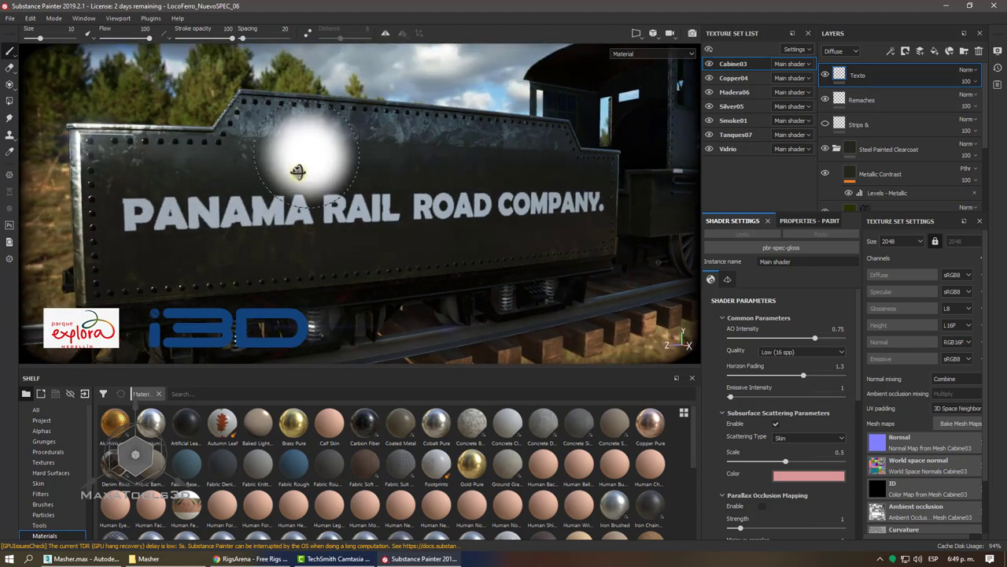
pyautogui.moveTo(28, 39); pyautogui.dragTo(72, 41)
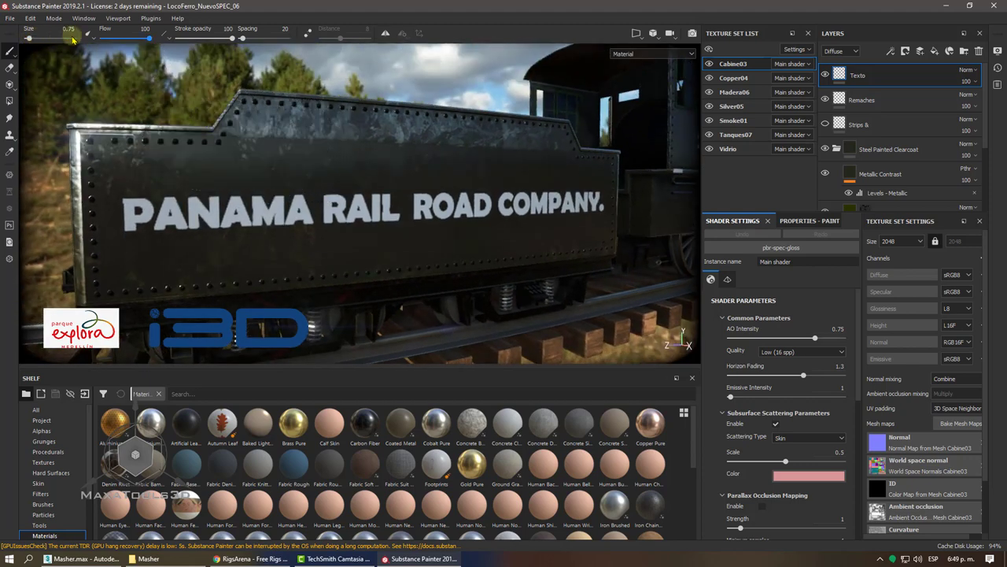
pyautogui.moveTo(315, 146)
pyautogui.mouseDown()
pyautogui.moveTo(411, 152)
pyautogui.moveTo(446, 170)
pyautogui.mouseUp()
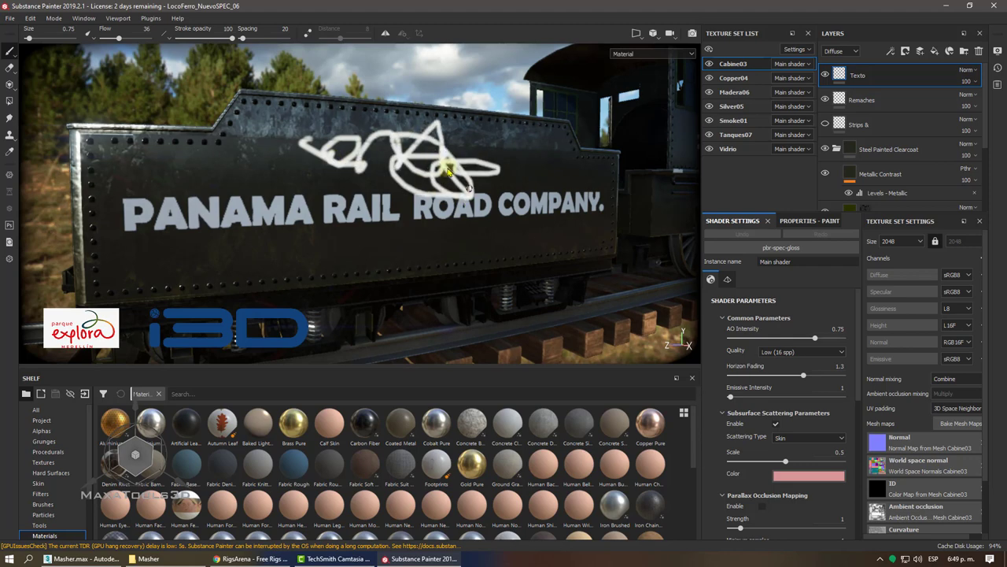
# - Toggle the Metallic Contrast and Steel Painted Clearcoat layers, then paint a white stroke through PANAMA
pyautogui.moveTo(220, 169)
pyautogui.keyDown('alt'); pyautogui.mouseDown()
pyautogui.moveTo(190, 140)
pyautogui.moveTo(179, 155)
pyautogui.mouseUp(); pyautogui.keyUp('alt')
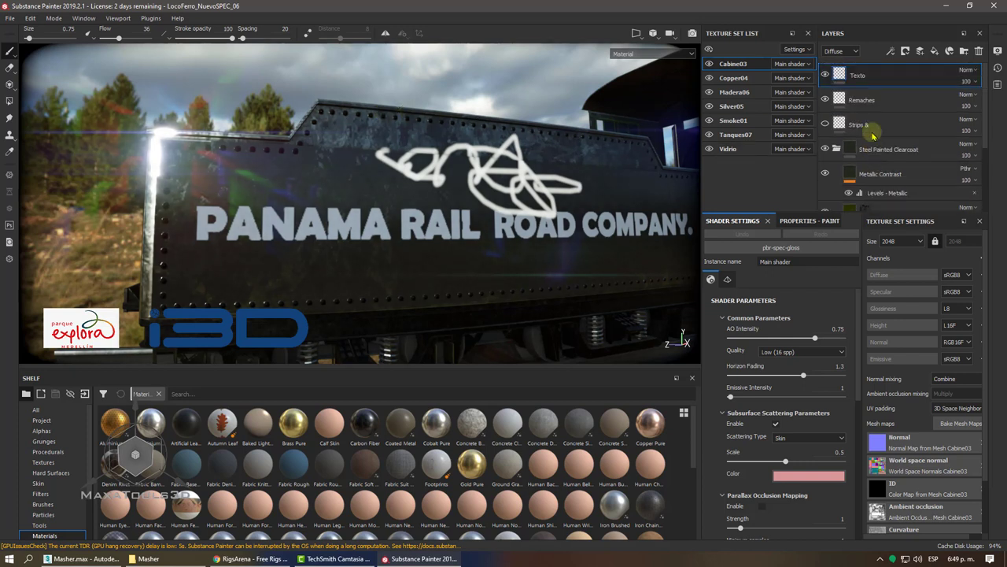
pyautogui.scroll(-2, 872, 136)
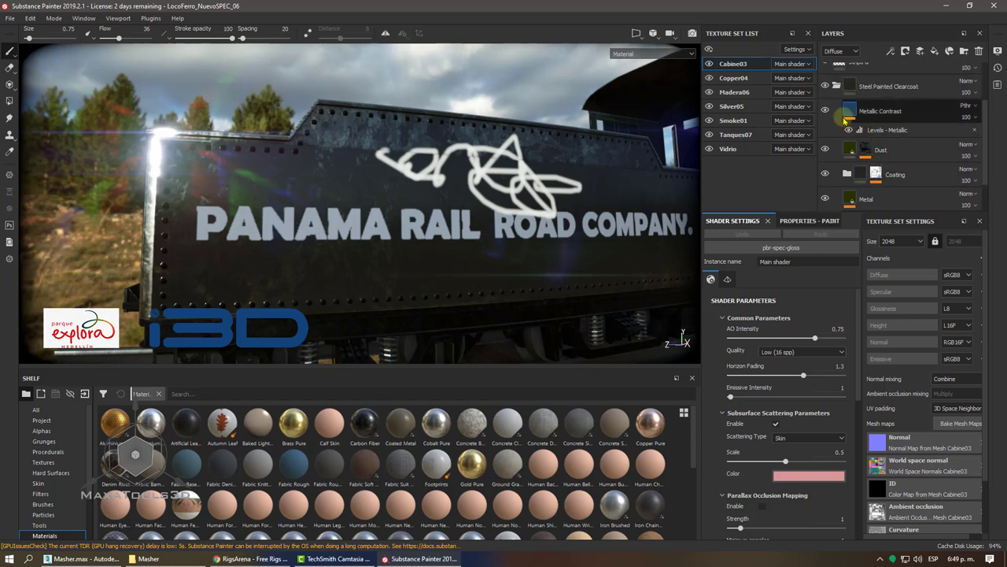
pyautogui.click(826, 111)
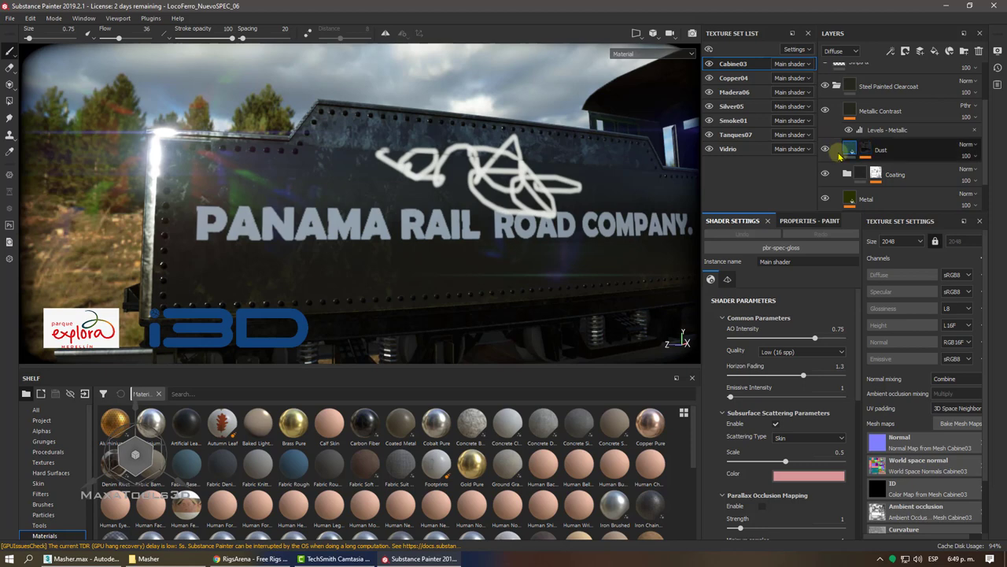
pyautogui.scroll(2, 841, 155)
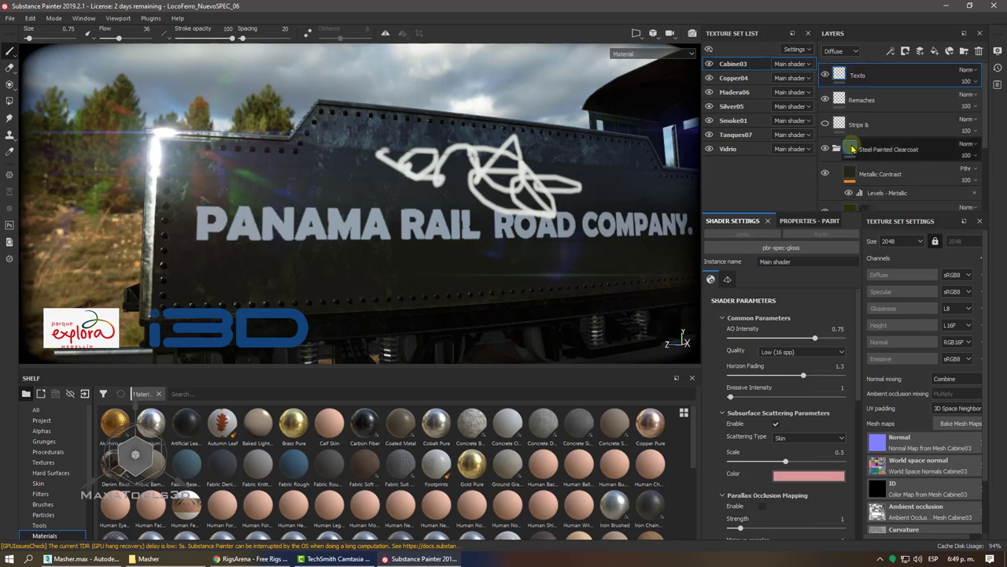
pyautogui.click(824, 148)
pyautogui.click(824, 149)
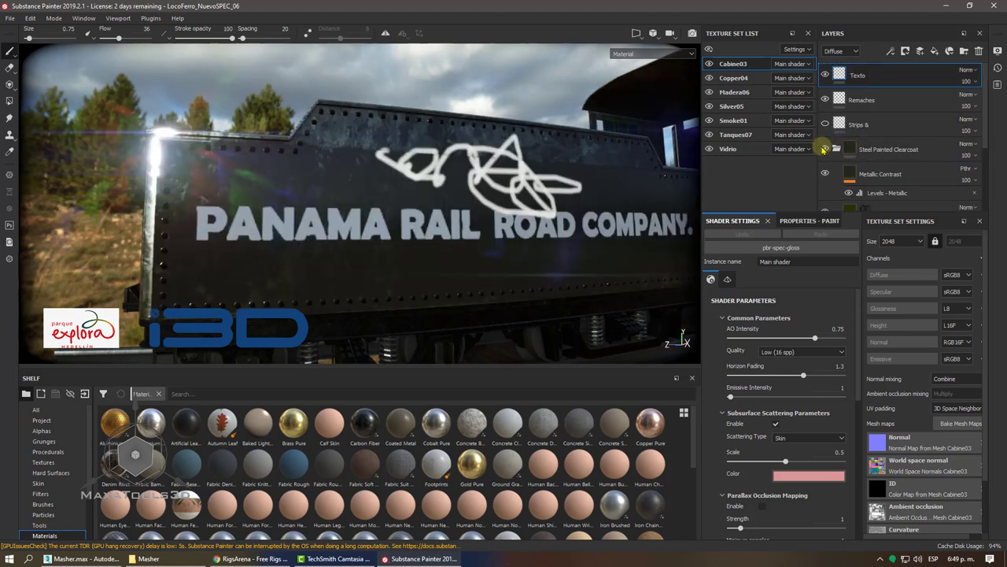
pyautogui.click(824, 149)
pyautogui.click(824, 149)
pyautogui.moveTo(275, 155); pyautogui.dragTo(265, 270)
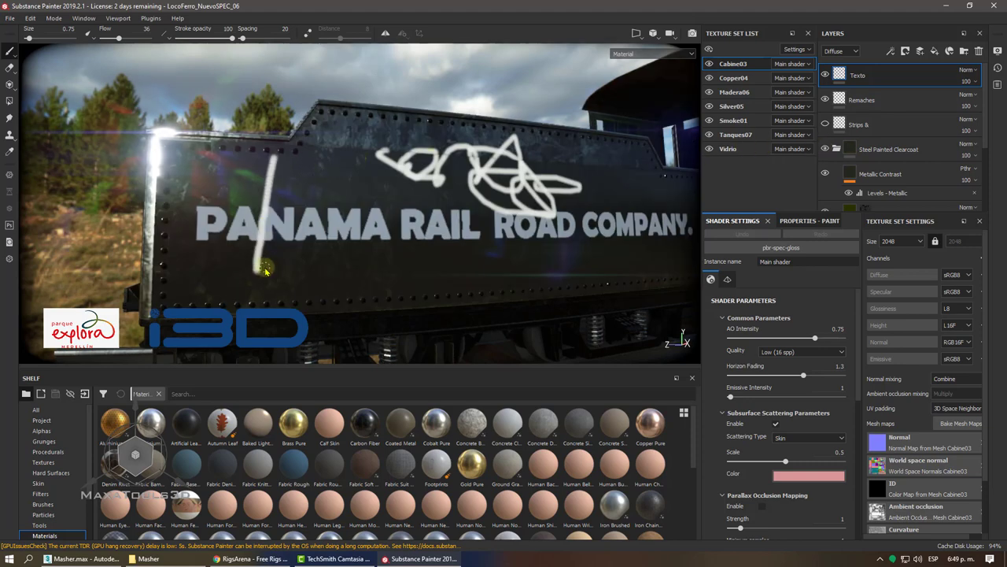
# - Switch to the 3D/UV split view and paint a looping white stroke below RAIL
pyautogui.click(636, 33)
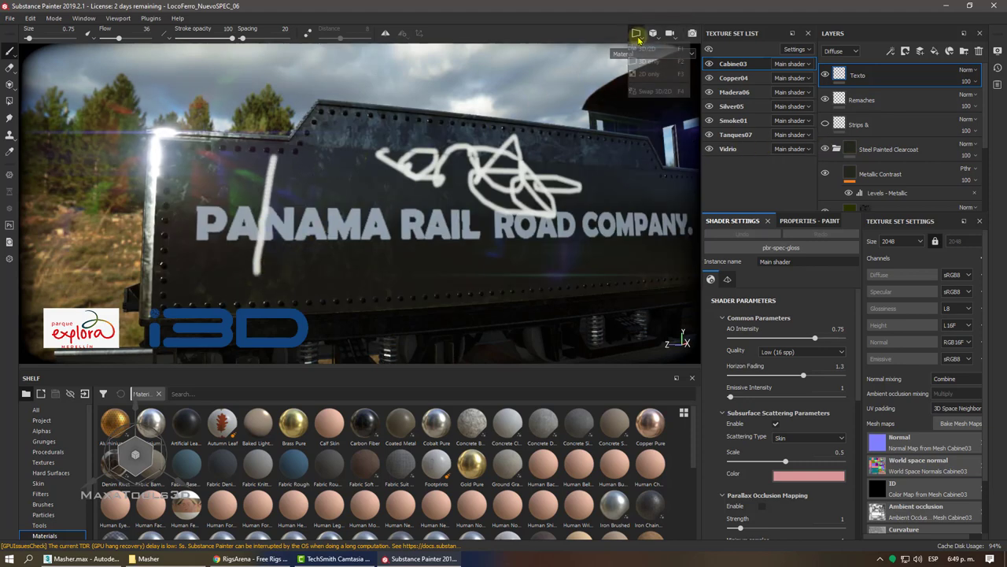
pyautogui.click(654, 50)
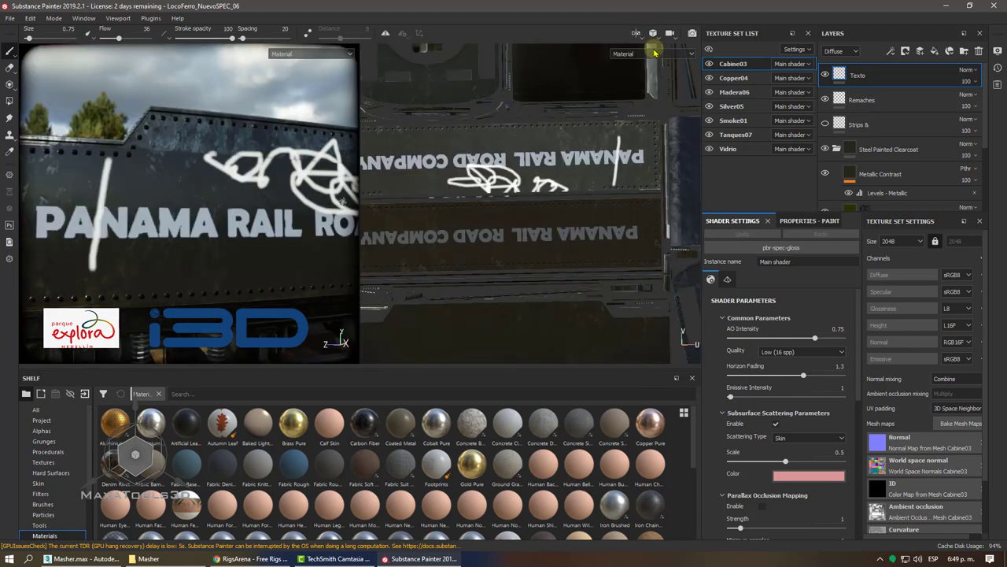
pyautogui.moveTo(232, 268)
pyautogui.mouseDown()
pyautogui.moveTo(285, 230)
pyautogui.moveTo(81, 238)
pyautogui.moveTo(257, 214)
pyautogui.moveTo(251, 230)
pyautogui.mouseUp()
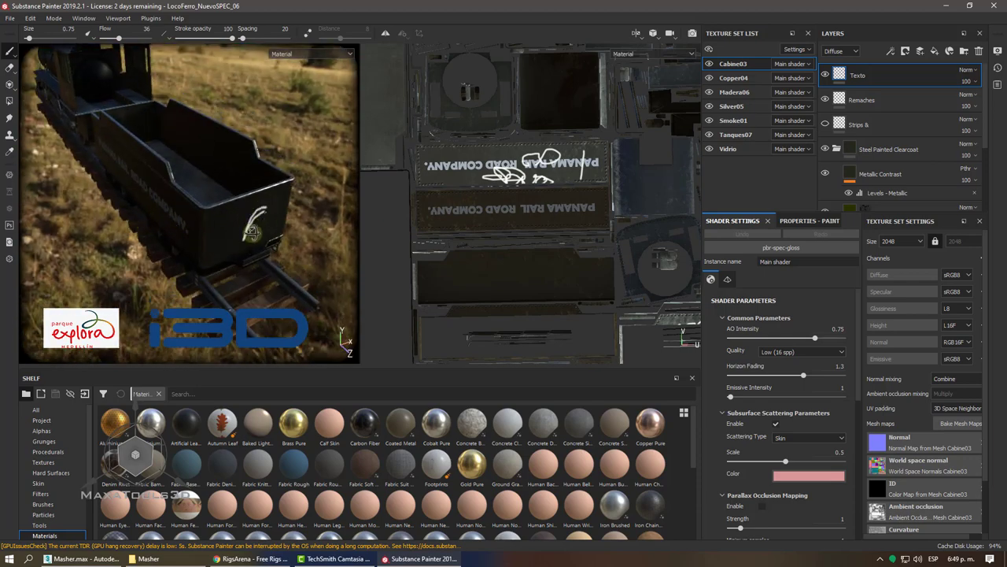
# - Paint a white loop around the wagon's emblem and close the project
pyautogui.scroll(-2, 604, 195)
pyautogui.scroll(-1, 604, 195)
pyautogui.scroll(-1, 604, 195)
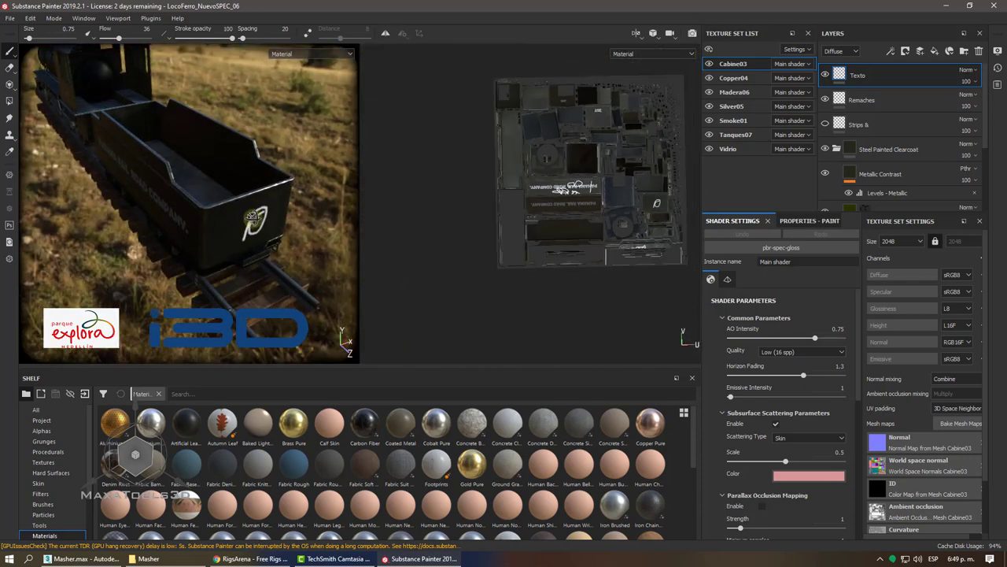
pyautogui.scroll(-1, 605, 195)
pyautogui.scroll(2, 669, 206)
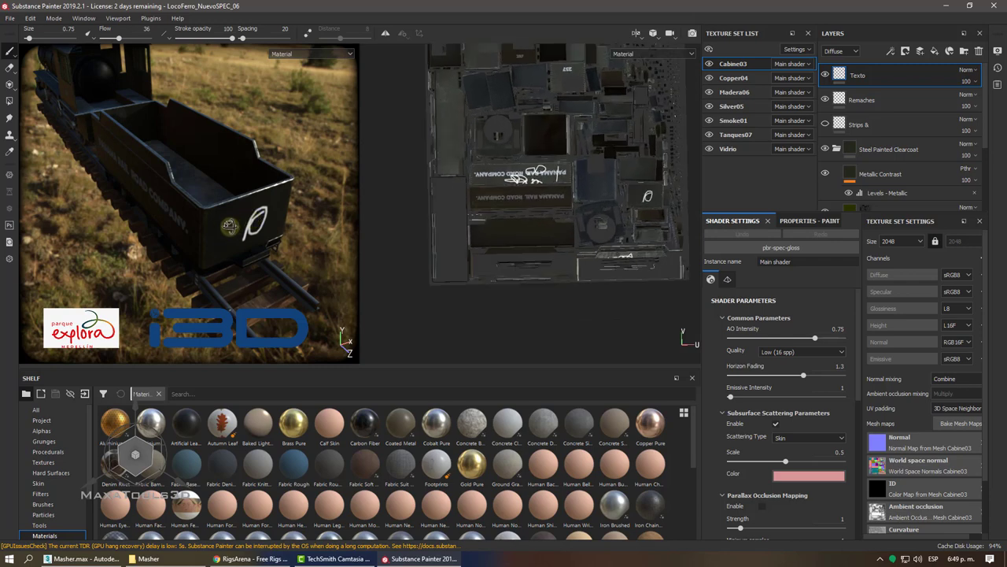
pyautogui.moveTo(228, 226)
pyautogui.mouseDown()
pyautogui.moveTo(244, 226)
pyautogui.moveTo(225, 195)
pyautogui.moveTo(98, 189)
pyautogui.mouseUp()
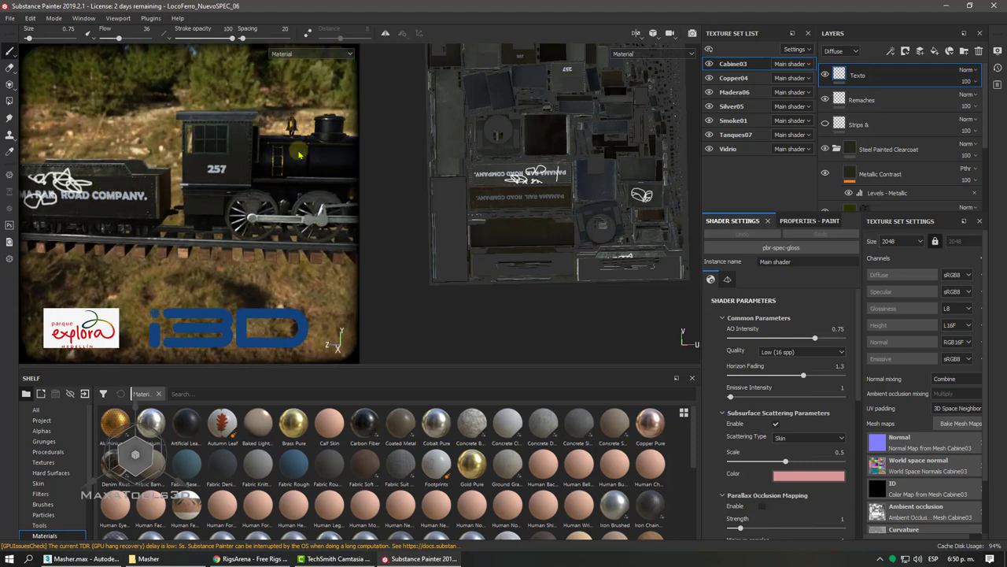
pyautogui.click(997, 8)
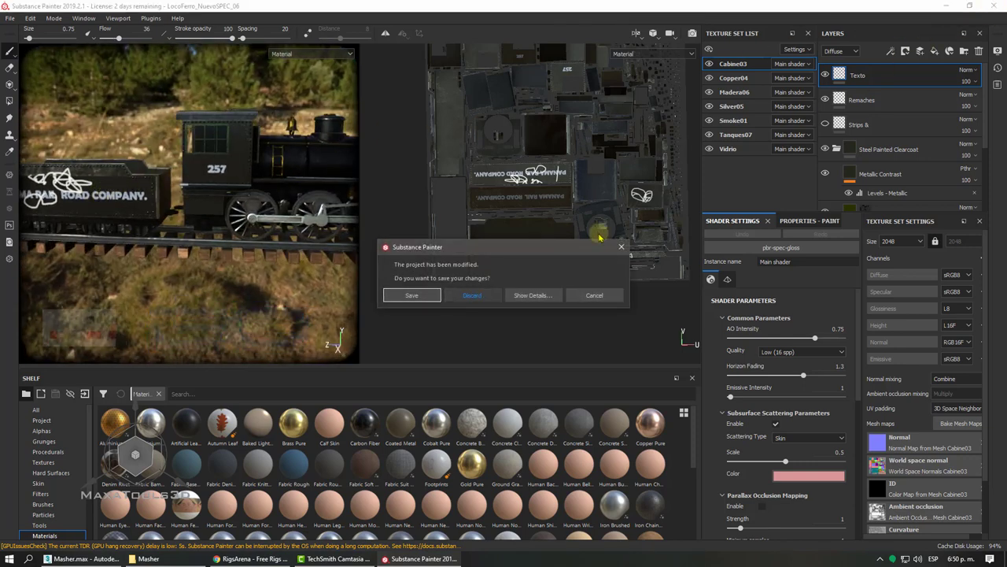
# - Discard the unsaved Painter changes and close Edit UVWs and the Slate Material Editor
pyautogui.click(482, 295)
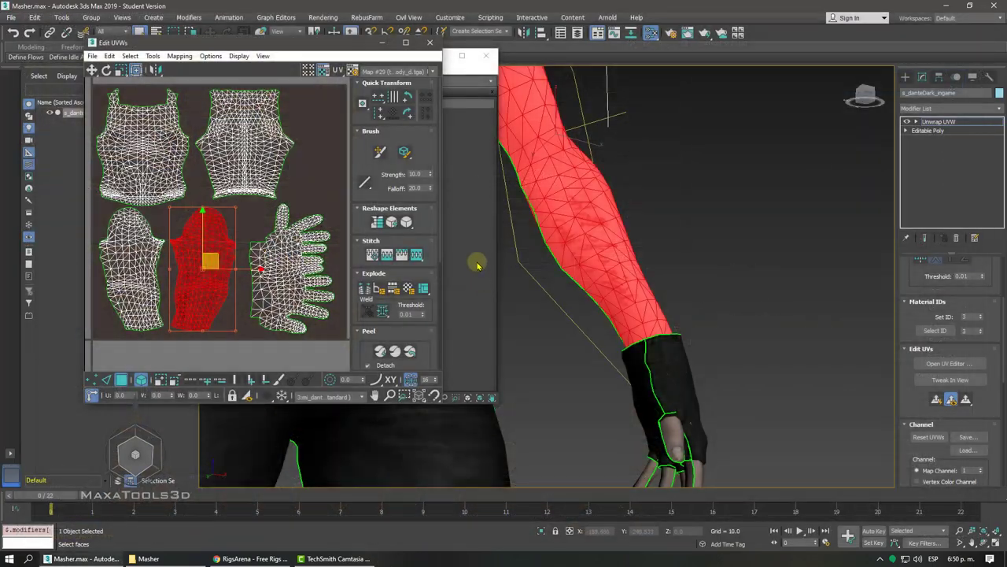
pyautogui.click(429, 44)
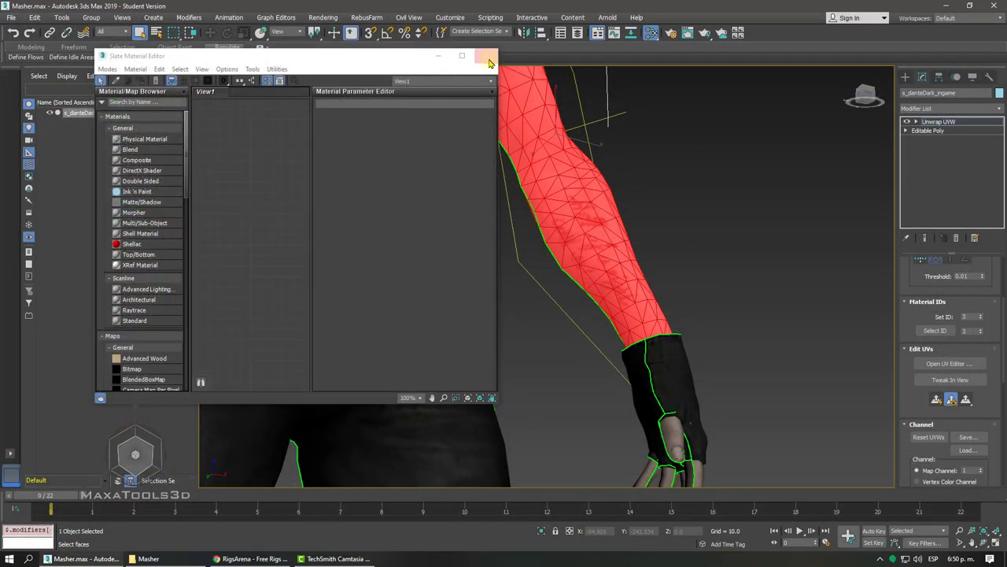
pyautogui.click(489, 62)
# - Exit the Unwrap UVW face level, deselect the character, and switch to RigsArena in Chrome
pyautogui.scroll(-4, 535, 63)
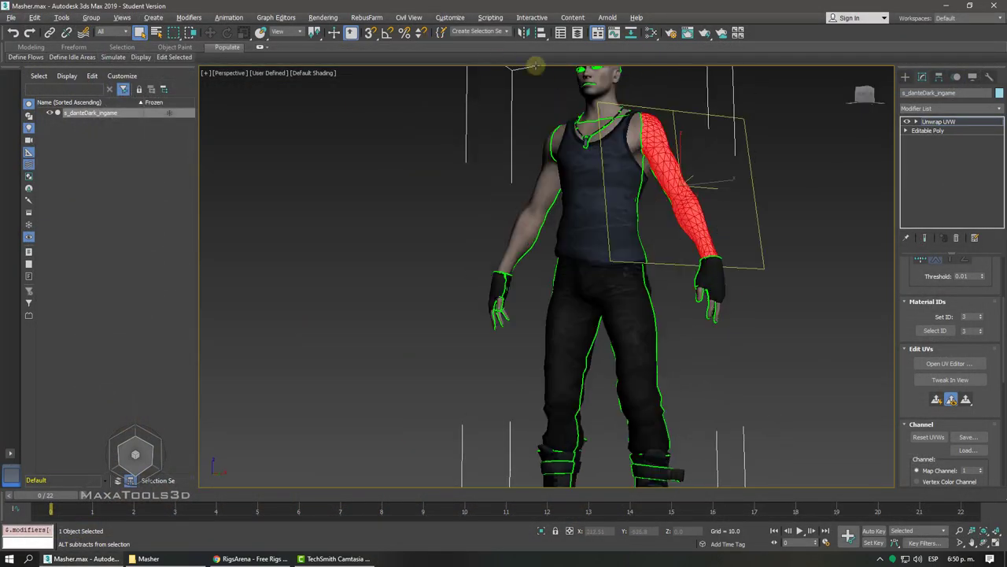
pyautogui.click(918, 123)
pyautogui.click(806, 175)
pyautogui.scroll(-3, 807, 177)
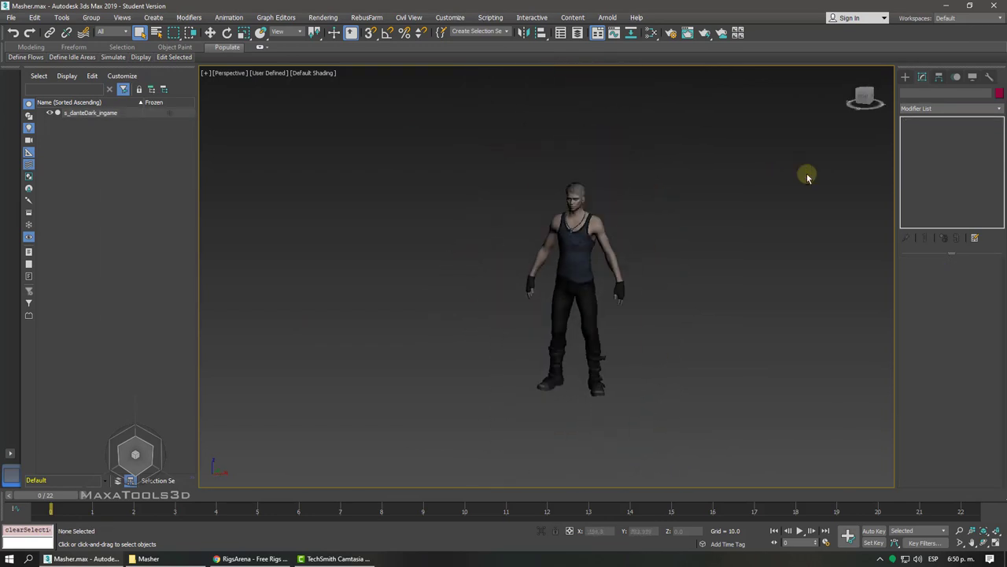
pyautogui.scroll(1, 807, 177)
pyautogui.scroll(2, 807, 177)
pyautogui.scroll(2, 807, 177)
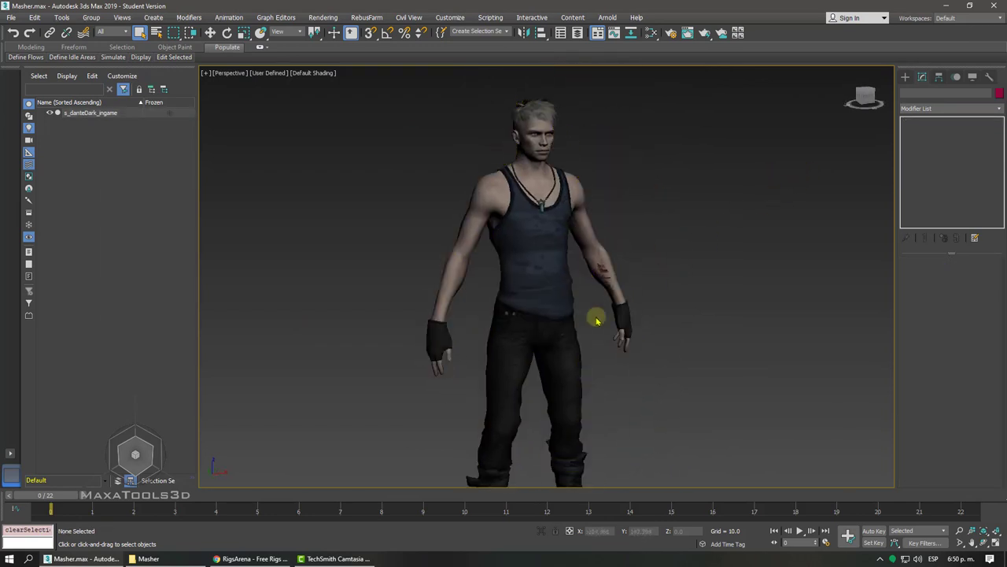
pyautogui.click(246, 558)
# - Scroll down the RigsArena blog to the Masher Rig 3ds Max post and its download link
pyautogui.scroll(-3, 417, 354)
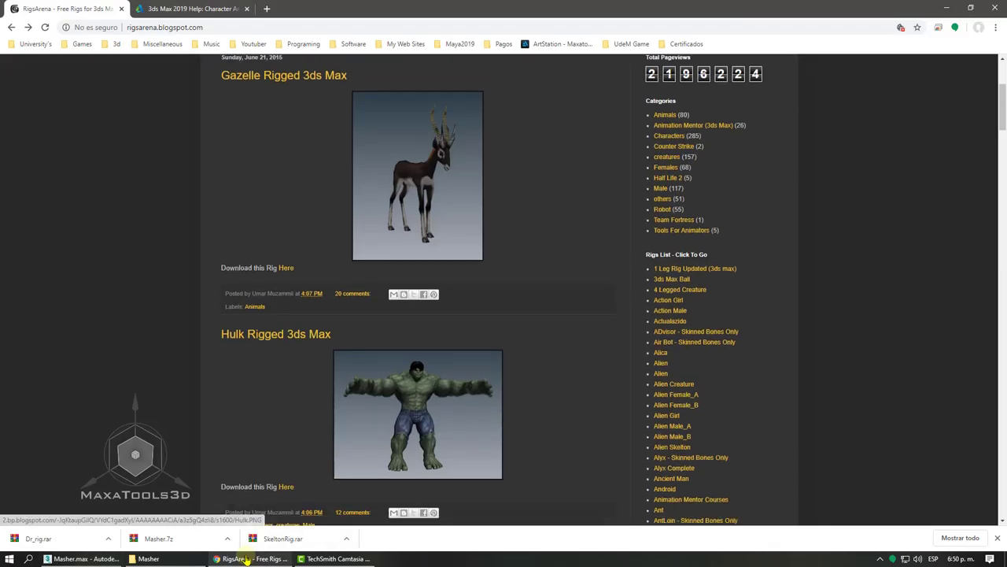
pyautogui.scroll(-2, 248, 472)
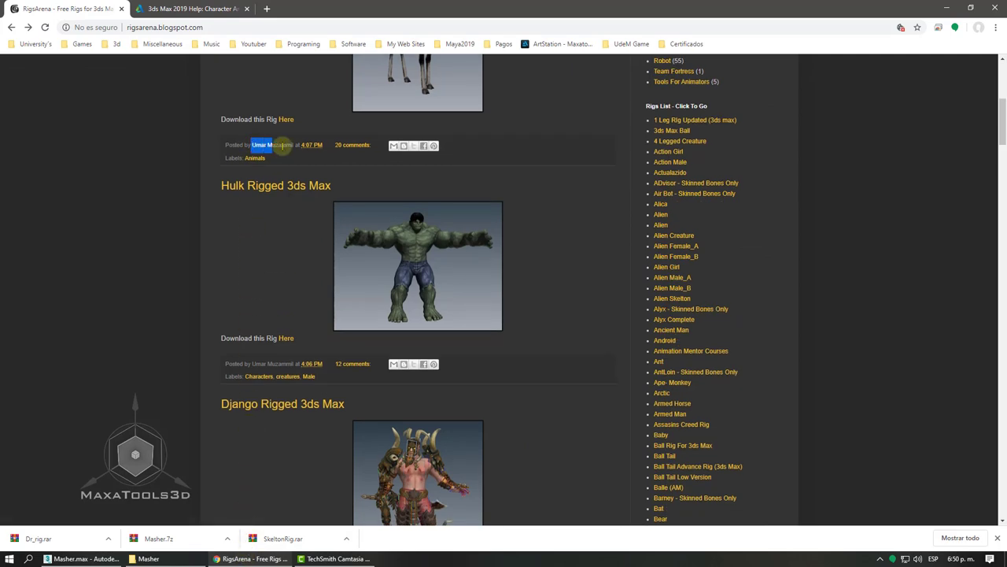
pyautogui.scroll(-3, 315, 158)
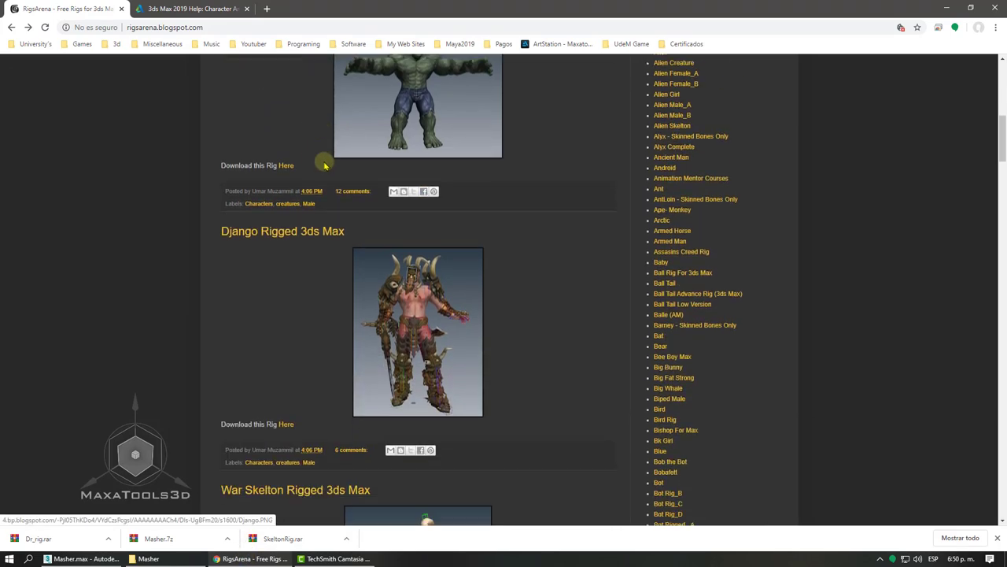
pyautogui.scroll(-1, 429, 235)
pyautogui.scroll(-4, 429, 234)
pyautogui.scroll(-5, 429, 234)
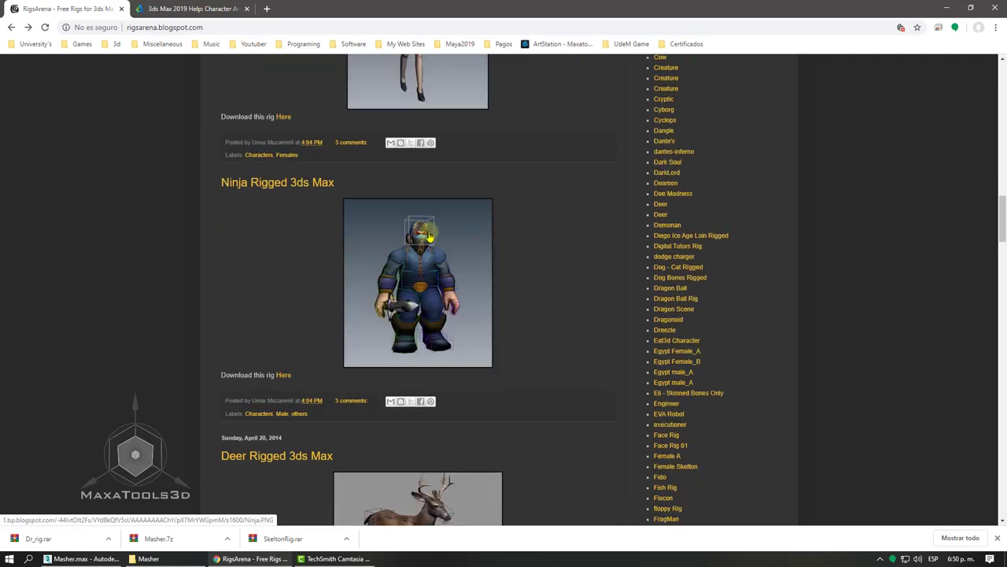
pyautogui.scroll(-5, 429, 235)
pyautogui.scroll(-5, 429, 234)
pyautogui.scroll(-5, 429, 235)
pyautogui.scroll(-4, 429, 234)
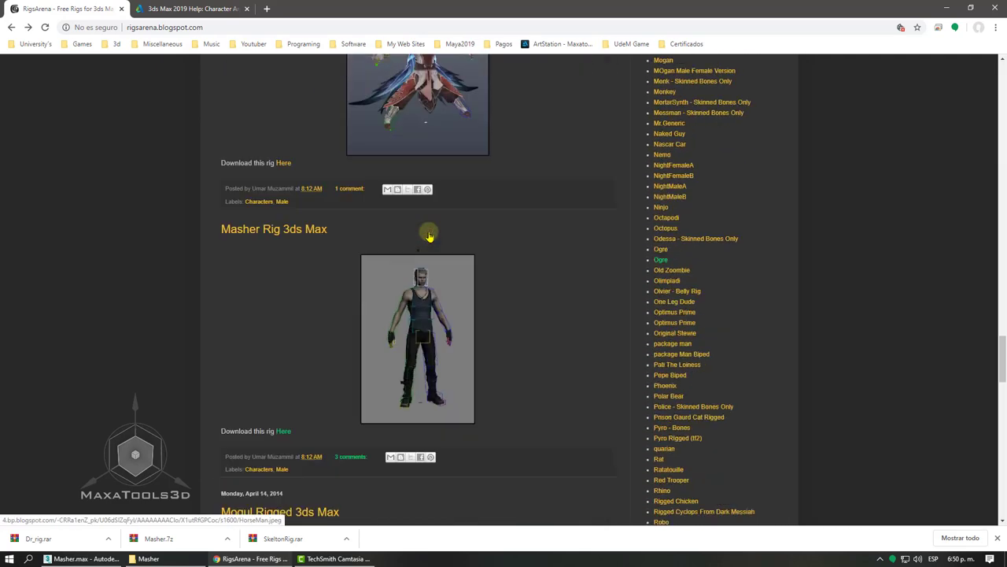
pyautogui.scroll(-2, 429, 234)
pyautogui.scroll(1, 429, 234)
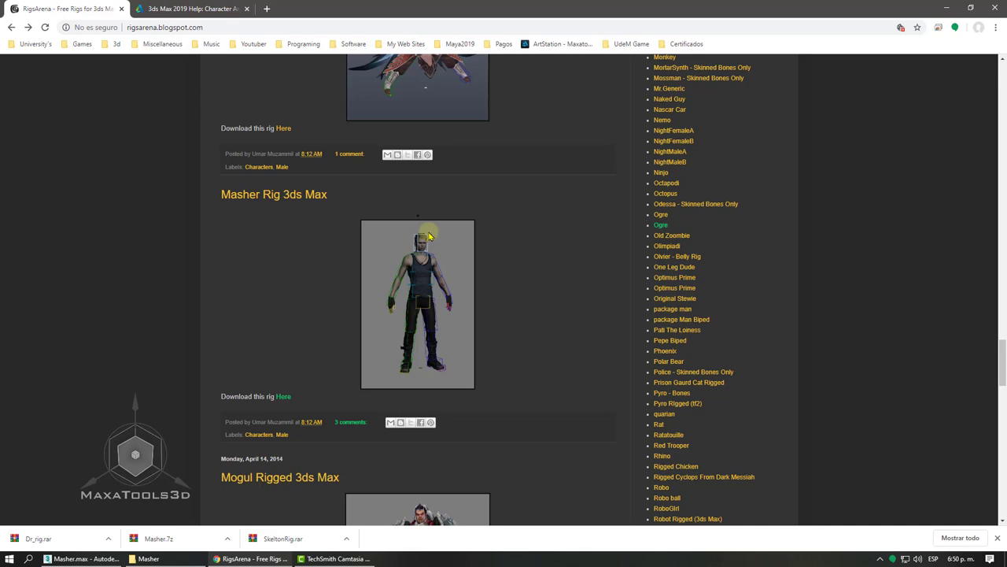
# - Return to 3ds Max, view the Masher character from the front, and select it with Move
pyautogui.click(948, 7)
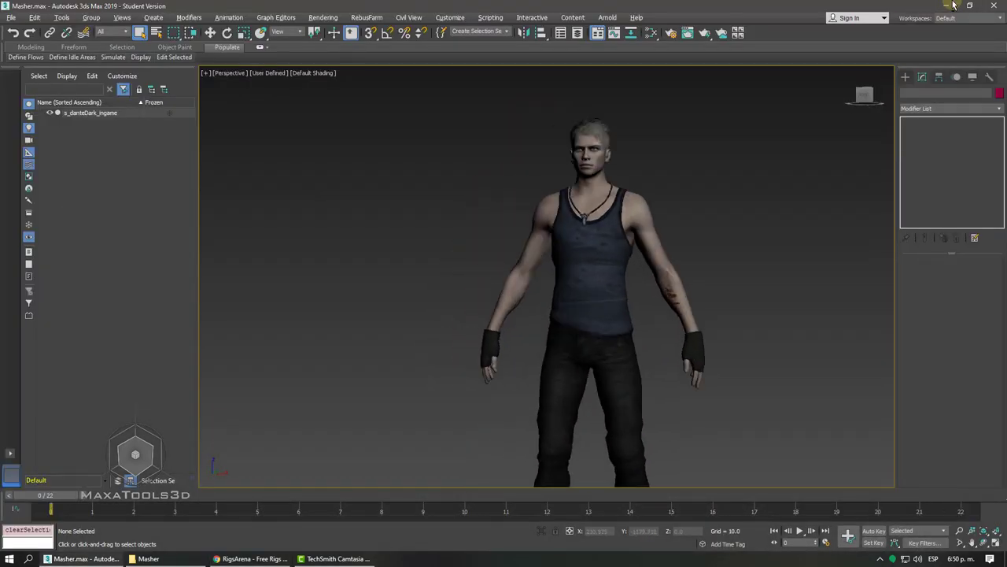
pyautogui.press('g')
pyautogui.press('f')
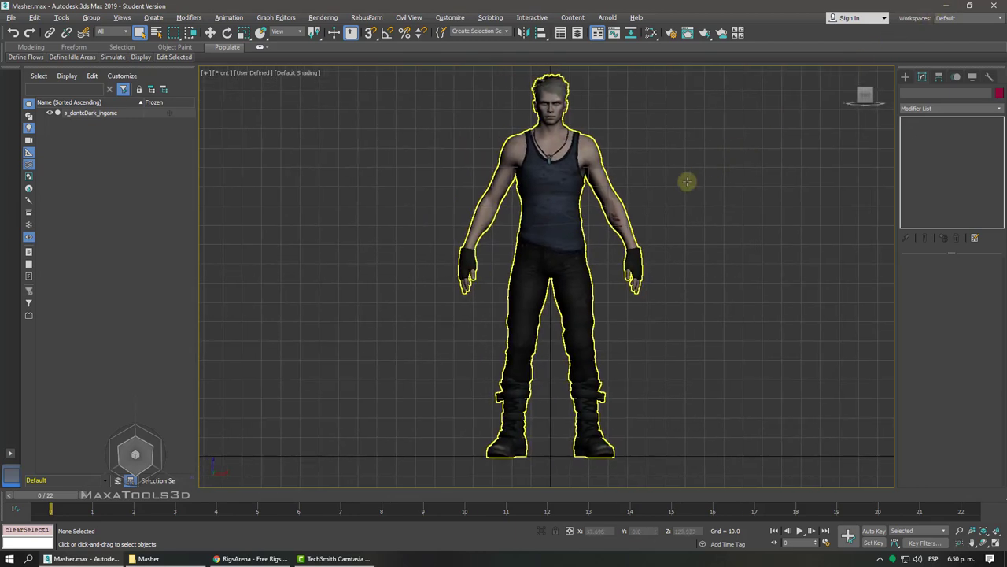
pyautogui.moveTo(685, 186); pyautogui.dragTo(637, 214)
pyautogui.click(505, 329)
pyautogui.rightClick(834, 158)
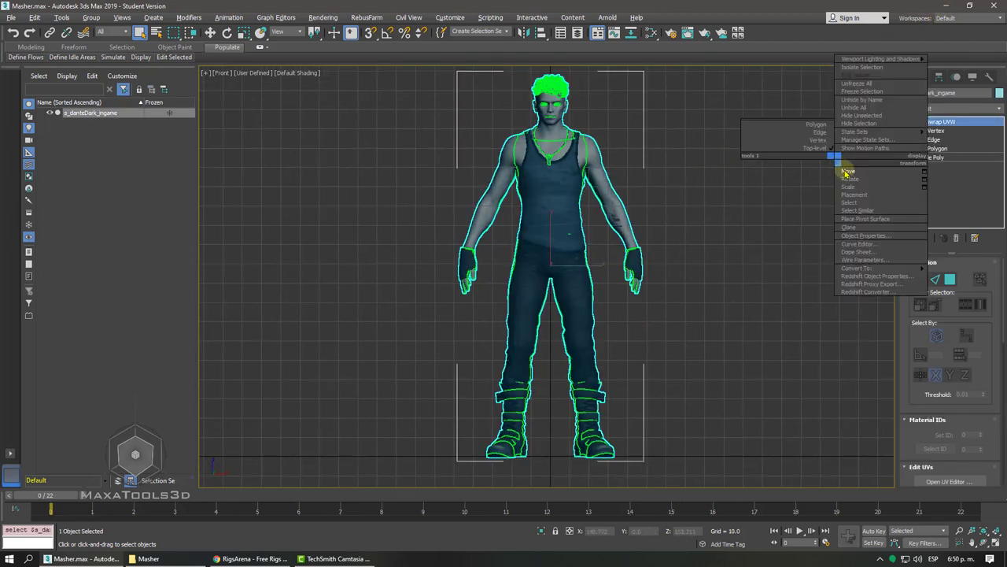
pyautogui.click(847, 171)
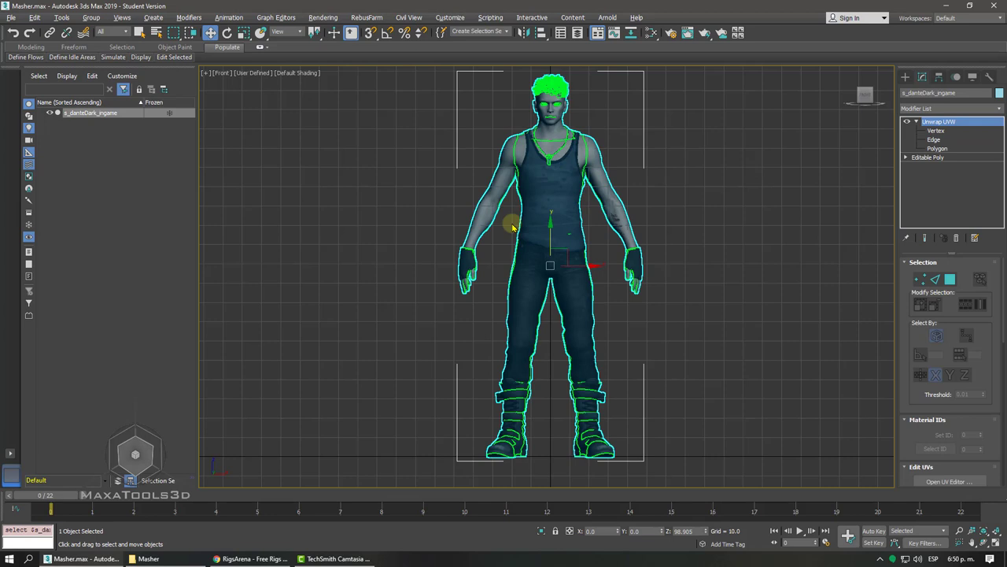
pyautogui.moveTo(511, 228); pyautogui.dragTo(486, 223, button='middle')
# - Check in Units Setup that one system unit equals 1.0 Inches, leaving it unchanged
pyautogui.click(450, 17)
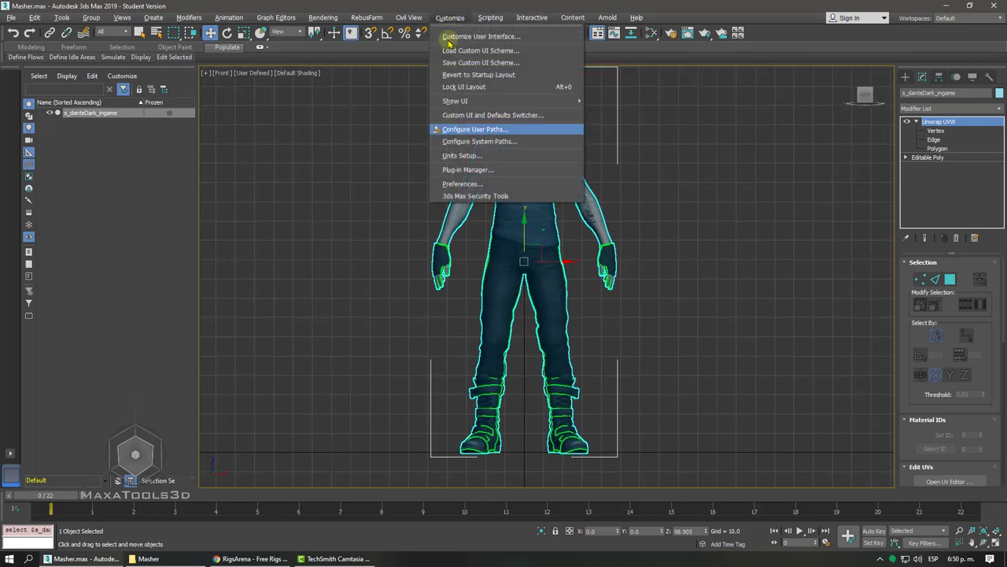
pyautogui.click(463, 155)
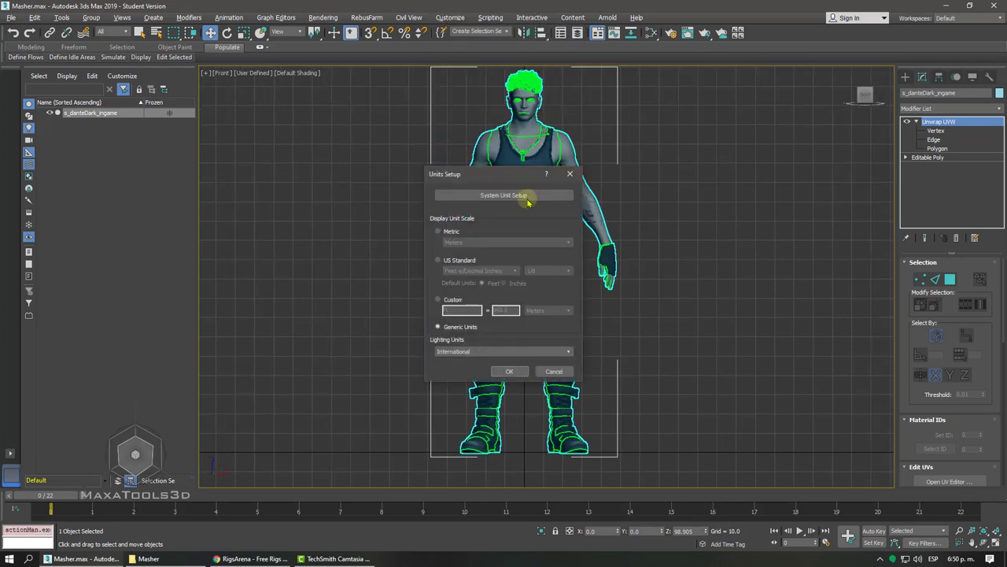
pyautogui.click(528, 203)
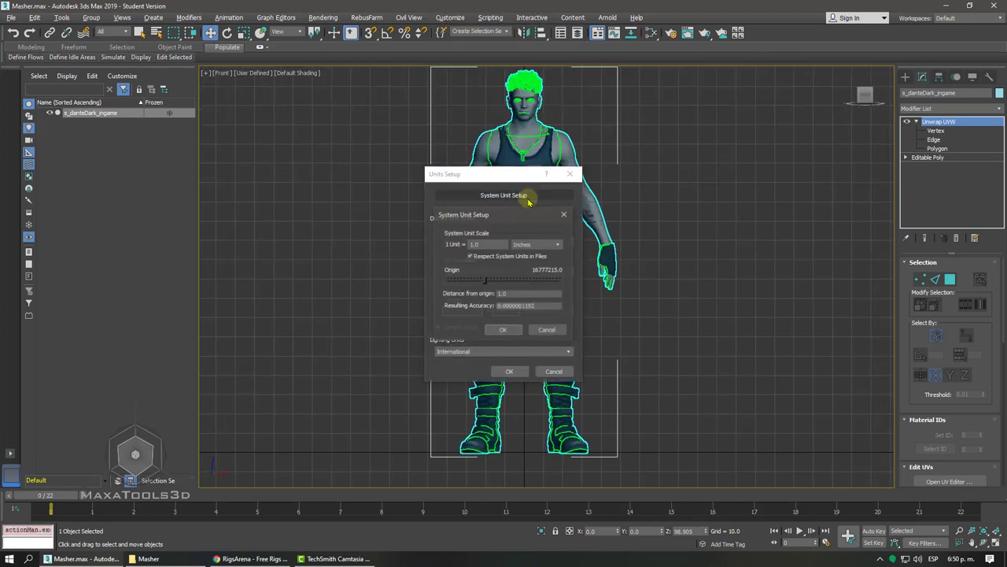
pyautogui.click(548, 329)
pyautogui.click(554, 370)
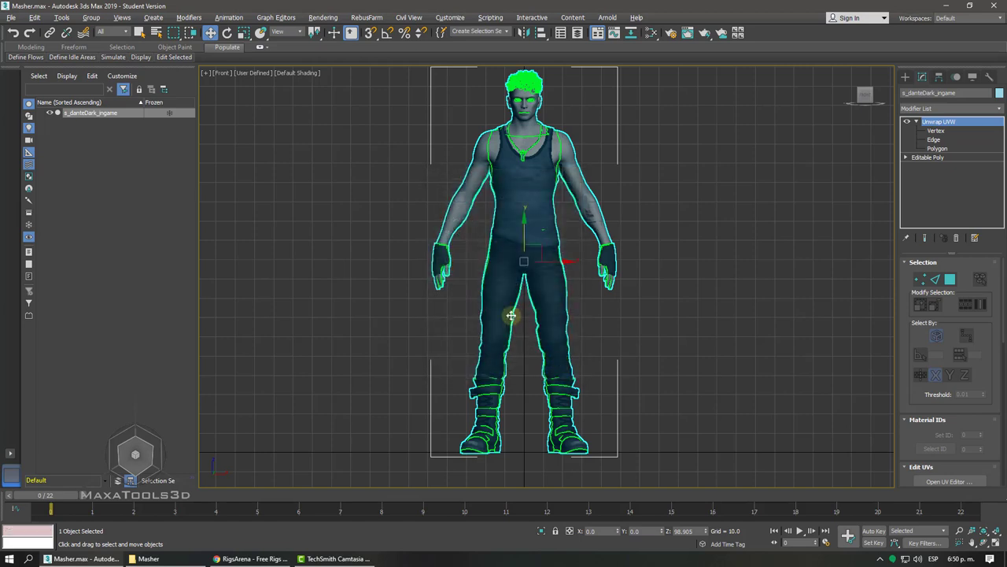
# - Reselect the whole character and start File > Save As
pyautogui.click(347, 134)
pyautogui.scroll(-3, 354, 125)
pyautogui.moveTo(398, 92); pyautogui.dragTo(653, 418)
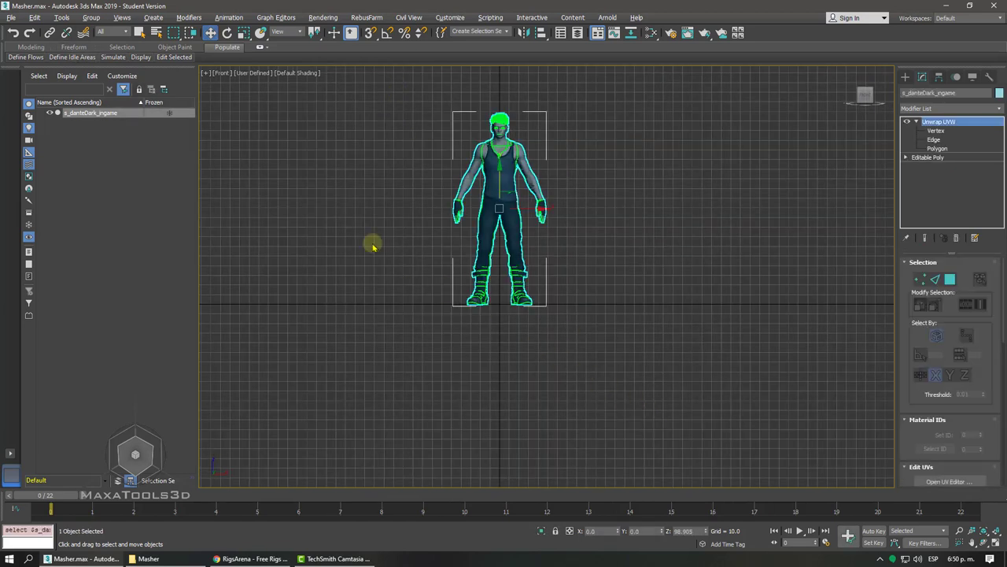
pyautogui.click(11, 17)
pyautogui.click(33, 112)
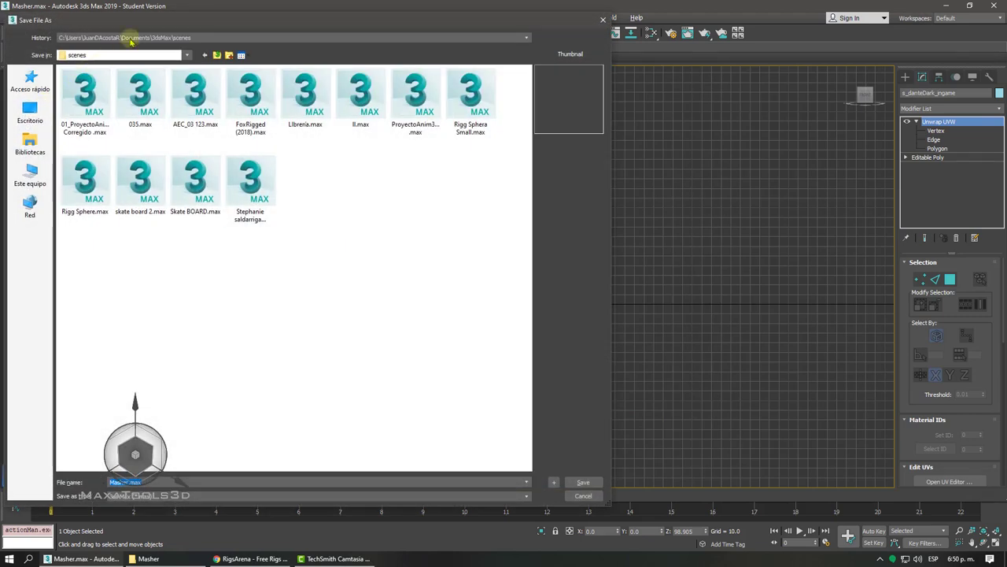
# - Save the scene as Masher_01.max in the Masher folder under Archivos 3d
pyautogui.click(130, 37)
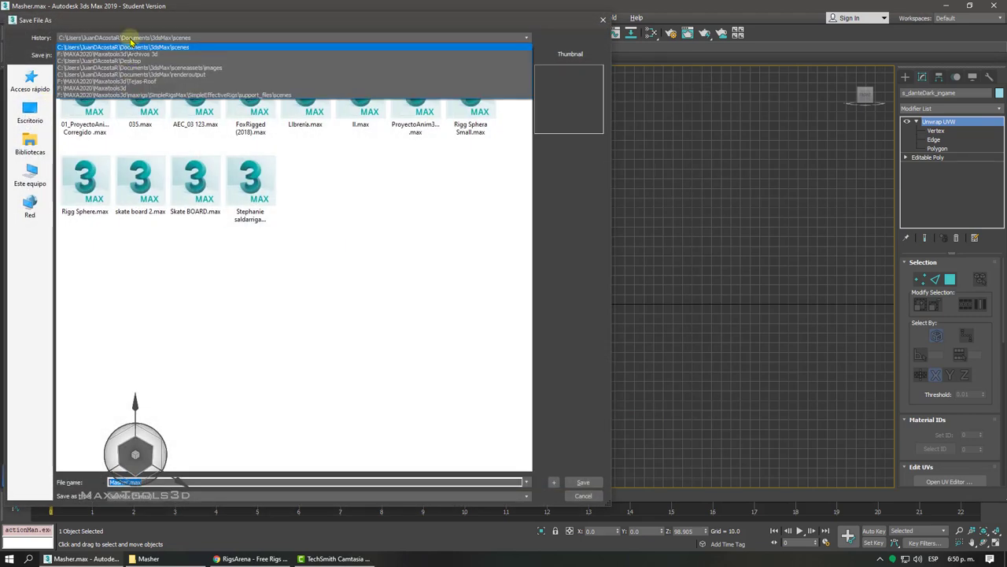
pyautogui.click(134, 53)
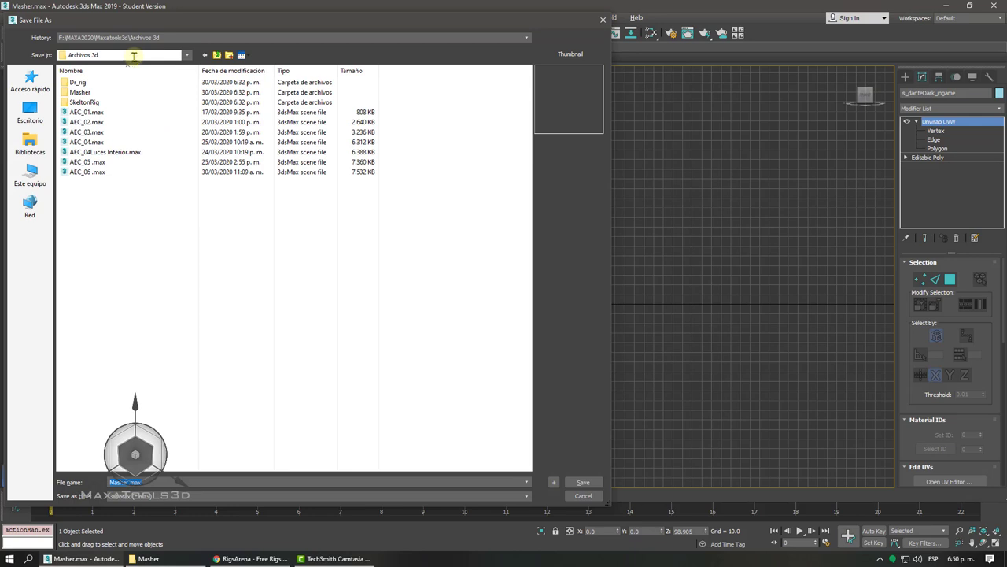
pyautogui.click(80, 92)
pyautogui.click(85, 92)
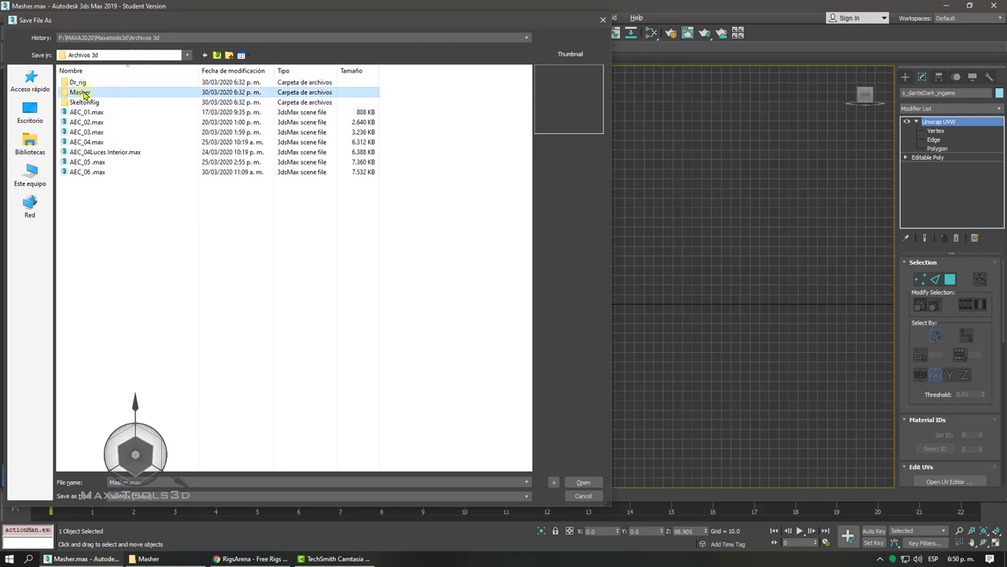
pyautogui.click(77, 95)
pyautogui.write('r')
pyautogui.doubleClick(68, 95)
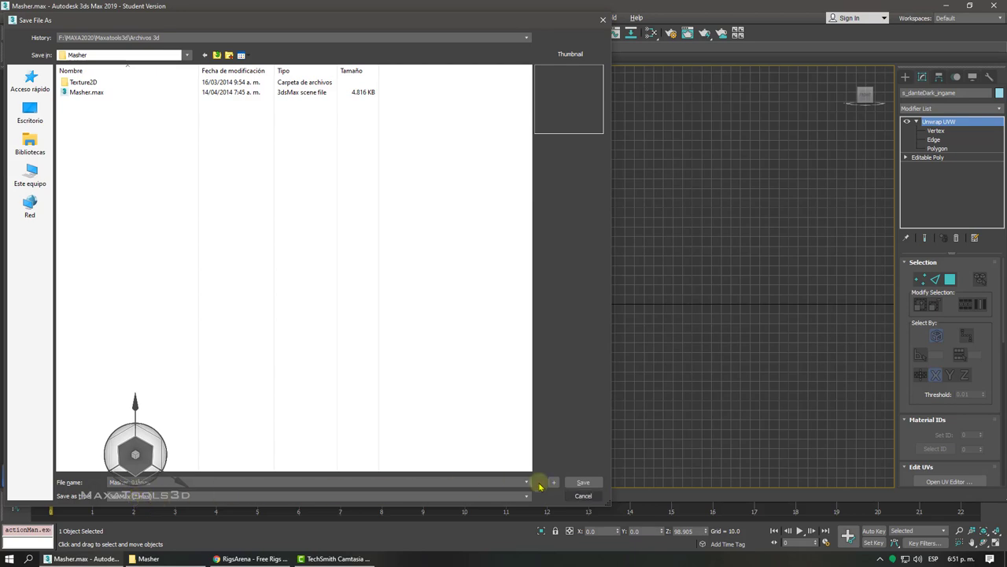
pyautogui.click(583, 481)
# - Reset 3ds Max to an empty Untitled scene
pyautogui.click(13, 16)
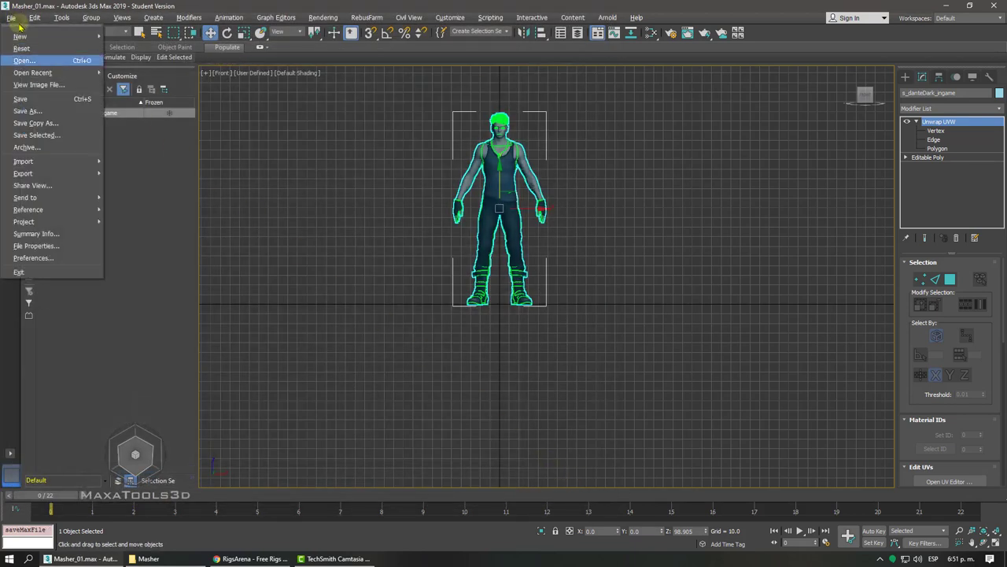
pyautogui.click(32, 43)
pyautogui.click(474, 298)
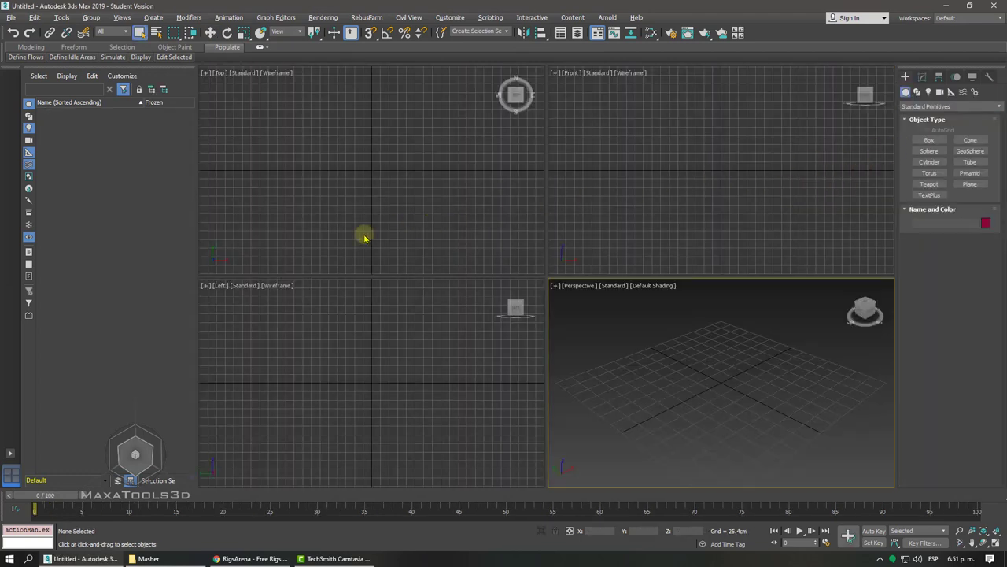
# - Set the system unit scale to Centimeters
pyautogui.click(450, 17)
pyautogui.click(460, 156)
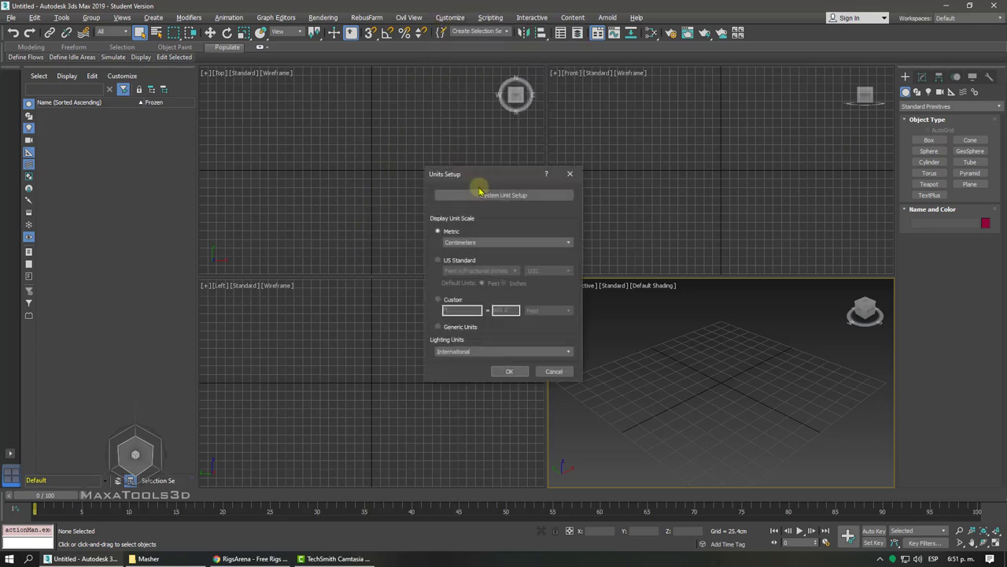
pyautogui.click(486, 197)
pyautogui.click(536, 244)
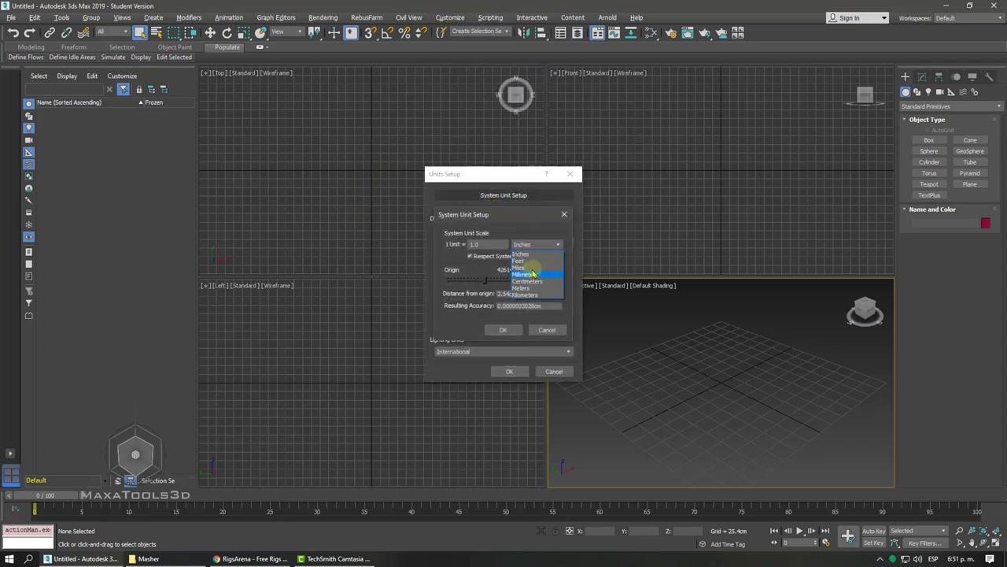
pyautogui.click(538, 282)
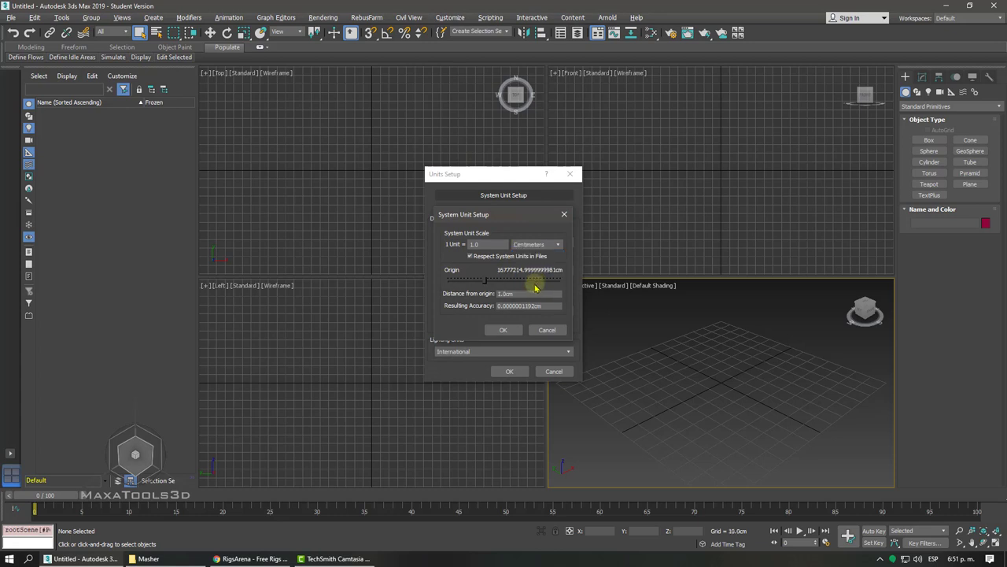
pyautogui.click(505, 330)
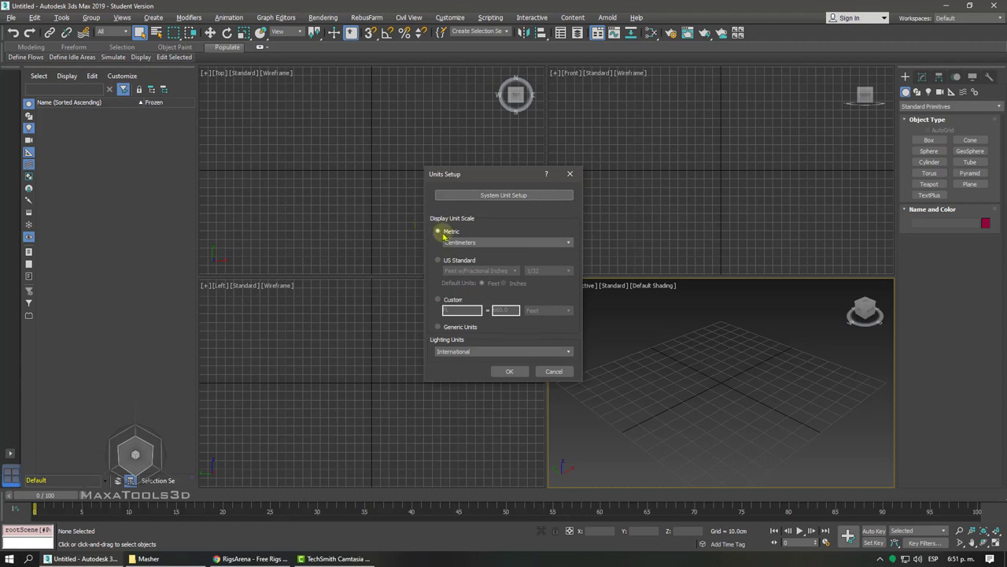
# - Set the metric display units to Meters and apply the unit settings
pyautogui.click(458, 243)
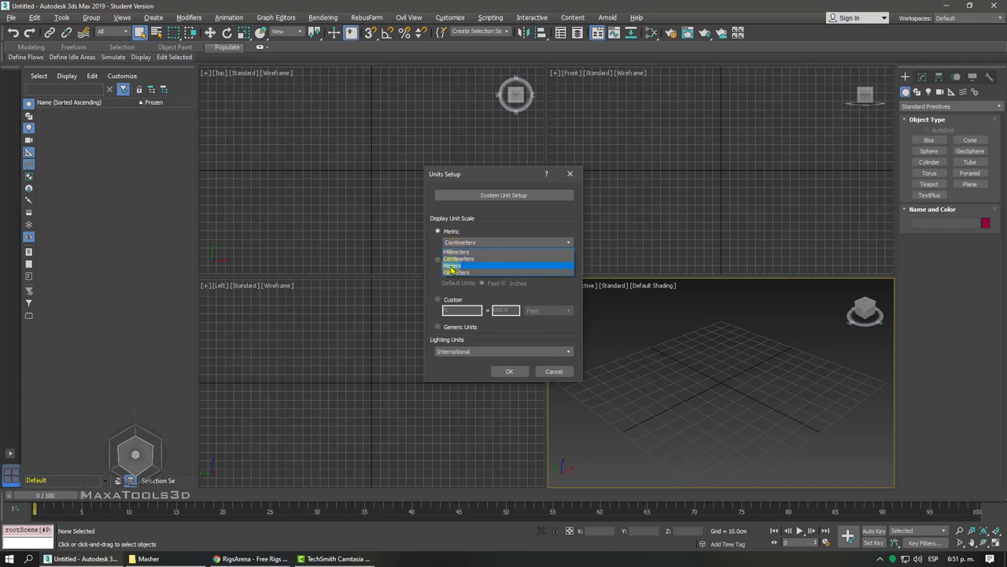
pyautogui.click(452, 267)
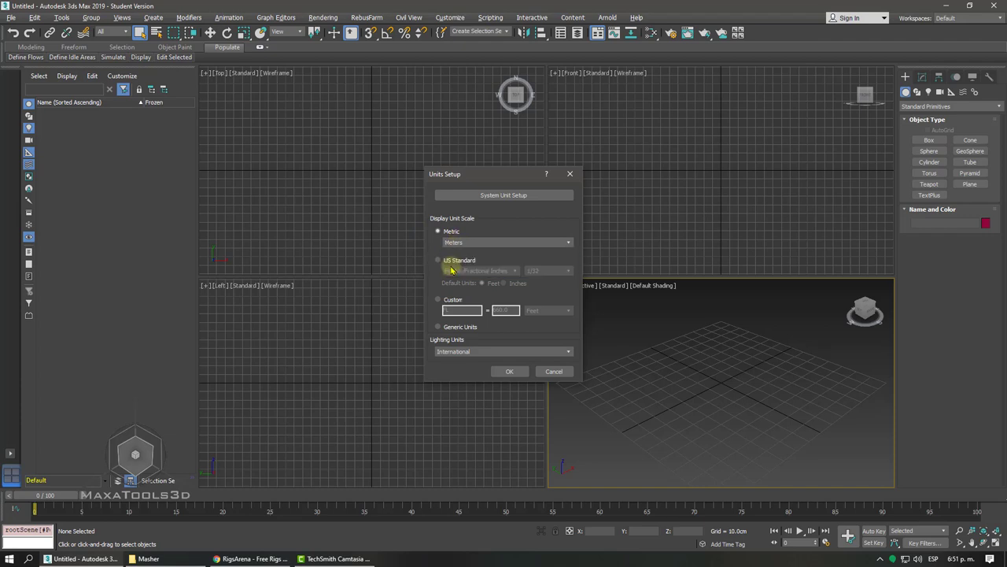
pyautogui.click(508, 373)
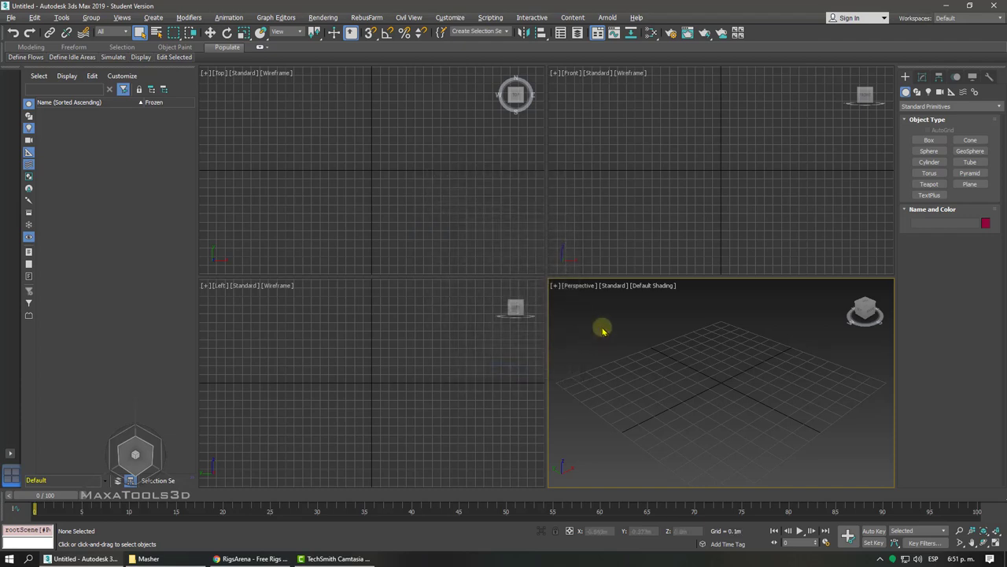
pyautogui.click(642, 177)
pyautogui.click(446, 153)
pyautogui.click(528, 330)
# - Draw a first box in the Perspective view, then delete it
pyautogui.click(647, 370)
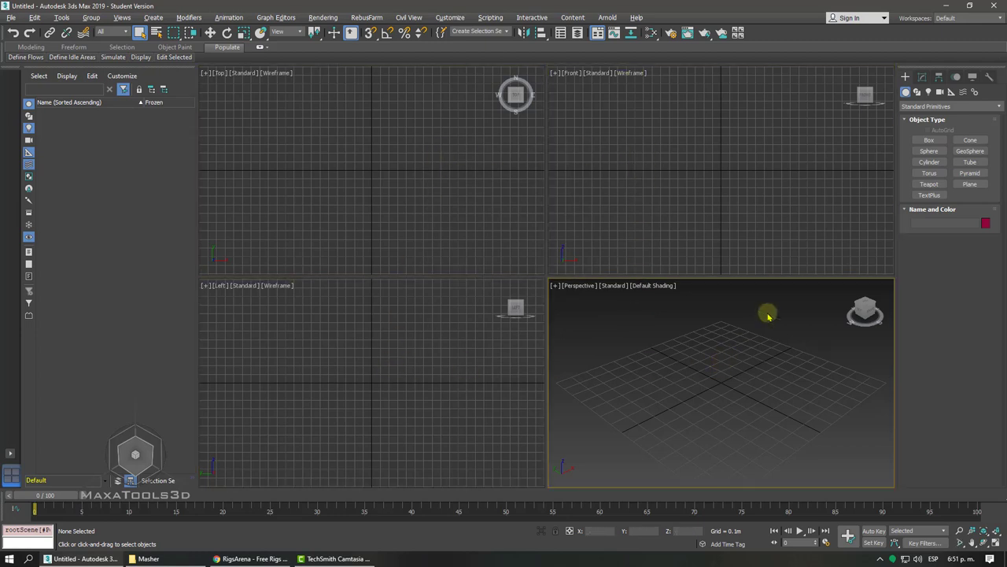
pyautogui.click(929, 140)
pyautogui.click(733, 346)
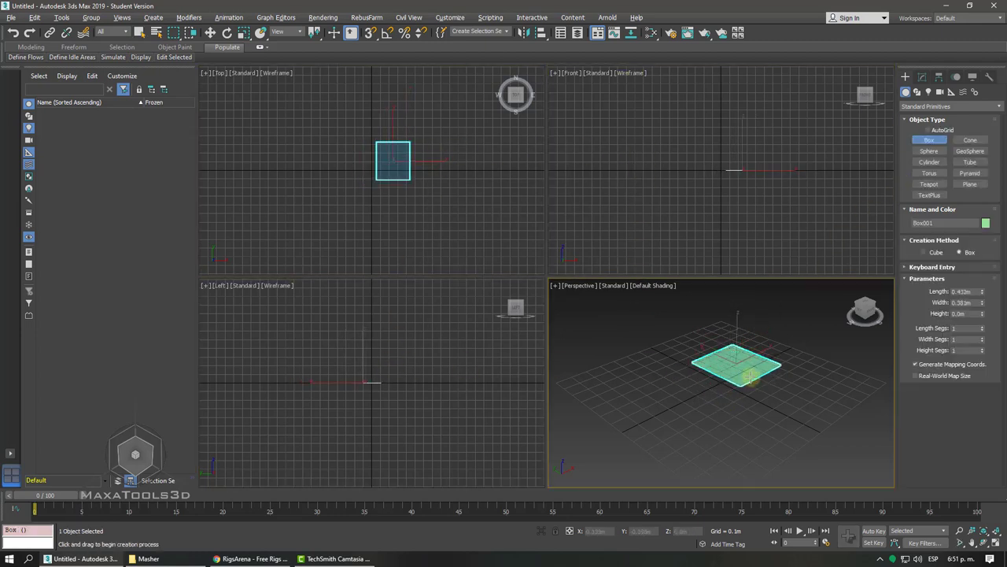
pyautogui.moveTo(727, 404); pyautogui.dragTo(745, 372)
pyautogui.click(777, 217)
pyautogui.rightClick(742, 359)
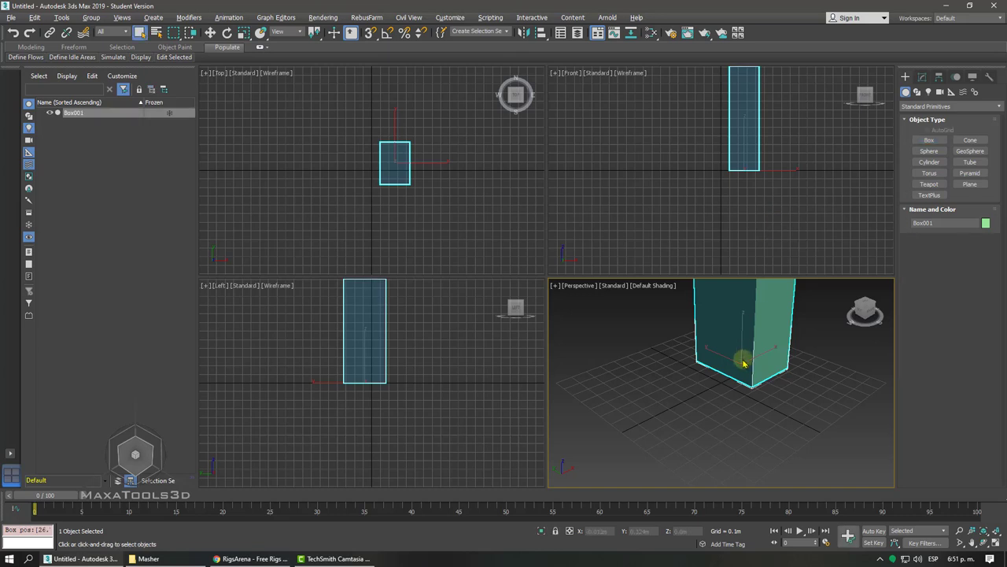
pyautogui.keyDown('alt'); pyautogui.moveTo(742, 360); pyautogui.dragTo(743, 363, button='middle'); pyautogui.keyUp('alt')
pyautogui.press('Delete')
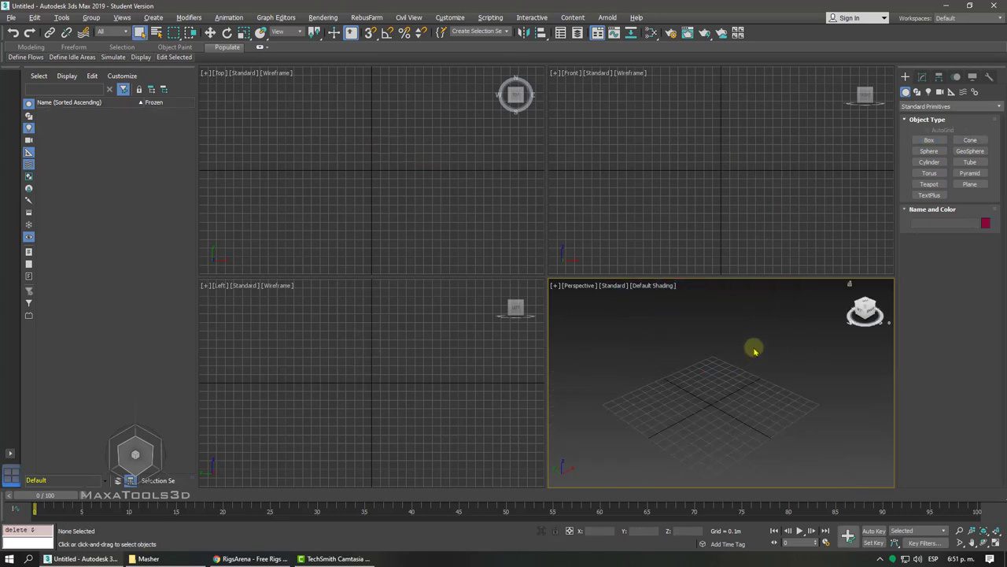
# - Draw a new box on the grid and reset its X position to 0
pyautogui.click(929, 140)
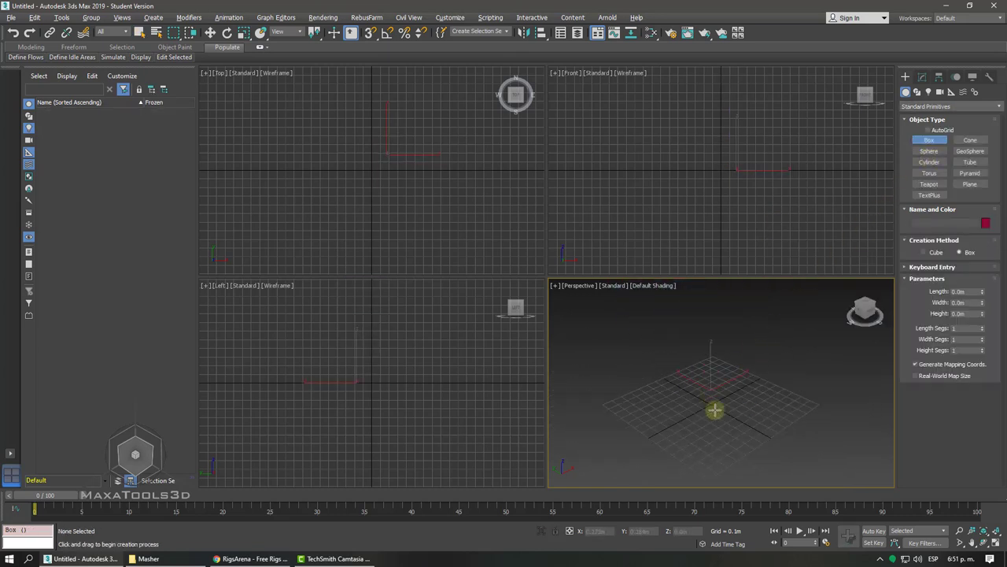
pyautogui.moveTo(715, 411); pyautogui.dragTo(732, 419)
pyautogui.click(730, 329)
pyautogui.rightClick(730, 329)
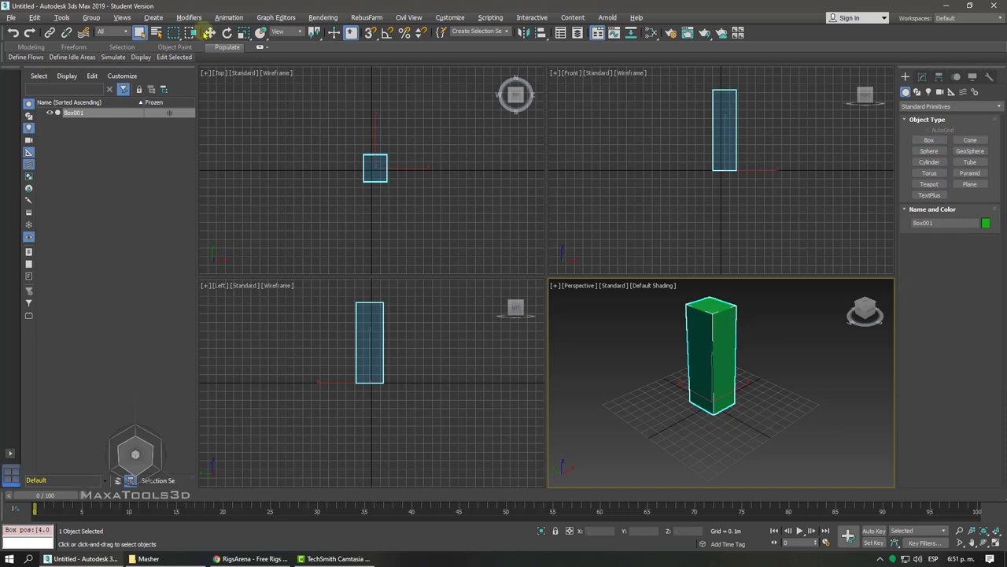
pyautogui.click(209, 33)
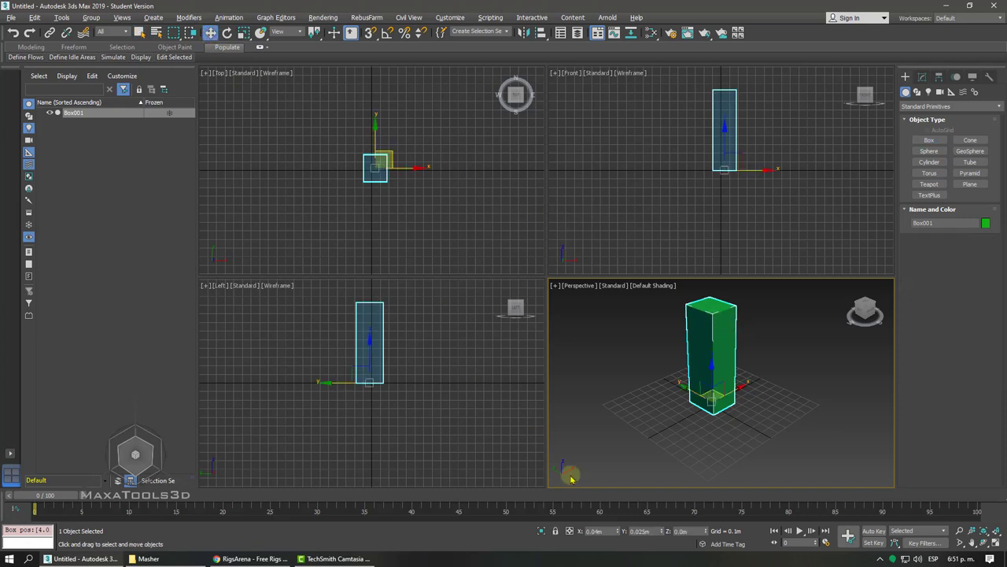
pyautogui.rightClick(605, 531)
# - Set the box Height to 1.752 m
pyautogui.click(922, 77)
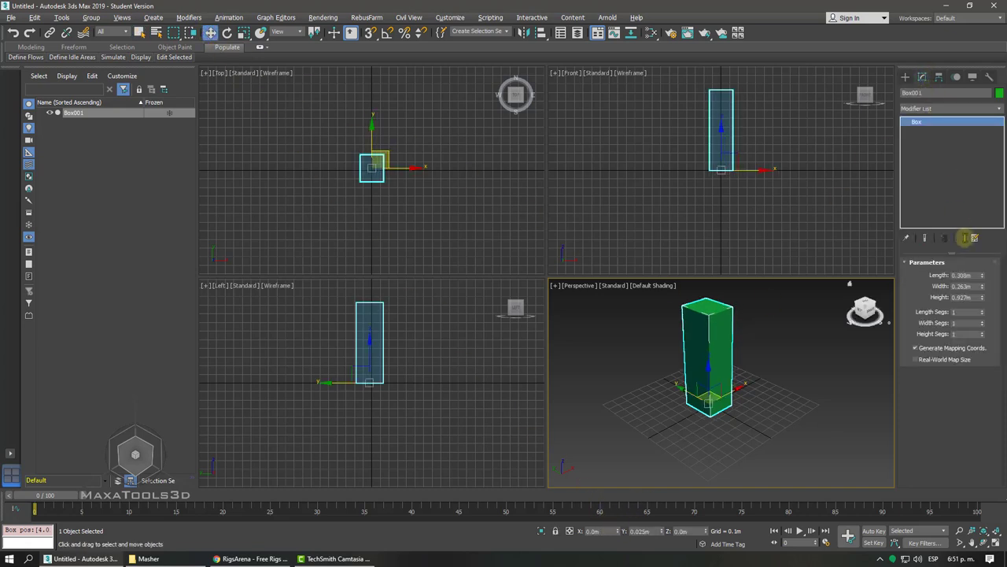
pyautogui.moveTo(982, 299); pyautogui.dragTo(980, 276)
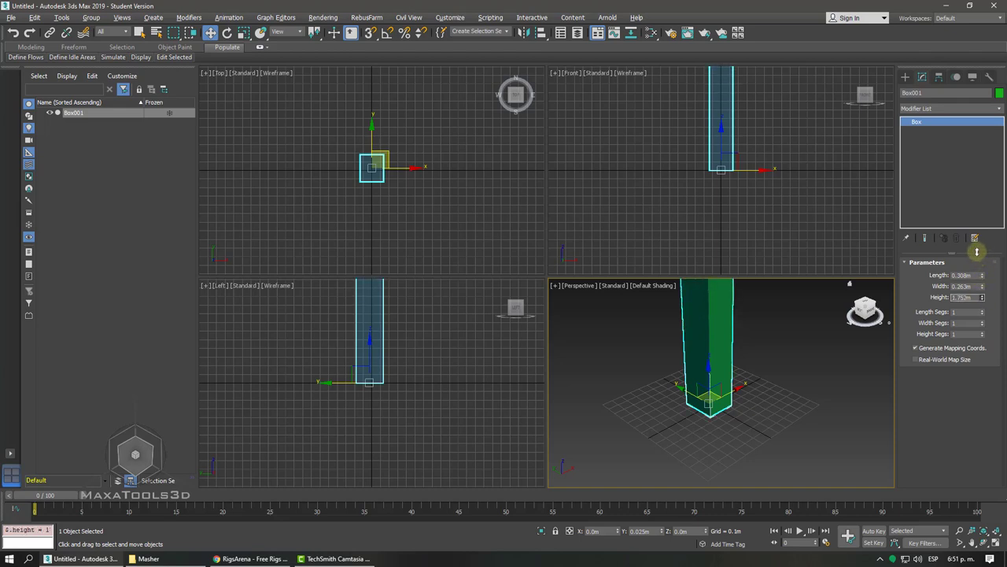
pyautogui.press('Return')
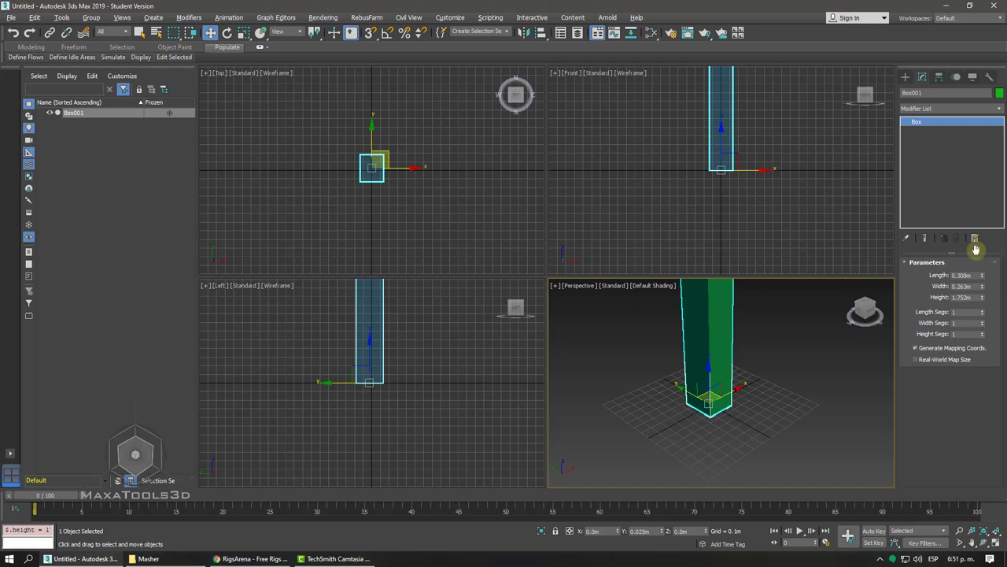
# - Frame the box in a maximized Perspective view, make it see-through, and start File > Import > Merge
pyautogui.press('z')
pyautogui.hotkey('alt', 'w')
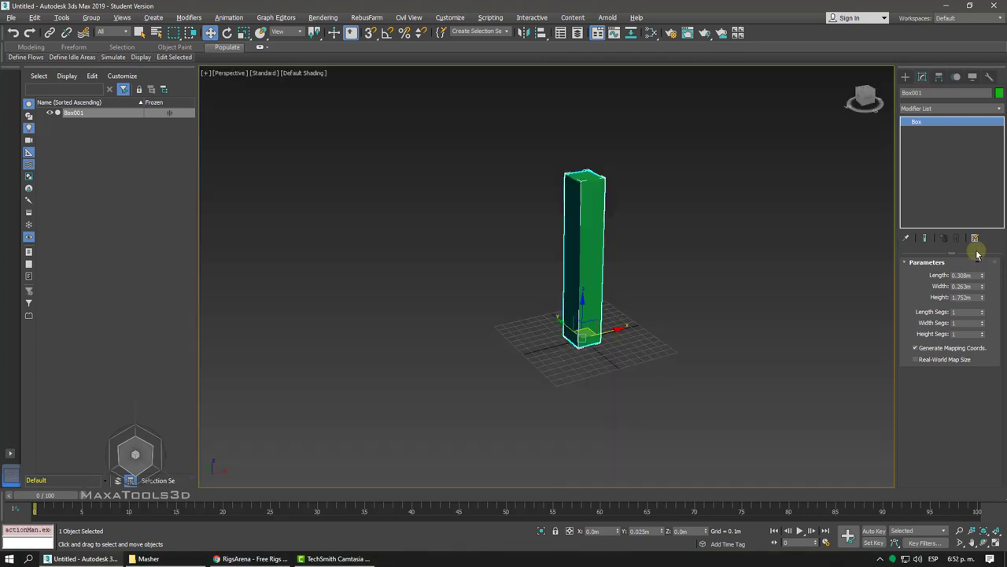
pyautogui.press('z')
pyautogui.scroll(-2, 801, 258)
pyautogui.hotkey('alt', 'x')
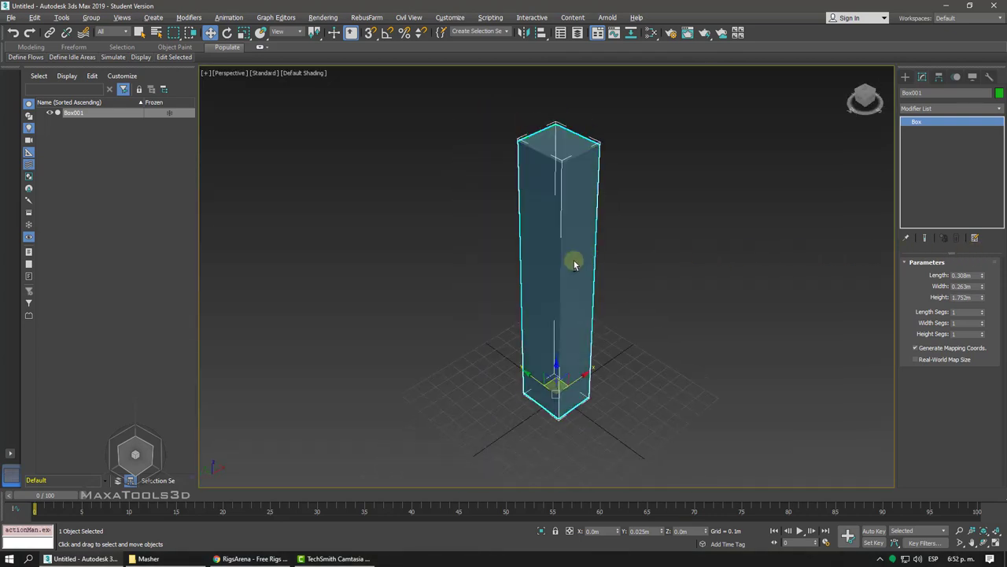
pyautogui.keyDown('alt'); pyautogui.moveTo(573, 263); pyautogui.dragTo(389, 182, button='middle'); pyautogui.keyUp('alt')
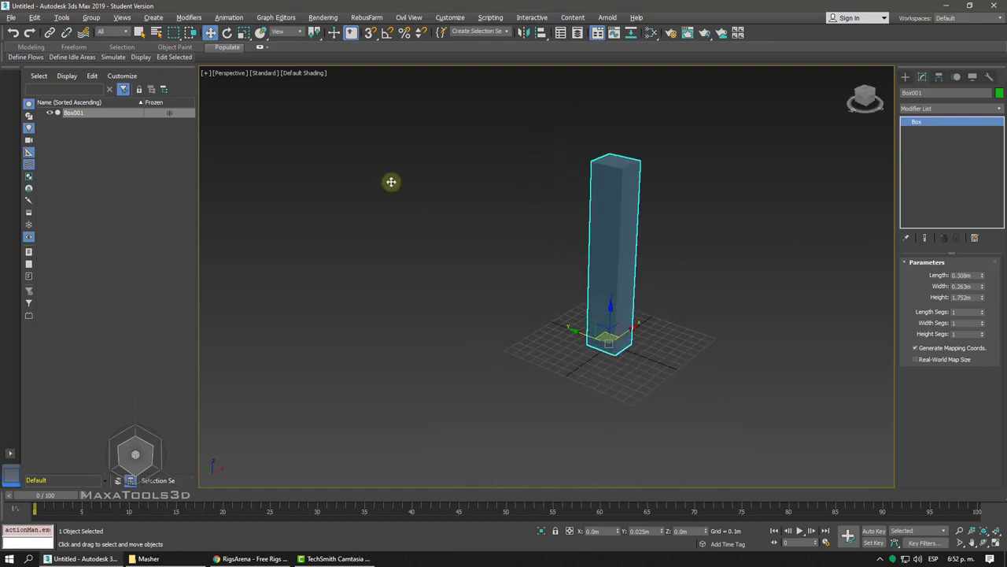
pyautogui.click(11, 18)
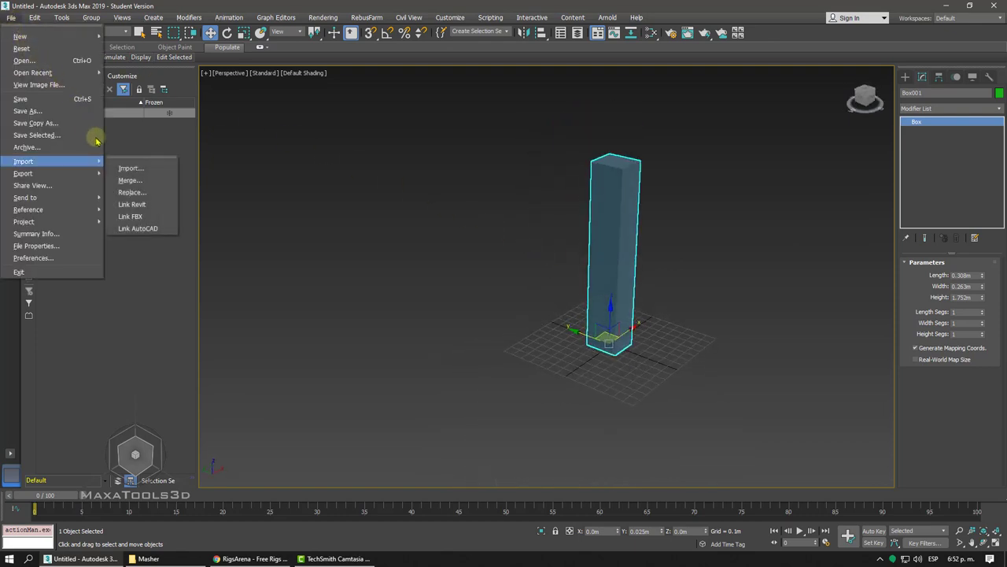
pyautogui.click(130, 184)
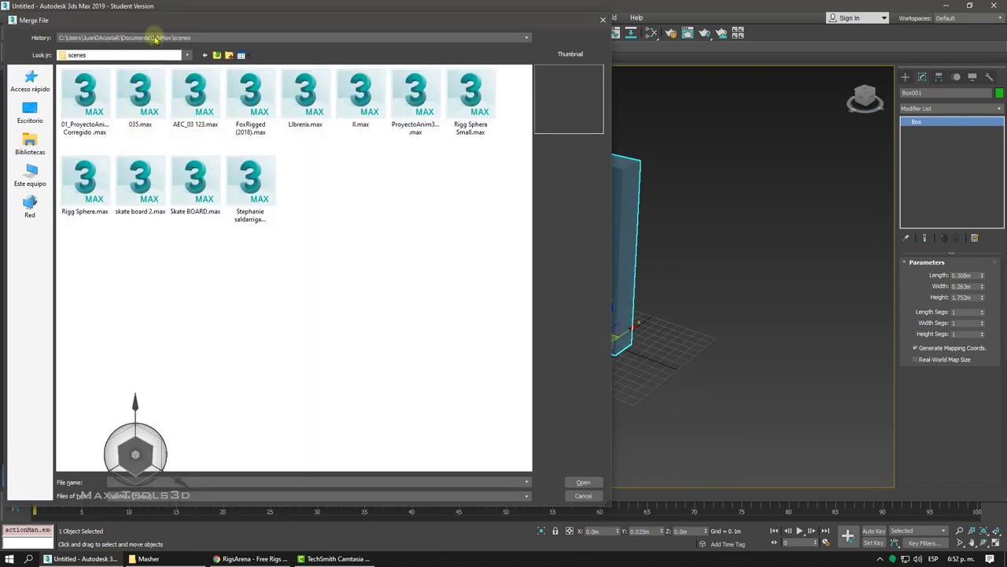
# - From the Masher folder, open Masher_01.max and merge only s_danteDark_ingame
pyautogui.click(155, 38)
pyautogui.click(156, 54)
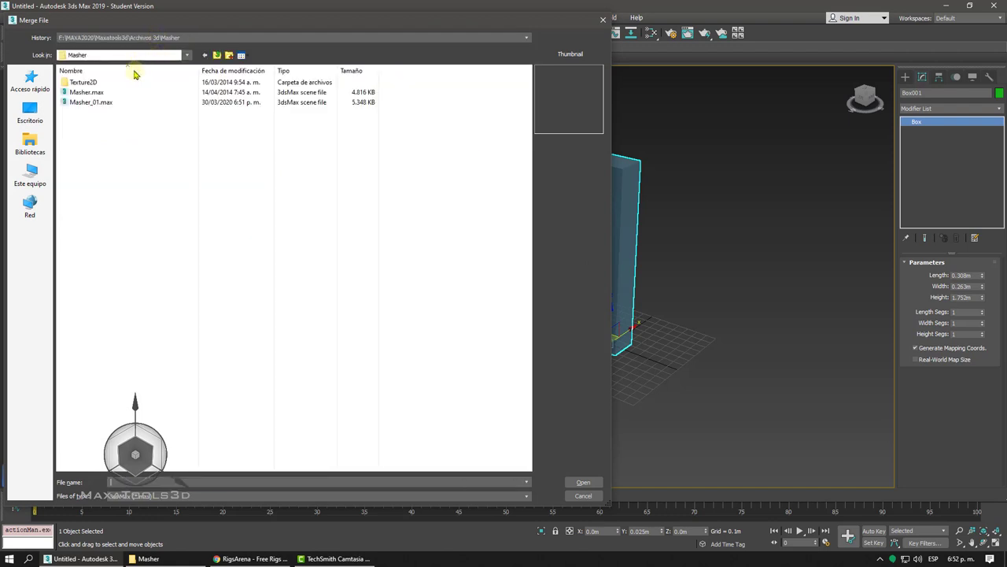
pyautogui.click(96, 109)
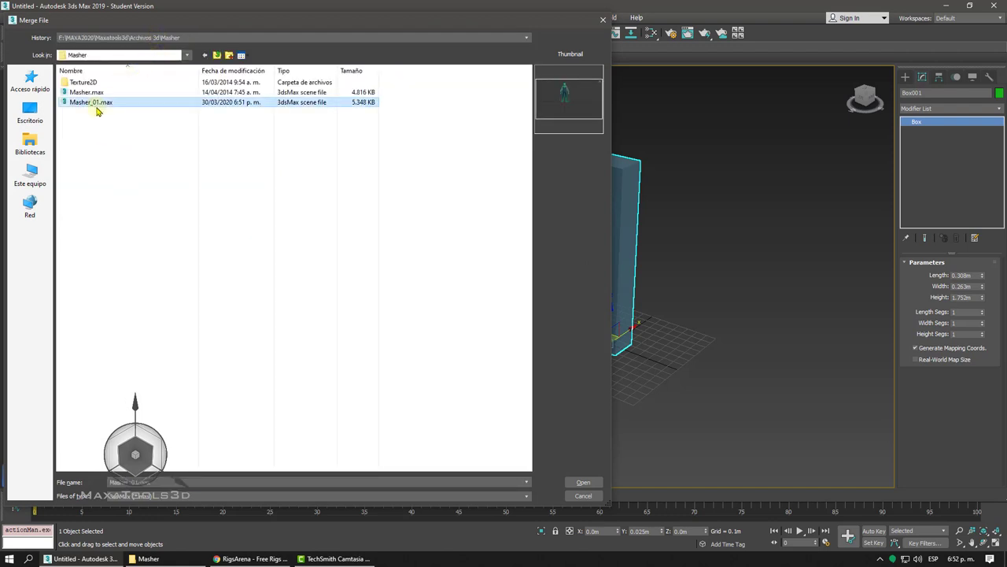
pyautogui.click(582, 482)
pyautogui.click(415, 187)
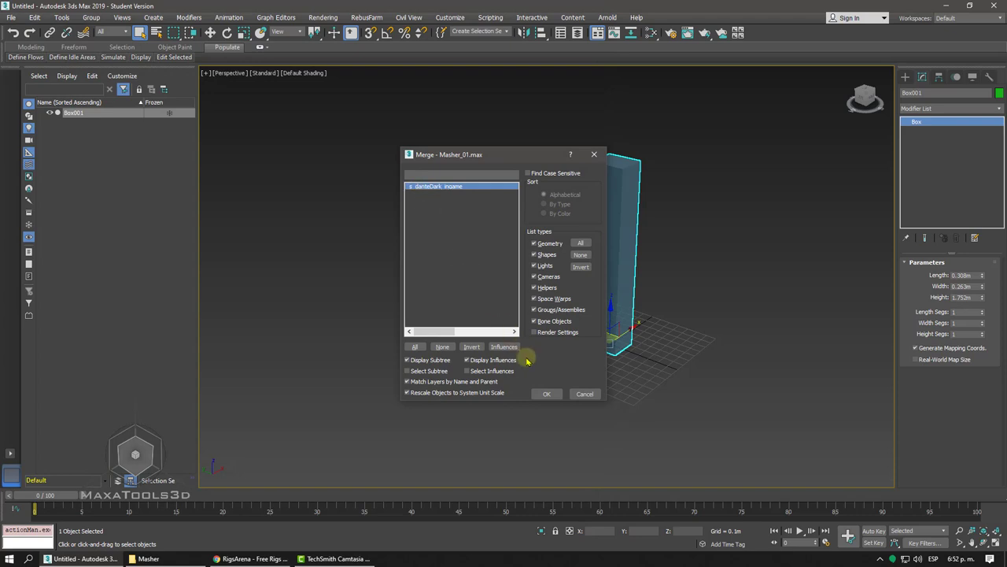
pyautogui.click(547, 393)
# - Reselect the merged character and switch to a front wireframe view
pyautogui.scroll(-5, 549, 397)
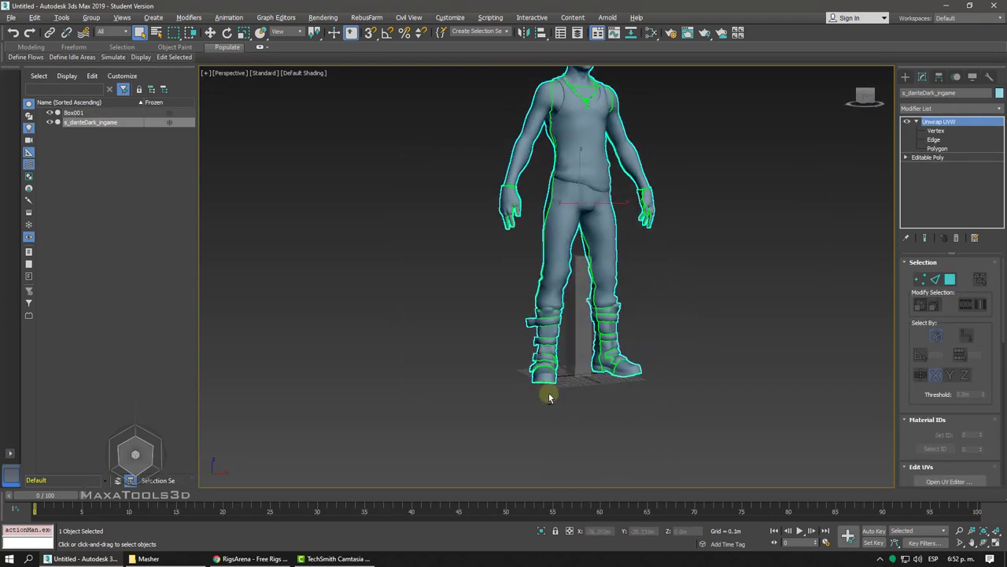
pyautogui.rightClick(670, 140)
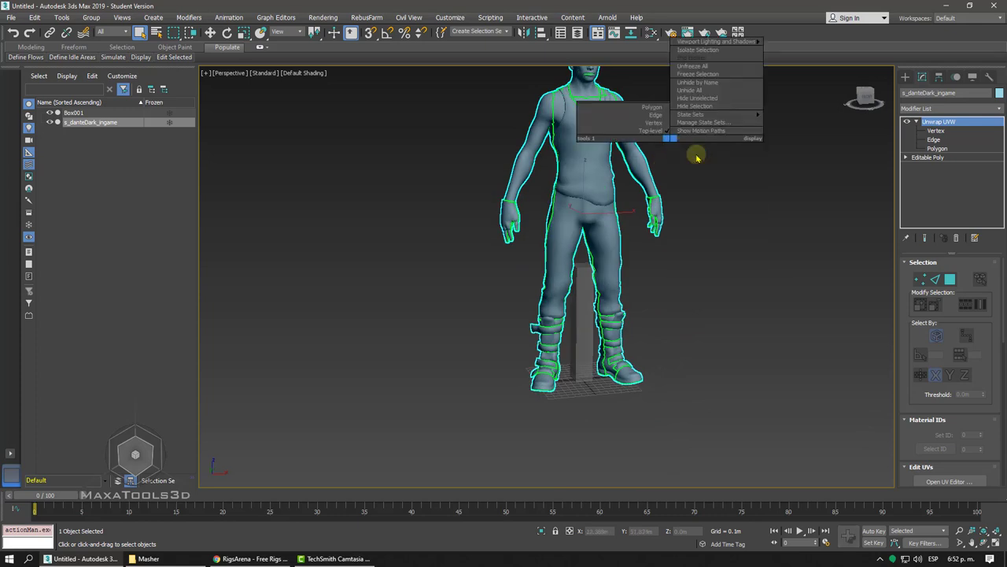
pyautogui.click(690, 184)
pyautogui.click(591, 159)
pyautogui.press('w')
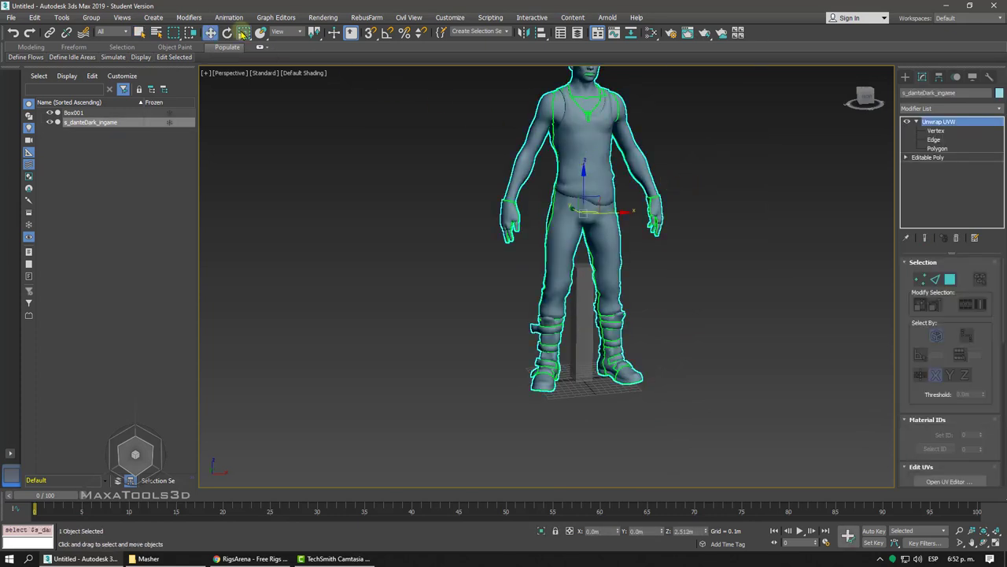
pyautogui.click(243, 32)
pyautogui.scroll(-5, 577, 215)
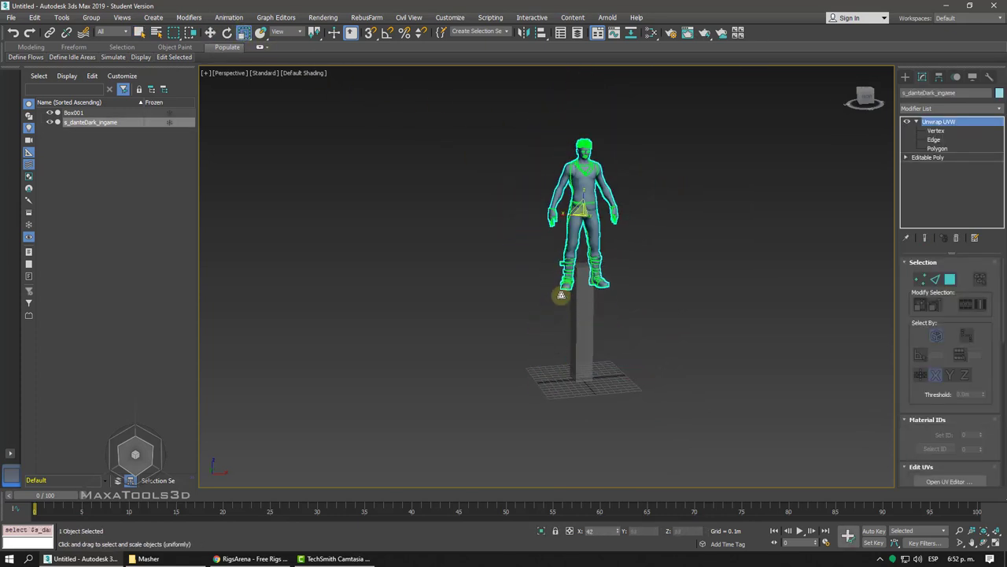
pyautogui.press('f')
# - Lower the character onto the ground grid and remove its Unwrap UVW modifier
pyautogui.rightClick(579, 199)
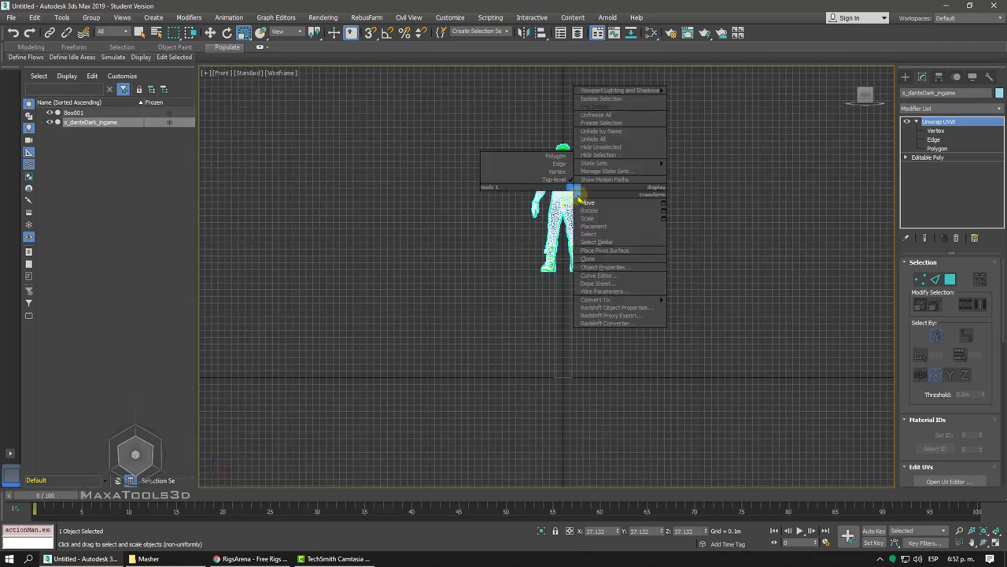
pyautogui.click(587, 204)
pyautogui.moveTo(579, 199); pyautogui.dragTo(582, 307)
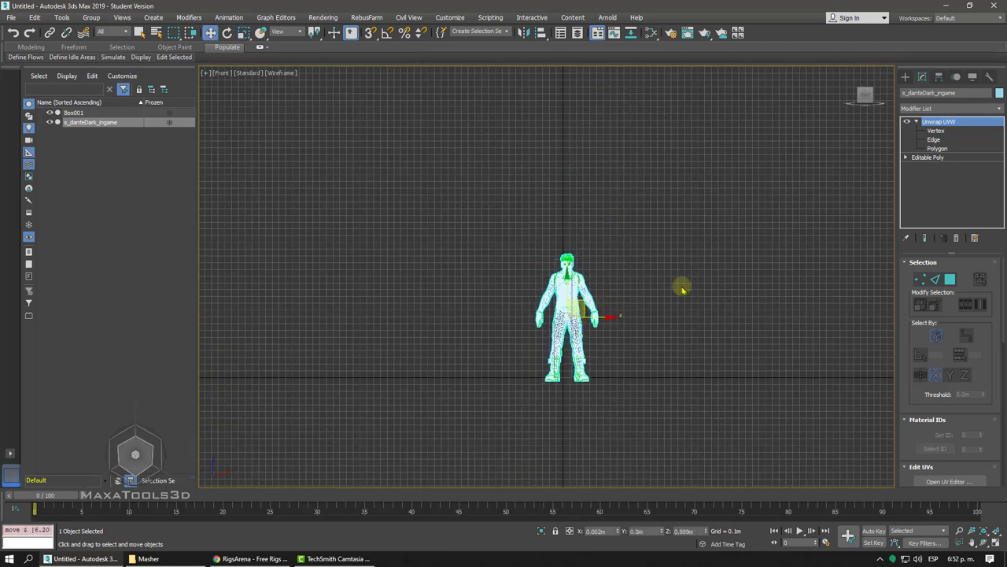
pyautogui.click(956, 237)
# - Scale the character down slightly and reset its X position to 0
pyautogui.scroll(5, 589, 245)
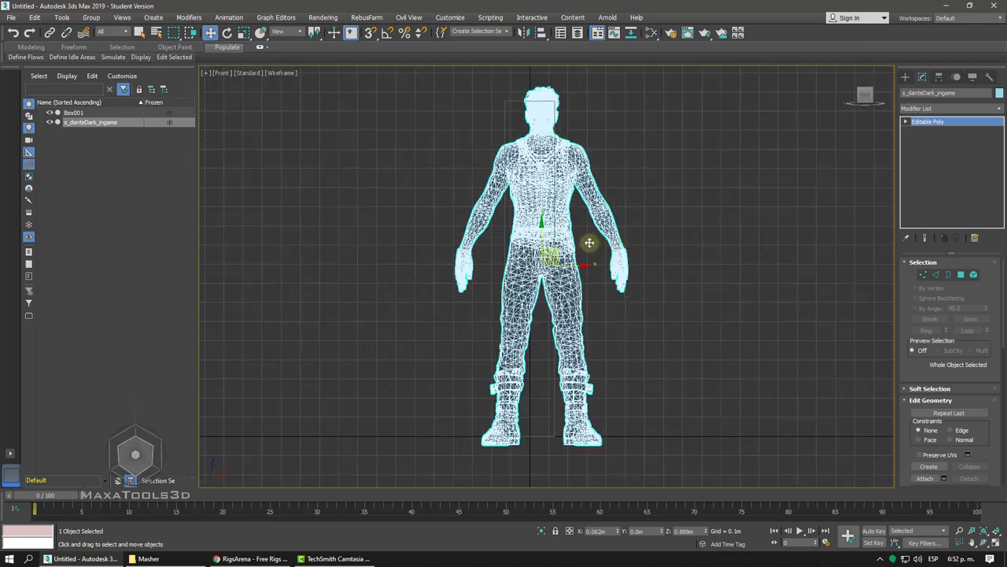
pyautogui.rightClick(577, 247)
pyautogui.click(606, 268)
pyautogui.moveTo(663, 270); pyautogui.dragTo(676, 274, button='middle')
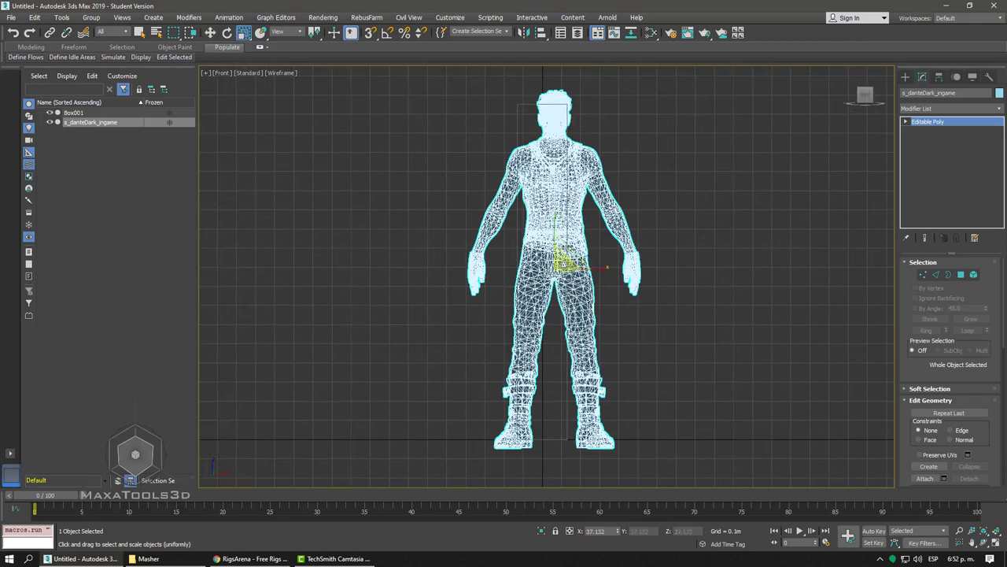
pyautogui.moveTo(556, 269); pyautogui.dragTo(550, 266)
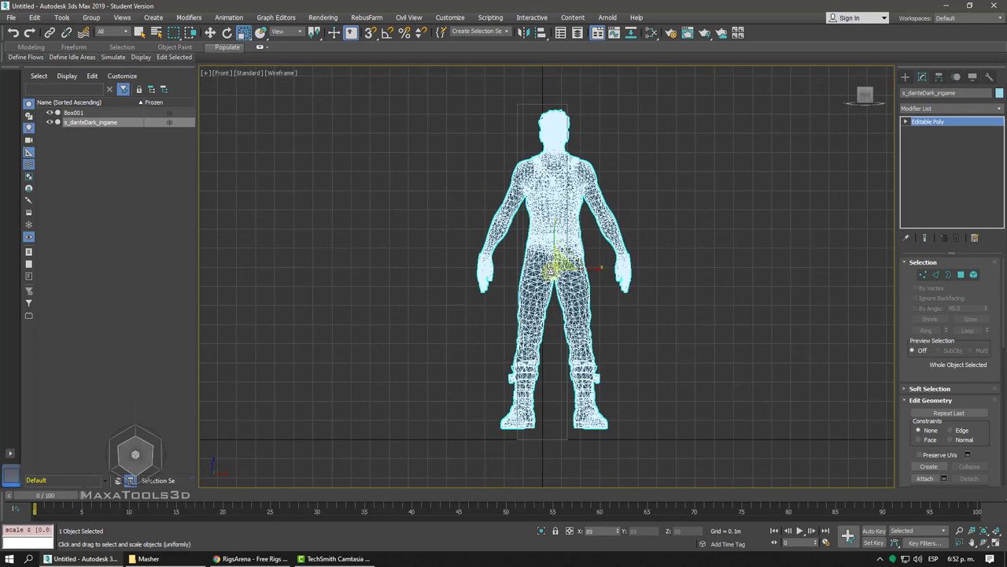
pyautogui.rightClick(599, 265)
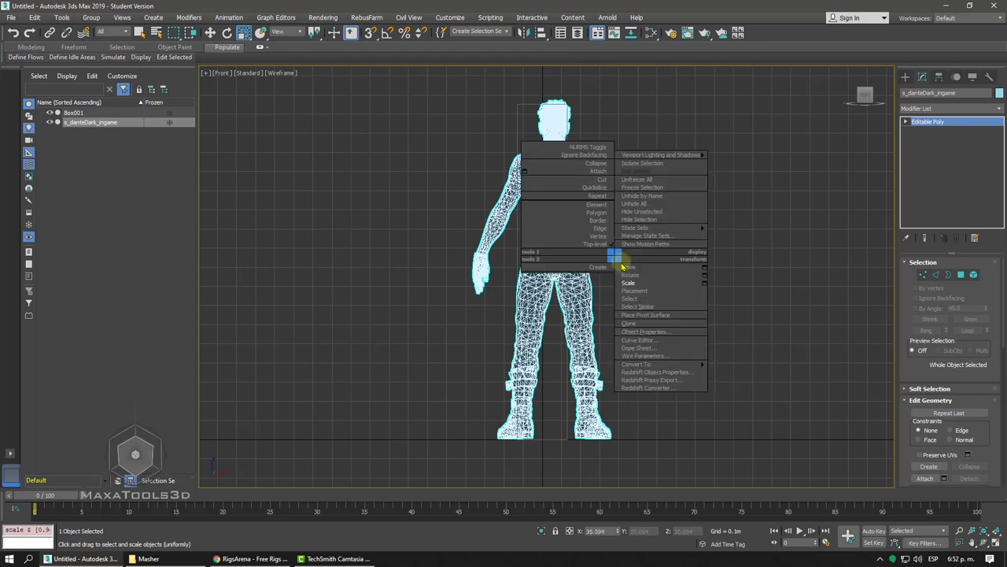
pyautogui.click(622, 268)
pyautogui.rightClick(618, 532)
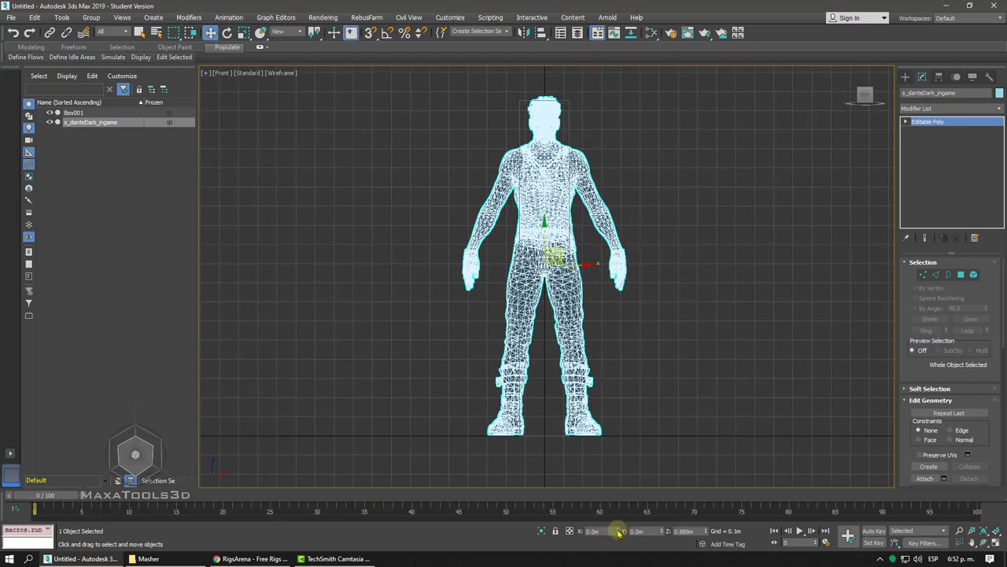
# - Select the Box001 pillar under the character and delete it
pyautogui.keyDown('alt'); pyautogui.moveTo(519, 354); pyautogui.dragTo(596, 349, button='middle'); pyautogui.keyUp('alt')
pyautogui.click(569, 172)
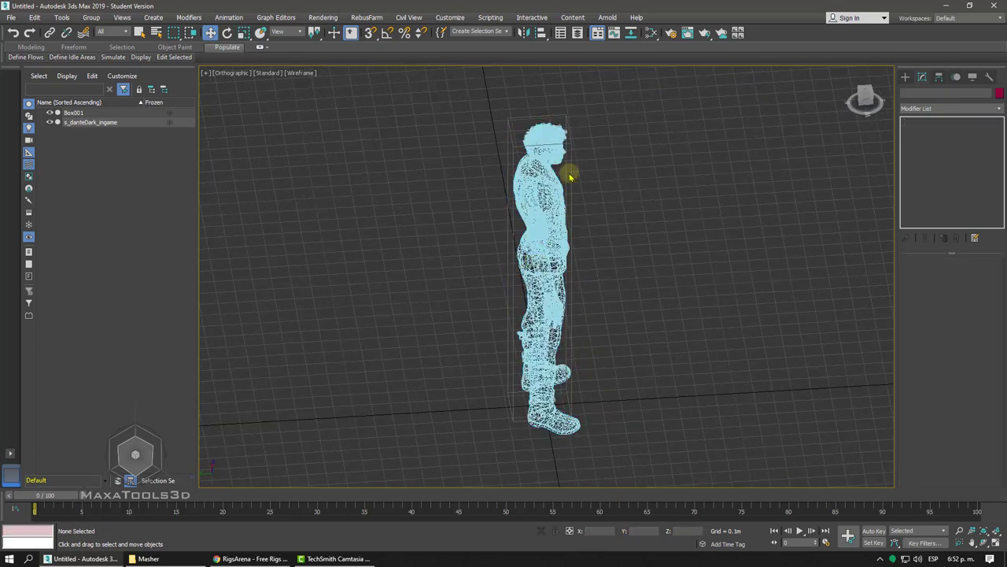
pyautogui.click(569, 168)
pyautogui.press('Delete')
# - Return to a shaded Perspective view with the character selected
pyautogui.press('F3')
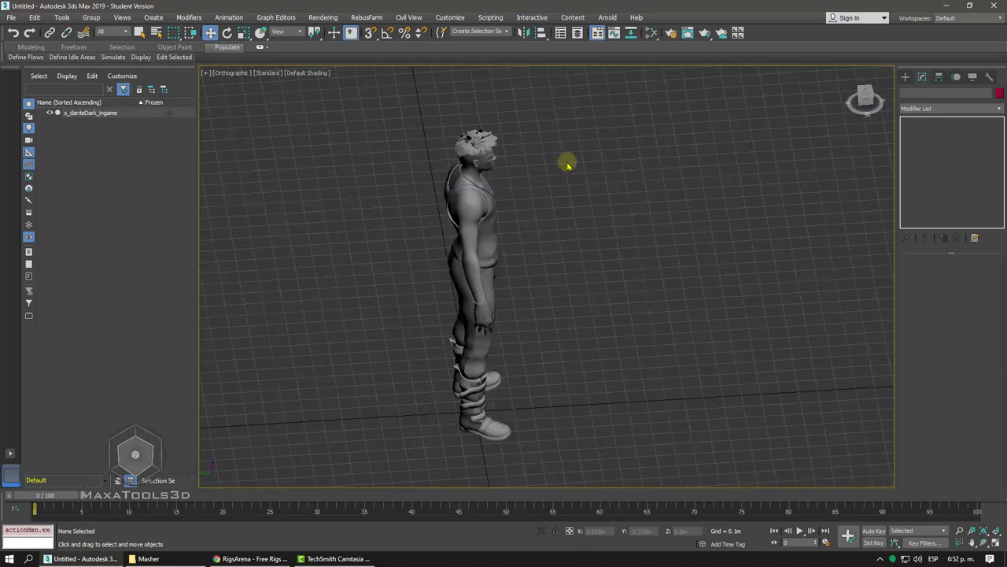
pyautogui.moveTo(569, 165)
pyautogui.keyDown('alt'); pyautogui.mouseDown(button='middle')
pyautogui.moveTo(598, 172)
pyautogui.moveTo(513, 285)
pyautogui.mouseUp(button='middle'); pyautogui.keyUp('alt')
pyautogui.scroll(3, 512, 286)
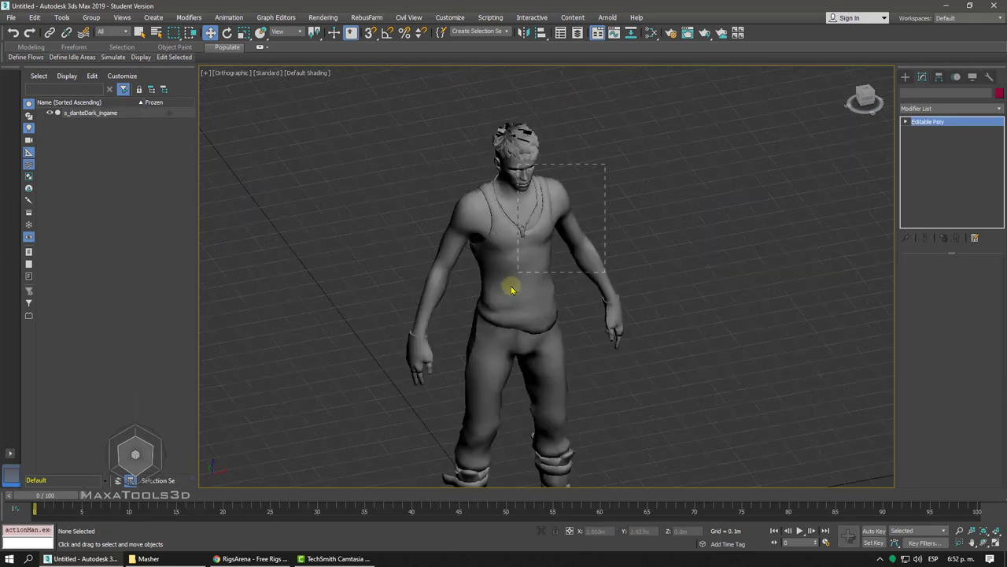
pyautogui.click(490, 274)
pyautogui.press('p')
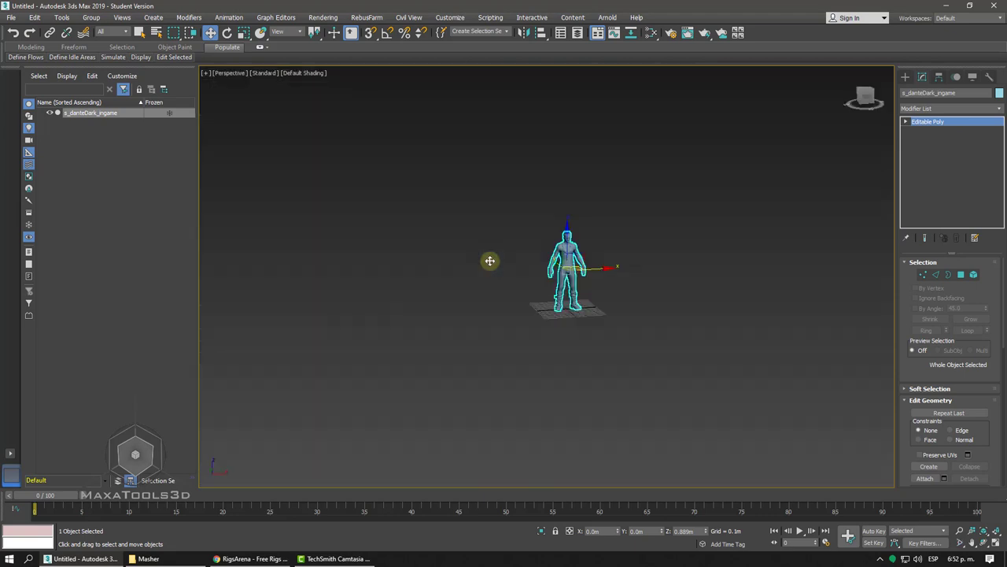
pyautogui.scroll(4, 488, 259)
# - Load the character's material into the Slate Material Editor using Pick Material from Object
pyautogui.click(650, 33)
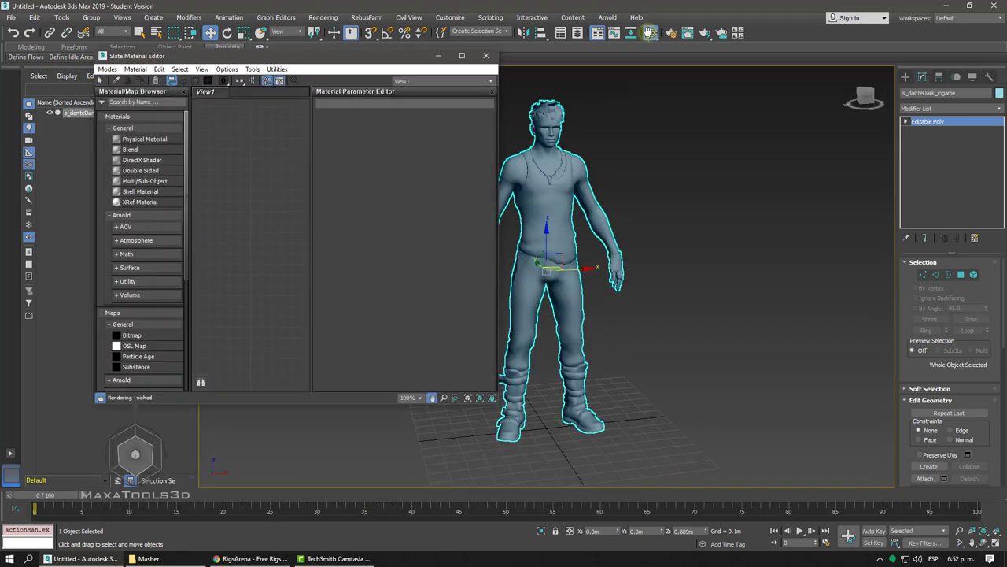
pyautogui.moveTo(551, 268); pyautogui.dragTo(637, 271, button='middle')
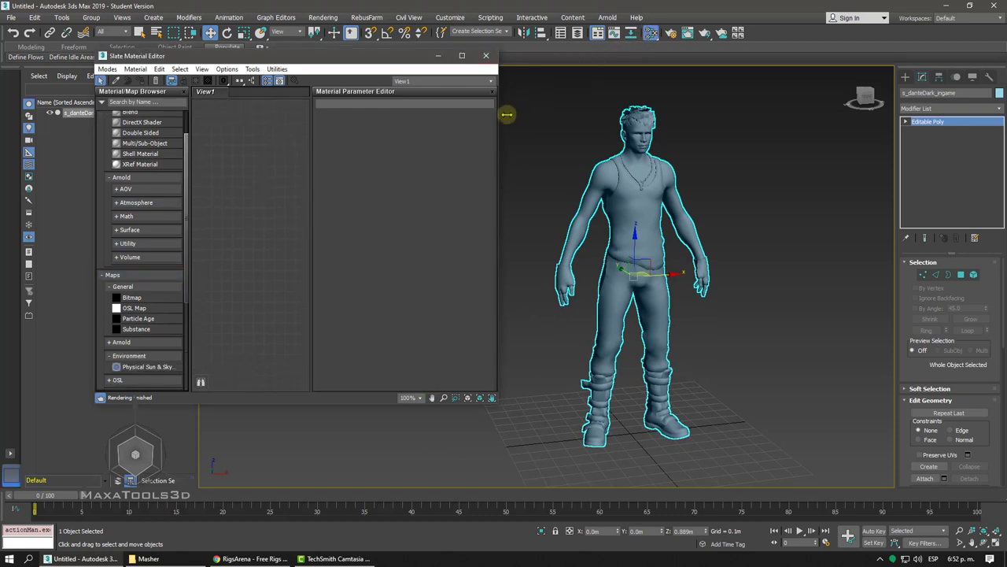
pyautogui.moveTo(497, 118); pyautogui.dragTo(617, 122)
pyautogui.click(115, 81)
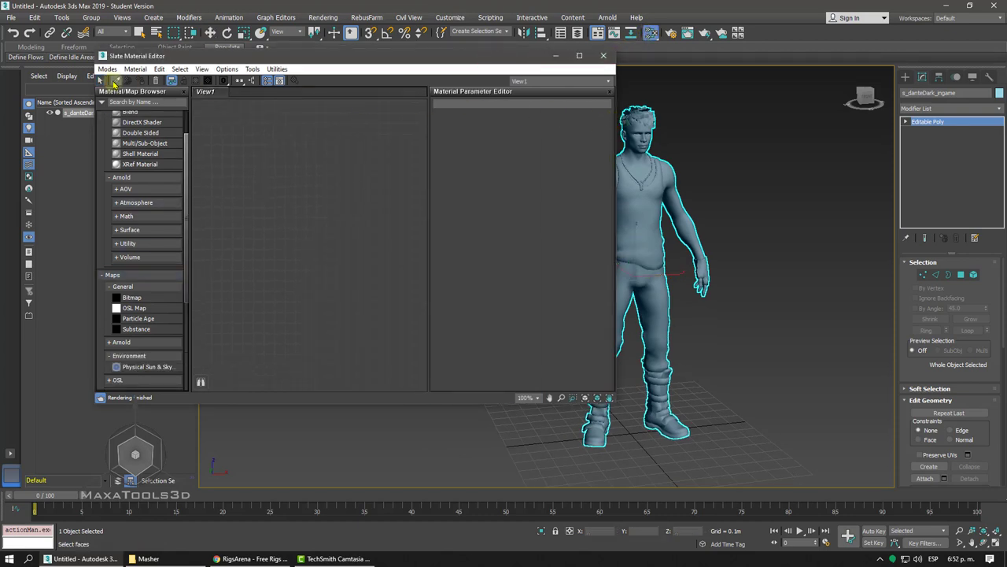
pyautogui.moveTo(166, 61); pyautogui.dragTo(109, 60)
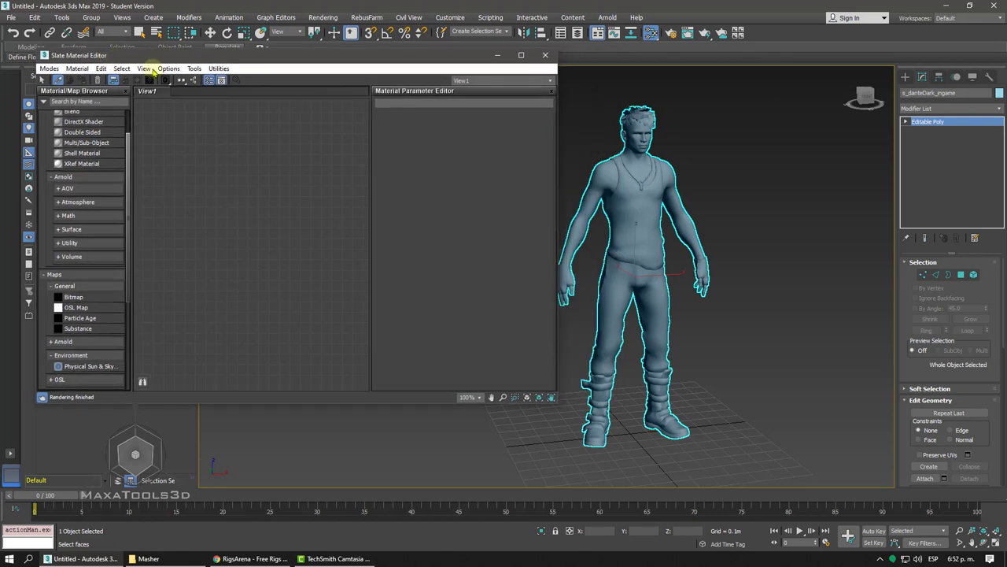
pyautogui.click(622, 206)
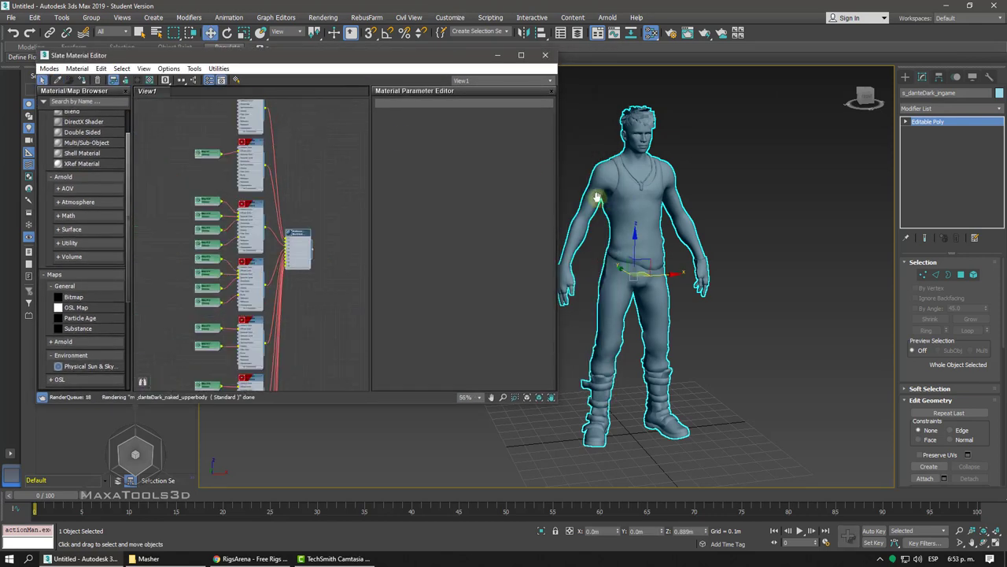
# - Look over the material nodes, then bring up Render Setup's renderer list
pyautogui.scroll(2, 194, 136)
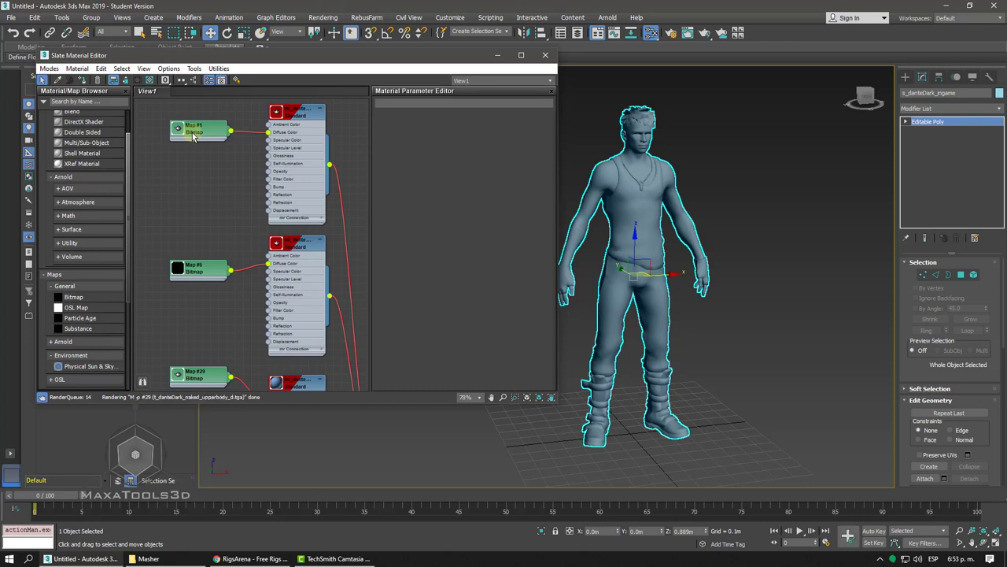
pyautogui.scroll(1, 193, 136)
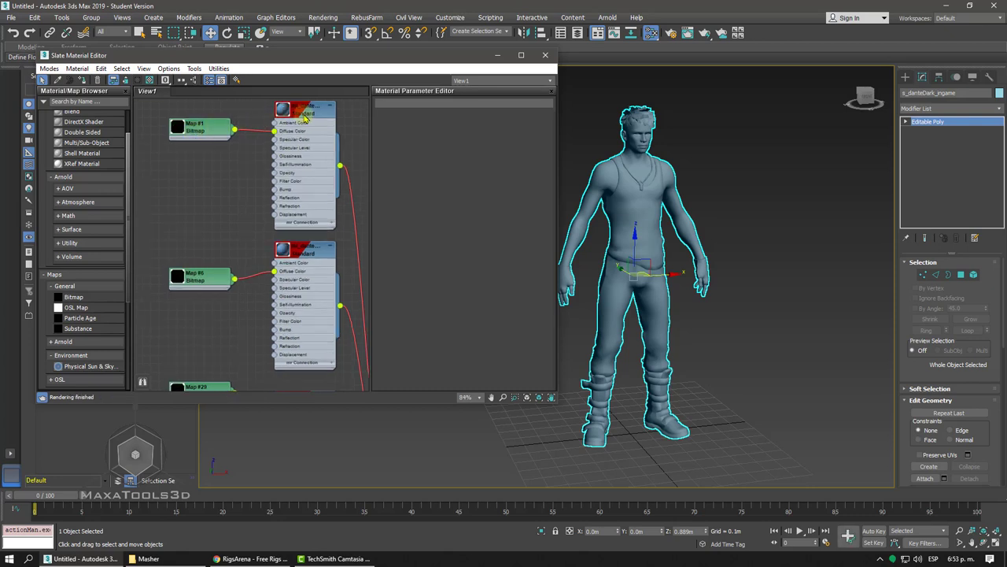
pyautogui.scroll(-1, 304, 116)
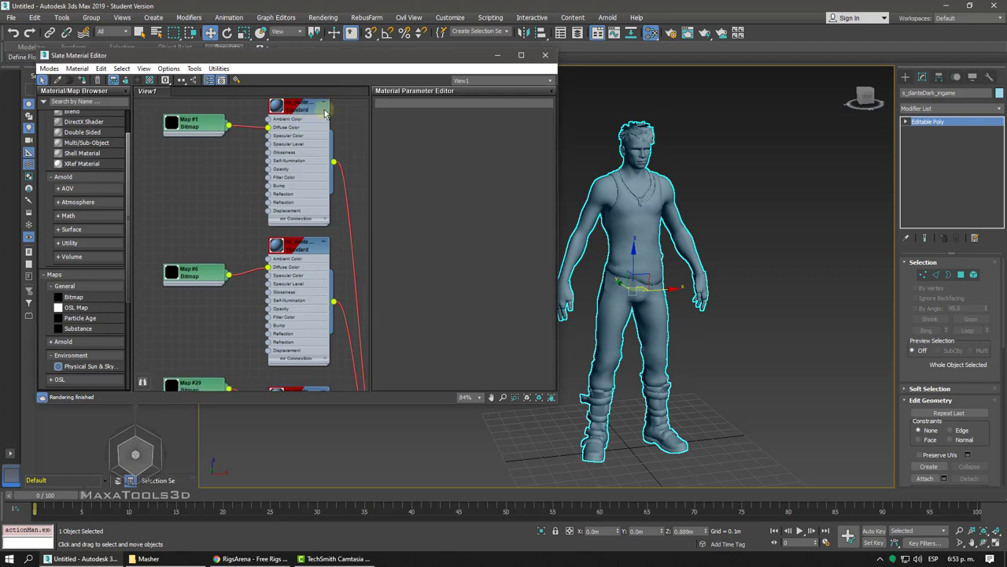
pyautogui.scroll(-1, 305, 117)
pyautogui.click(670, 32)
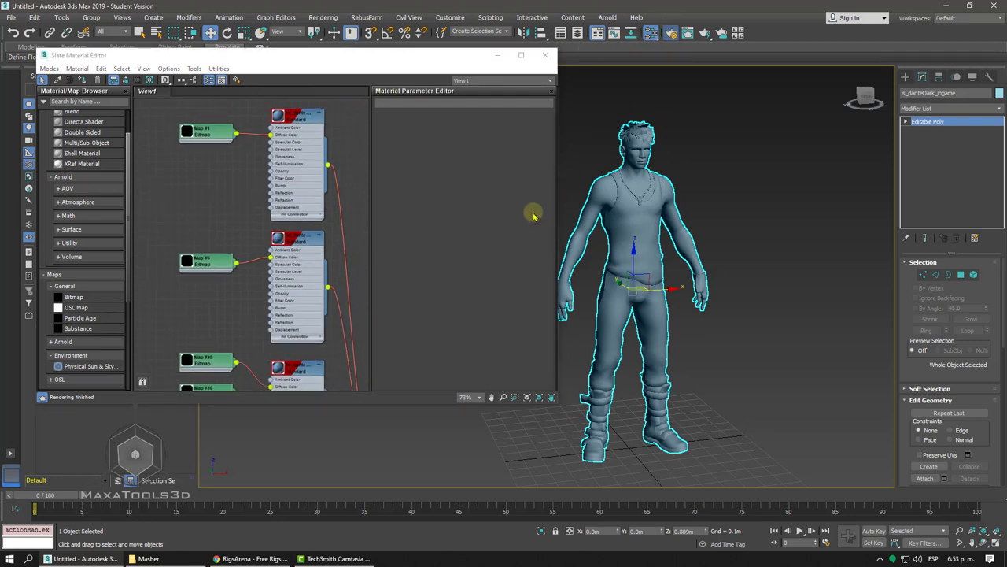
pyautogui.click(640, 107)
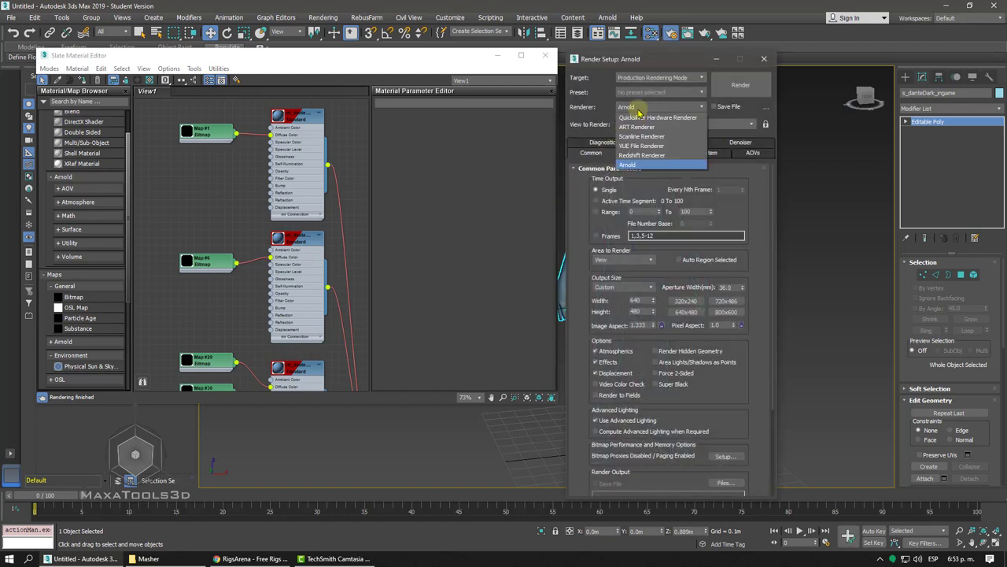
# - Change the Render Setup renderer to Scanline Renderer and close the dialog
pyautogui.click(637, 110)
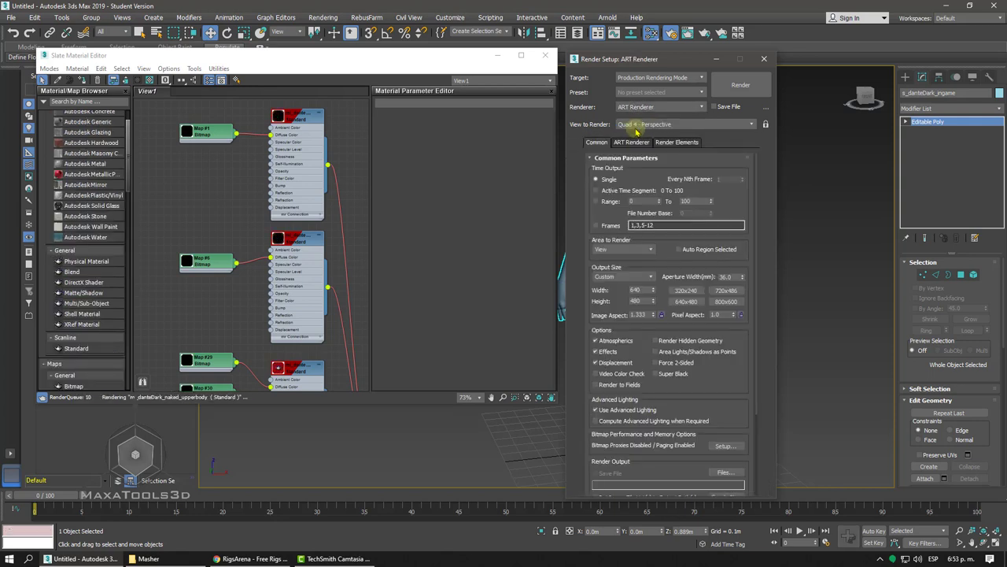
pyautogui.click(641, 109)
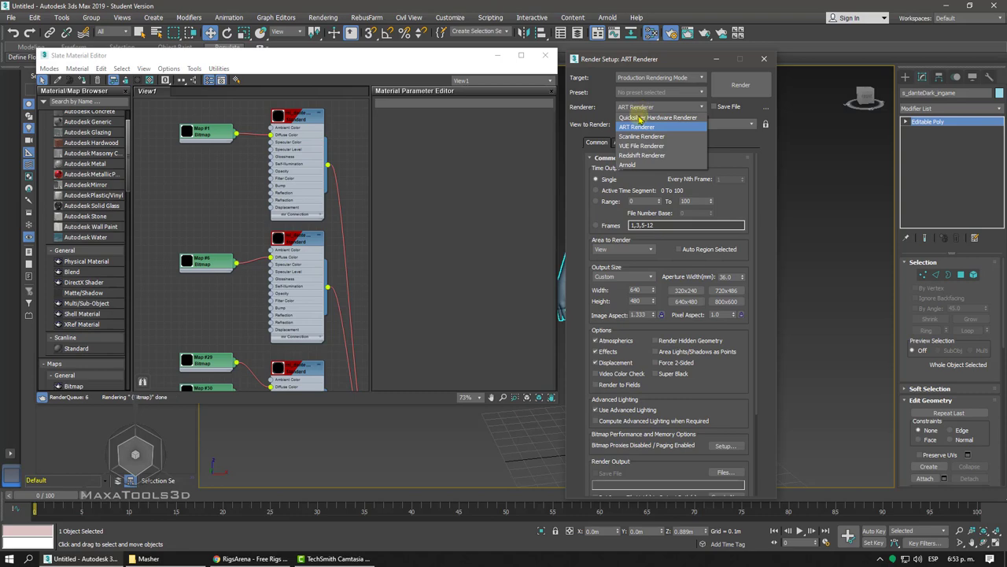
pyautogui.click(637, 138)
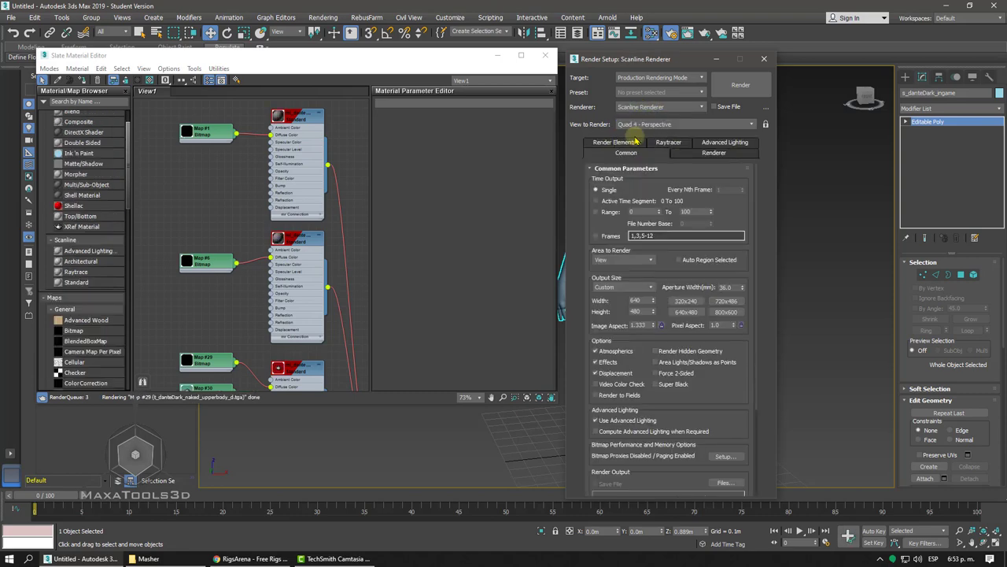
pyautogui.click(763, 61)
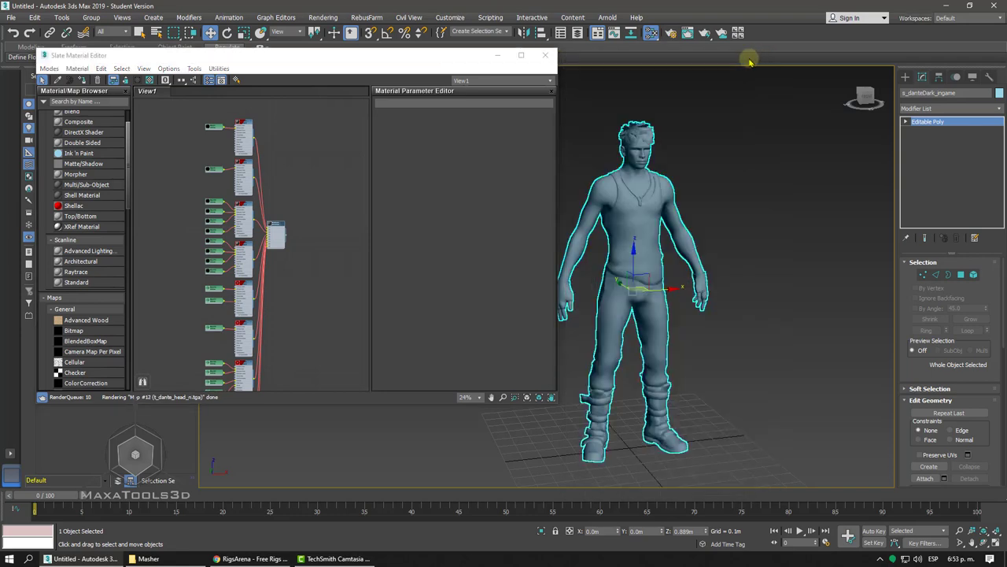
# - Change the viewport's material display mode and deselect the character
pyautogui.click(122, 17)
pyautogui.moveTo(164, 206)
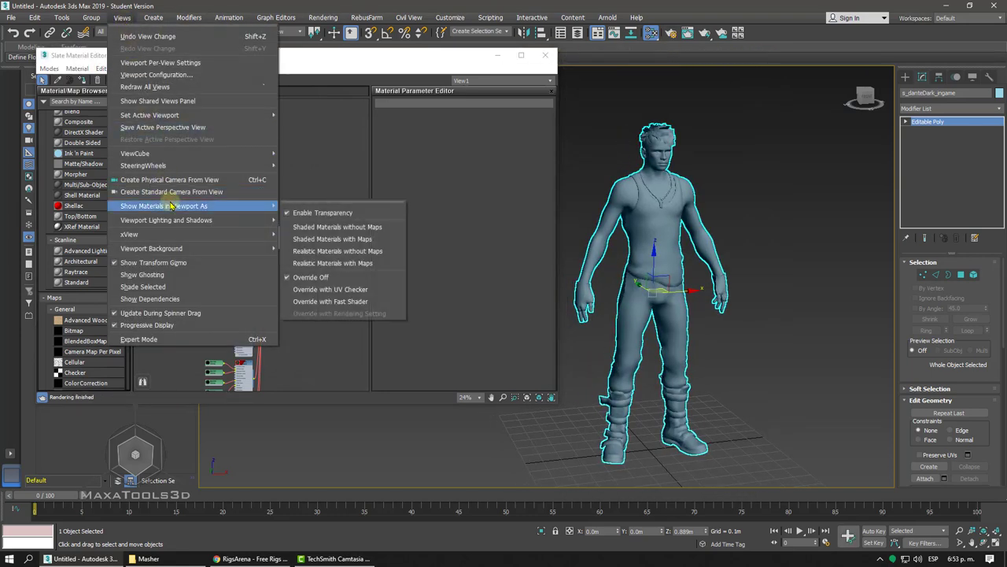
pyautogui.click(335, 238)
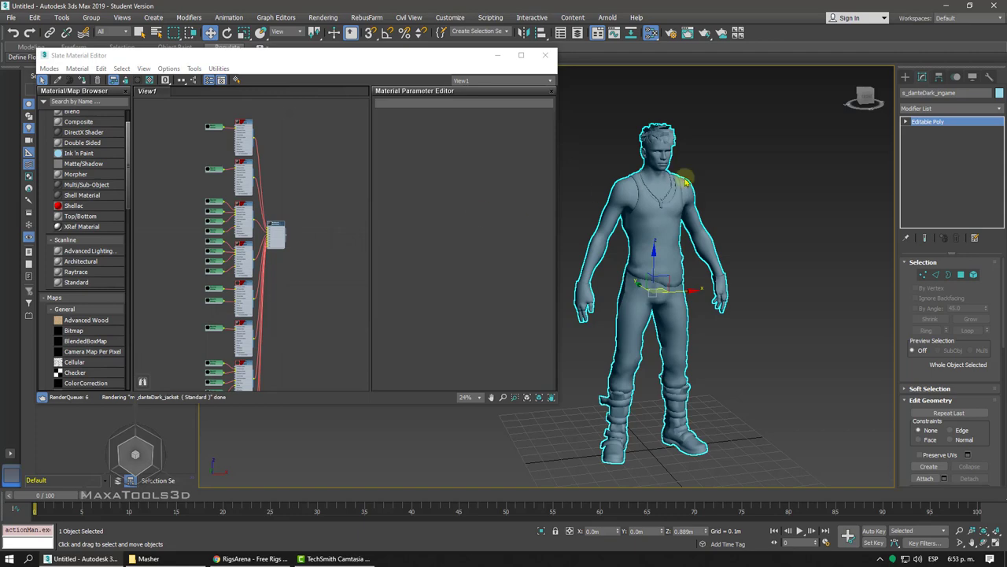
pyautogui.click(709, 180)
pyautogui.keyDown('alt'); pyautogui.moveTo(709, 181); pyautogui.dragTo(704, 34, button='middle'); pyautogui.keyUp('alt')
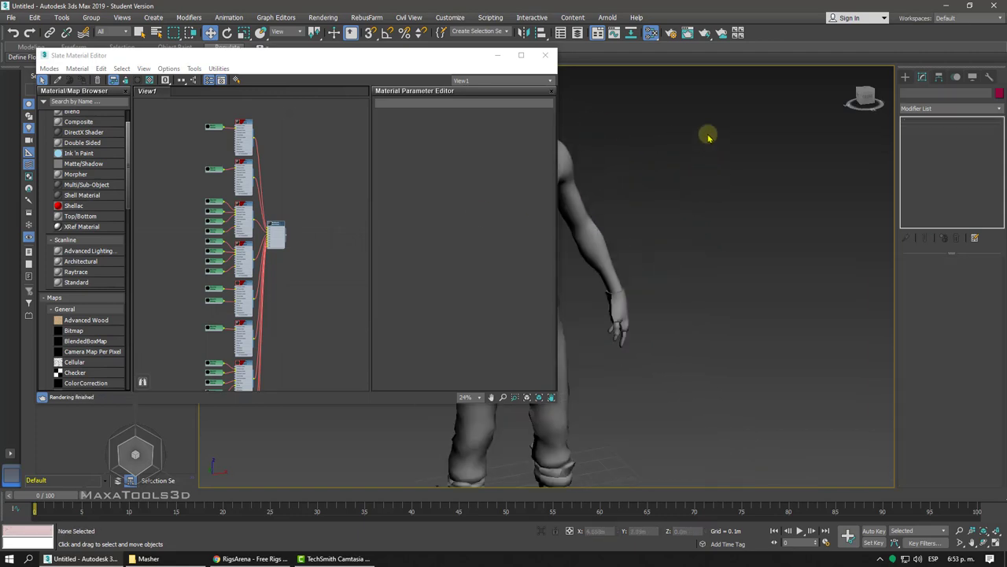
# - Render a Scanline preview of the grey character and close the rendered frame
pyautogui.click(705, 35)
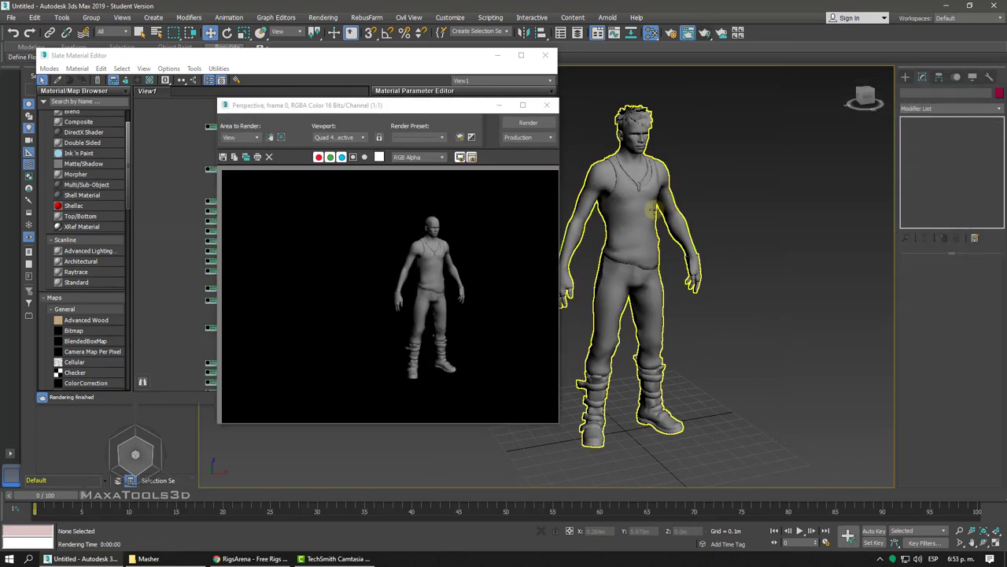
pyautogui.click(647, 189)
pyautogui.scroll(5, 640, 162)
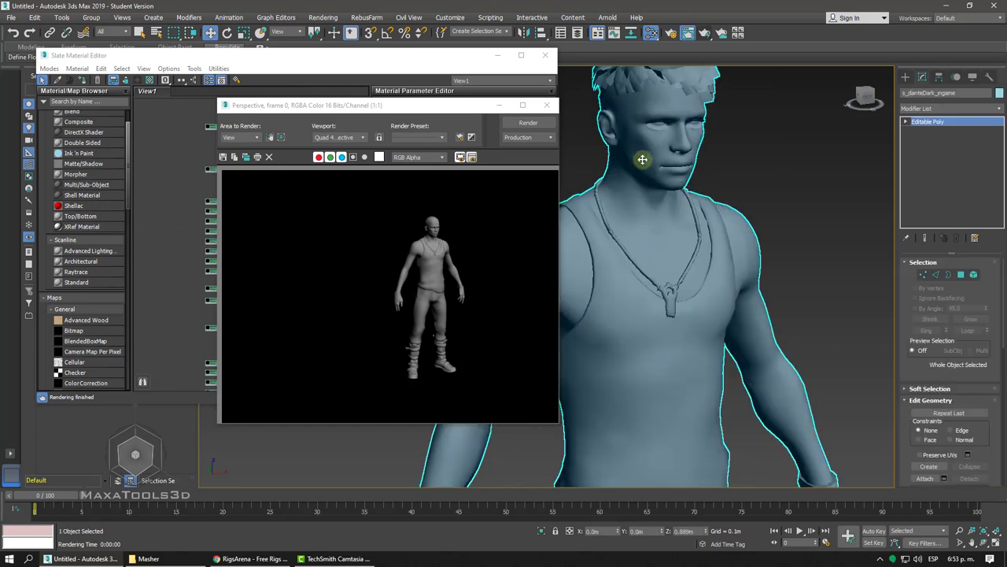
pyautogui.scroll(-5, 643, 164)
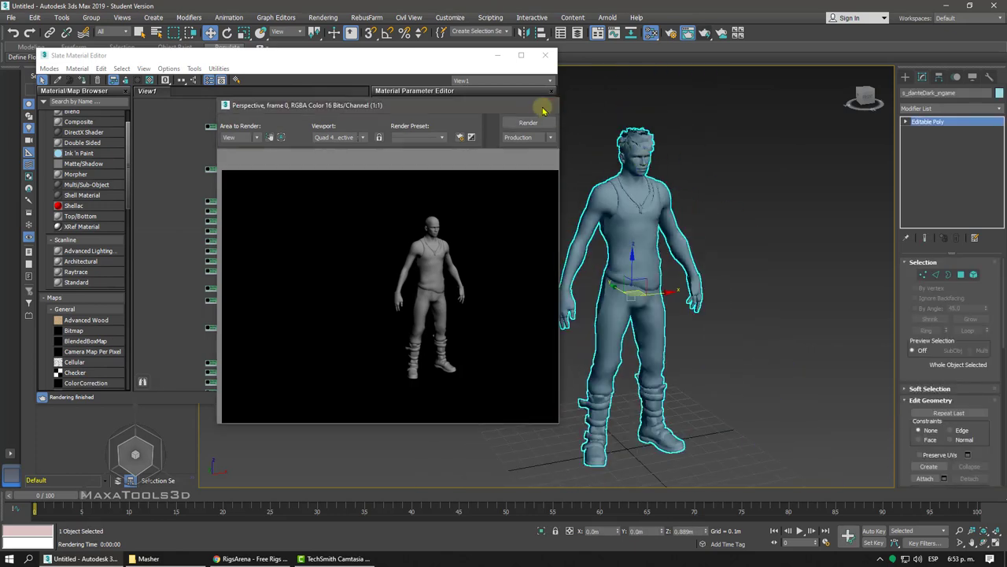
pyautogui.click(547, 105)
pyautogui.scroll(4, 321, 169)
# - Point Map #29's bitmap to t_danteDark_naked_upperbody_d.tga and close the Slate Material Editor
pyautogui.doubleClick(252, 187)
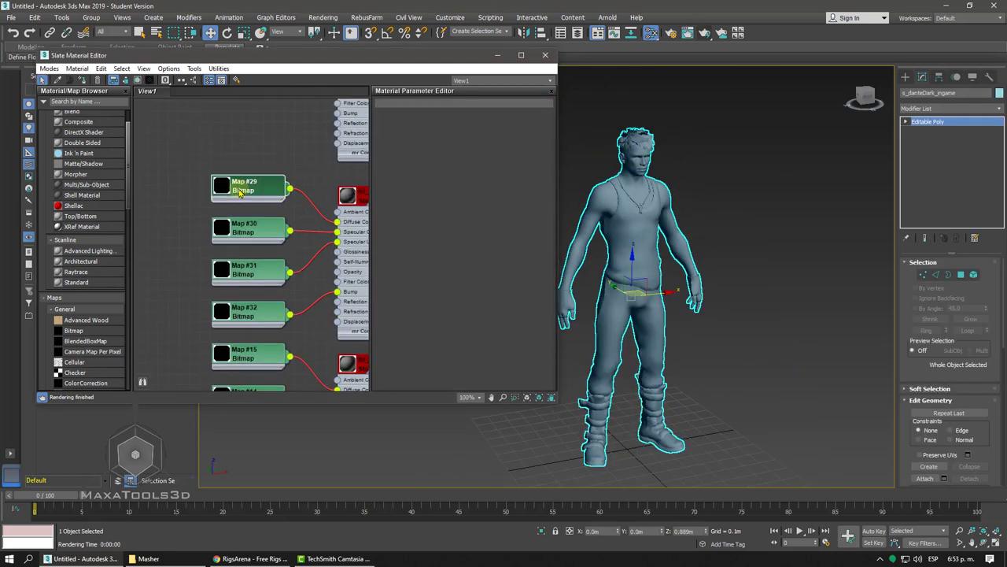
pyautogui.click(480, 248)
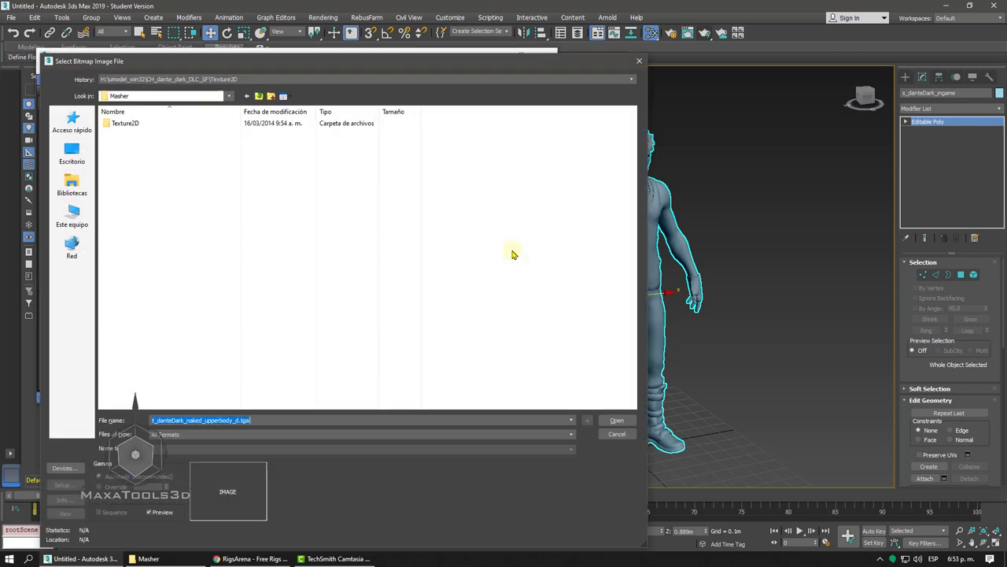
pyautogui.click(617, 420)
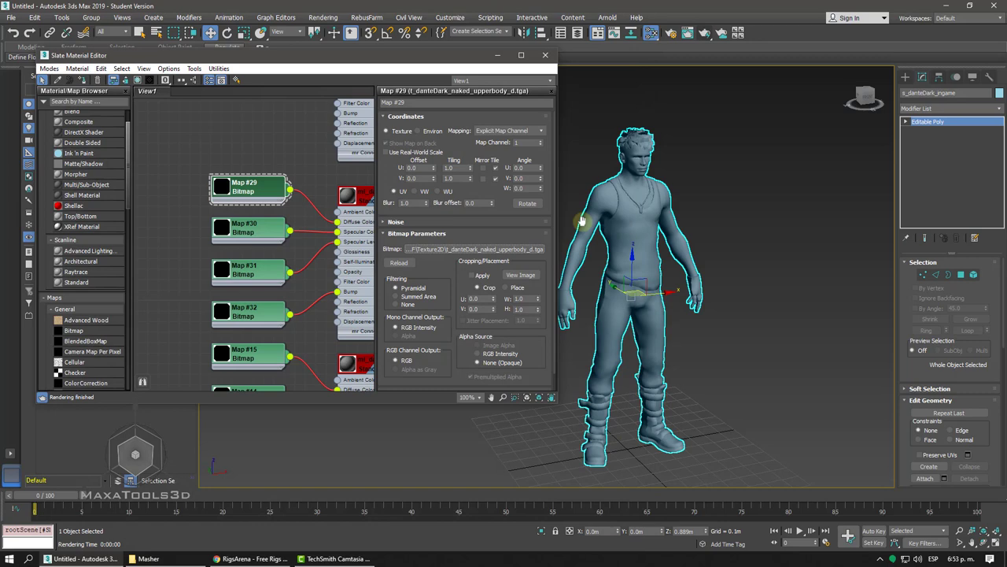
pyautogui.click(546, 56)
pyautogui.click(11, 17)
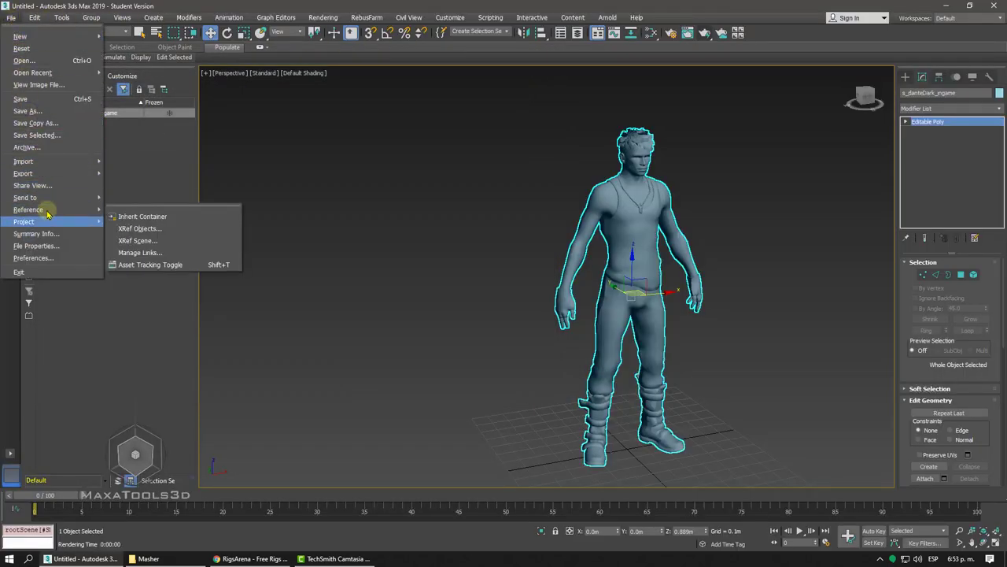
pyautogui.moveTo(28, 210)
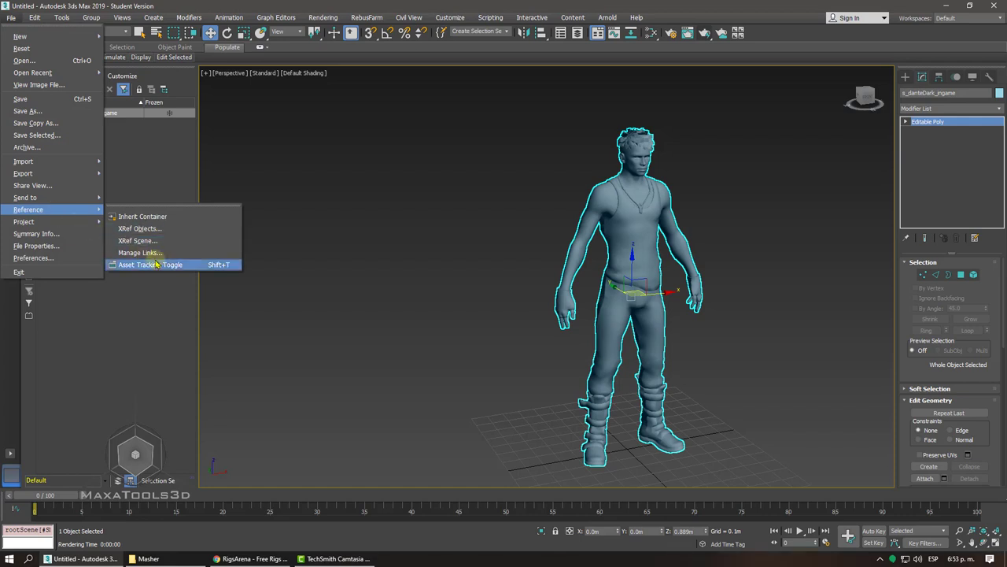
# - In Asset Tracking, select all missing textures from the first down to t_eye_n.tga
pyautogui.click(180, 265)
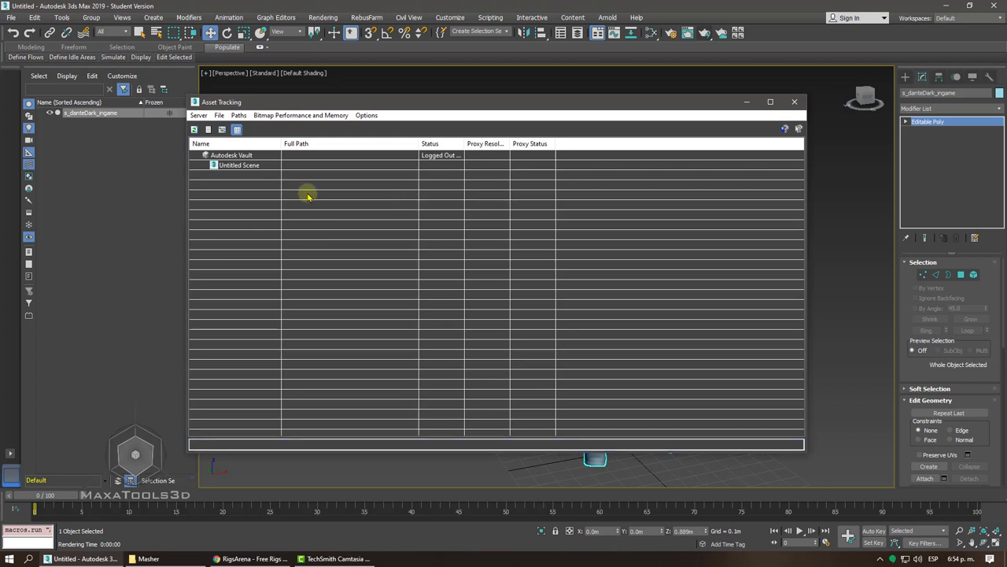
pyautogui.click(193, 129)
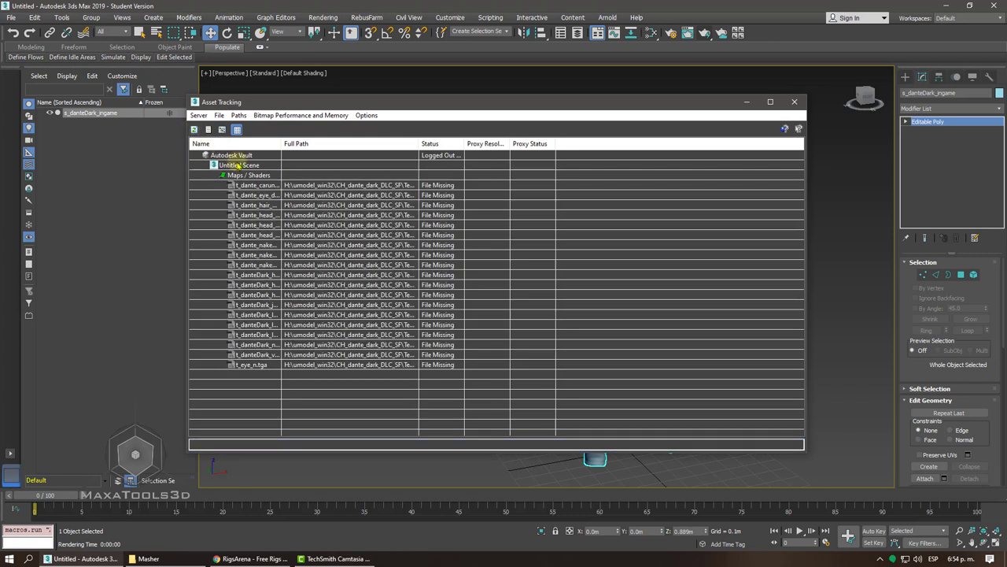
pyautogui.click(507, 345)
pyautogui.click(445, 194)
pyautogui.click(252, 185)
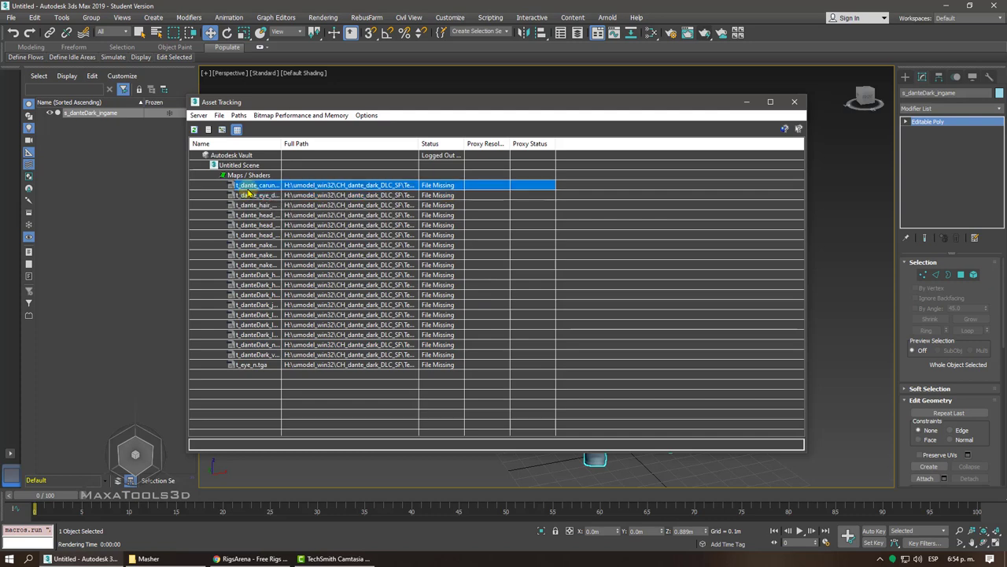
pyautogui.keyDown('shift'); pyautogui.click(253, 365); pyautogui.keyUp('shift')
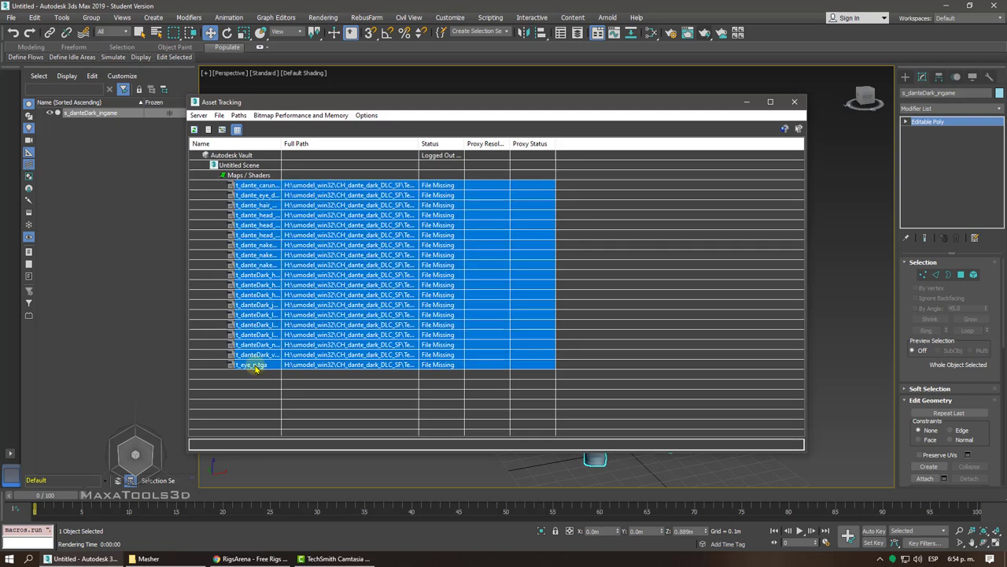
# - Set the selected textures' path to the Masher Texture2D folder
pyautogui.rightClick(254, 367)
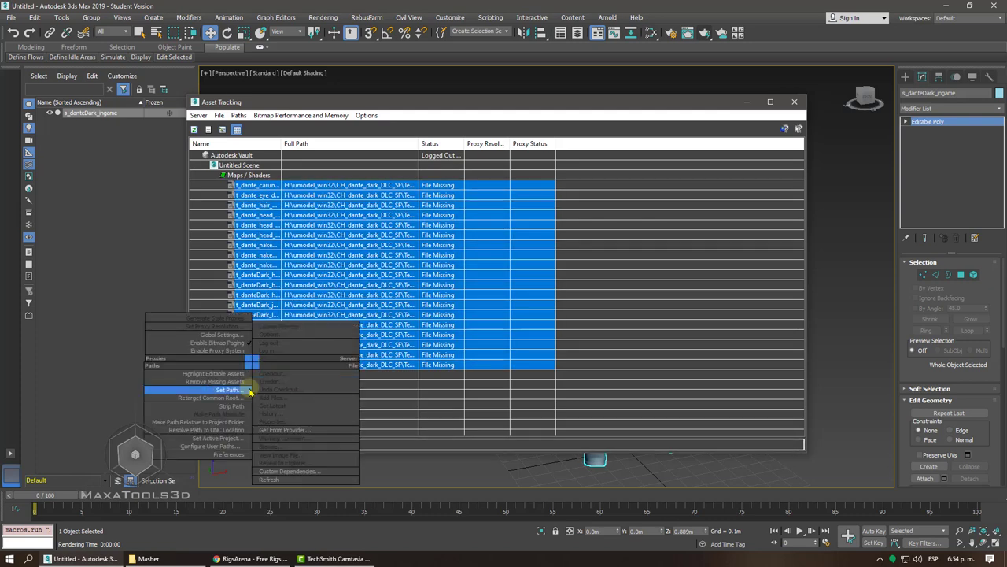
pyautogui.click(227, 390)
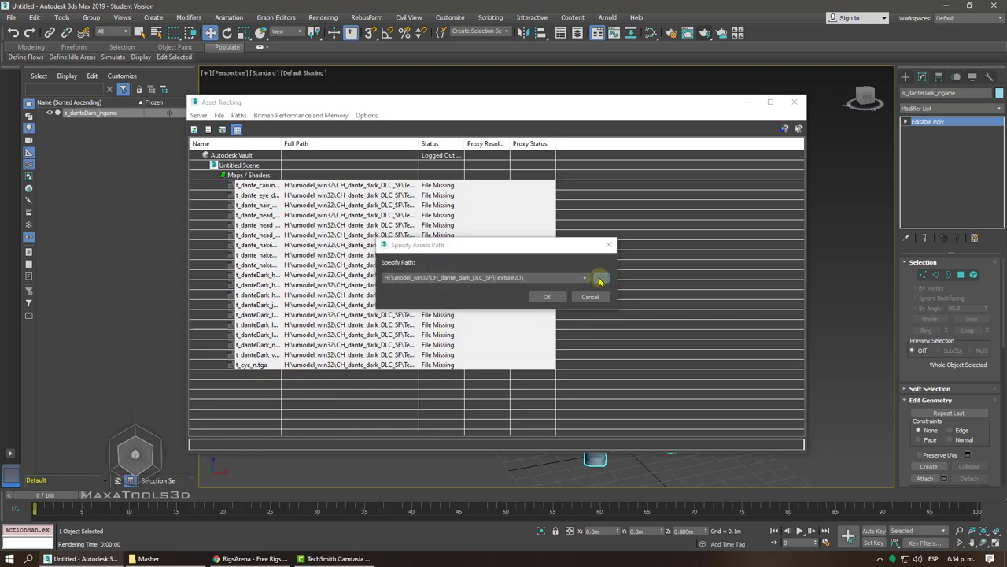
pyautogui.click(599, 281)
pyautogui.doubleClick(466, 110)
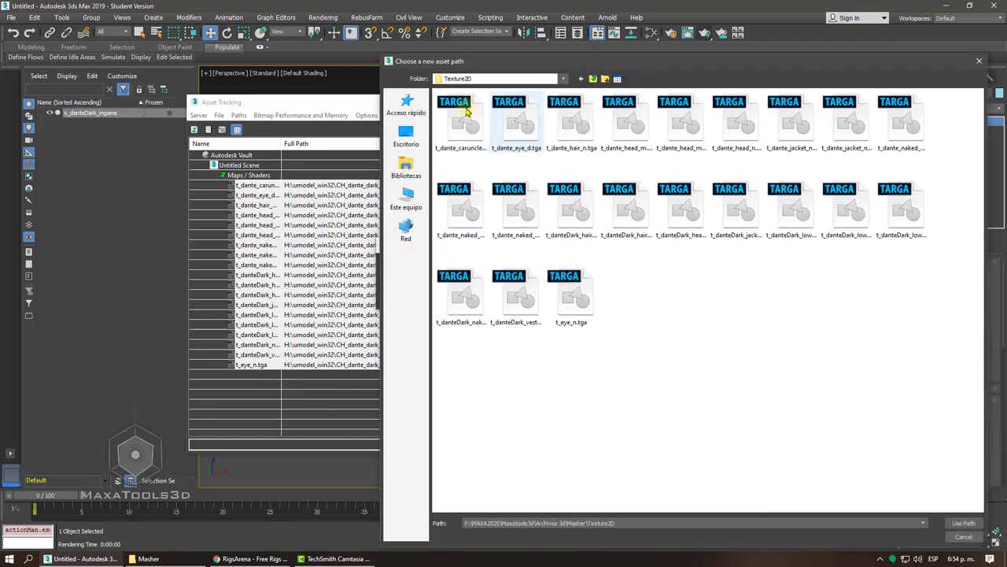
pyautogui.click(963, 523)
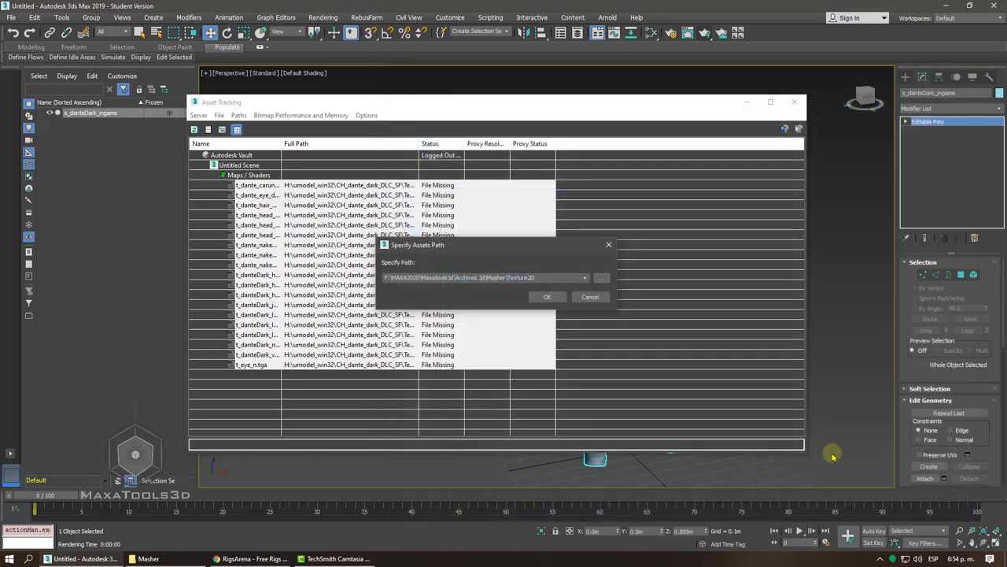
pyautogui.click(536, 296)
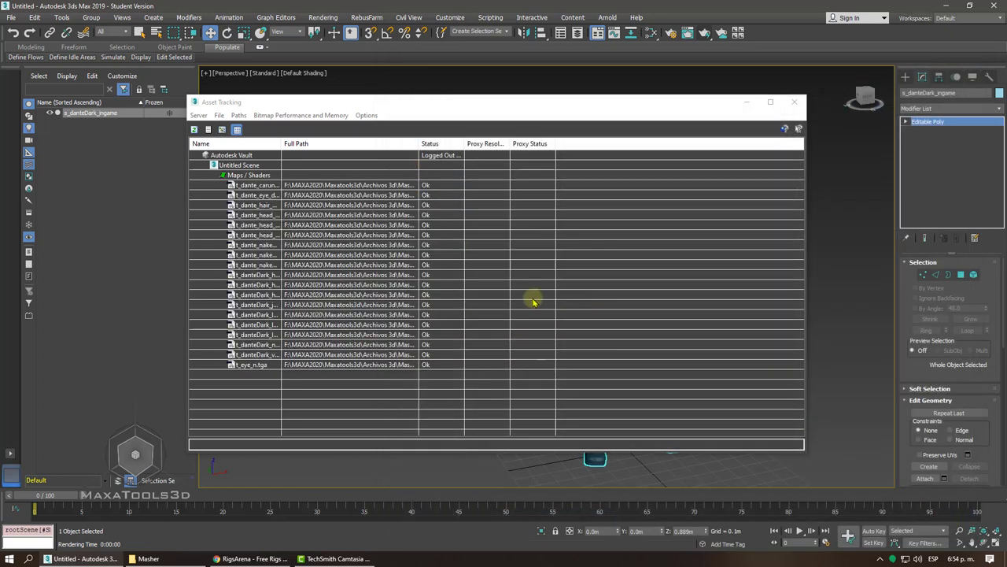
pyautogui.click(535, 296)
# - Select the character mesh and orbit to a three-quarter side view
pyautogui.click(717, 217)
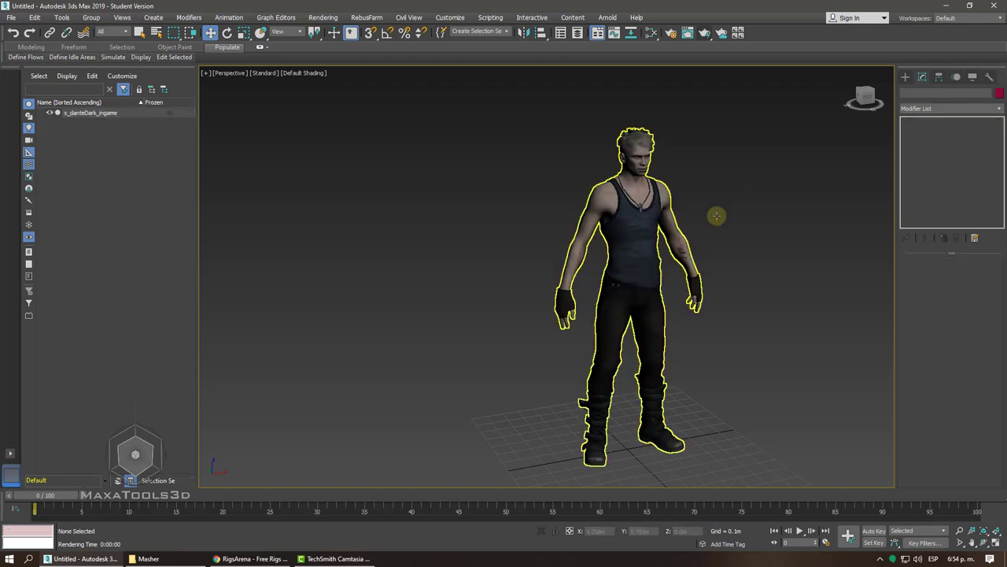
pyautogui.scroll(5, 717, 218)
pyautogui.keyDown('alt'); pyautogui.moveTo(717, 217); pyautogui.dragTo(716, 215, button='middle'); pyautogui.keyUp('alt')
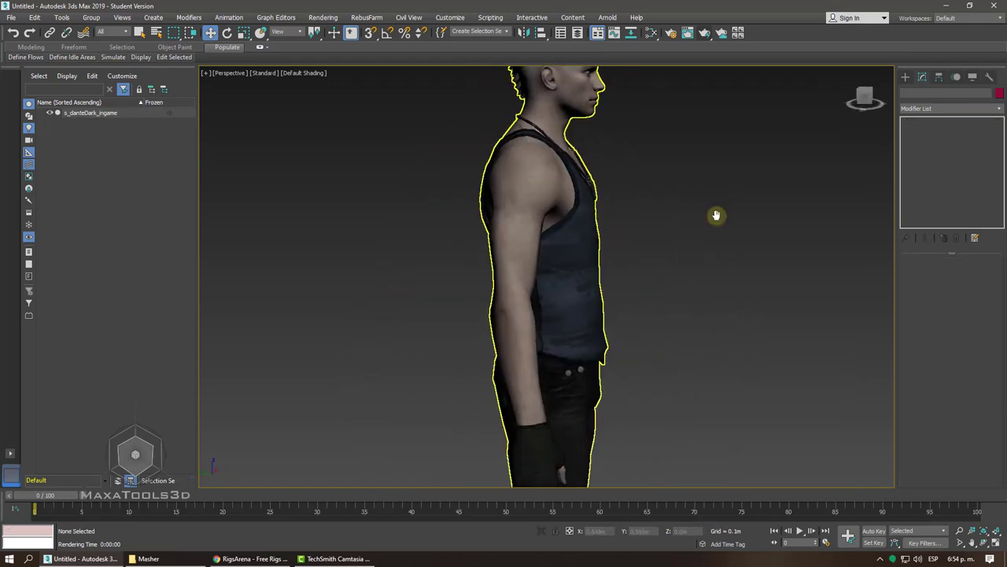
pyautogui.scroll(-3, 716, 216)
pyautogui.scroll(-3, 716, 215)
pyautogui.keyDown('alt'); pyautogui.moveTo(670, 186); pyautogui.dragTo(612, 153, button='middle'); pyautogui.keyUp('alt')
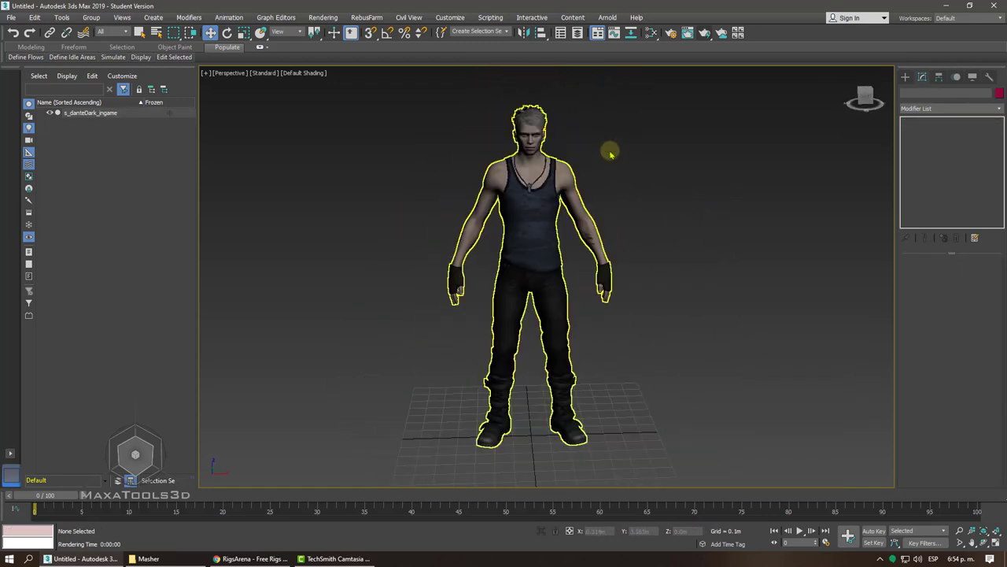
pyautogui.moveTo(611, 153); pyautogui.dragTo(546, 202)
pyautogui.keyDown('alt'); pyautogui.moveTo(587, 150); pyautogui.dragTo(672, 37, button='middle'); pyautogui.keyUp('alt')
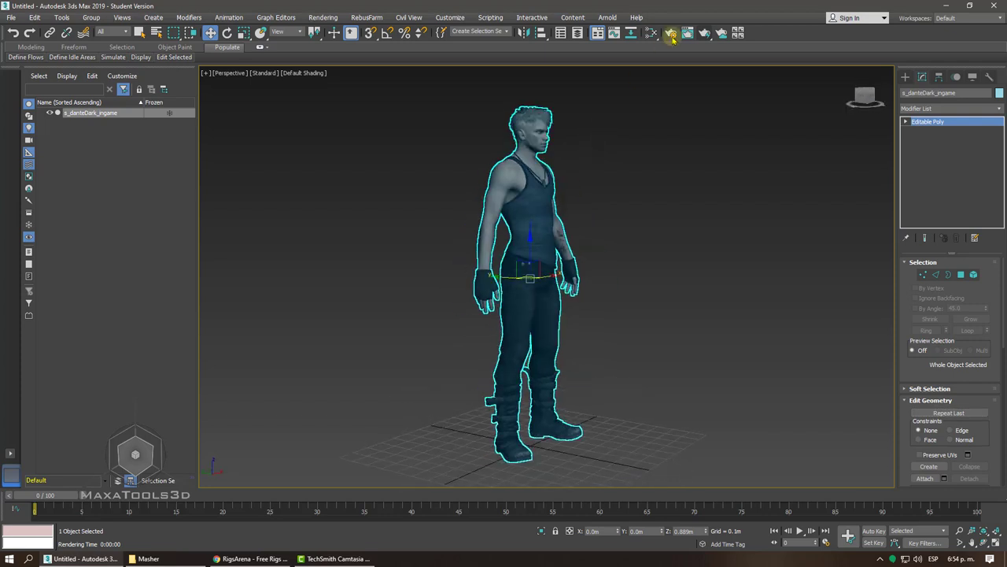
# - Switch the Render Setup renderer to ART Renderer and close the dialog
pyautogui.click(670, 33)
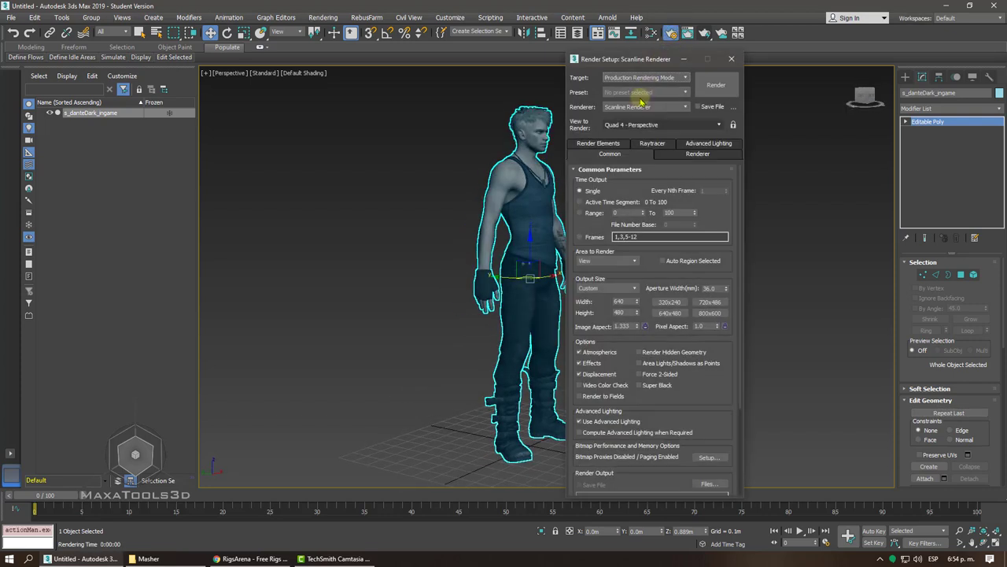
pyautogui.click(639, 106)
pyautogui.click(628, 130)
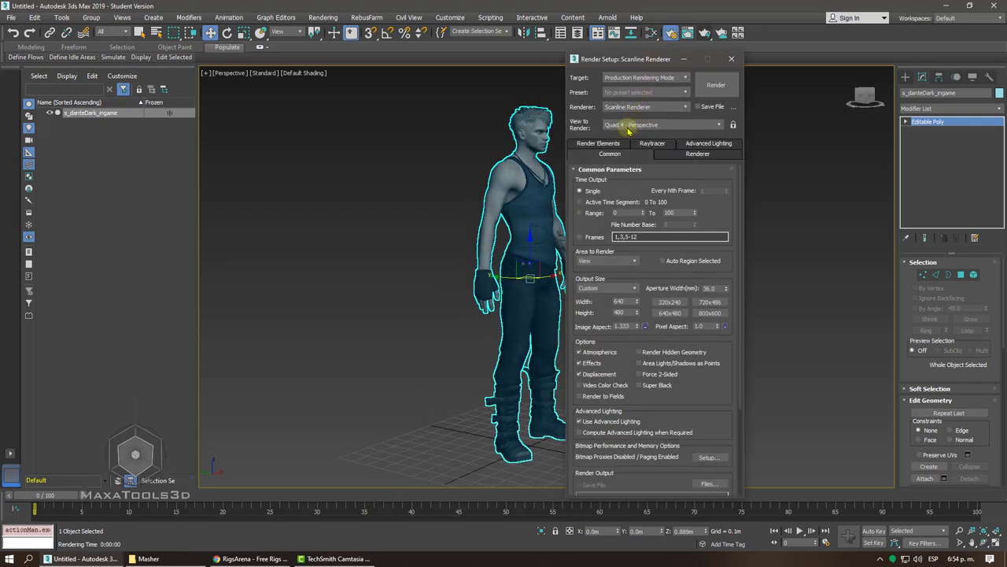
pyautogui.click(733, 59)
# - Render the textured character with Shift+Q, close the frame, and reopen the material editor
pyautogui.keyDown('alt'); pyautogui.moveTo(701, 135); pyautogui.dragTo(684, 186, button='middle'); pyautogui.keyUp('alt')
pyautogui.hotkey('shift', 'q')
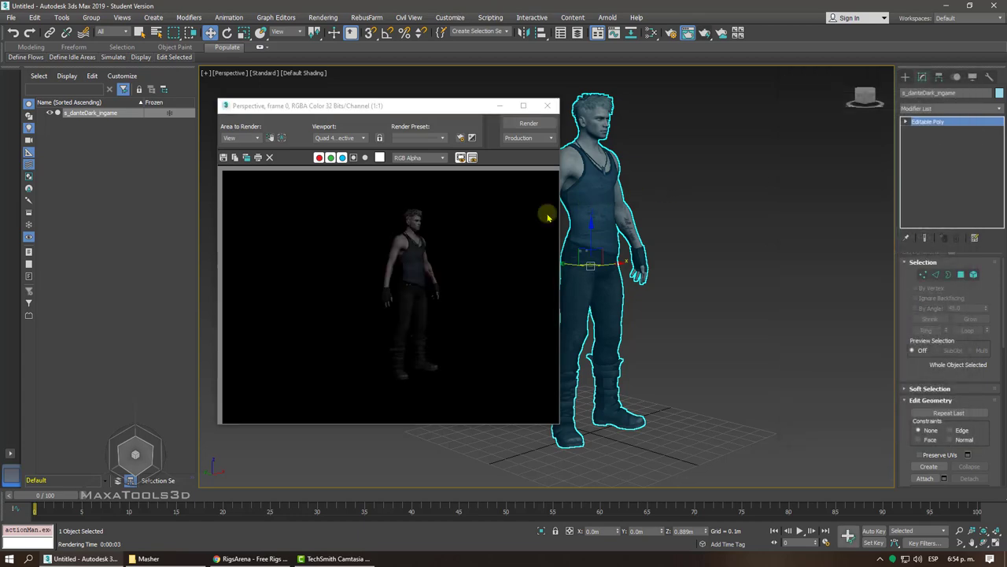
pyautogui.scroll(2, 411, 248)
pyautogui.scroll(-1, 412, 248)
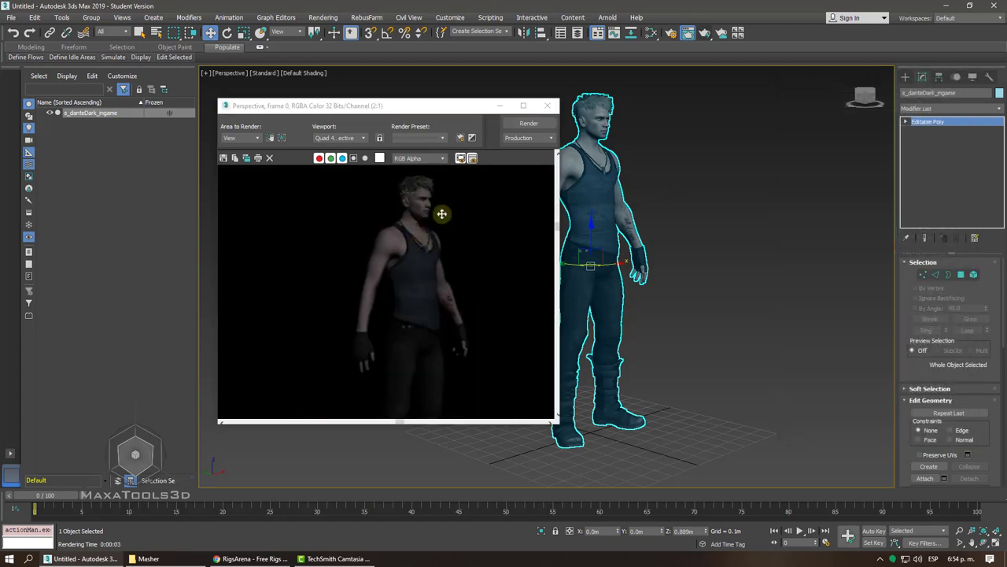
pyautogui.click(548, 107)
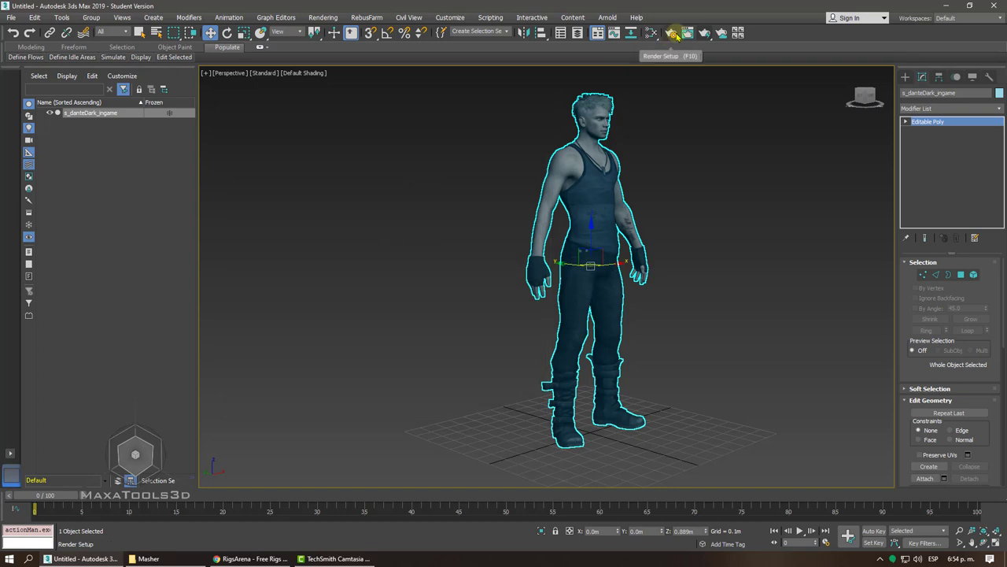
pyautogui.click(652, 33)
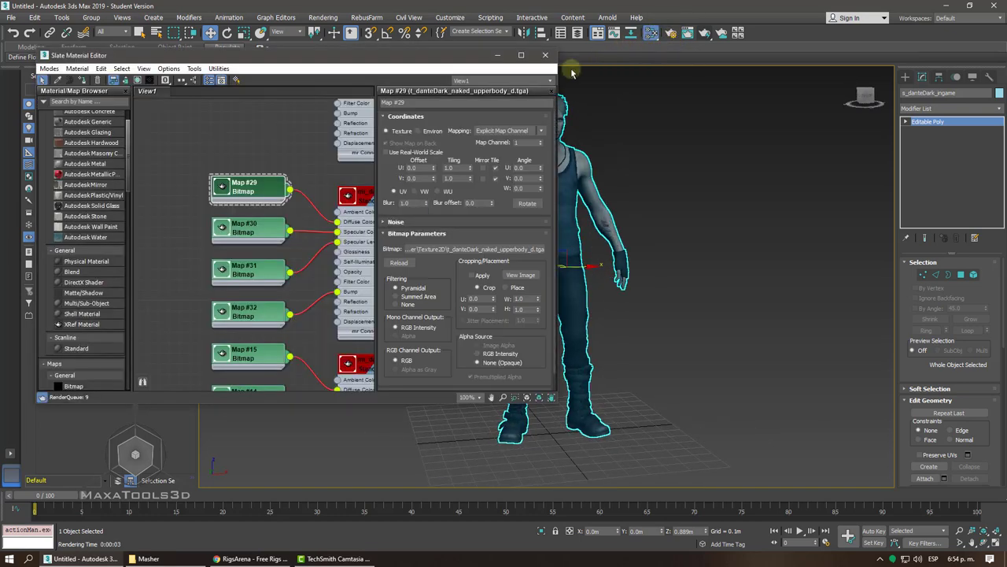
# - Scroll the view, then launch the Scene Converter from the Rendering menu
pyautogui.scroll(-1, 290, 197)
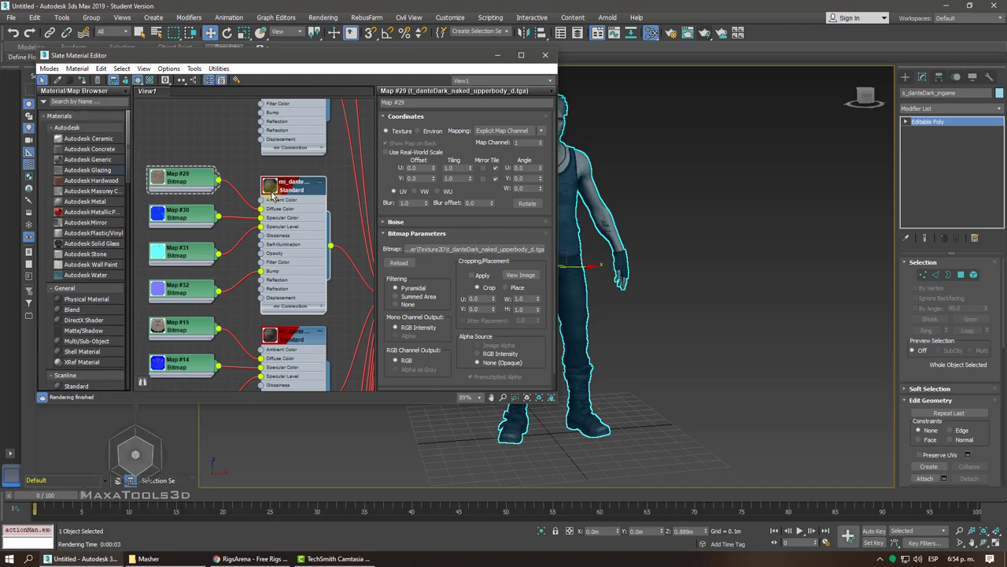
pyautogui.scroll(-1, 274, 193)
pyautogui.scroll(-1, 280, 197)
pyautogui.scroll(-1, 285, 203)
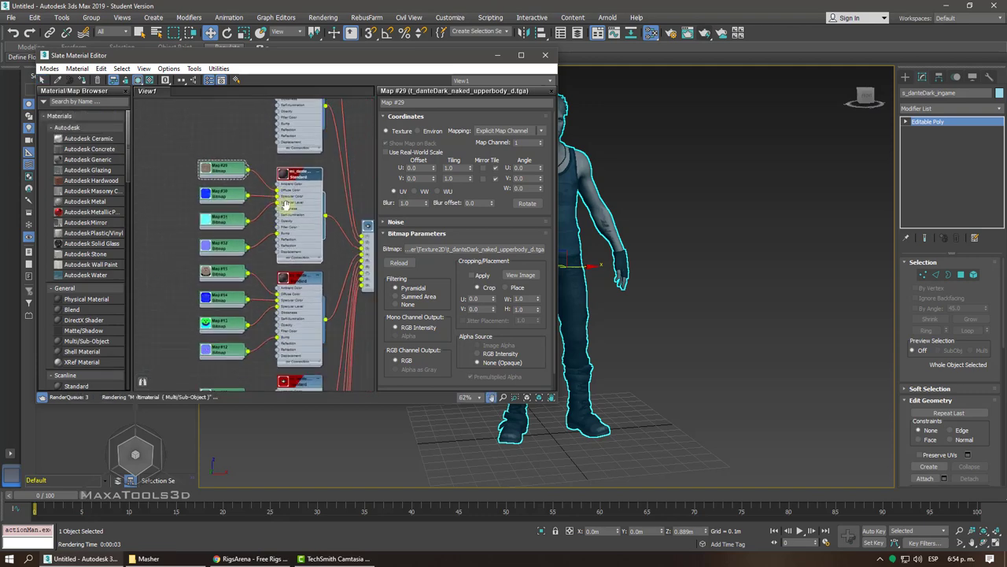
pyautogui.scroll(-1, 284, 204)
pyautogui.scroll(-1, 271, 208)
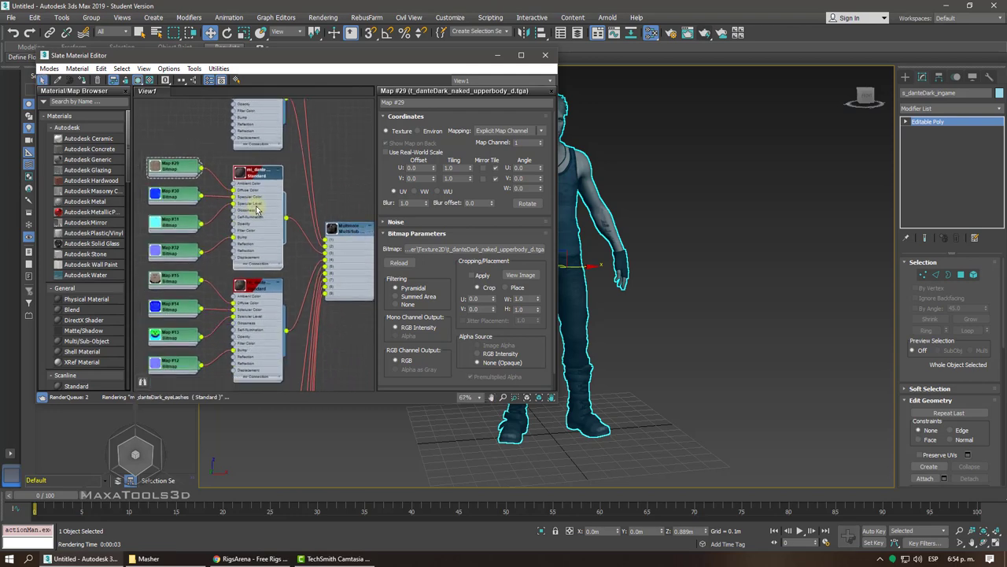
pyautogui.scroll(-1, 260, 210)
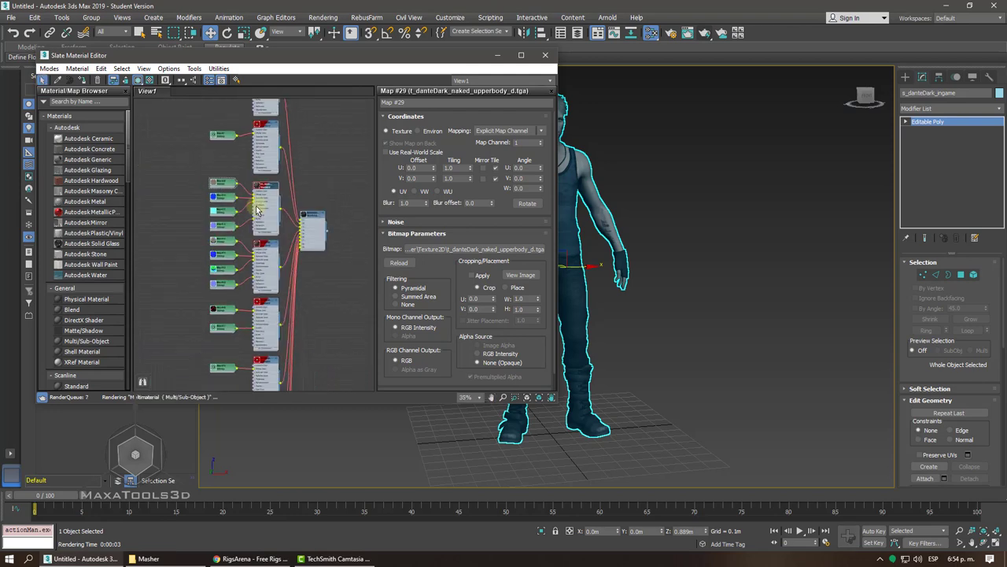
pyautogui.click(322, 18)
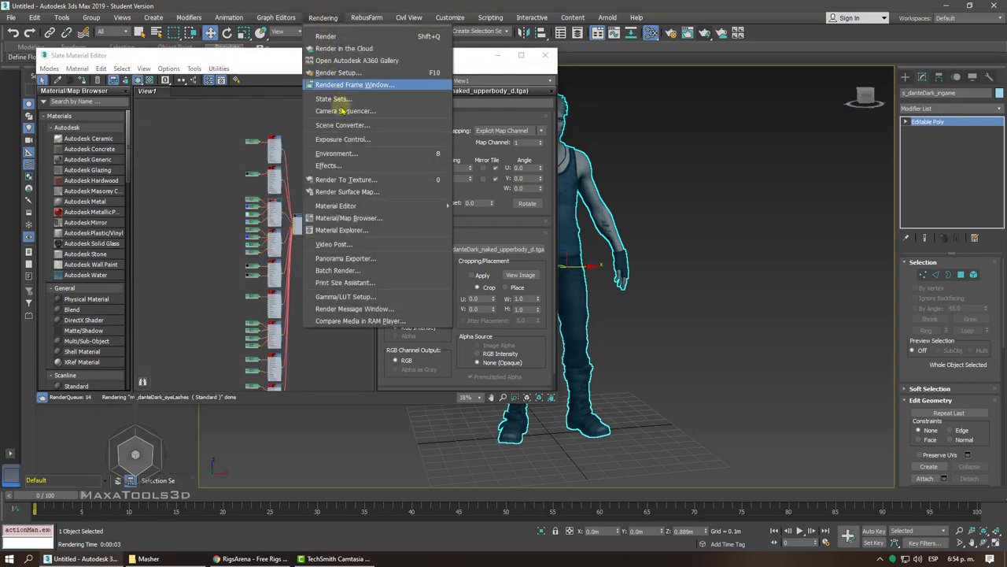
pyautogui.click(347, 127)
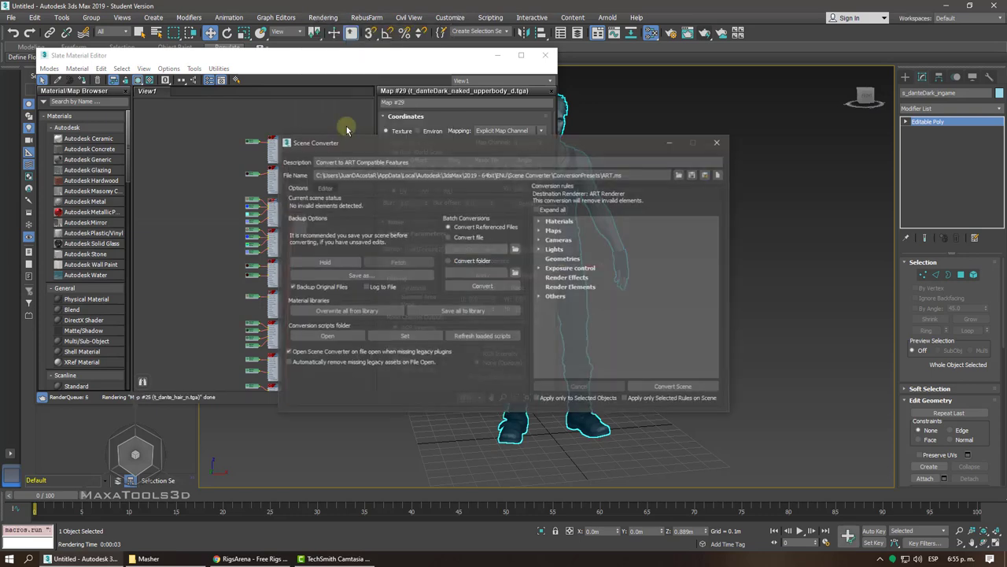
# - Browse the converter's render presets and target renderers, then close it and the Slate Material Editor
pyautogui.click(322, 188)
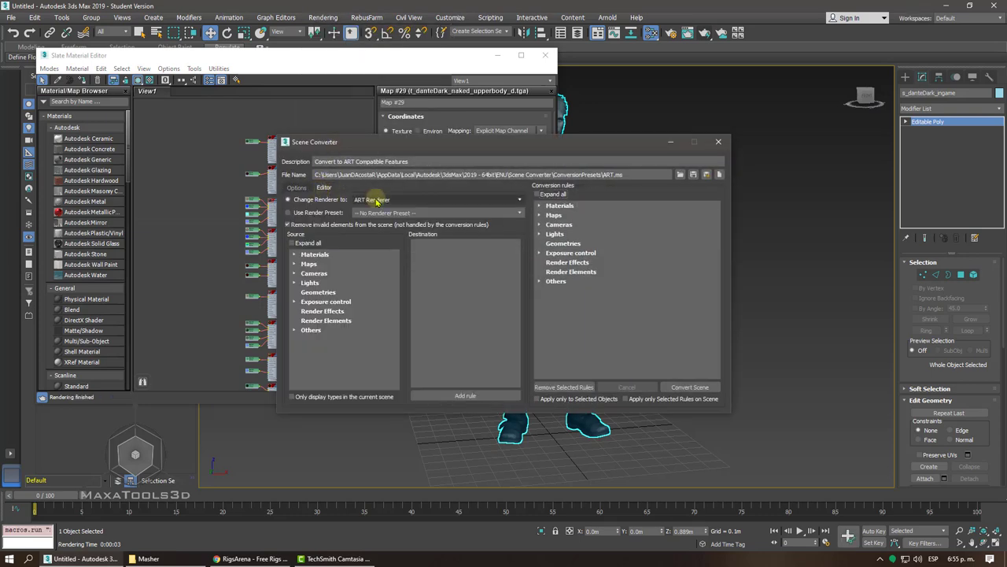
pyautogui.click(389, 212)
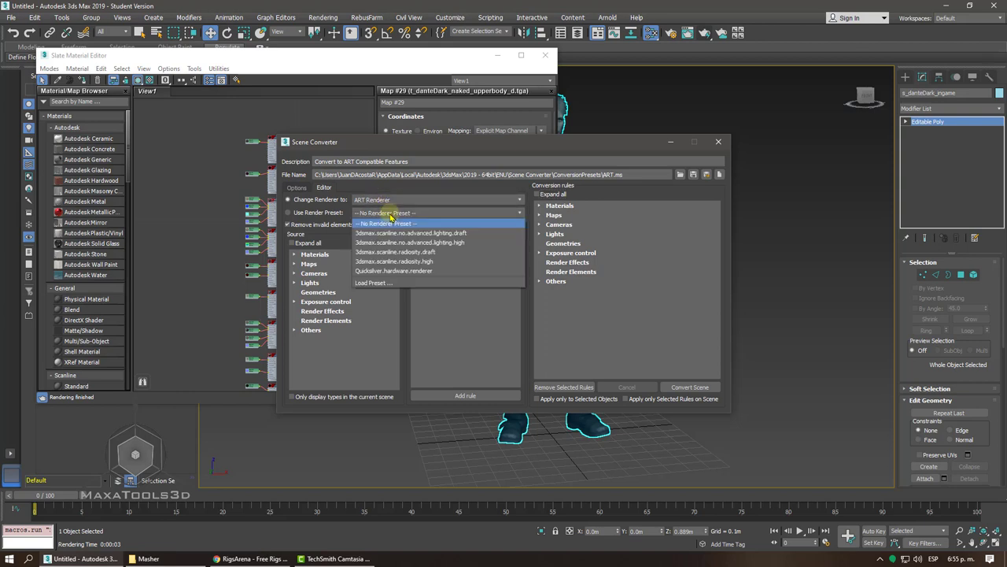
pyautogui.click(345, 190)
pyautogui.click(397, 201)
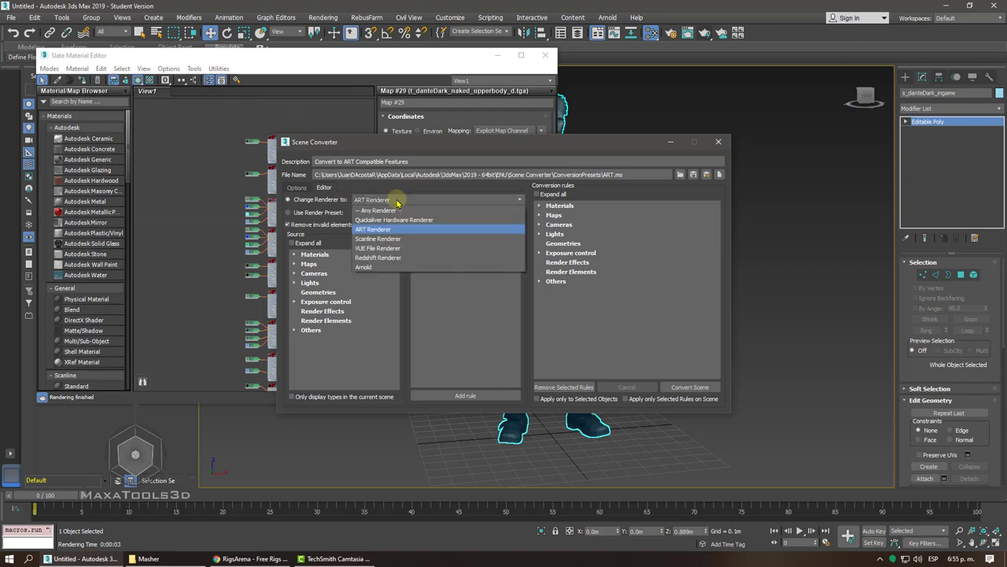
pyautogui.press('Up')
pyautogui.press('Down')
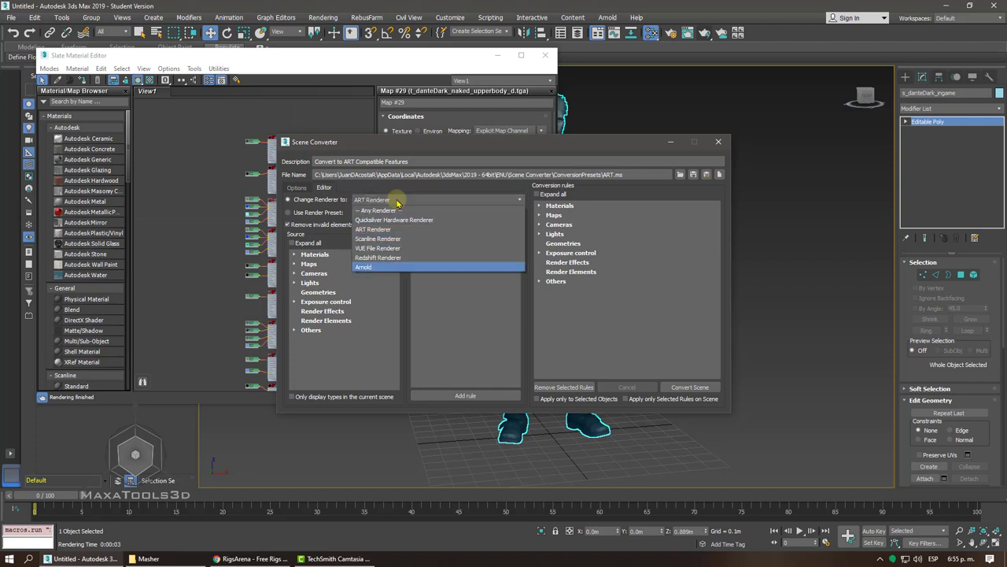
pyautogui.click(718, 142)
pyautogui.click(718, 142)
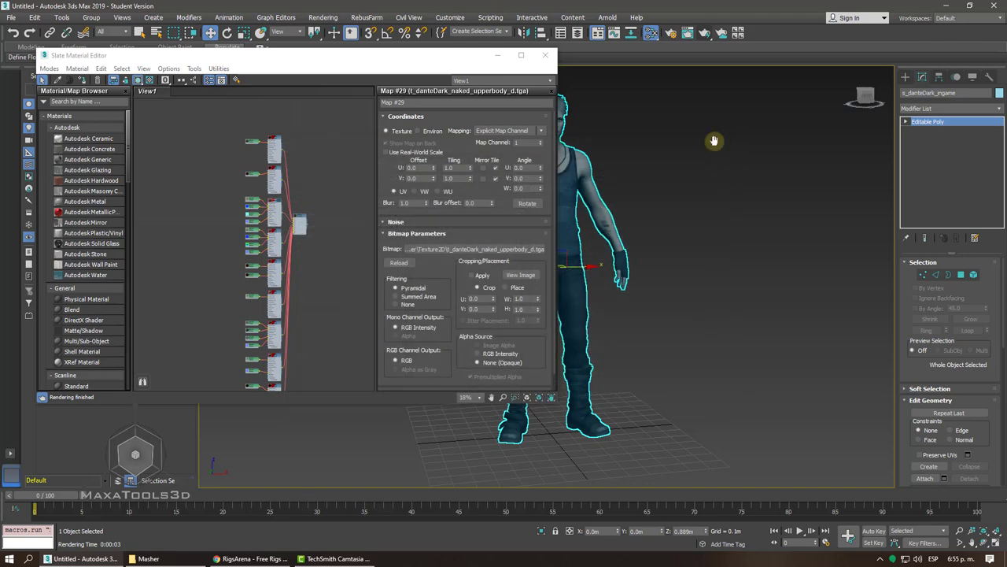
pyautogui.click(544, 54)
pyautogui.click(333, 17)
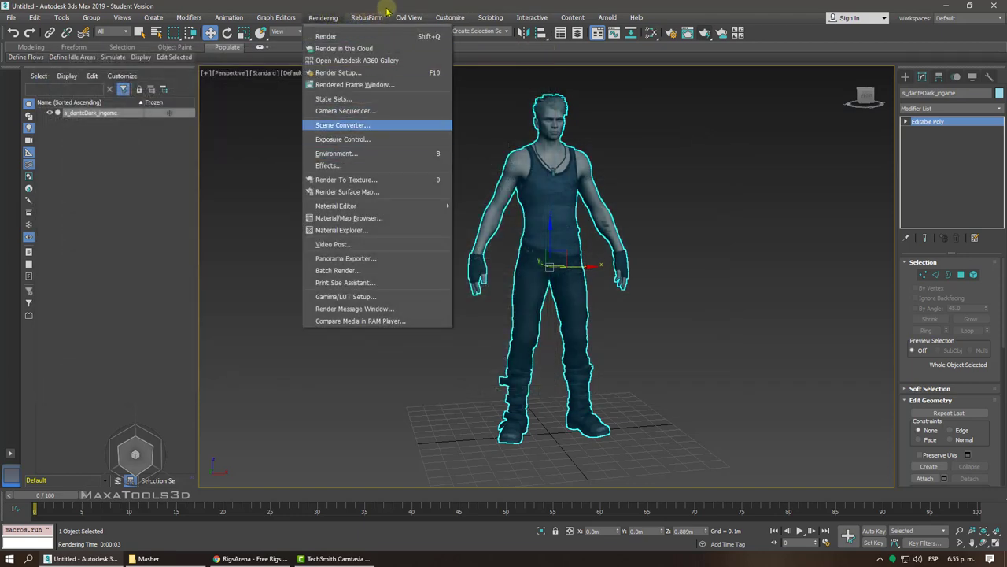
# - Orbit and zoom on the character's shoulder, check it in Front view, then return to Perspective
pyautogui.click(442, 5)
pyautogui.keyDown('alt'); pyautogui.moveTo(443, 71); pyautogui.dragTo(452, 75, button='middle'); pyautogui.keyUp('alt')
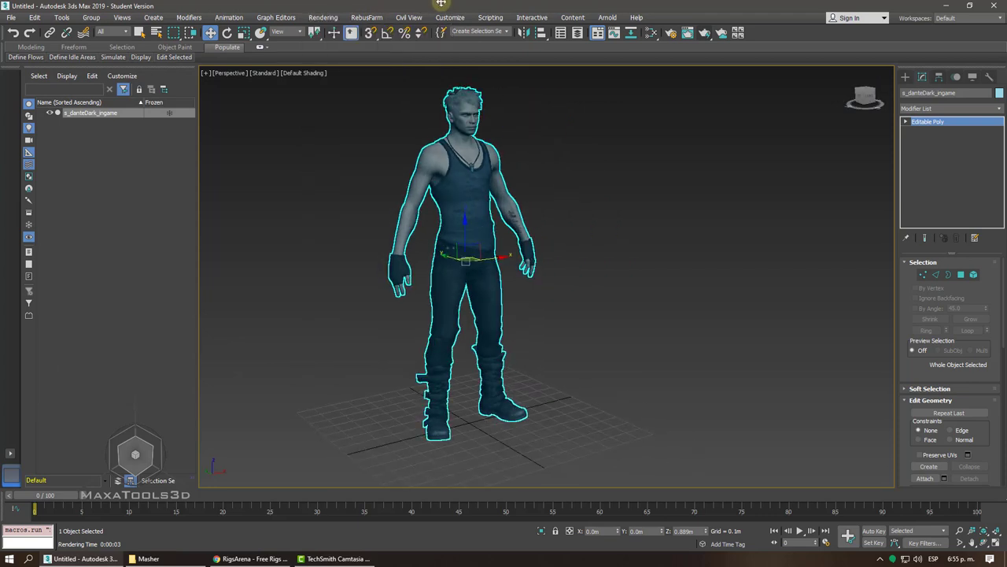
pyautogui.scroll(5, 501, 178)
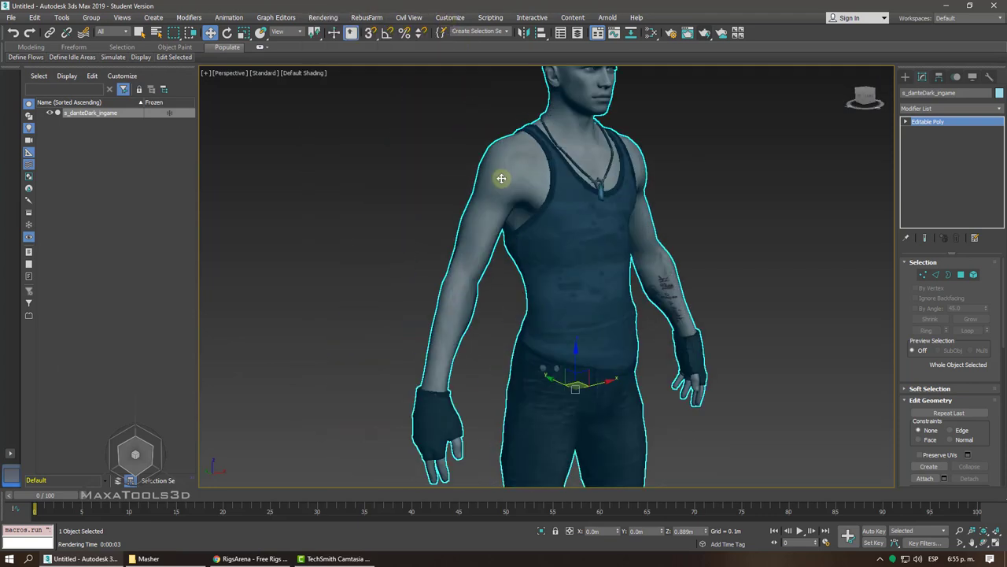
pyautogui.scroll(-5, 501, 179)
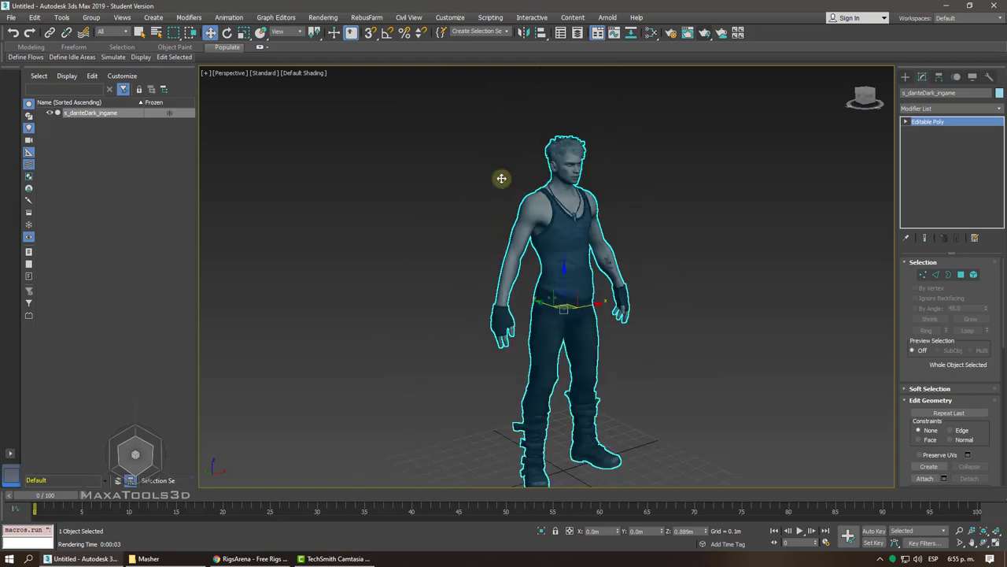
pyautogui.press('f')
pyautogui.scroll(-3, 501, 179)
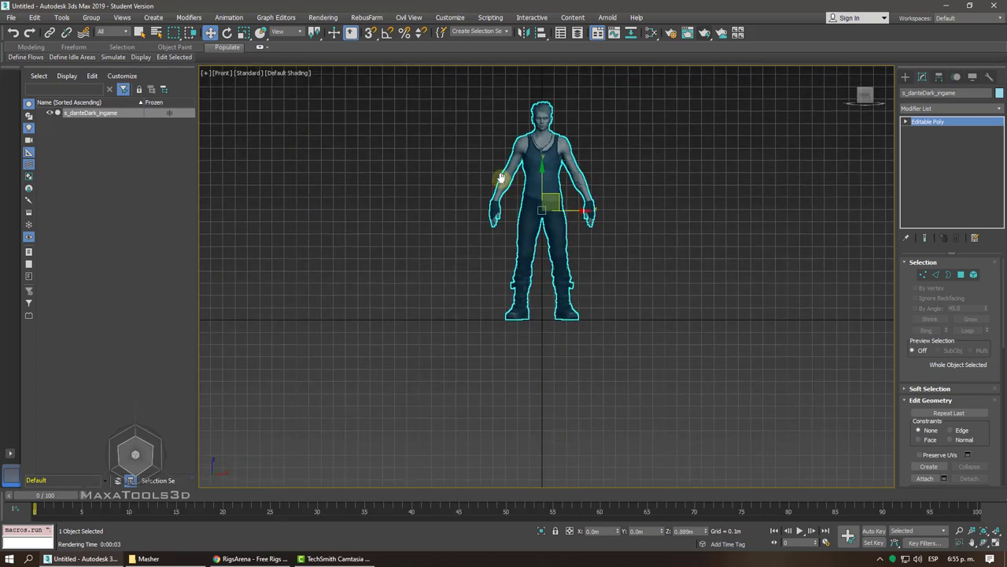
pyautogui.scroll(4, 501, 178)
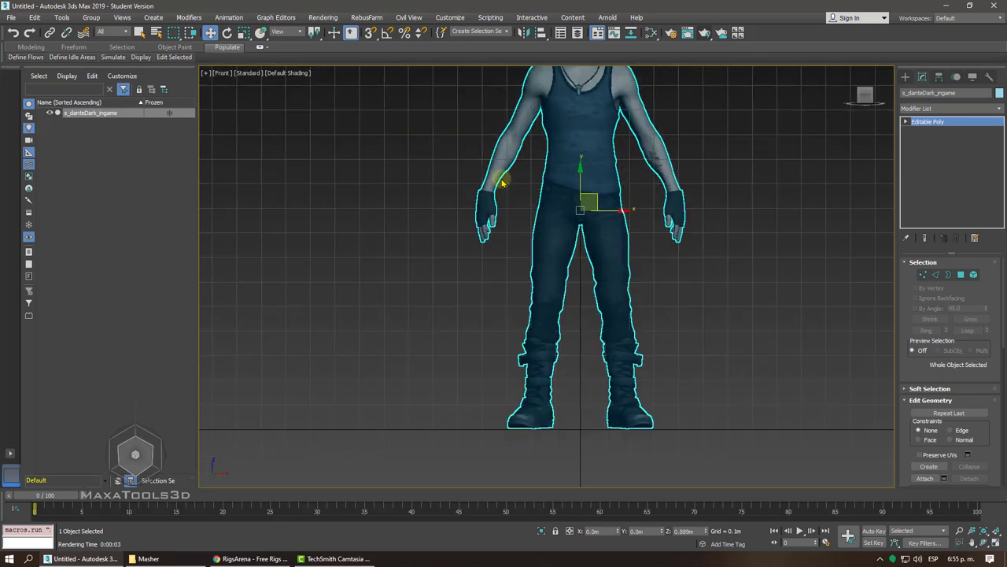
pyautogui.scroll(-2, 501, 179)
pyautogui.scroll(2, 501, 179)
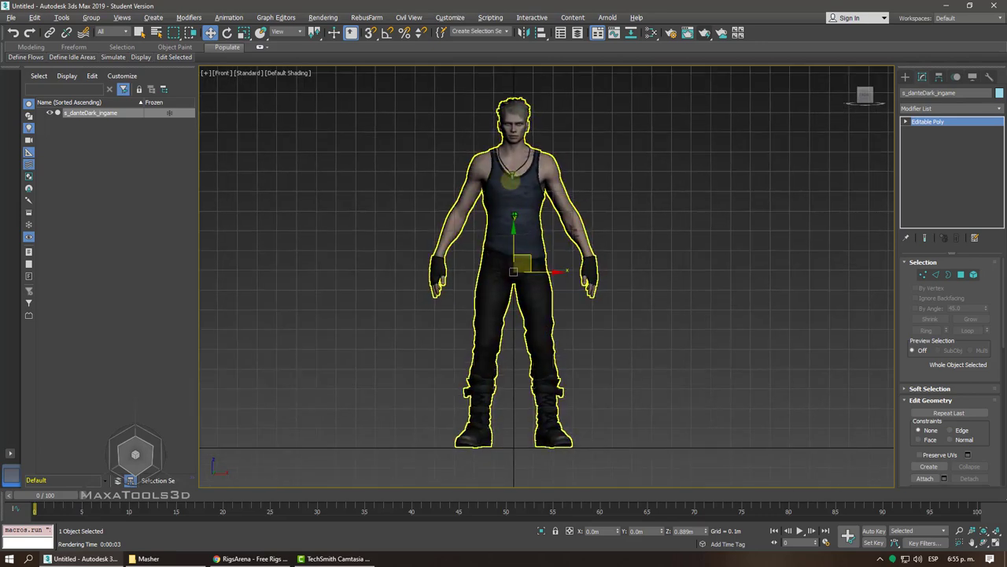
pyautogui.press('p')
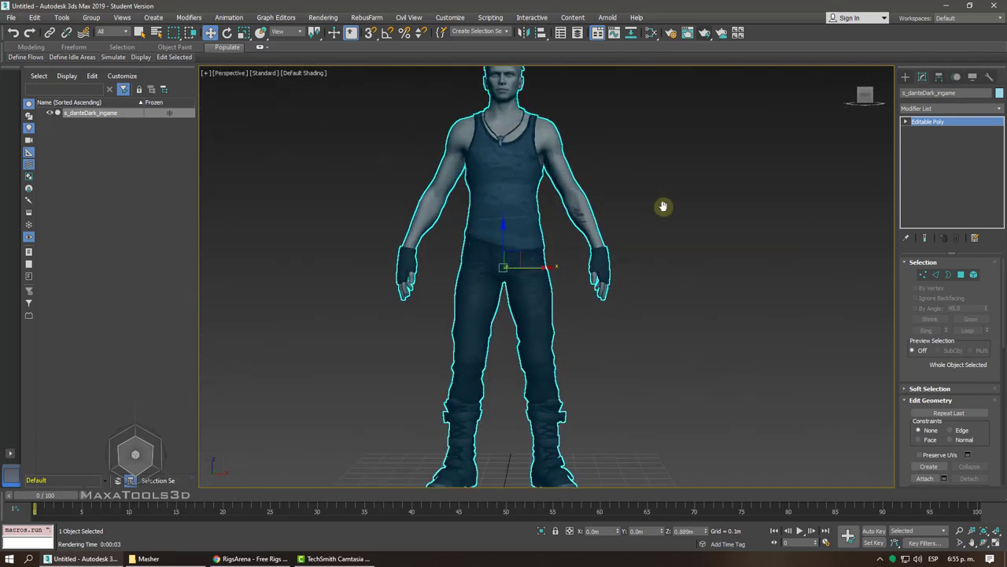
pyautogui.moveTo(664, 208)
pyautogui.keyDown('alt'); pyautogui.mouseDown(button='middle')
pyautogui.moveTo(603, 236)
pyautogui.moveTo(859, 94)
pyautogui.mouseUp(button='middle'); pyautogui.keyUp('alt')
# - Start Biped creation via Create > Systems and the 'xBIP' action search
pyautogui.click(904, 76)
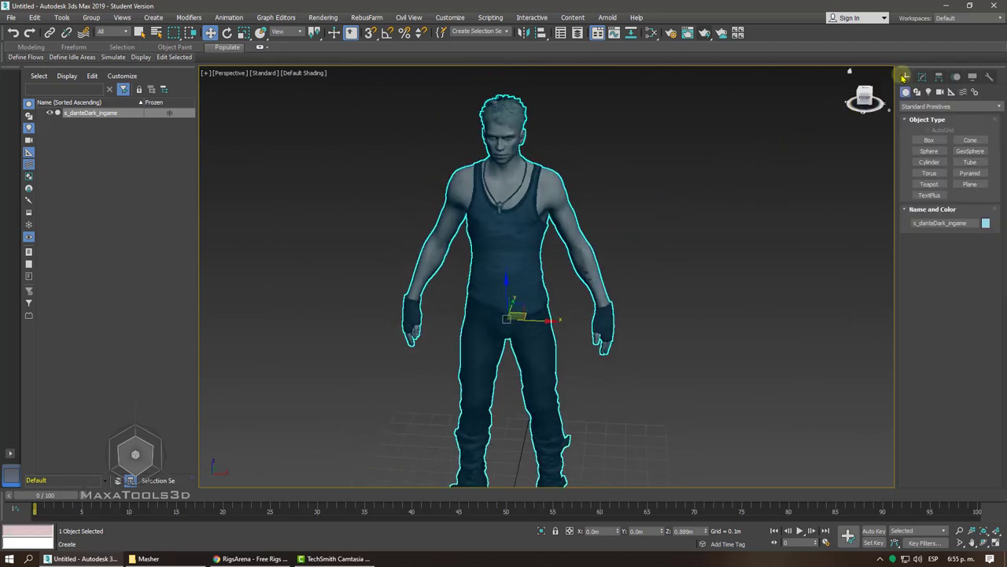
pyautogui.click(974, 91)
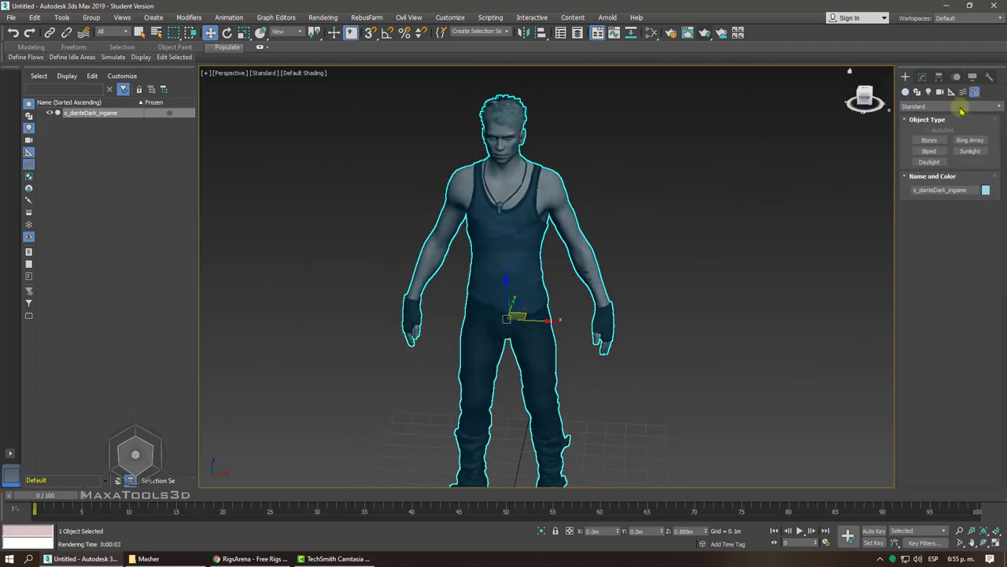
pyautogui.click(928, 153)
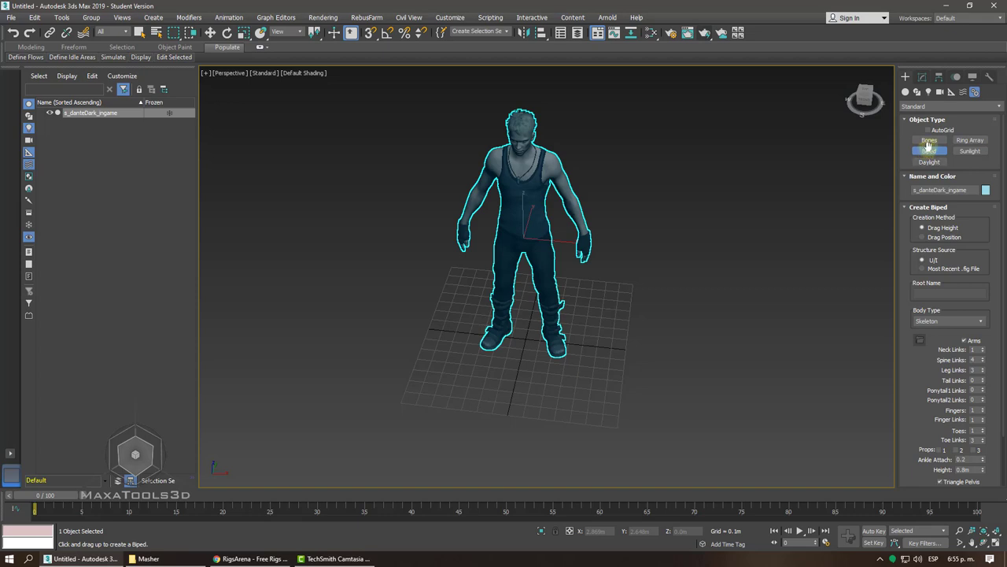
pyautogui.click(974, 92)
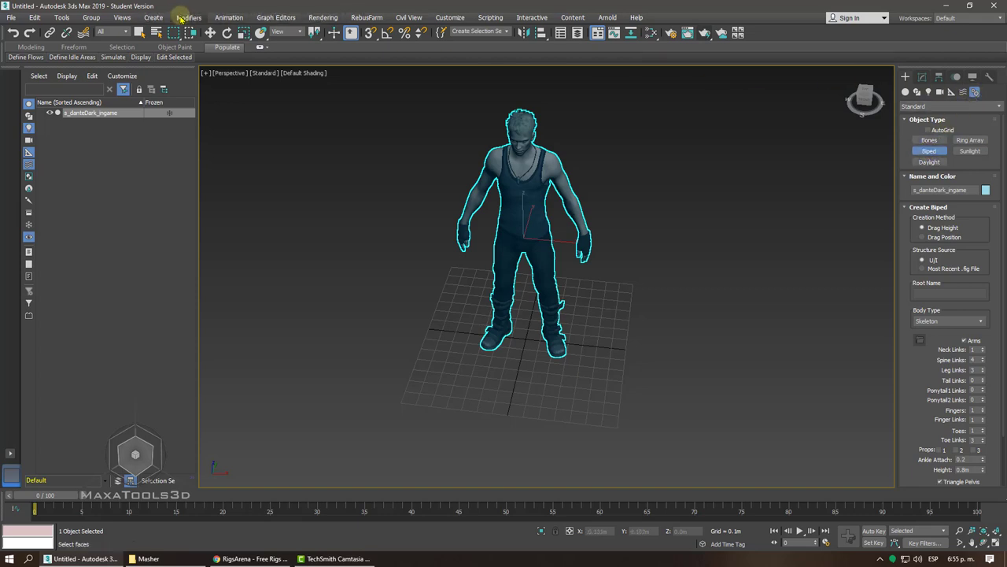
pyautogui.click(154, 17)
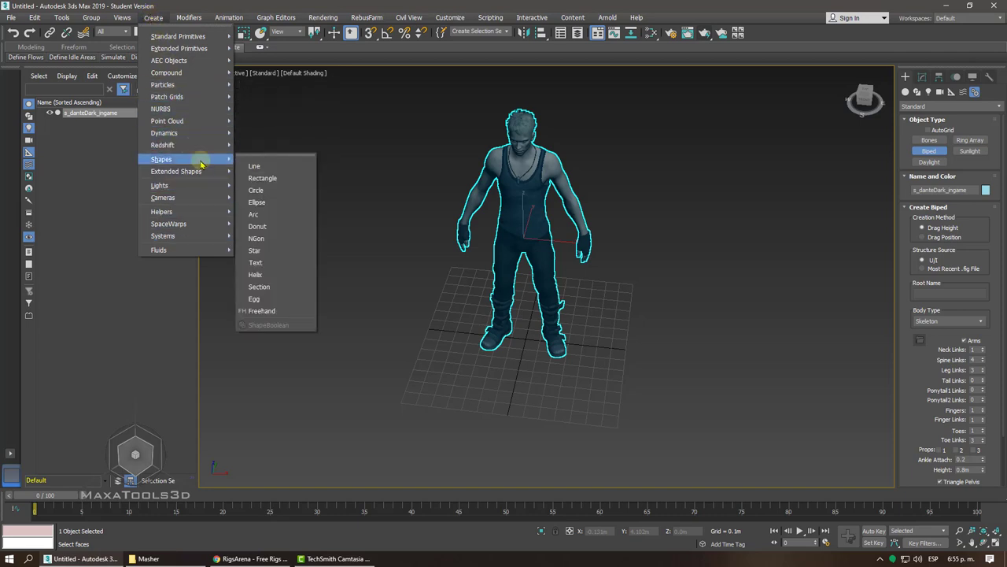
pyautogui.moveTo(163, 236)
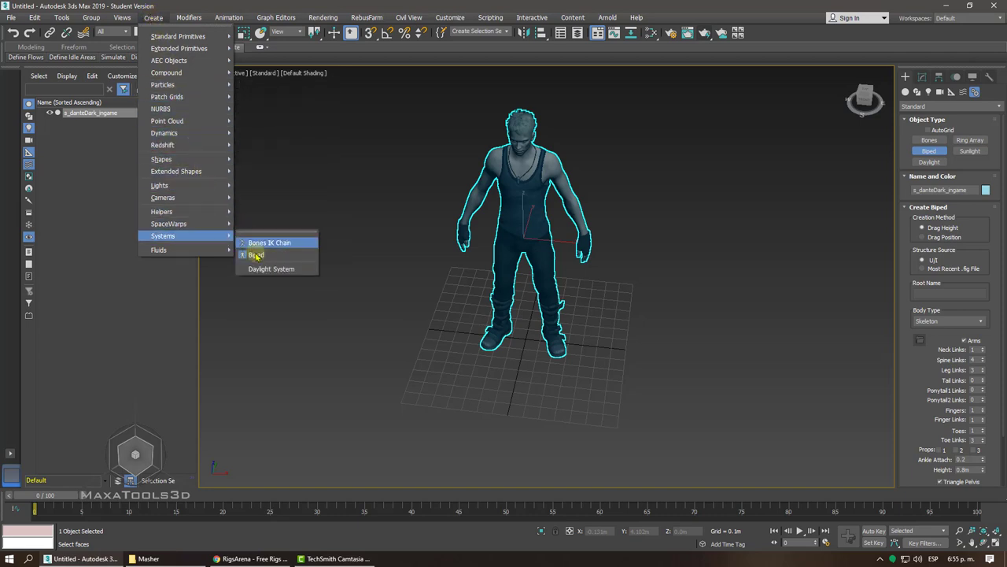
pyautogui.click(256, 256)
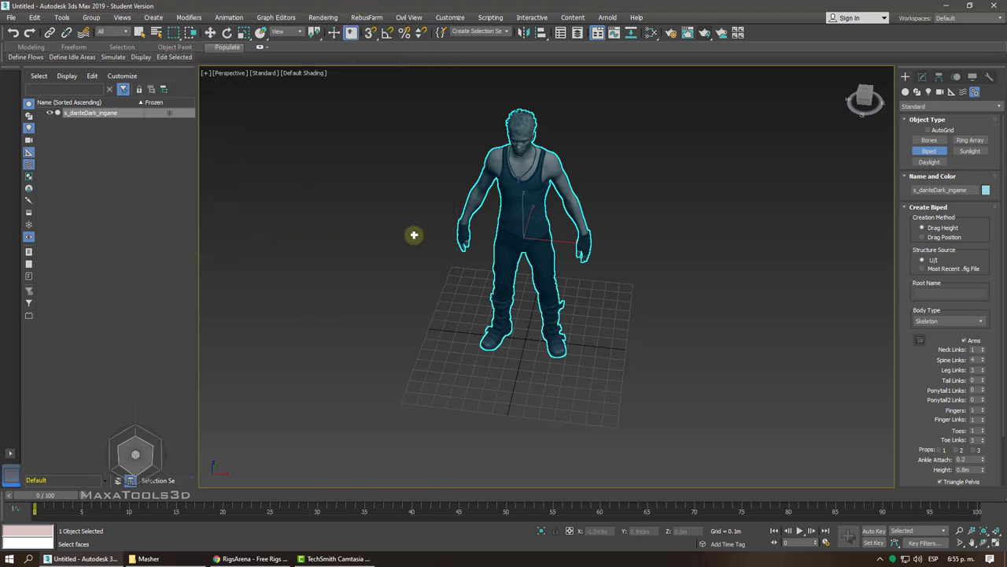
pyautogui.write('x')
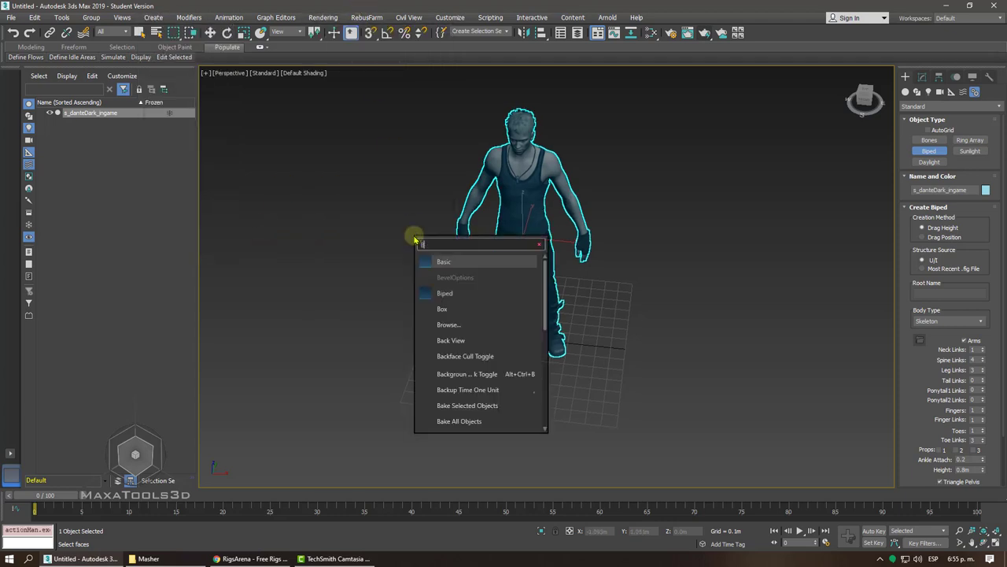
pyautogui.write('BIP')
pyautogui.click(445, 262)
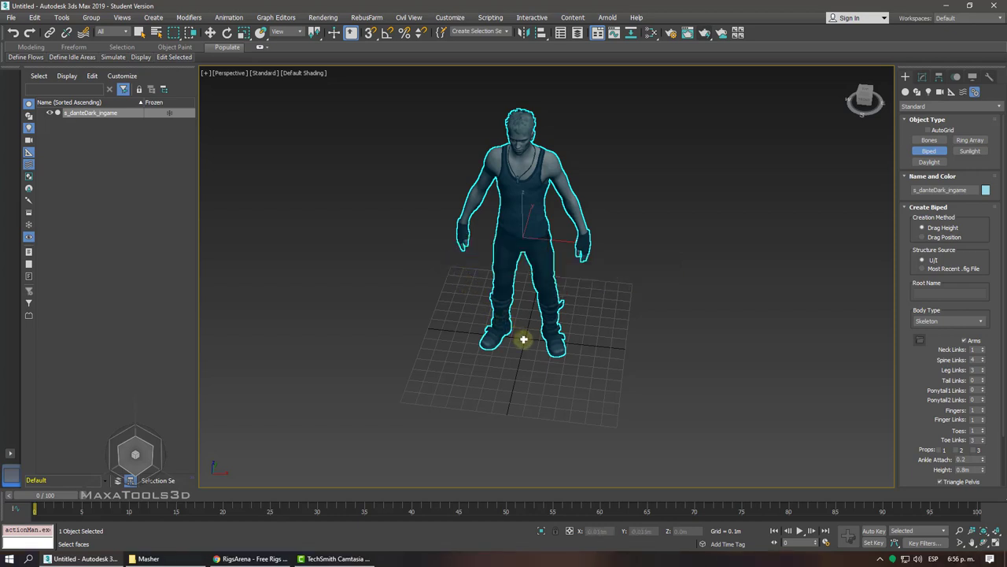
# - Draw the biped from the character's feet to full height and move it beside the mesh
pyautogui.moveTo(521, 341); pyautogui.dragTo(545, 86)
pyautogui.rightClick(606, 153)
pyautogui.keyDown('alt'); pyautogui.moveTo(606, 153); pyautogui.dragTo(551, 227, button='middle'); pyautogui.keyUp('alt')
pyautogui.moveTo(551, 227); pyautogui.dragTo(826, 191)
pyautogui.moveTo(825, 191)
pyautogui.keyDown('alt'); pyautogui.mouseDown(button='middle')
pyautogui.moveTo(532, 234)
pyautogui.moveTo(642, 100)
pyautogui.mouseUp(button='middle'); pyautogui.keyUp('alt')
# - Try selecting the biped hierarchy, upper-body bones, whole skeleton and mesh, then deselect everything
pyautogui.click(533, 234)
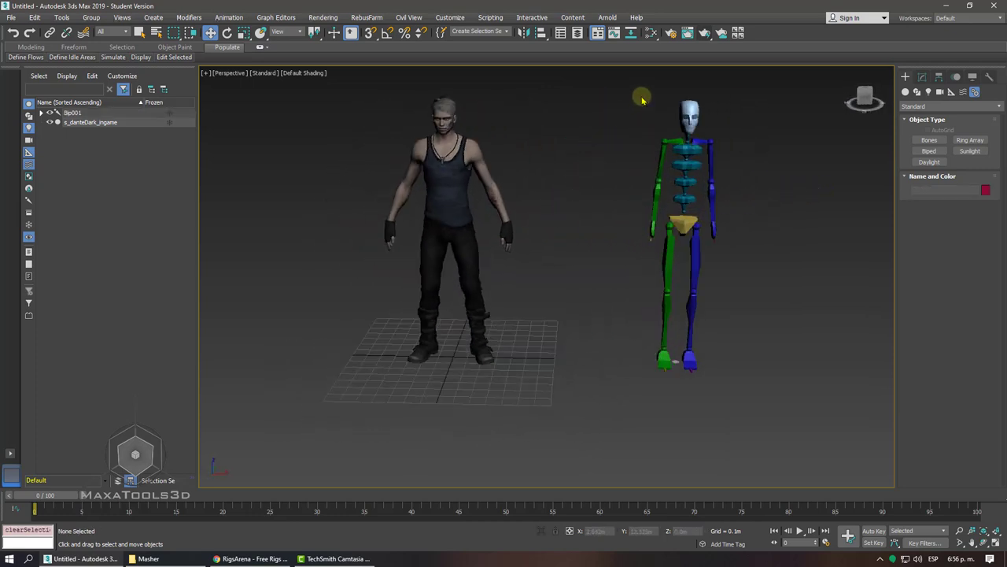
pyautogui.doubleClick(689, 137)
pyautogui.click(719, 232)
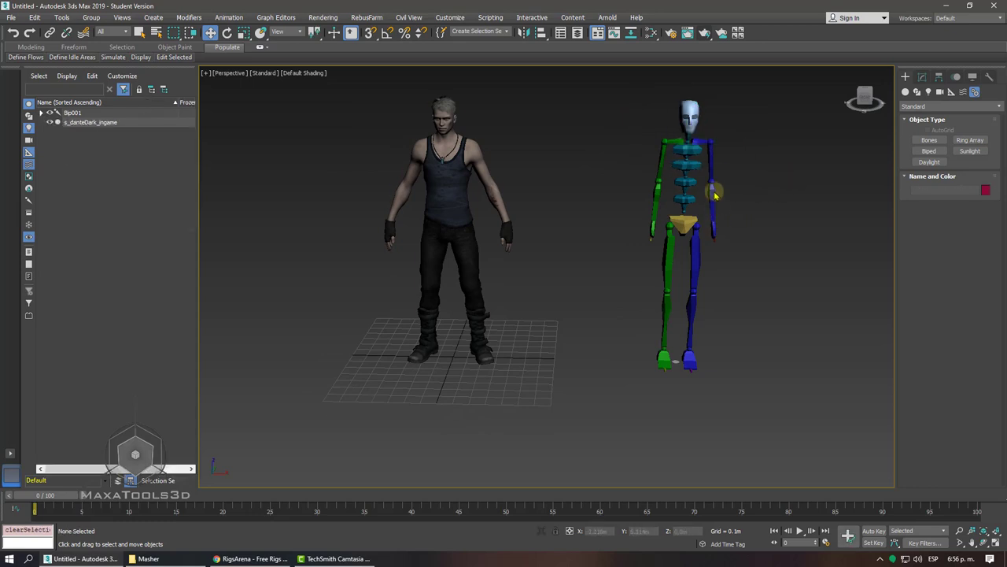
pyautogui.moveTo(706, 88); pyautogui.dragTo(617, 145)
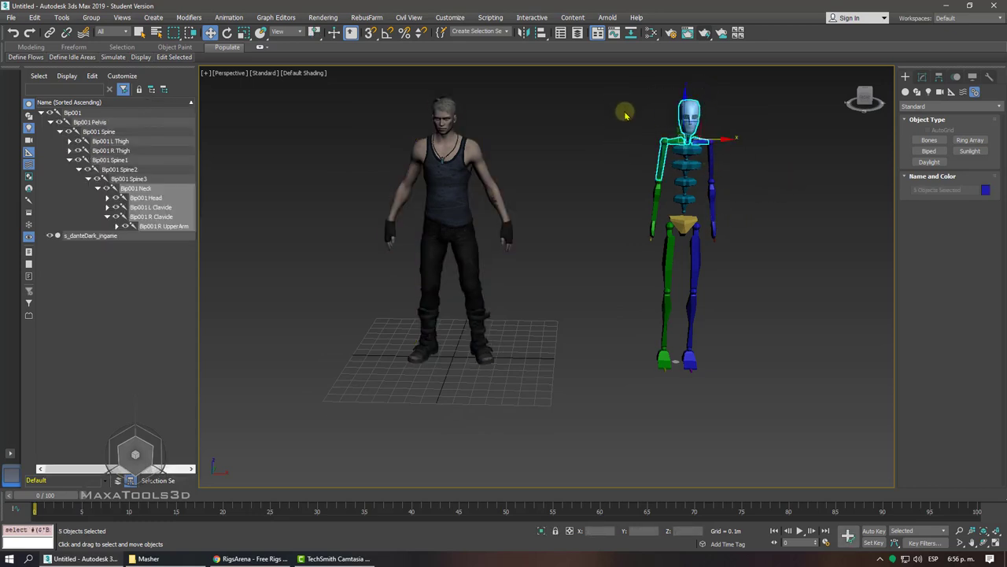
pyautogui.moveTo(617, 100); pyautogui.dragTo(761, 412)
pyautogui.moveTo(342, 80); pyautogui.dragTo(518, 327)
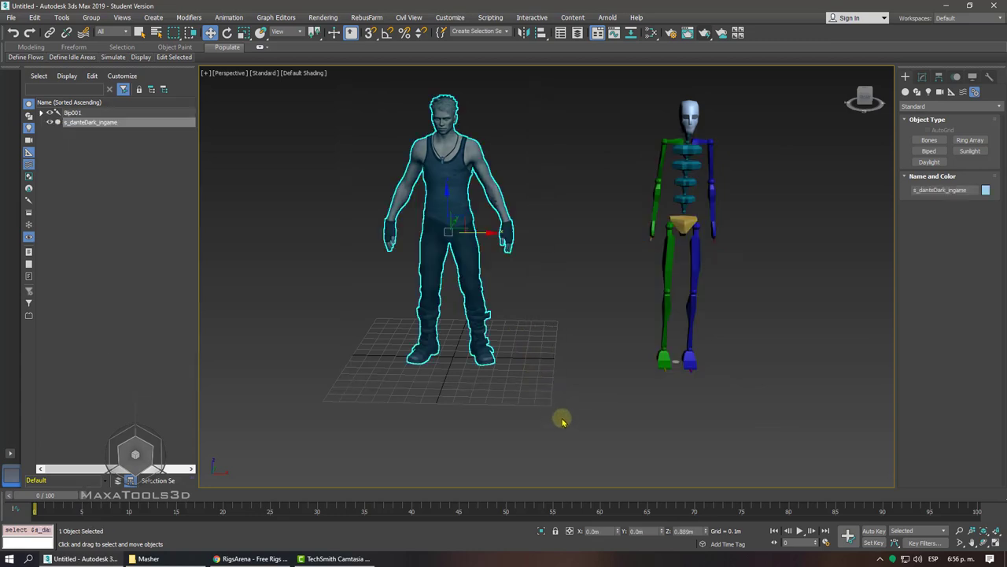
pyautogui.click(551, 365)
# - Select Bip001 R Forearm and show its Hierarchy pivot settings
pyautogui.moveTo(594, 354); pyautogui.dragTo(559, 343, button='middle')
pyautogui.scroll(3, 559, 344)
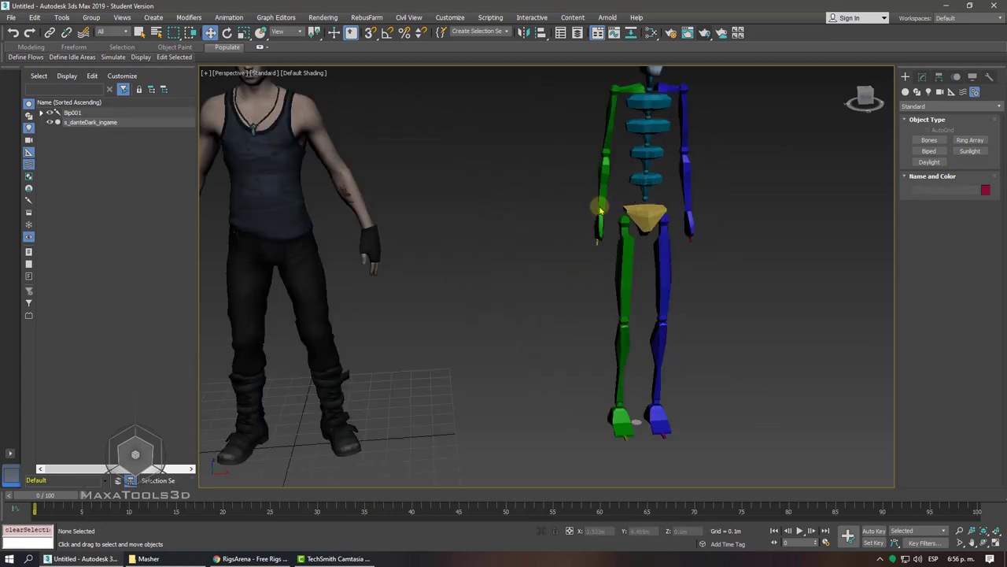
pyautogui.click(603, 189)
pyautogui.keyDown('alt'); pyautogui.moveTo(603, 189); pyautogui.dragTo(673, 214, button='middle'); pyautogui.keyUp('alt')
pyautogui.scroll(-4, 672, 215)
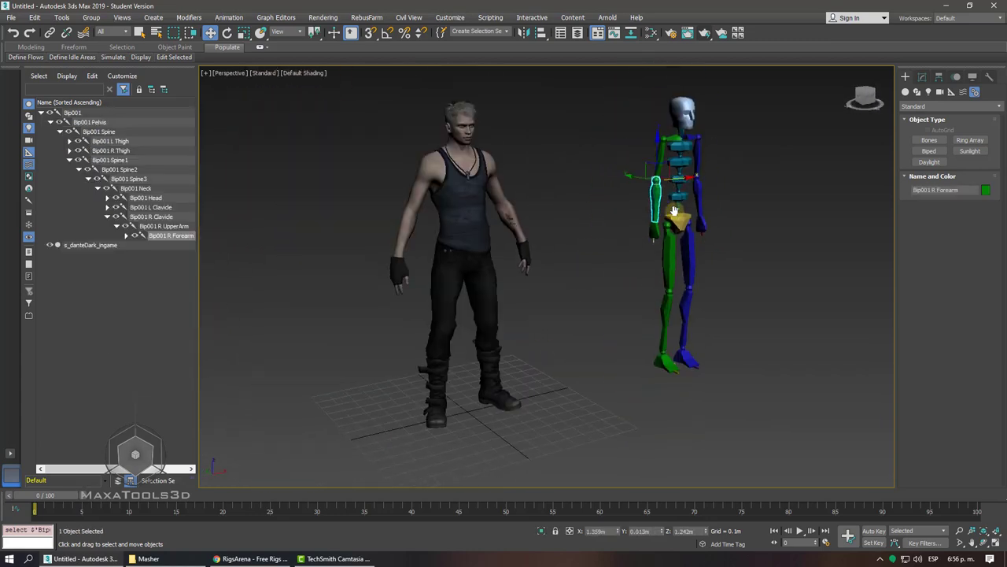
pyautogui.scroll(3, 680, 180)
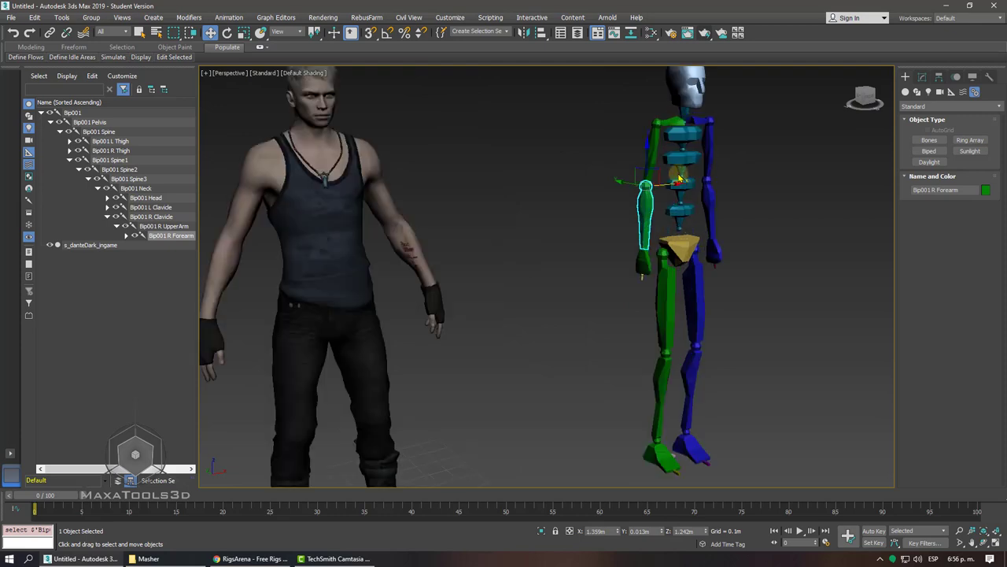
pyautogui.scroll(-4, 680, 180)
pyautogui.scroll(1, 658, 175)
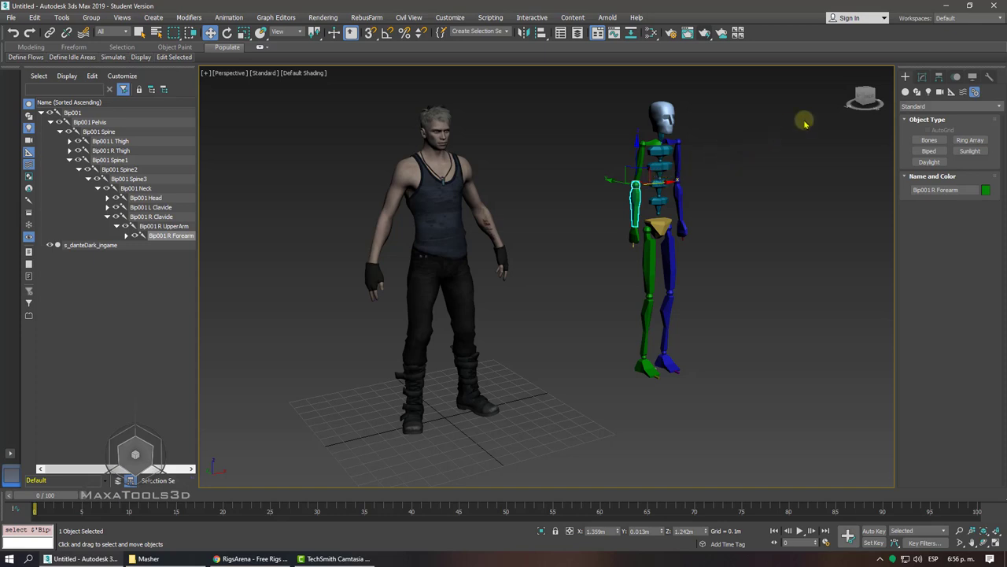
pyautogui.click(940, 77)
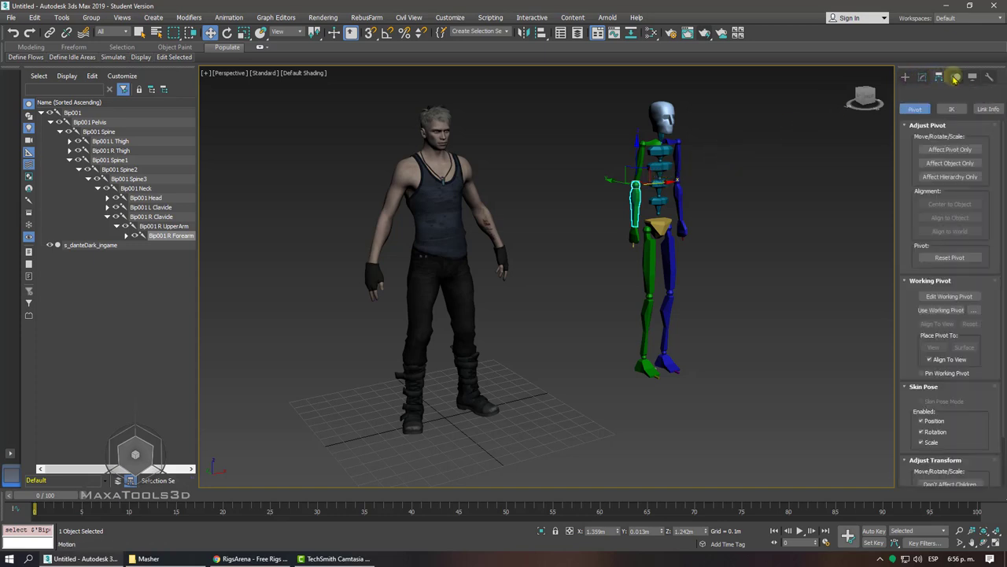
# - Float the Motion panel and create a test sphere beside the character's legs
pyautogui.click(957, 77)
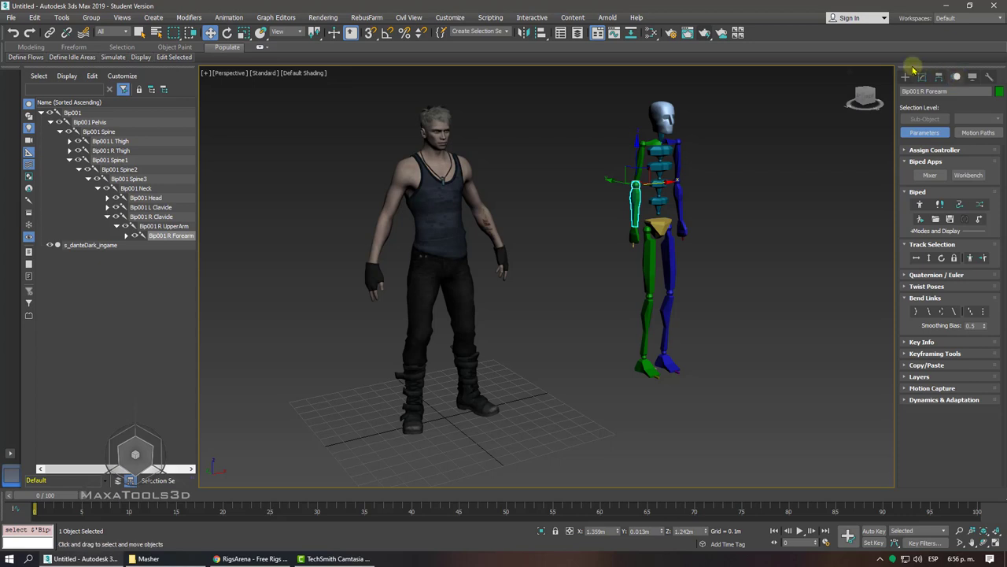
pyautogui.moveTo(917, 68)
pyautogui.mouseDown()
pyautogui.moveTo(558, 99)
pyautogui.moveTo(553, 87)
pyautogui.mouseUp()
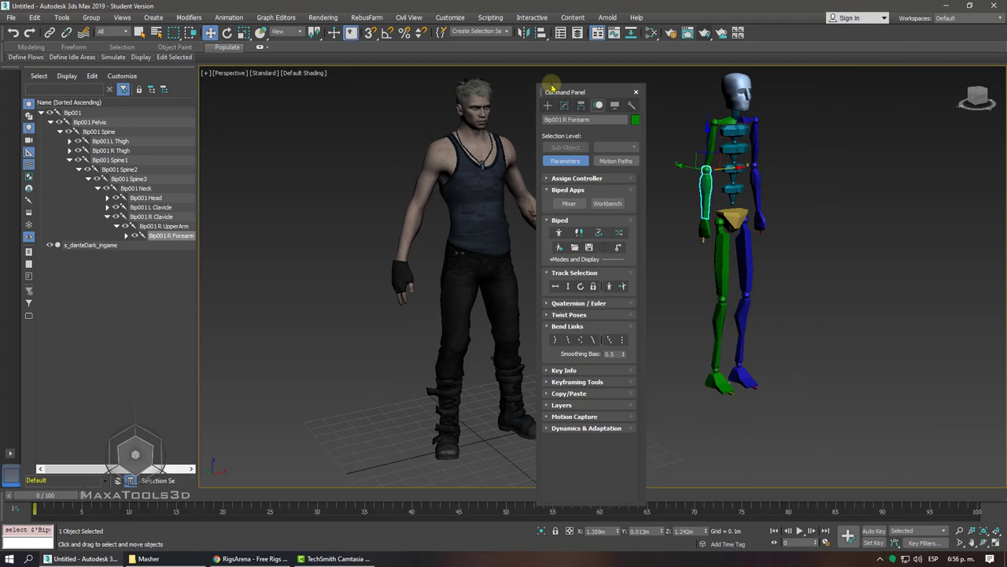
pyautogui.rightClick(295, 355)
pyautogui.click(307, 340)
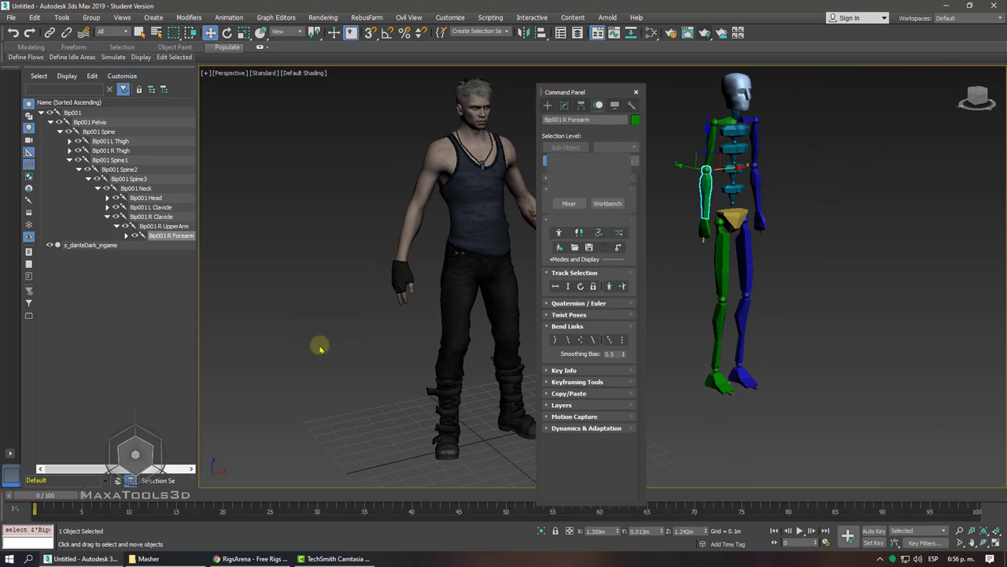
pyautogui.moveTo(351, 379); pyautogui.dragTo(371, 299)
pyautogui.rightClick(371, 299)
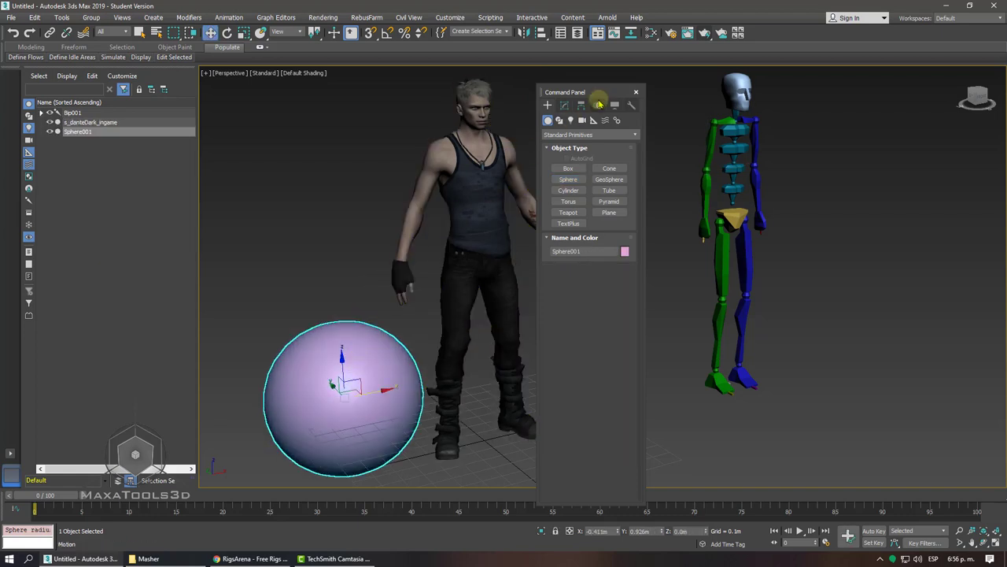
# - Review the sphere's Assign Controller list, select the biped's head bone, then delete the sphere
pyautogui.click(599, 104)
pyautogui.click(567, 178)
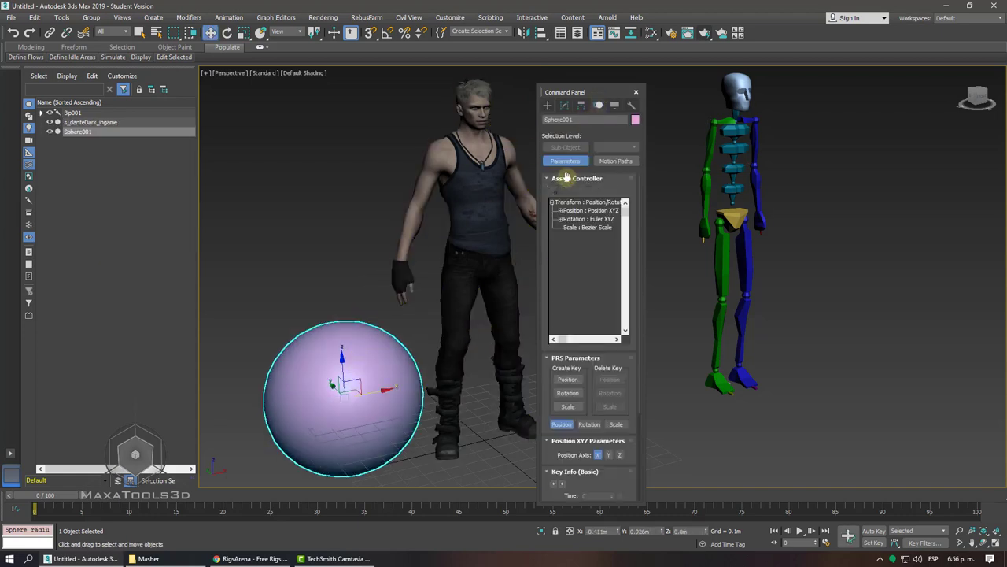
pyautogui.click(584, 181)
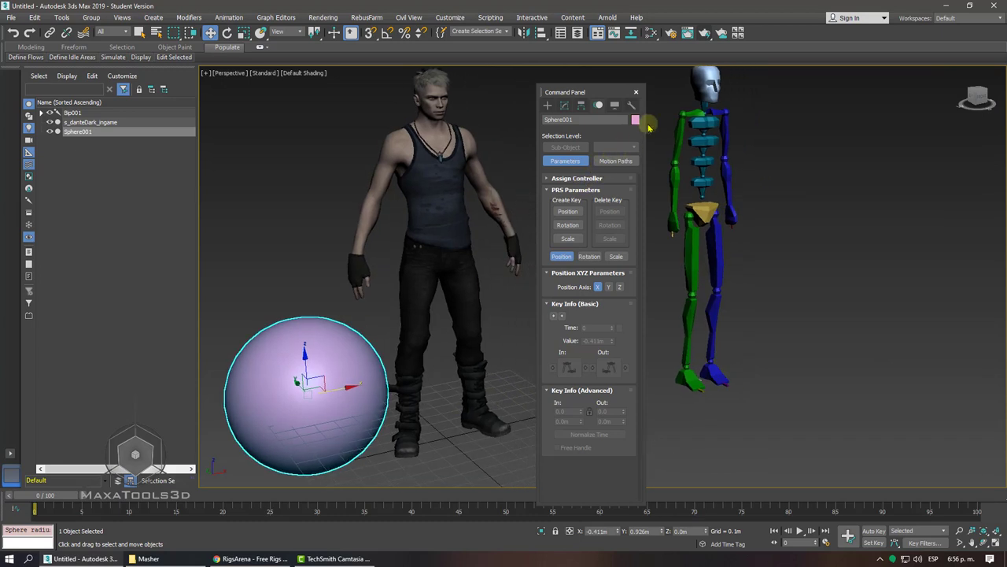
pyautogui.click(697, 78)
pyautogui.click(696, 77)
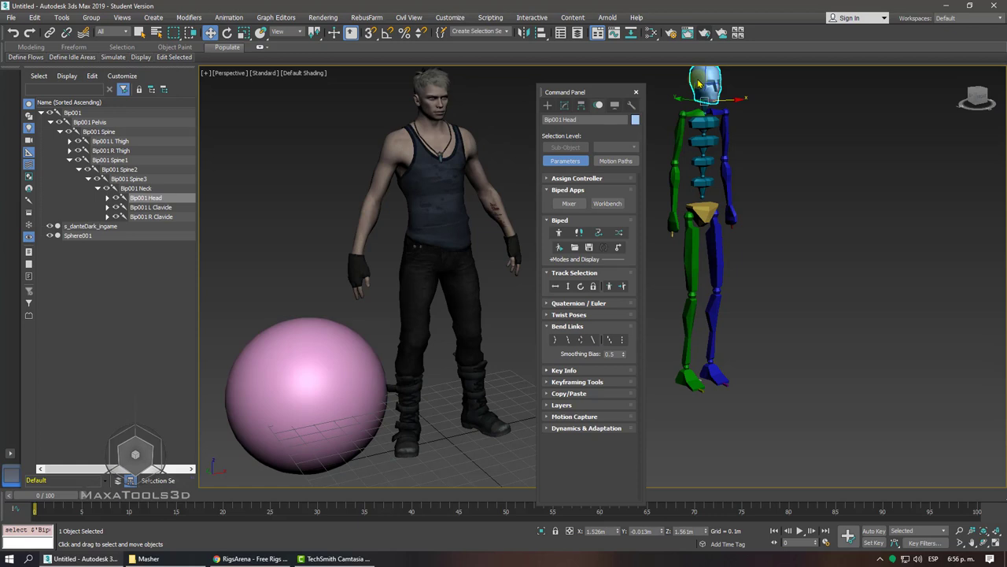
pyautogui.click(334, 356)
pyautogui.press('Delete')
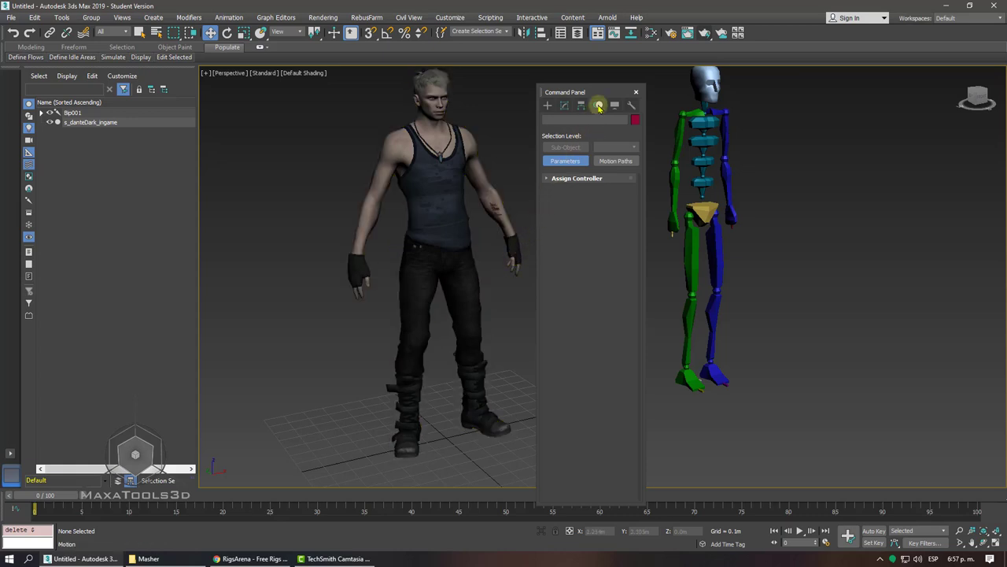
# - Select Bip001 Spine3, collapse its Biped rollouts, and rearrange the floating window and view
pyautogui.click(709, 126)
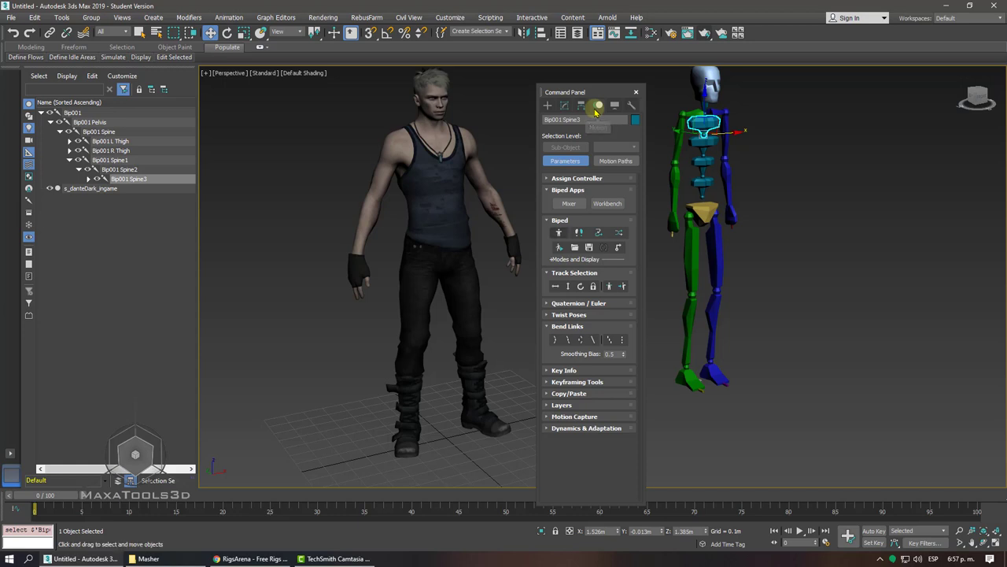
pyautogui.click(555, 191)
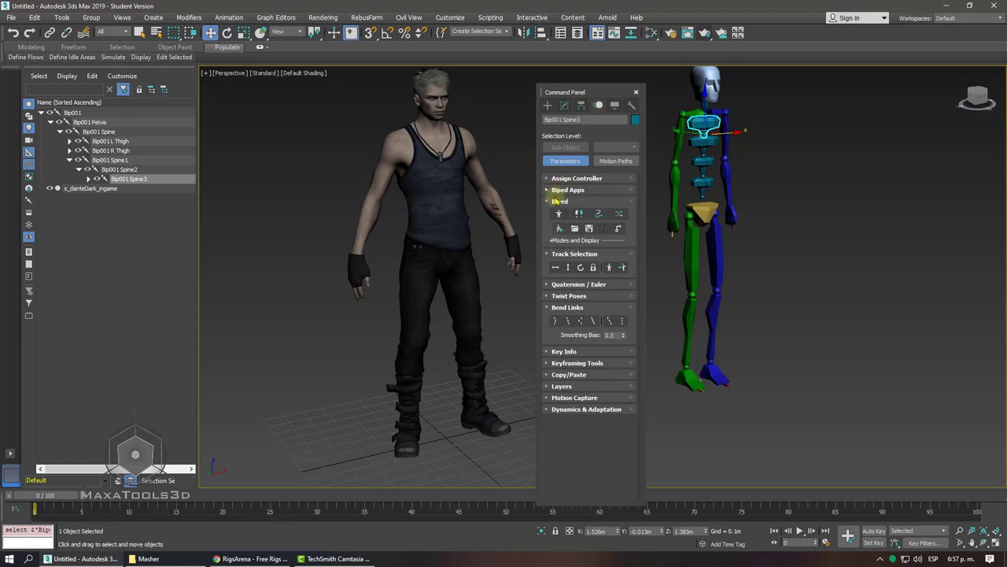
pyautogui.click(556, 201)
pyautogui.click(559, 214)
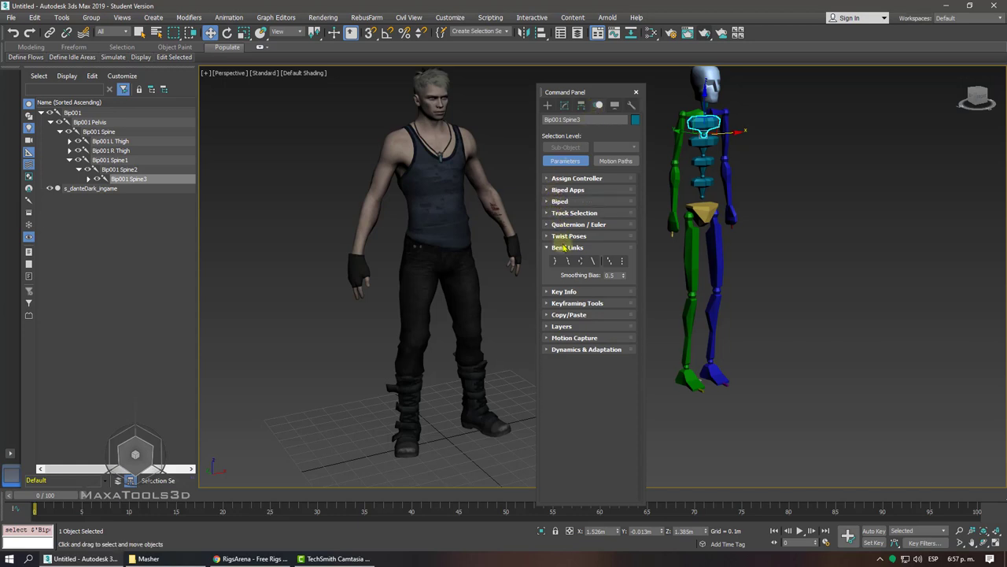
pyautogui.click(563, 248)
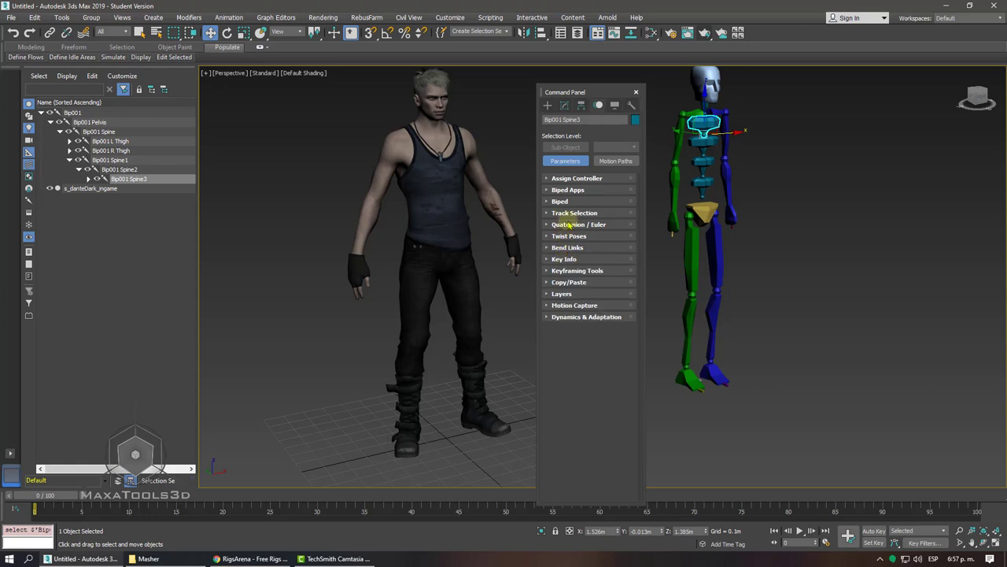
pyautogui.moveTo(594, 97); pyautogui.dragTo(315, 117)
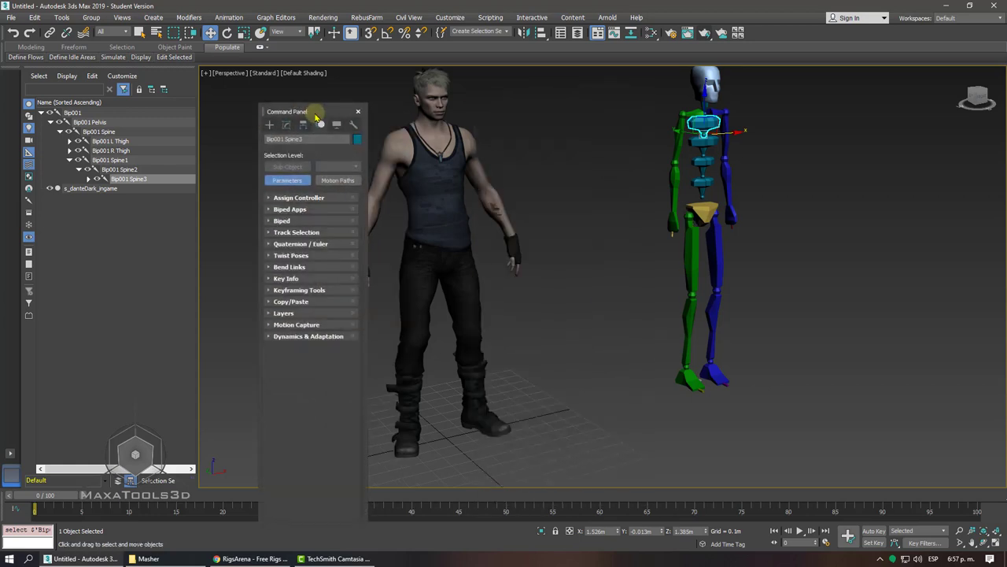
pyautogui.moveTo(338, 133)
pyautogui.keyDown('alt'); pyautogui.mouseDown(button='middle')
pyautogui.moveTo(400, 175)
pyautogui.moveTo(575, 256)
pyautogui.mouseUp(button='middle'); pyautogui.keyUp('alt')
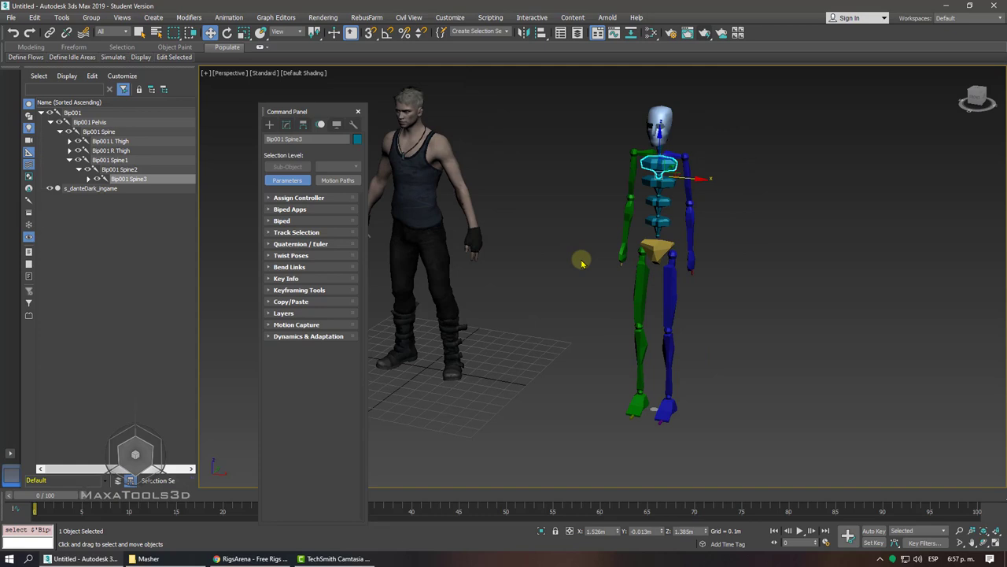
pyautogui.click(281, 221)
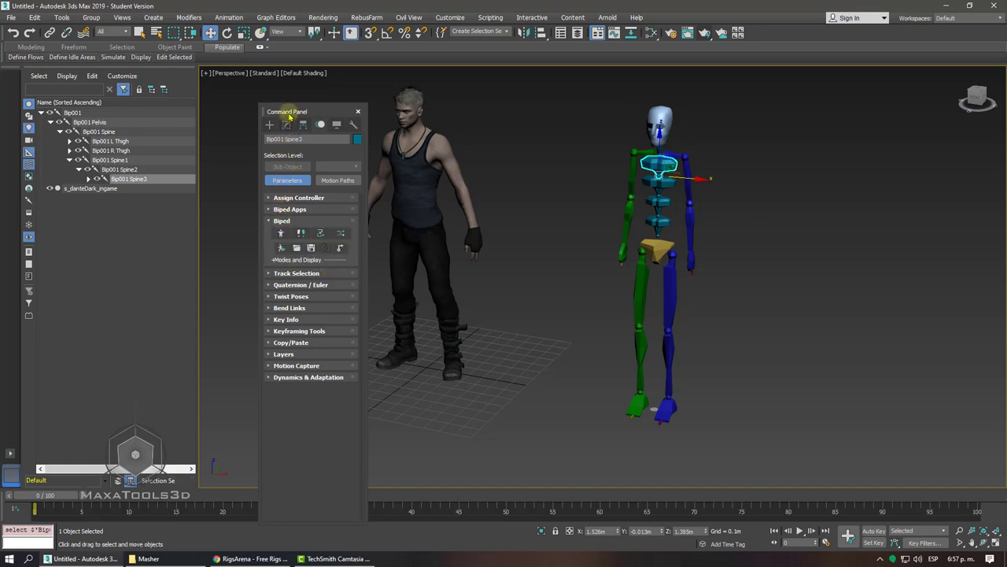
pyautogui.moveTo(289, 113); pyautogui.dragTo(768, 110)
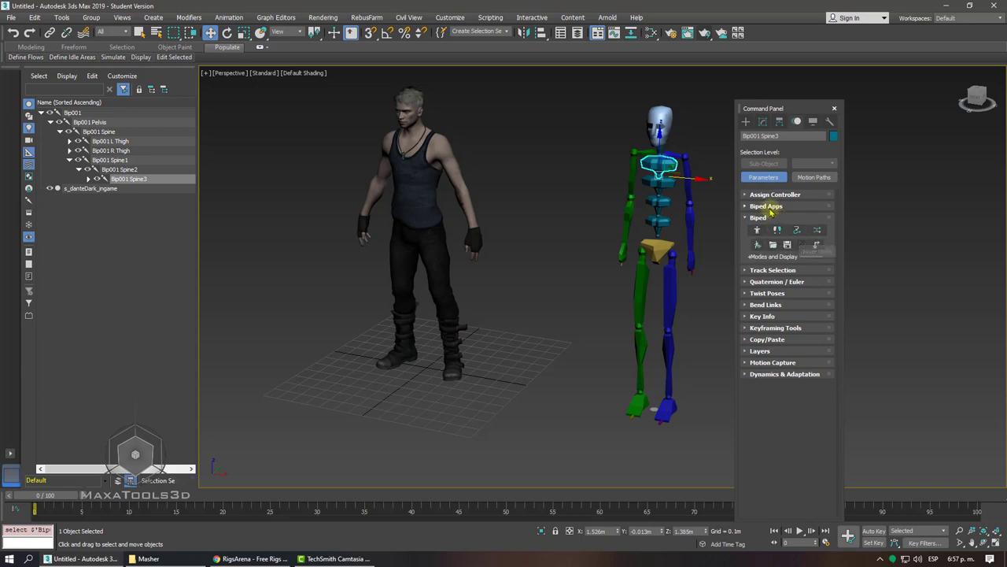
# - Expand Spine3's Assign Controller list to reveal Biped SubAnim tracks, then dock the Motion panel
pyautogui.click(769, 207)
pyautogui.click(763, 207)
pyautogui.click(772, 195)
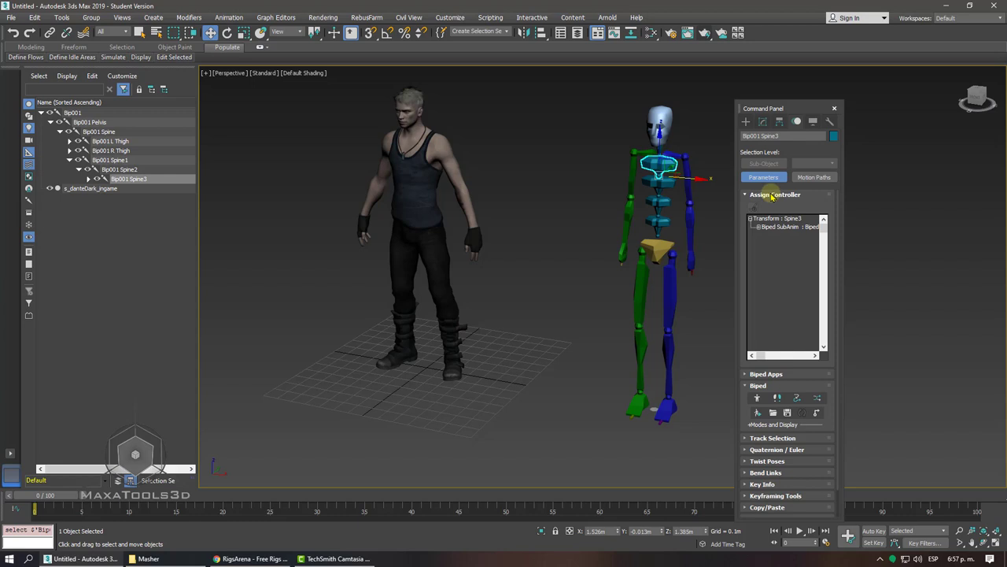
pyautogui.click(772, 195)
pyautogui.click(772, 195)
pyautogui.click(758, 227)
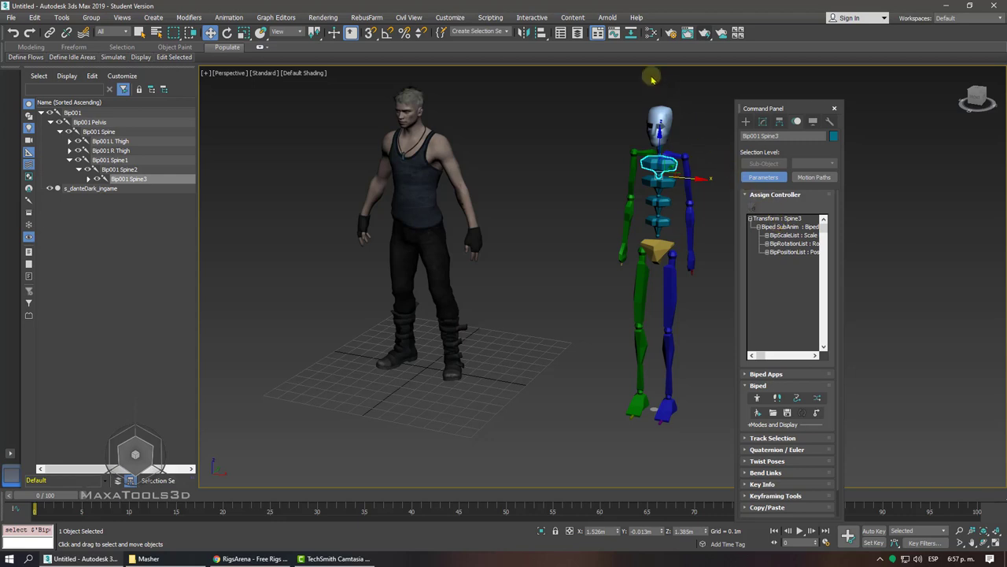
pyautogui.click(614, 34)
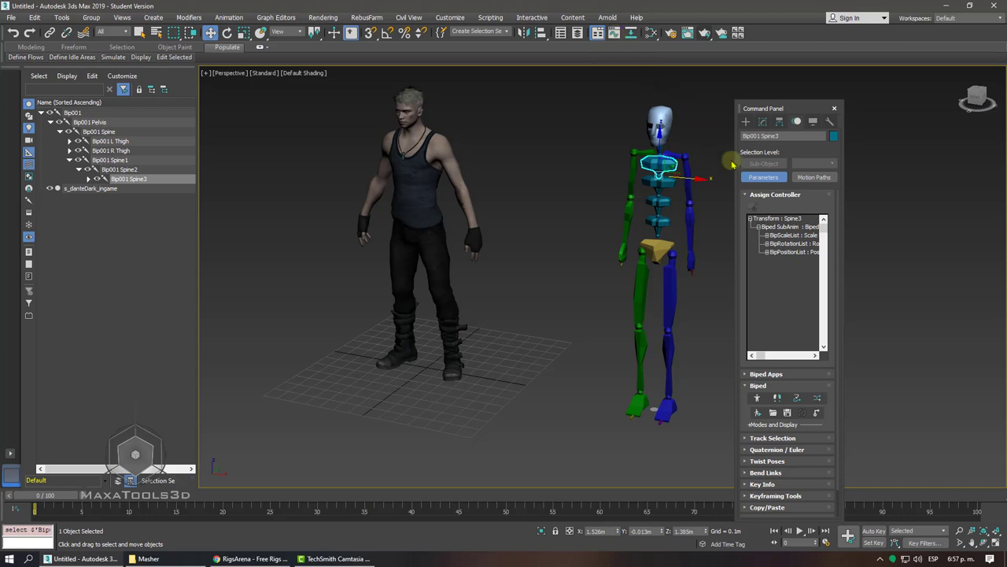
pyautogui.click(765, 197)
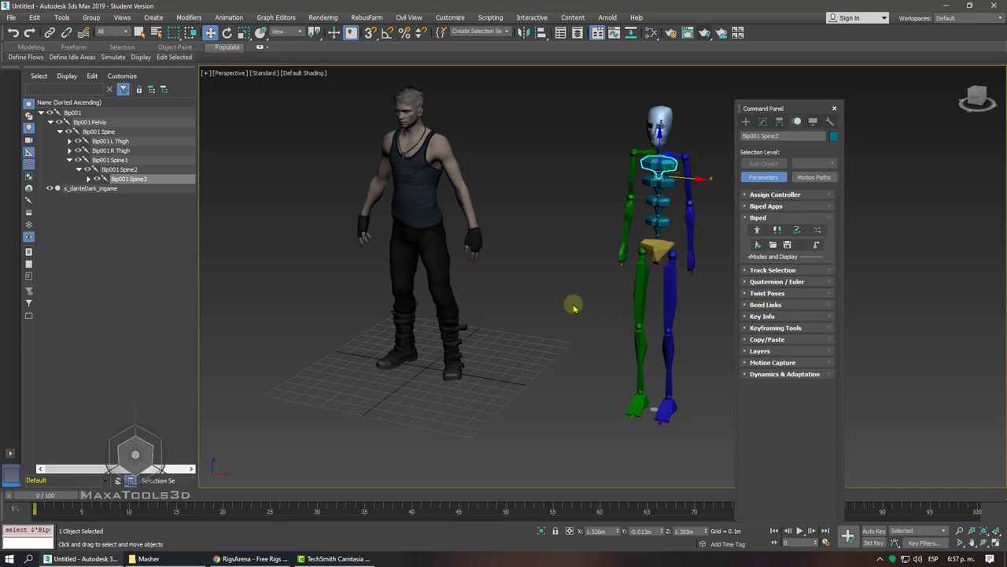
pyautogui.doubleClick(756, 108)
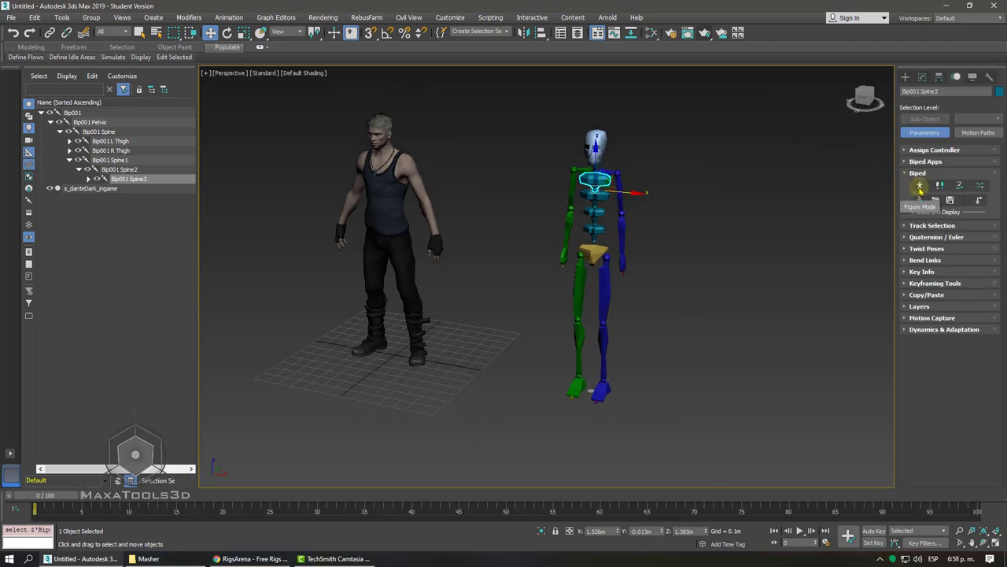
# - Toggle Figure Mode while moving the biped by its centre of mass, snapping it into the mesh
pyautogui.click(920, 186)
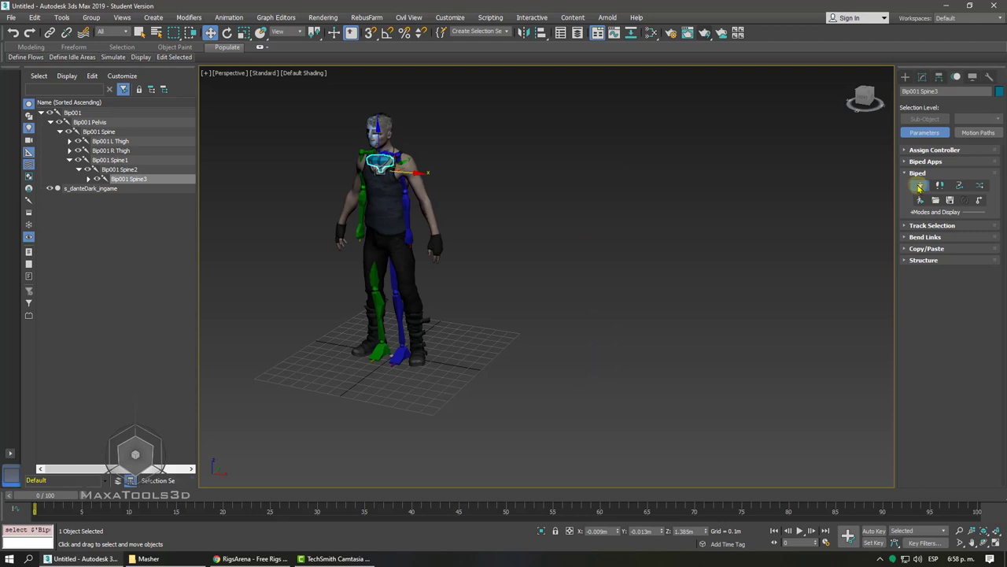
pyautogui.click(920, 187)
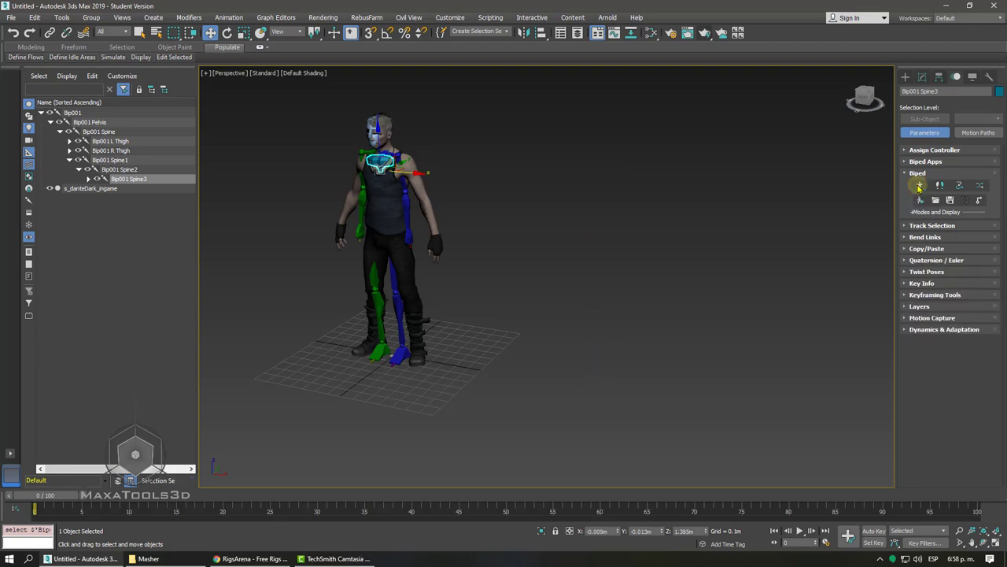
pyautogui.click(908, 226)
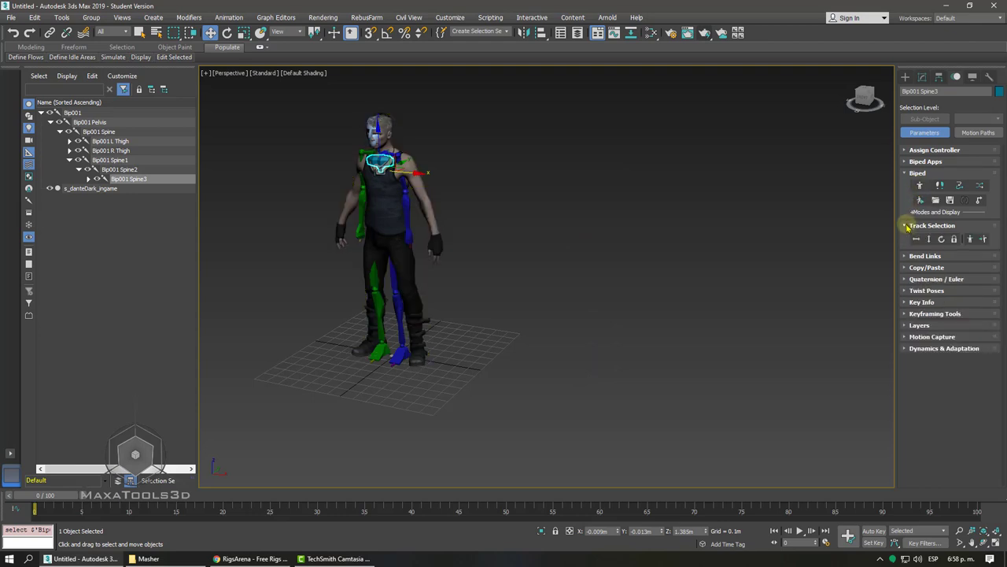
pyautogui.click(915, 239)
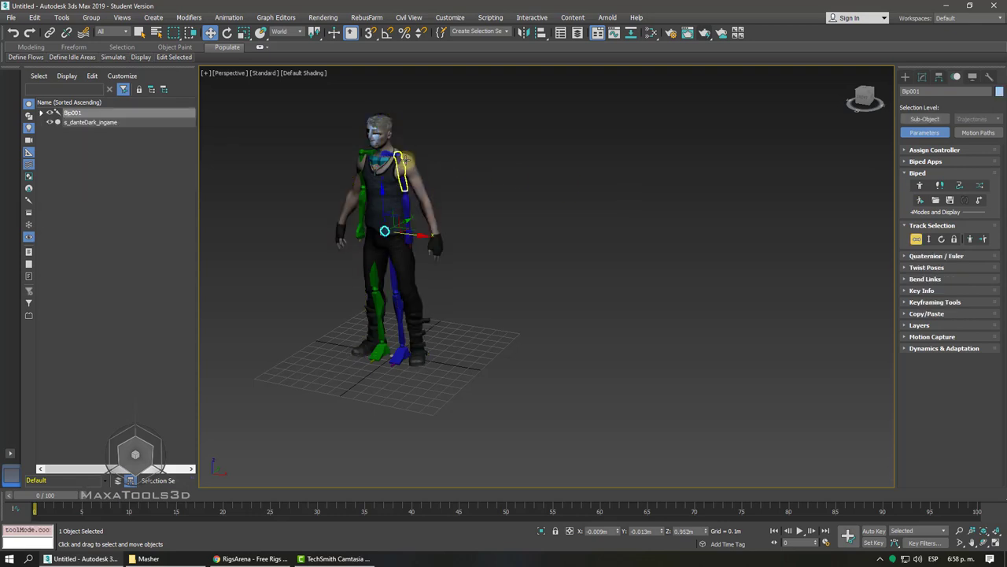
pyautogui.moveTo(407, 230); pyautogui.dragTo(786, 172)
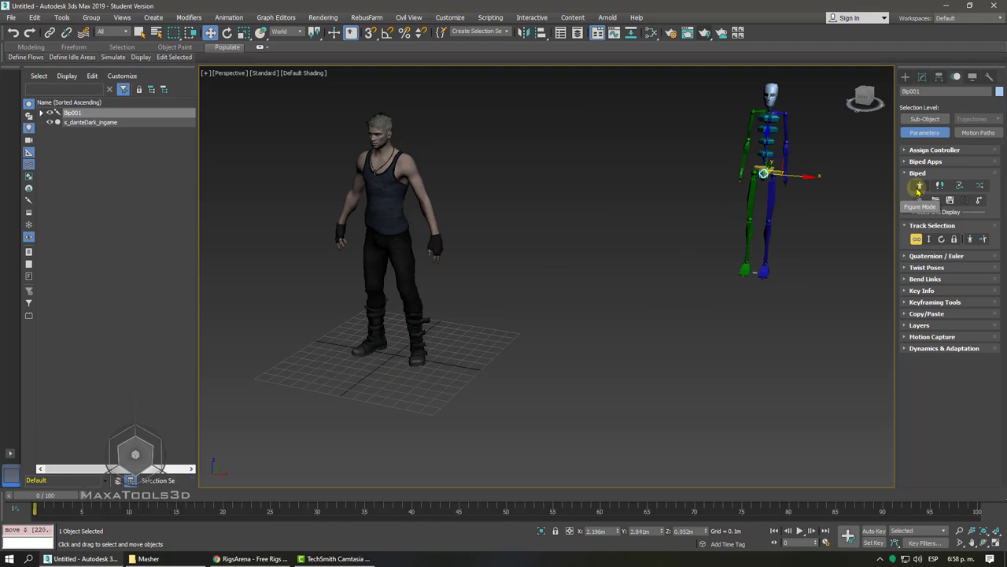
pyautogui.click(919, 186)
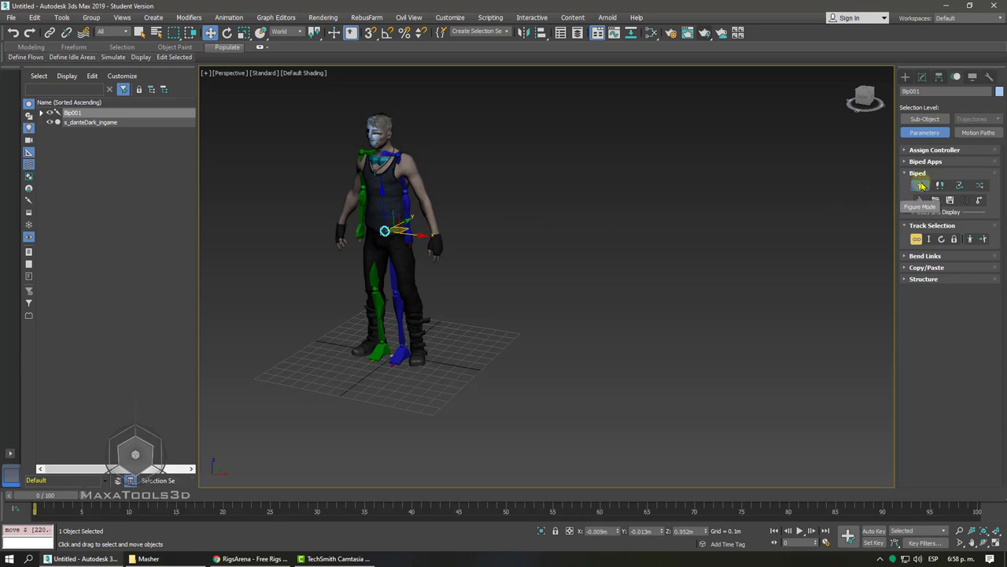
pyautogui.click(921, 186)
pyautogui.moveTo(409, 234); pyautogui.dragTo(819, 228)
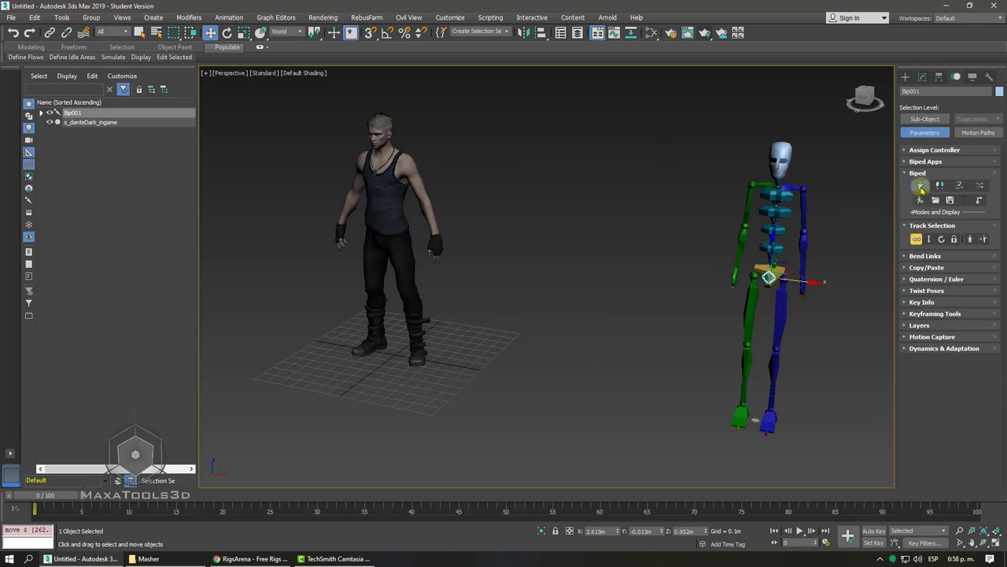
pyautogui.click(921, 185)
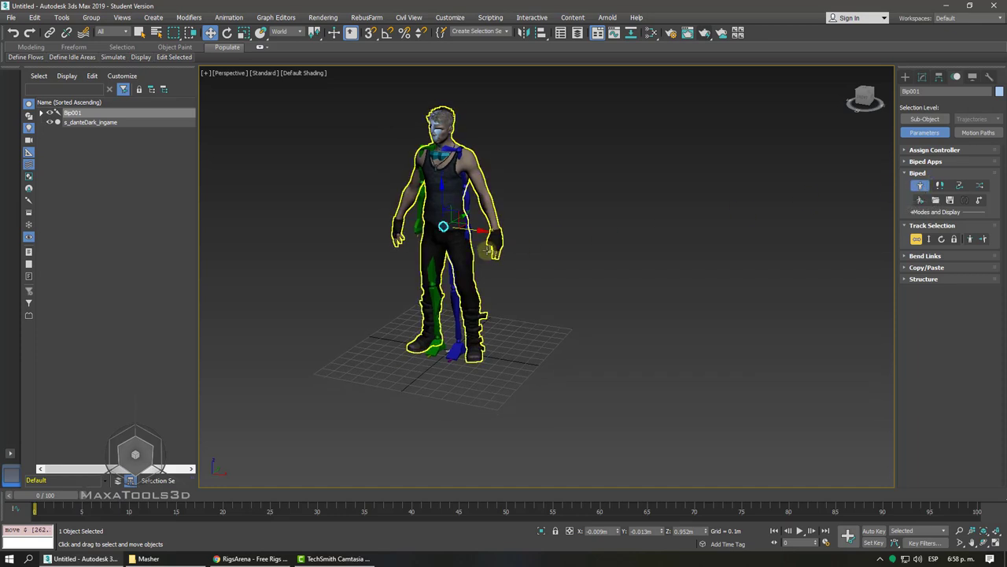
# - In Front view, zoom in and make the character mesh see-through with Alt+X
pyautogui.press('f')
pyautogui.scroll(2, 493, 240)
pyautogui.scroll(2, 494, 241)
pyautogui.click(512, 222)
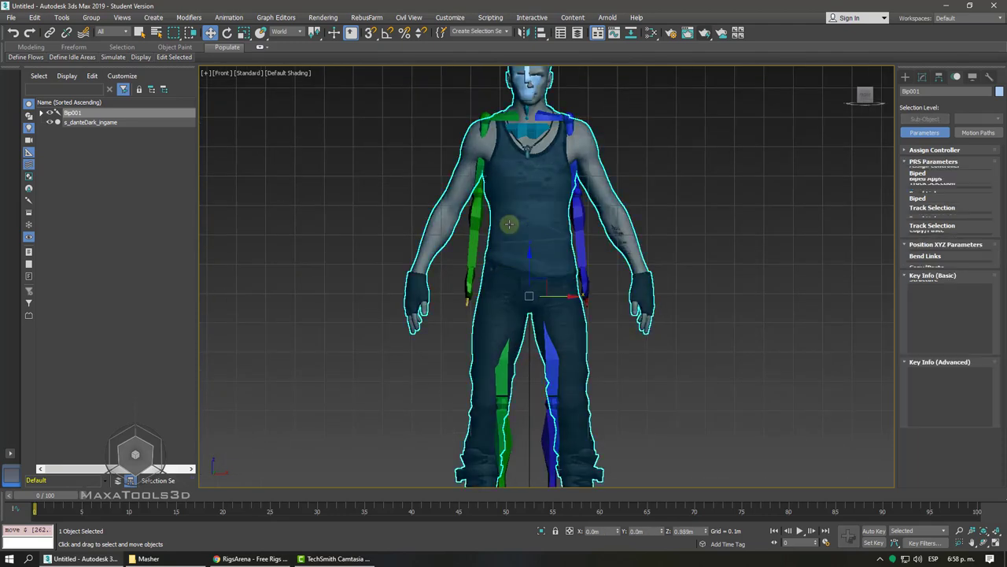
pyautogui.hotkey('alt', 'x')
# - Select the Bip001 R Foot bone, then zoom in on the feet in Perspective view
pyautogui.click(680, 160)
pyautogui.scroll(4, 680, 161)
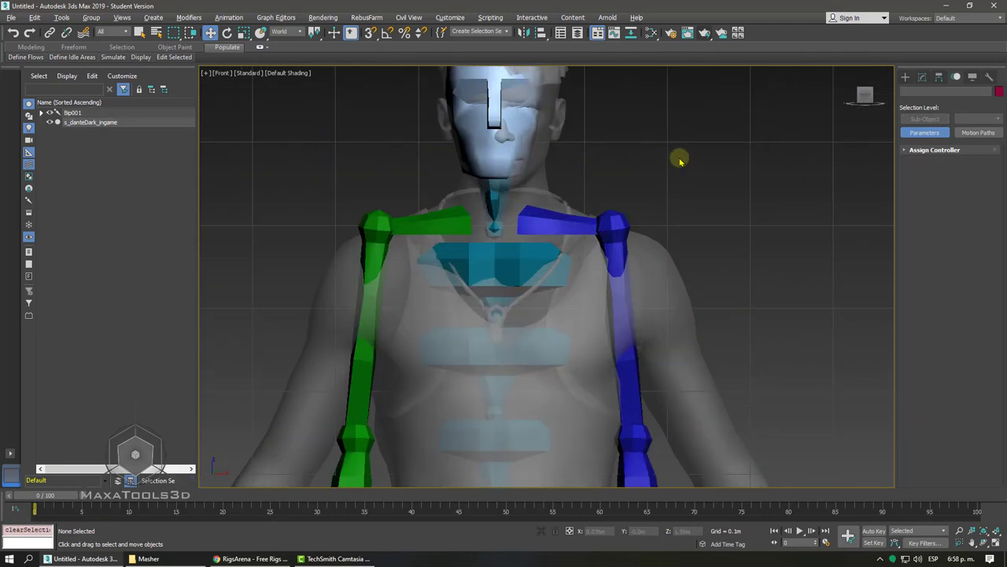
pyautogui.scroll(-7, 679, 156)
pyautogui.scroll(-2, 677, 157)
pyautogui.scroll(5, 675, 161)
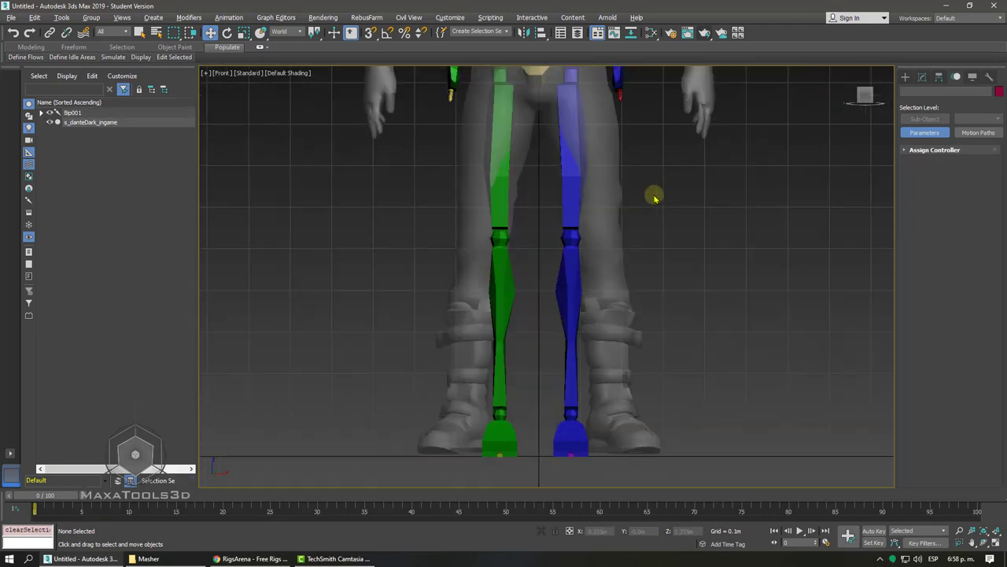
pyautogui.click(501, 431)
pyautogui.scroll(-3, 536, 307)
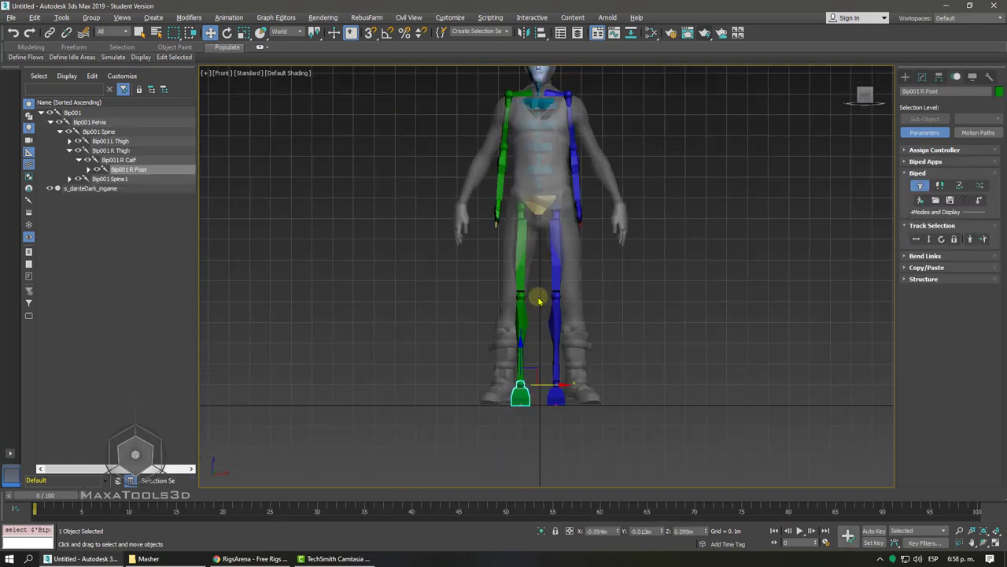
pyautogui.scroll(-2, 540, 302)
pyautogui.keyDown('alt'); pyautogui.moveTo(539, 301); pyautogui.dragTo(539, 297, button='middle'); pyautogui.keyUp('alt')
pyautogui.press('p')
pyautogui.scroll(3, 539, 299)
pyautogui.scroll(4, 538, 297)
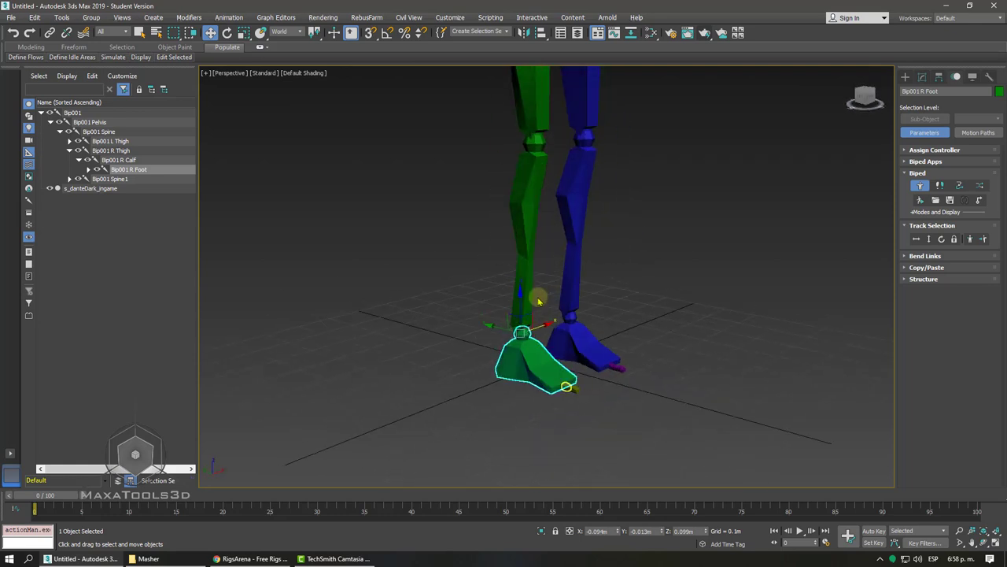
pyautogui.scroll(5, 543, 314)
pyautogui.scroll(2, 543, 331)
# - Select the R Toe0 segments, then step up to the foot bone with Page Up
pyautogui.click(504, 337)
pyautogui.click(563, 362)
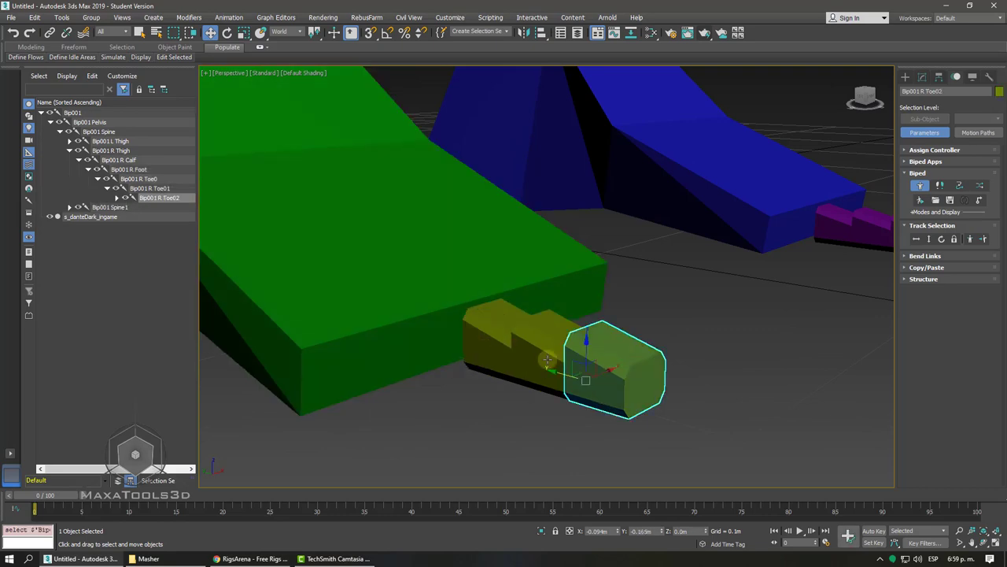
pyautogui.moveTo(564, 362); pyautogui.dragTo(543, 346)
pyautogui.click(536, 342)
pyautogui.press('pageup')
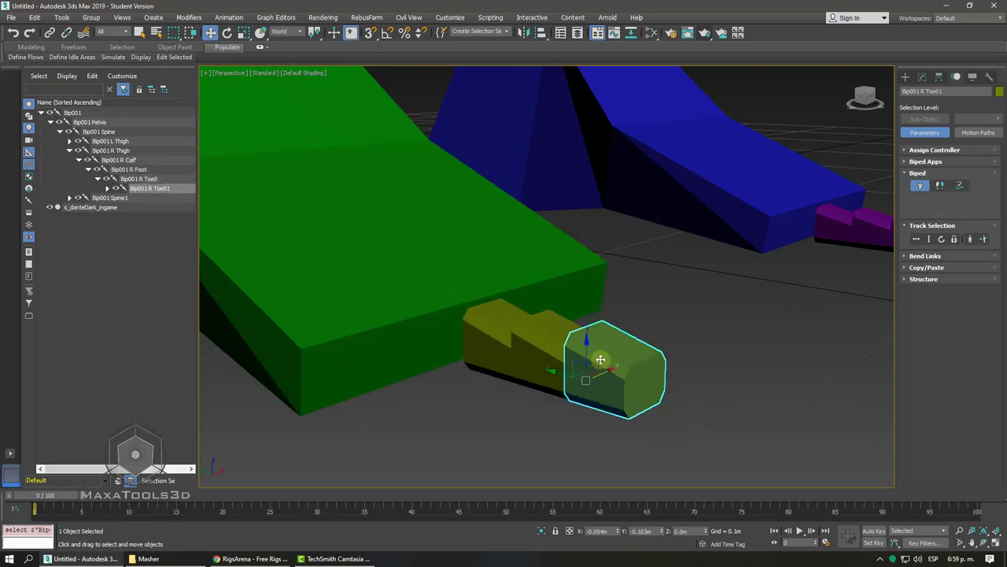
pyautogui.scroll(-5, 536, 341)
pyautogui.moveTo(536, 342)
pyautogui.keyDown('alt'); pyautogui.mouseDown(button='middle')
pyautogui.moveTo(503, 291)
pyautogui.moveTo(530, 263)
pyautogui.moveTo(531, 303)
pyautogui.moveTo(517, 292)
pyautogui.moveTo(501, 227)
pyautogui.moveTo(509, 306)
pyautogui.mouseUp(button='middle'); pyautogui.keyUp('alt')
pyautogui.scroll(-3, 511, 281)
# - Select the R Calf, R Thigh and Pelvis bones, then switch to wireframe display
pyautogui.click(532, 252)
pyautogui.scroll(-3, 524, 299)
pyautogui.click(498, 226)
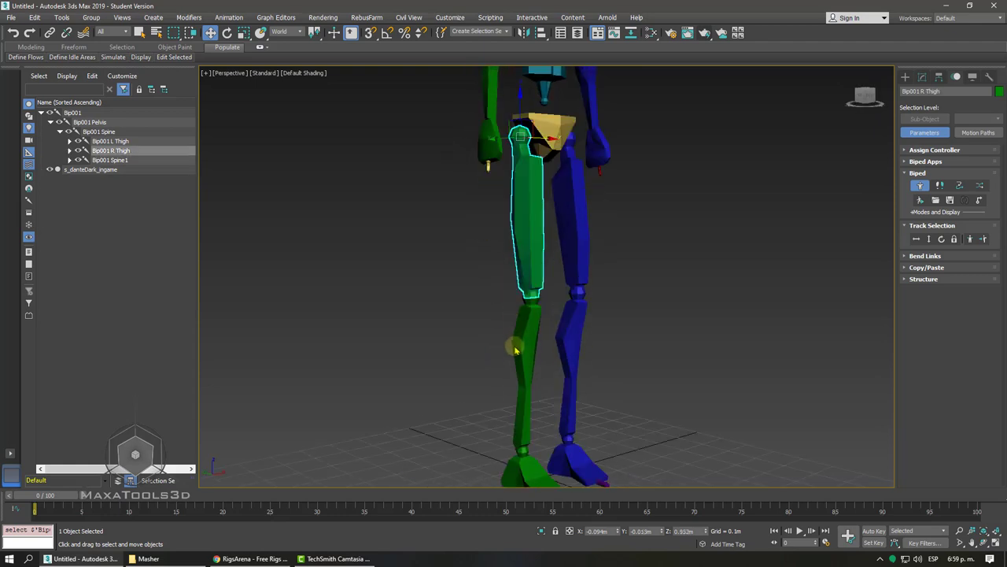
pyautogui.click(516, 353)
pyautogui.moveTo(515, 352)
pyautogui.keyDown('alt'); pyautogui.mouseDown(button='middle')
pyautogui.moveTo(531, 225)
pyautogui.moveTo(552, 233)
pyautogui.mouseUp(button='middle'); pyautogui.keyUp('alt')
pyautogui.click(531, 225)
pyautogui.scroll(3, 552, 233)
pyautogui.click(594, 260)
pyautogui.moveTo(594, 260)
pyautogui.keyDown('alt'); pyautogui.mouseDown(button='middle')
pyautogui.moveTo(580, 260)
pyautogui.moveTo(585, 252)
pyautogui.moveTo(590, 259)
pyautogui.moveTo(636, 124)
pyautogui.mouseUp(button='middle'); pyautogui.keyUp('alt')
pyautogui.scroll(2, 585, 261)
pyautogui.scroll(2, 585, 261)
pyautogui.press('F3')
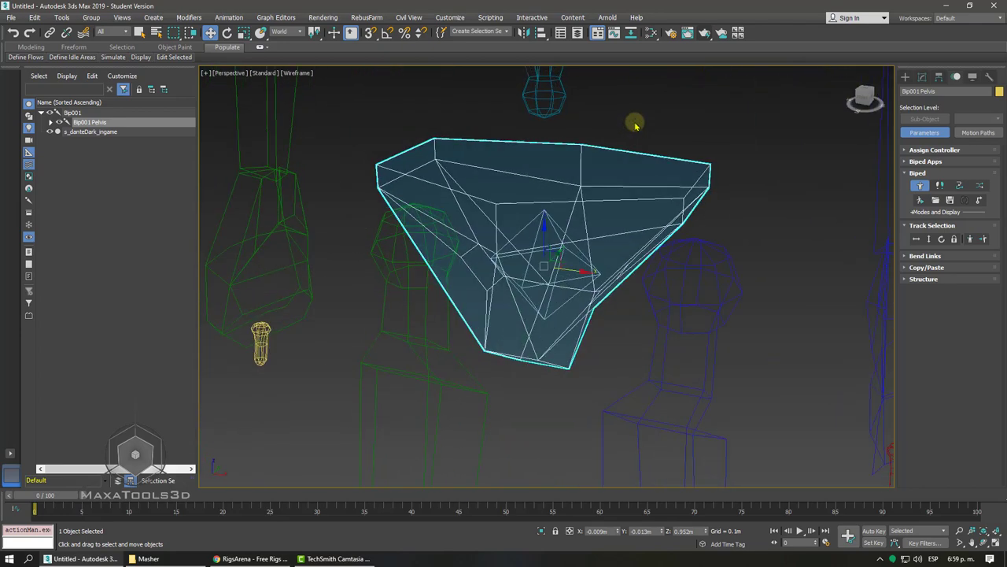
# - Select the biped's pelvis while toggling between shaded and wireframe display
pyautogui.click(636, 124)
pyautogui.scroll(3, 586, 237)
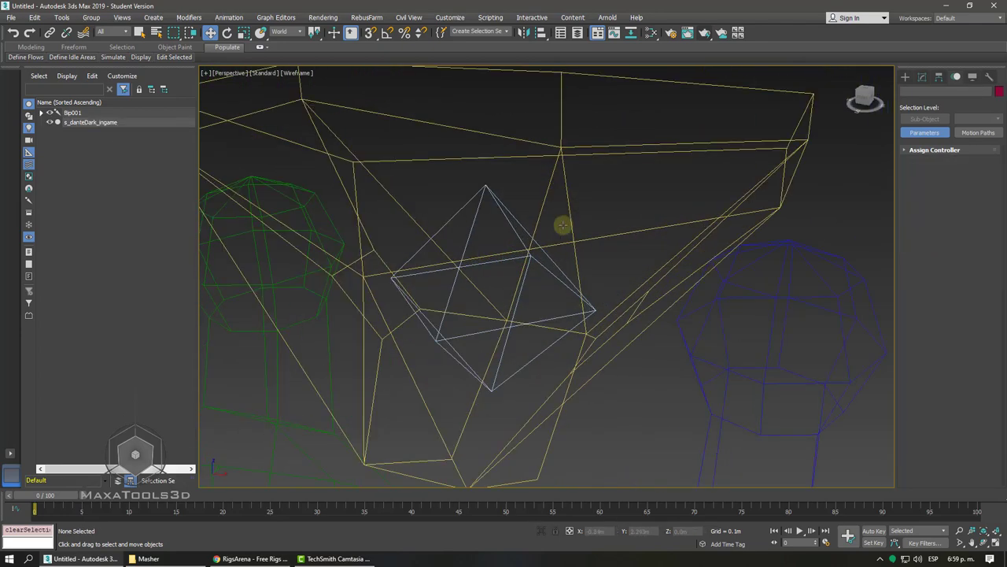
pyautogui.click(535, 263)
pyautogui.scroll(-3, 602, 260)
pyautogui.press('F3')
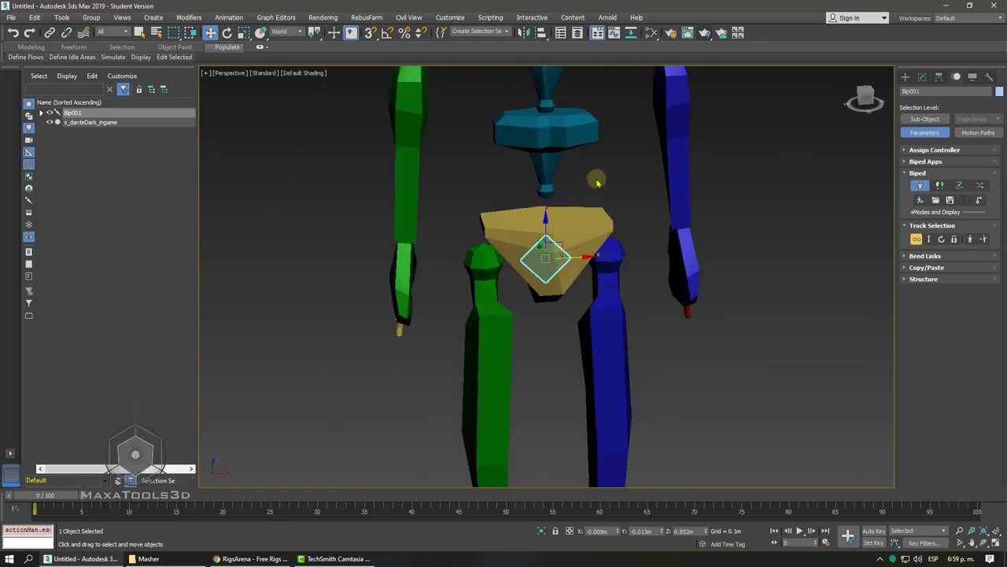
pyautogui.click(597, 183)
pyautogui.click(566, 229)
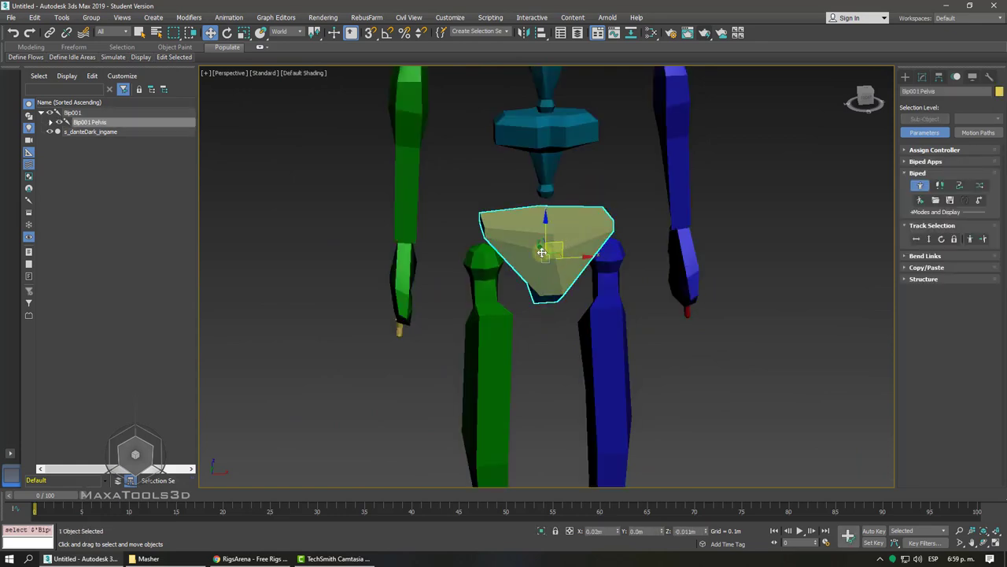
pyautogui.press('F3')
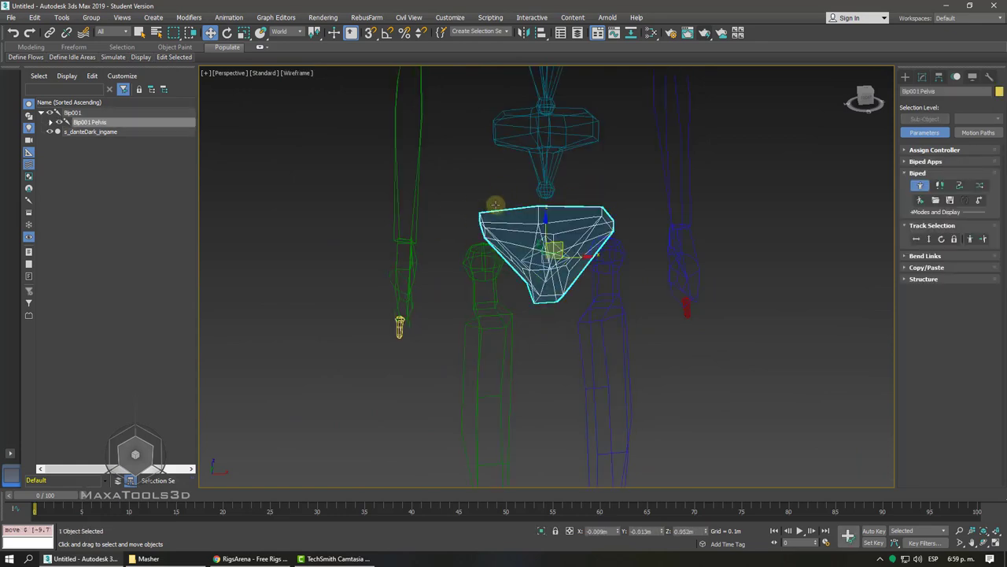
# - In shaded view, drag the whole biped by its centre of mass, then cancel the move
pyautogui.scroll(2, 546, 260)
pyautogui.click(568, 236)
pyautogui.press('F3')
pyautogui.scroll(-2, 571, 231)
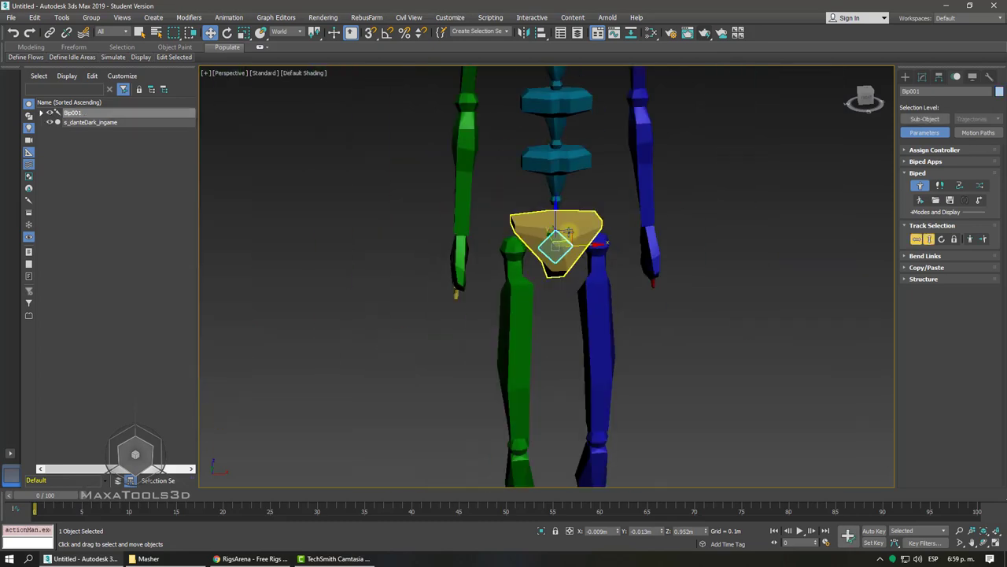
pyautogui.moveTo(571, 230); pyautogui.dragTo(561, 168)
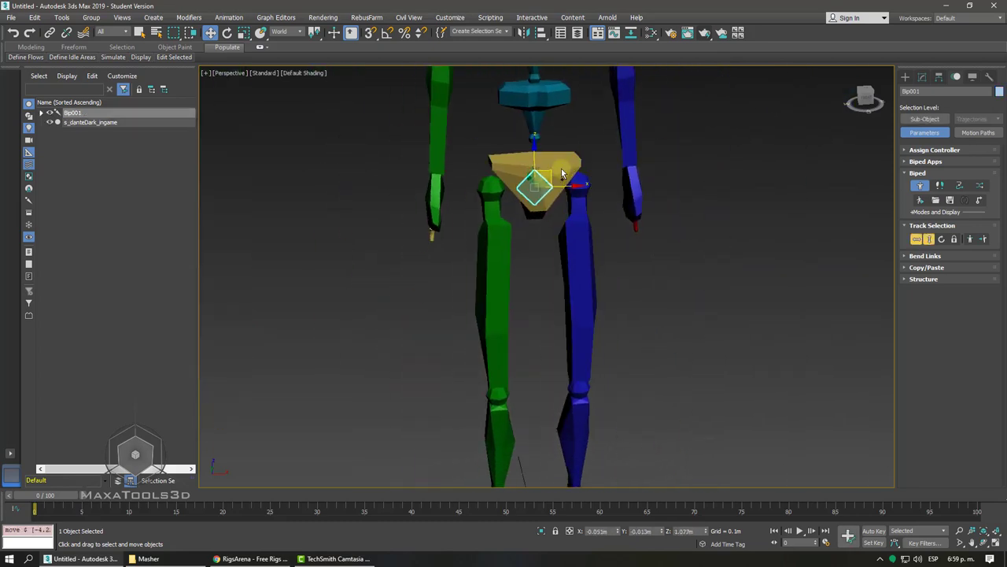
pyautogui.rightClick(561, 168)
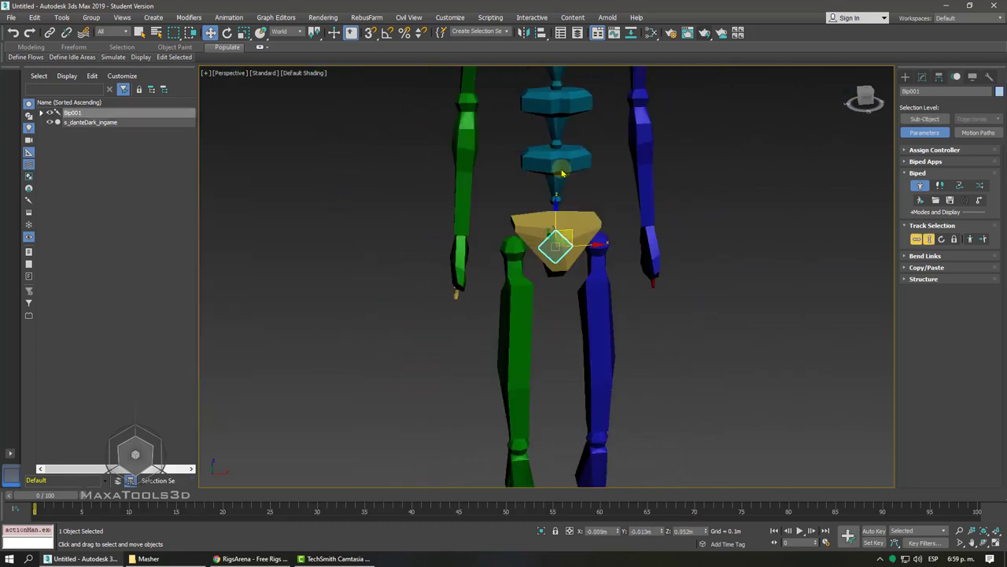
# - Dock the Scene Explorer beside the Command Panel, widen it, and select Bip001
pyautogui.moveTo(63, 69)
pyautogui.mouseDown()
pyautogui.moveTo(279, 81)
pyautogui.moveTo(818, 80)
pyautogui.mouseUp()
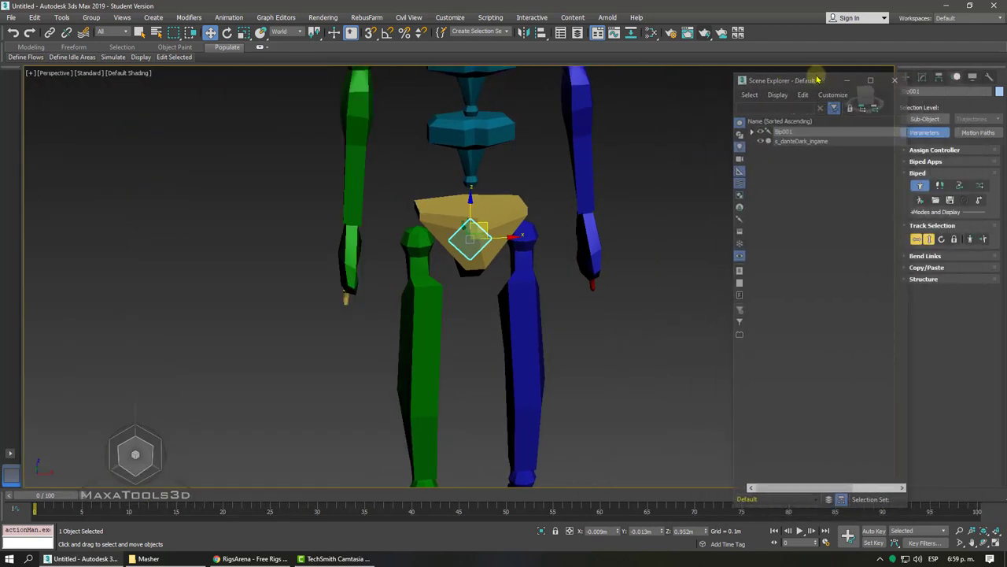
pyautogui.moveTo(818, 80); pyautogui.dragTo(893, 124)
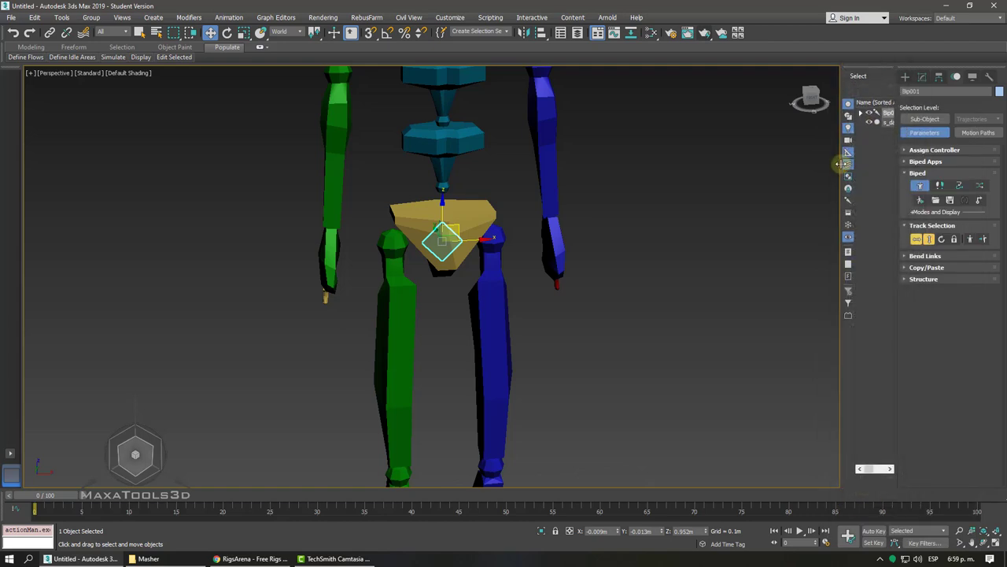
pyautogui.moveTo(842, 163); pyautogui.dragTo(733, 167)
pyautogui.click(839, 171)
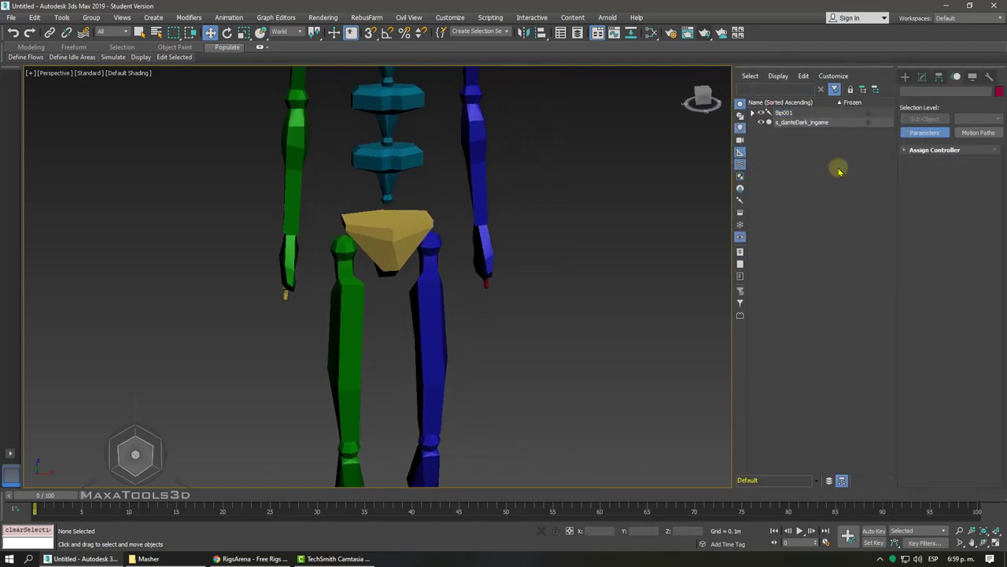
pyautogui.click(785, 113)
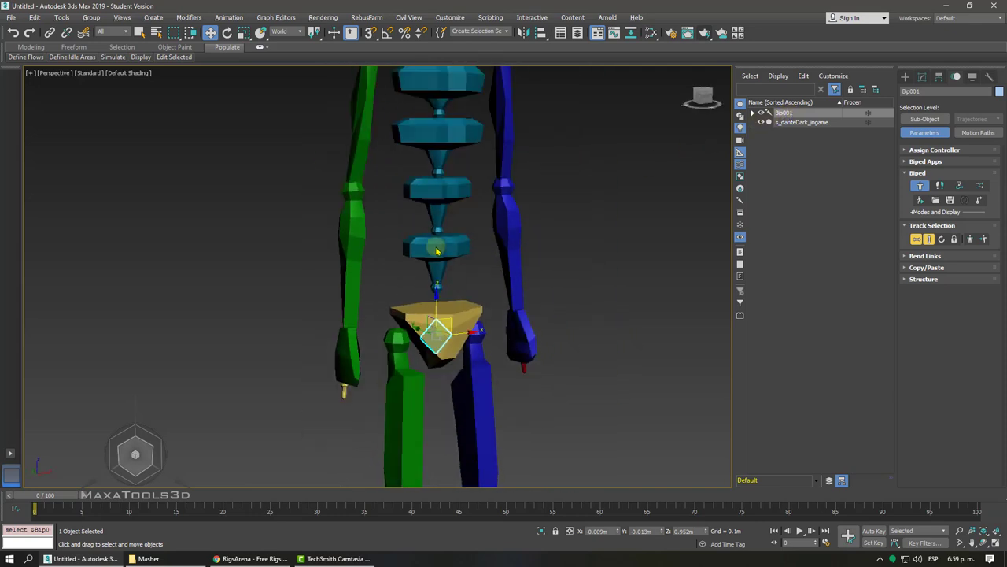
# - Select the Bip001 spine links up to Spine3, then the right clavicle
pyautogui.click(422, 247)
pyautogui.click(423, 199)
pyautogui.click(426, 125)
pyautogui.click(436, 97)
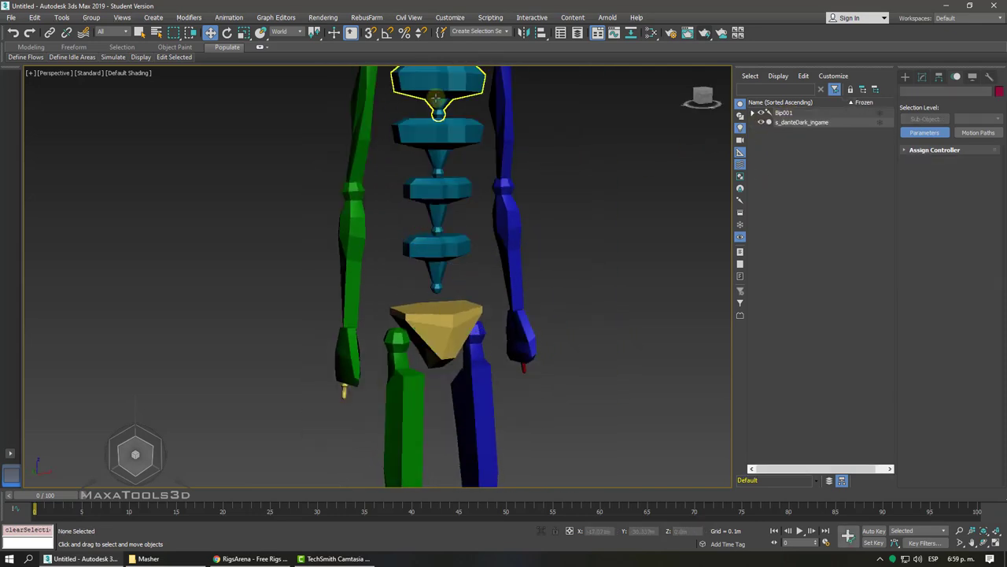
pyautogui.click(446, 90)
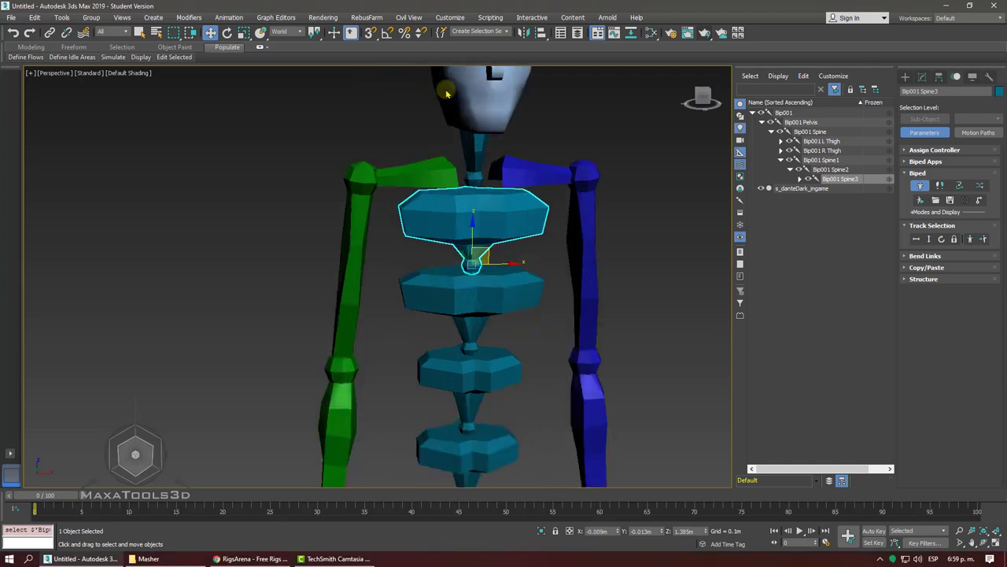
pyautogui.click(440, 129)
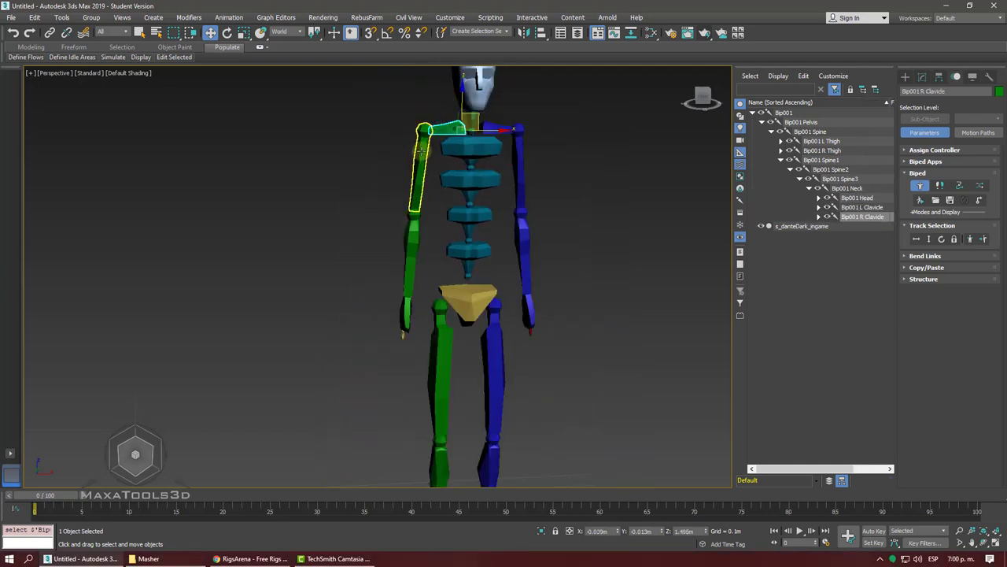
pyautogui.click(399, 256)
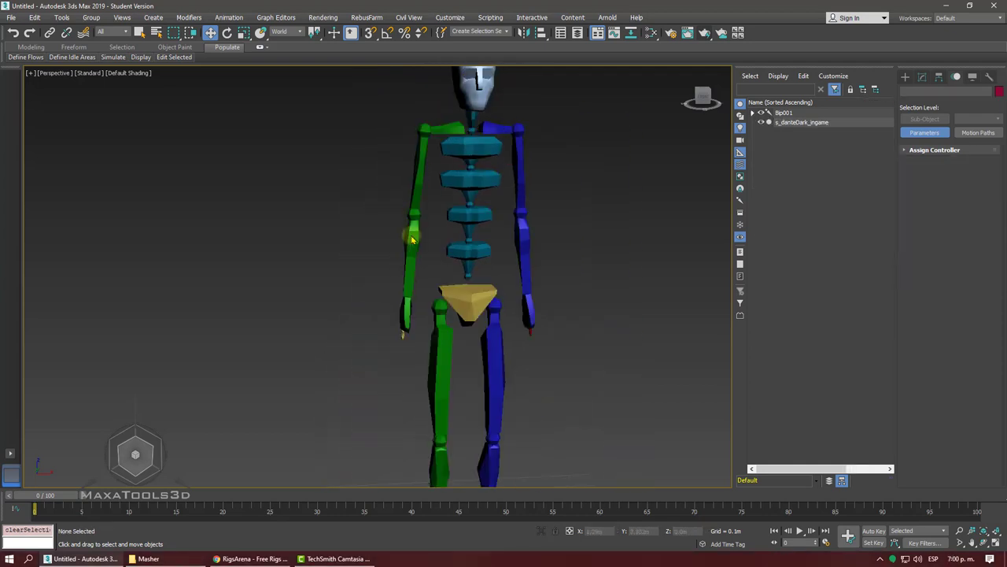
pyautogui.click(446, 129)
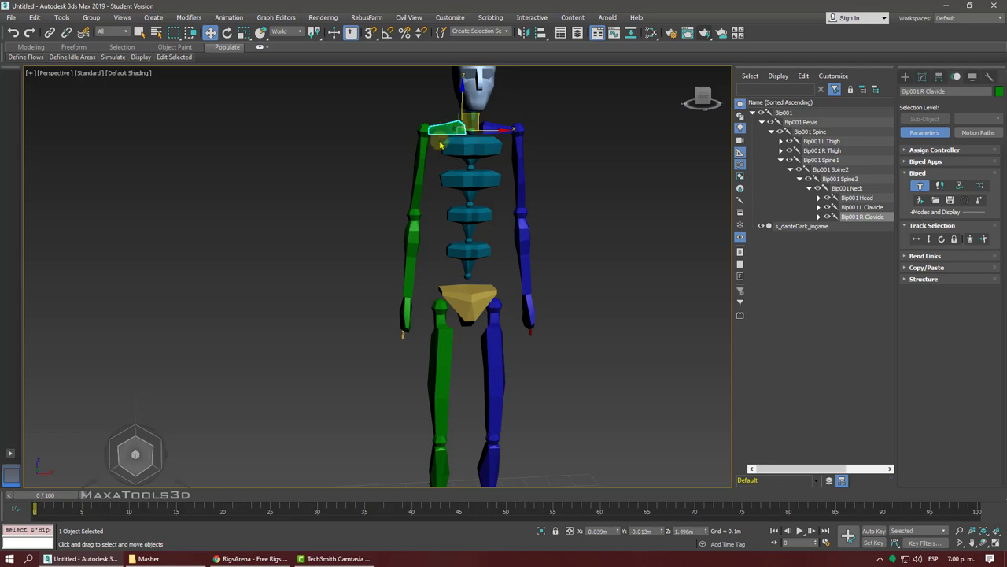
# - Select the right upper arm, forearm, hand and the Bip001 R Finger0 bone
pyautogui.click(421, 186)
pyautogui.click(420, 244)
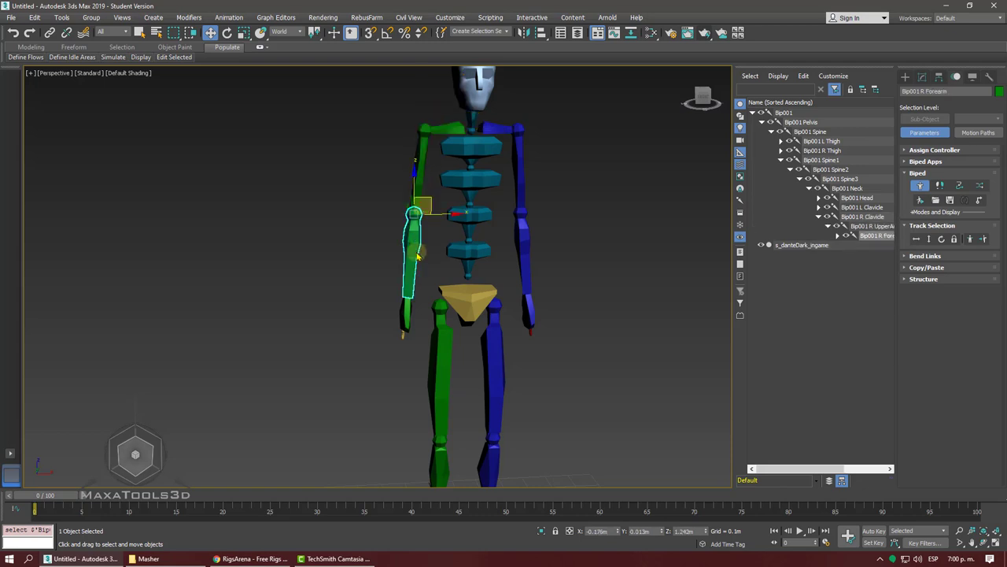
pyautogui.click(404, 308)
pyautogui.scroll(3, 405, 305)
pyautogui.keyDown('alt'); pyautogui.moveTo(404, 306); pyautogui.dragTo(409, 228, button='middle'); pyautogui.keyUp('alt')
pyautogui.scroll(3, 405, 305)
pyautogui.scroll(3, 404, 304)
pyautogui.click(417, 227)
pyautogui.scroll(-5, 408, 228)
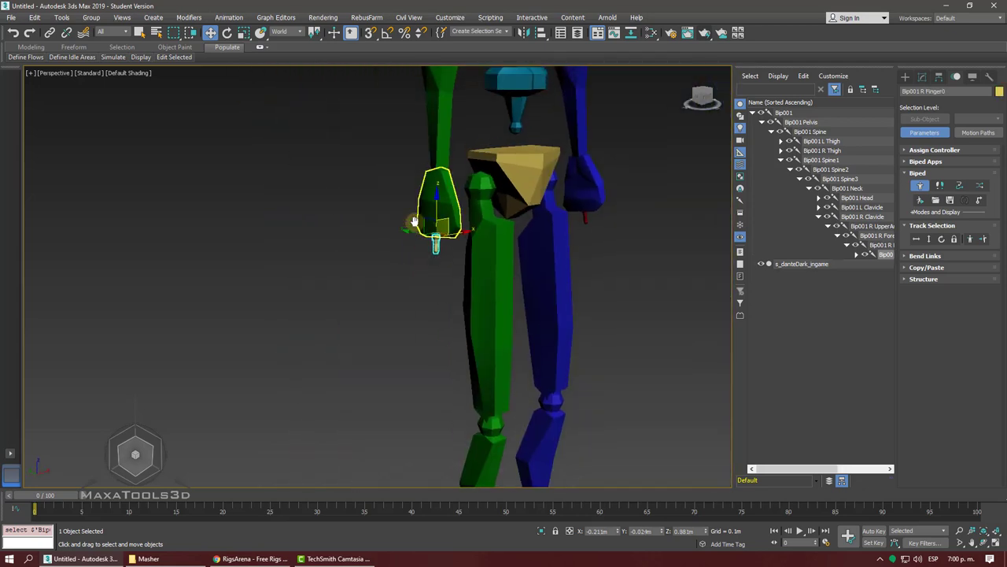
pyautogui.moveTo(408, 173)
pyautogui.mouseDown(button='middle')
pyautogui.moveTo(408, 216)
pyautogui.moveTo(406, 207)
pyautogui.mouseUp(button='middle')
pyautogui.scroll(-3, 408, 216)
pyautogui.scroll(-3, 406, 208)
pyautogui.scroll(2, 407, 206)
pyautogui.scroll(4, 425, 157)
# - Select the Bip001 Neck, a lower spine bone and the head bone
pyautogui.click(433, 155)
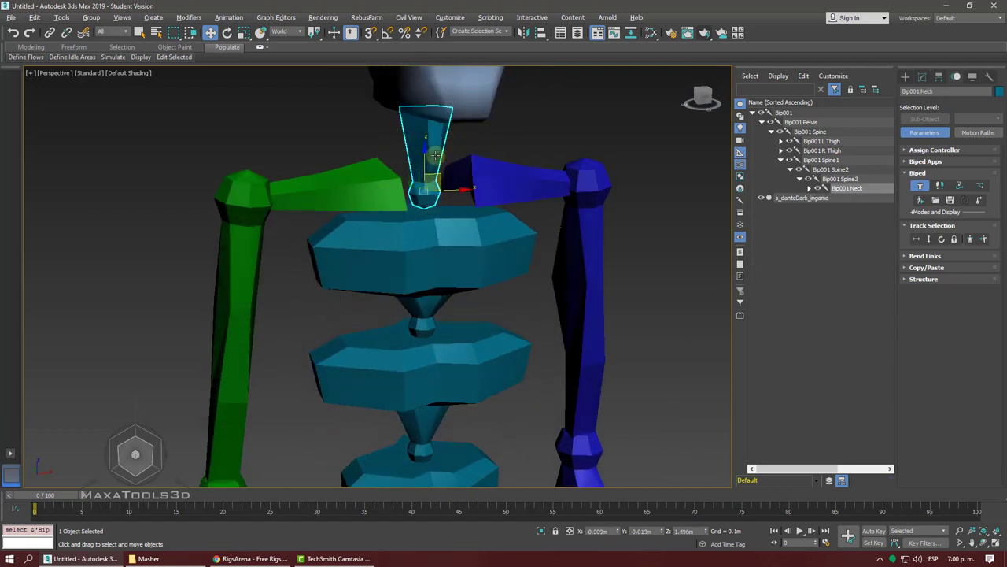
pyautogui.scroll(-3, 435, 155)
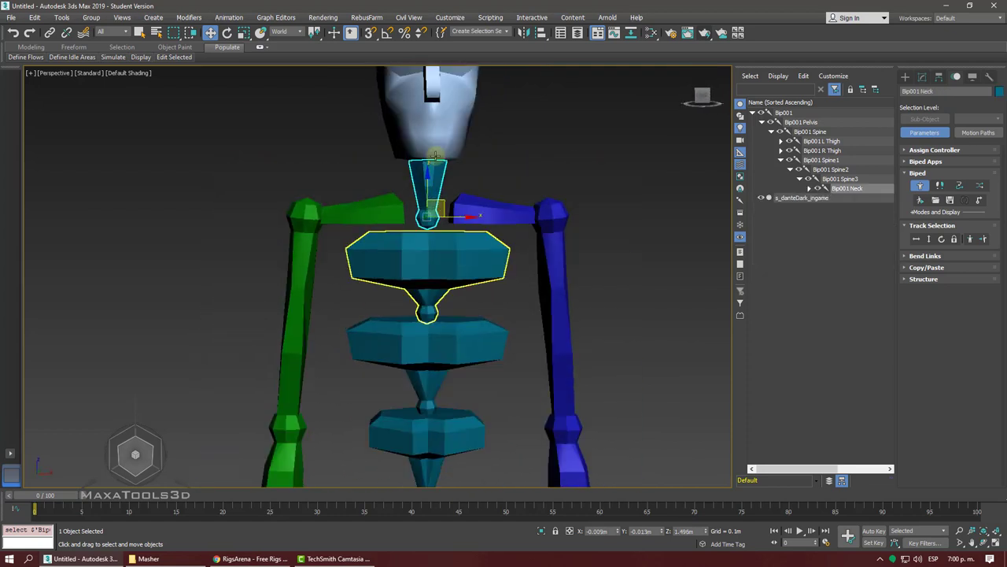
pyautogui.scroll(-2, 435, 186)
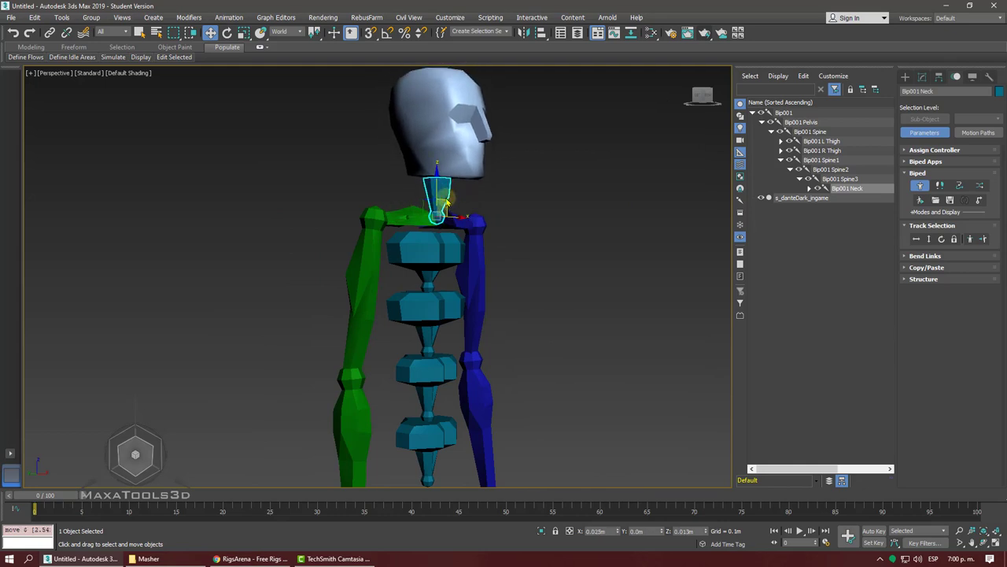
pyautogui.moveTo(443, 260); pyautogui.dragTo(441, 197, button='middle')
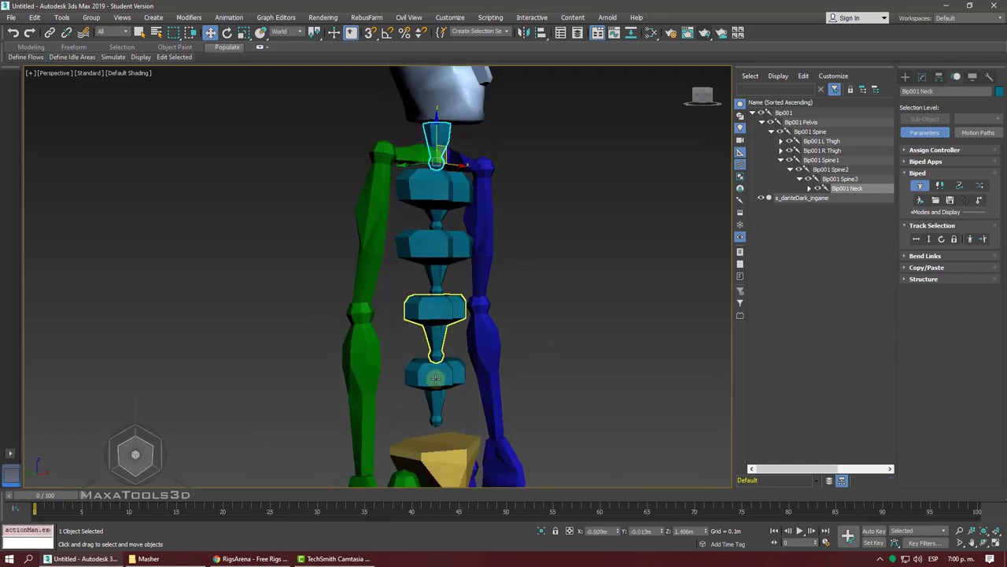
pyautogui.click(436, 382)
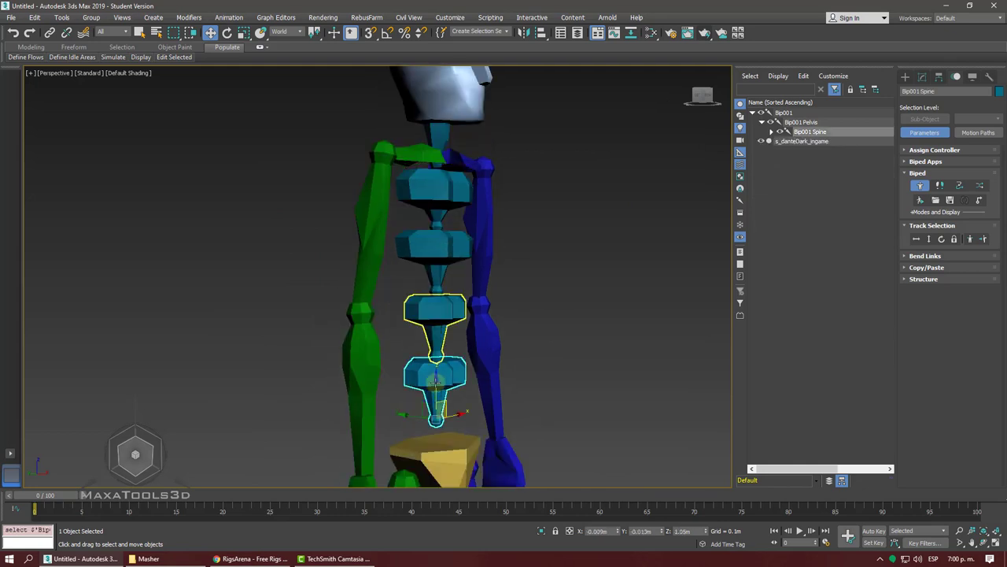
pyautogui.scroll(-3, 435, 382)
pyautogui.moveTo(450, 352); pyautogui.dragTo(454, 335)
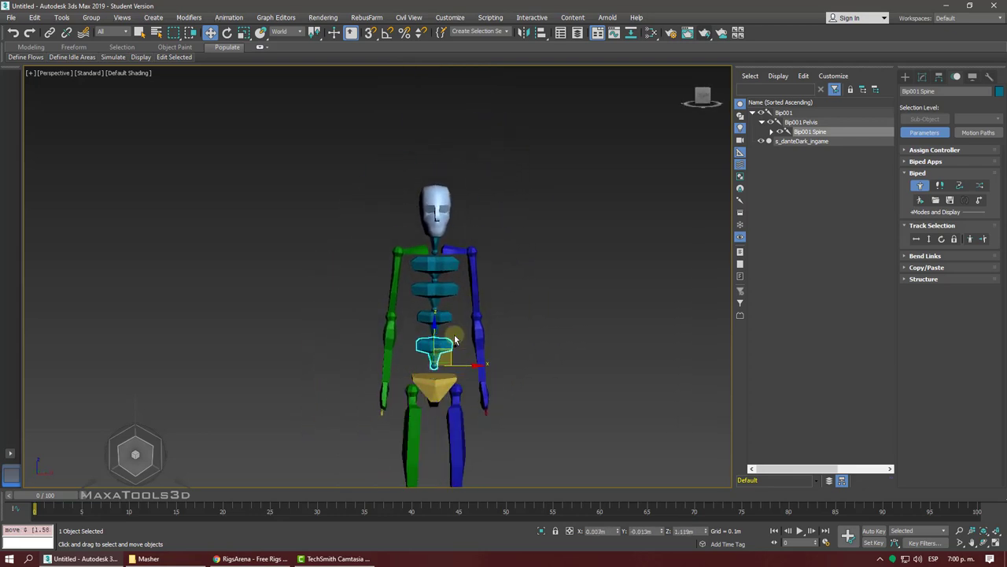
pyautogui.moveTo(454, 335)
pyautogui.keyDown('alt'); pyautogui.mouseDown(button='middle')
pyautogui.moveTo(462, 197)
pyautogui.moveTo(450, 198)
pyautogui.moveTo(427, 233)
pyautogui.mouseUp(button='middle'); pyautogui.keyUp('alt')
pyautogui.scroll(4, 461, 224)
pyautogui.click(463, 197)
pyautogui.scroll(-4, 465, 198)
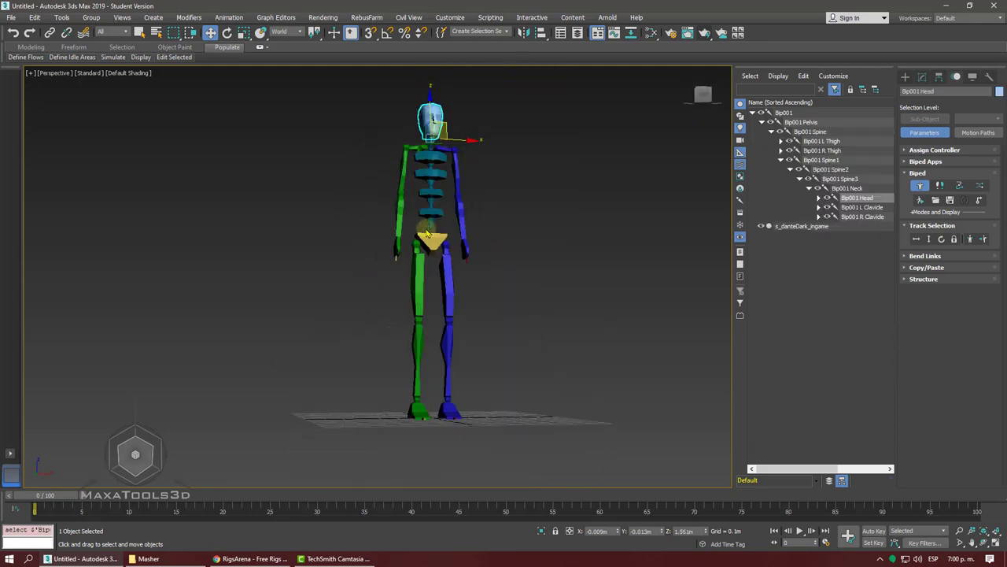
# - Show the character mesh around the skeleton and orbit to a side view
pyautogui.click(451, 294)
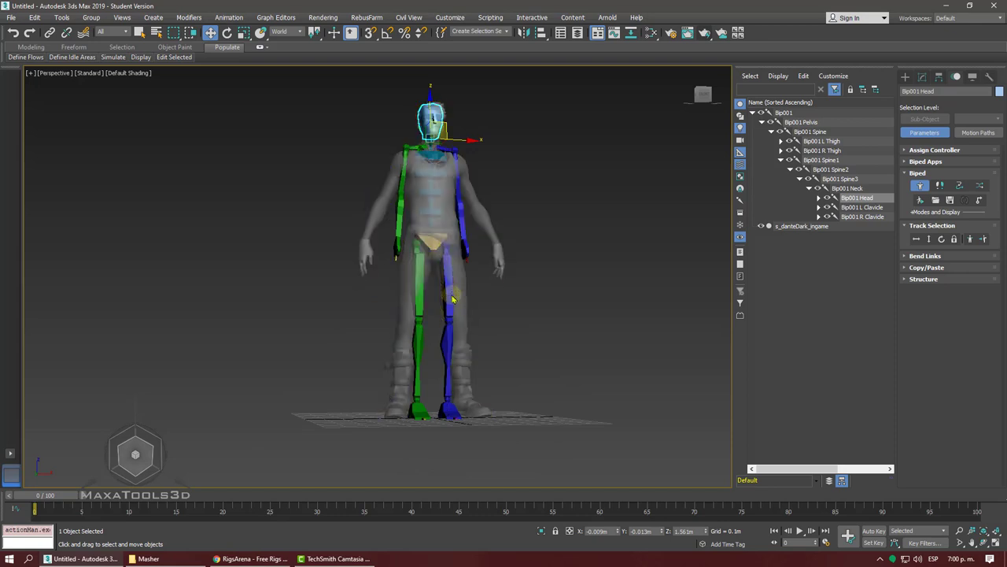
pyautogui.scroll(3, 451, 294)
pyautogui.keyDown('alt'); pyautogui.moveTo(451, 293); pyautogui.dragTo(452, 294, button='middle'); pyautogui.keyUp('alt')
pyautogui.scroll(2, 451, 294)
pyautogui.scroll(-5, 451, 294)
pyautogui.scroll(3, 451, 294)
pyautogui.scroll(4, 453, 297)
pyautogui.scroll(-4, 452, 295)
pyautogui.scroll(4, 451, 294)
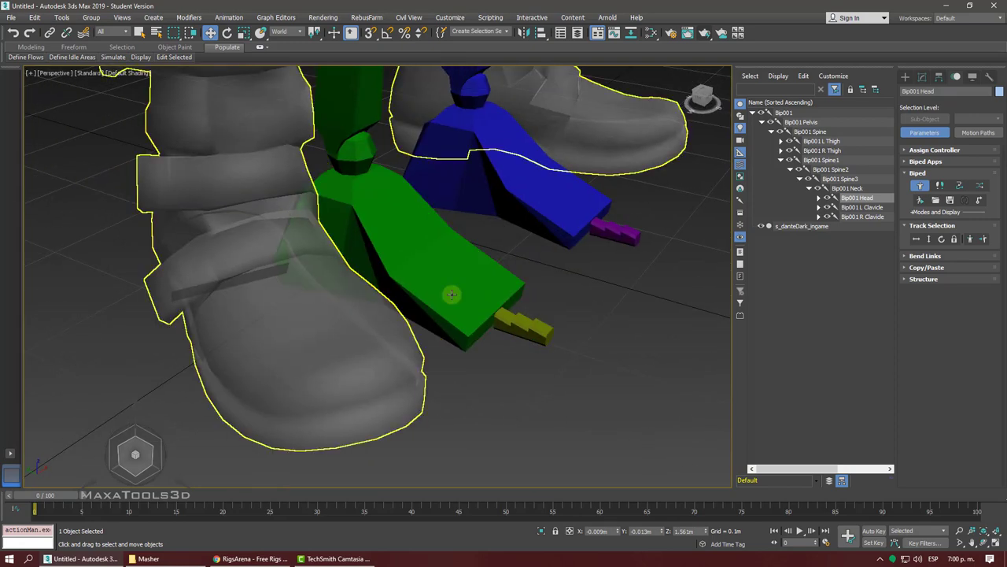
# - Select Bip001 R Toe0 and orbit around the legs to check bones inside the mesh
pyautogui.click(504, 319)
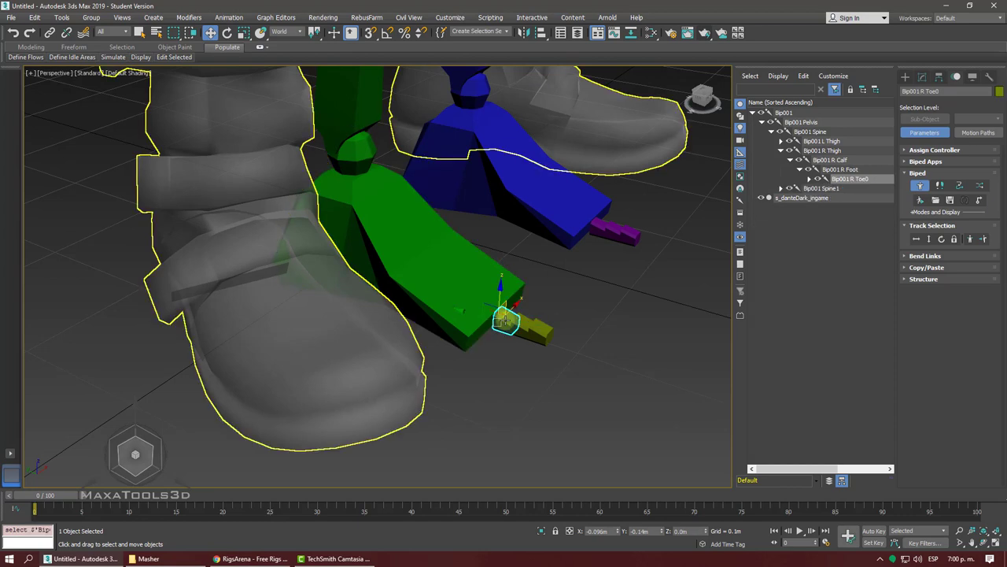
pyautogui.scroll(-5, 504, 319)
pyautogui.keyDown('alt'); pyautogui.moveTo(505, 319); pyautogui.dragTo(416, 235, button='middle'); pyautogui.keyUp('alt')
pyautogui.scroll(5, 416, 235)
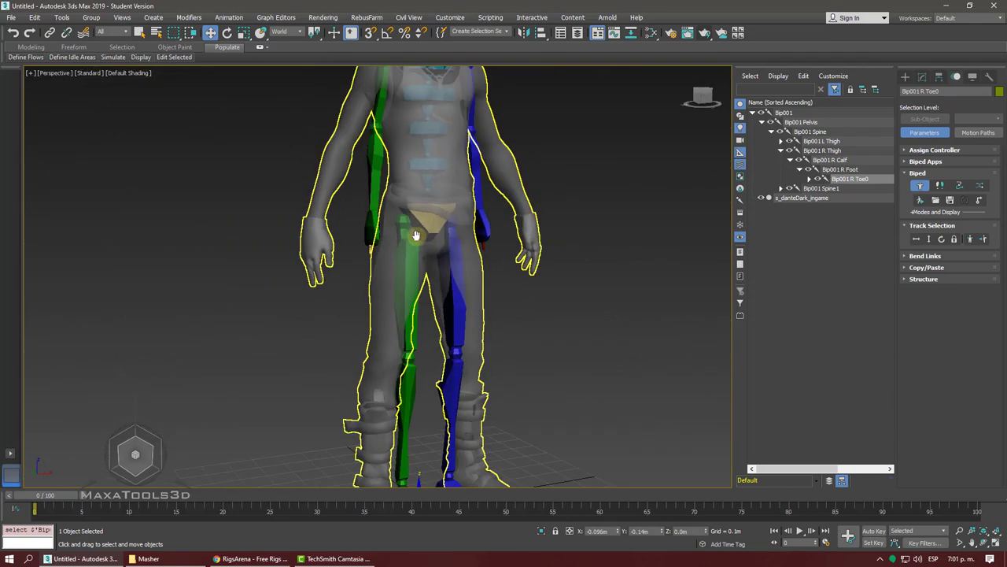
pyautogui.scroll(3, 415, 235)
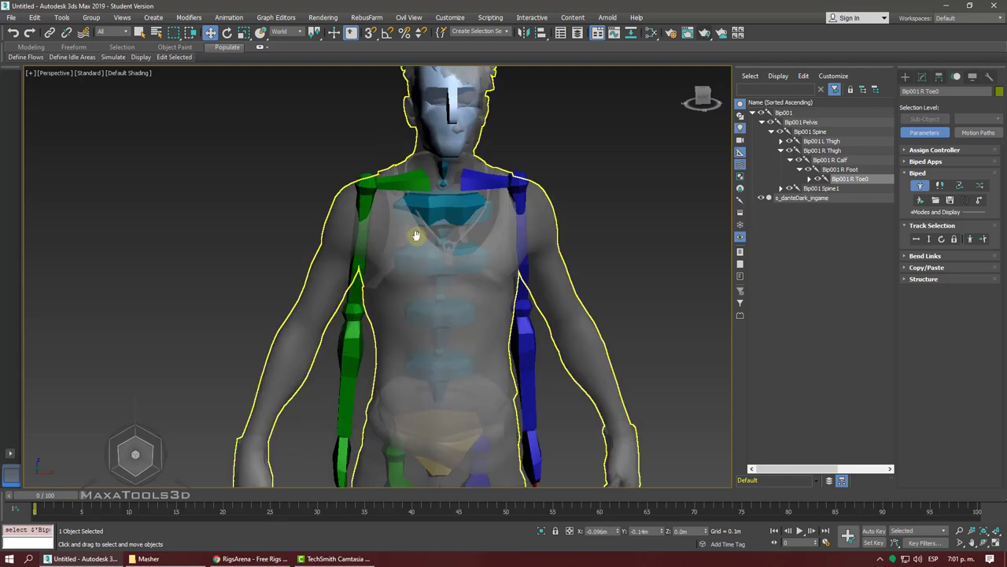
pyautogui.scroll(-2, 416, 236)
pyautogui.scroll(3, 417, 239)
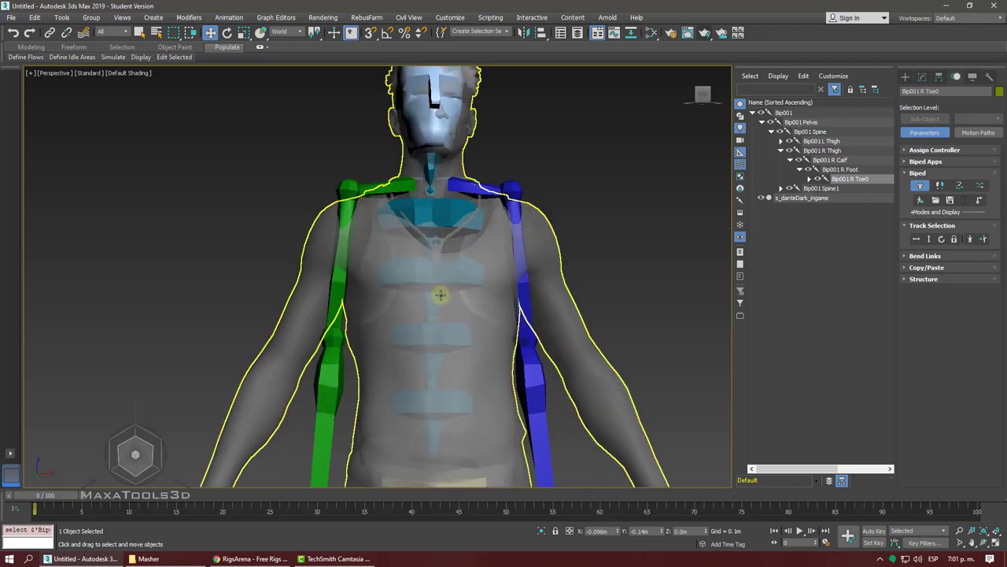
pyautogui.scroll(-2, 447, 312)
pyautogui.scroll(2, 447, 312)
pyautogui.keyDown('alt'); pyautogui.moveTo(447, 312); pyautogui.dragTo(401, 311, button='middle'); pyautogui.keyUp('alt')
pyautogui.scroll(2, 447, 312)
pyautogui.scroll(3, 447, 312)
pyautogui.scroll(-1, 447, 312)
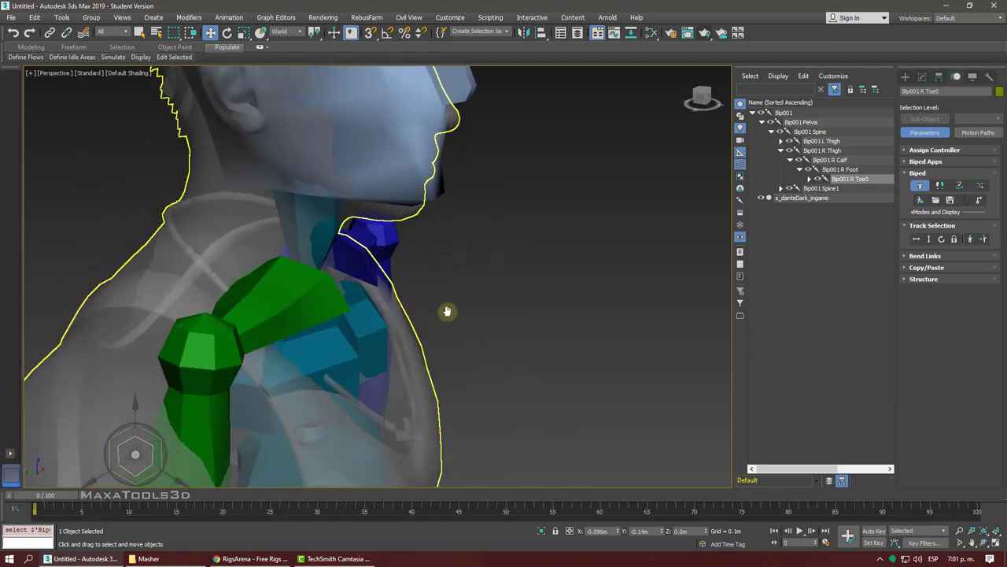
pyautogui.scroll(-2, 447, 312)
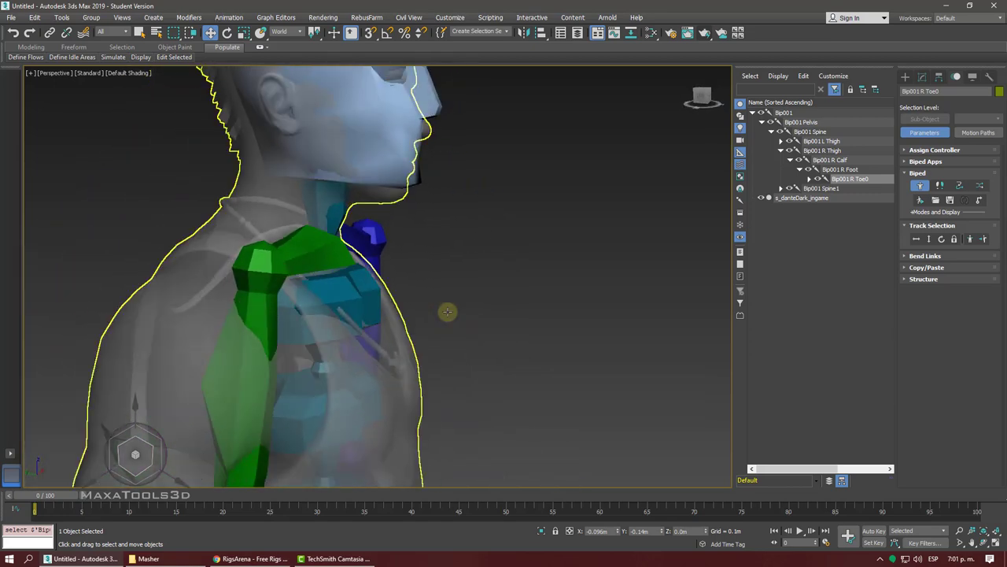
# - Select Bip001 Head from the torso views, then bring up the RigsArena page in Chrome
pyautogui.keyDown('alt'); pyautogui.moveTo(447, 312); pyautogui.dragTo(449, 316, button='middle'); pyautogui.keyUp('alt')
pyautogui.scroll(-3, 447, 311)
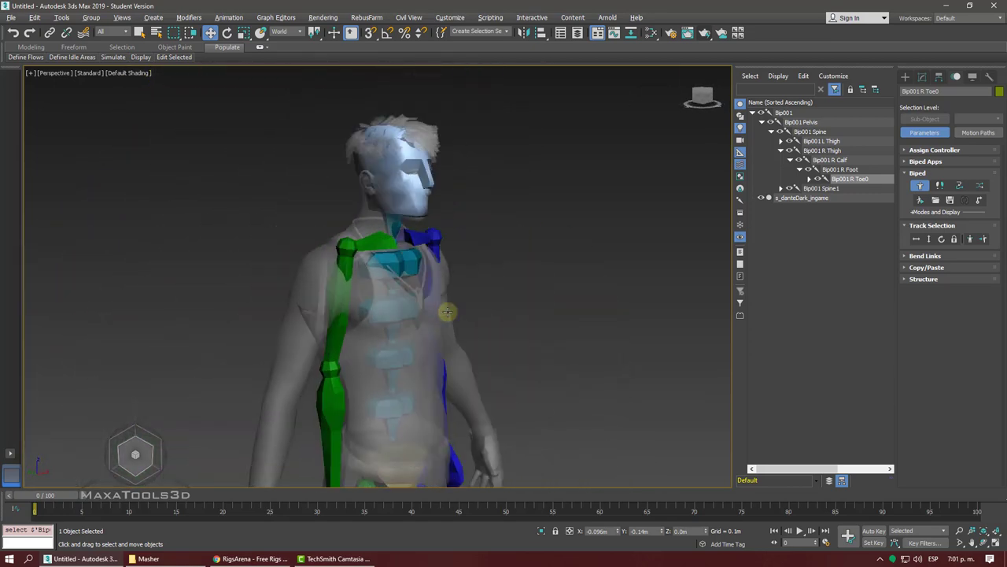
pyautogui.scroll(1, 447, 312)
pyautogui.scroll(-3, 447, 313)
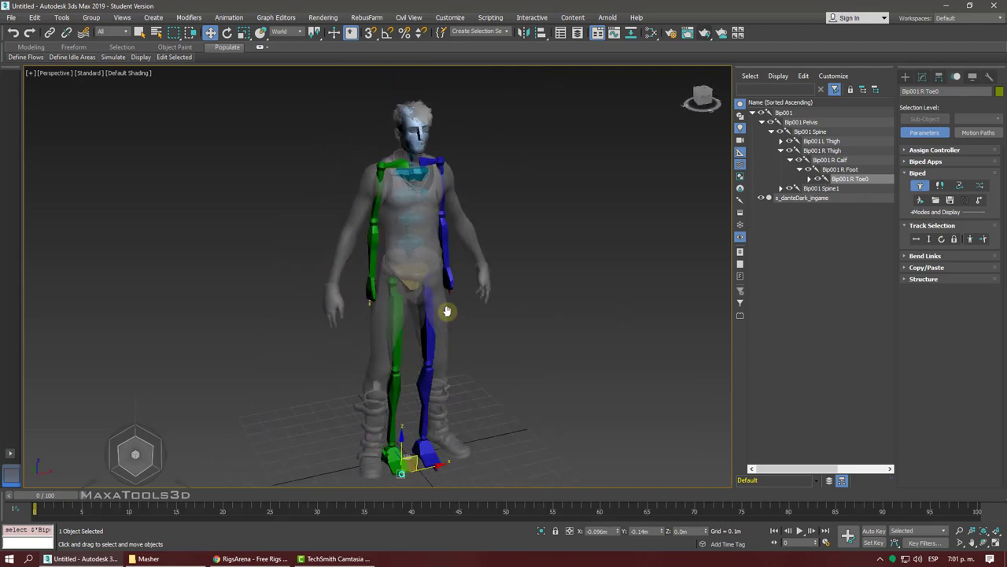
pyautogui.keyDown('alt'); pyautogui.moveTo(448, 315); pyautogui.dragTo(449, 310, button='middle'); pyautogui.keyUp('alt')
pyautogui.scroll(2, 449, 308)
pyautogui.scroll(1, 447, 310)
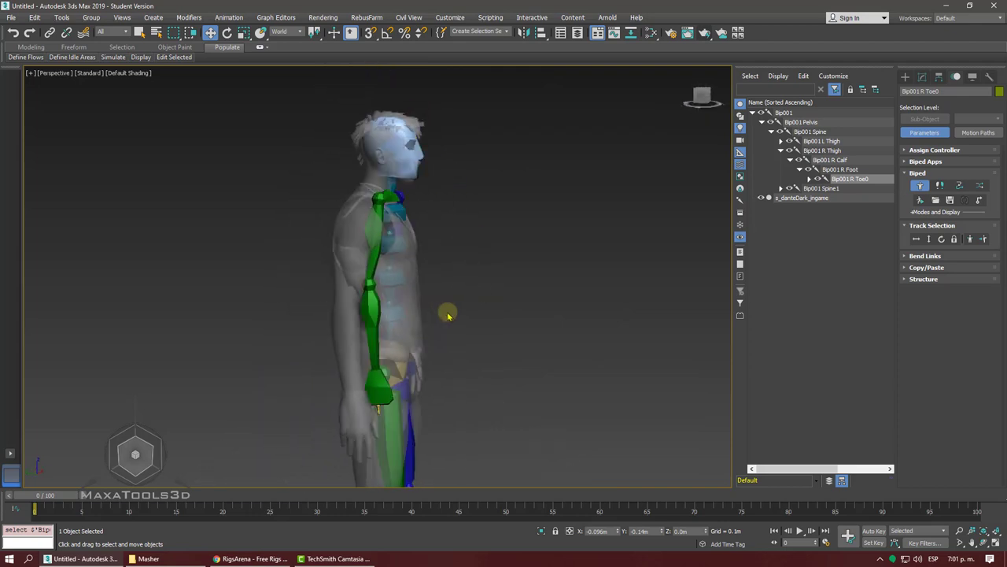
pyautogui.scroll(2, 450, 310)
pyautogui.scroll(-1, 448, 238)
pyautogui.click(448, 238)
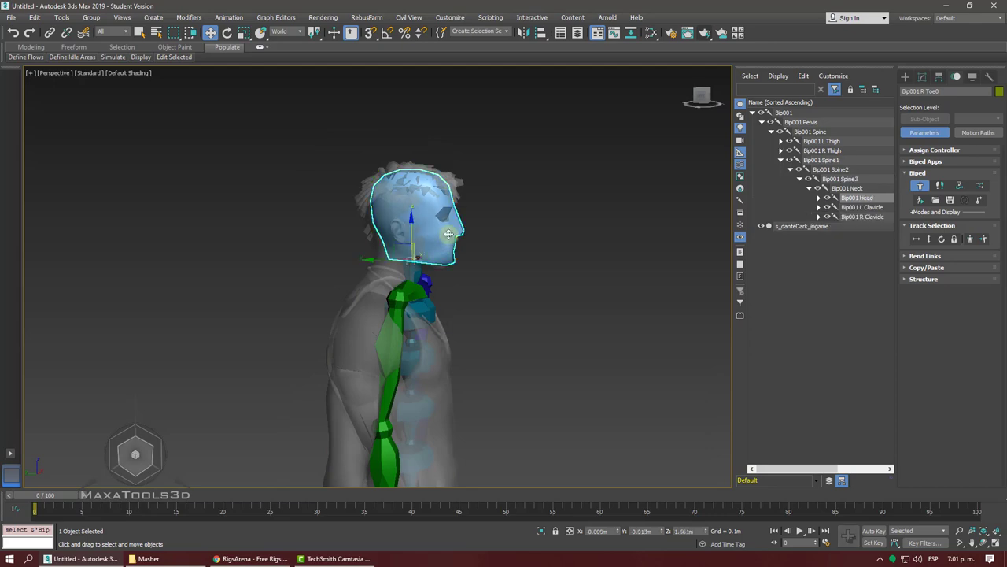
pyautogui.keyDown('alt'); pyautogui.moveTo(448, 238); pyautogui.dragTo(448, 233, button='middle'); pyautogui.keyUp('alt')
pyautogui.scroll(-1, 448, 236)
pyautogui.scroll(-2, 448, 233)
pyautogui.scroll(2, 448, 234)
pyautogui.scroll(1, 448, 234)
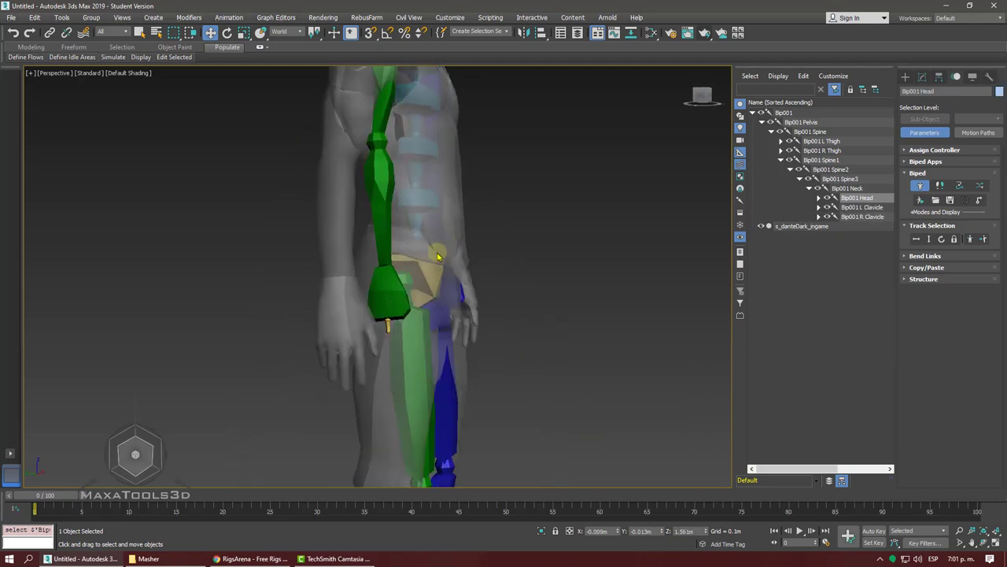
pyautogui.click(246, 559)
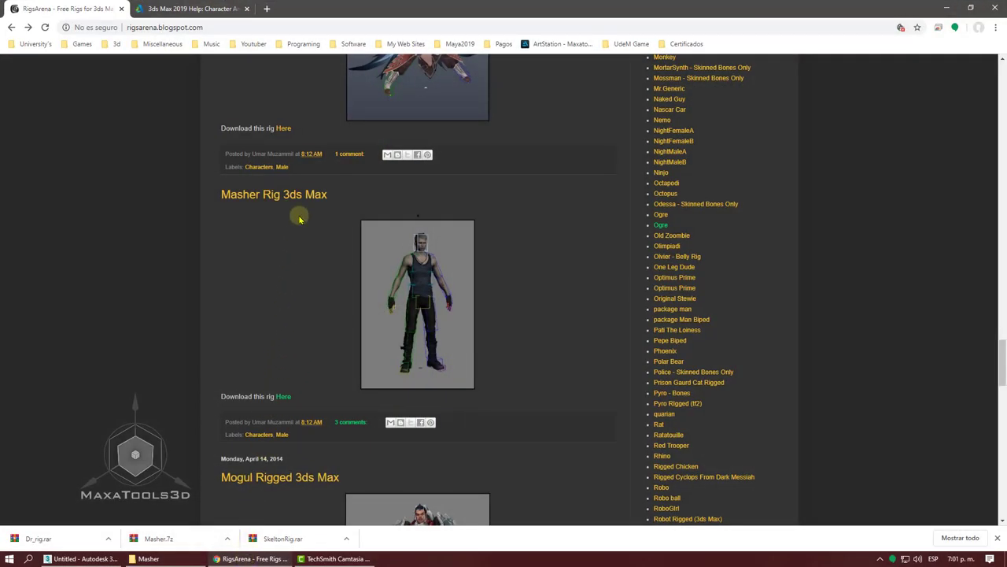
# - Scroll the RigsArena posts from Masher up to Deer, then minimize Chrome
pyautogui.scroll(-5, 299, 216)
pyautogui.scroll(3, 299, 218)
pyautogui.scroll(5, 299, 219)
pyautogui.scroll(5, 299, 219)
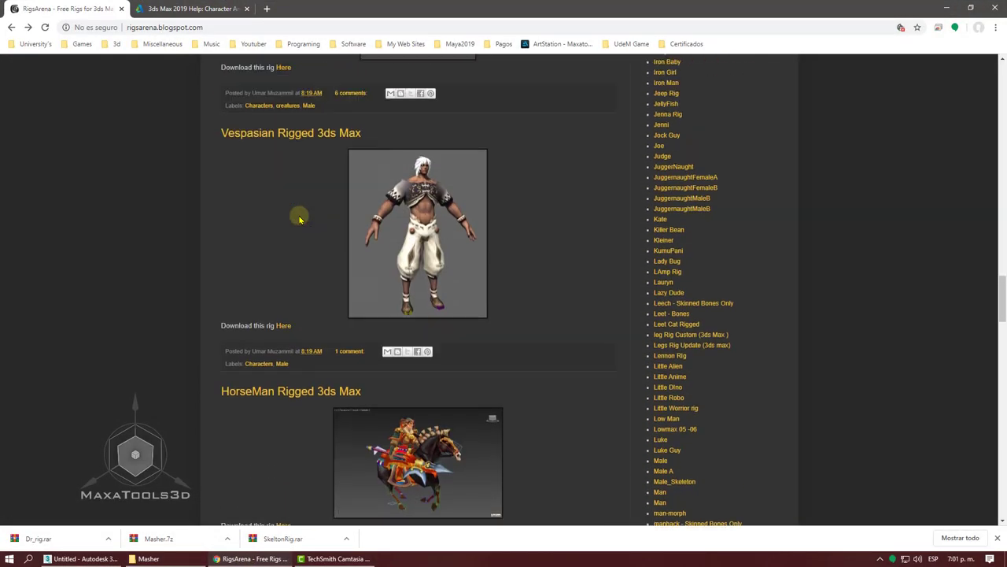
pyautogui.scroll(5, 299, 219)
pyautogui.scroll(5, 299, 219)
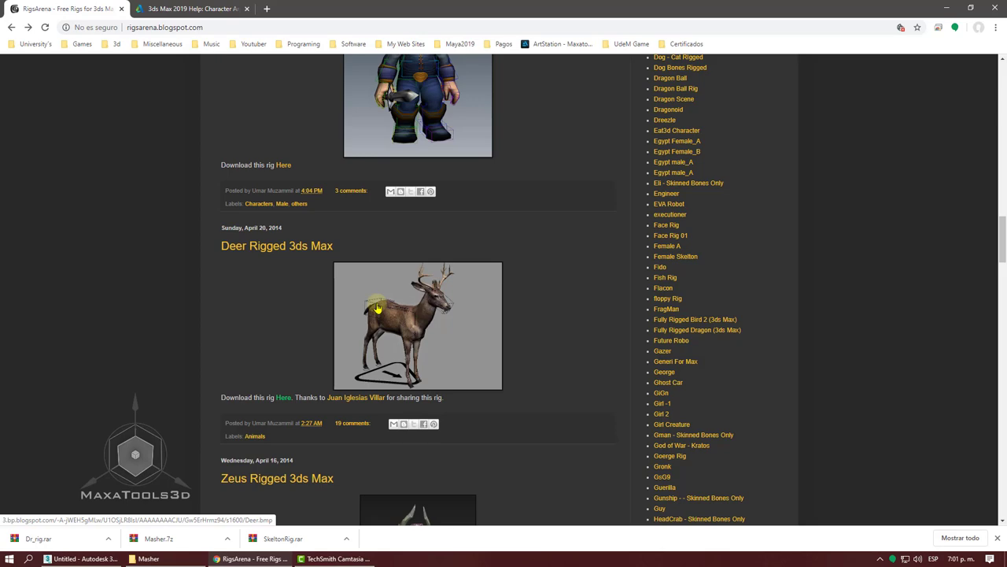
pyautogui.click(947, 8)
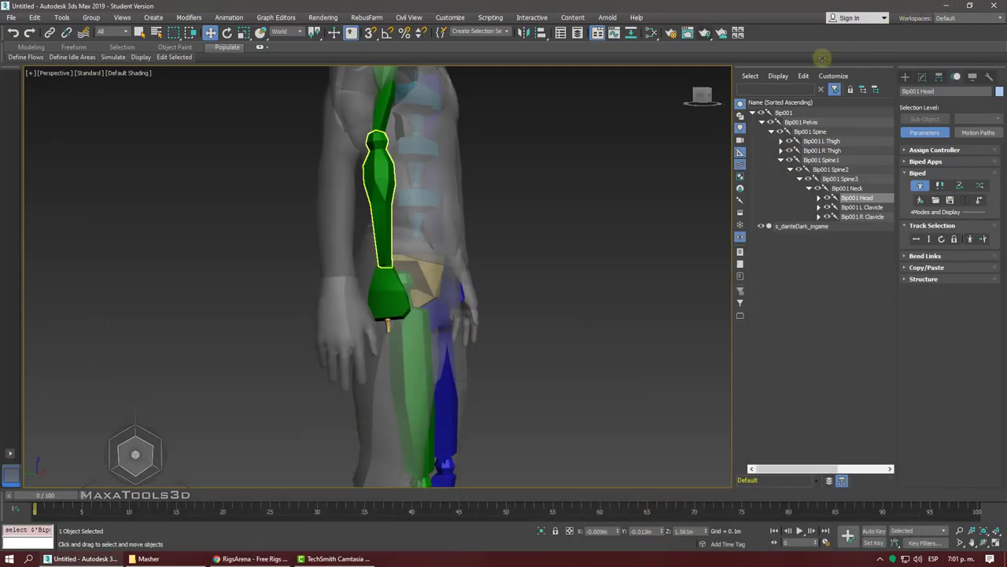
# - Hide the character mesh so only the skeleton shows, and deselect the head bone
pyautogui.scroll(-4, 438, 236)
pyautogui.scroll(-2, 411, 252)
pyautogui.hotkey('shift', 'g')
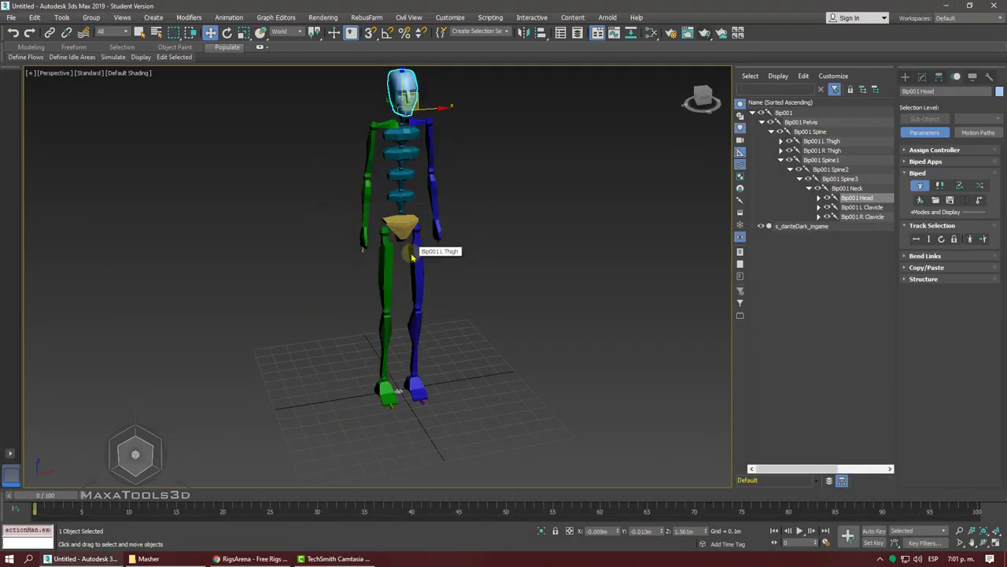
pyautogui.keyDown('alt'); pyautogui.moveTo(410, 252); pyautogui.dragTo(411, 256, button='middle'); pyautogui.keyUp('alt')
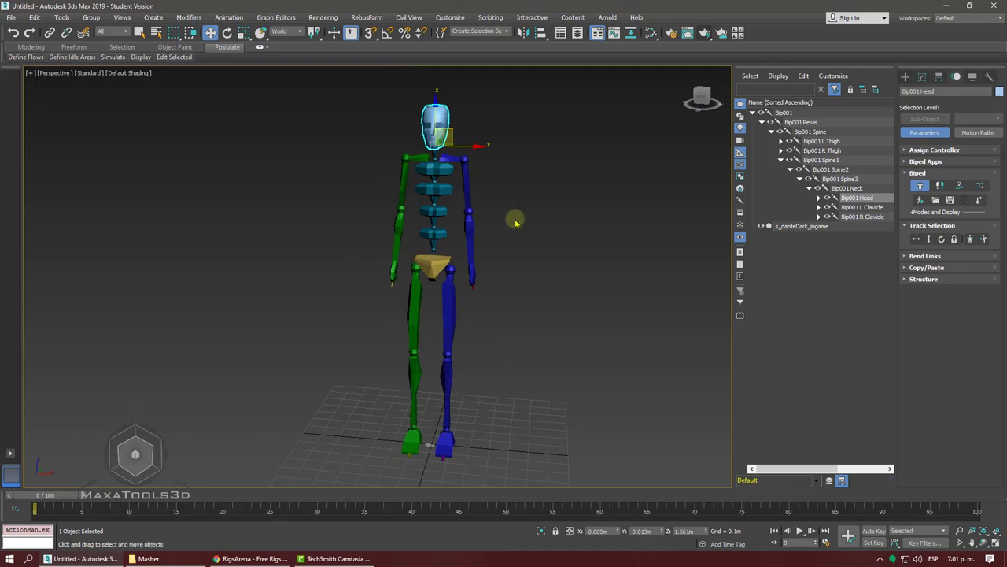
pyautogui.click(544, 208)
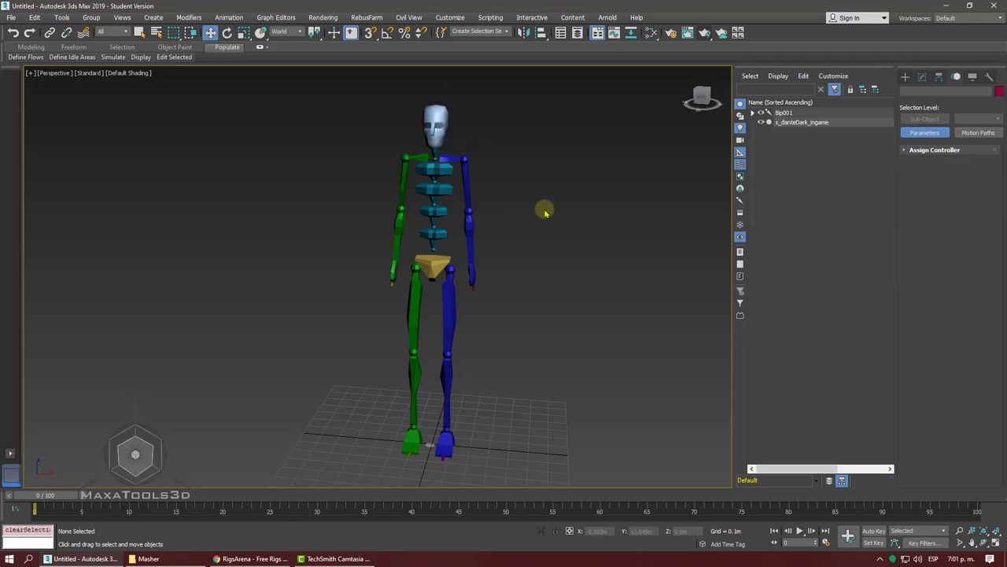
# - Select the Bip001 centre of mass in wireframe Front view, then return to shaded Perspective
pyautogui.press('f')
pyautogui.scroll(3, 544, 210)
pyautogui.scroll(4, 544, 210)
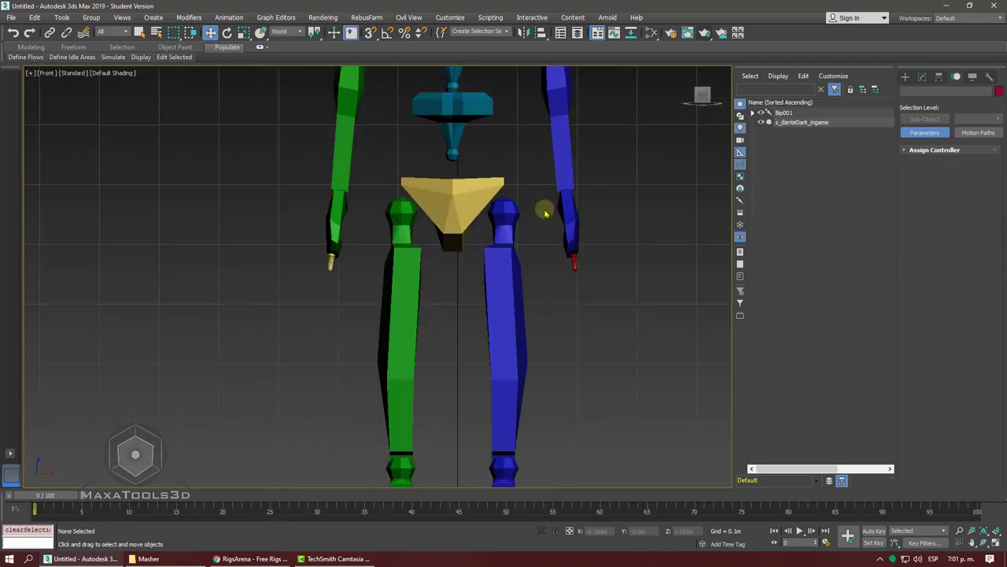
pyautogui.scroll(3, 544, 211)
pyautogui.scroll(5, 488, 204)
pyautogui.press('F3')
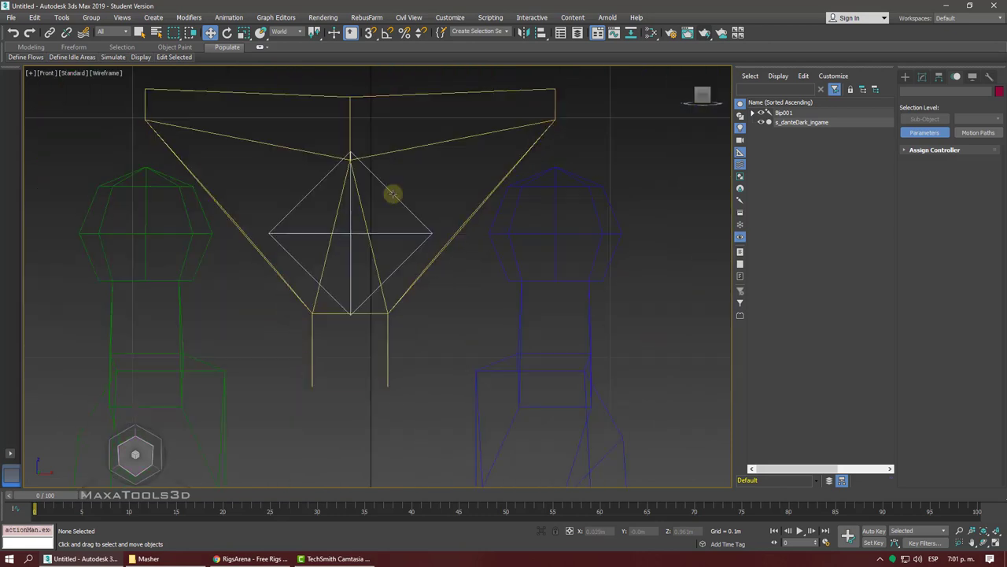
pyautogui.click(406, 192)
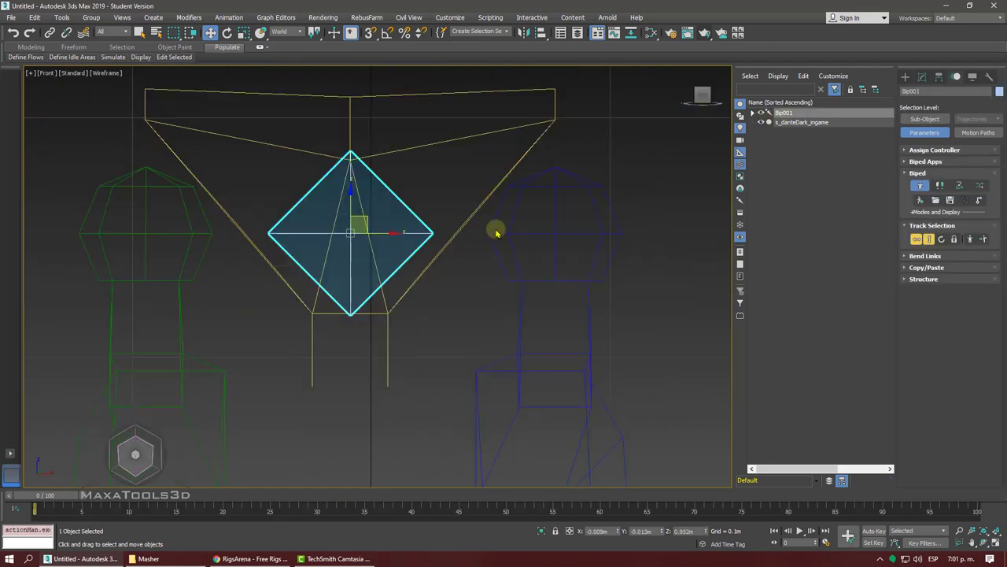
pyautogui.press('F3')
pyautogui.scroll(-5, 496, 233)
pyautogui.press('p')
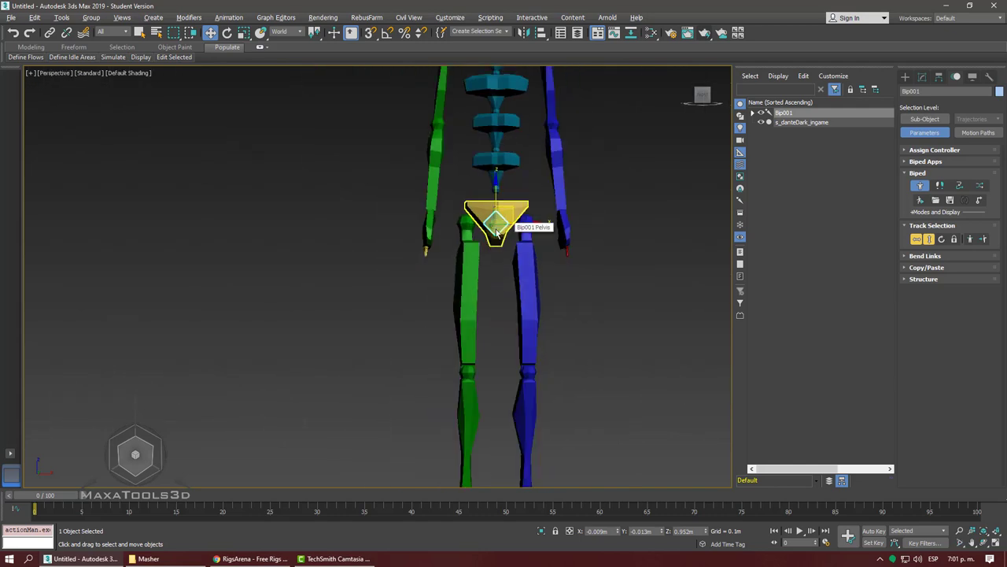
pyautogui.scroll(-3, 496, 230)
pyautogui.scroll(-3, 512, 227)
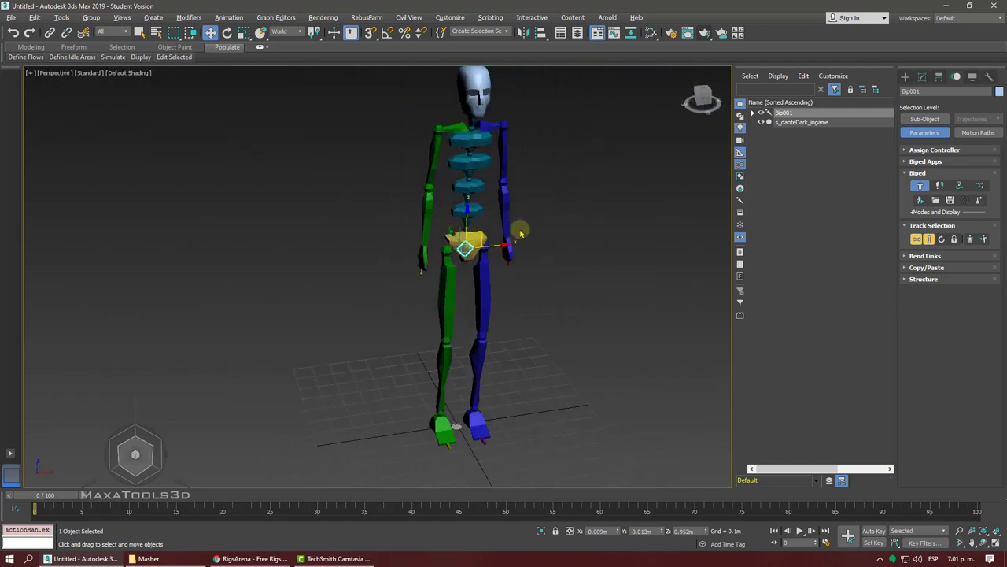
pyautogui.click(665, 232)
pyautogui.click(463, 213)
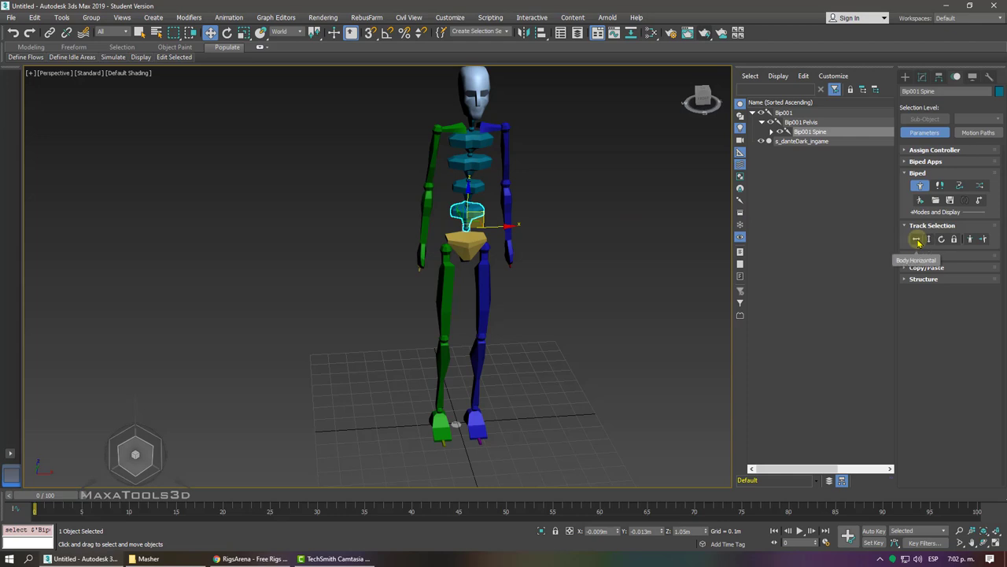
pyautogui.click(917, 240)
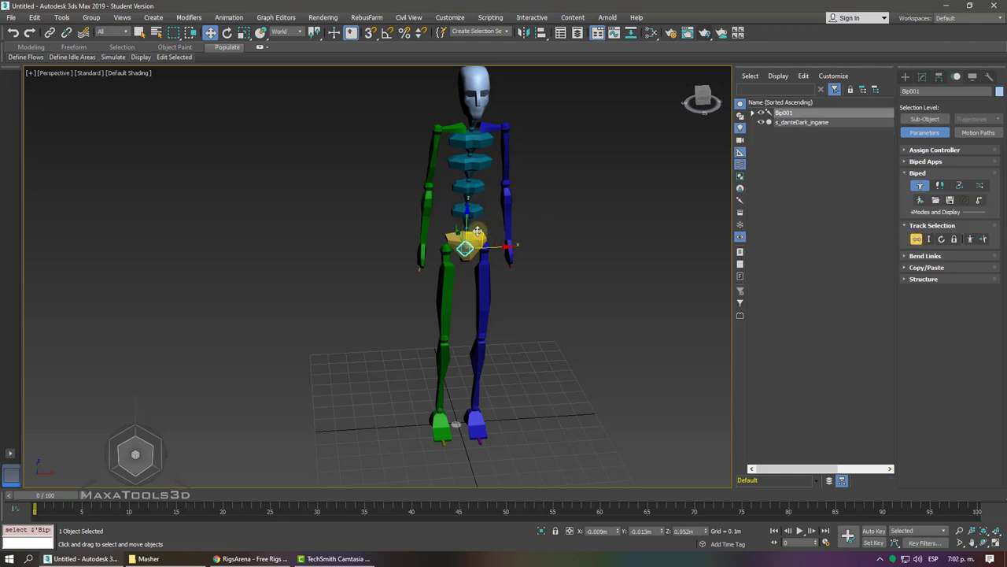
pyautogui.moveTo(480, 230)
pyautogui.mouseDown()
pyautogui.moveTo(501, 186)
pyautogui.moveTo(474, 206)
pyautogui.moveTo(461, 236)
pyautogui.mouseUp()
pyautogui.moveTo(524, 236)
pyautogui.mouseDown()
pyautogui.moveTo(513, 247)
pyautogui.moveTo(538, 240)
pyautogui.mouseUp()
pyautogui.hotkey('ctrl', 'z')
pyautogui.hotkey('shift', 'z')
pyautogui.hotkey('shift', 'z')
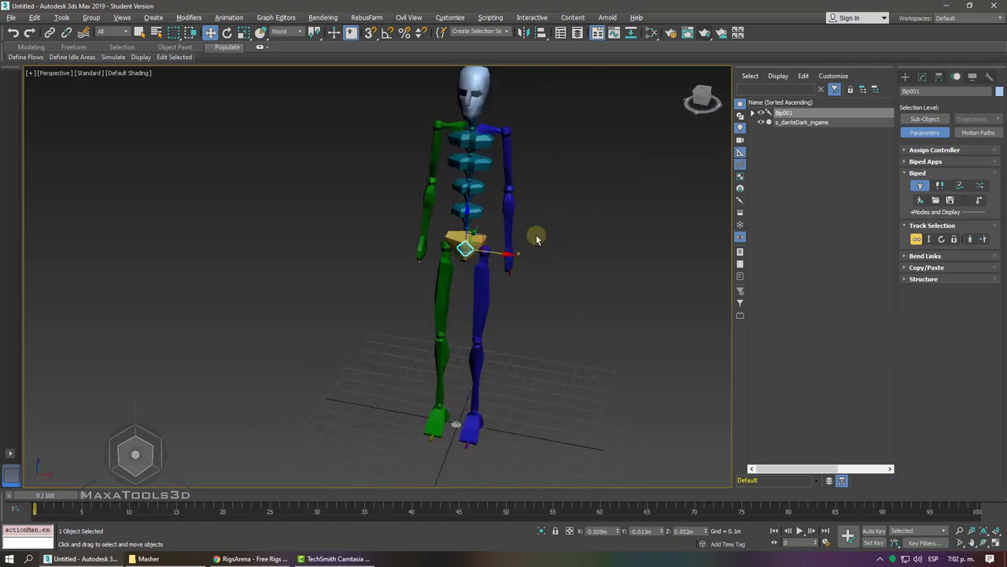
pyautogui.hotkey('shift', 'z')
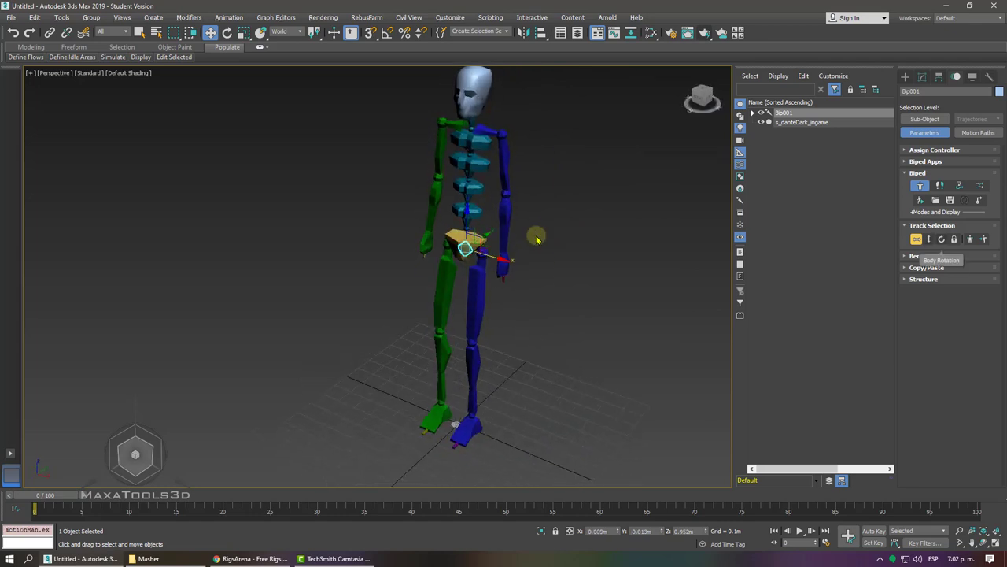
pyautogui.hotkey('shift', 'z')
pyautogui.hotkey('shift', 'z')
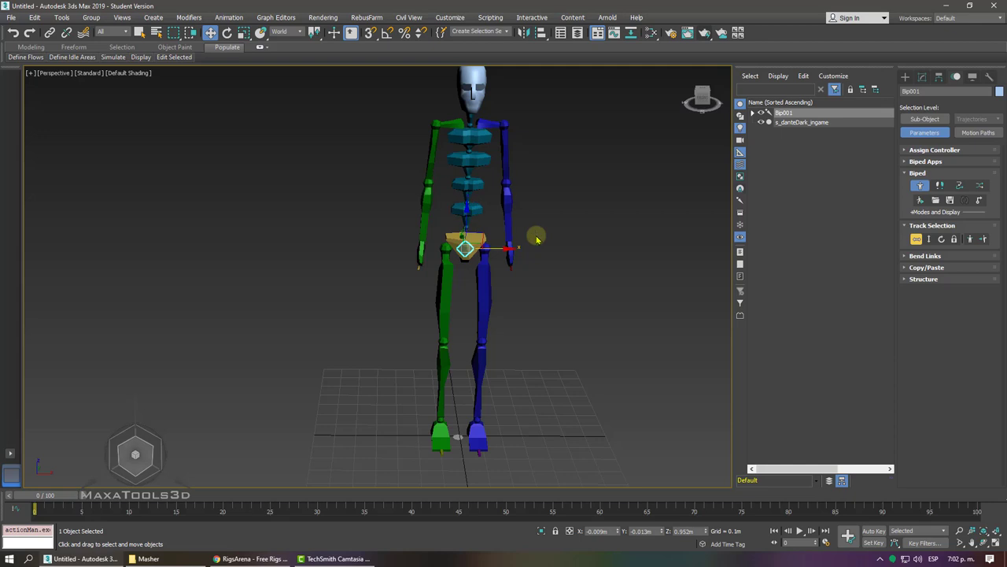
pyautogui.press('e')
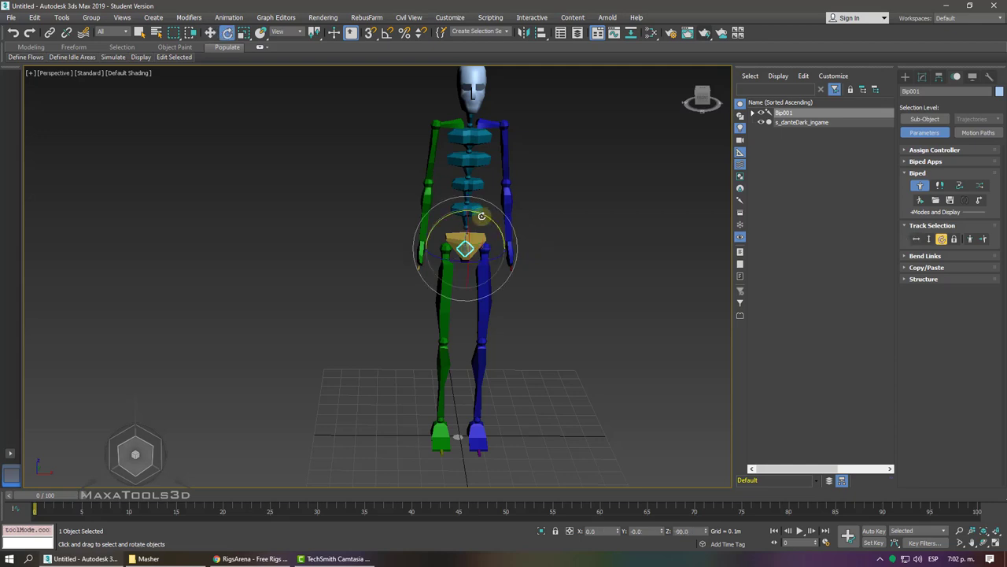
pyautogui.moveTo(482, 215); pyautogui.dragTo(465, 219)
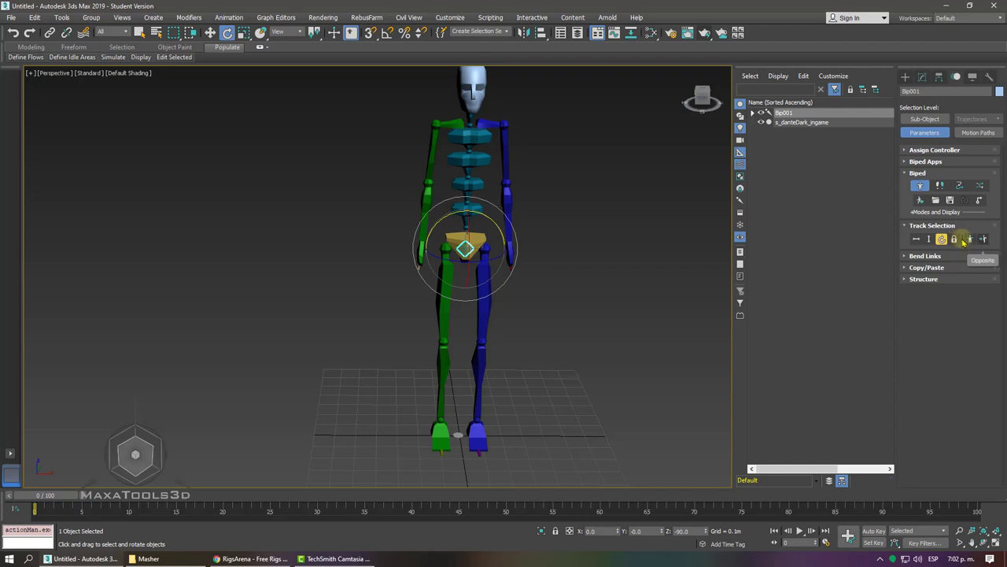
pyautogui.click(983, 239)
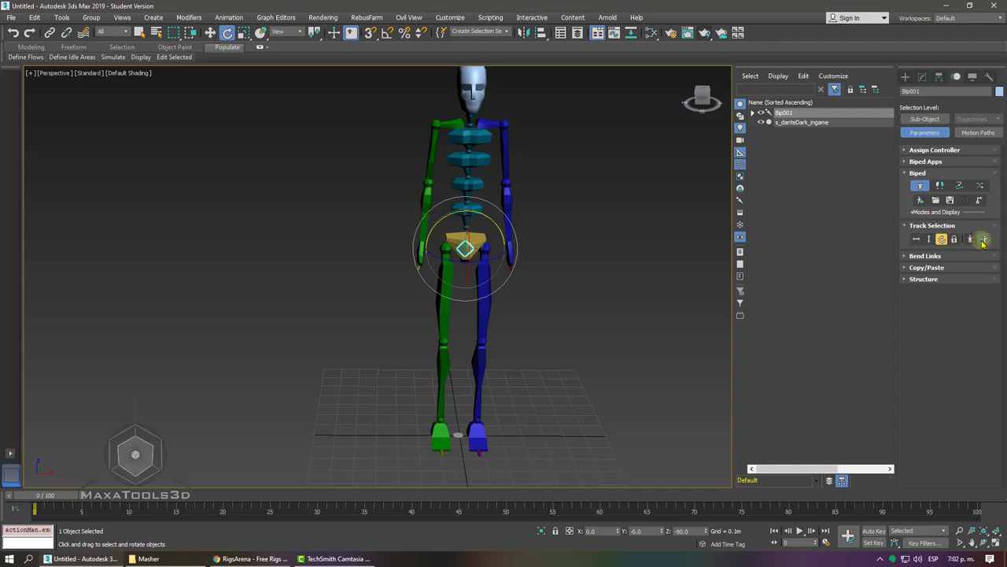
pyautogui.click(562, 229)
pyautogui.click(422, 252)
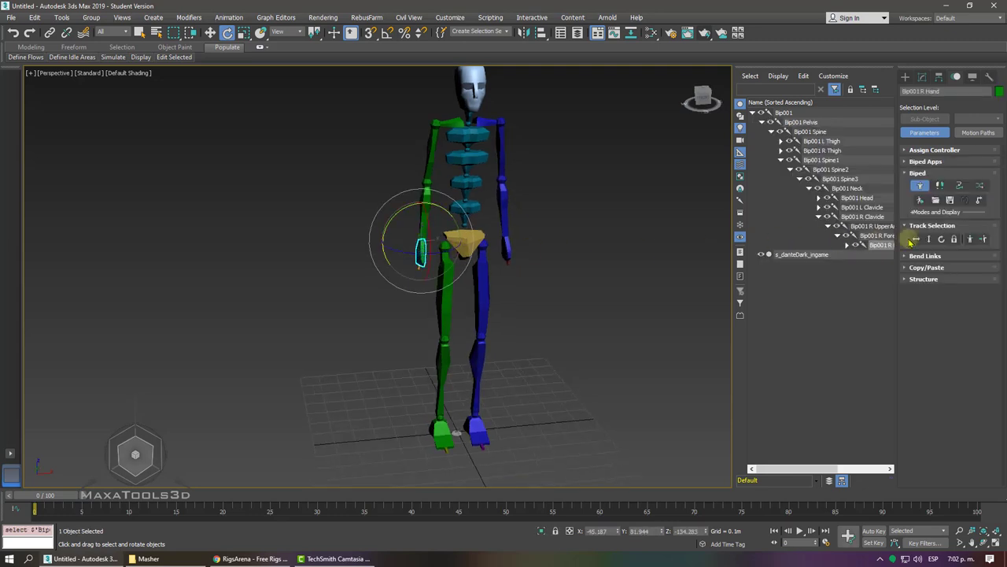
# - Select both hands with Select and Move and test-lift them, cancelling the move
pyautogui.click(972, 239)
pyautogui.rightClick(545, 198)
pyautogui.click(548, 205)
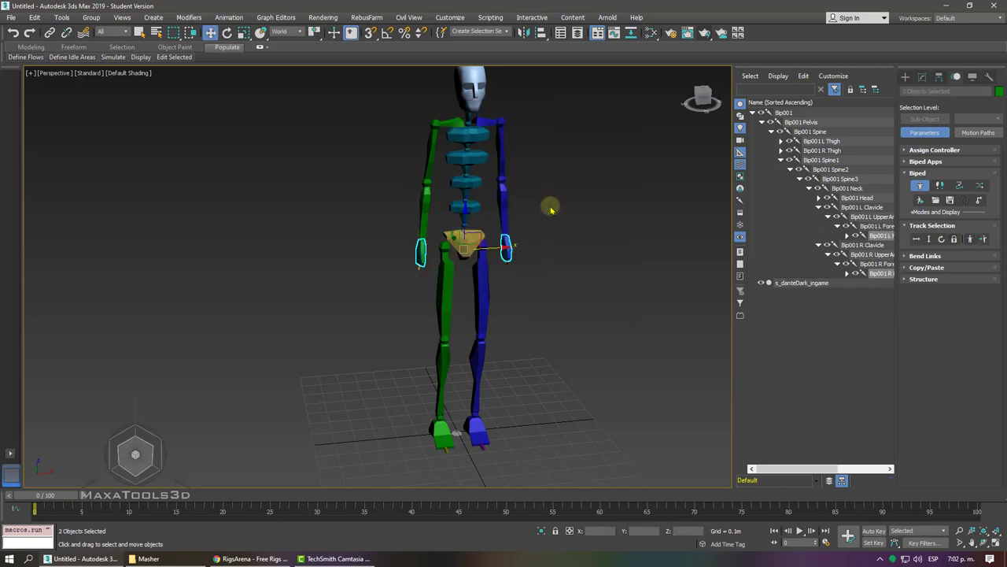
pyautogui.keyDown('alt'); pyautogui.moveTo(546, 207); pyautogui.dragTo(537, 212, button='middle'); pyautogui.keyUp('alt')
pyautogui.click(457, 234)
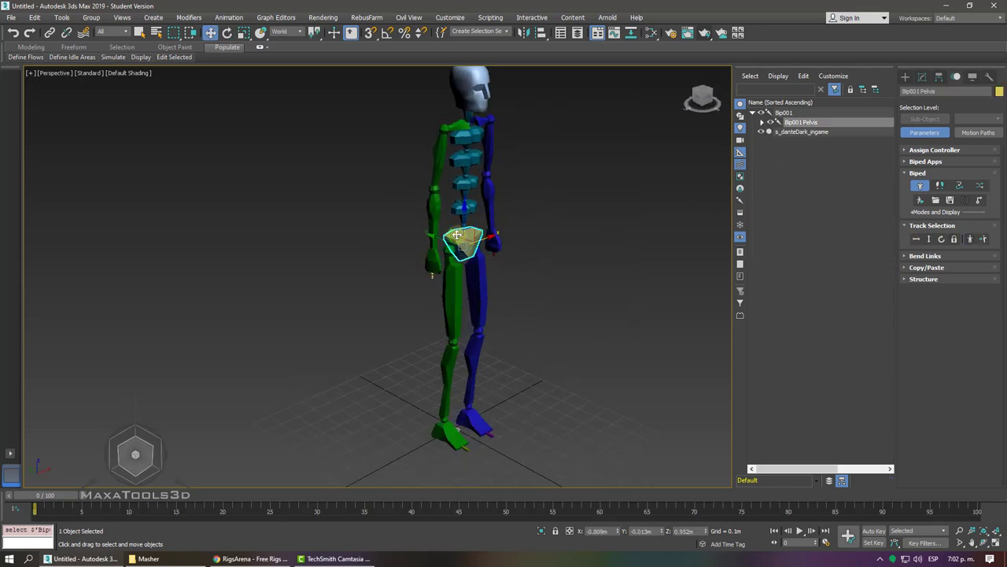
pyautogui.hotkey('ctrl', 'z')
pyautogui.moveTo(458, 233)
pyautogui.mouseDown()
pyautogui.moveTo(513, 141)
pyautogui.moveTo(551, 168)
pyautogui.mouseUp()
pyautogui.rightClick(547, 180)
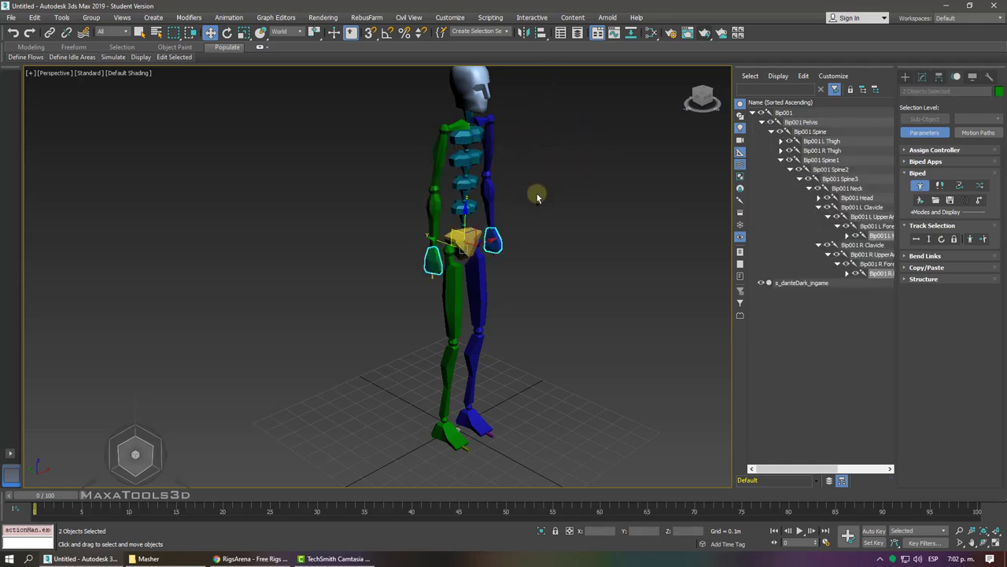
# - Raise the right foot to bend its leg, then raise the opposite left foot
pyautogui.click(520, 267)
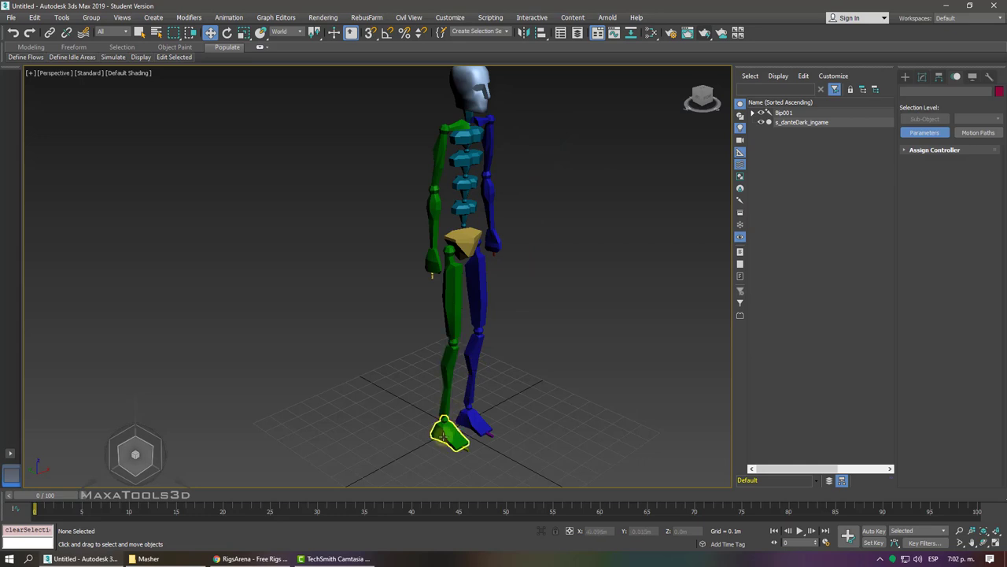
pyautogui.click(445, 435)
pyautogui.moveTo(429, 409)
pyautogui.mouseDown()
pyautogui.moveTo(422, 319)
pyautogui.moveTo(421, 331)
pyautogui.mouseUp()
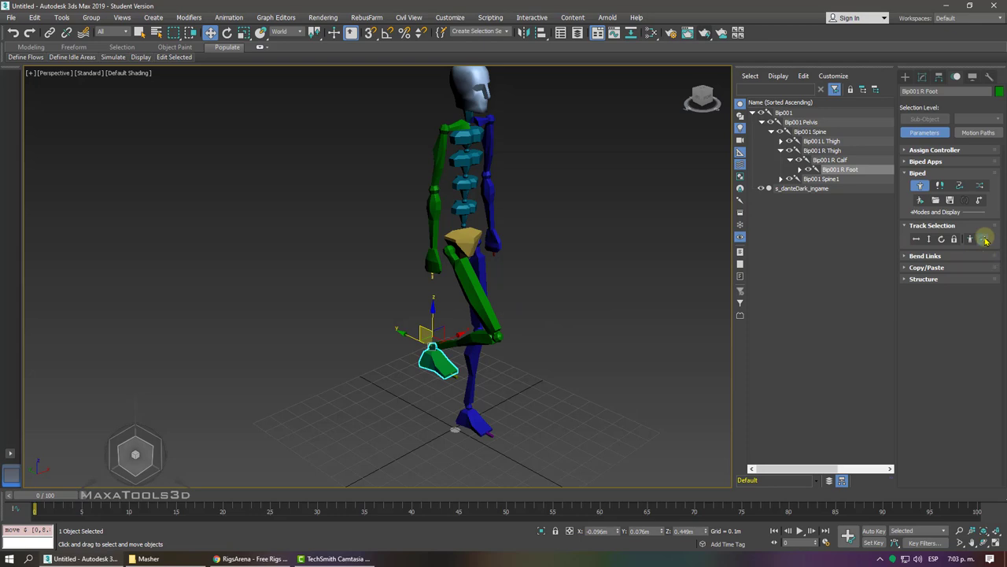
pyautogui.click(985, 239)
pyautogui.moveTo(460, 385); pyautogui.dragTo(541, 310)
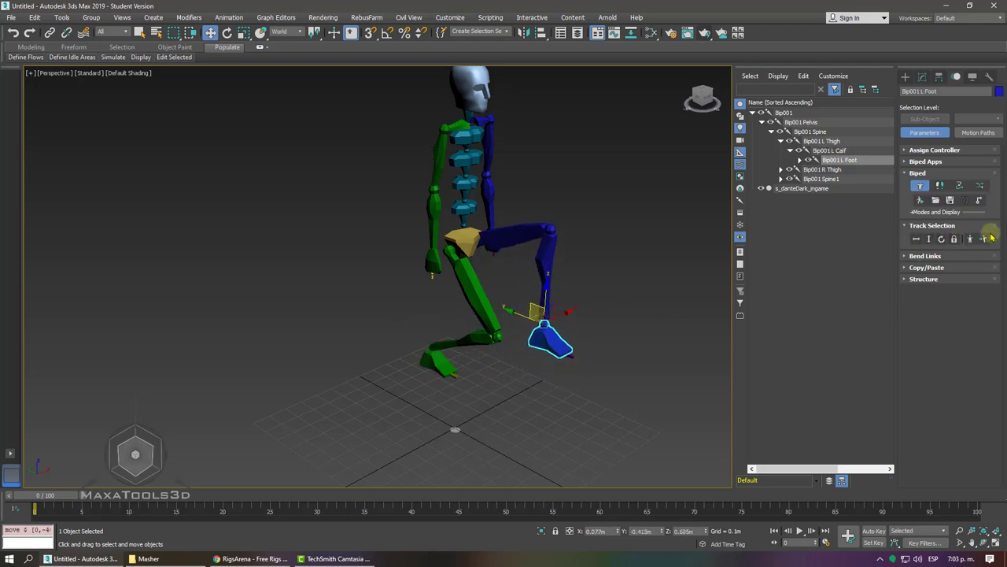
pyautogui.hotkey('shift', 'z')
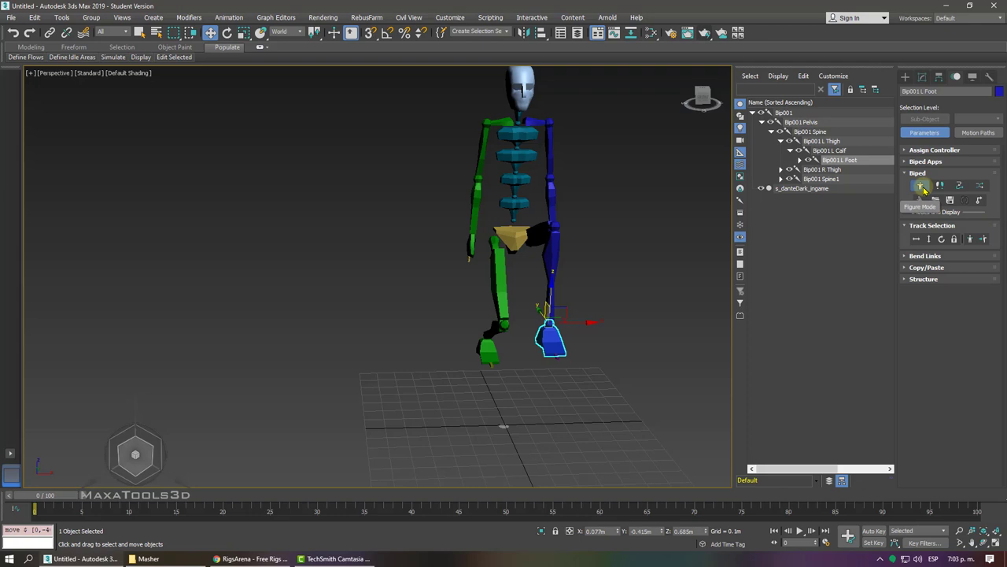
# - Lower the left foot, then cycle Footstep, Motion Flow and Mixer modes back to Figure Mode
pyautogui.moveTo(585, 322)
pyautogui.mouseDown()
pyautogui.moveTo(512, 352)
pyautogui.moveTo(488, 422)
pyautogui.mouseUp()
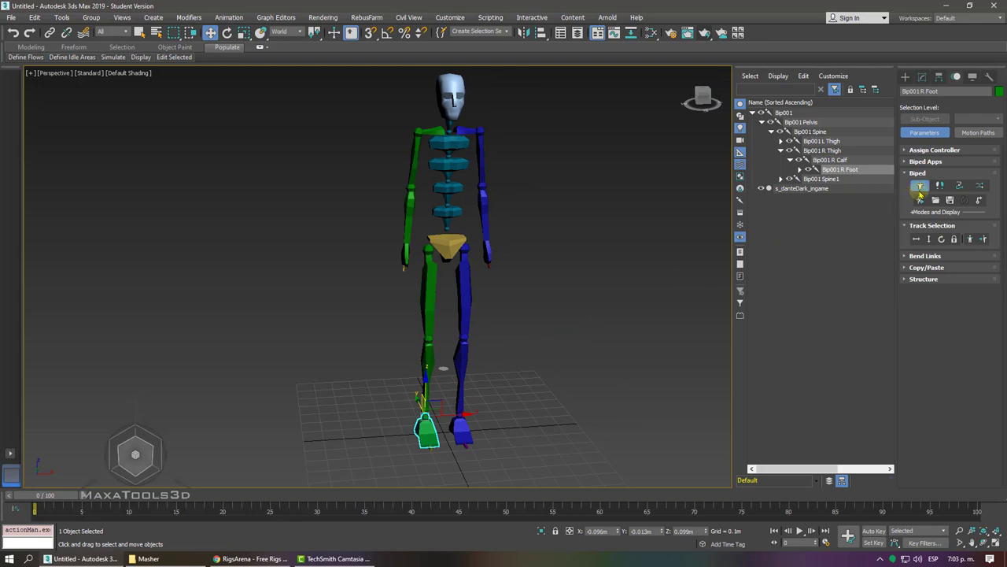
pyautogui.click(920, 191)
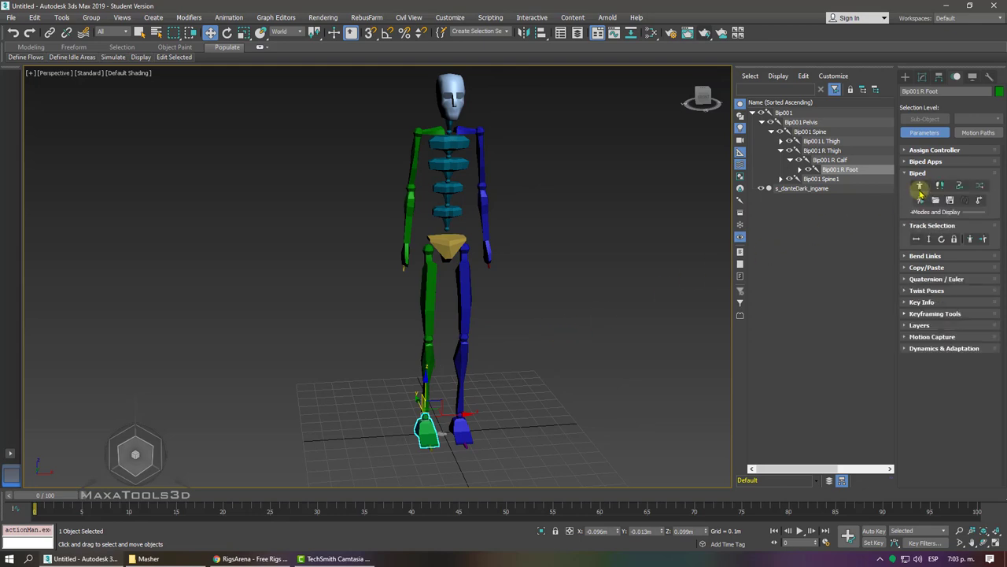
pyautogui.click(921, 187)
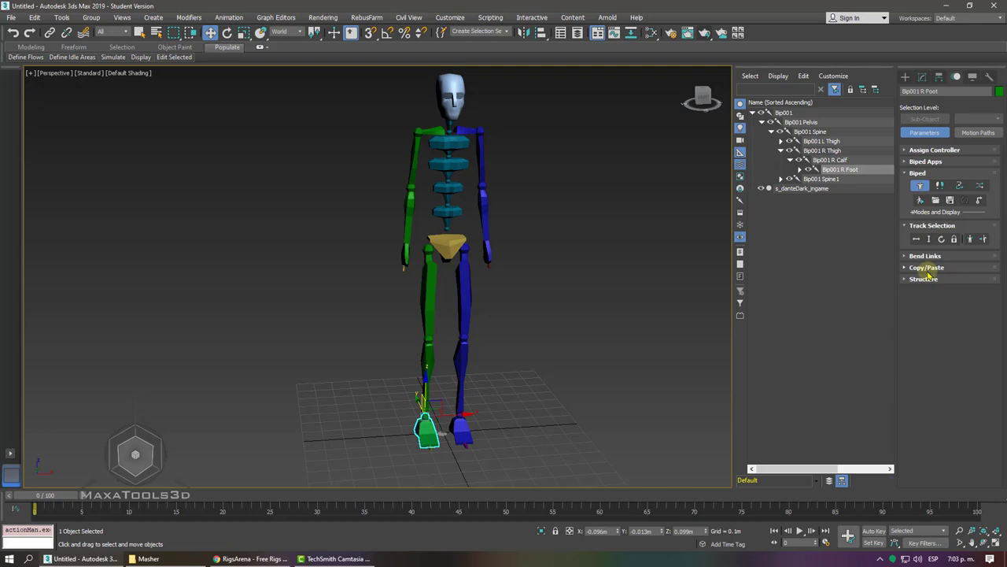
pyautogui.click(939, 187)
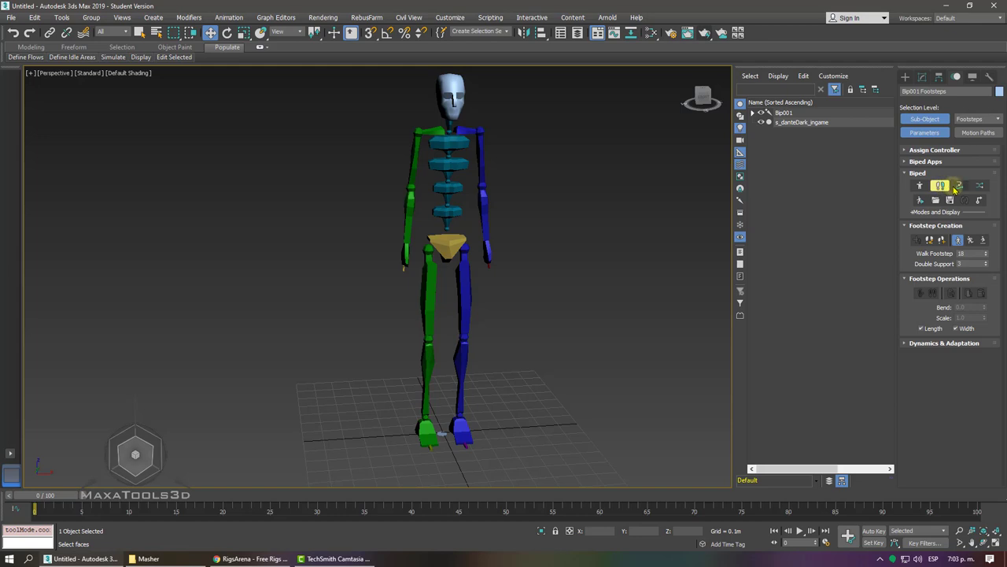
pyautogui.click(957, 186)
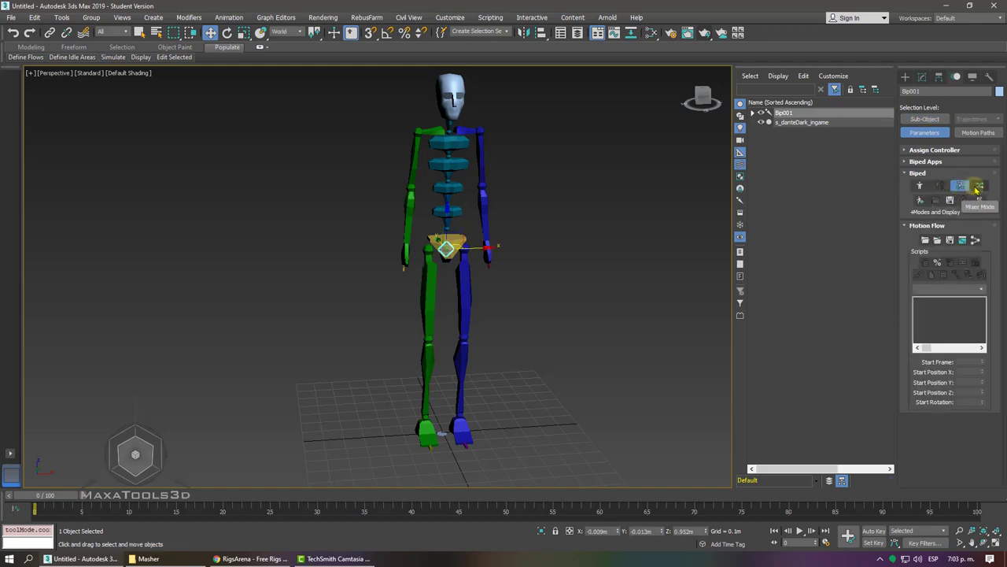
pyautogui.click(978, 186)
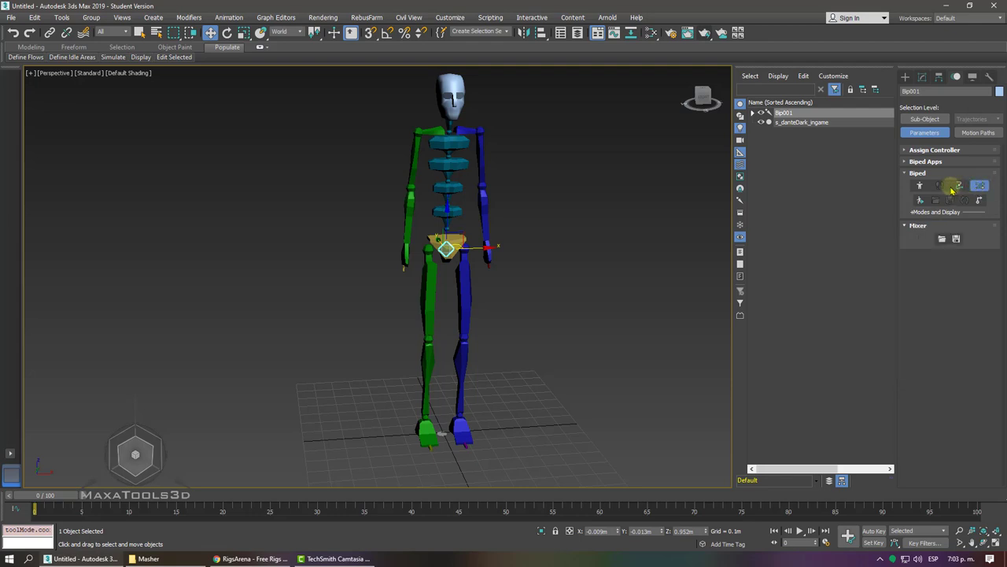
pyautogui.click(920, 186)
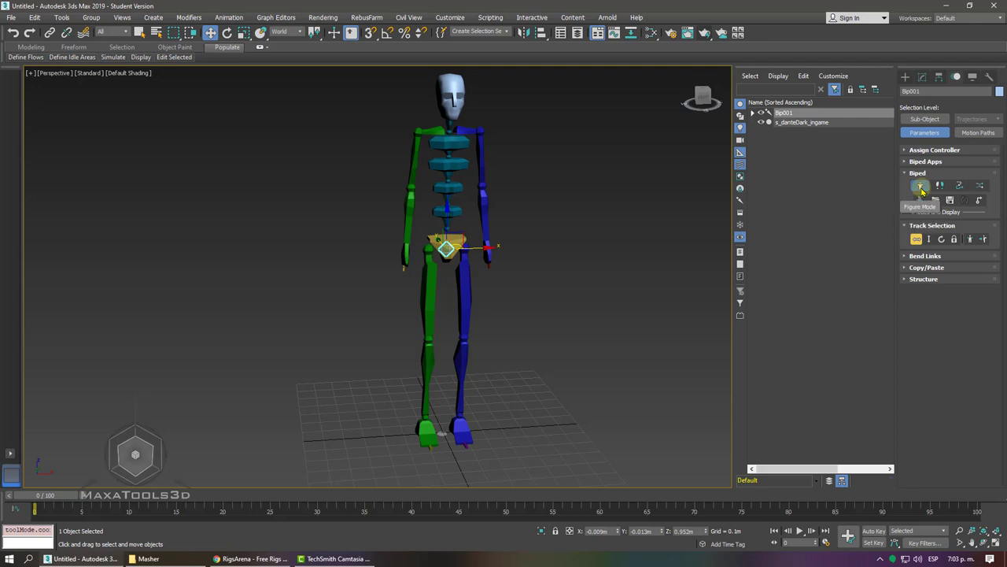
# - Cycle the biped through Footstep, Mixer and Motion Flow modes, ending back in Figure Mode
pyautogui.click(921, 186)
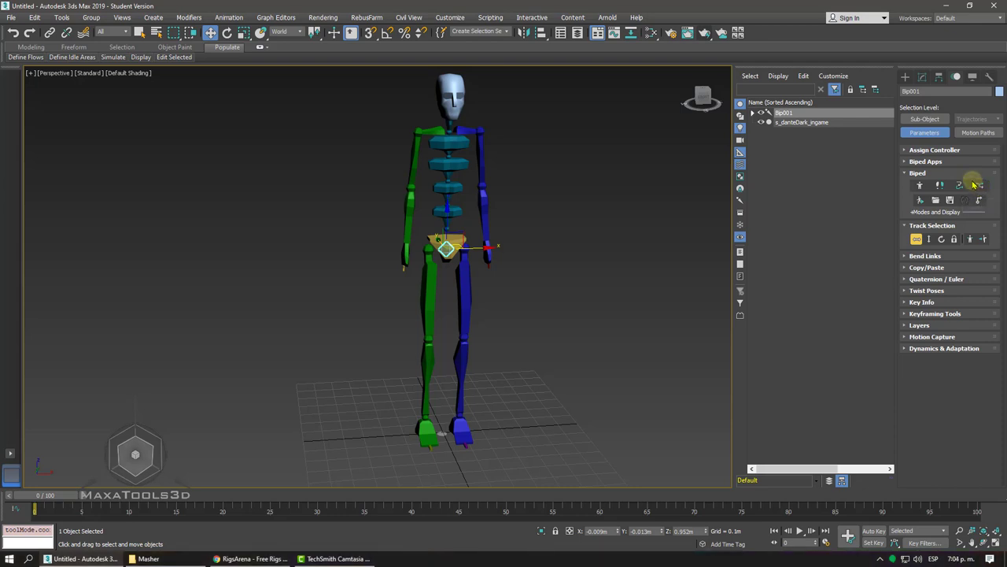
pyautogui.click(920, 303)
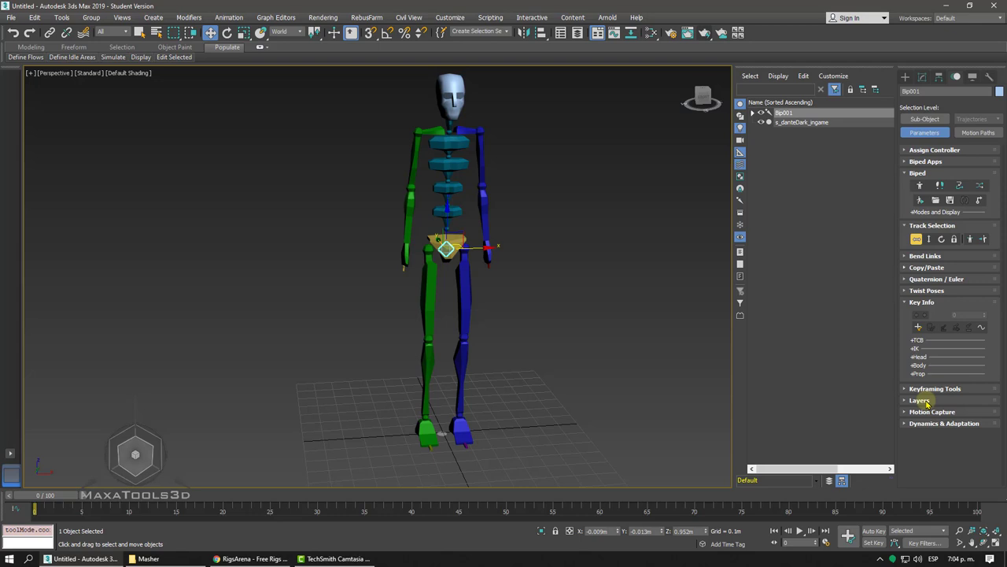
pyautogui.click(916, 257)
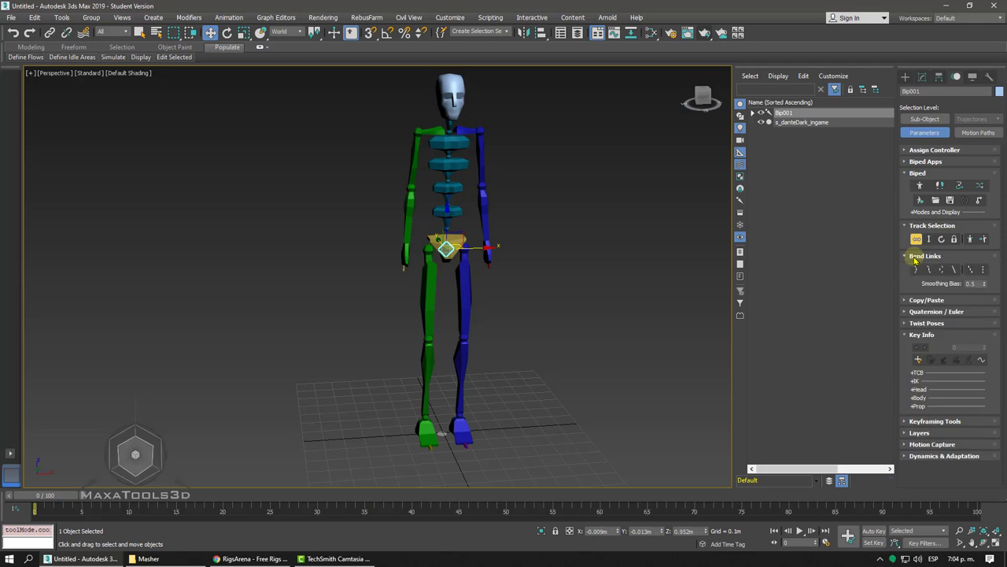
pyautogui.click(913, 257)
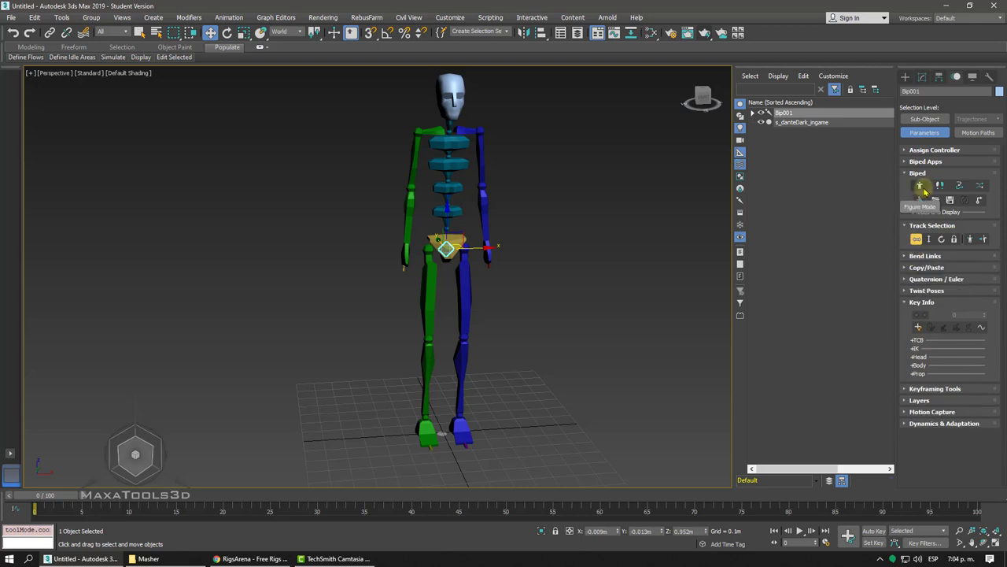
pyautogui.click(920, 187)
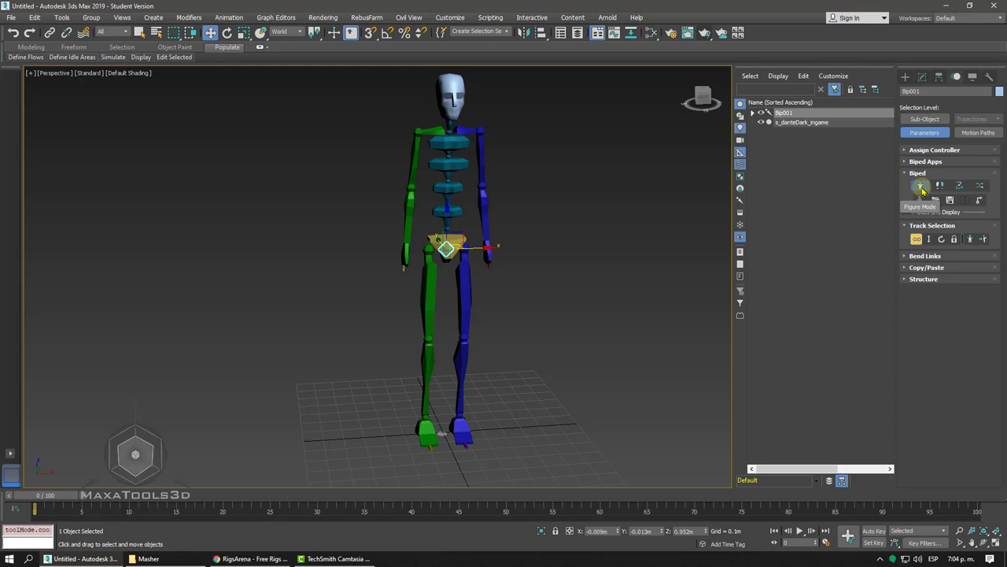
pyautogui.click(938, 185)
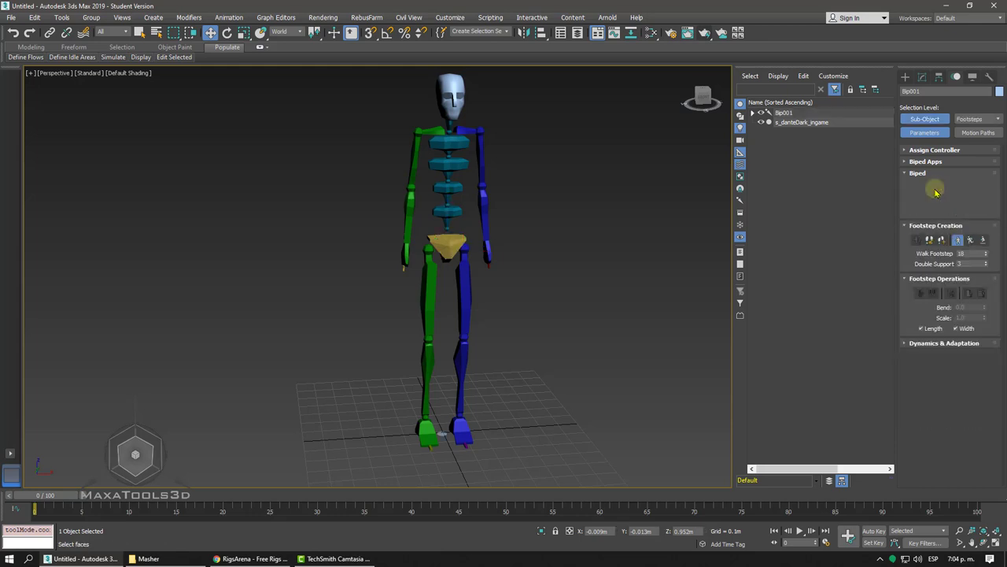
pyautogui.click(980, 186)
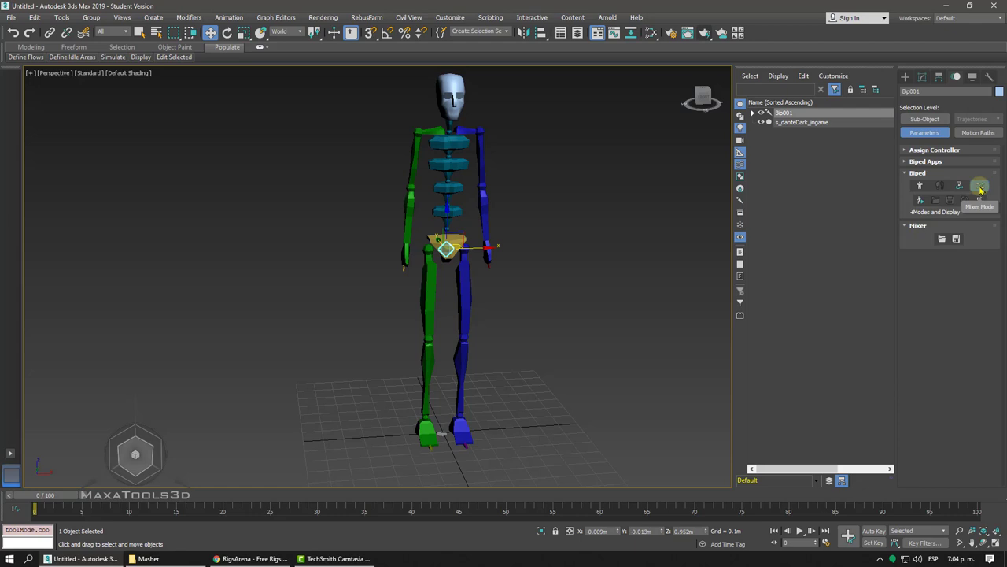
pyautogui.click(980, 186)
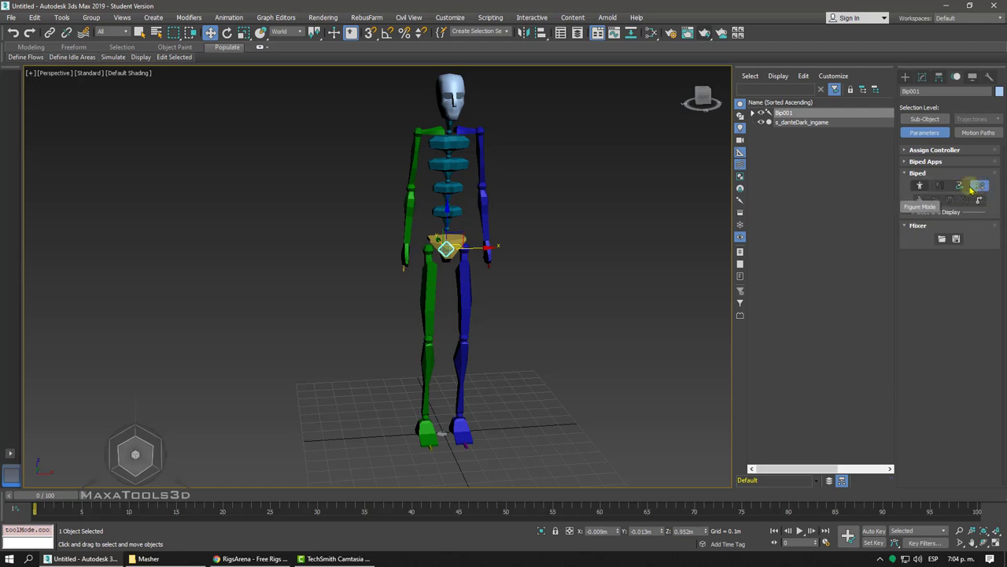
pyautogui.click(961, 186)
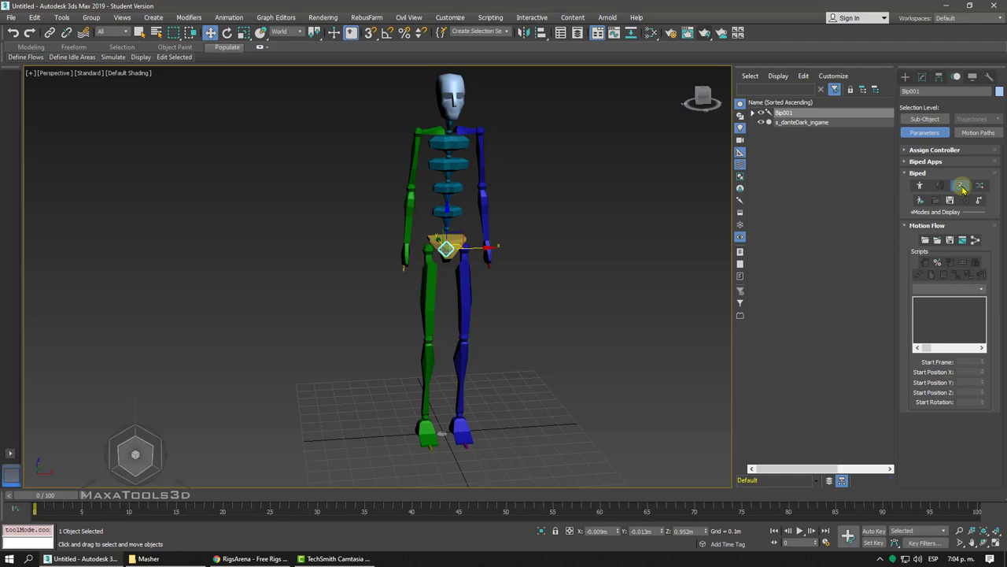
pyautogui.click(920, 186)
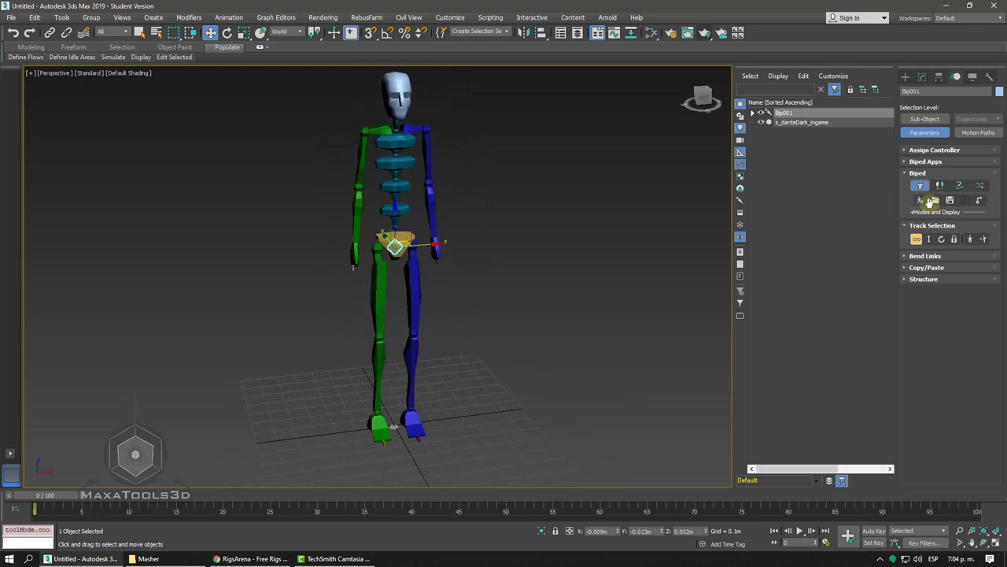
# - Expand the Structure and Bend Links rollouts and select Bip001 Spine
pyautogui.click(909, 280)
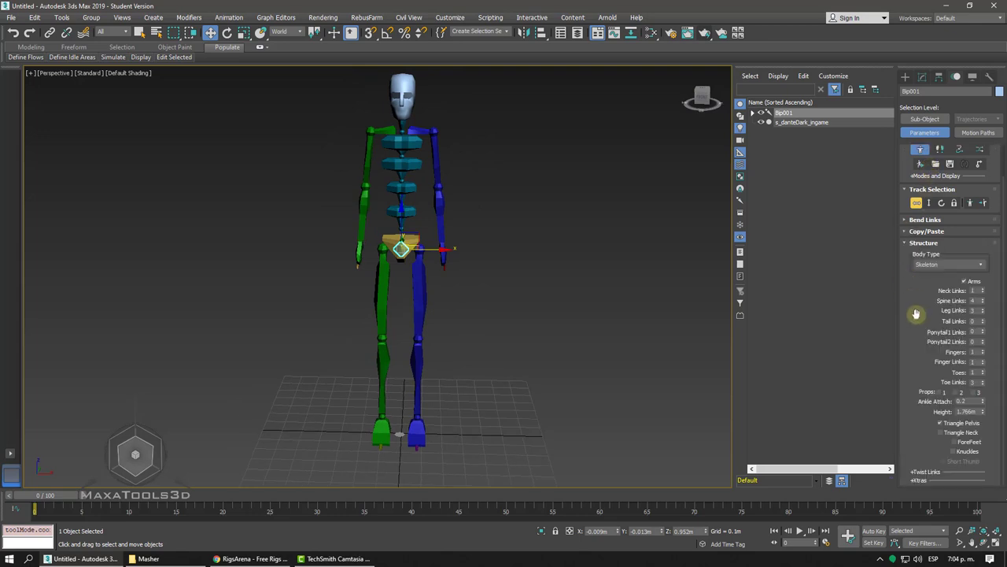
pyautogui.click(915, 246)
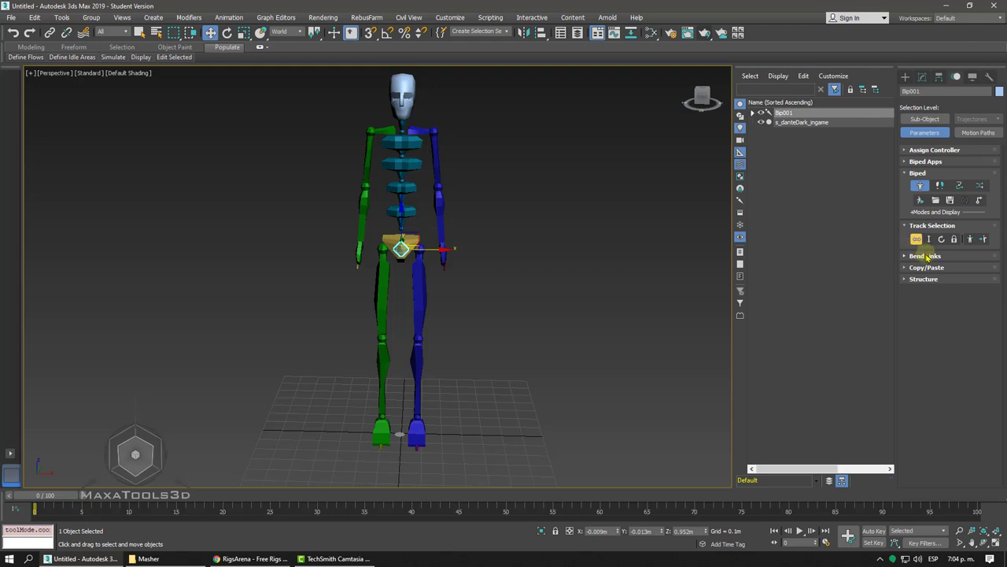
pyautogui.click(927, 257)
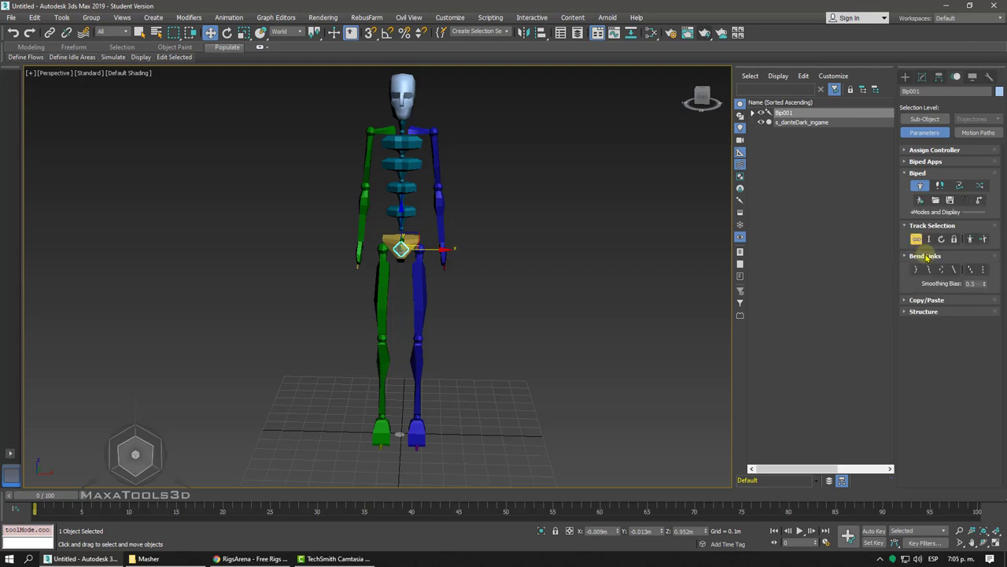
pyautogui.click(408, 216)
# - Orbit, zoom and pan to a close three-quarter view of the rig's torso
pyautogui.keyDown('alt'); pyautogui.moveTo(406, 220); pyautogui.dragTo(457, 269, button='middle'); pyautogui.keyUp('alt')
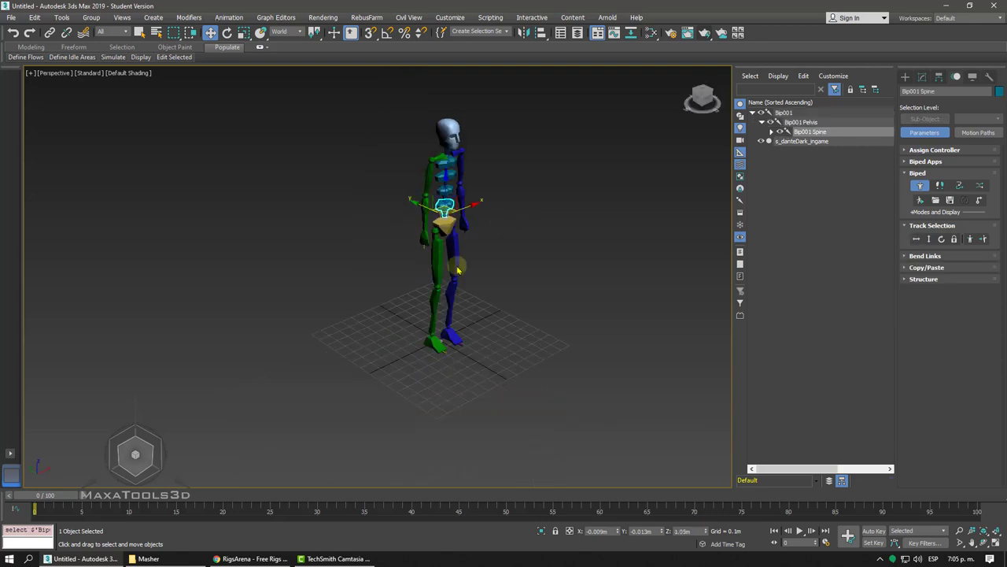
pyautogui.rightClick(487, 300)
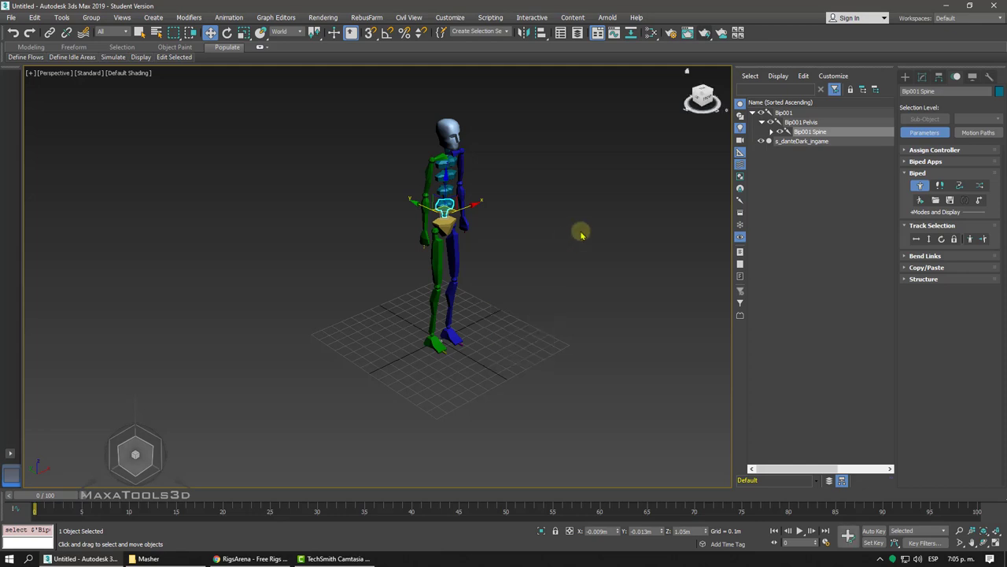
pyautogui.scroll(5, 581, 234)
pyautogui.keyDown('alt'); pyautogui.moveTo(580, 231); pyautogui.dragTo(558, 218, button='middle'); pyautogui.keyUp('alt')
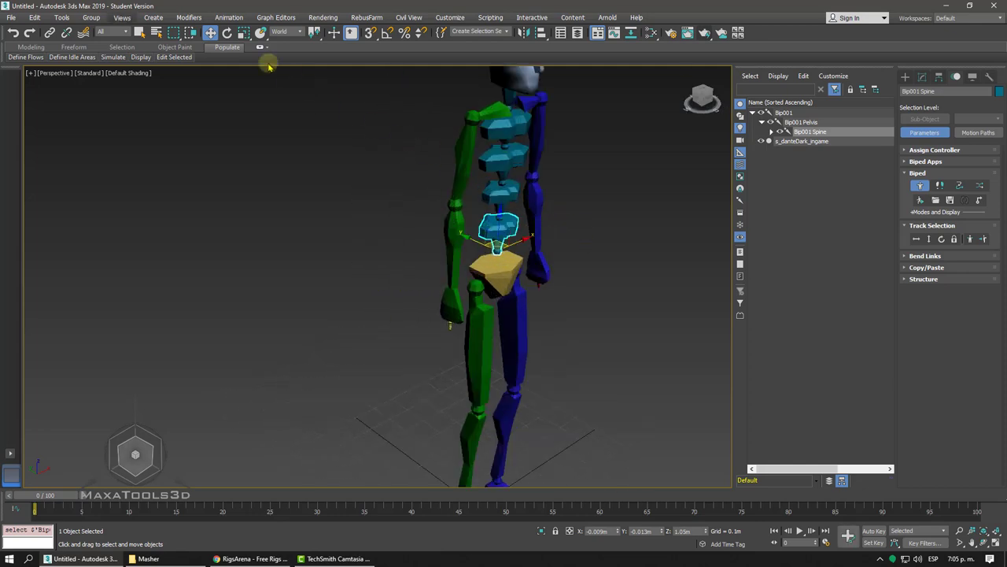
pyautogui.click(189, 17)
pyautogui.moveTo(214, 190)
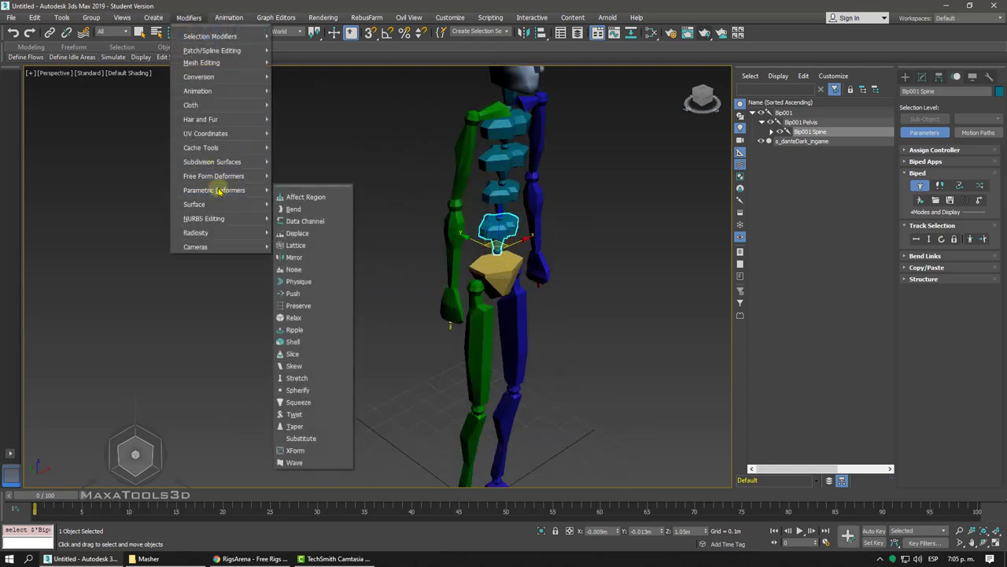
pyautogui.click(418, 275)
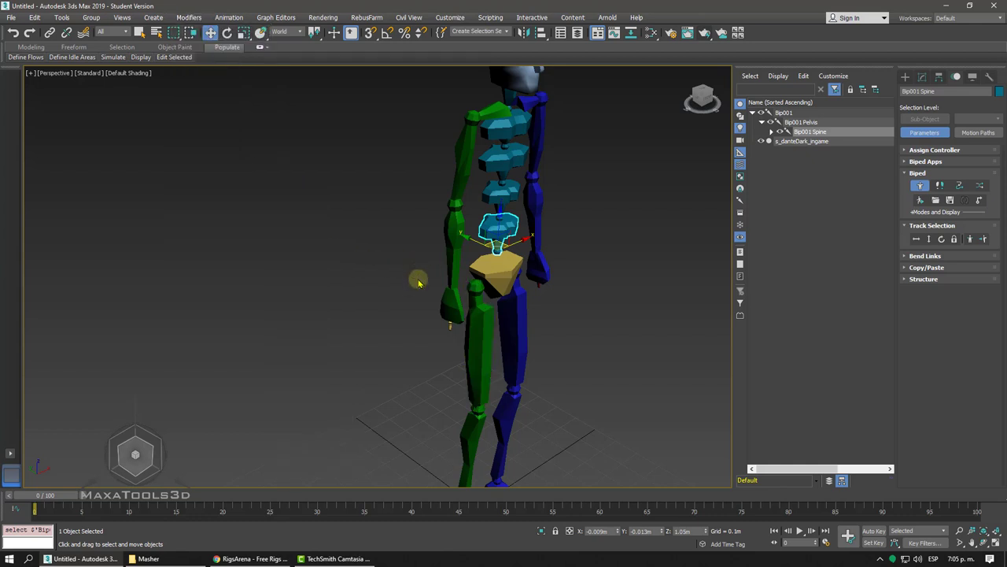
pyautogui.moveTo(418, 282); pyautogui.dragTo(413, 277, button='middle')
pyautogui.click(921, 259)
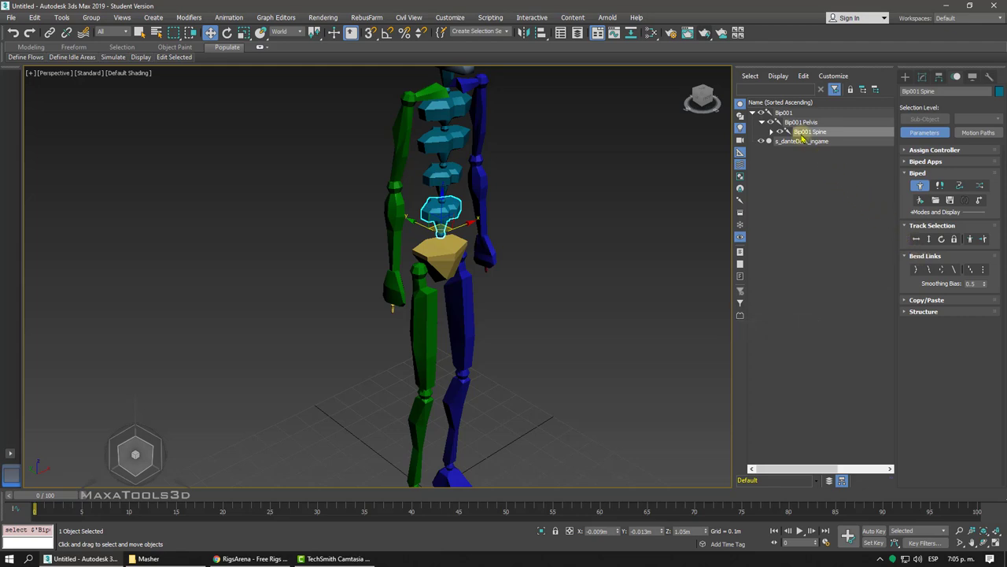
# - Expand the spine in Scene Explorer and select Spine1, Spine2 and Spine3 in turn
pyautogui.click(771, 132)
pyautogui.click(771, 132)
pyautogui.click(447, 170)
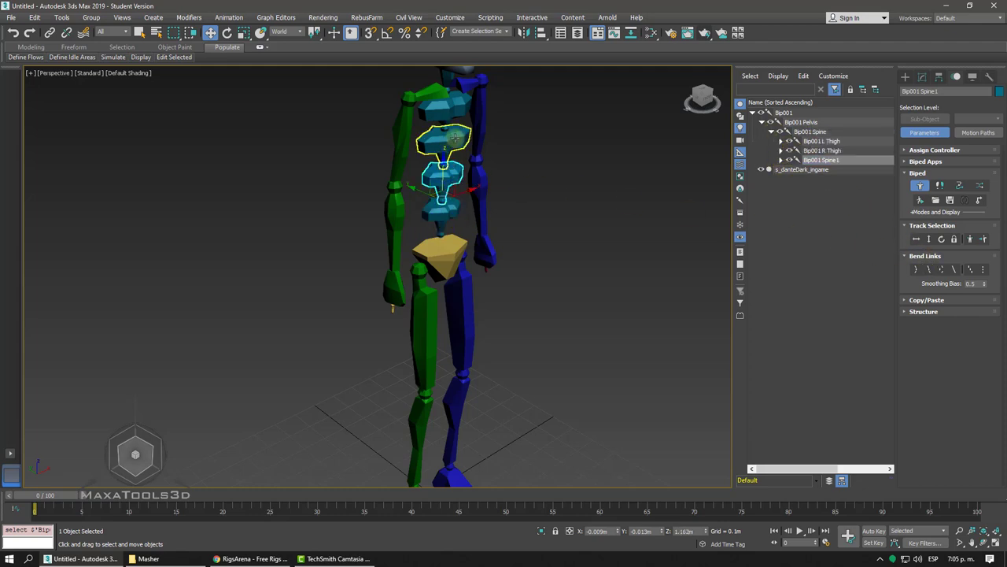
pyautogui.click(454, 135)
pyautogui.click(445, 111)
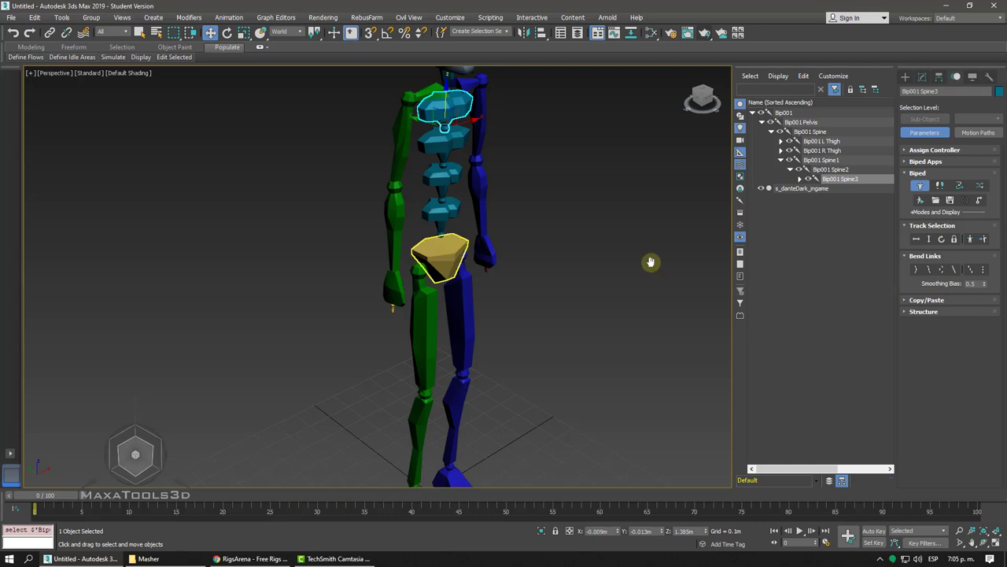
# - Zoom in, select Spine1 and return to the front view of the spine
pyautogui.scroll(2, 650, 262)
pyautogui.scroll(2, 650, 262)
pyautogui.scroll(2, 578, 254)
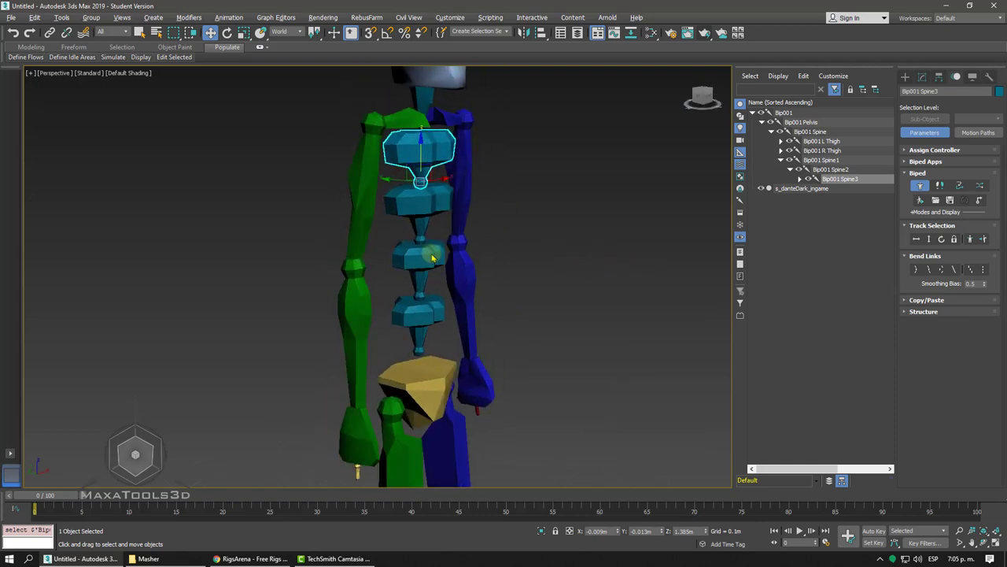
pyautogui.click(431, 255)
pyautogui.hotkey('shift', 'z')
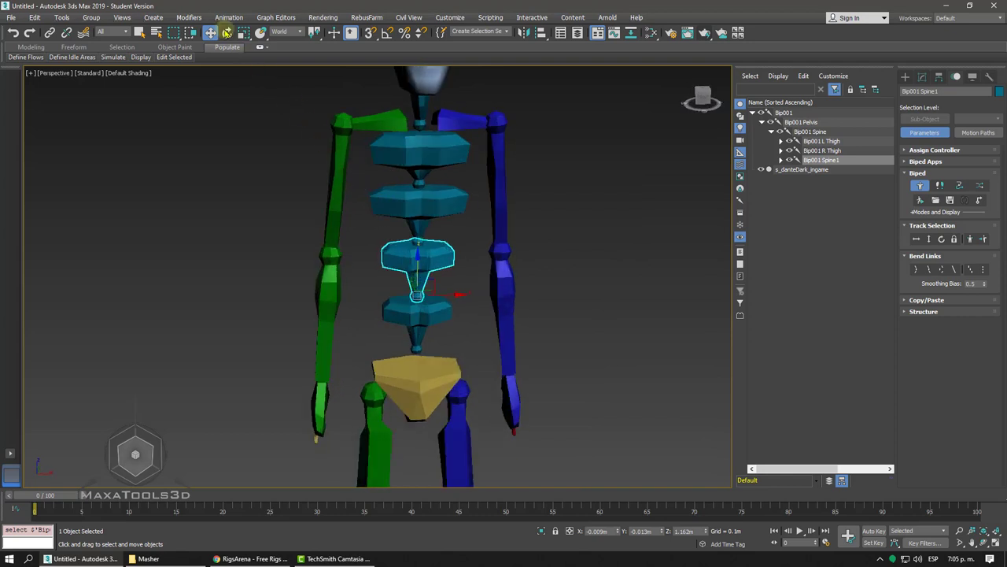
# - Rotate Spine1 and Spine2 forward, about 52°, to test the upper spine bend
pyautogui.click(226, 32)
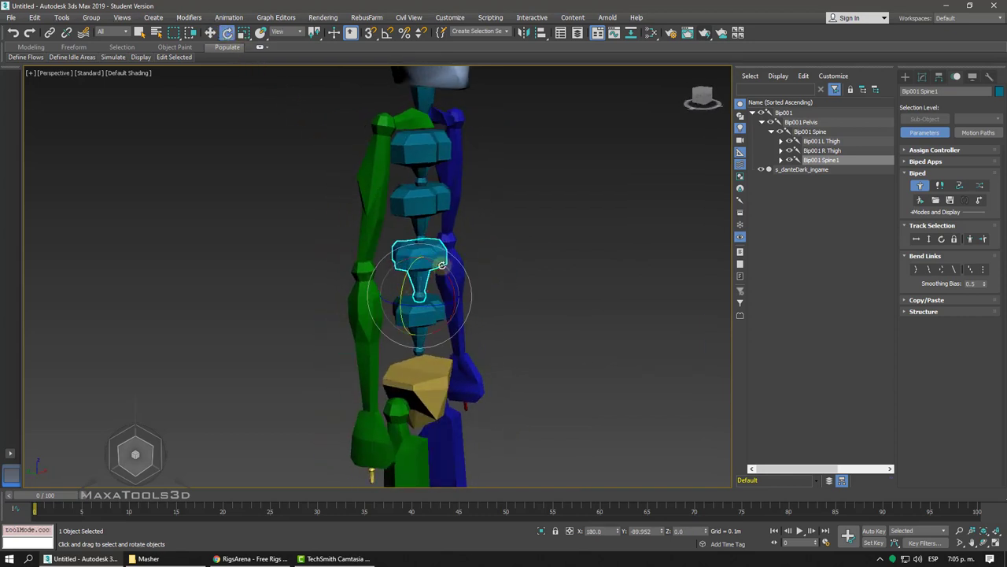
pyautogui.moveTo(443, 265)
pyautogui.mouseDown()
pyautogui.moveTo(470, 293)
pyautogui.moveTo(453, 272)
pyautogui.mouseUp()
pyautogui.click(478, 230)
pyautogui.moveTo(445, 229); pyautogui.dragTo(498, 213)
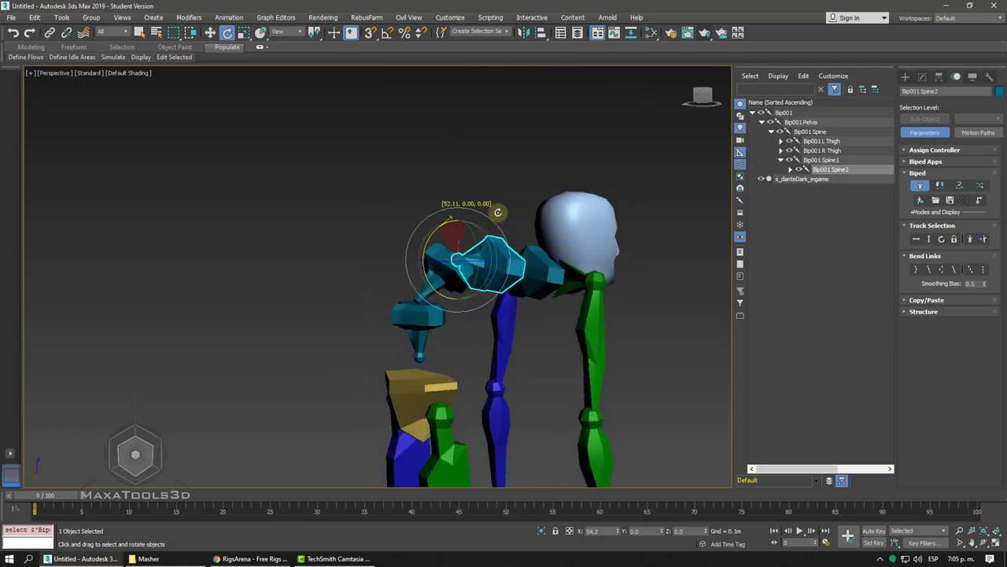
pyautogui.keyDown('alt'); pyautogui.moveTo(498, 213); pyautogui.dragTo(499, 217, button='middle'); pyautogui.keyUp('alt')
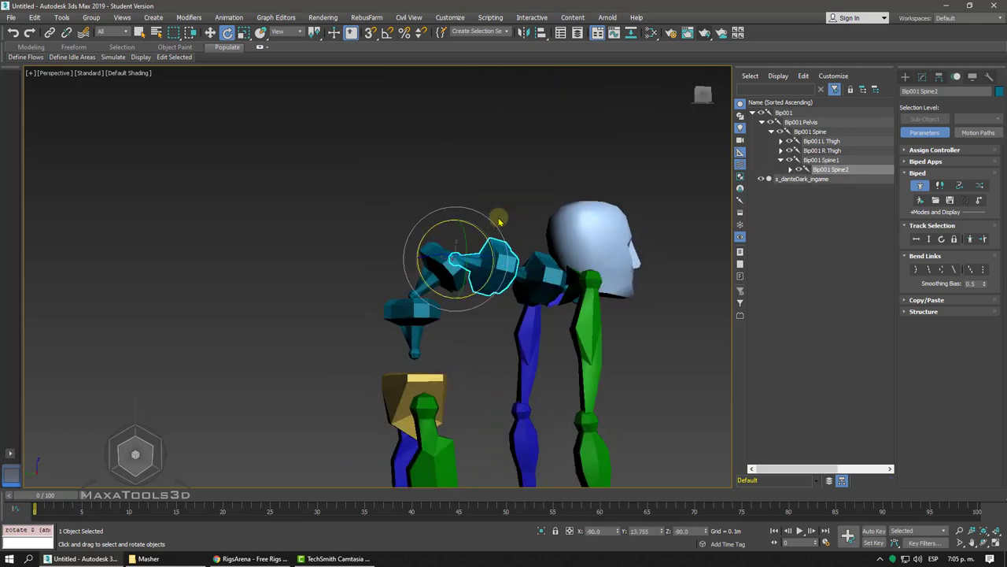
pyautogui.moveTo(499, 222); pyautogui.dragTo(488, 349)
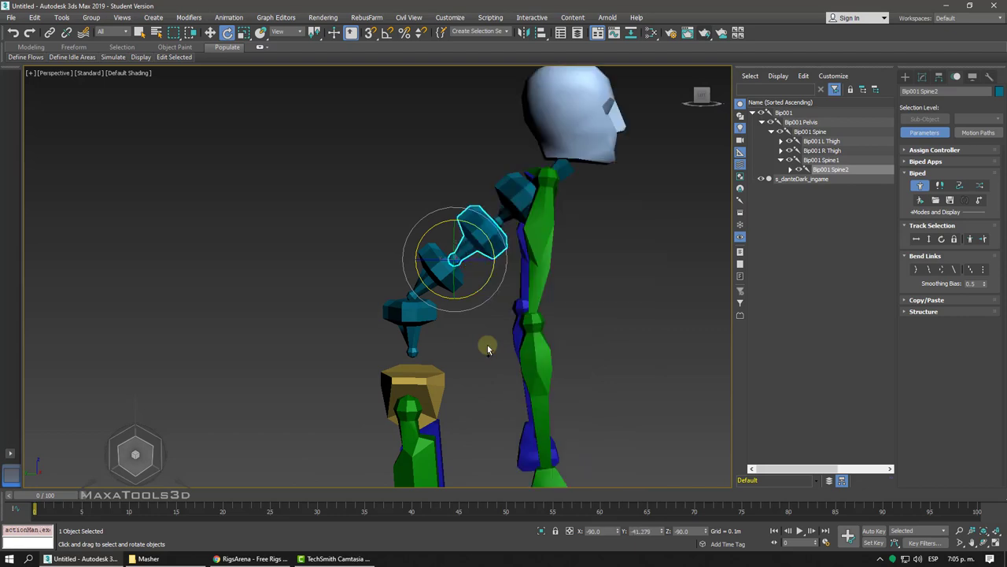
# - Undo the spine bends and select Bip001 Spine
pyautogui.hotkey('ctrl', 'z')
pyautogui.hotkey('ctrl', 'z')
pyautogui.press('pagedown')
pyautogui.press('pagedown')
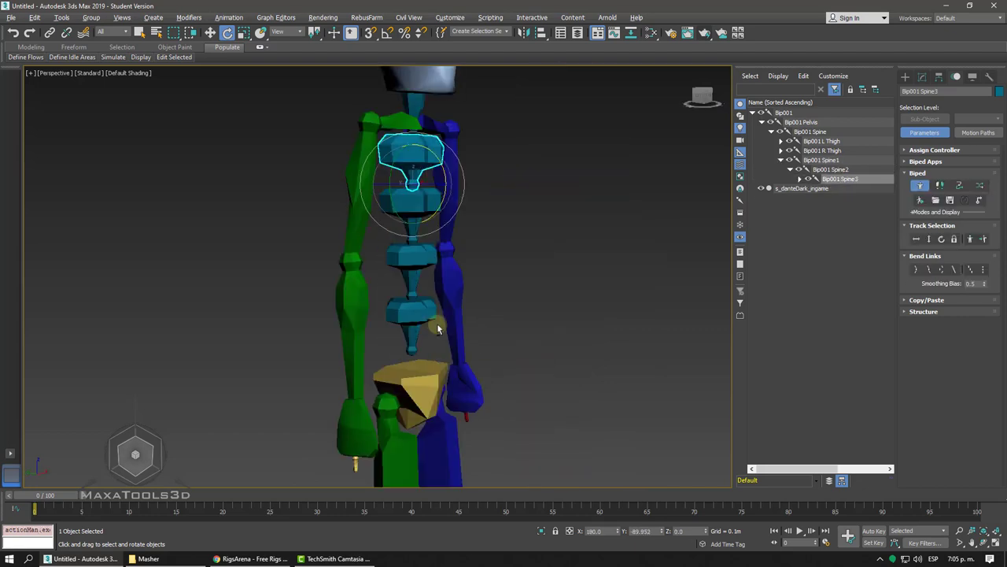
pyautogui.click(414, 319)
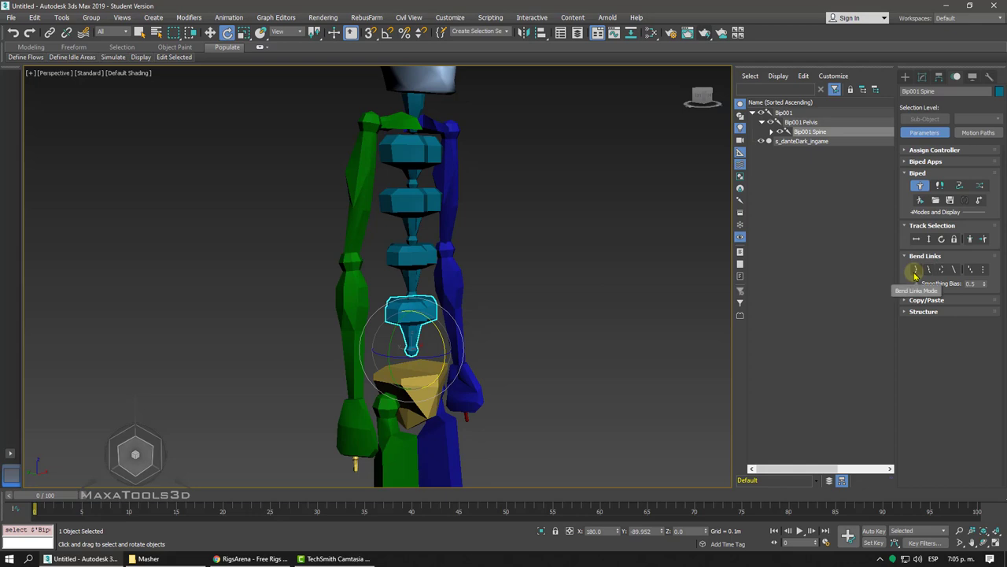
# - Test bending the whole spine chain forward, undo it, then test twisting the chain
pyautogui.click(916, 273)
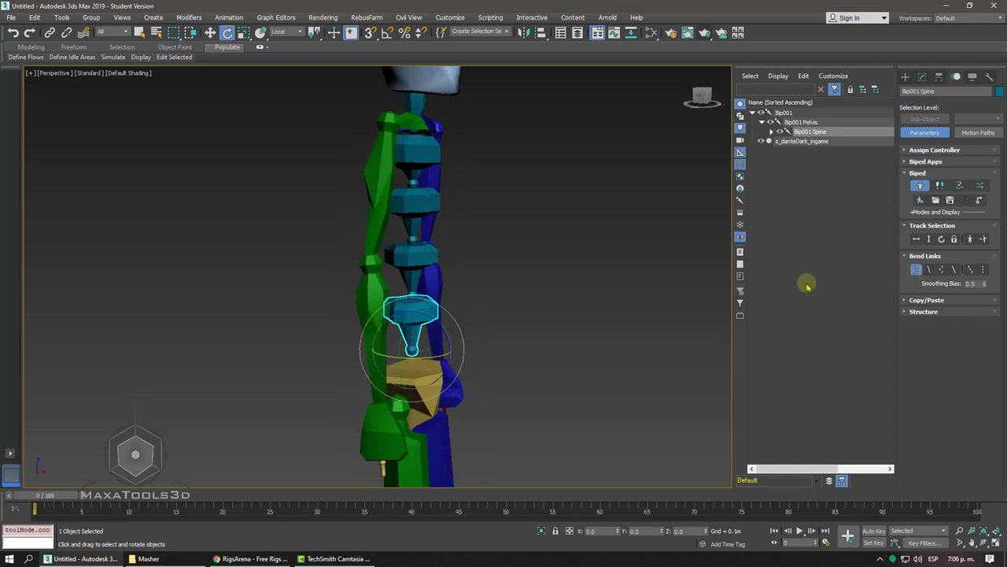
pyautogui.moveTo(433, 321); pyautogui.dragTo(443, 336)
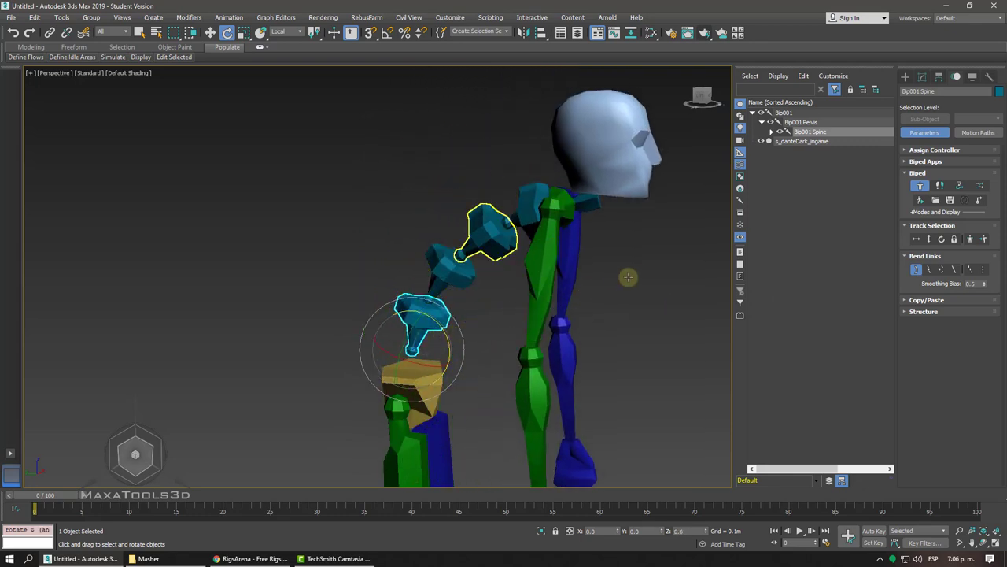
pyautogui.hotkey('ctrl', 'z')
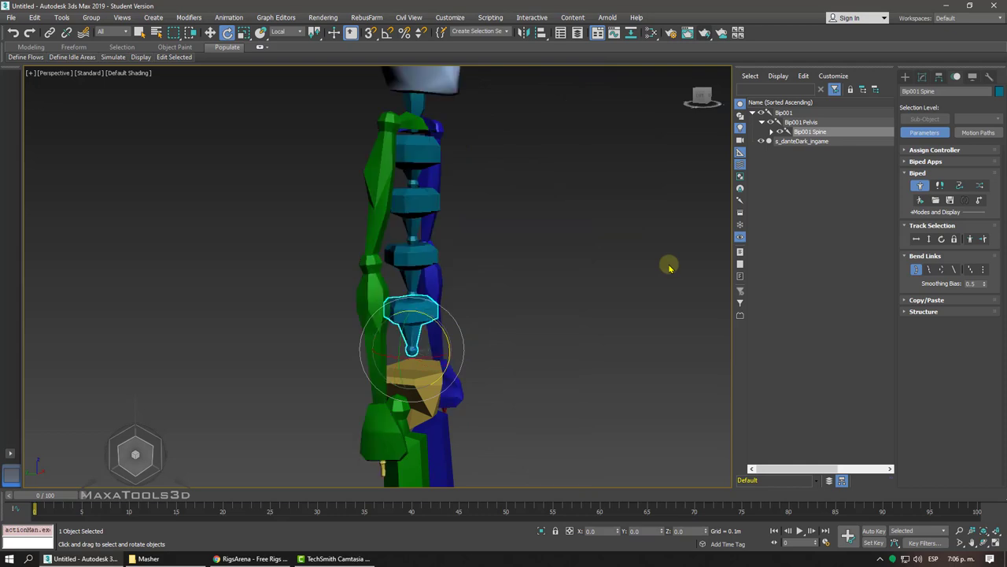
pyautogui.click(928, 270)
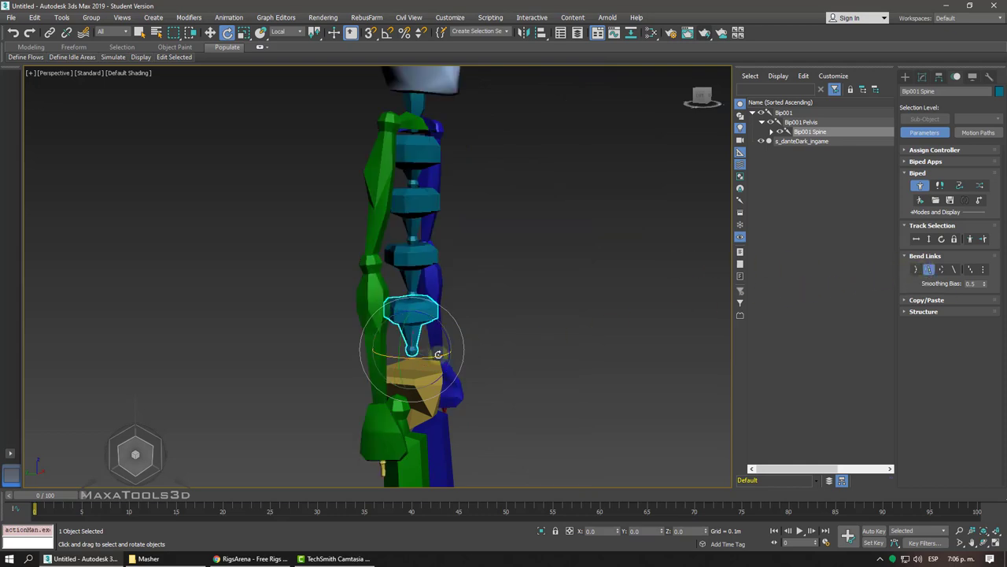
pyautogui.moveTo(438, 353)
pyautogui.mouseDown()
pyautogui.moveTo(423, 359)
pyautogui.moveTo(473, 362)
pyautogui.mouseUp()
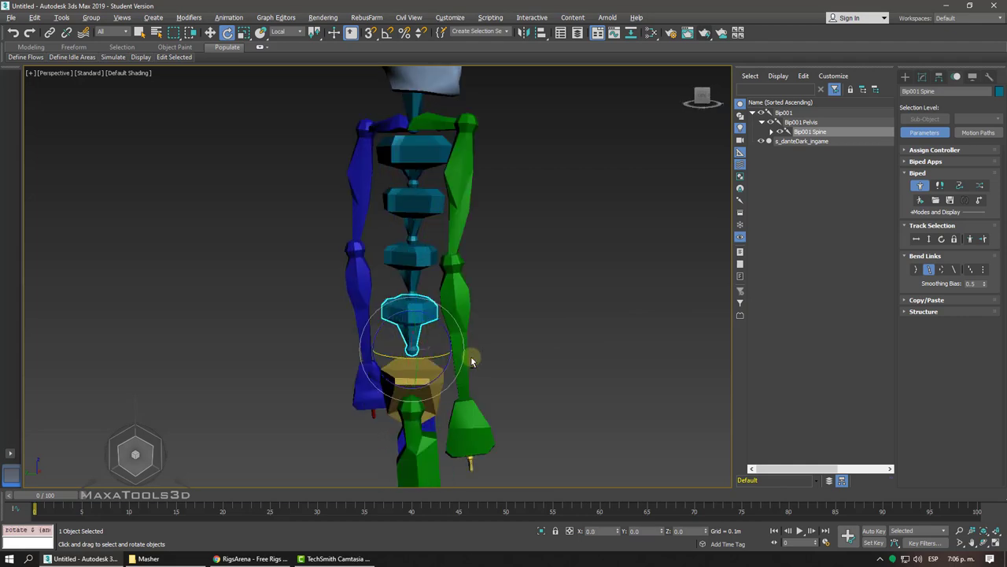
pyautogui.moveTo(472, 362)
pyautogui.keyDown('alt'); pyautogui.mouseDown(button='middle')
pyautogui.moveTo(468, 355)
pyautogui.moveTo(808, 296)
pyautogui.mouseUp(button='middle'); pyautogui.keyUp('alt')
pyautogui.moveTo(440, 362); pyautogui.dragTo(437, 364)
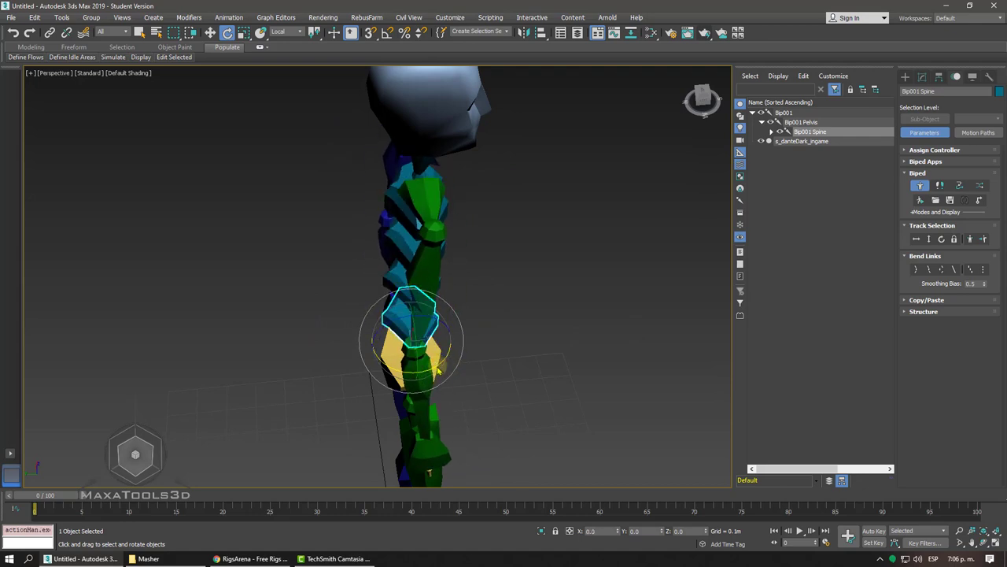
pyautogui.keyDown('alt'); pyautogui.moveTo(437, 367); pyautogui.dragTo(706, 309, button='middle'); pyautogui.keyUp('alt')
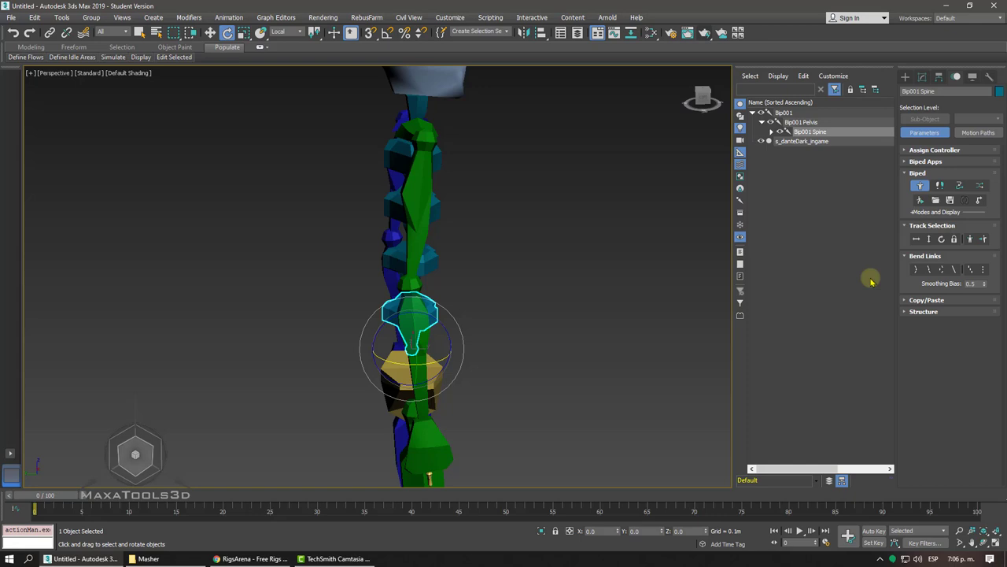
# - Try Bend Links and another link mode by rotating Spine1 and Spine2, undoing the turn
pyautogui.click(929, 269)
pyautogui.moveTo(436, 359); pyautogui.dragTo(479, 362)
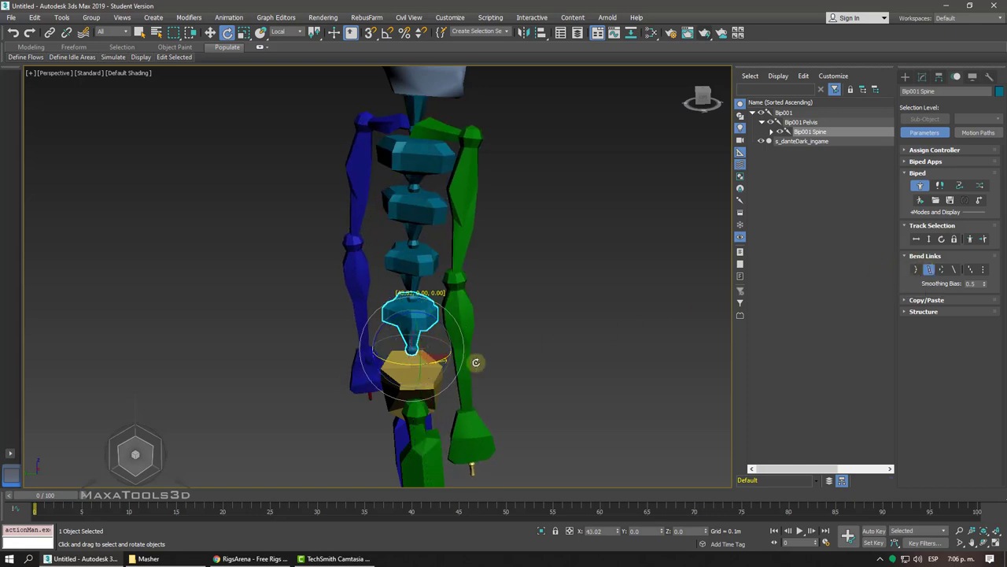
pyautogui.moveTo(479, 361)
pyautogui.keyDown('alt'); pyautogui.mouseDown(button='middle')
pyautogui.moveTo(390, 353)
pyautogui.moveTo(479, 311)
pyautogui.mouseUp(button='middle'); pyautogui.keyUp('alt')
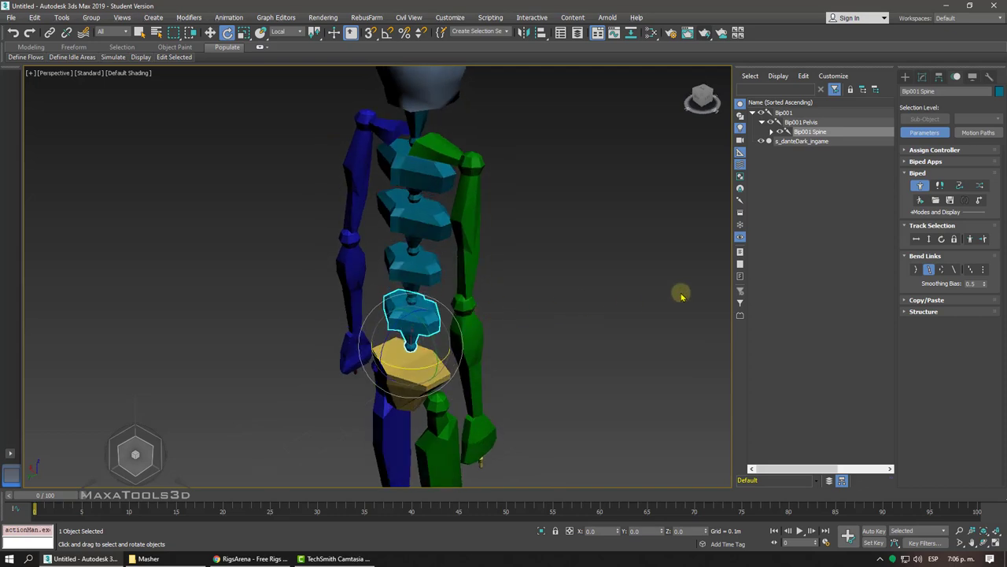
pyautogui.click(943, 271)
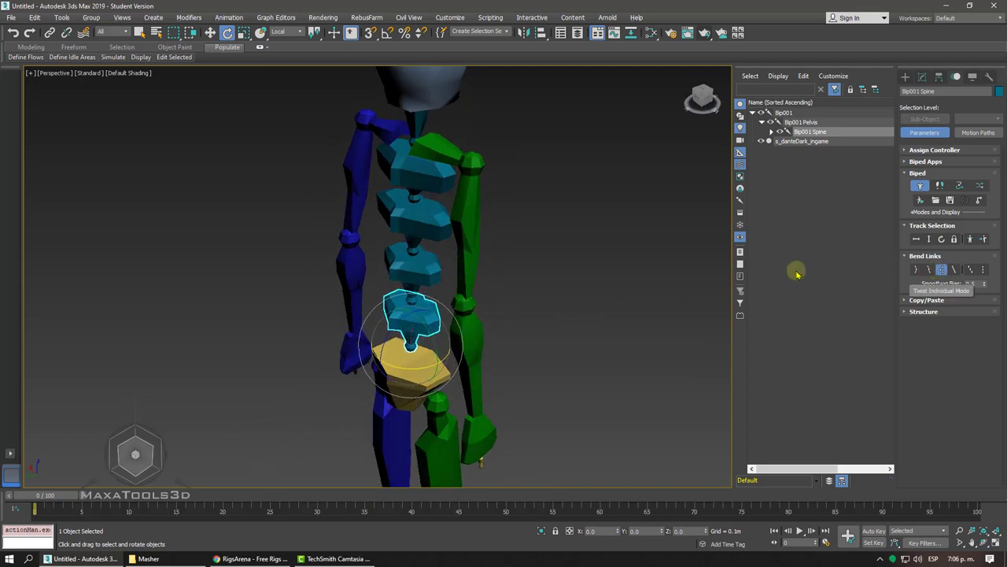
pyautogui.click(410, 269)
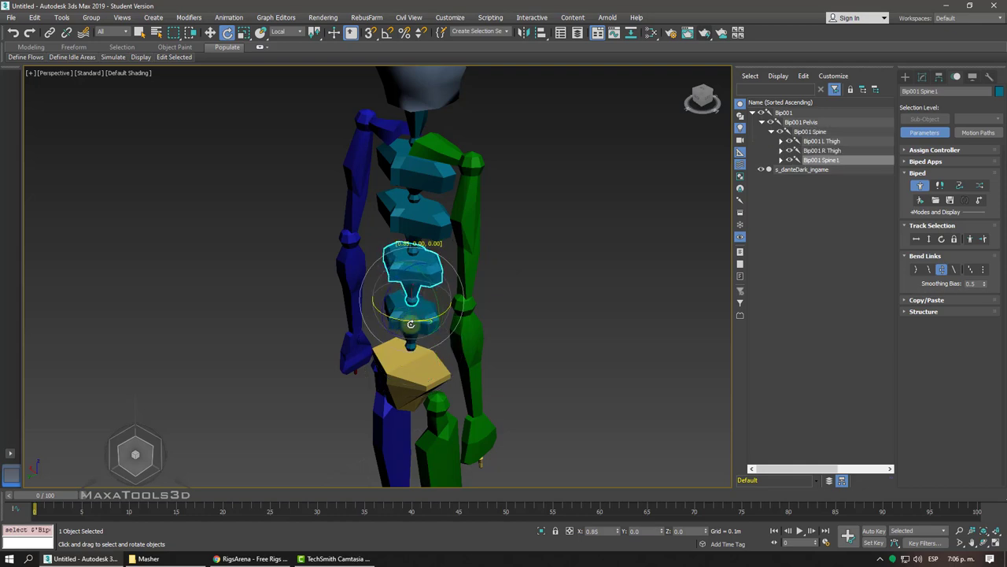
pyautogui.click(407, 207)
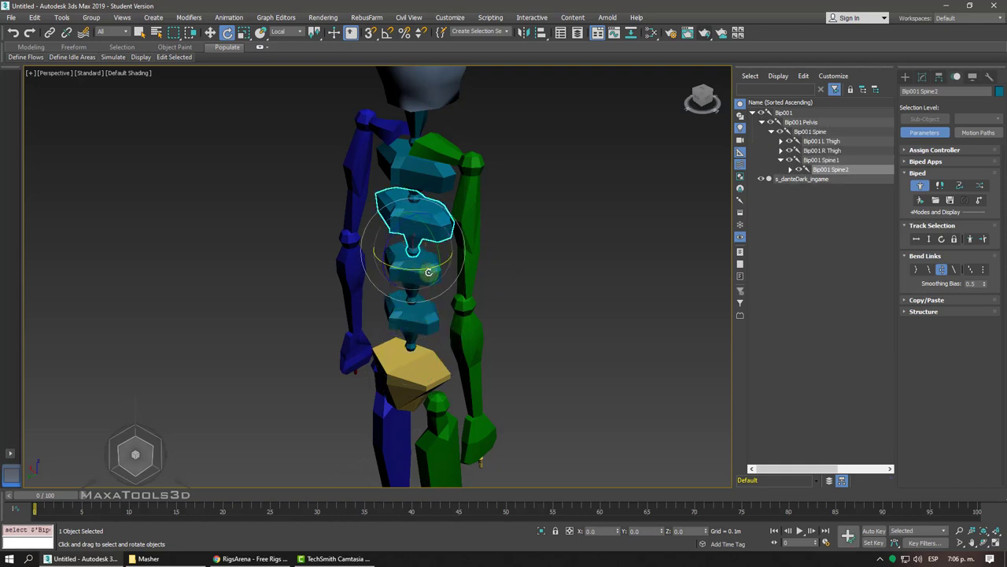
pyautogui.moveTo(394, 225); pyautogui.dragTo(390, 233)
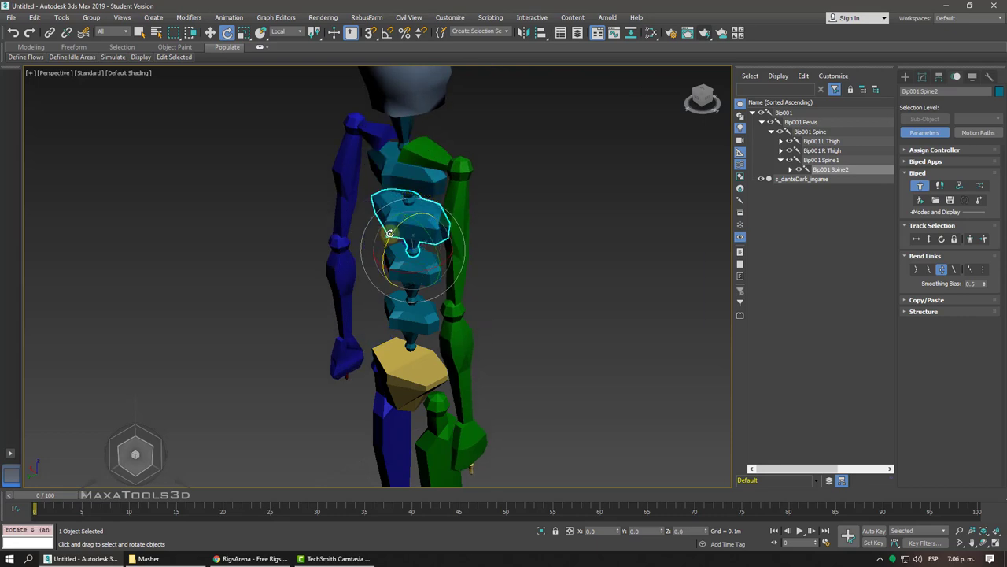
pyautogui.hotkey('ctrl', 'z')
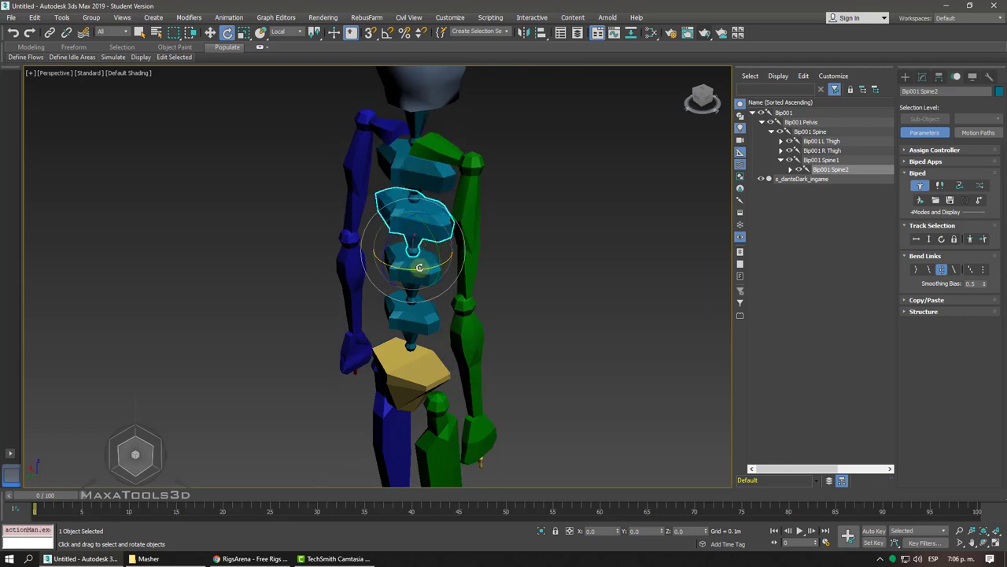
# - Test Twist Individual mode on Bip001 Spine, cancelling each twist and bend
pyautogui.click(956, 270)
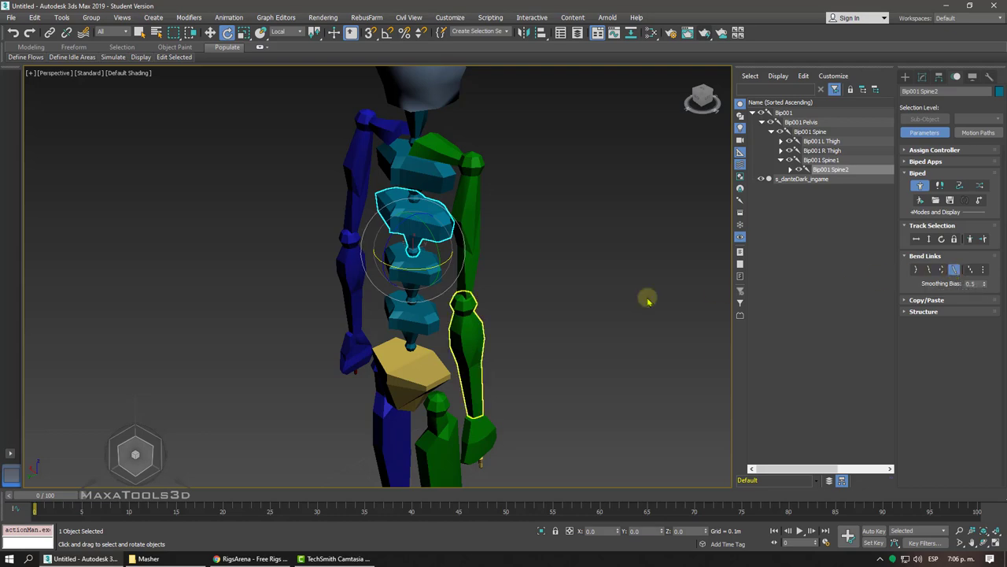
pyautogui.click(410, 319)
pyautogui.moveTo(412, 359); pyautogui.dragTo(490, 355)
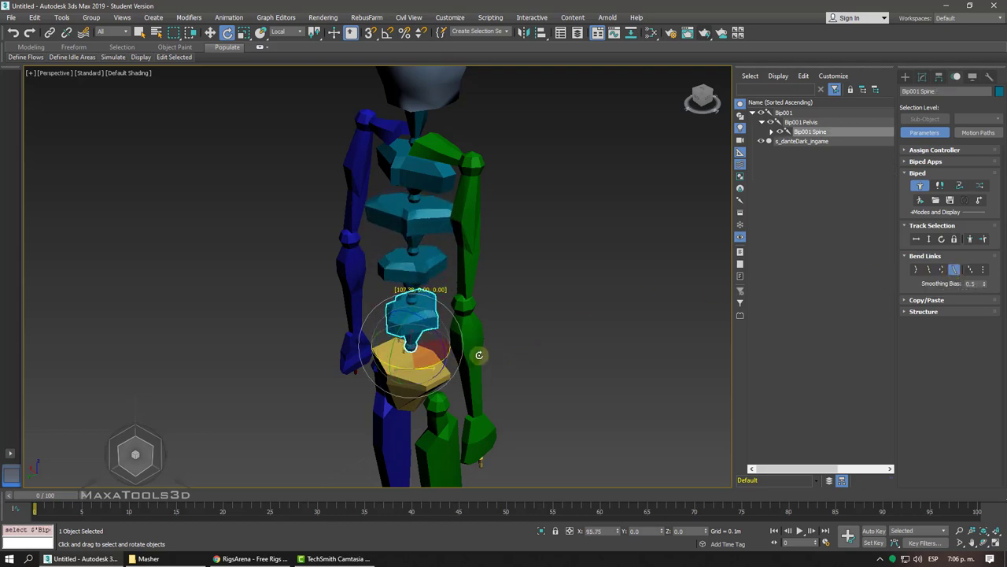
pyautogui.rightClick(479, 353)
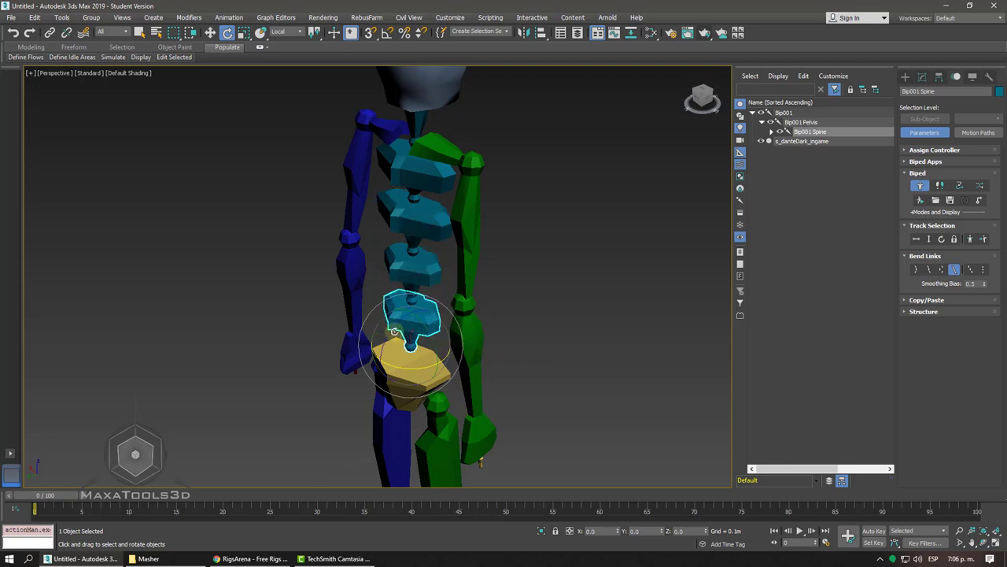
pyautogui.moveTo(388, 327)
pyautogui.mouseDown()
pyautogui.moveTo(463, 314)
pyautogui.moveTo(475, 367)
pyautogui.mouseUp()
pyautogui.rightClick(469, 313)
pyautogui.rightClick(480, 371)
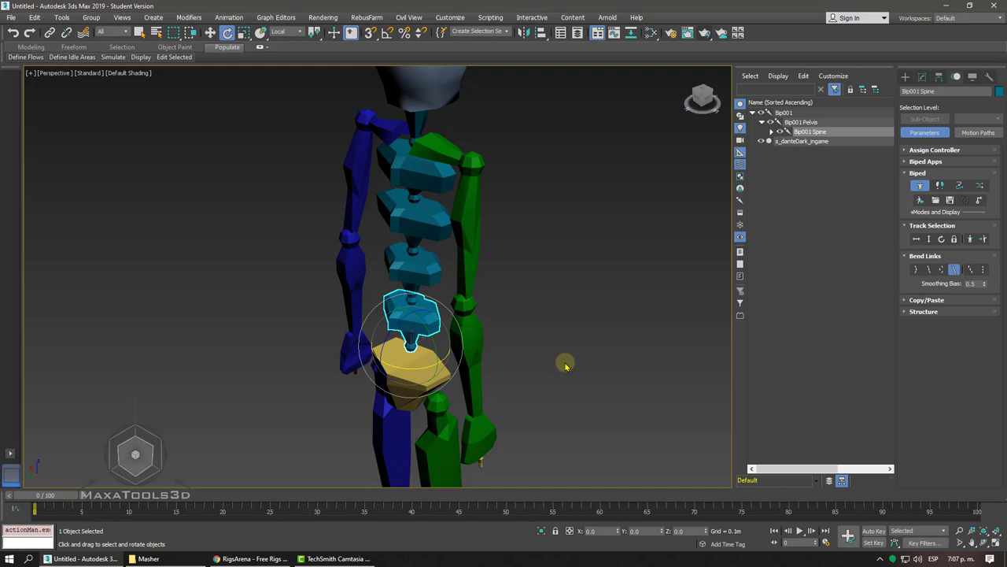
# - Switch back to Bend Links, bend the spine and straighten it, then collapse Bend Links
pyautogui.moveTo(573, 364); pyautogui.dragTo(585, 358, button='middle')
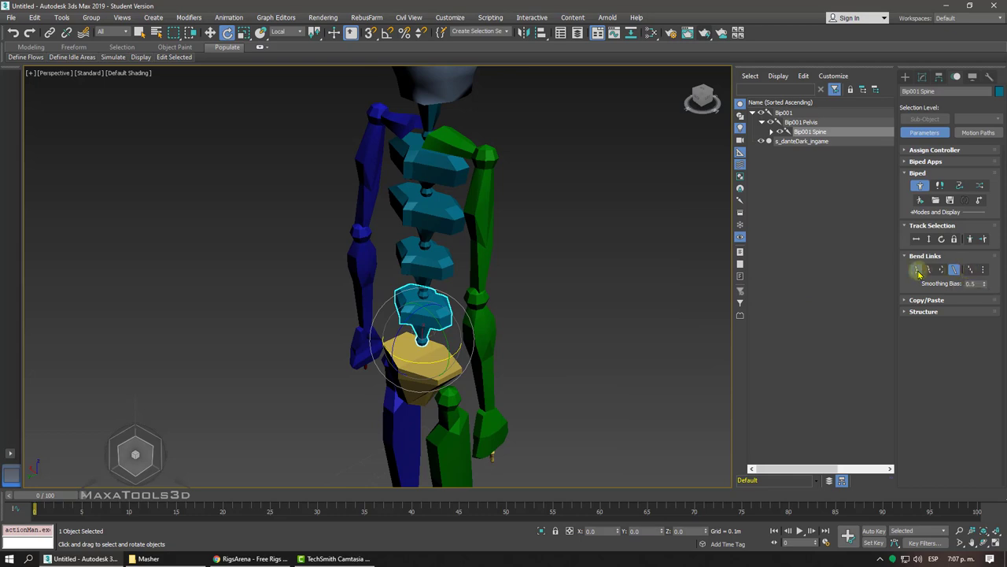
pyautogui.click(917, 270)
pyautogui.moveTo(410, 318)
pyautogui.mouseDown()
pyautogui.moveTo(410, 334)
pyautogui.moveTo(425, 307)
pyautogui.mouseUp()
pyautogui.keyDown('alt'); pyautogui.moveTo(425, 314); pyautogui.dragTo(788, 303, button='middle'); pyautogui.keyUp('alt')
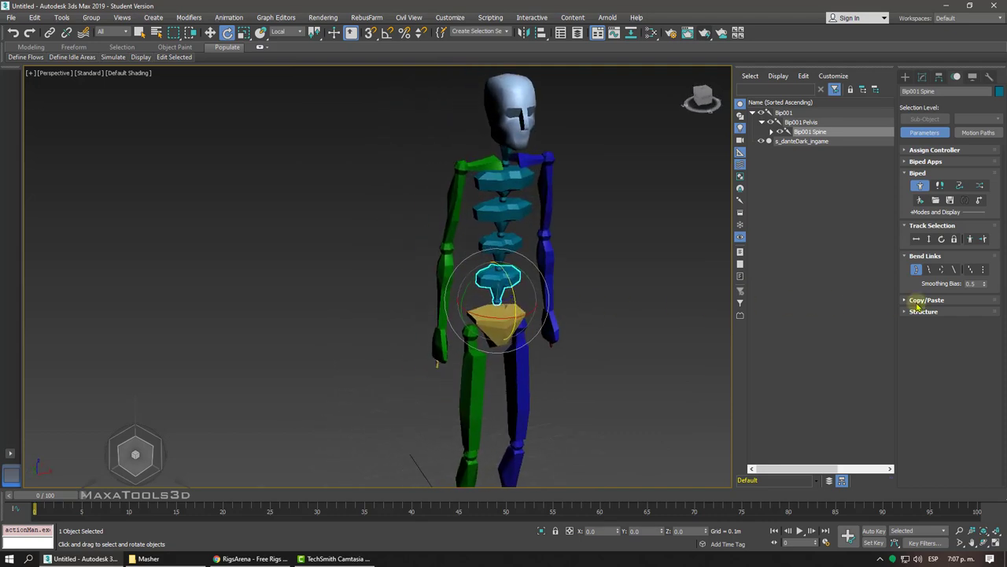
pyautogui.click(918, 256)
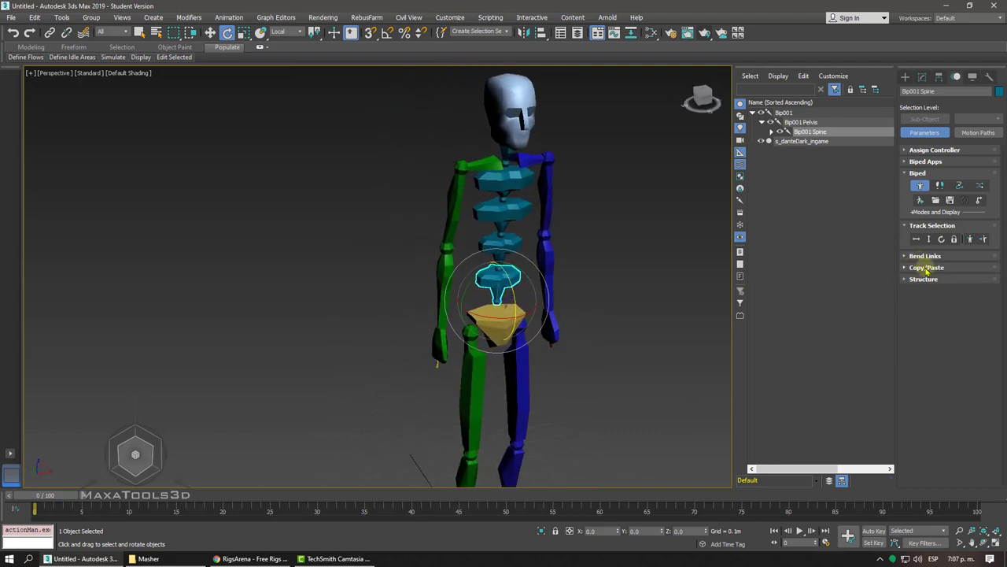
# - Trial-move the right hand up before the chest and nudge the left hand outward
pyautogui.click(927, 267)
pyautogui.moveTo(924, 265)
pyautogui.keyDown('alt'); pyautogui.mouseDown(button='middle')
pyautogui.moveTo(607, 265)
pyautogui.moveTo(501, 285)
pyautogui.mouseUp(button='middle'); pyautogui.keyUp('alt')
pyautogui.rightClick(607, 266)
pyautogui.click(606, 270)
pyautogui.click(504, 288)
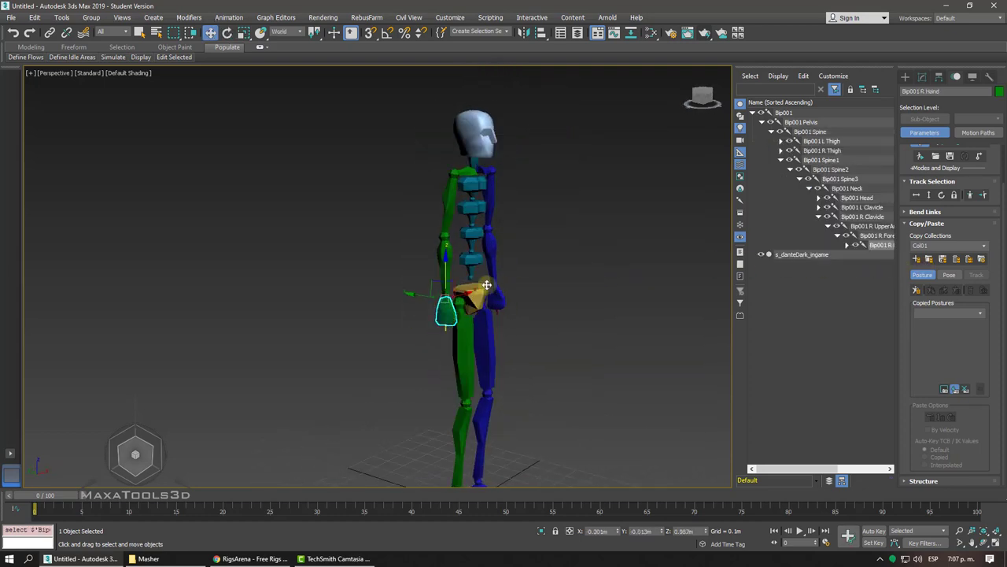
pyautogui.moveTo(436, 281); pyautogui.dragTo(498, 219)
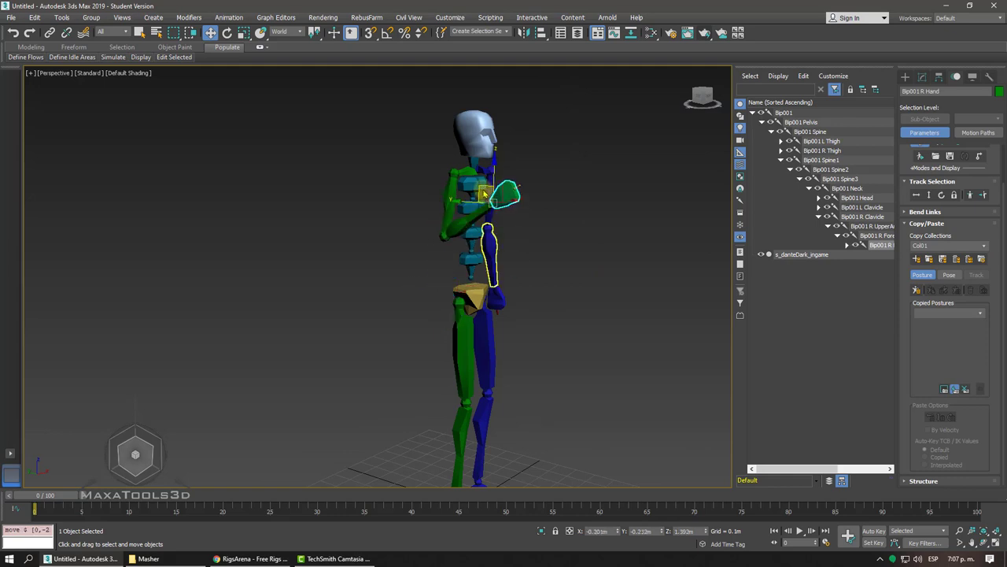
pyautogui.keyDown('alt'); pyautogui.moveTo(497, 219); pyautogui.dragTo(542, 270, button='middle'); pyautogui.keyUp('alt')
pyautogui.moveTo(556, 290); pyautogui.dragTo(567, 288)
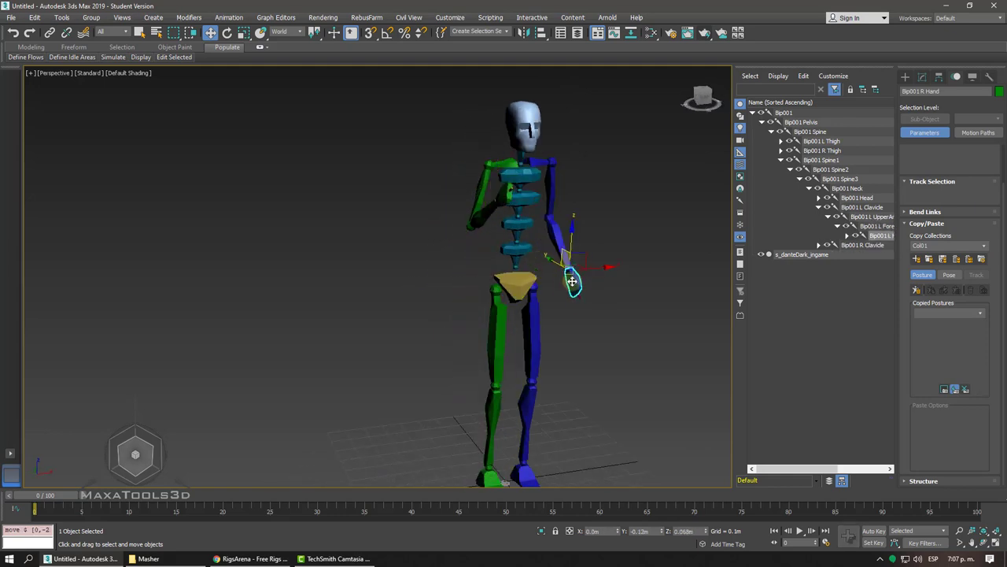
# - Undo the hand moves and unhide the character mesh
pyautogui.click(505, 164)
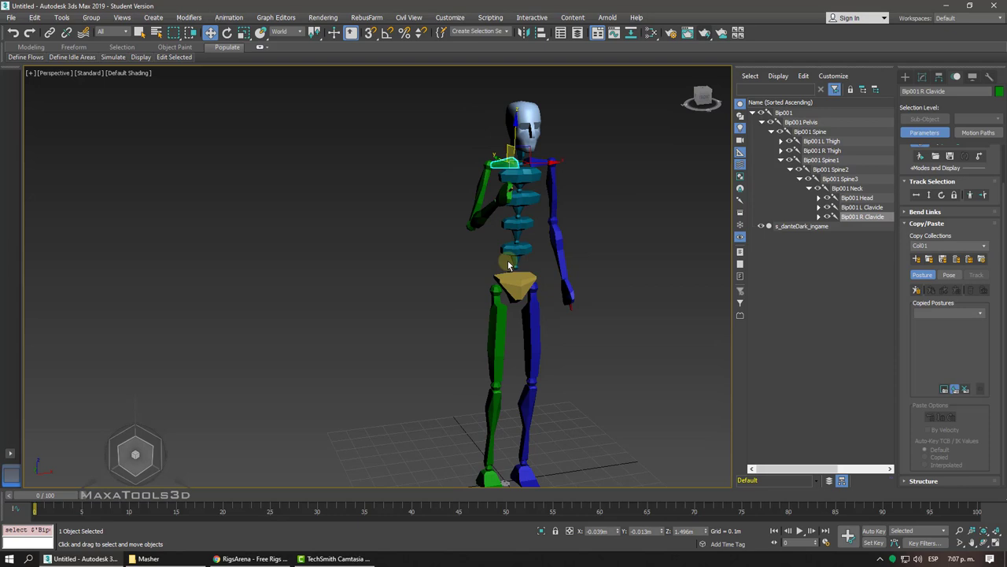
pyautogui.hotkey('ctrl', 'z')
pyautogui.hotkey('ctrl', 'z')
pyautogui.hotkey('ctrl', 'z')
pyautogui.hotkey('ctrl', 'z')
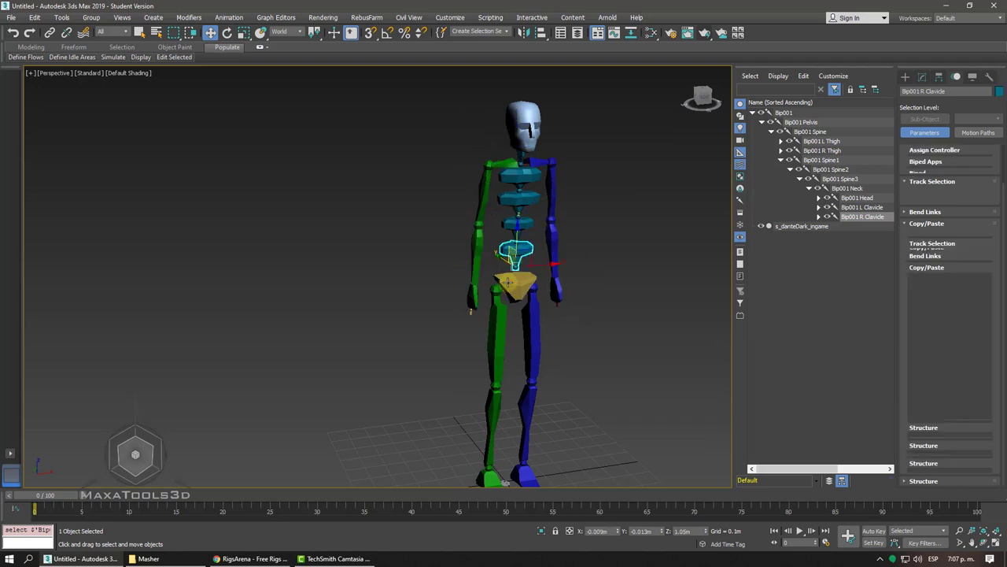
pyautogui.click(510, 252)
pyautogui.hotkey('shift', 'g')
# - In the front view, nudge the right hand slightly outward and adjust the zoom
pyautogui.press('f')
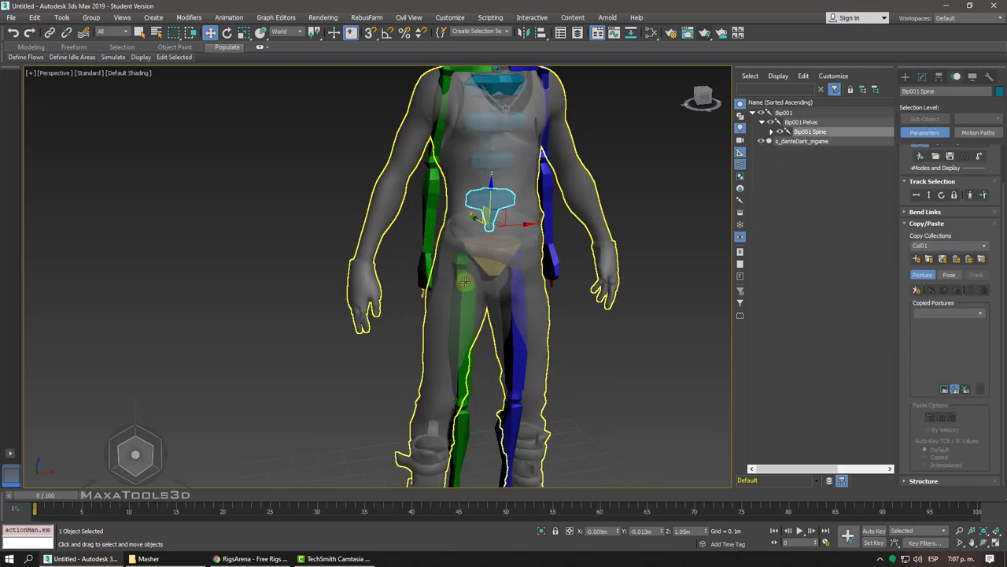
pyautogui.moveTo(466, 281); pyautogui.dragTo(493, 307, button='middle')
pyautogui.click(411, 268)
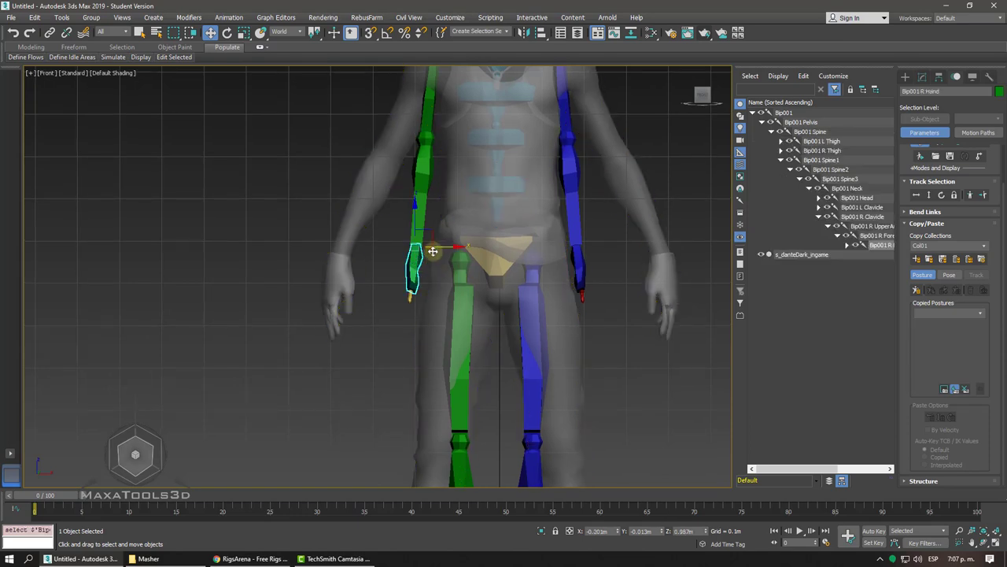
pyautogui.moveTo(435, 246); pyautogui.dragTo(371, 251)
pyautogui.scroll(-3, 373, 252)
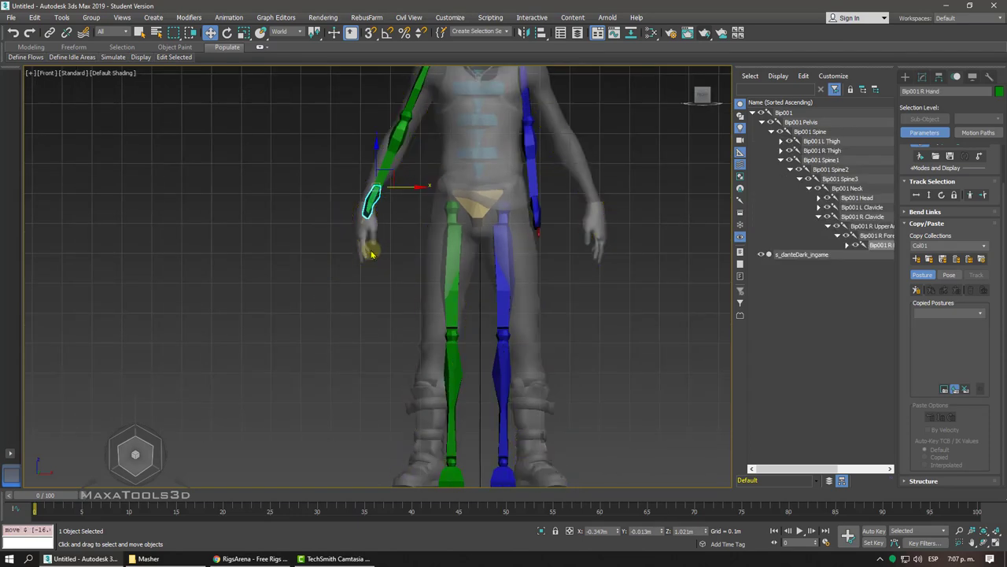
pyautogui.scroll(4, 372, 252)
pyautogui.scroll(-2, 371, 251)
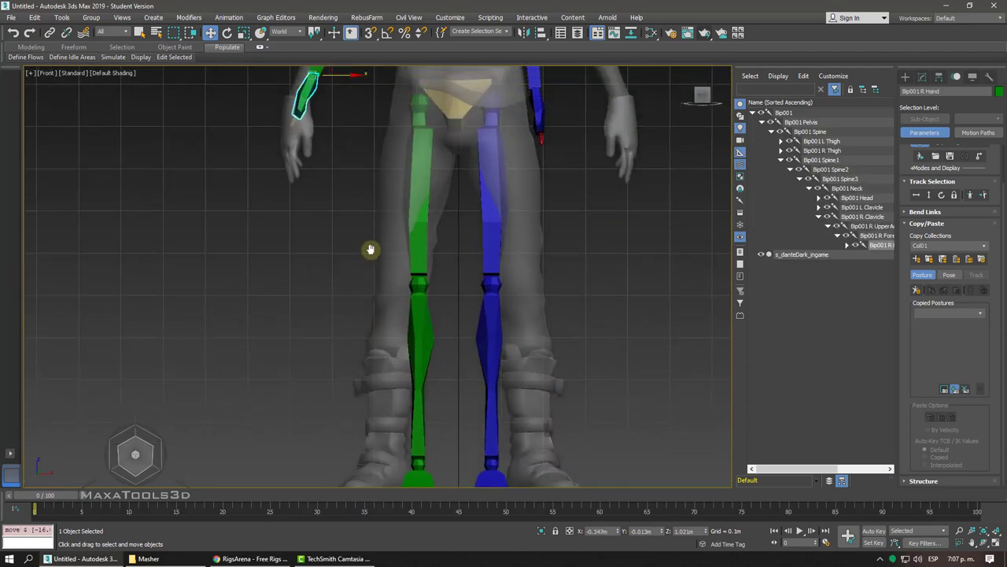
pyautogui.scroll(-2, 370, 249)
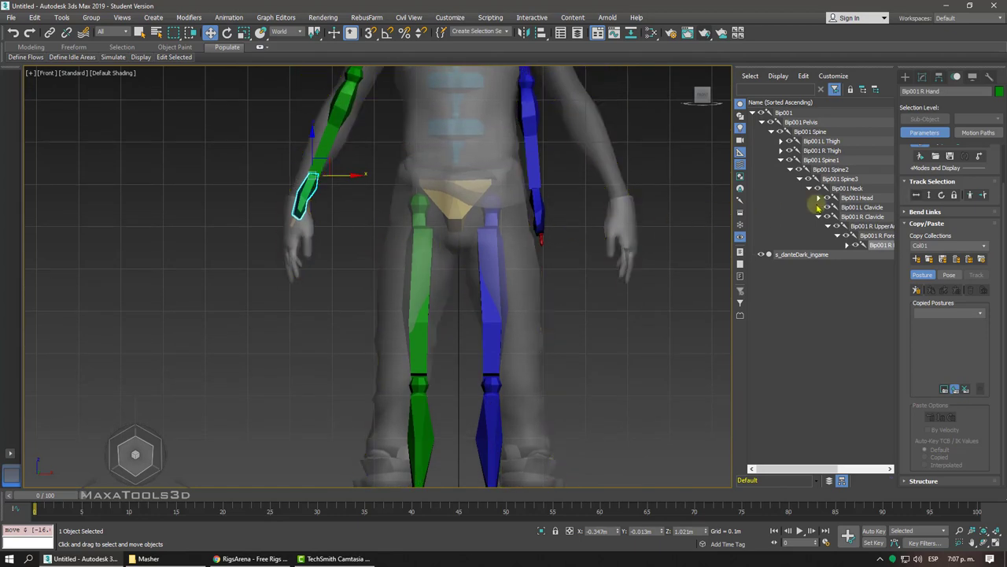
# - Return to Figure Mode, raise the biped's centre of mass to 0.976 m, and frame the hips and legs
pyautogui.click(919, 186)
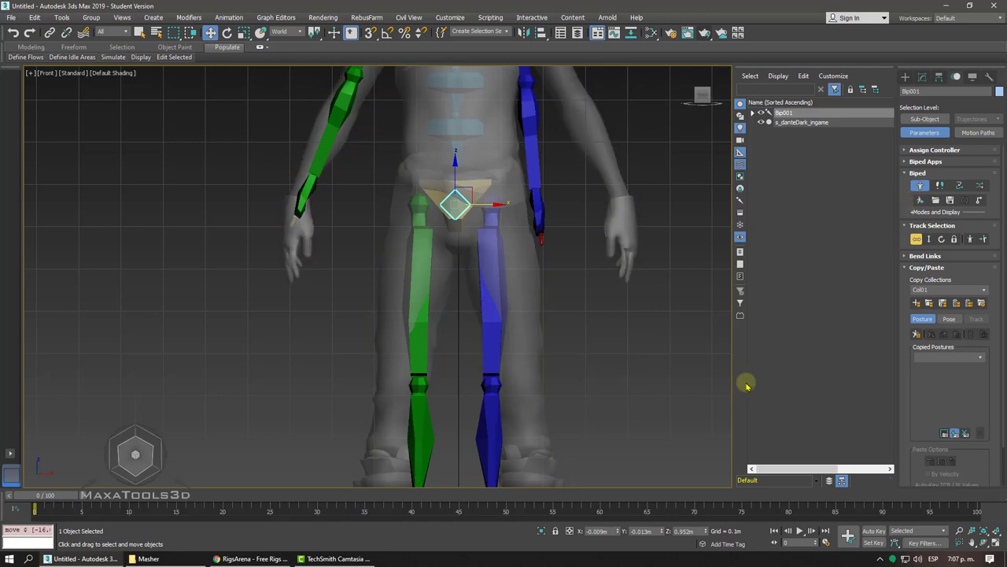
pyautogui.click(526, 305)
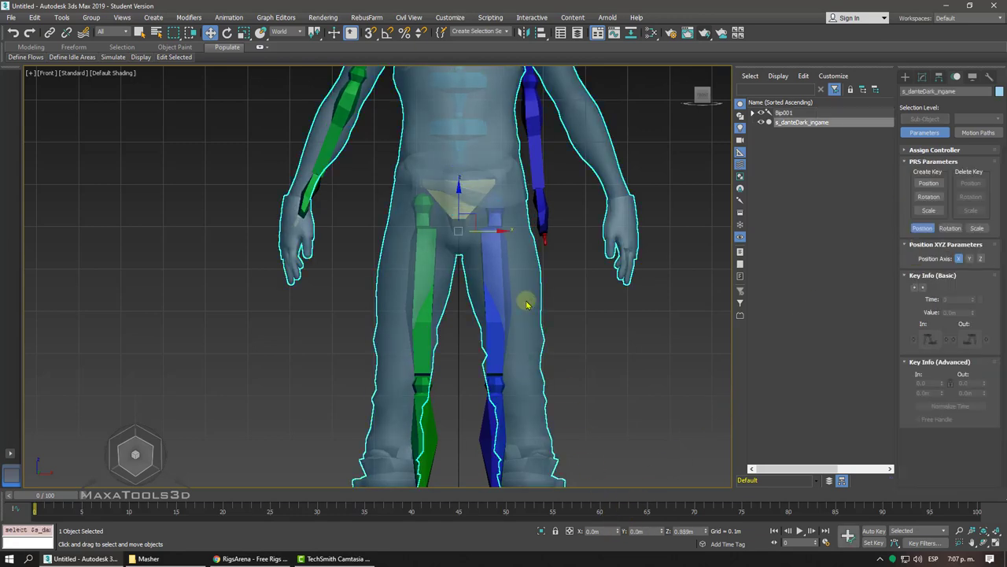
pyautogui.click(592, 282)
pyautogui.hotkey('ctrl', 'z')
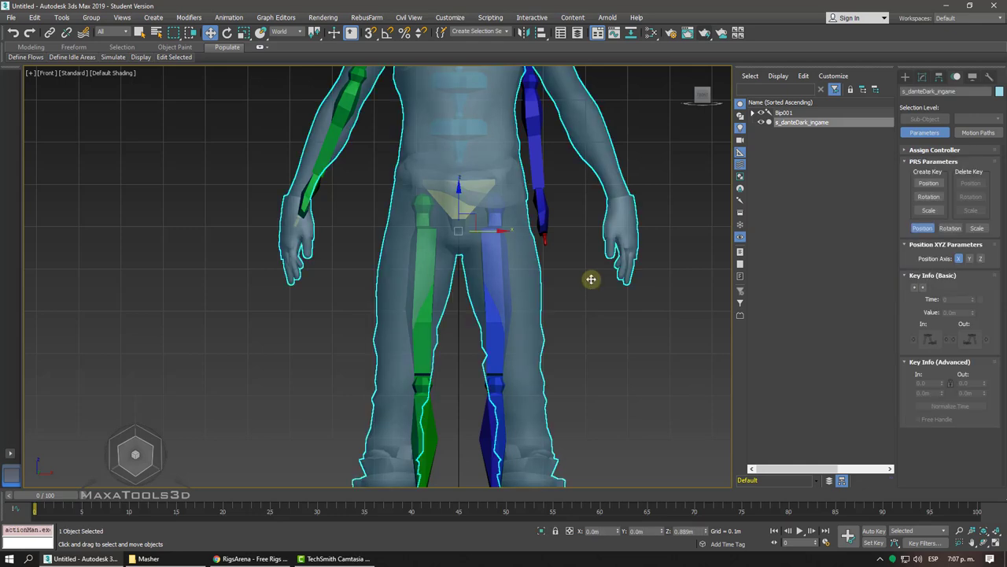
pyautogui.hotkey('ctrl', 'z')
pyautogui.hotkey('shift', 'z')
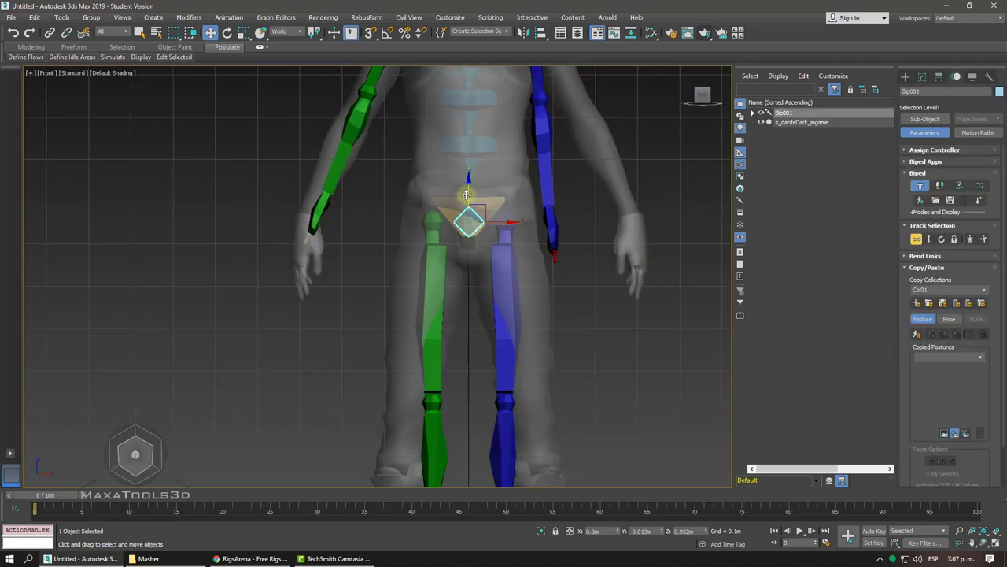
pyautogui.moveTo(466, 194); pyautogui.dragTo(466, 184)
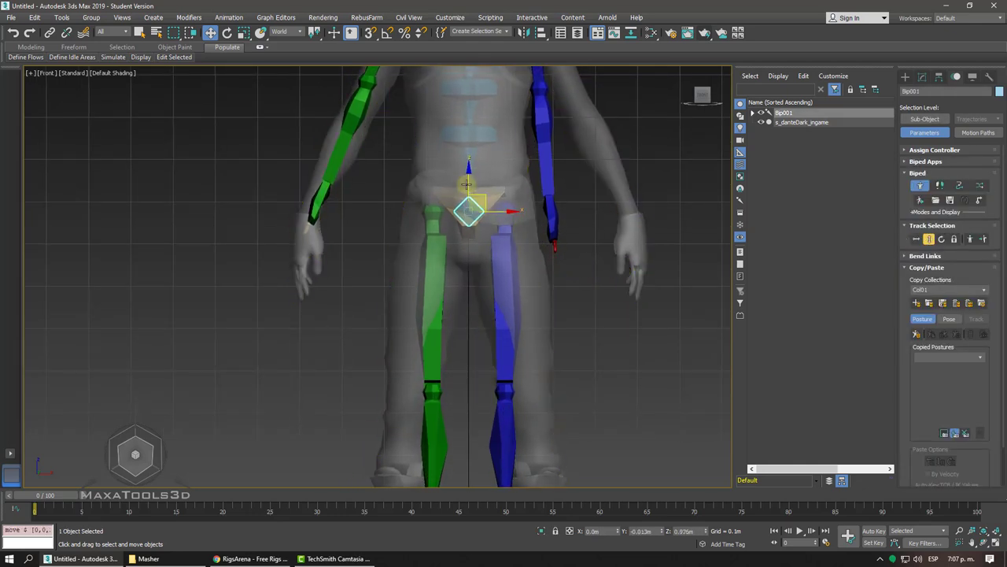
pyautogui.moveTo(467, 184); pyautogui.dragTo(466, 184, button='middle')
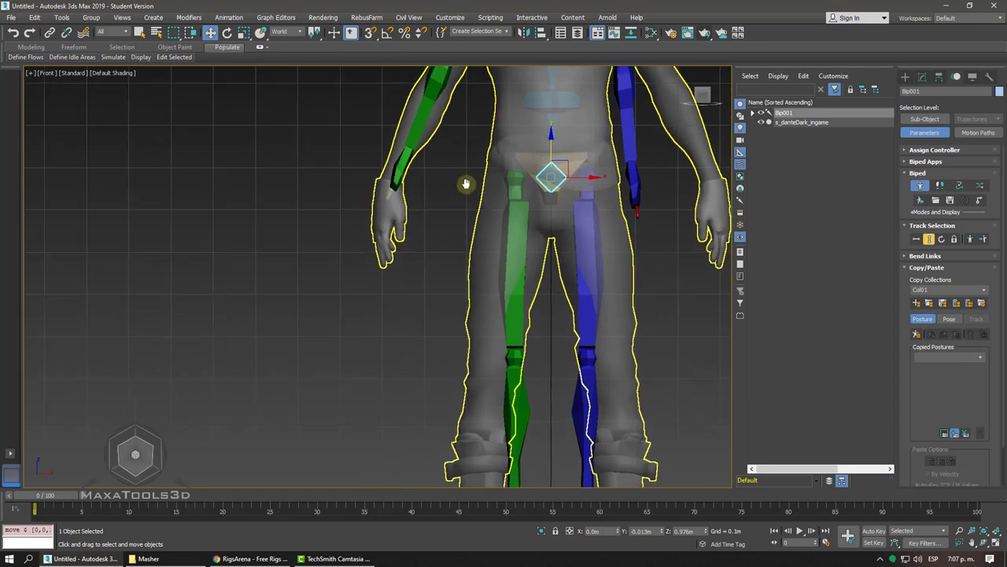
pyautogui.scroll(-4, 466, 184)
pyautogui.scroll(1, 567, 185)
pyautogui.scroll(2, 543, 191)
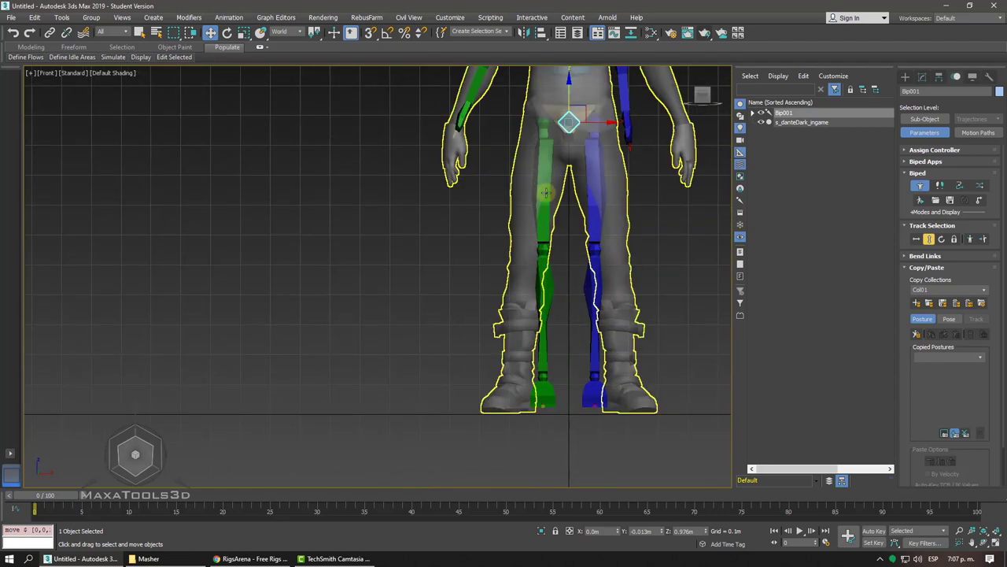
# - Rotate Bip001 R Thigh outward until the leg fits the mesh's right leg
pyautogui.click(545, 197)
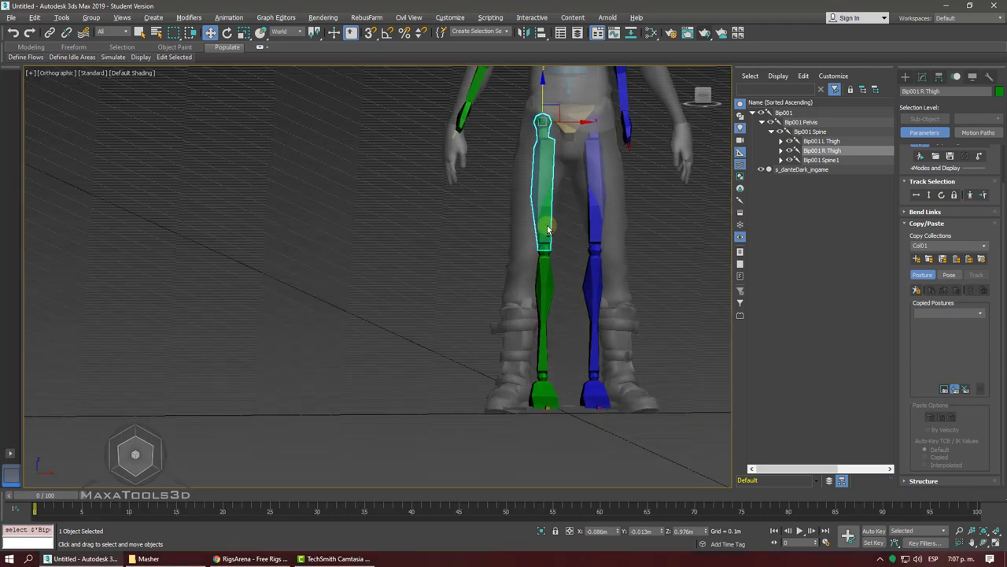
pyautogui.moveTo(545, 197)
pyautogui.keyDown('alt'); pyautogui.mouseDown(button='middle')
pyautogui.moveTo(549, 205)
pyautogui.moveTo(551, 154)
pyautogui.mouseUp(button='middle'); pyautogui.keyUp('alt')
pyautogui.rightClick(551, 150)
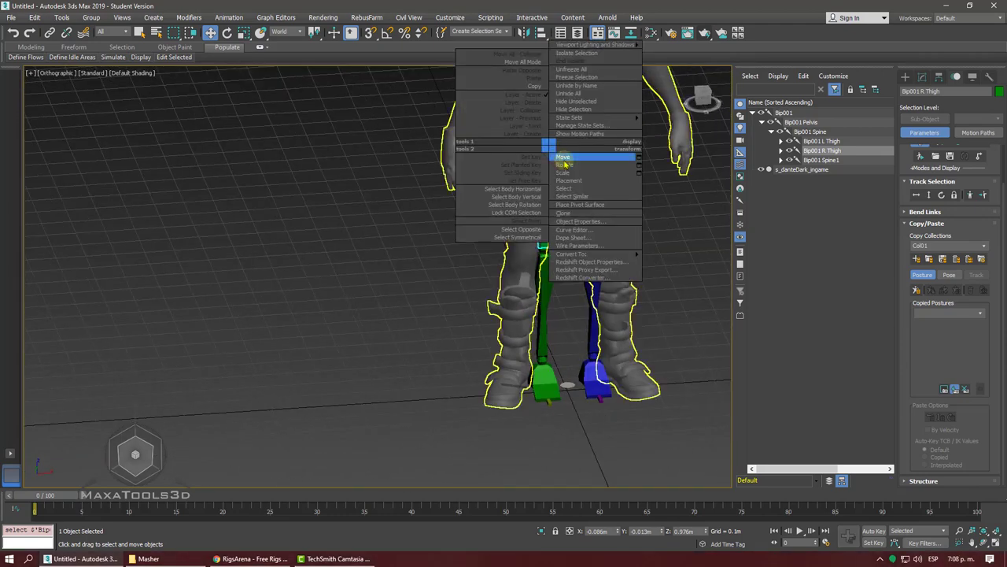
pyautogui.click(564, 165)
pyautogui.moveTo(514, 104); pyautogui.dragTo(527, 105)
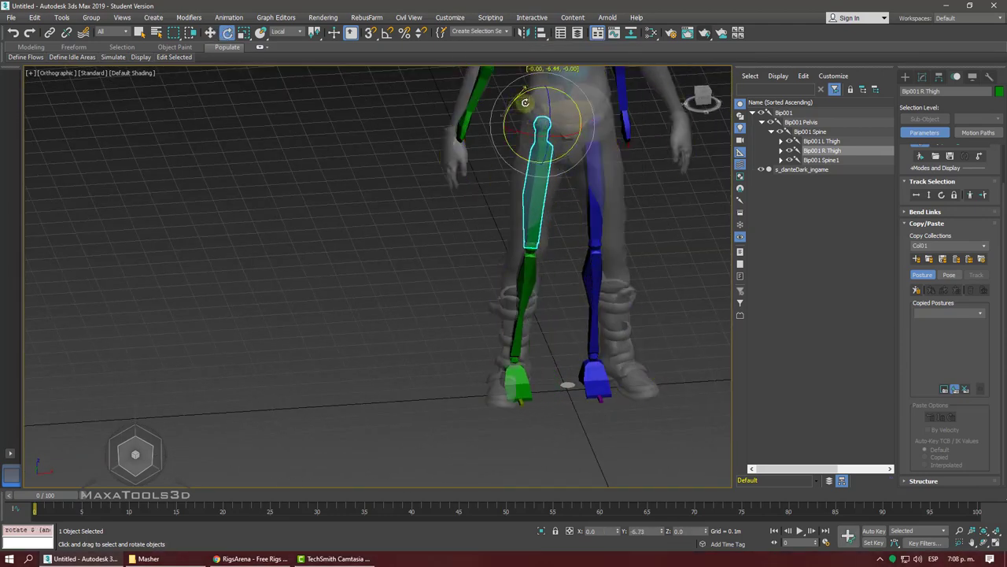
pyautogui.press('f')
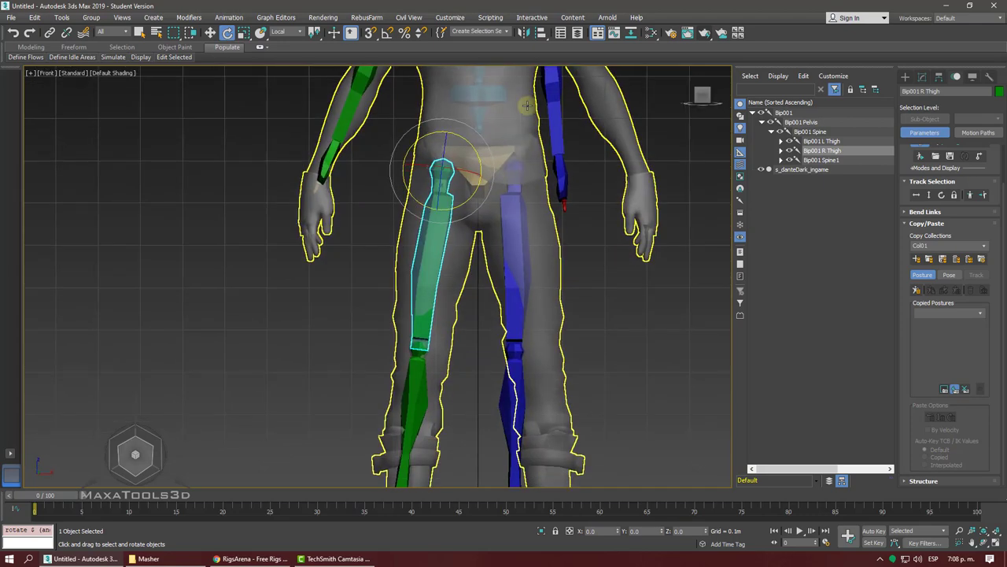
pyautogui.scroll(-5, 528, 106)
pyautogui.scroll(6, 528, 106)
pyautogui.moveTo(528, 106); pyautogui.dragTo(529, 74, button='middle')
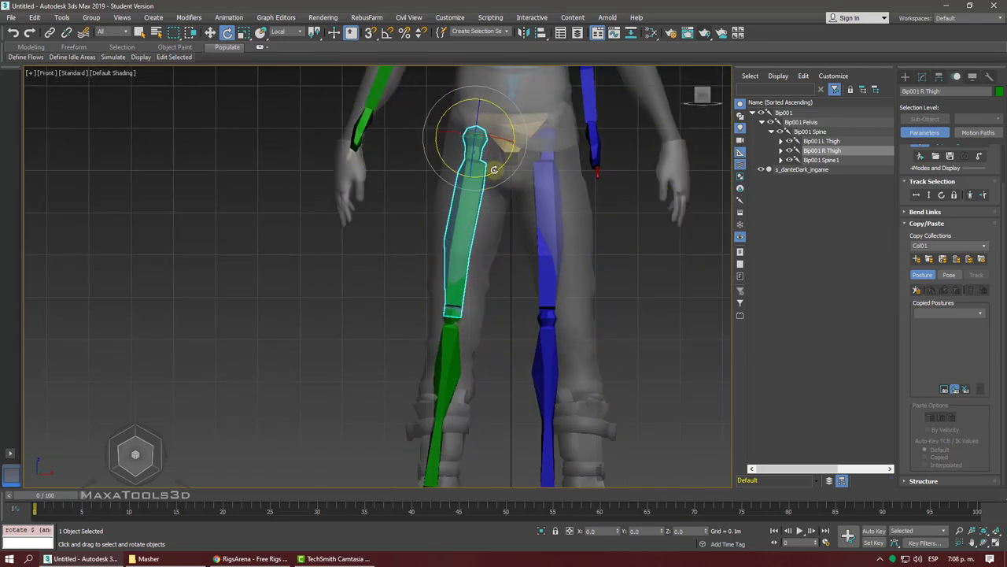
pyautogui.moveTo(492, 168); pyautogui.dragTo(494, 169)
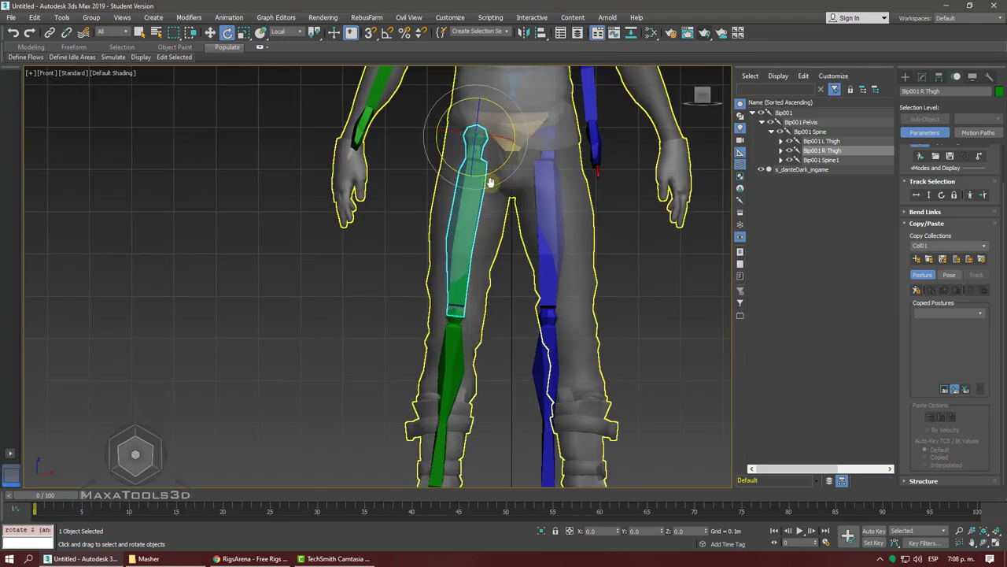
# - Select the R Calf and view the leg from the left in wireframe
pyautogui.moveTo(447, 369)
pyautogui.mouseDown(button='middle')
pyautogui.moveTo(463, 274)
pyautogui.moveTo(439, 210)
pyautogui.moveTo(448, 212)
pyautogui.mouseUp(button='middle')
pyautogui.click(463, 274)
pyautogui.press('l')
pyautogui.press('F3')
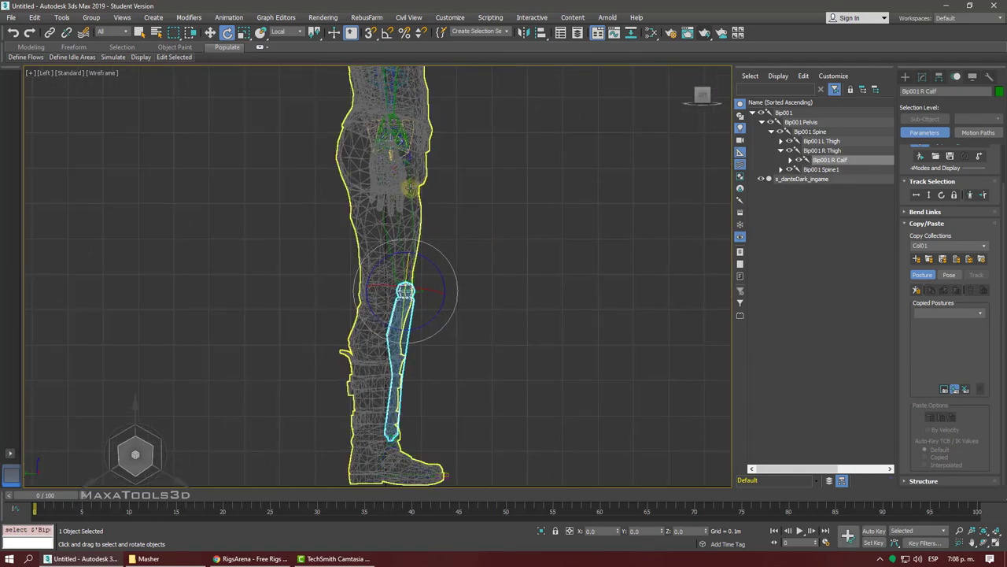
# - Nudge the biped's centre of mass slightly with Move
pyautogui.rightClick(469, 161)
pyautogui.click(483, 172)
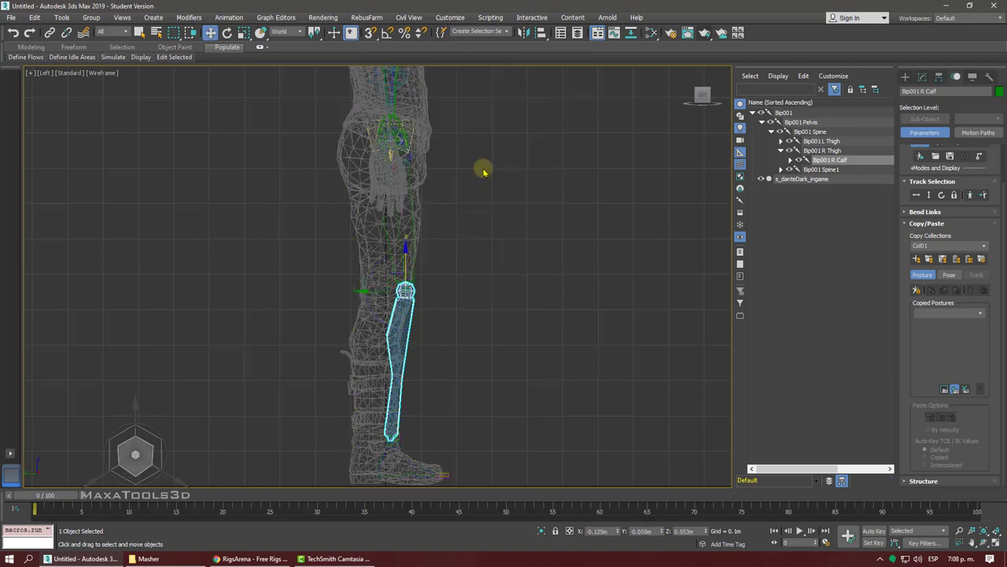
pyautogui.click(916, 194)
pyautogui.moveTo(359, 140); pyautogui.dragTo(361, 141)
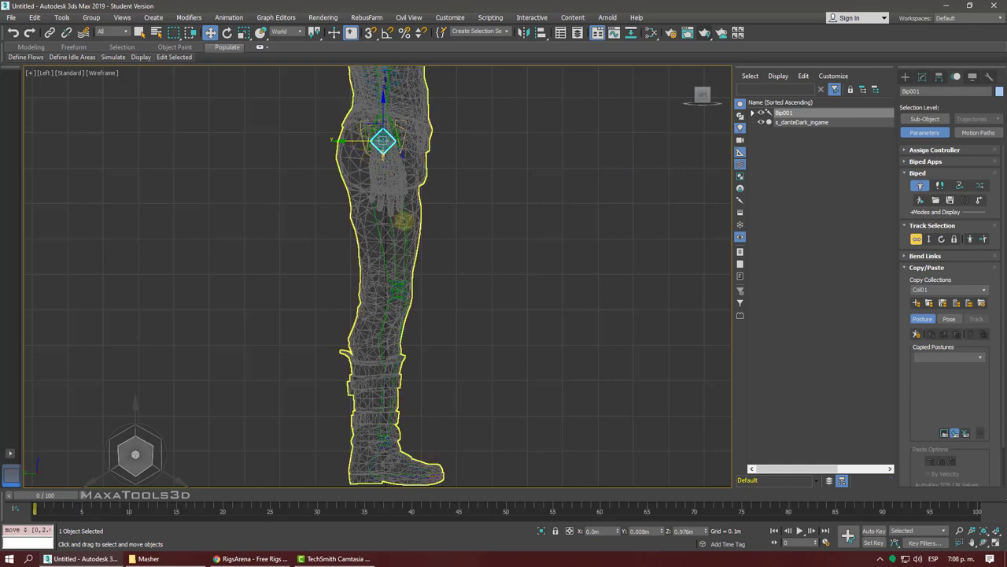
# - Check the right thigh and foot bones inside the mesh, back in shaded front view
pyautogui.click(403, 222)
pyautogui.click(404, 228)
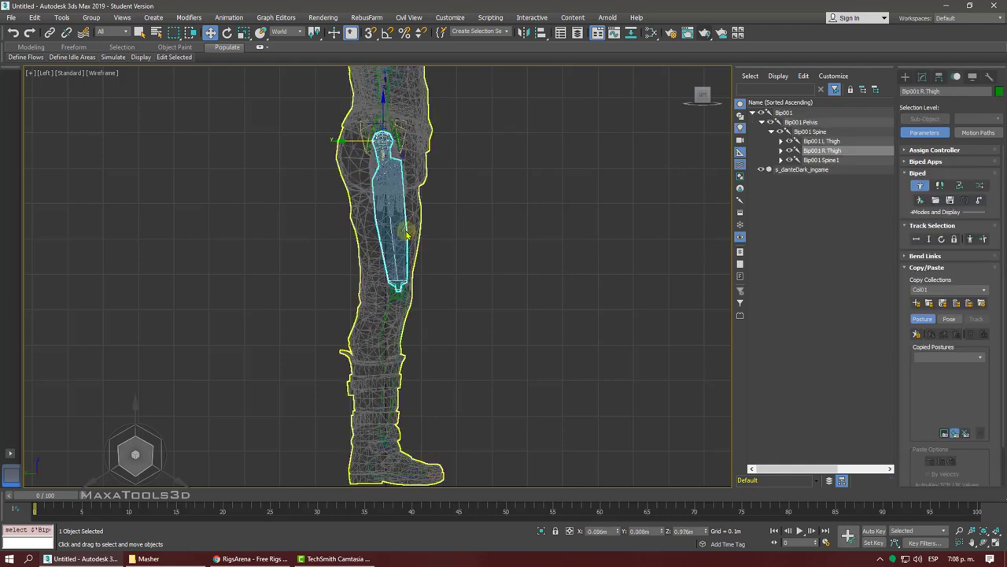
pyautogui.scroll(3, 390, 328)
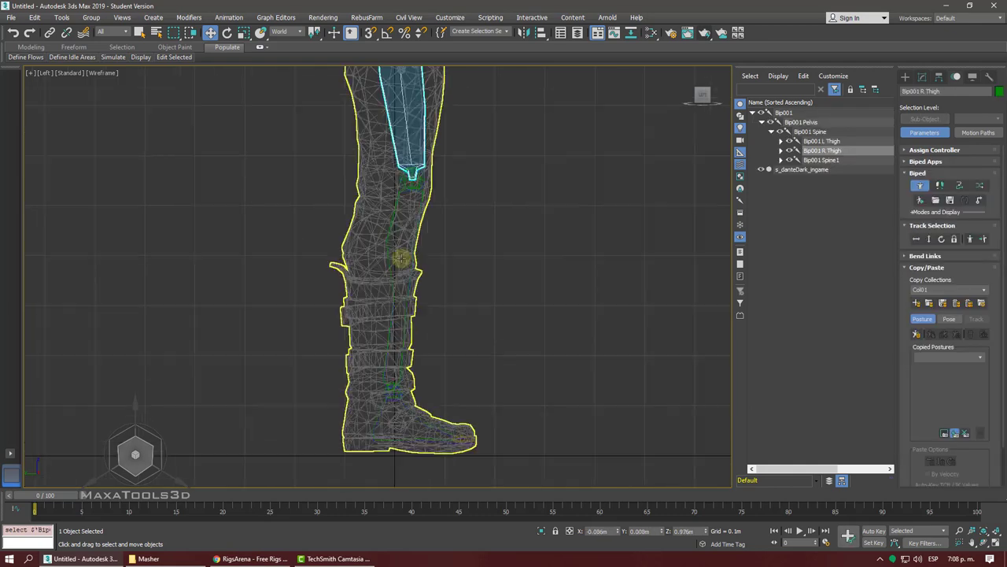
pyautogui.click(371, 425)
pyautogui.keyDown('alt'); pyautogui.moveTo(371, 425); pyautogui.dragTo(373, 423, button='middle'); pyautogui.keyUp('alt')
pyautogui.scroll(3, 373, 422)
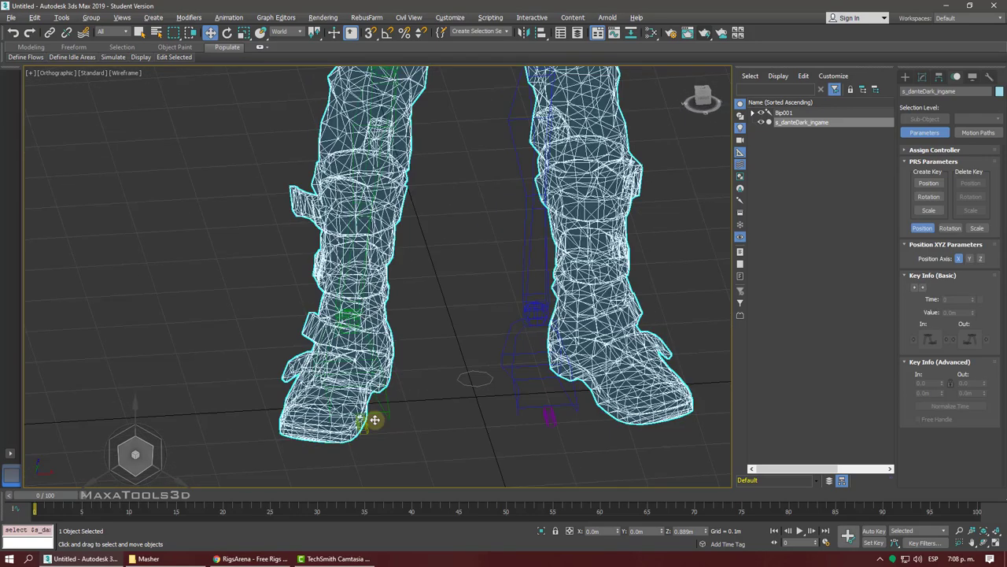
pyautogui.click(384, 398)
pyautogui.press('f')
pyautogui.press('F3')
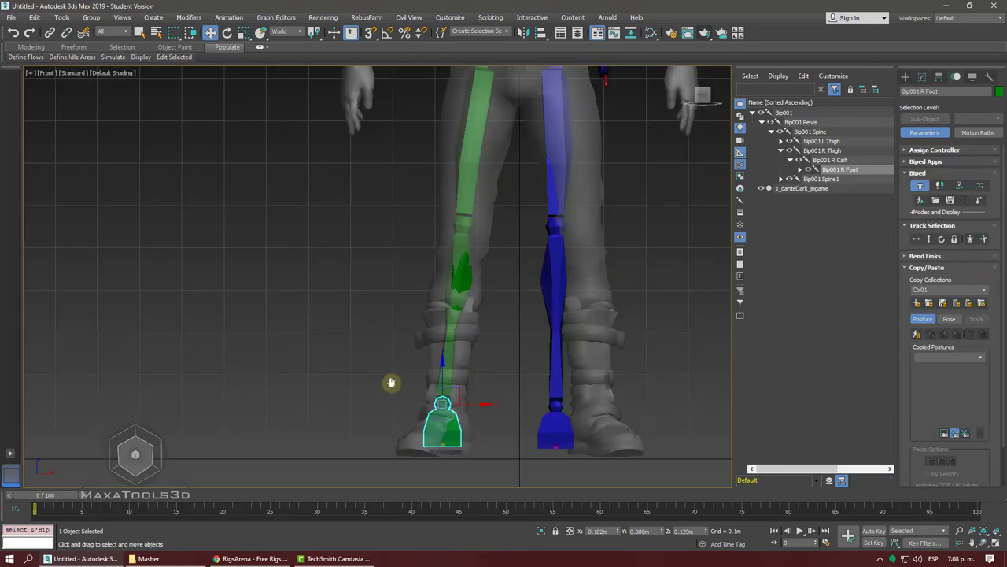
pyautogui.scroll(3, 394, 382)
pyautogui.scroll(3, 447, 236)
# - Show the character mesh with edged faces while orbiting around the leg
pyautogui.click(471, 258)
pyautogui.press('F3')
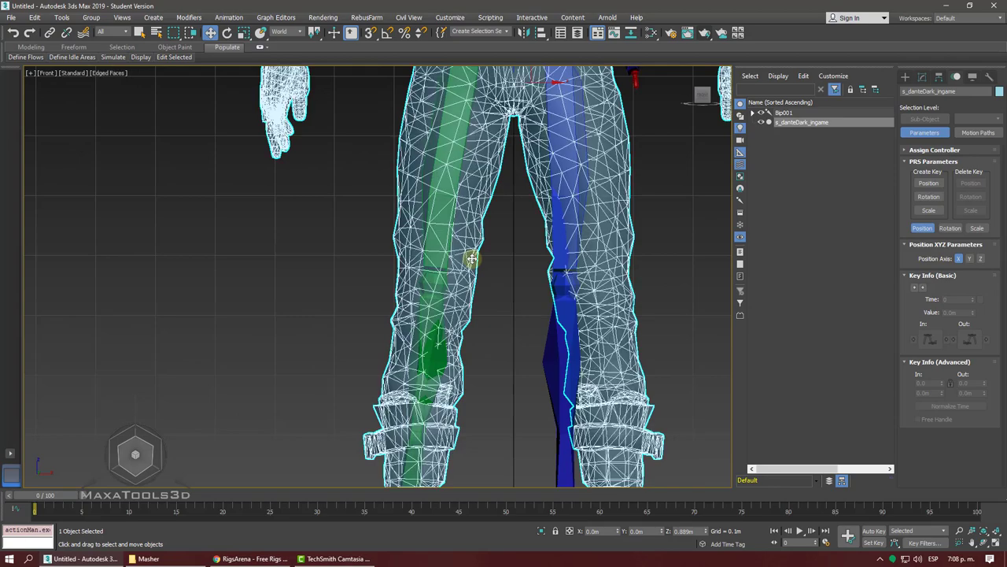
pyautogui.press('F4')
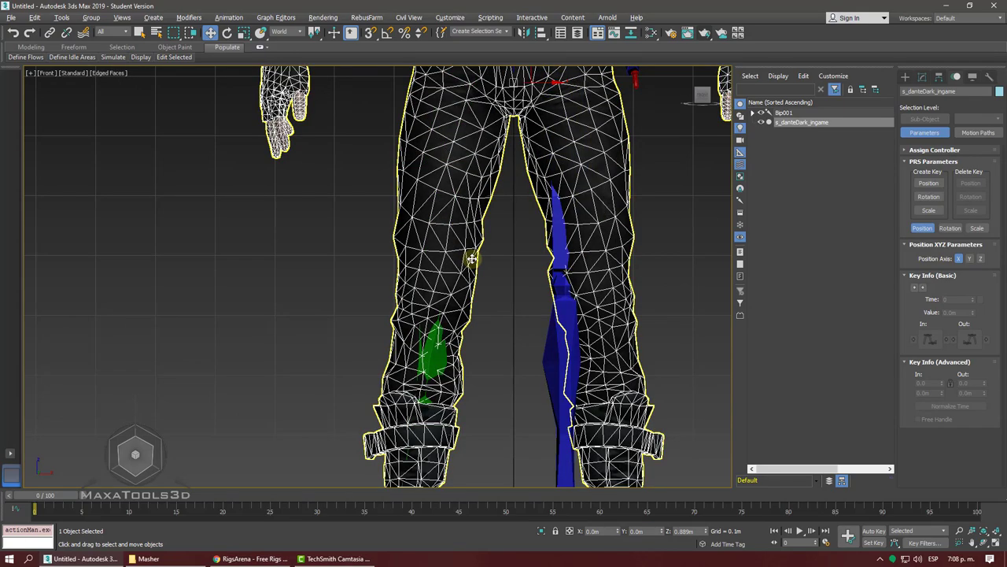
pyautogui.scroll(-3, 472, 259)
pyautogui.moveTo(472, 259)
pyautogui.keyDown('alt'); pyautogui.mouseDown(button='middle')
pyautogui.moveTo(444, 225)
pyautogui.moveTo(509, 270)
pyautogui.mouseUp(button='middle'); pyautogui.keyUp('alt')
pyautogui.scroll(3, 471, 259)
pyautogui.press('F4')
pyautogui.scroll(3, 472, 259)
pyautogui.press('F4')
pyautogui.scroll(-2, 444, 225)
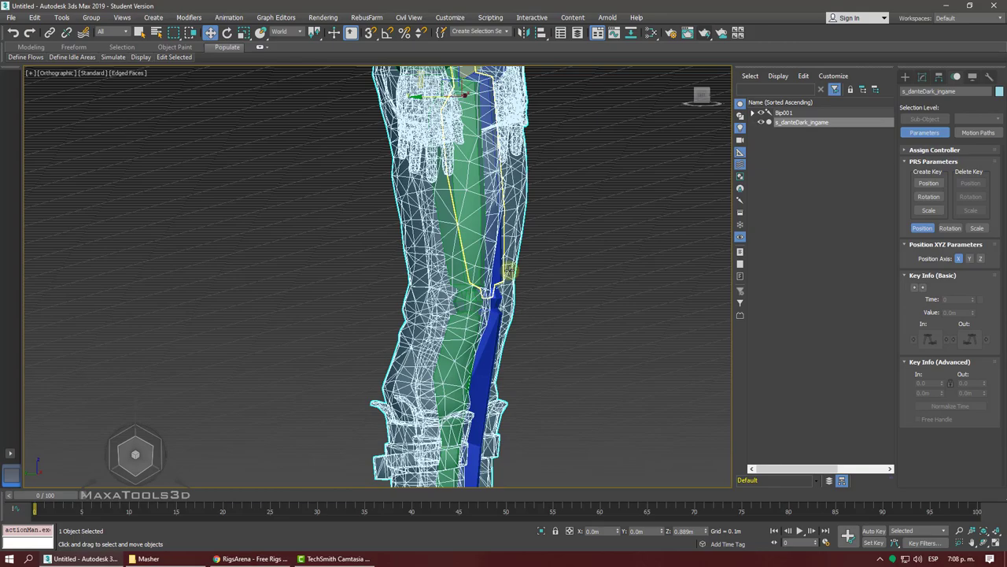
# - Restrict selection to bones and select the green right thigh bone
pyautogui.keyDown('alt'); pyautogui.moveTo(509, 270); pyautogui.dragTo(450, 225, button='middle'); pyautogui.keyUp('alt')
pyautogui.click(445, 221)
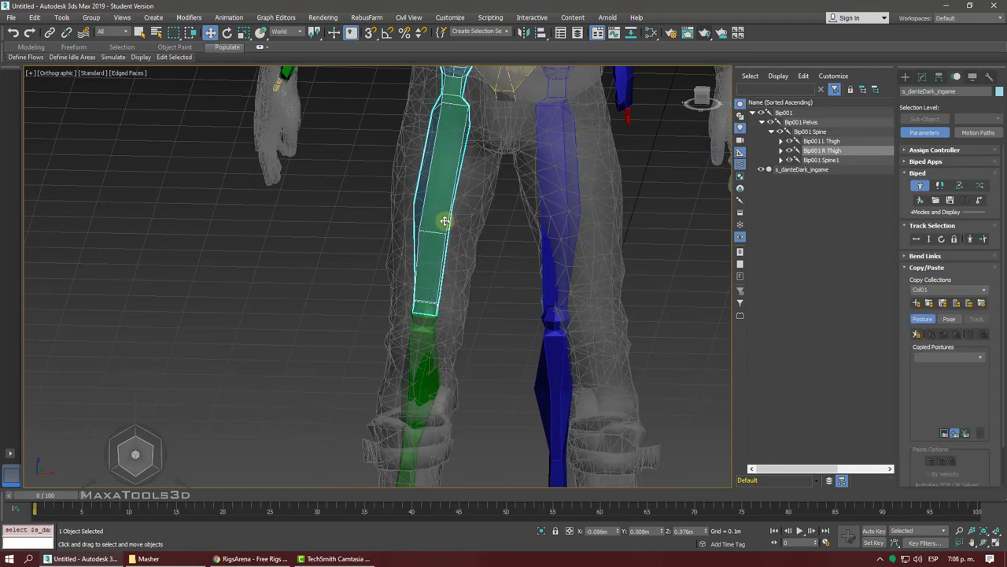
pyautogui.hotkey('ctrl', 'z')
pyautogui.click(445, 221)
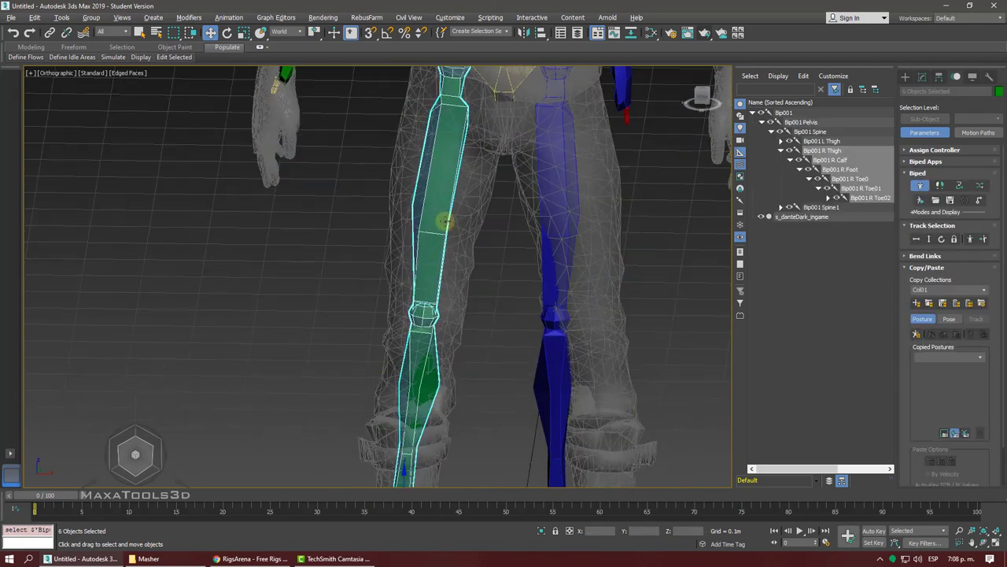
pyautogui.keyDown('alt'); pyautogui.moveTo(443, 218); pyautogui.dragTo(506, 266, button='middle'); pyautogui.keyUp('alt')
pyautogui.click(506, 266)
pyautogui.click(434, 215)
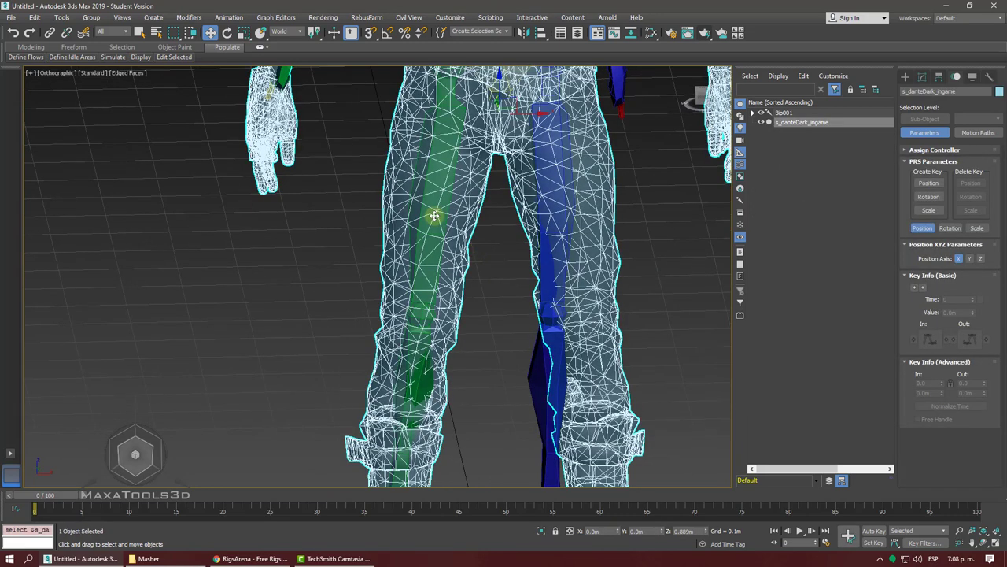
pyautogui.click(115, 35)
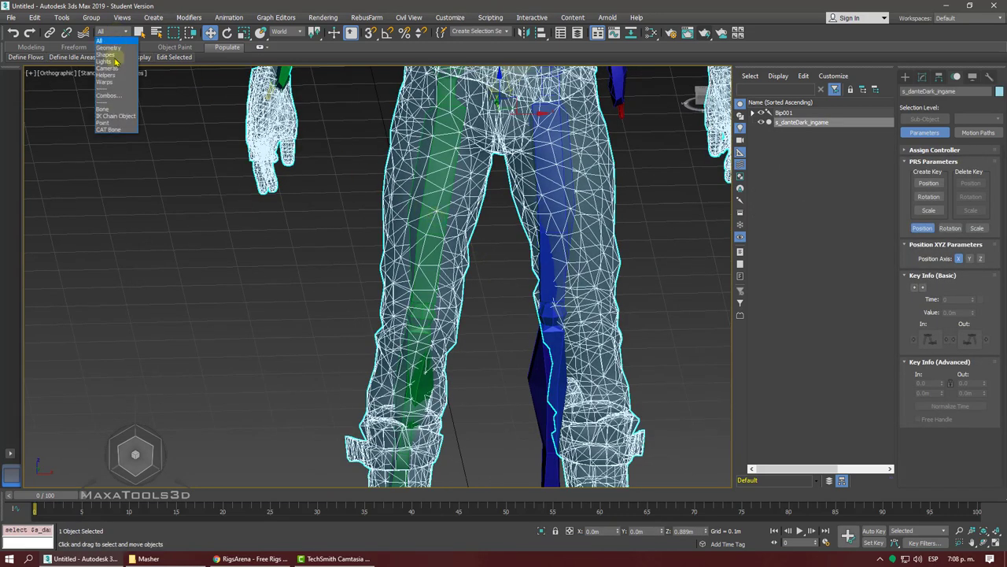
pyautogui.click(104, 108)
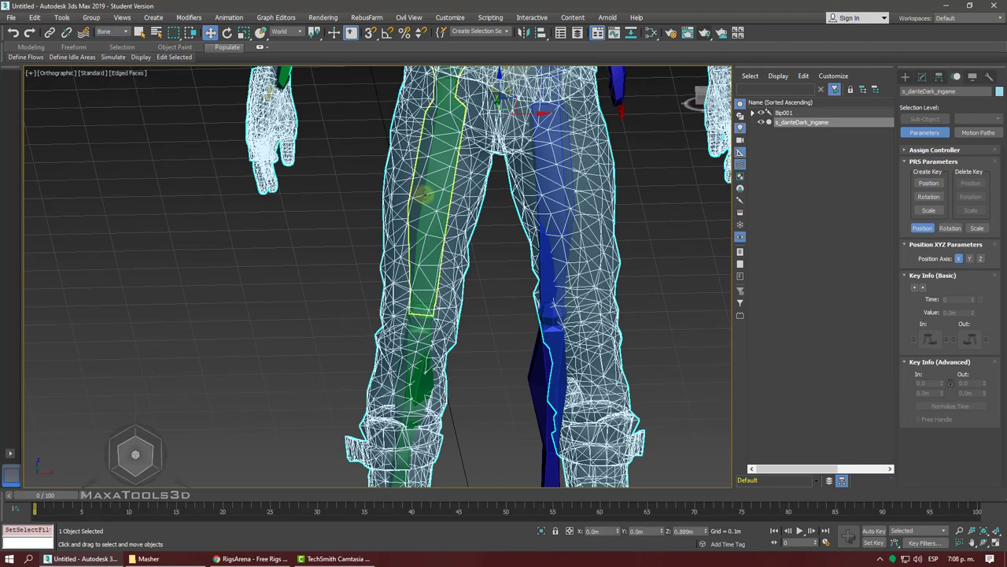
pyautogui.click(423, 193)
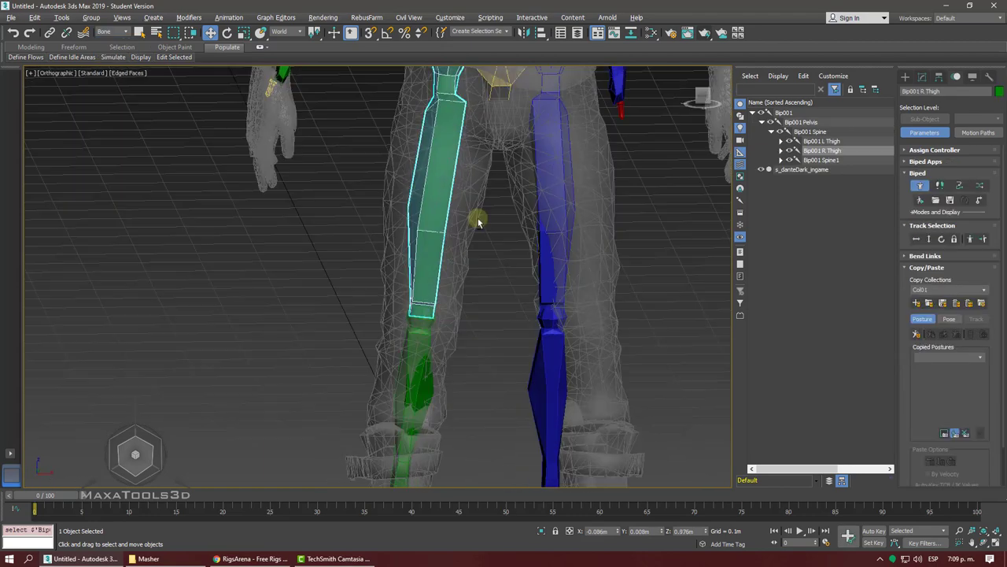
pyautogui.keyDown('alt'); pyautogui.moveTo(478, 222); pyautogui.dragTo(455, 211, button='middle'); pyautogui.keyUp('alt')
# - Uniformly scale the right thigh to 113 percent in Local coordinates
pyautogui.click(246, 33)
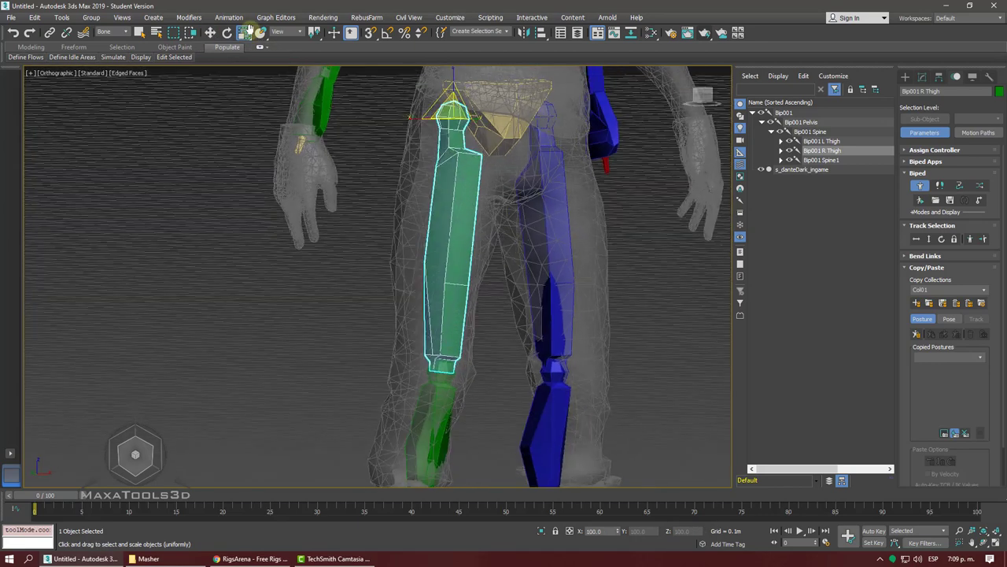
pyautogui.click(287, 32)
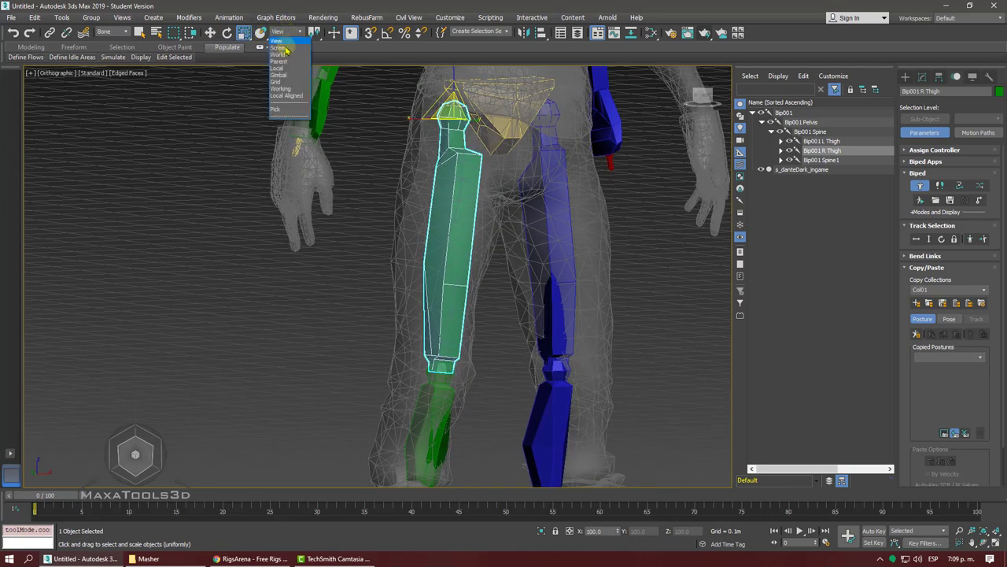
pyautogui.click(284, 70)
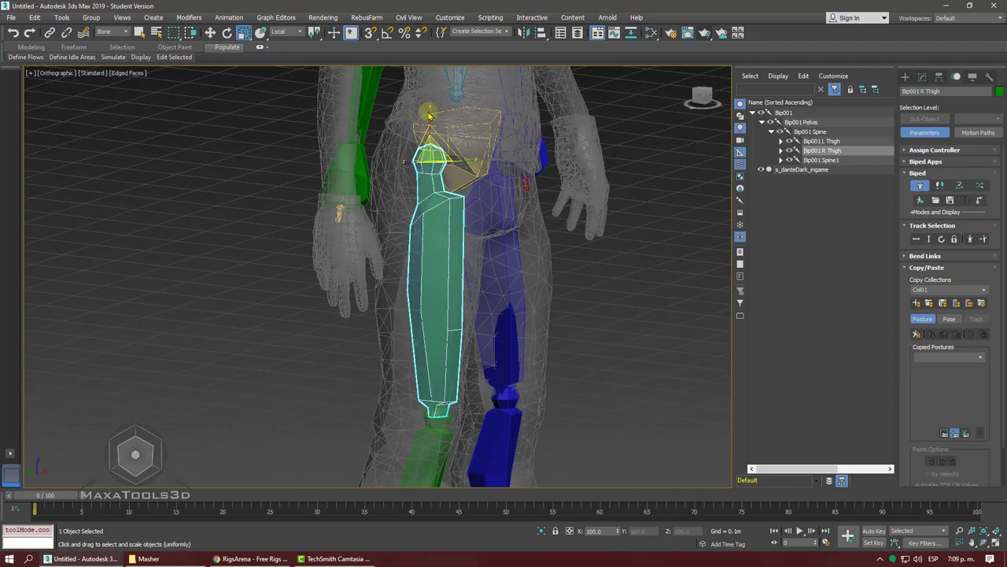
pyautogui.moveTo(428, 108); pyautogui.dragTo(426, 105)
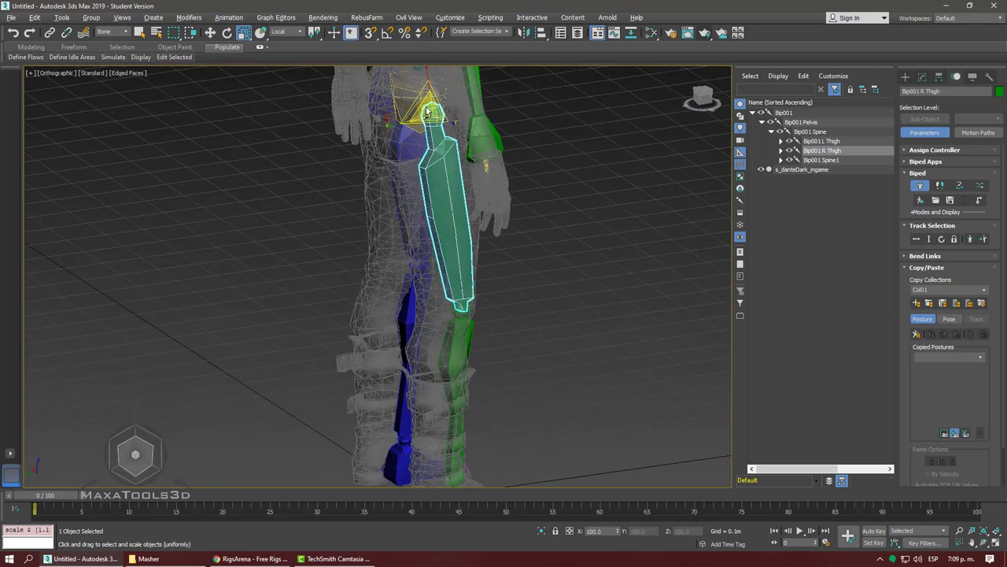
# - Move the right foot bone into the boot
pyautogui.click(422, 337)
pyautogui.click(420, 451)
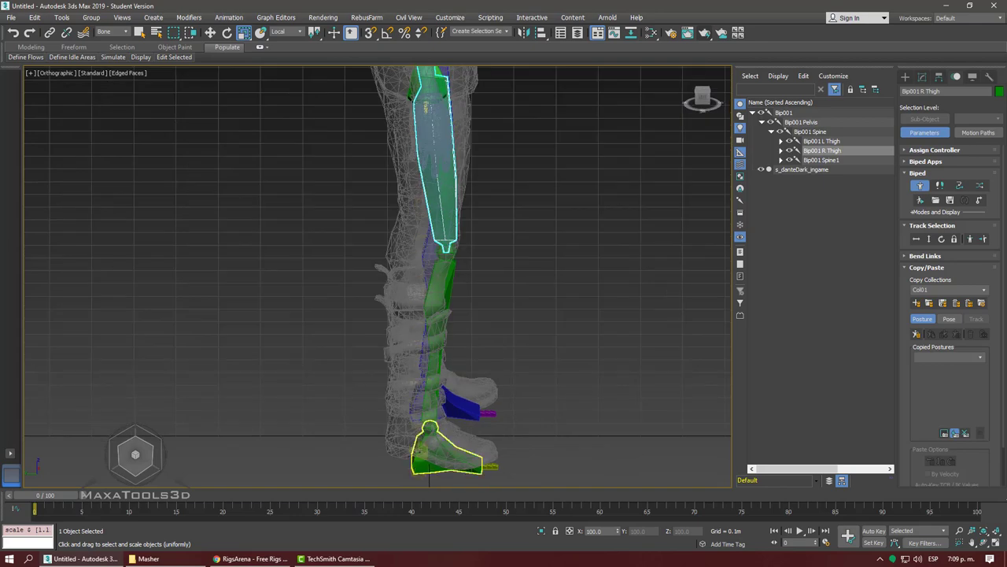
pyautogui.rightClick(460, 405)
pyautogui.click(472, 415)
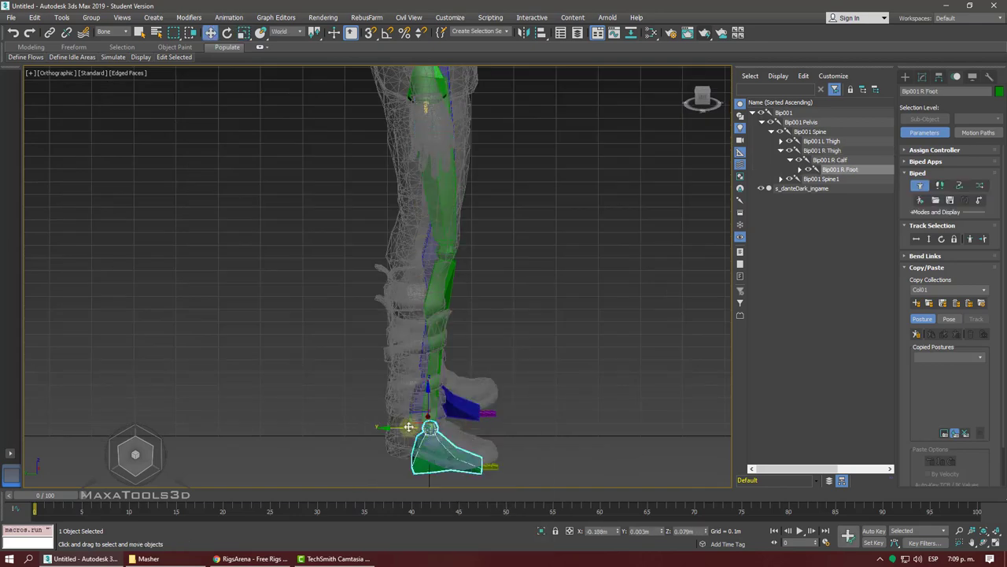
pyautogui.moveTo(391, 427); pyautogui.dragTo(373, 426)
# - Reselect the right thigh for uniform scaling and orbit around to check the fit
pyautogui.moveTo(376, 426)
pyautogui.keyDown('alt'); pyautogui.mouseDown(button='middle')
pyautogui.moveTo(429, 362)
pyautogui.moveTo(418, 331)
pyautogui.mouseUp(button='middle'); pyautogui.keyUp('alt')
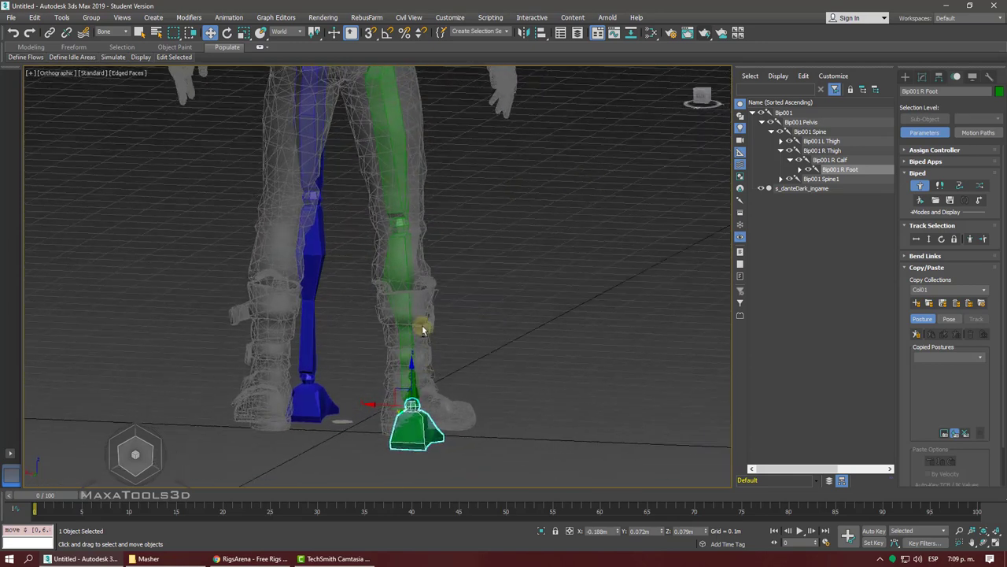
pyautogui.scroll(1, 393, 202)
pyautogui.click(393, 197)
pyautogui.scroll(1, 394, 193)
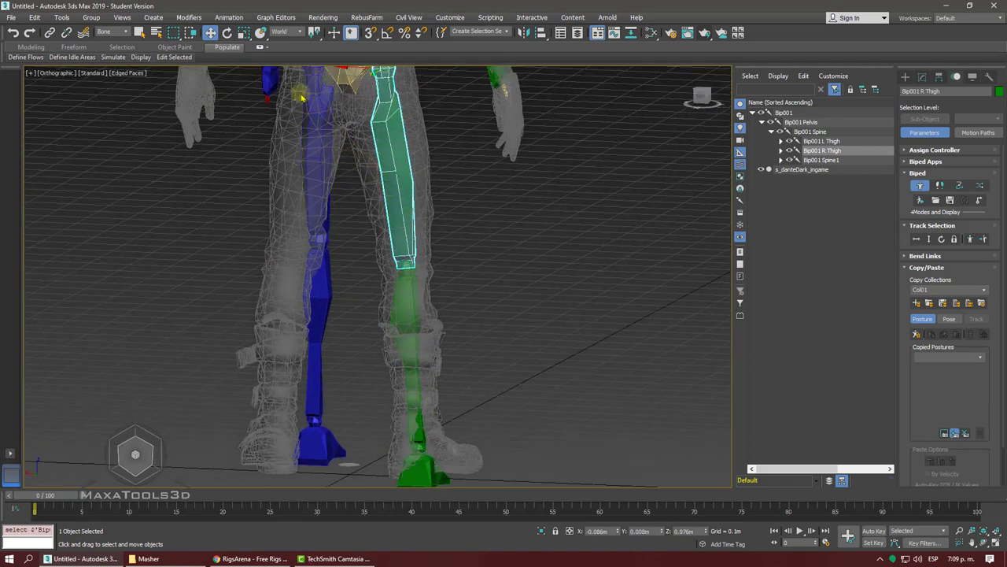
pyautogui.click(244, 35)
pyautogui.keyDown('alt'); pyautogui.moveTo(386, 90); pyautogui.dragTo(371, 103, button='middle'); pyautogui.keyUp('alt')
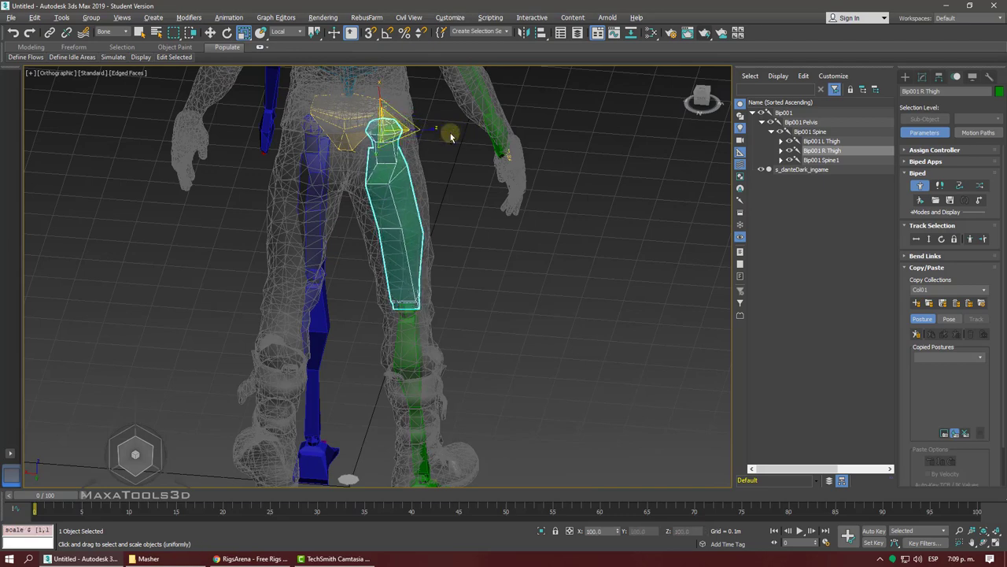
pyautogui.keyDown('alt'); pyautogui.moveTo(451, 138); pyautogui.dragTo(466, 226, button='middle'); pyautogui.keyUp('alt')
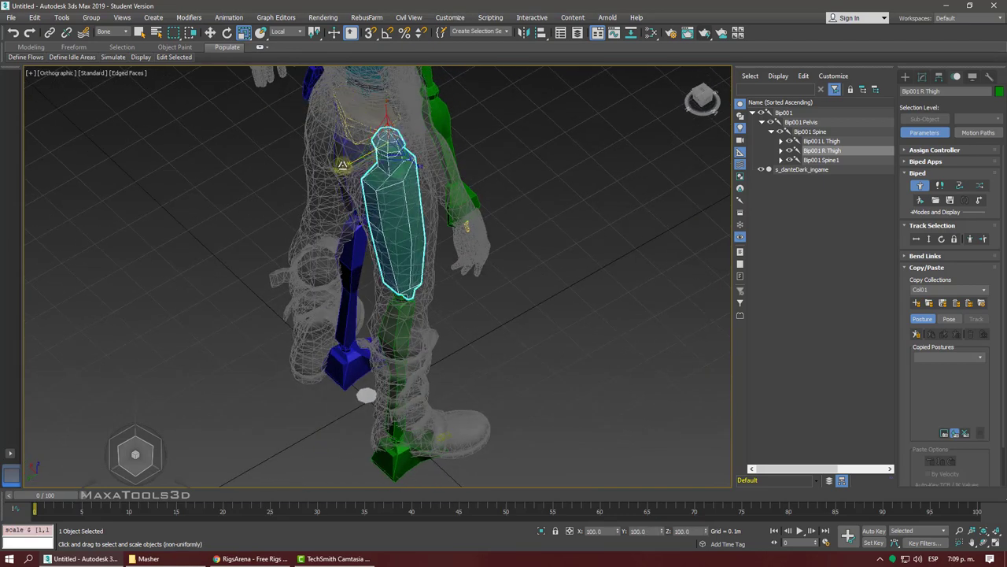
pyautogui.keyDown('alt'); pyautogui.moveTo(342, 165); pyautogui.dragTo(343, 162, button='middle'); pyautogui.keyUp('alt')
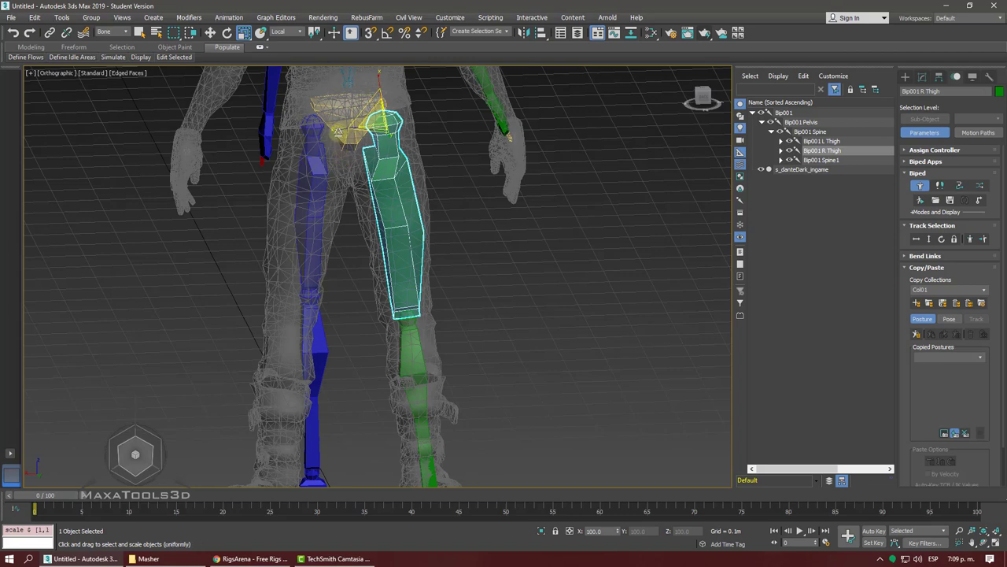
pyautogui.keyDown('alt'); pyautogui.moveTo(339, 130); pyautogui.dragTo(360, 242, button='middle'); pyautogui.keyUp('alt')
# - Widen the right calf bone to fill the leg
pyautogui.click(376, 279)
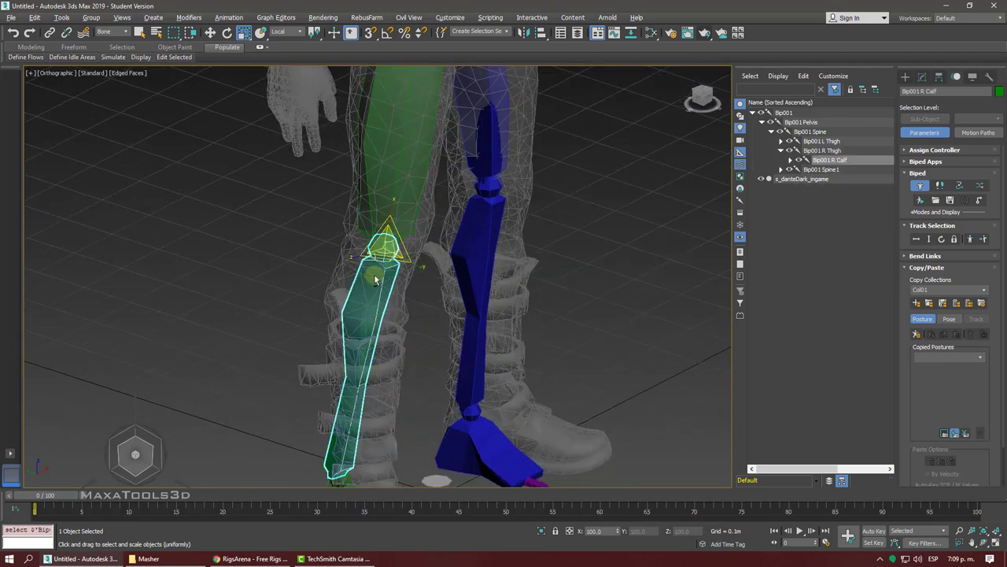
pyautogui.moveTo(375, 279)
pyautogui.keyDown('alt'); pyautogui.mouseDown(button='middle')
pyautogui.moveTo(439, 260)
pyautogui.moveTo(440, 269)
pyautogui.moveTo(421, 252)
pyautogui.mouseUp(button='middle'); pyautogui.keyUp('alt')
pyautogui.moveTo(414, 244); pyautogui.dragTo(432, 250)
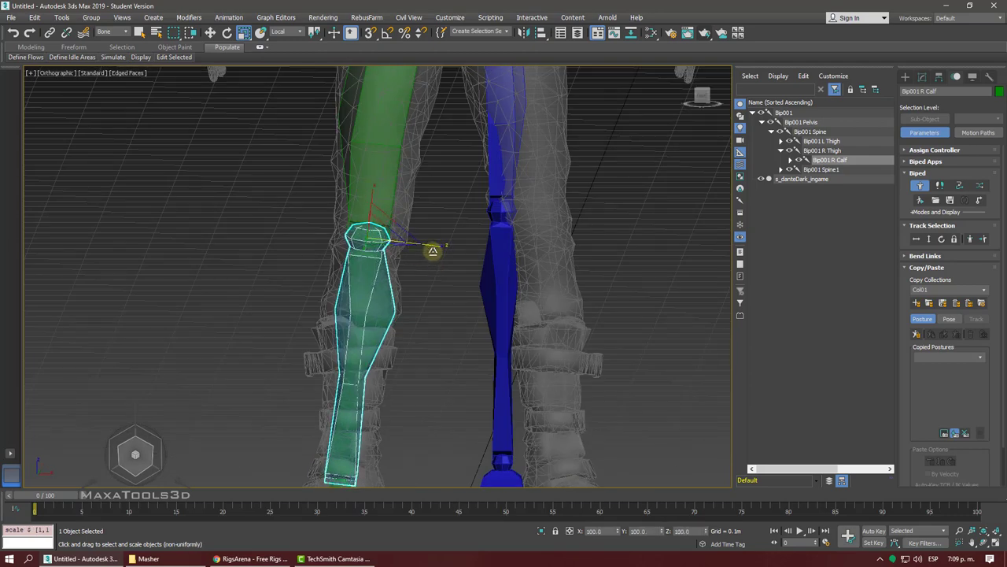
pyautogui.keyDown('alt'); pyautogui.moveTo(427, 257); pyautogui.dragTo(386, 302, button='middle'); pyautogui.keyUp('alt')
pyautogui.scroll(3, 386, 302)
# - Try tilting the right foot toe-down, then undo the rotation
pyautogui.click(349, 362)
pyautogui.rightClick(393, 324)
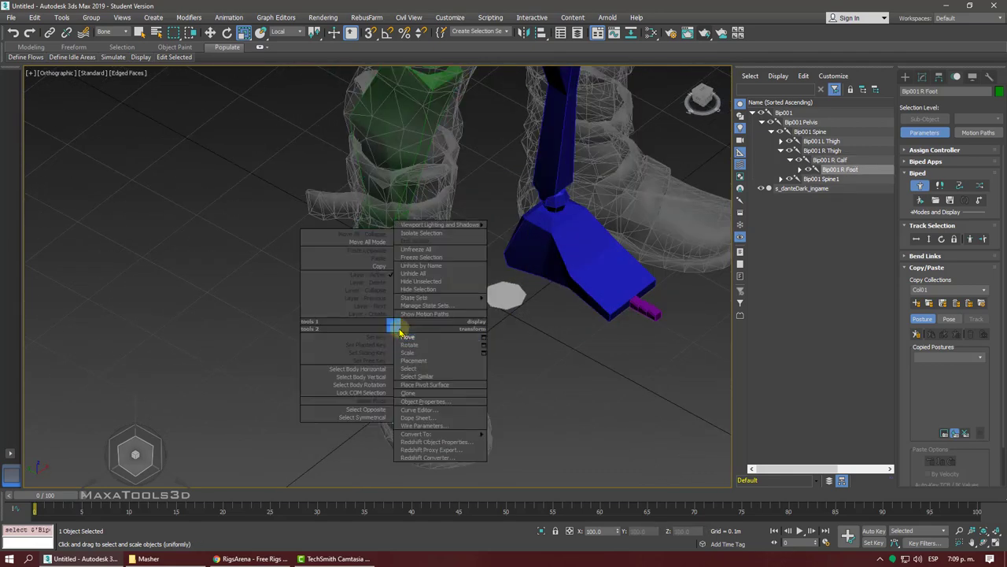
pyautogui.click(416, 346)
pyautogui.moveTo(377, 338); pyautogui.dragTo(338, 303)
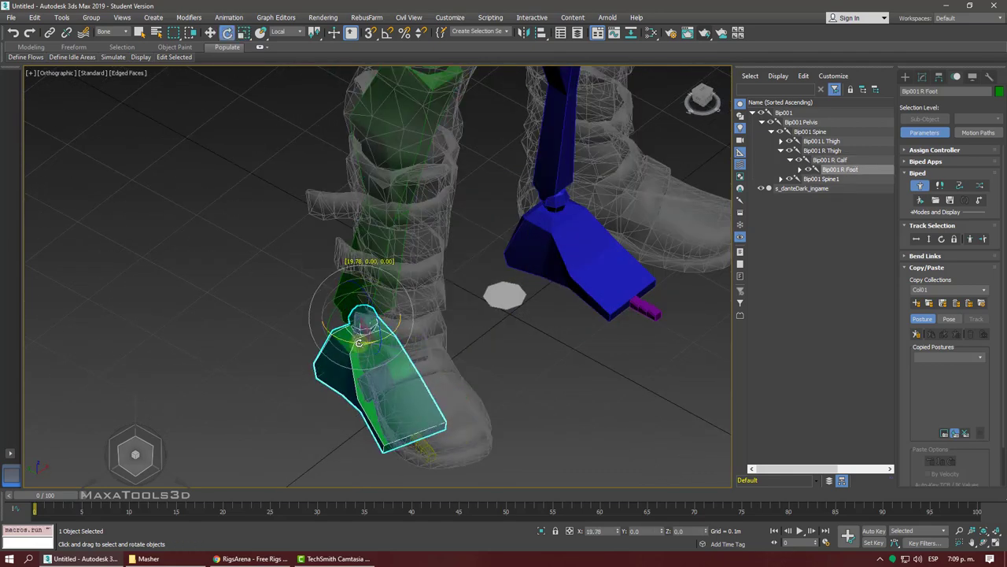
pyautogui.keyDown('alt'); pyautogui.moveTo(338, 303); pyautogui.dragTo(483, 329, button='middle'); pyautogui.keyUp('alt')
pyautogui.scroll(2, 482, 329)
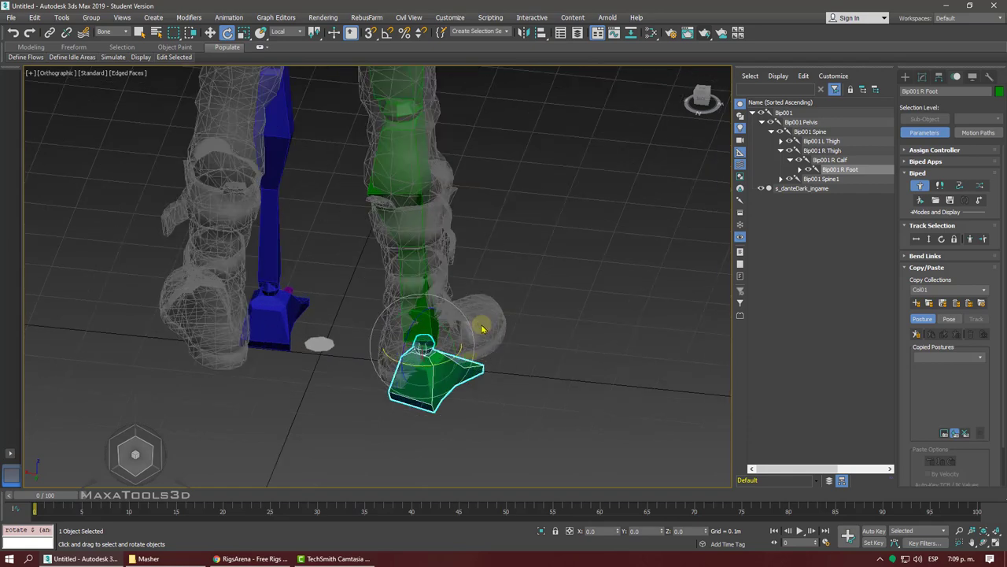
pyautogui.hotkey('ctrl', 'z')
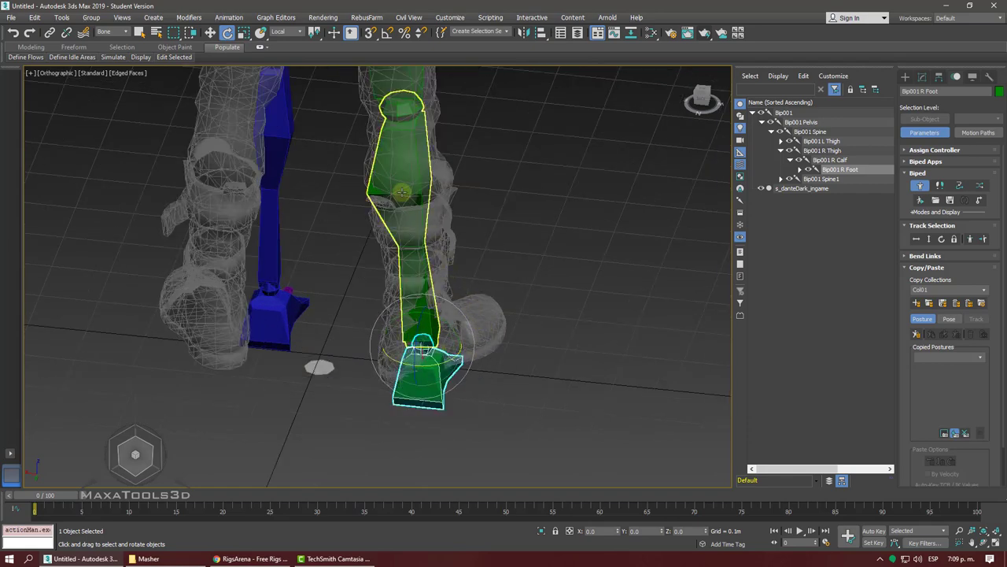
# - Rotate the right calf to about 0.74 so it follows the shin
pyautogui.click(405, 179)
pyautogui.moveTo(420, 116); pyautogui.dragTo(411, 118)
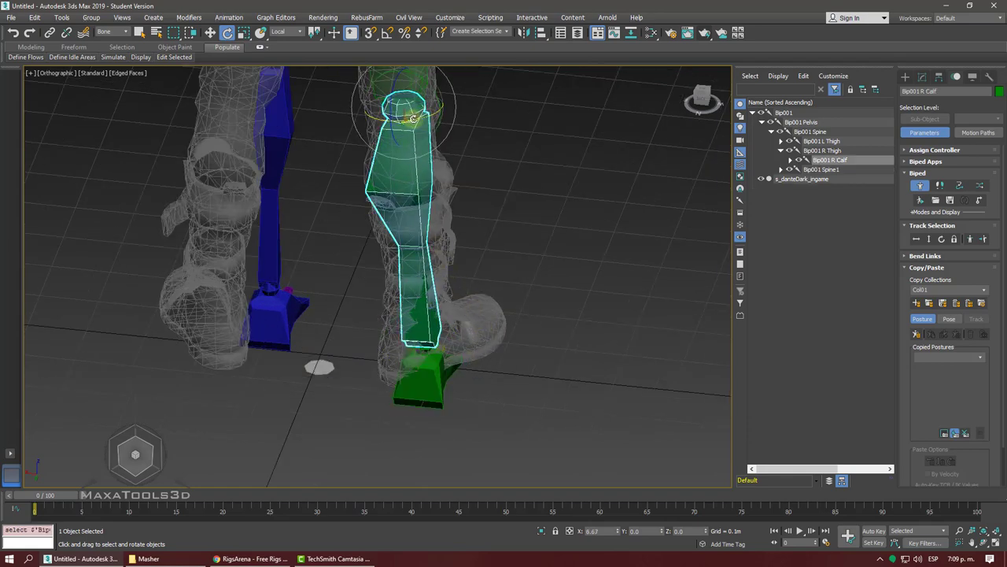
pyautogui.moveTo(411, 118); pyautogui.dragTo(421, 214, button='middle')
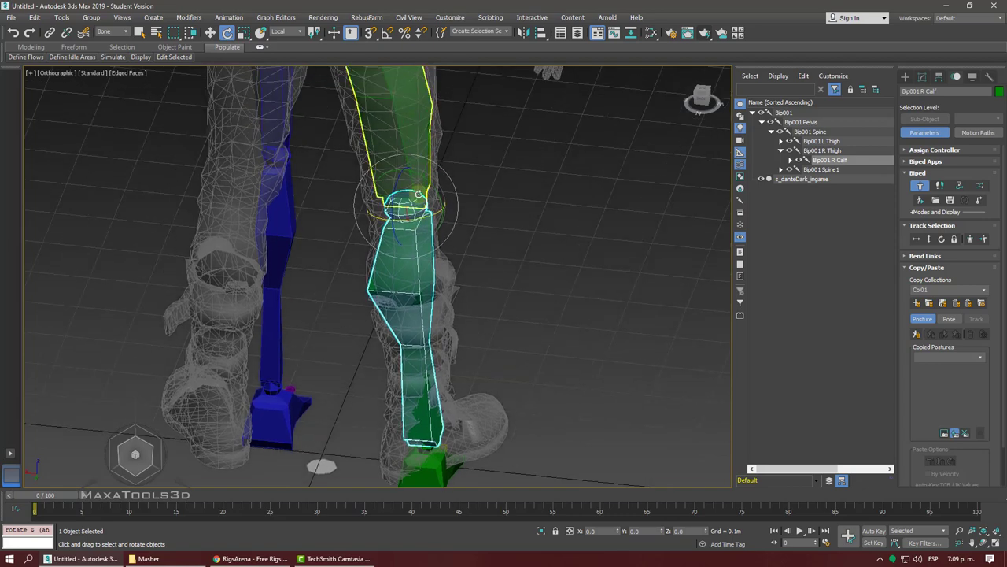
pyautogui.moveTo(421, 214); pyautogui.dragTo(421, 215)
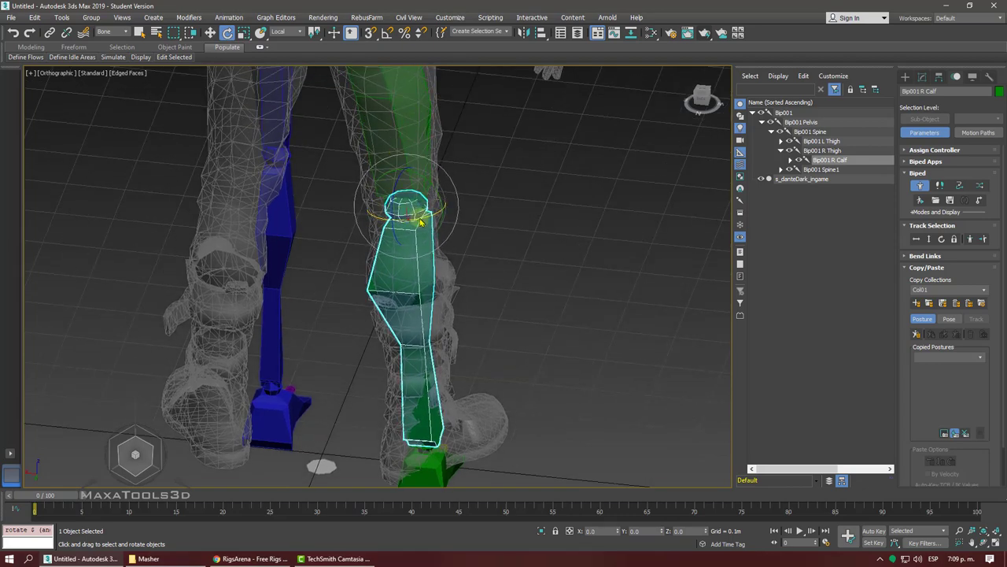
pyautogui.moveTo(421, 223); pyautogui.dragTo(425, 156, button='middle')
# - Rotate the right foot about 6.58 degrees to seat it in the boot
pyautogui.click(442, 407)
pyautogui.moveTo(440, 392); pyautogui.dragTo(391, 373)
pyautogui.rightClick(459, 332)
pyautogui.click(477, 335)
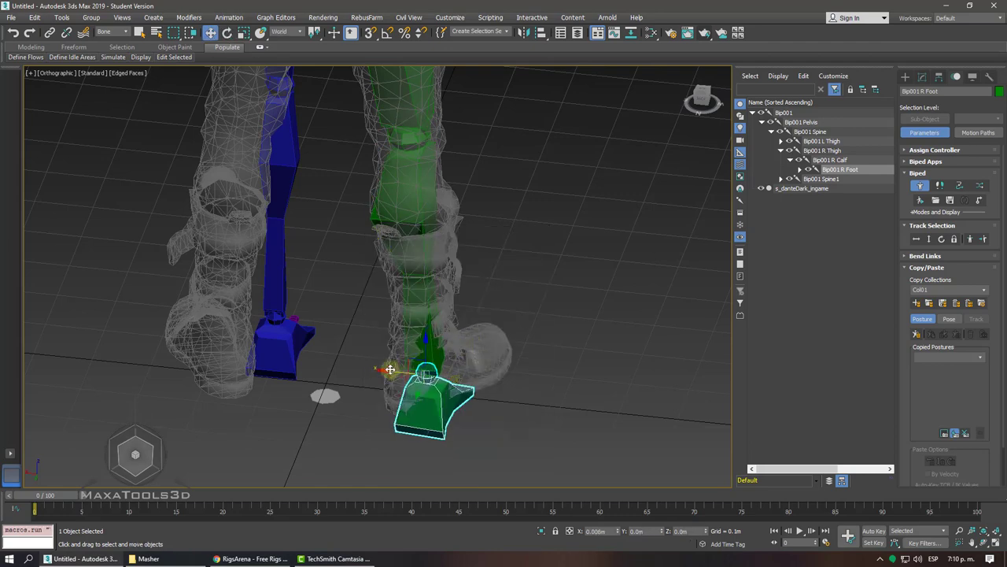
pyautogui.keyDown('alt'); pyautogui.moveTo(391, 373); pyautogui.dragTo(434, 359, button='middle'); pyautogui.keyUp('alt')
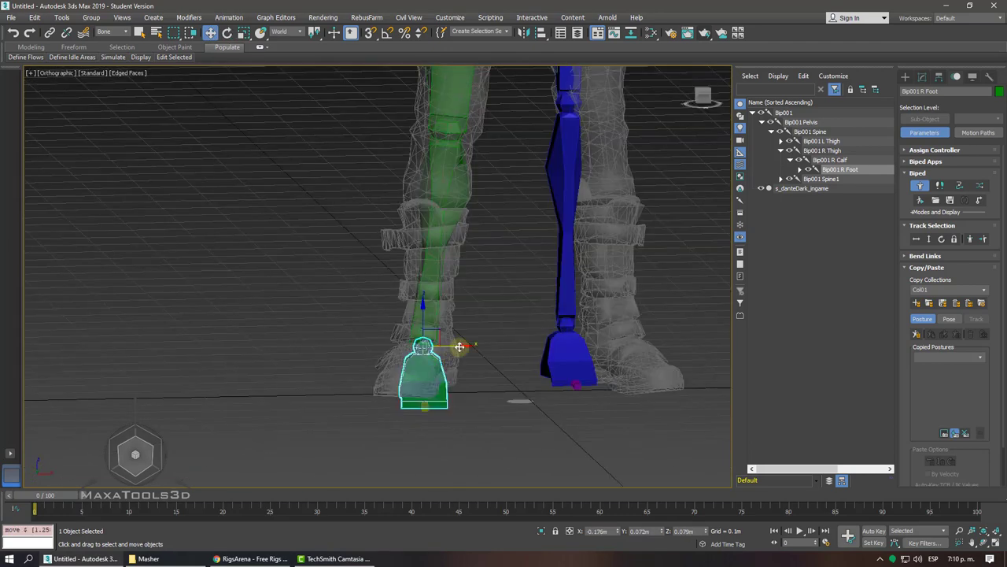
pyautogui.rightClick(458, 346)
pyautogui.click(476, 358)
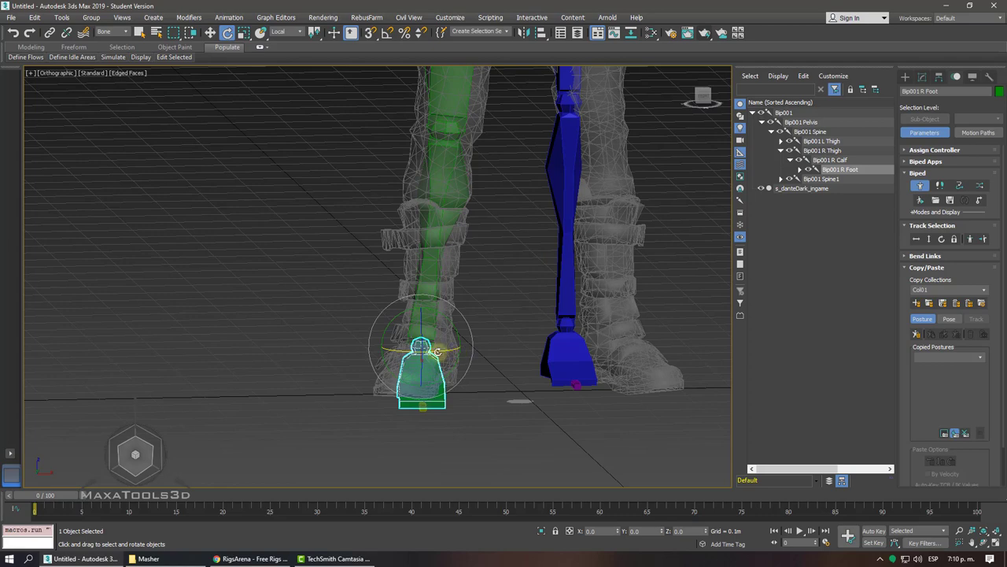
pyautogui.click(450, 94)
# - Rotate the right thigh bone to follow the leg
pyautogui.moveTo(464, 75)
pyautogui.mouseDown(button='middle')
pyautogui.moveTo(473, 138)
pyautogui.moveTo(498, 140)
pyautogui.mouseUp(button='middle')
pyautogui.rightClick(478, 150)
pyautogui.click(504, 163)
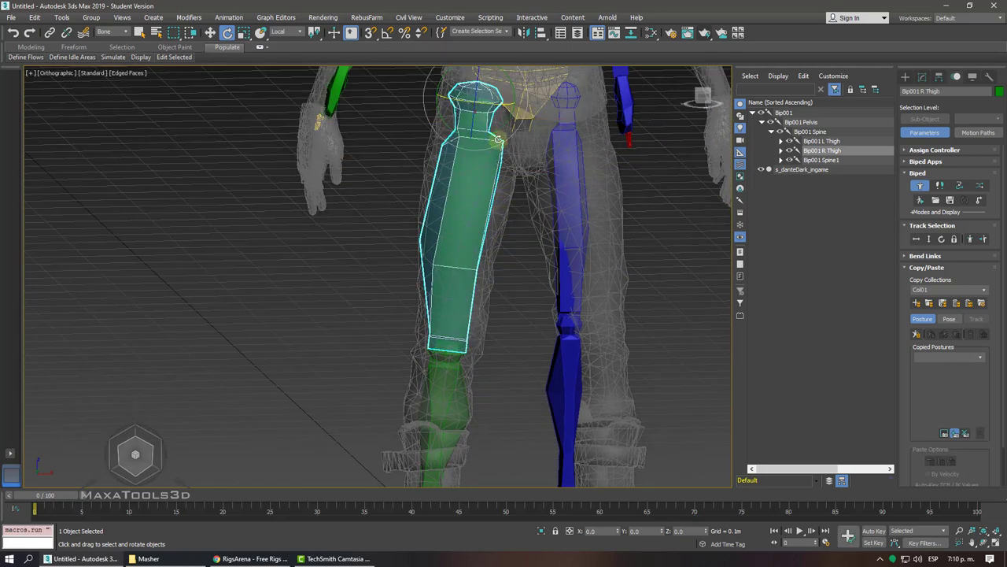
pyautogui.moveTo(496, 102); pyautogui.dragTo(488, 103)
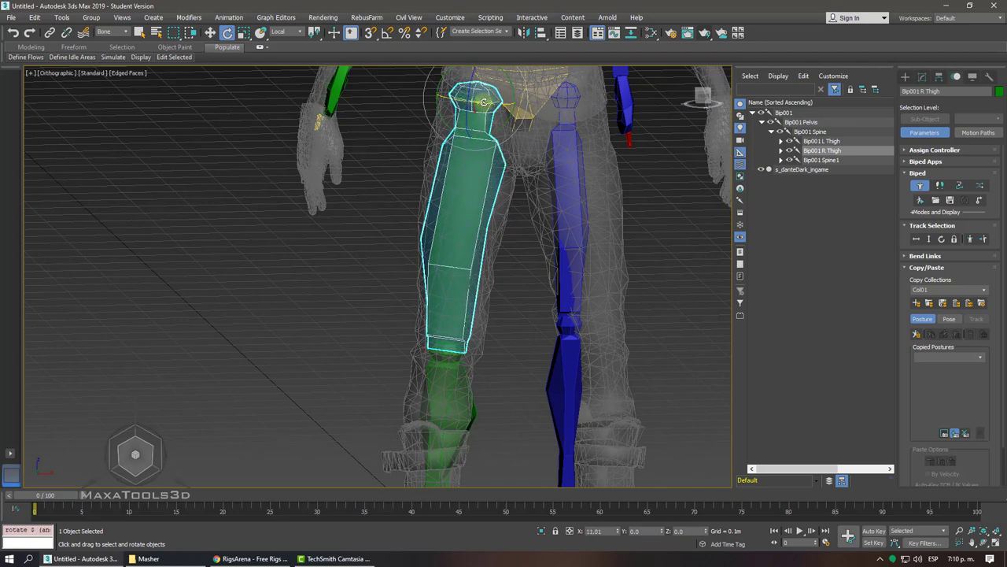
pyautogui.scroll(-2, 491, 102)
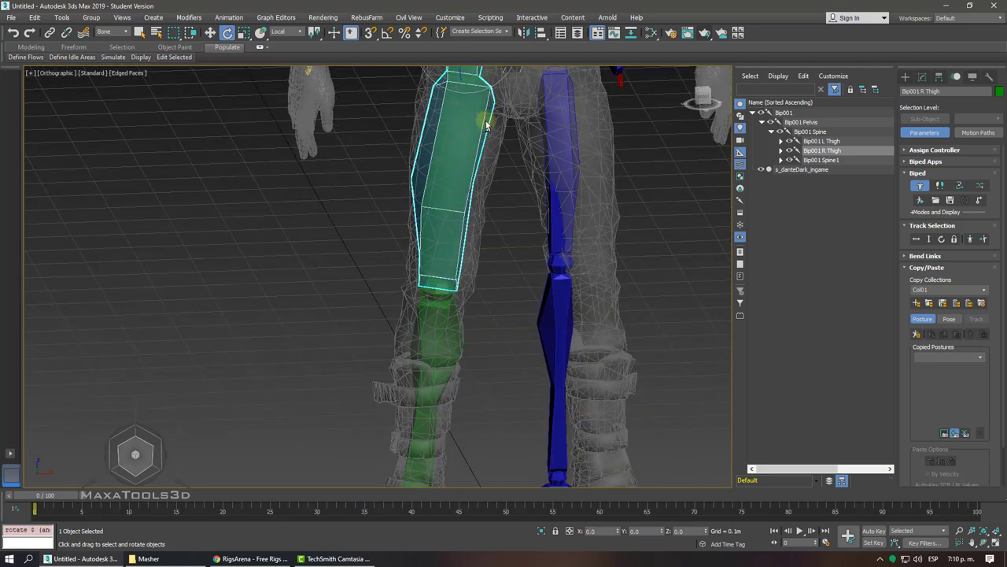
pyautogui.keyDown('alt'); pyautogui.moveTo(484, 124); pyautogui.dragTo(464, 229, button='middle'); pyautogui.keyUp('alt')
# - Shift the right foot bone slightly sideways into the boot
pyautogui.click(459, 245)
pyautogui.rightClick(457, 345)
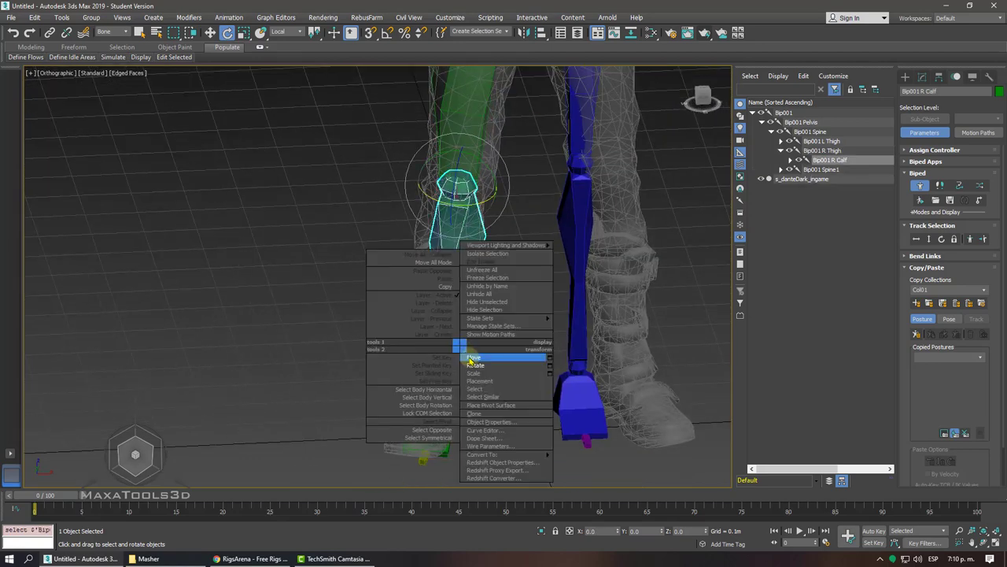
pyautogui.click(503, 357)
pyautogui.click(445, 442)
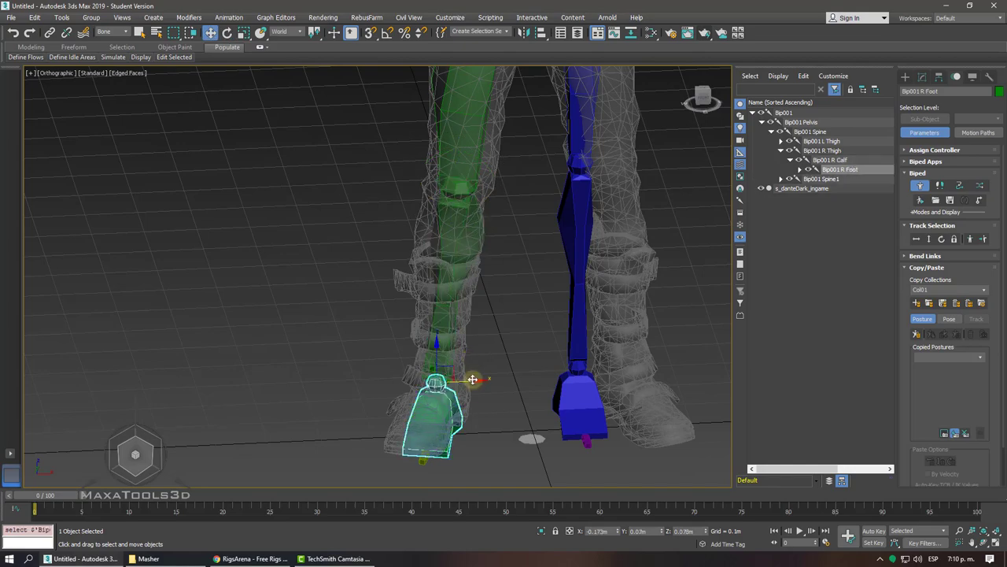
pyautogui.moveTo(472, 379); pyautogui.dragTo(464, 374)
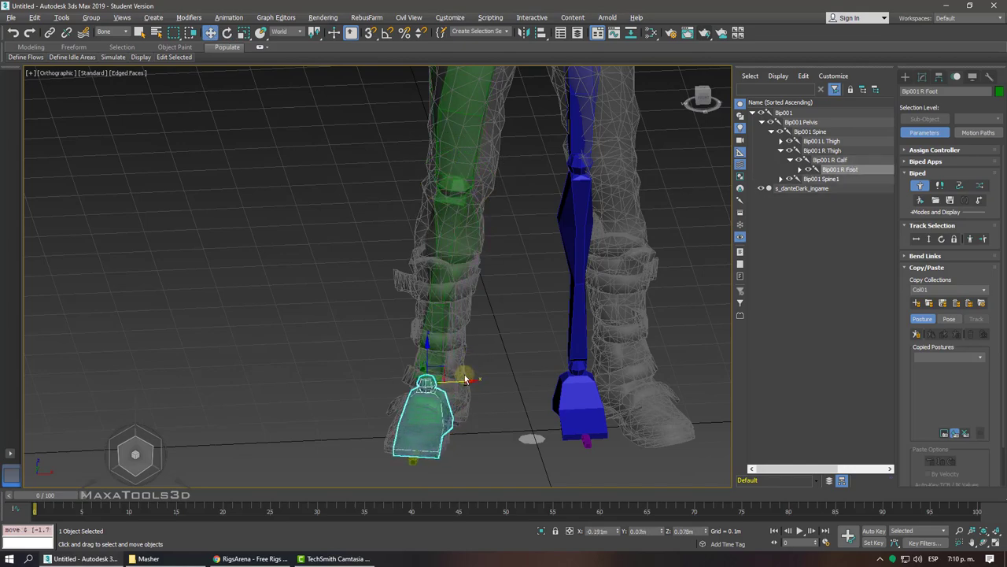
pyautogui.keyDown('alt'); pyautogui.moveTo(464, 379); pyautogui.dragTo(390, 302, button='middle'); pyautogui.keyUp('alt')
pyautogui.scroll(3, 459, 370)
# - Scale the right calf bone slightly thinner
pyautogui.click(397, 311)
pyautogui.press('z')
pyautogui.click(244, 32)
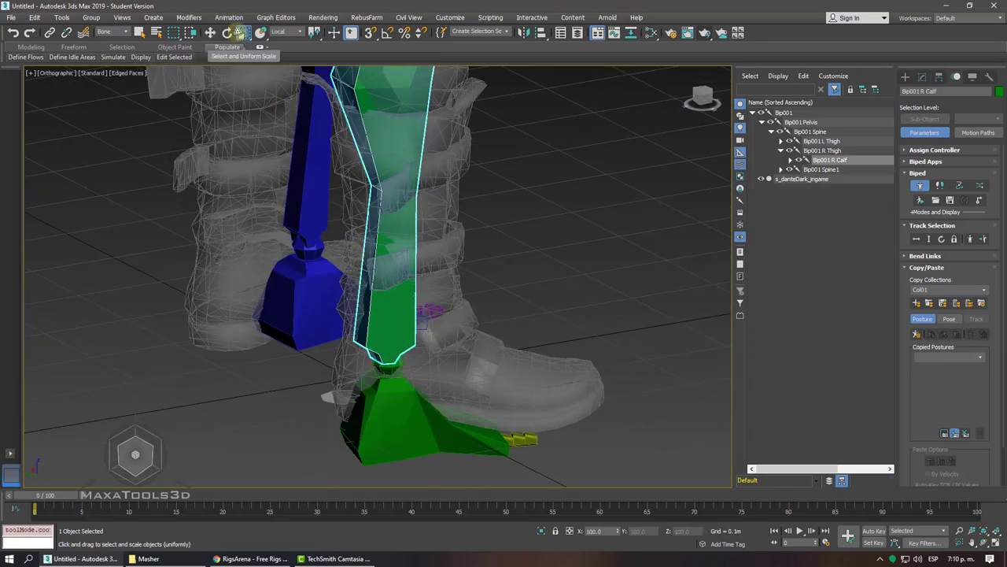
pyautogui.press('z')
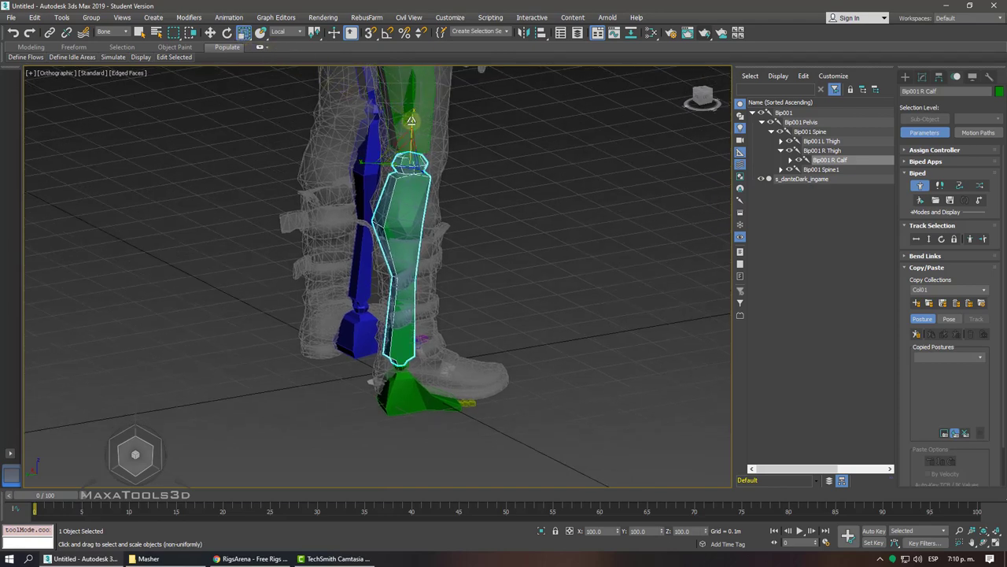
pyautogui.moveTo(412, 120); pyautogui.dragTo(409, 122)
pyautogui.keyDown('alt'); pyautogui.moveTo(410, 126); pyautogui.dragTo(384, 117, button='middle'); pyautogui.keyUp('alt')
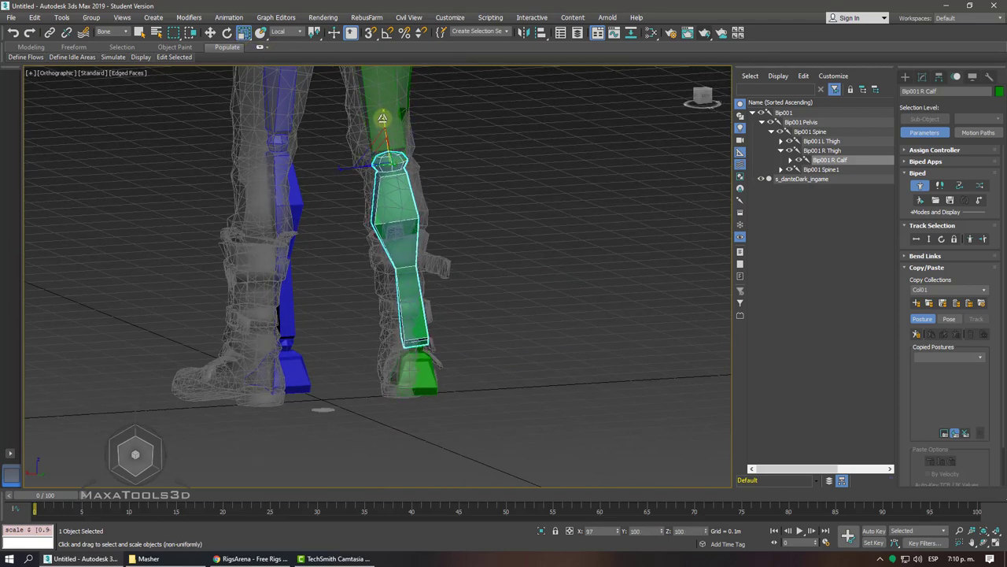
# - Rotate the right foot about 4 degrees and nudge it to sit in the boot
pyautogui.rightClick(508, 219)
pyautogui.click(522, 230)
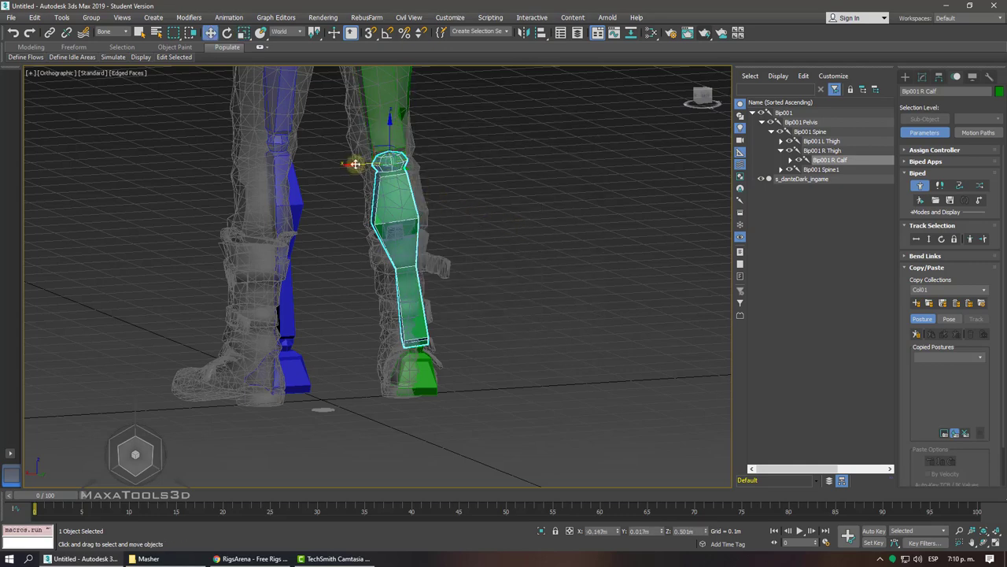
pyautogui.moveTo(354, 163)
pyautogui.keyDown('alt'); pyautogui.mouseDown(button='middle')
pyautogui.moveTo(362, 354)
pyautogui.moveTo(421, 340)
pyautogui.mouseUp(button='middle'); pyautogui.keyUp('alt')
pyautogui.click(362, 358)
pyautogui.rightClick(421, 340)
pyautogui.click(439, 359)
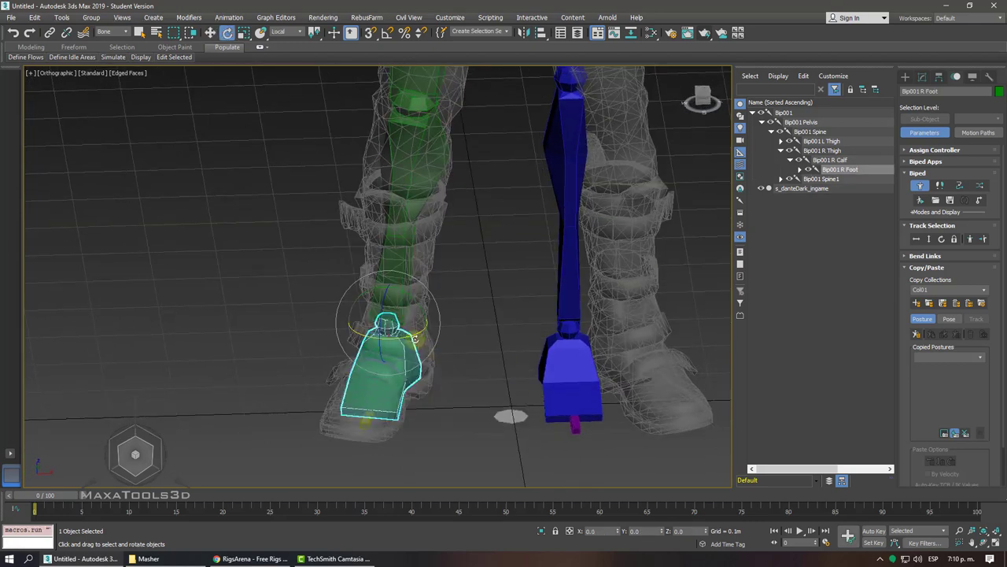
pyautogui.moveTo(415, 339); pyautogui.dragTo(413, 335)
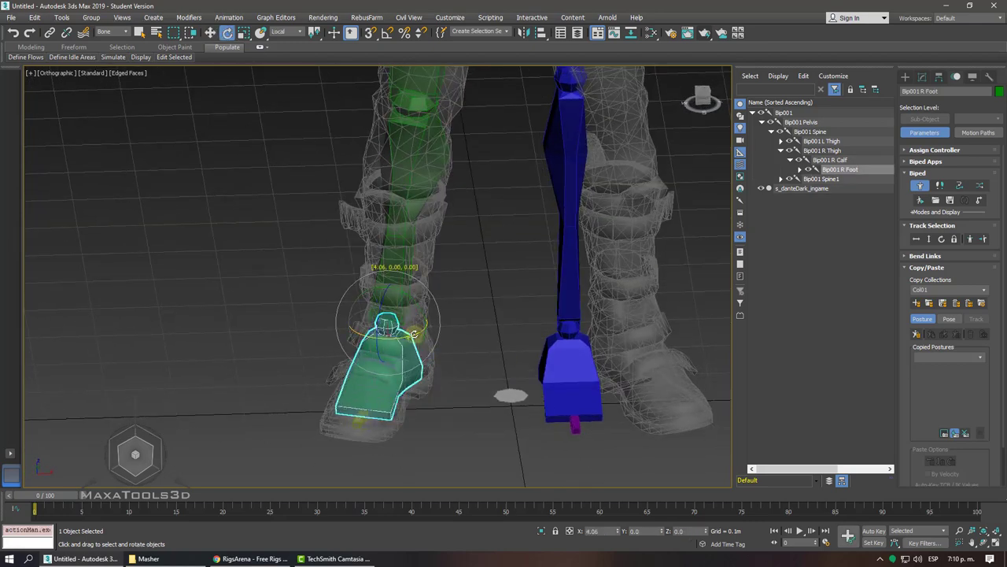
pyautogui.rightClick(412, 334)
pyautogui.click(431, 337)
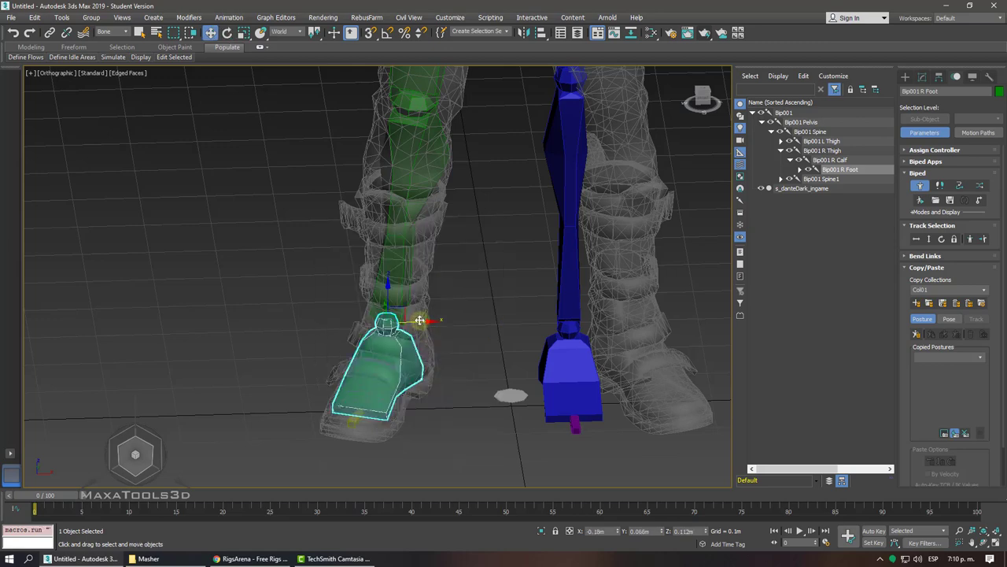
pyautogui.moveTo(420, 319); pyautogui.dragTo(424, 322)
# - Review the whole leg in Perspective view and collapse the Copy/Paste rollout
pyautogui.scroll(-3, 424, 322)
pyautogui.moveTo(461, 283)
pyautogui.keyDown('alt'); pyautogui.mouseDown(button='middle')
pyautogui.moveTo(503, 285)
pyautogui.moveTo(451, 268)
pyautogui.mouseUp(button='middle'); pyautogui.keyUp('alt')
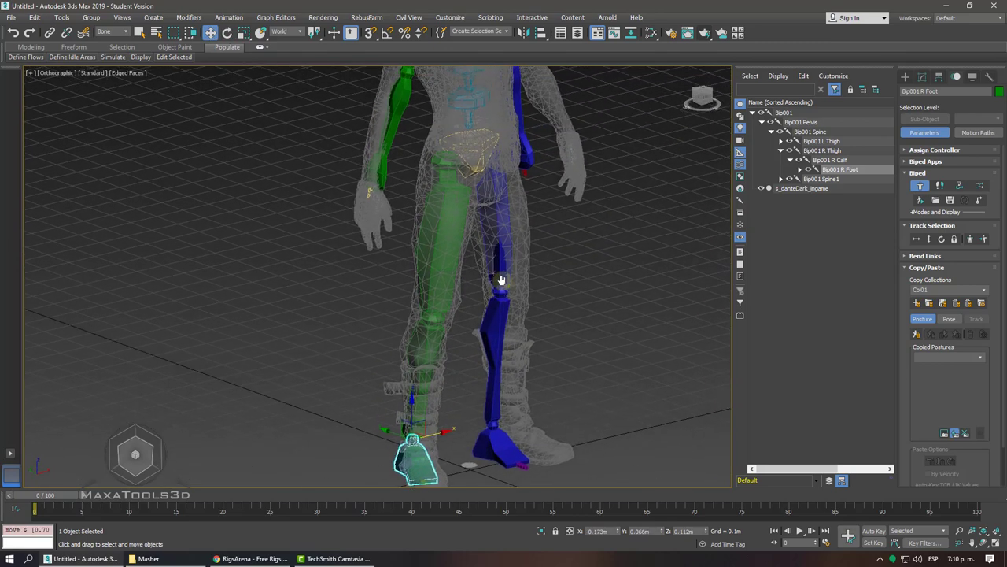
pyautogui.press('p')
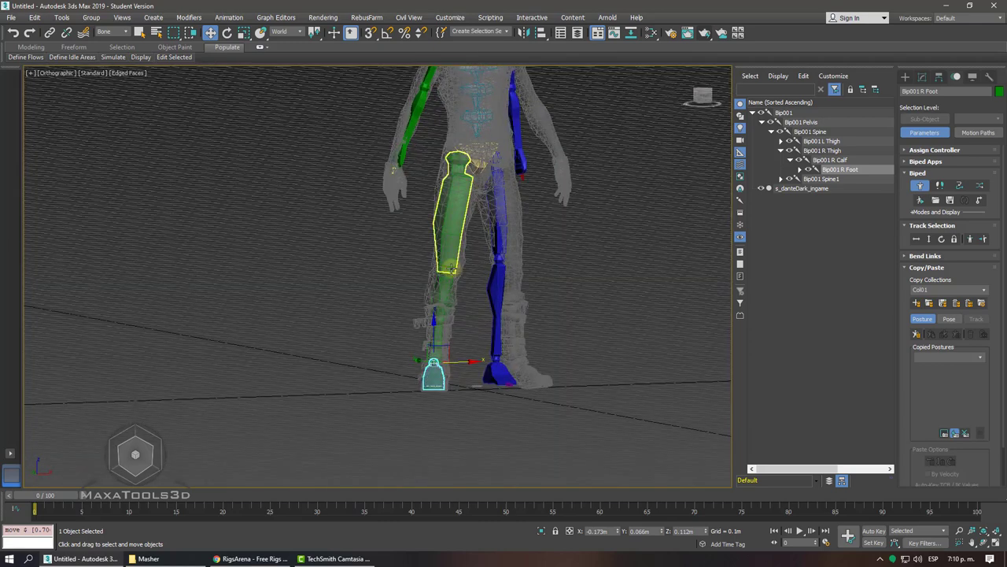
pyautogui.scroll(4, 451, 268)
pyautogui.scroll(-2, 451, 272)
pyautogui.scroll(-2, 451, 272)
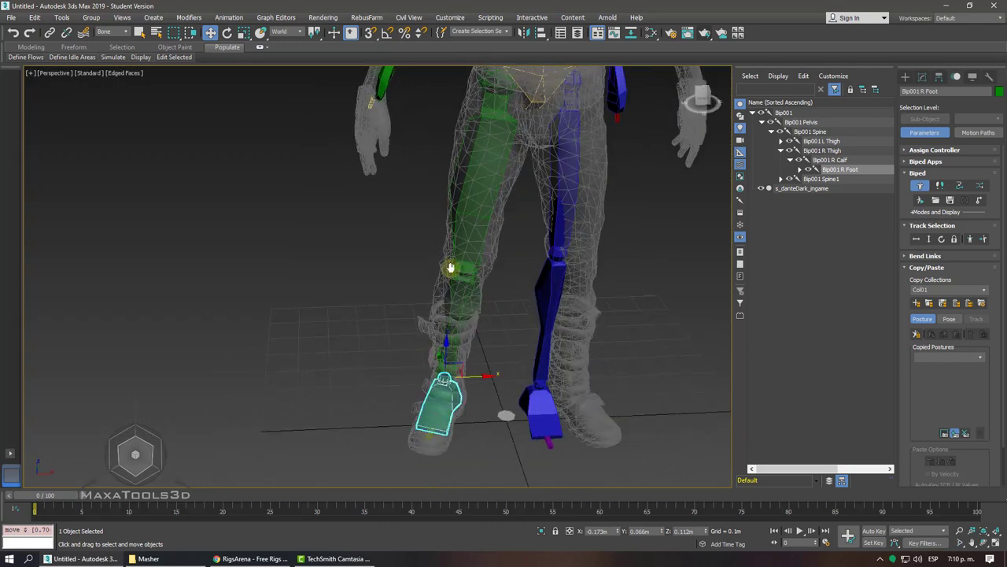
pyautogui.scroll(-1, 451, 272)
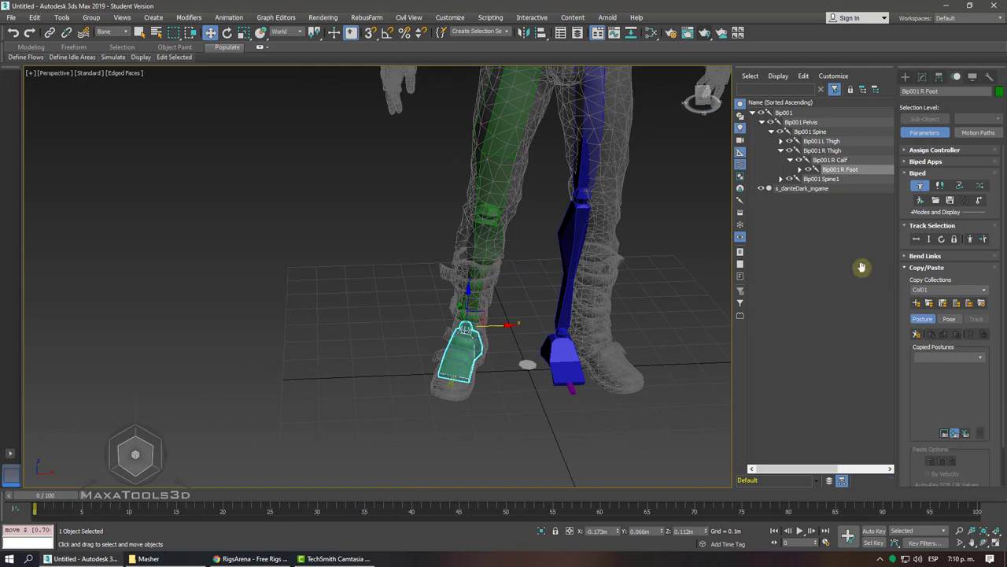
pyautogui.click(928, 268)
# - In the Structure rollout, test higher Neck Links counts and settle back on 1
pyautogui.click(918, 279)
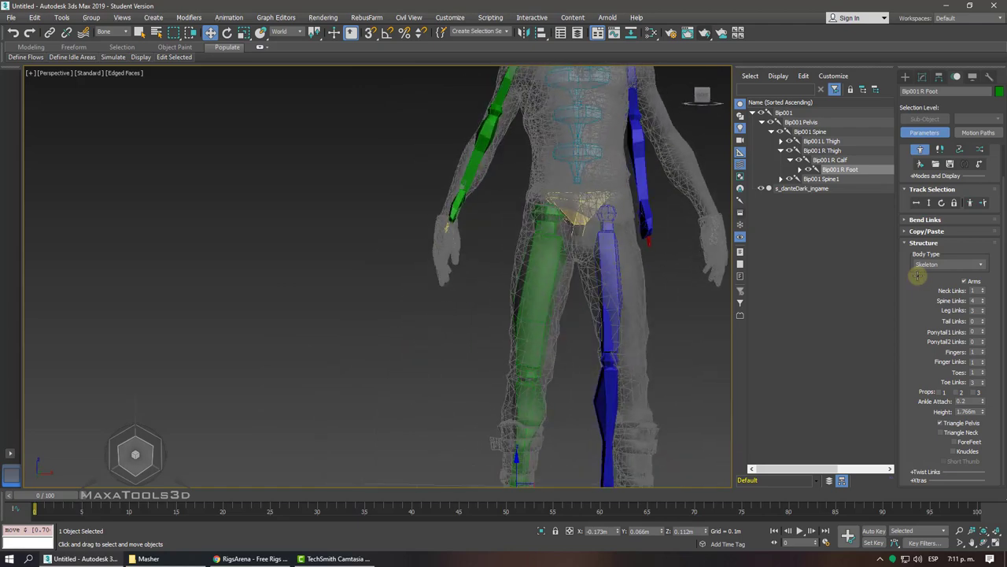
pyautogui.moveTo(504, 236); pyautogui.dragTo(504, 343, button='middle')
pyautogui.scroll(3, 504, 237)
pyautogui.scroll(3, 441, 196)
pyautogui.scroll(-5, 503, 236)
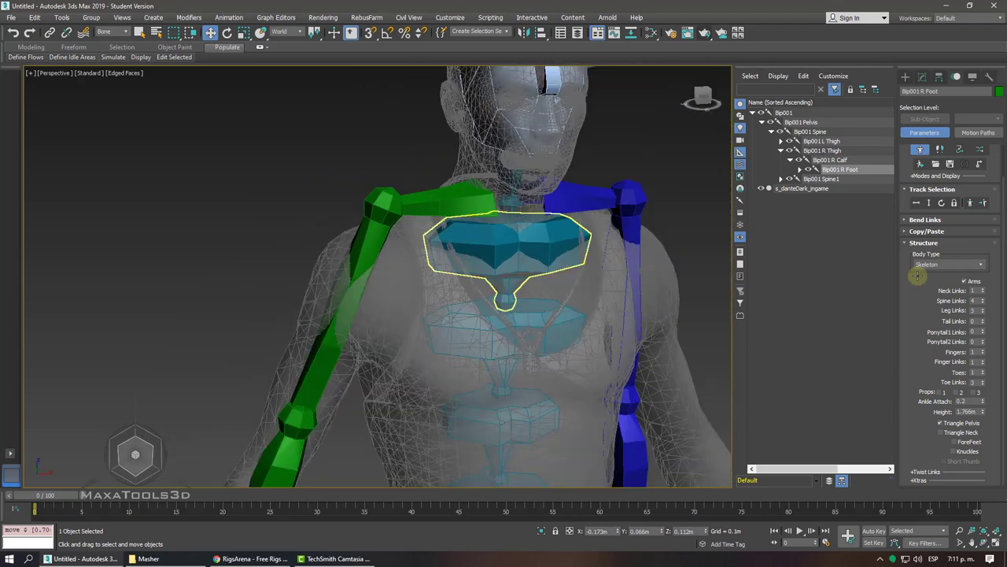
pyautogui.click(982, 290)
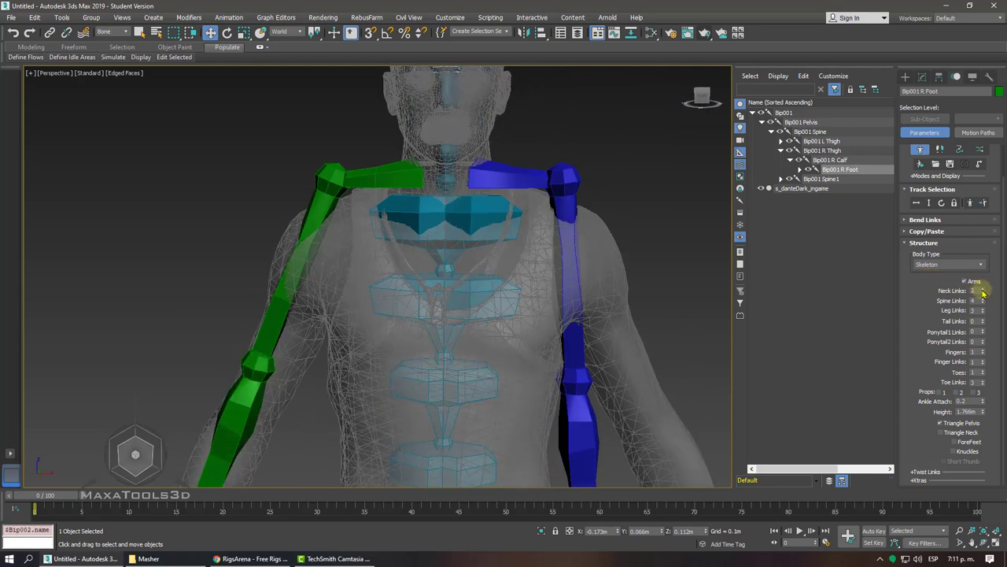
pyautogui.click(982, 290)
pyautogui.click(982, 291)
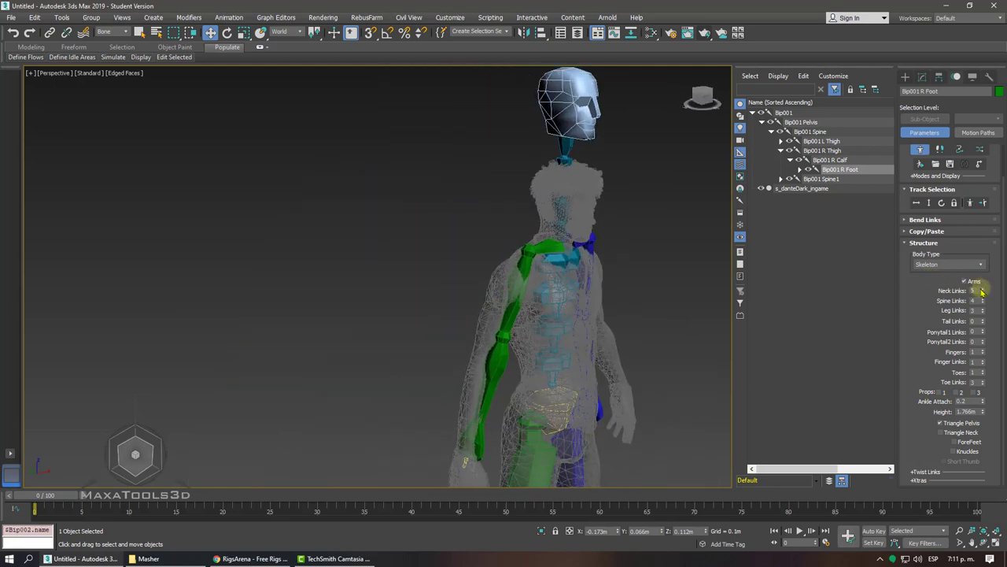
pyautogui.click(982, 290)
pyautogui.click(982, 292)
pyautogui.click(982, 292)
pyautogui.click(983, 292)
pyautogui.click(982, 292)
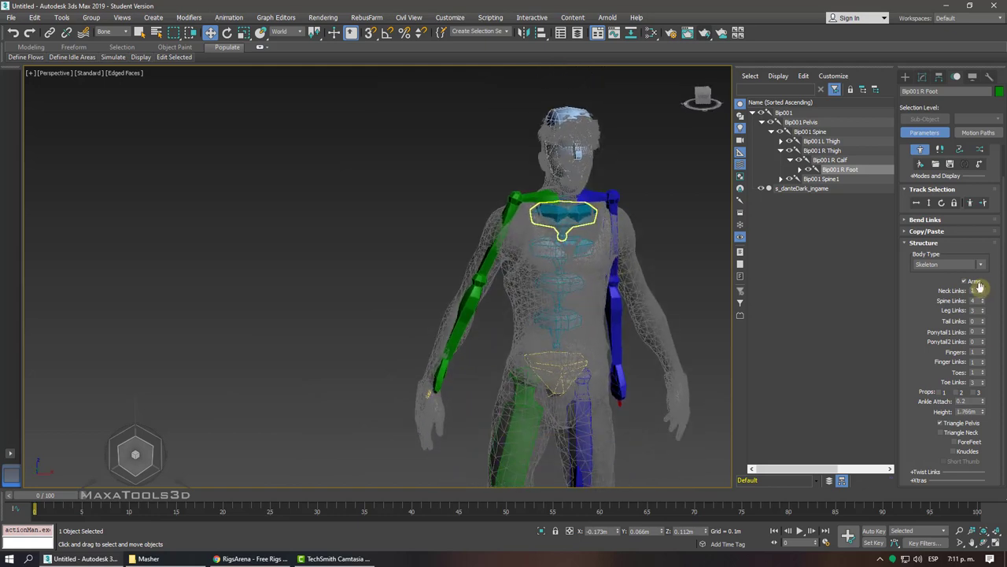
# - Try 5 spine links before settling on 3, and 4 leg links before returning to 3
pyautogui.click(982, 301)
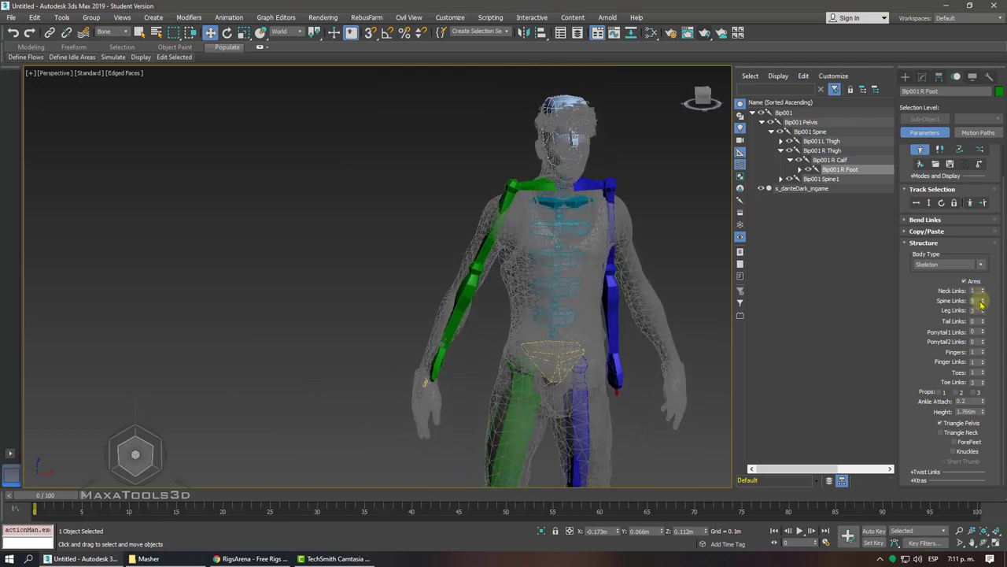
pyautogui.click(983, 305)
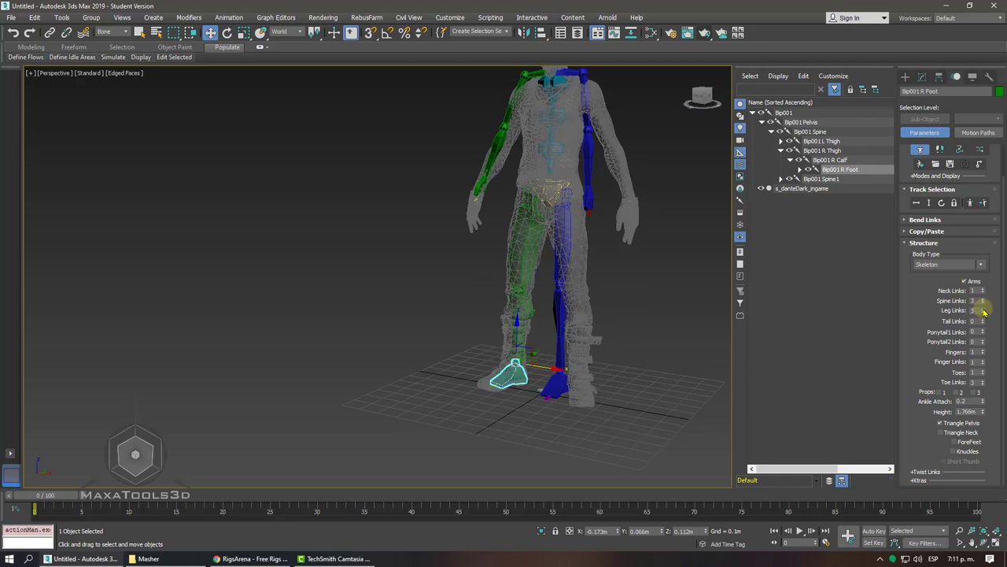
pyautogui.click(983, 308)
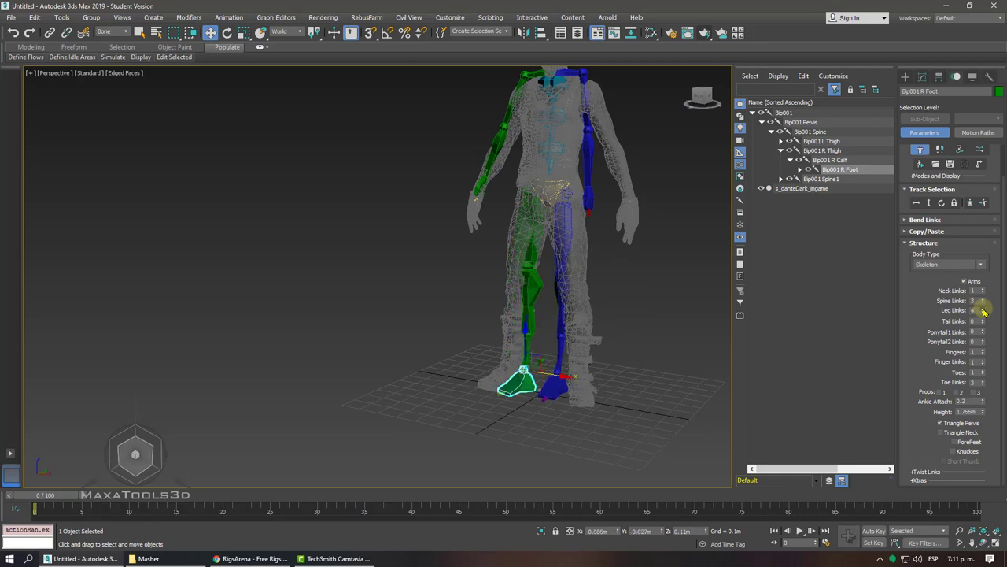
pyautogui.click(983, 311)
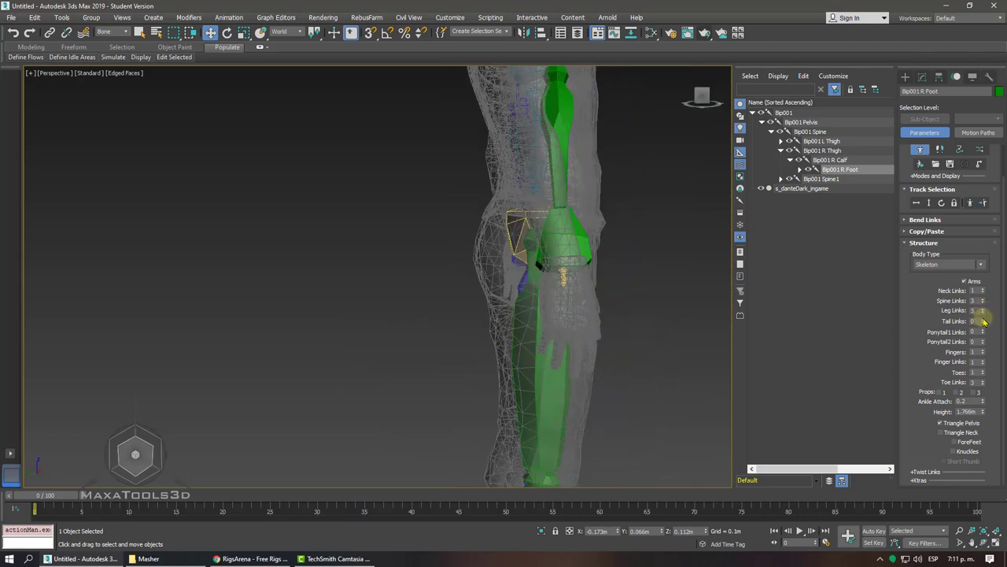
# - Raise Tail Links to 7 and select the tail's base bone
pyautogui.click(983, 319)
pyautogui.click(983, 319)
pyautogui.click(983, 319)
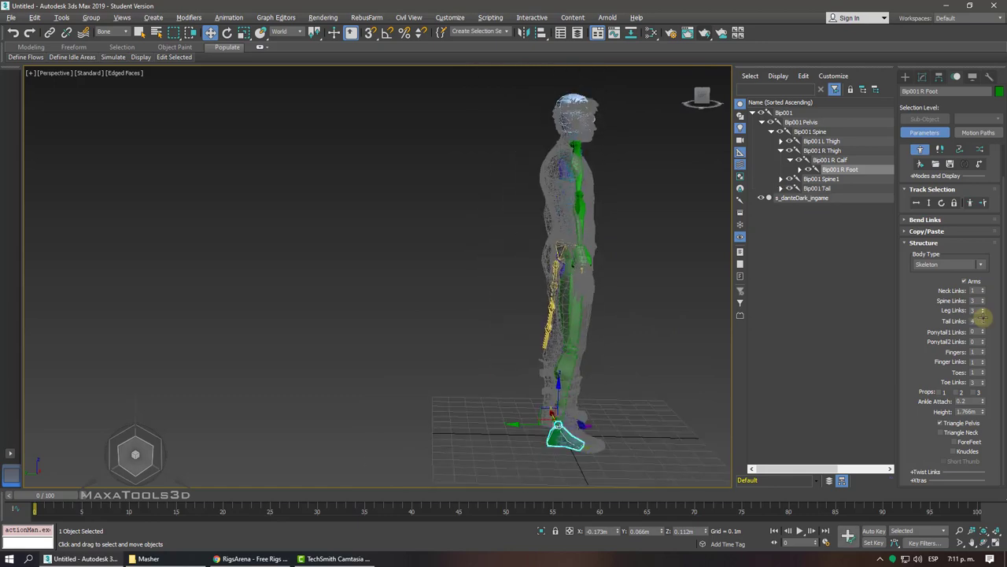
pyautogui.click(983, 319)
pyautogui.click(983, 319)
pyautogui.click(983, 319)
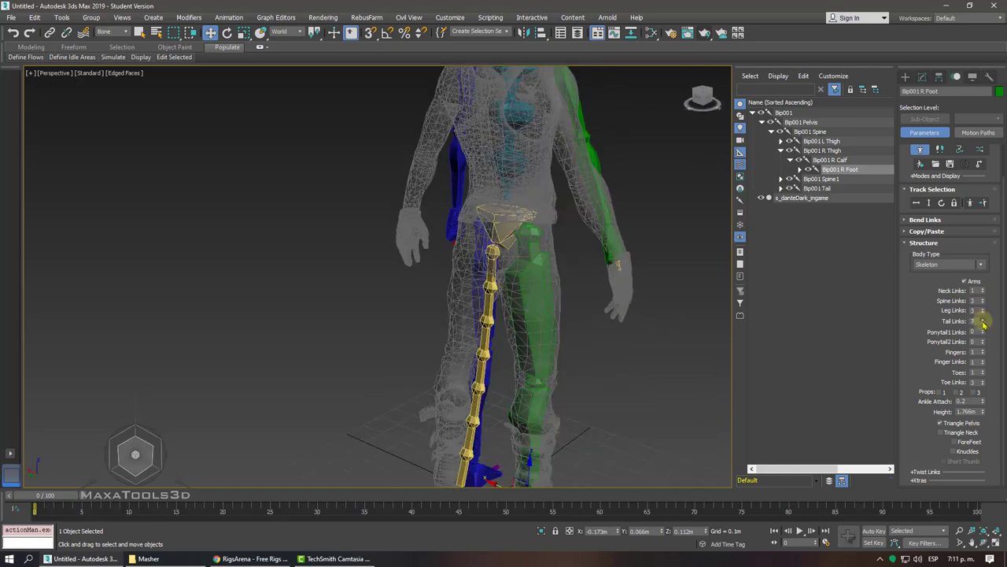
pyautogui.click(489, 287)
pyautogui.click(493, 268)
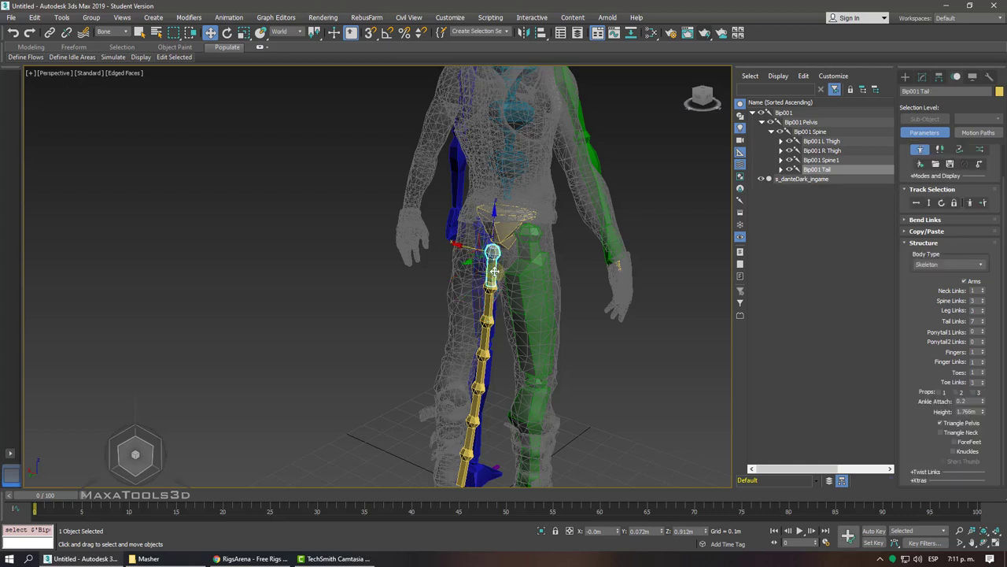
# - Test-bend the tail by rotating its base, undo it, and reset Tail Links to 0
pyautogui.click(921, 219)
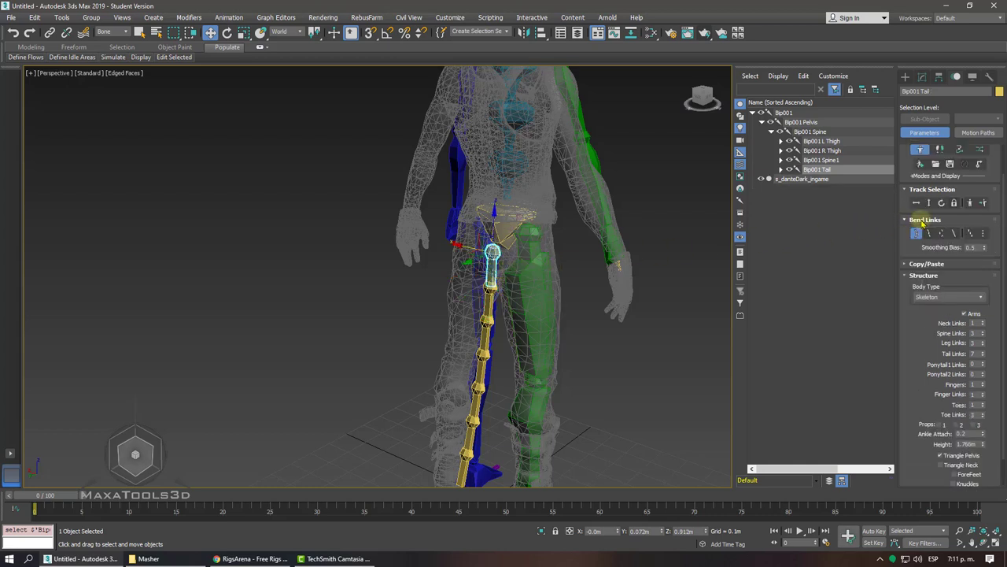
pyautogui.rightClick(496, 256)
pyautogui.click(507, 272)
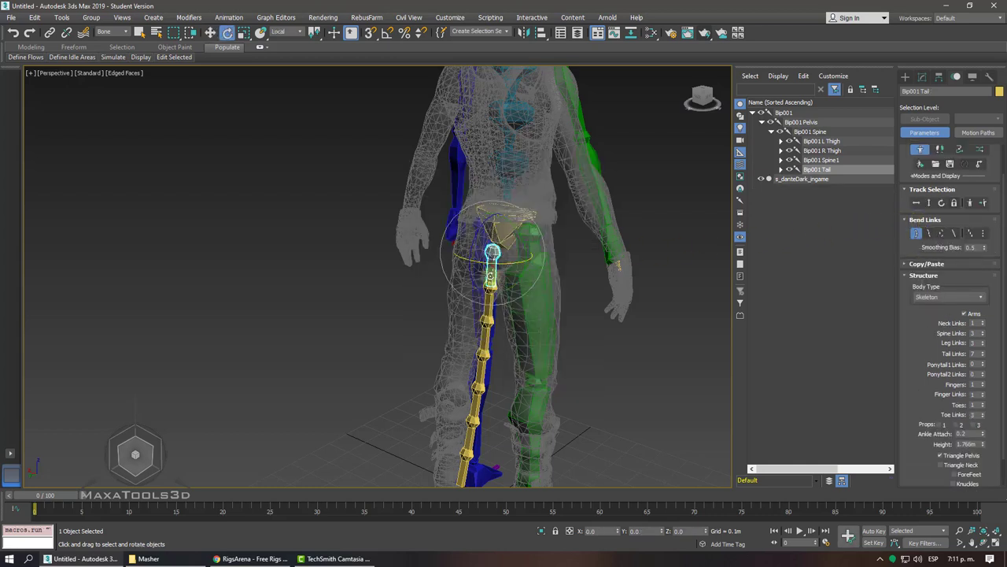
pyautogui.moveTo(492, 268); pyautogui.dragTo(479, 266)
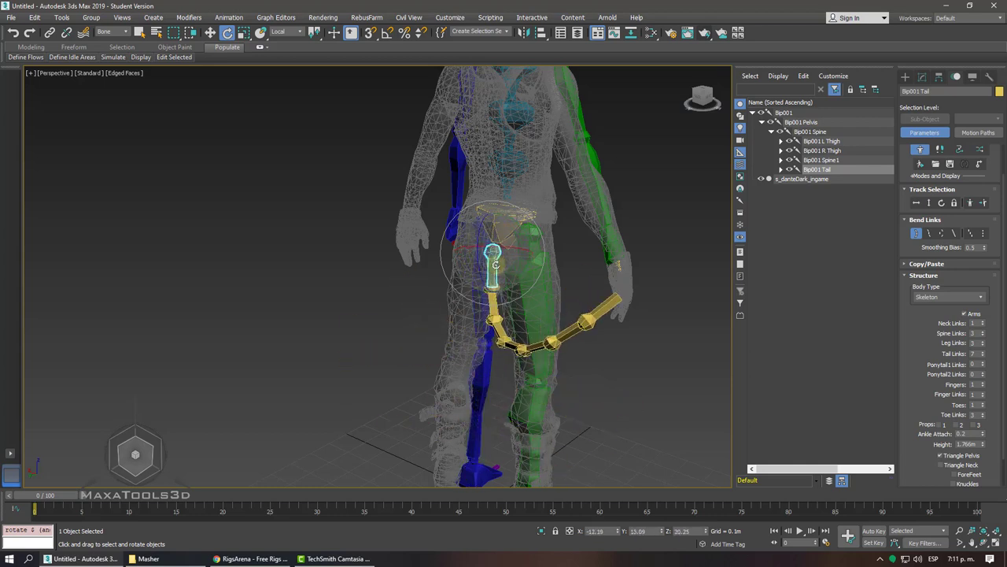
pyautogui.moveTo(480, 266); pyautogui.dragTo(493, 264)
pyautogui.hotkey('ctrl', 'z')
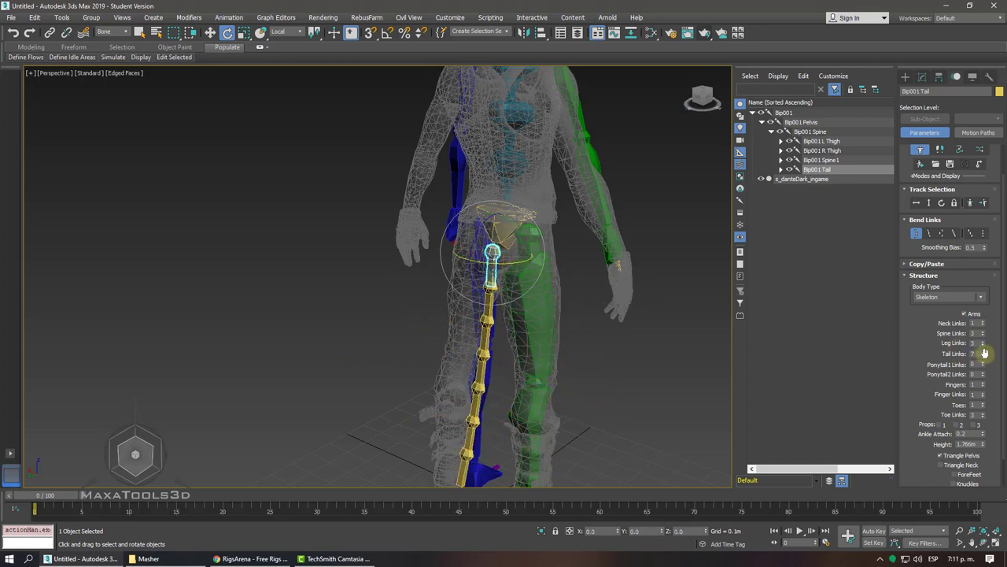
pyautogui.rightClick(985, 356)
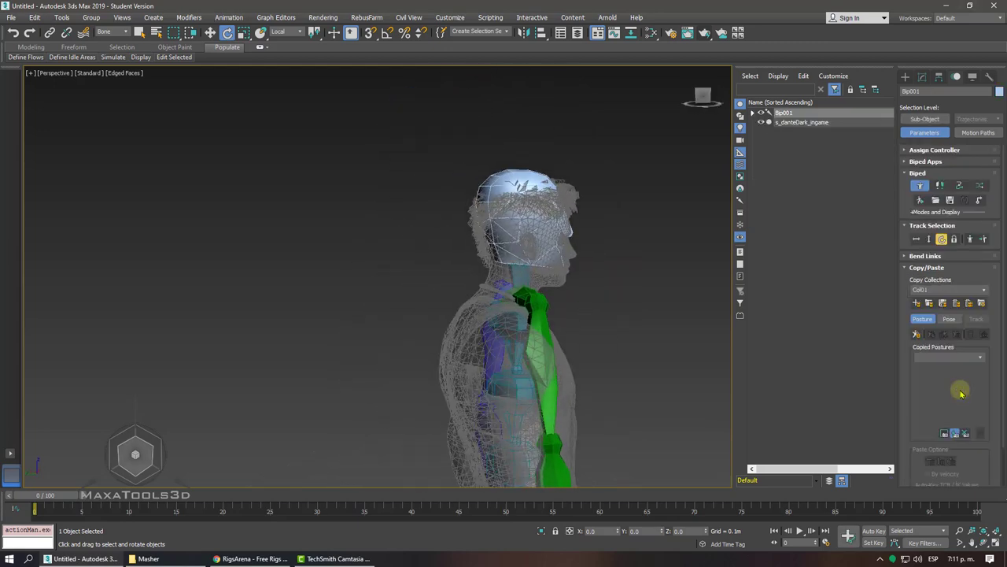
# - Collapse Copy/Paste, expand the Structure rollout and select Bip001 Ponytail1 behind the head
pyautogui.click(940, 271)
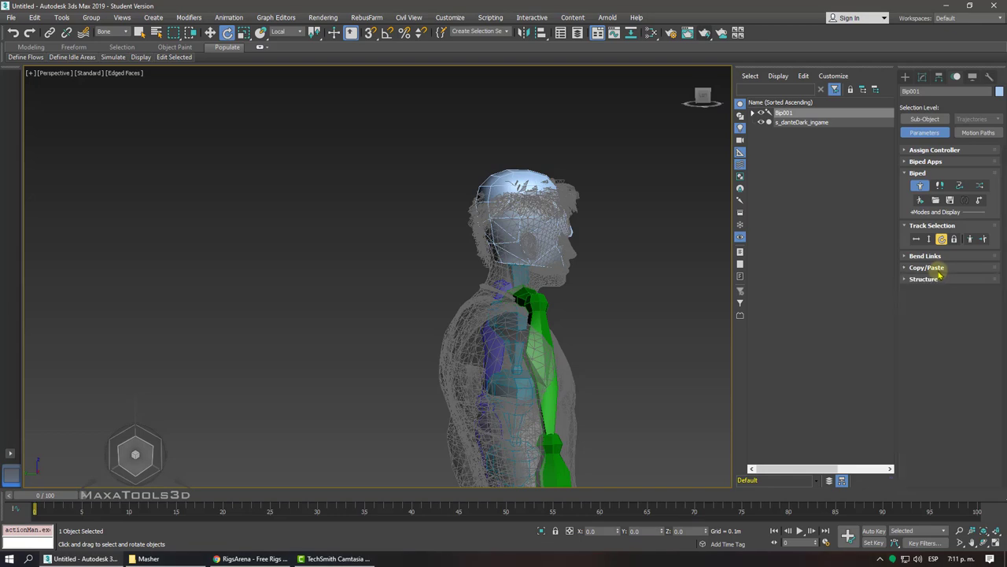
pyautogui.click(925, 280)
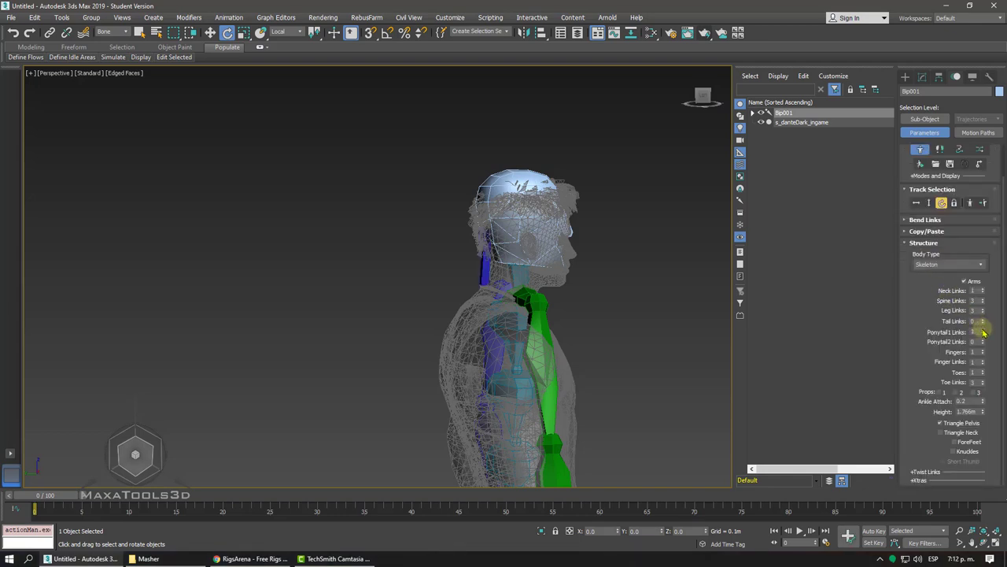
pyautogui.click(478, 254)
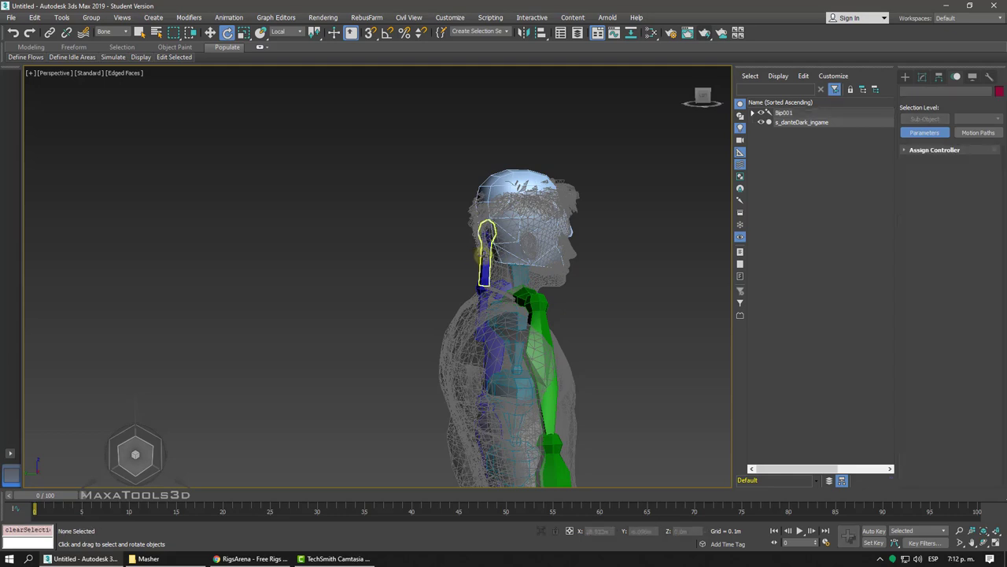
pyautogui.click(484, 250)
# - Move the ponytail bone back toward the head and rotate it to tilt upward
pyautogui.rightClick(490, 236)
pyautogui.click(516, 248)
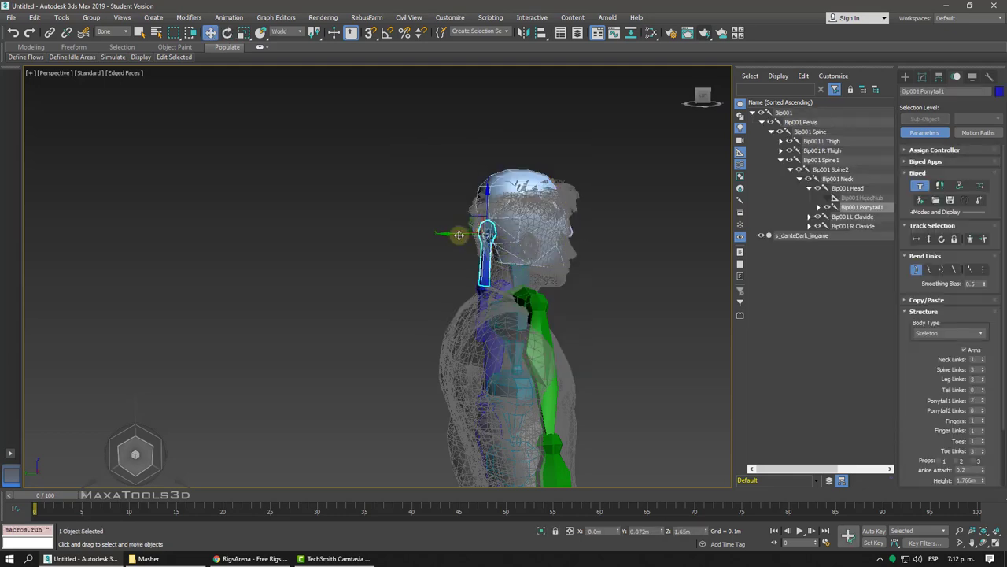
pyautogui.moveTo(461, 239); pyautogui.dragTo(425, 231)
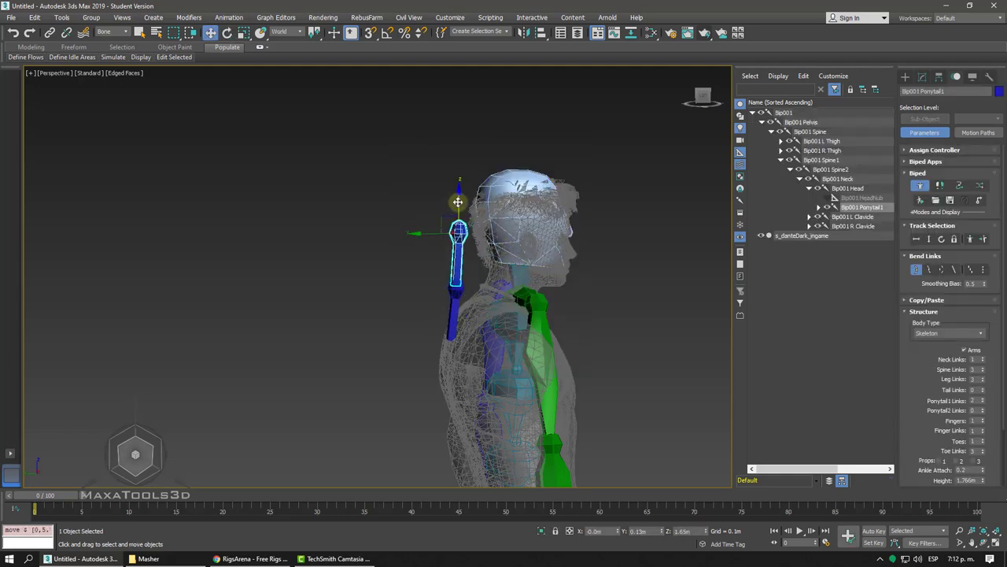
pyautogui.moveTo(457, 231)
pyautogui.mouseDown()
pyautogui.moveTo(478, 231)
pyautogui.moveTo(482, 198)
pyautogui.mouseUp()
pyautogui.rightClick(477, 230)
pyautogui.click(496, 238)
pyautogui.moveTo(504, 212)
pyautogui.keyDown('alt'); pyautogui.mouseDown(button='middle')
pyautogui.moveTo(550, 224)
pyautogui.moveTo(488, 236)
pyautogui.mouseUp(button='middle'); pyautogui.keyUp('alt')
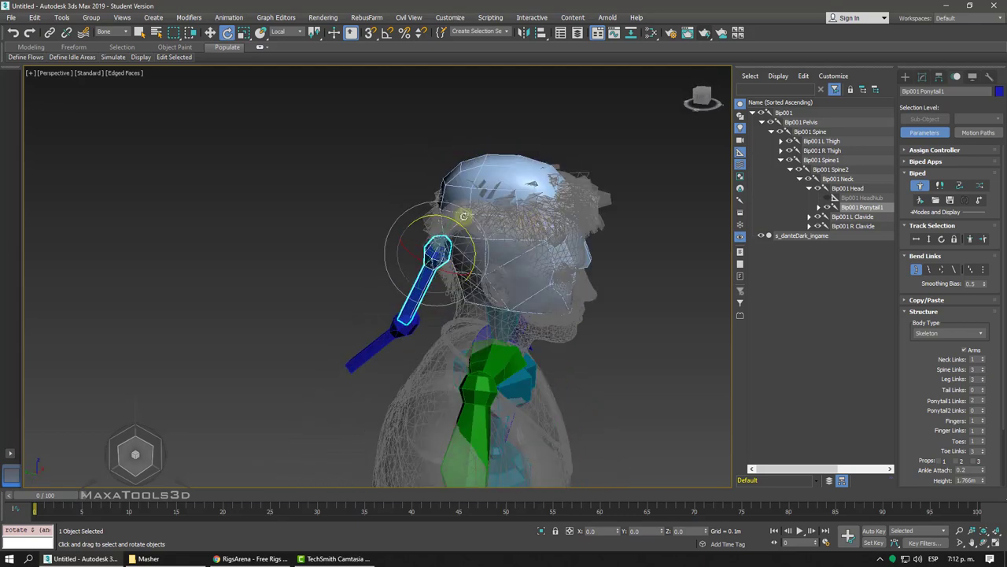
pyautogui.moveTo(476, 229)
pyautogui.mouseDown()
pyautogui.moveTo(496, 243)
pyautogui.moveTo(446, 204)
pyautogui.moveTo(479, 130)
pyautogui.moveTo(497, 130)
pyautogui.mouseUp()
# - Stand the ponytail bone upright on the head, undo the extra tilt, and try Ponytail1 Links 2 before returning it to 0
pyautogui.rightClick(446, 204)
pyautogui.click(463, 215)
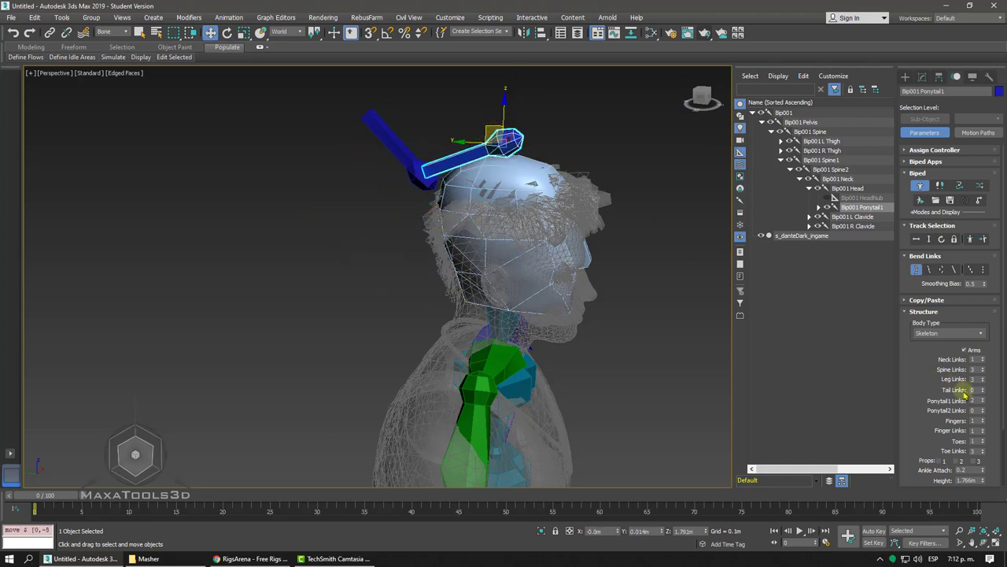
pyautogui.rightClick(513, 139)
pyautogui.click(524, 142)
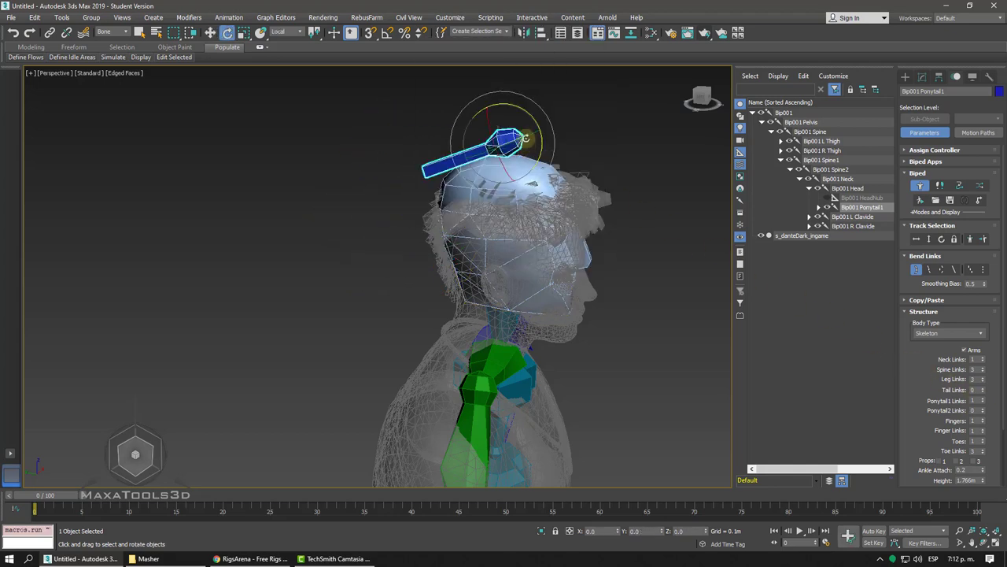
pyautogui.moveTo(525, 138); pyautogui.dragTo(560, 269)
pyautogui.moveTo(561, 269)
pyautogui.keyDown('alt'); pyautogui.mouseDown(button='middle')
pyautogui.moveTo(547, 256)
pyautogui.moveTo(458, 258)
pyautogui.mouseUp(button='middle'); pyautogui.keyUp('alt')
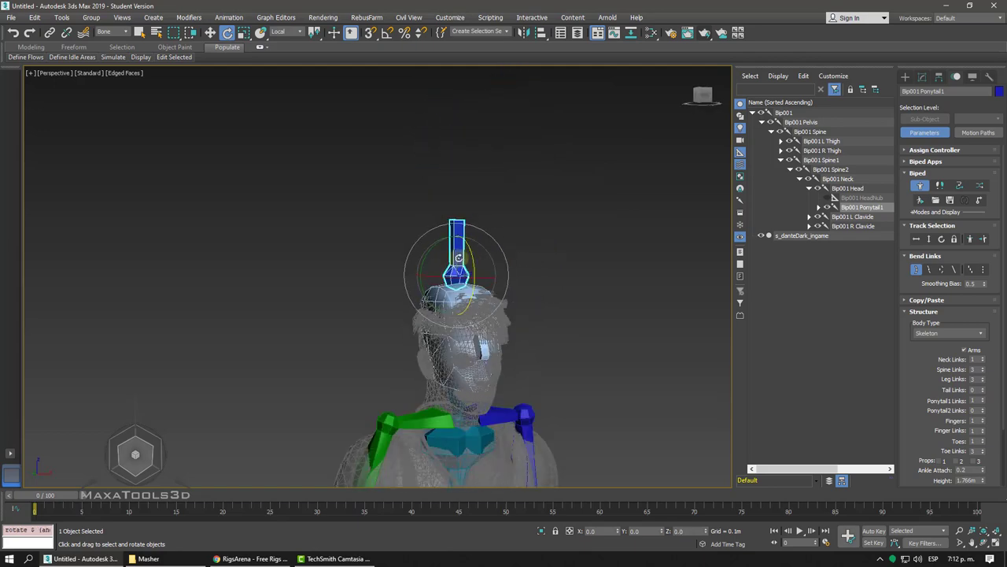
pyautogui.moveTo(458, 257); pyautogui.dragTo(426, 243)
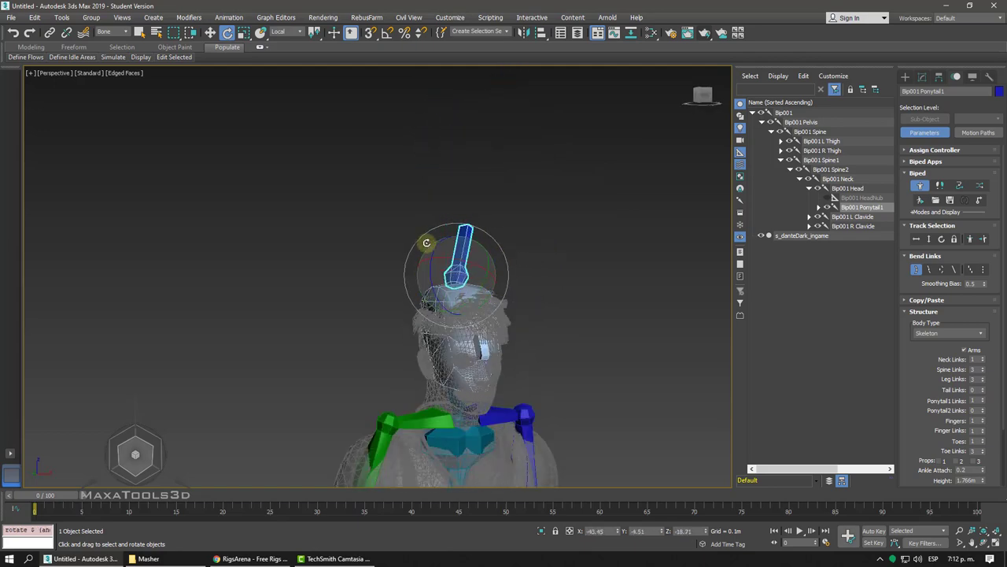
pyautogui.hotkey('ctrl', 'z')
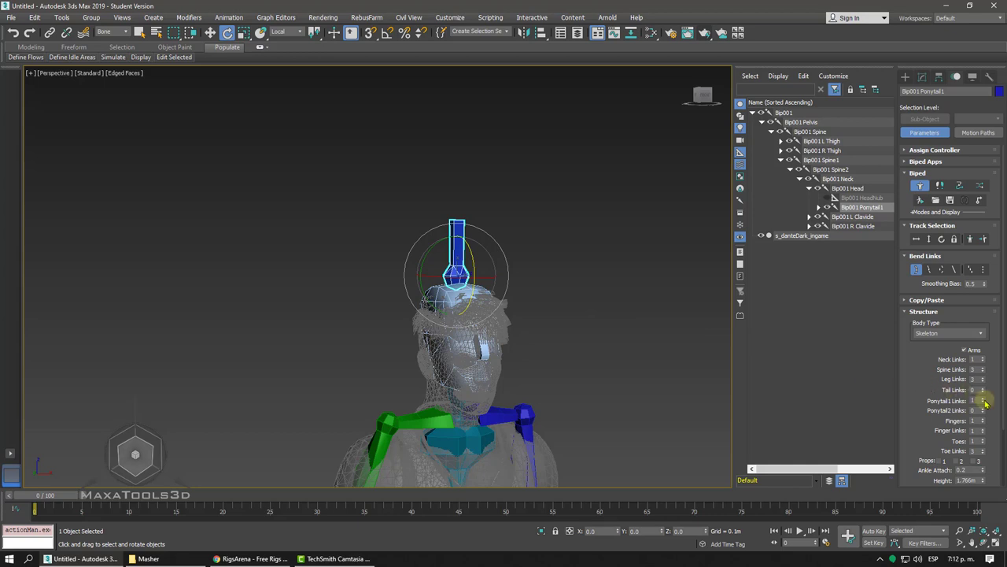
pyautogui.click(983, 399)
pyautogui.click(983, 403)
# - Set Ponytail2 Links back to 0 while framing the chest and neck bones
pyautogui.scroll(-1, 983, 400)
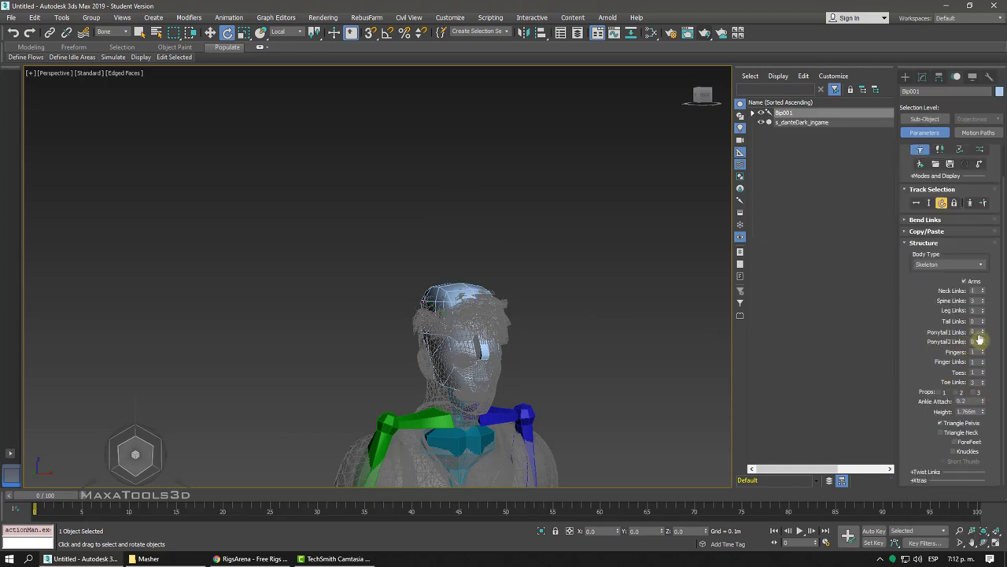
pyautogui.hotkey('shift', 'z')
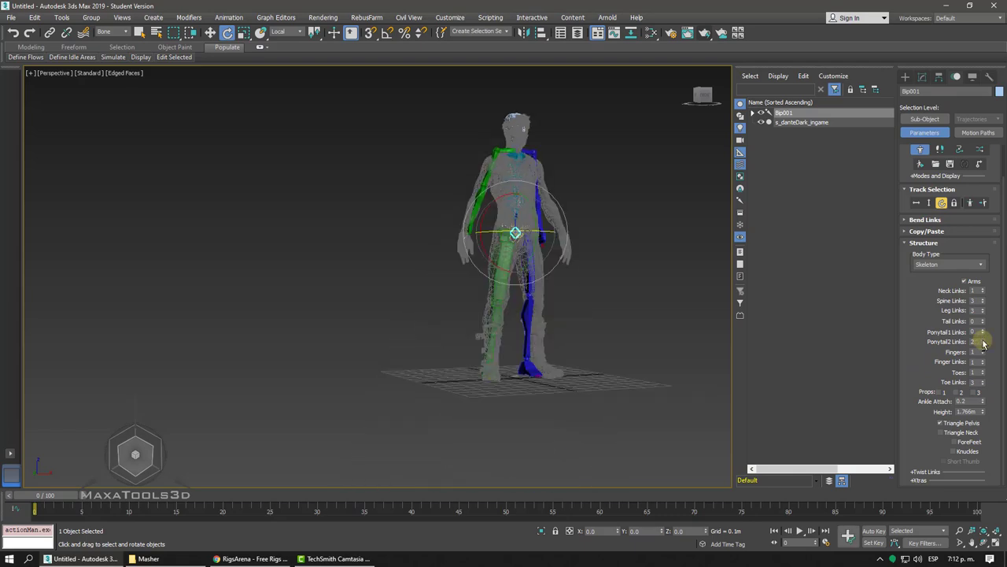
pyautogui.hotkey('shift', 'z')
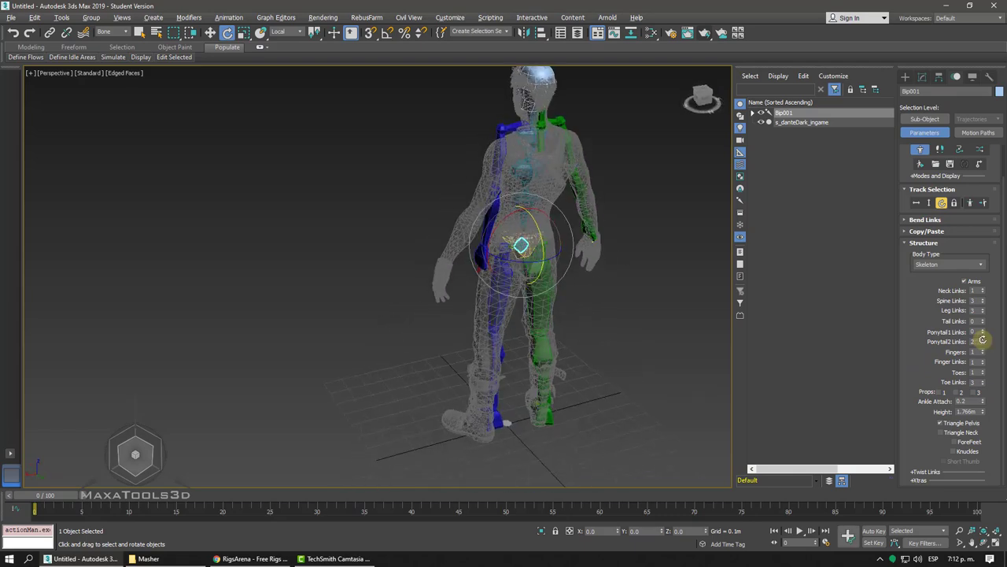
pyautogui.hotkey('shift', 'z')
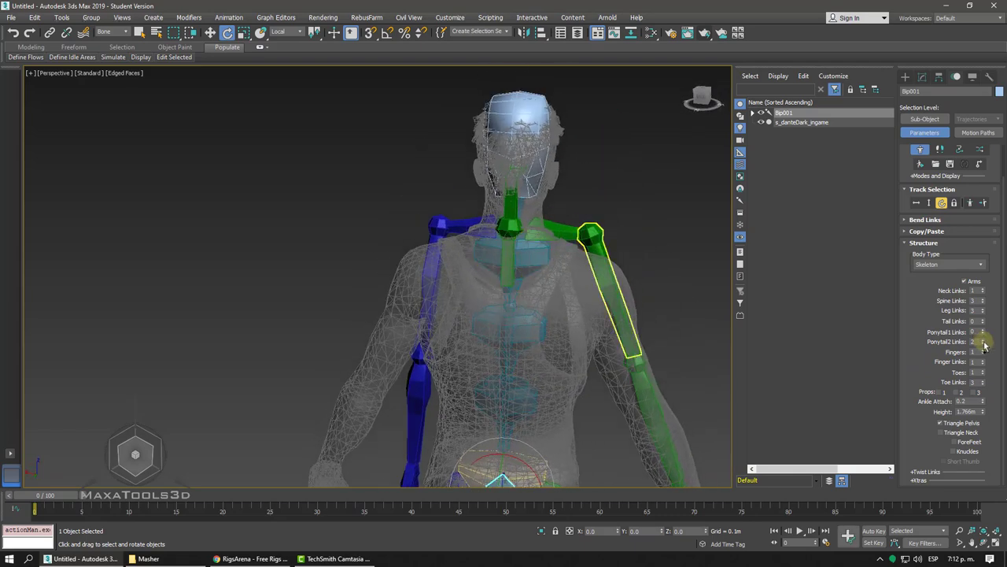
pyautogui.rightClick(984, 342)
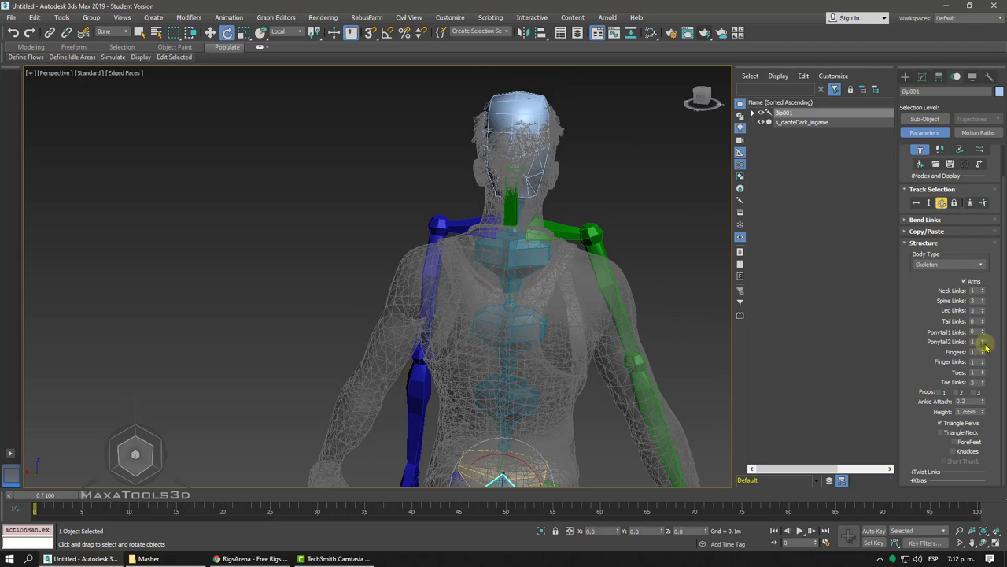
# - Raise Fingers to 5 per hand and inspect the hand from several angles
pyautogui.hotkey('shift', 'z')
pyautogui.hotkey('shift', 'z')
pyautogui.hotkey('shift', 'z')
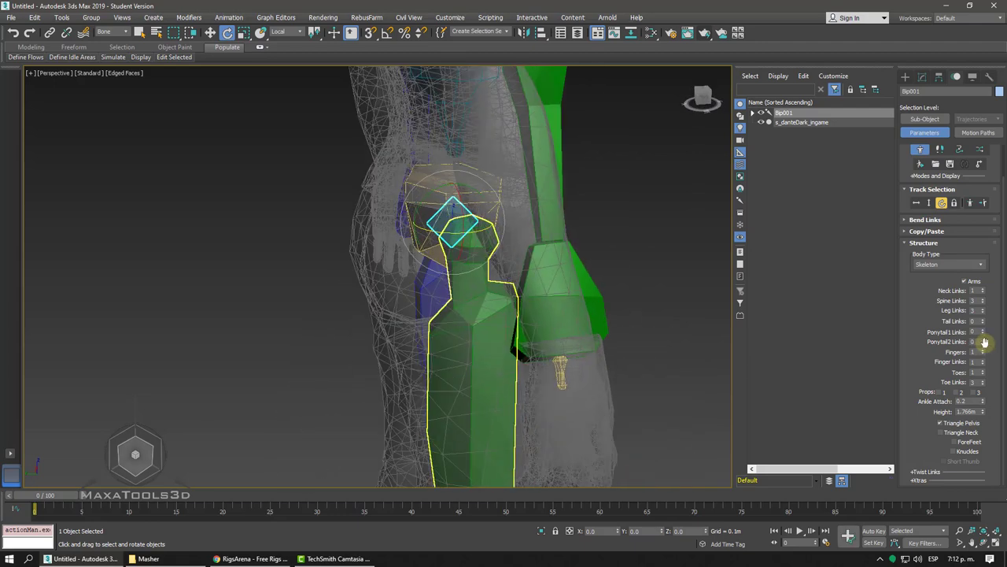
pyautogui.hotkey('shift', 'z')
pyautogui.hotkey('shift', 'z')
pyautogui.hotkey('shift', 'z')
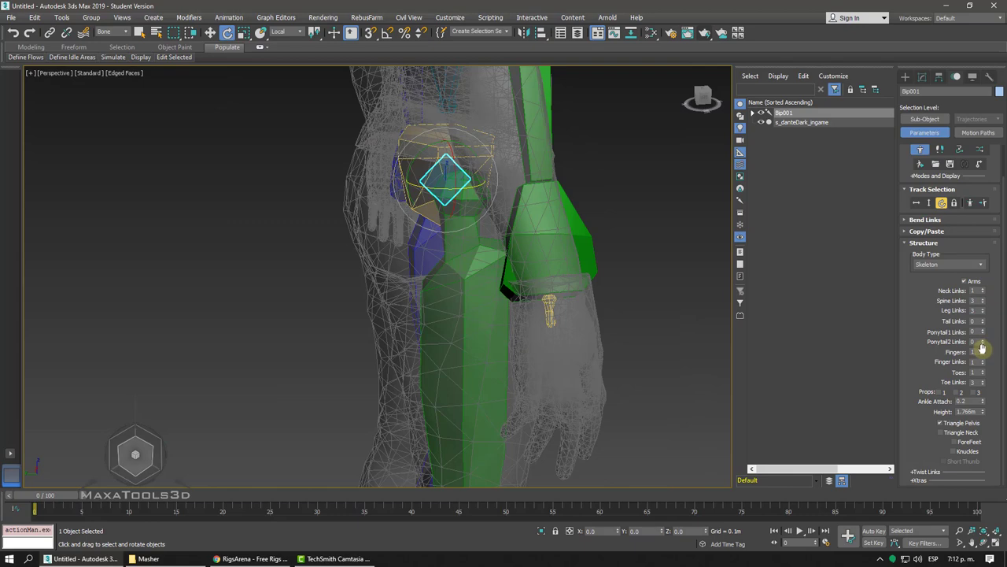
pyautogui.click(983, 351)
pyautogui.click(983, 351)
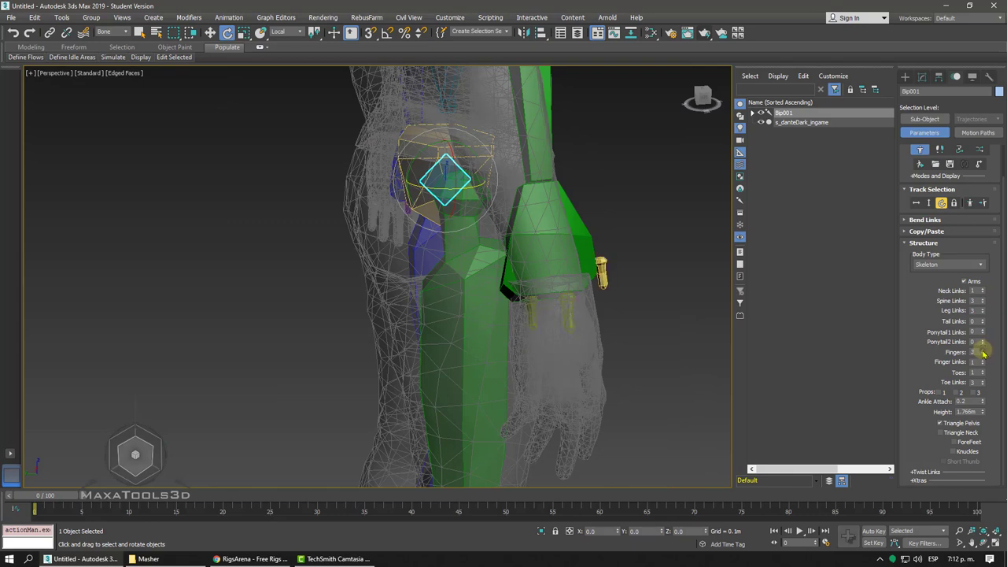
pyautogui.hotkey('shift', 'z')
pyautogui.hotkey('shift', 'z')
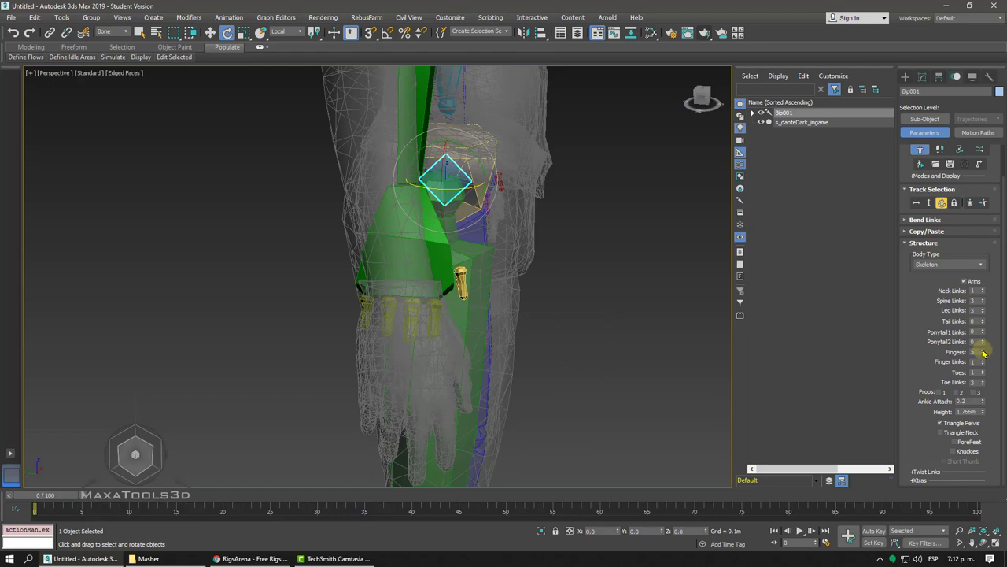
pyautogui.hotkey('shift', 'z')
pyautogui.hotkey('shift', 'z')
pyautogui.hotkey('shift', 'z')
pyautogui.hotkey('shift', 'z')
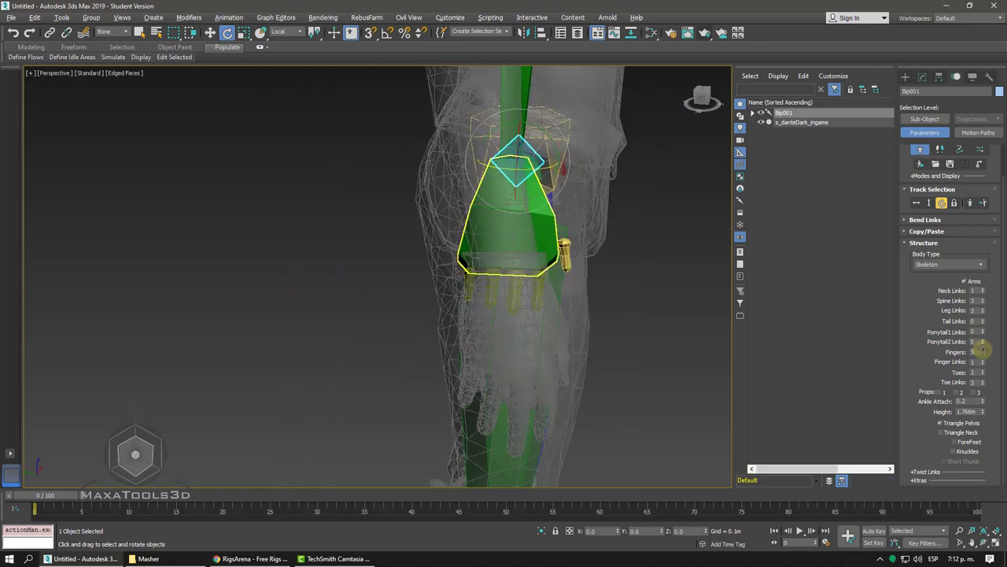
pyautogui.hotkey('shift', 'z')
pyautogui.hotkey('shift', 'z')
pyautogui.hotkey('shift', 'z')
pyautogui.hotkey('shift', 'z')
pyautogui.hotkey('shift', 'z')
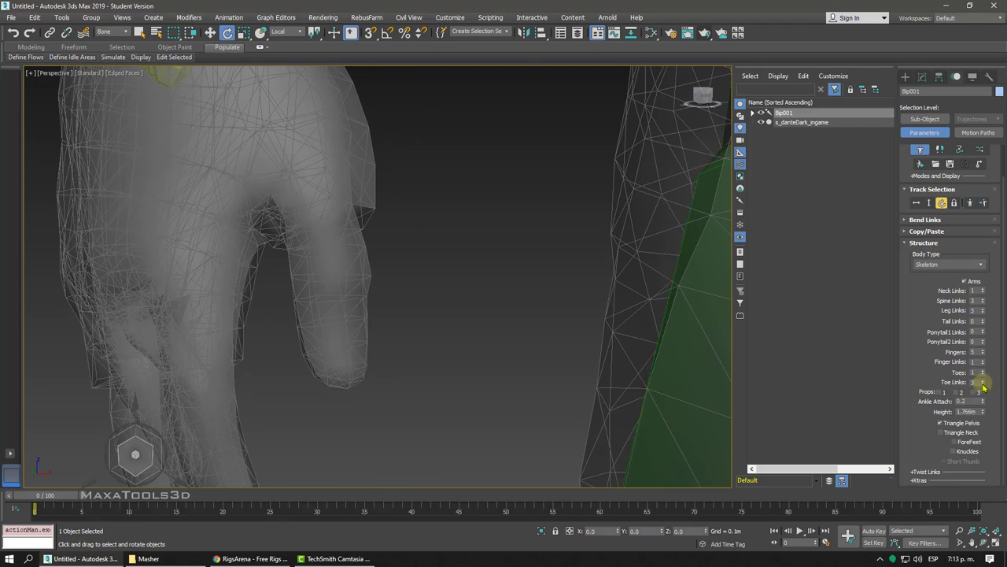
# - Raise Finger Links to 3 so every finger has full joints
pyautogui.hotkey('shift', 'z')
pyautogui.hotkey('shift', 'z')
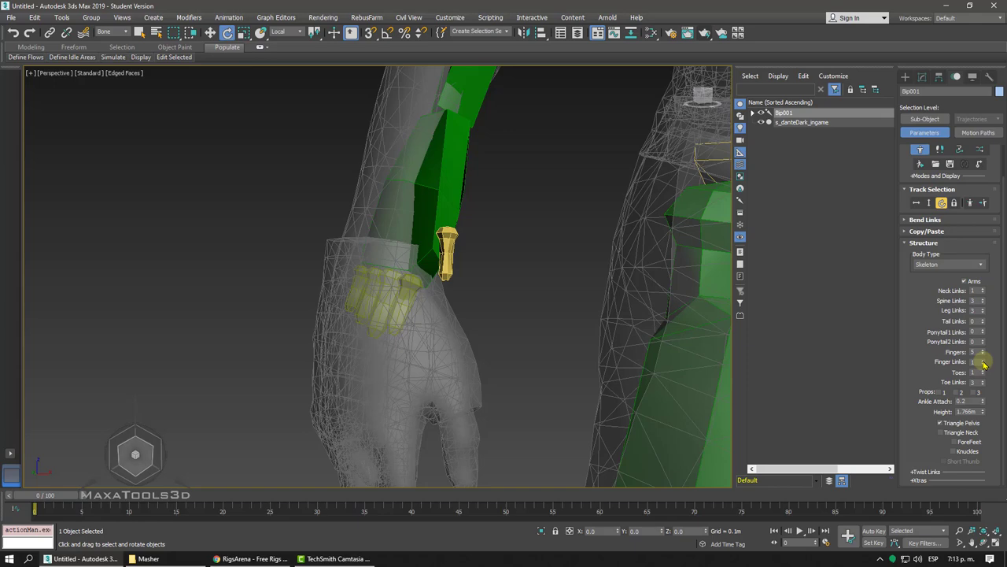
pyautogui.click(983, 361)
pyautogui.click(983, 360)
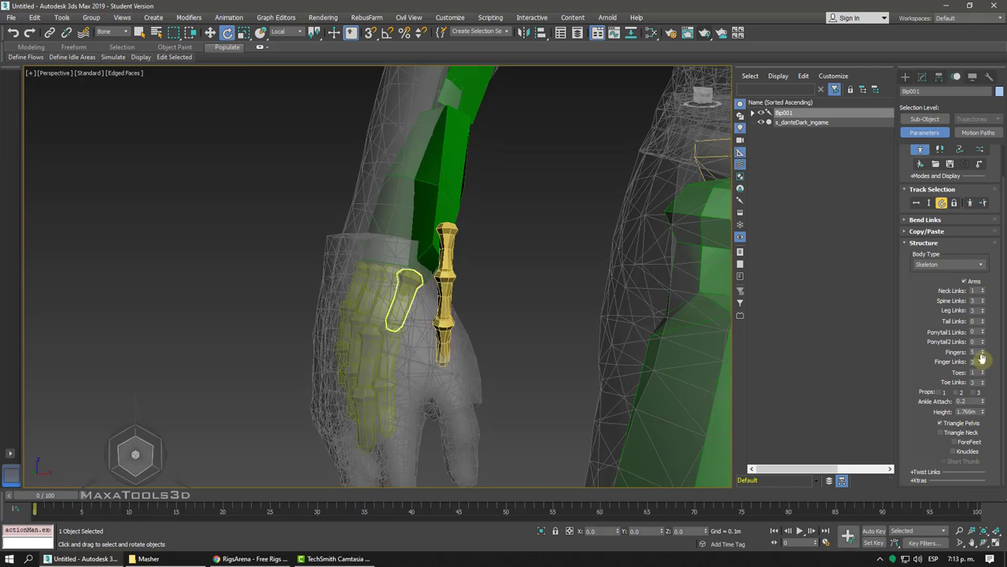
pyautogui.hotkey('shift', 'z')
pyautogui.hotkey('shift', 'z')
pyautogui.hotkey('shift', 'z')
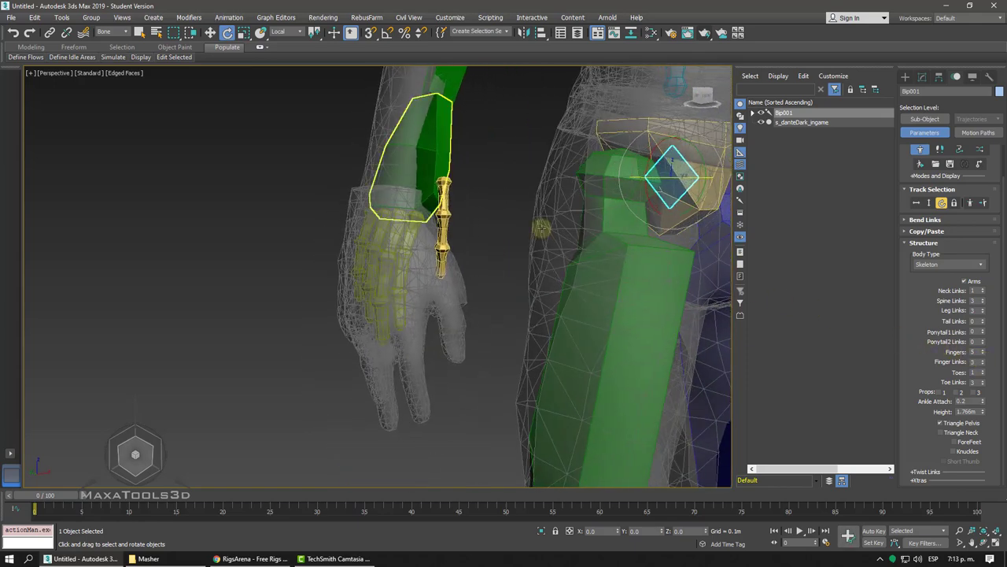
# - Select Bip001 R Finger0 with Move active and orbit out to a front view of the biped
pyautogui.click(444, 197)
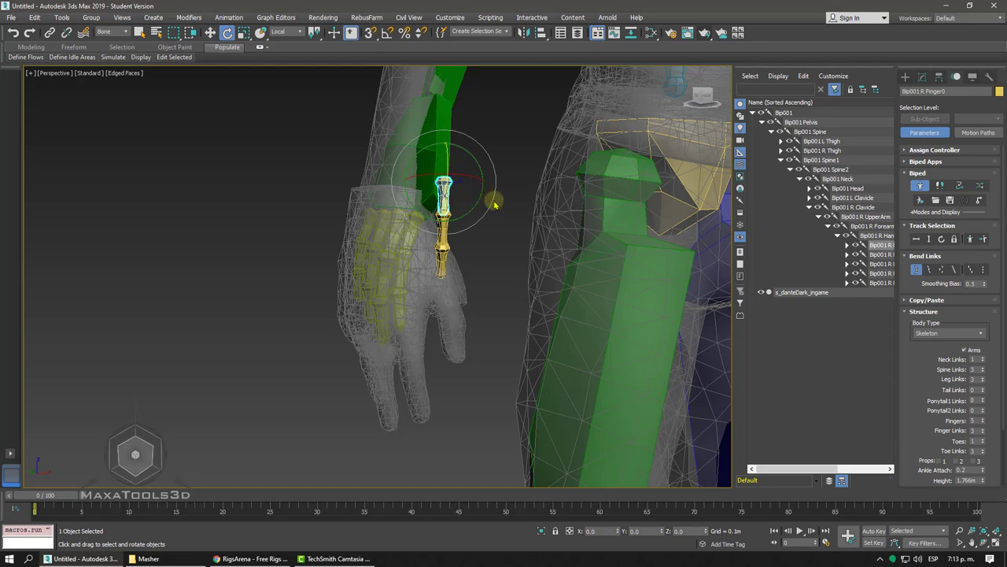
pyautogui.rightClick(497, 206)
pyautogui.click(500, 213)
pyautogui.keyDown('alt'); pyautogui.moveTo(499, 211); pyautogui.dragTo(445, 232, button='middle'); pyautogui.keyUp('alt')
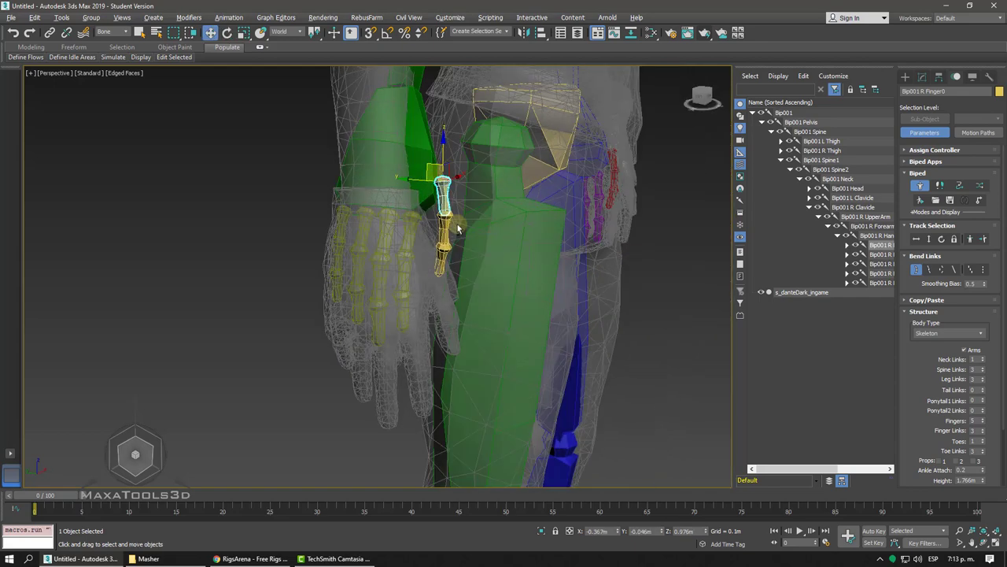
pyautogui.scroll(-2, 445, 232)
pyautogui.scroll(-3, 446, 232)
pyautogui.scroll(-3, 445, 233)
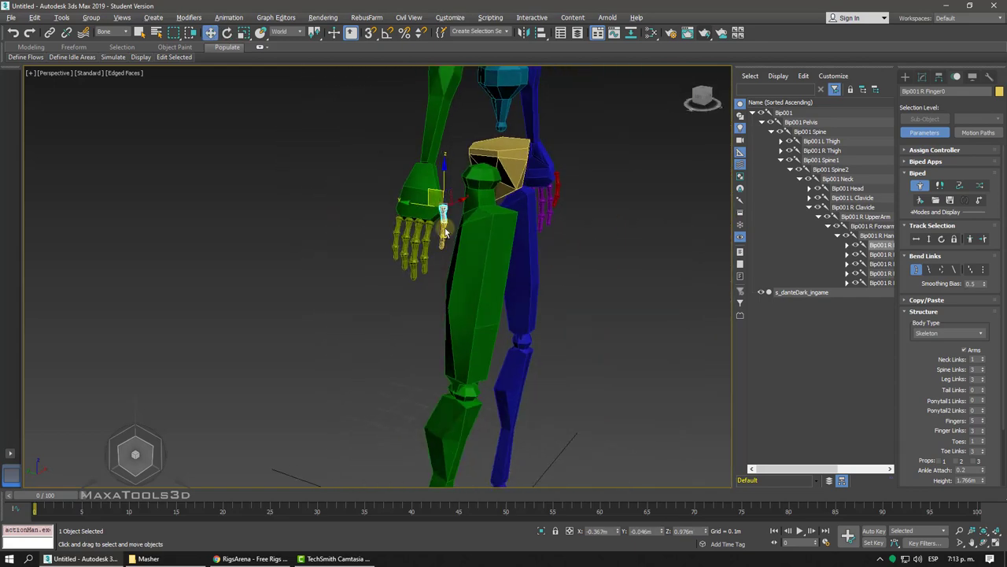
pyautogui.scroll(-2, 446, 232)
pyautogui.moveTo(445, 233)
pyautogui.keyDown('alt'); pyautogui.mouseDown(button='middle')
pyautogui.moveTo(449, 214)
pyautogui.moveTo(679, 297)
pyautogui.mouseUp(button='middle'); pyautogui.keyUp('alt')
pyautogui.scroll(-3, 443, 225)
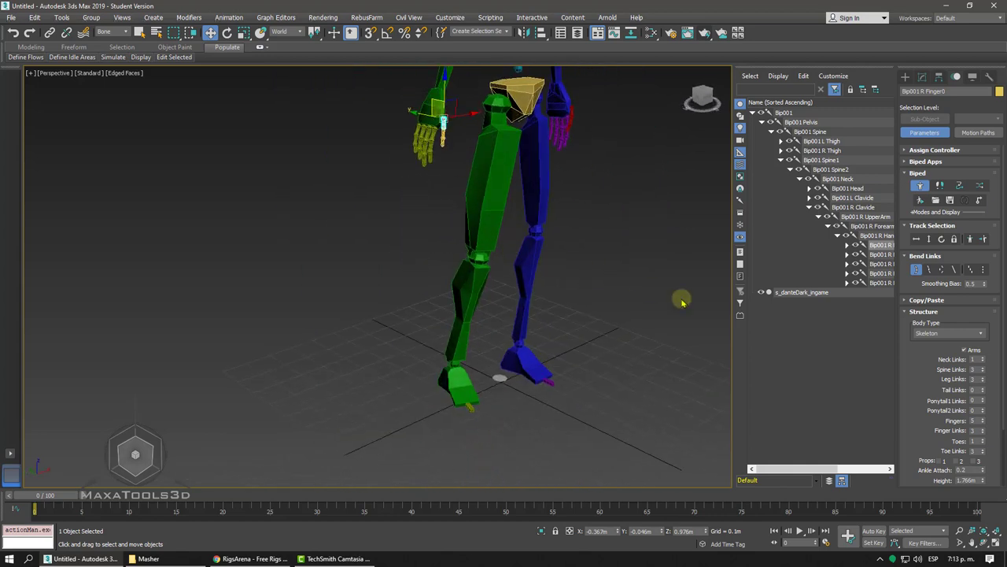
pyautogui.moveTo(918, 368); pyautogui.dragTo(917, 253)
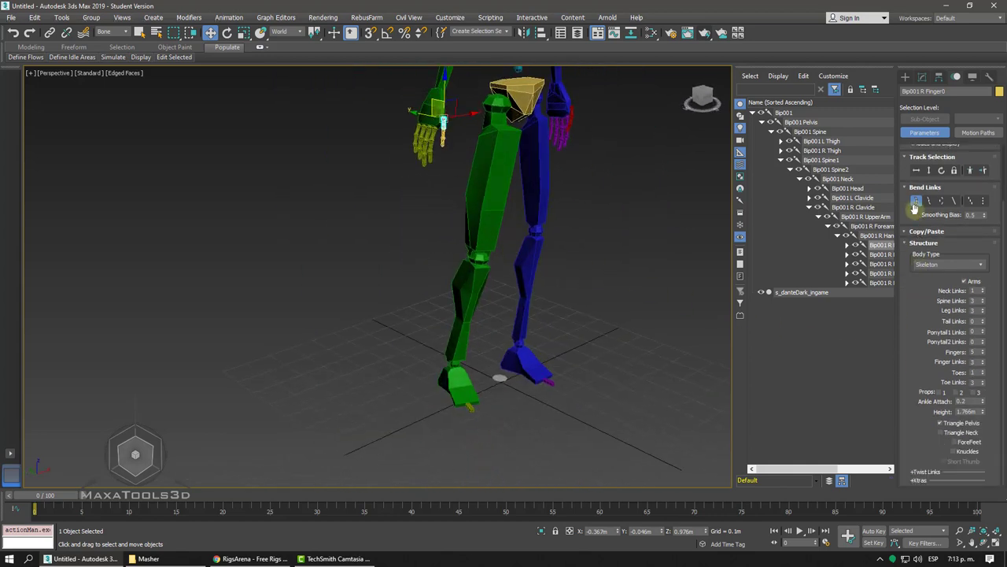
# - Select Bip001 R Toe0, try Toes at 5, then set Toes back to 1
pyautogui.press('z')
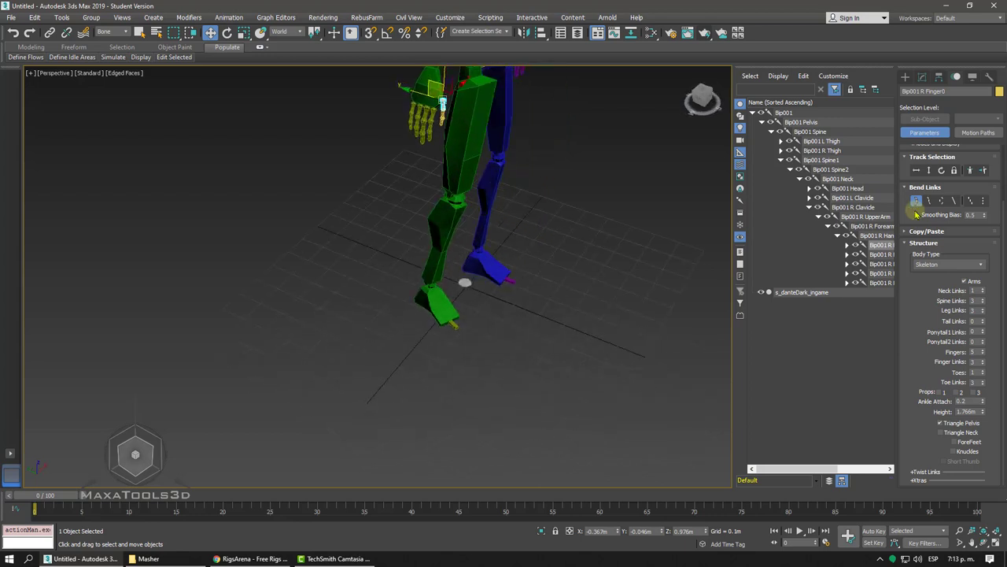
pyautogui.click(915, 201)
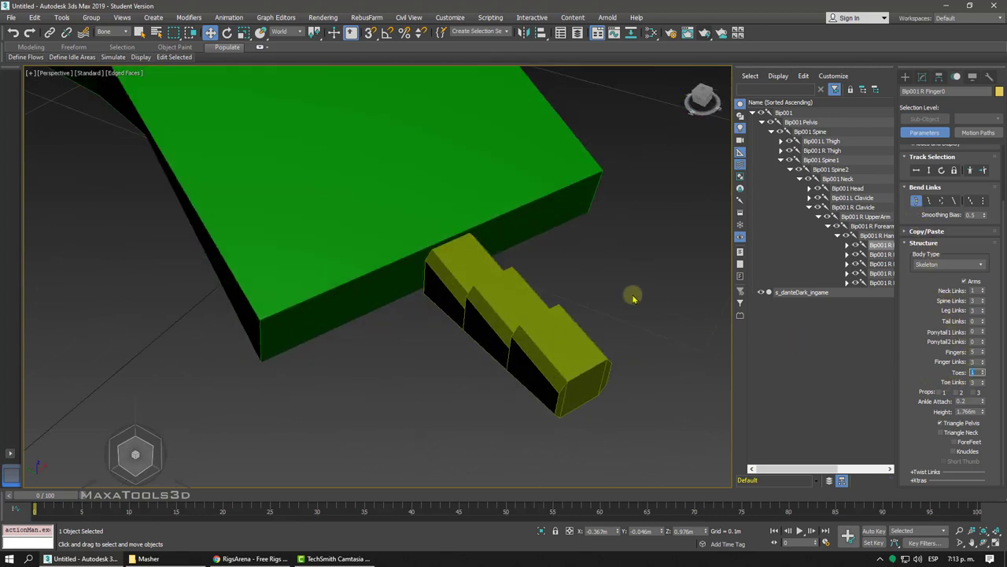
pyautogui.click(606, 290)
pyautogui.click(471, 273)
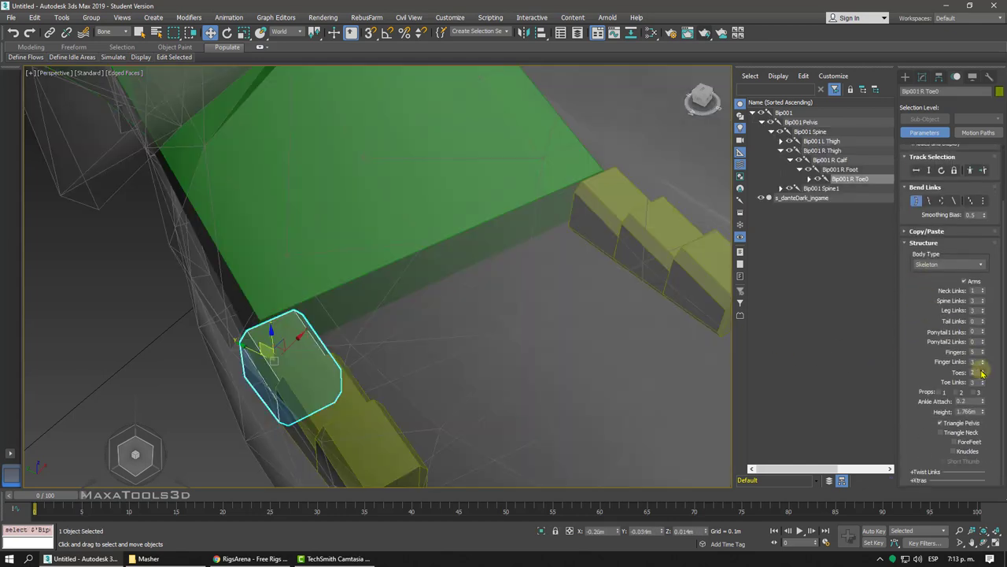
pyautogui.click(982, 370)
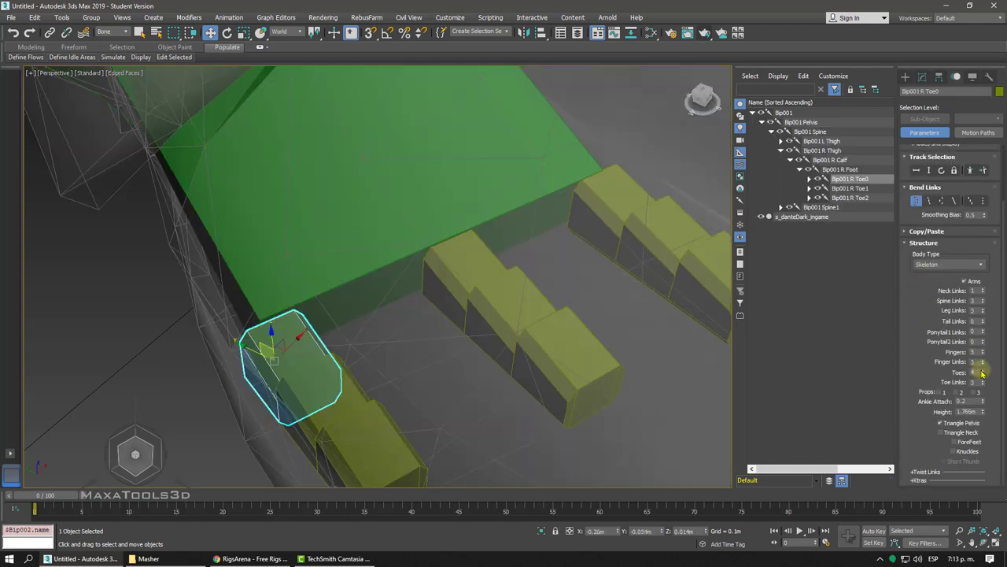
pyautogui.click(982, 370)
pyautogui.click(983, 370)
pyautogui.click(983, 370)
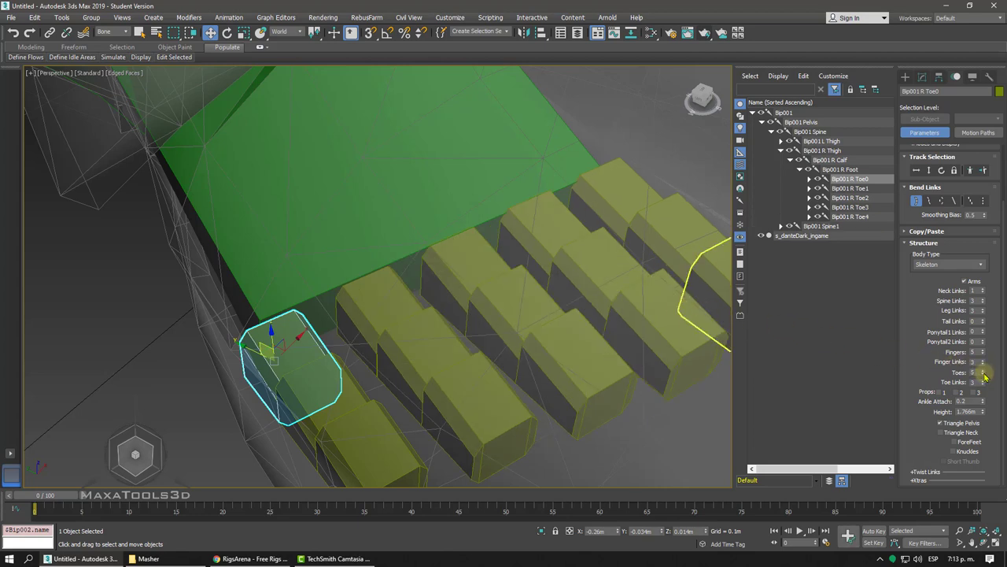
pyautogui.click(983, 374)
pyautogui.click(982, 375)
pyautogui.click(982, 375)
pyautogui.click(983, 375)
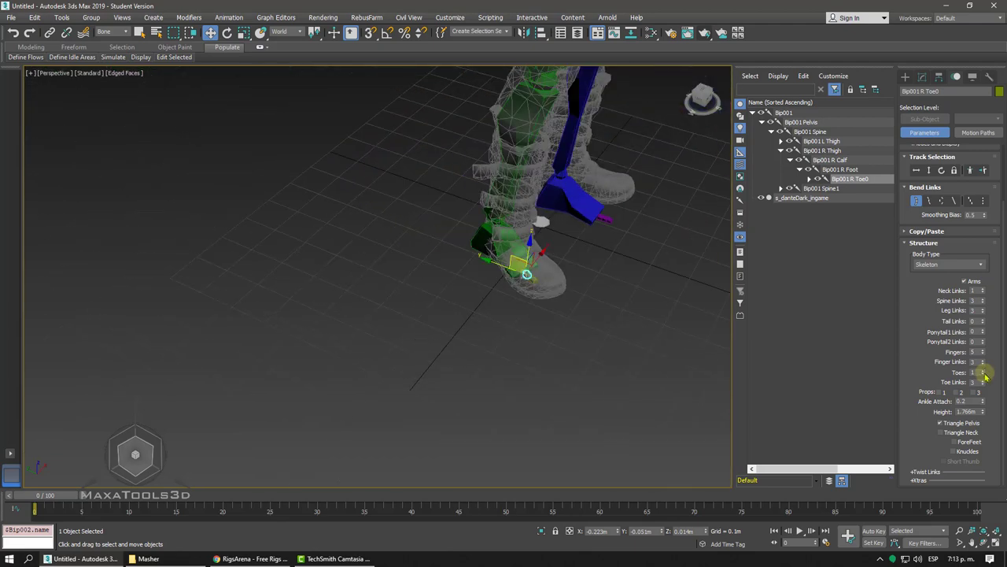
# - Set Toe Links to 1 and zoom out to check the toe inside the boot
pyautogui.press('z')
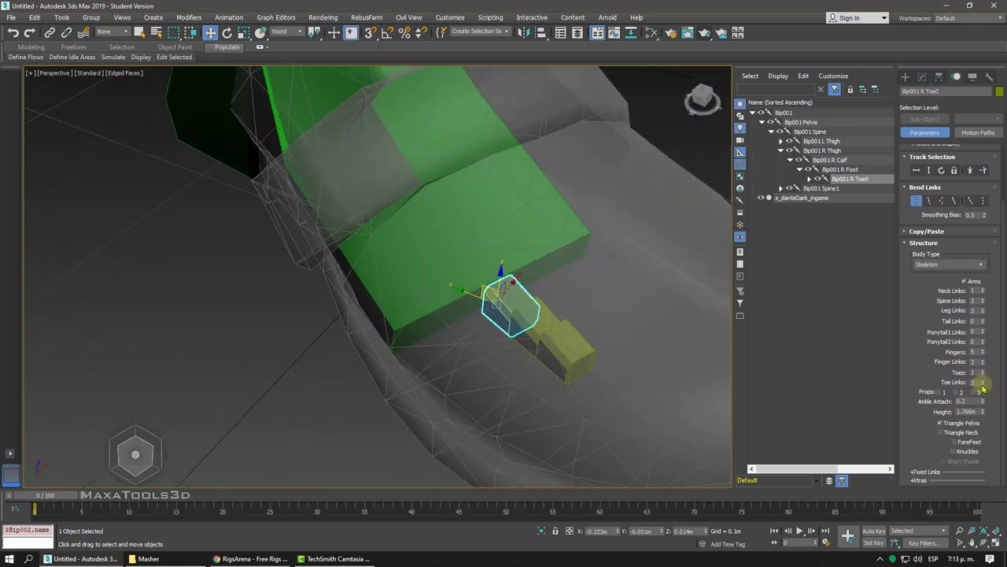
pyautogui.click(982, 384)
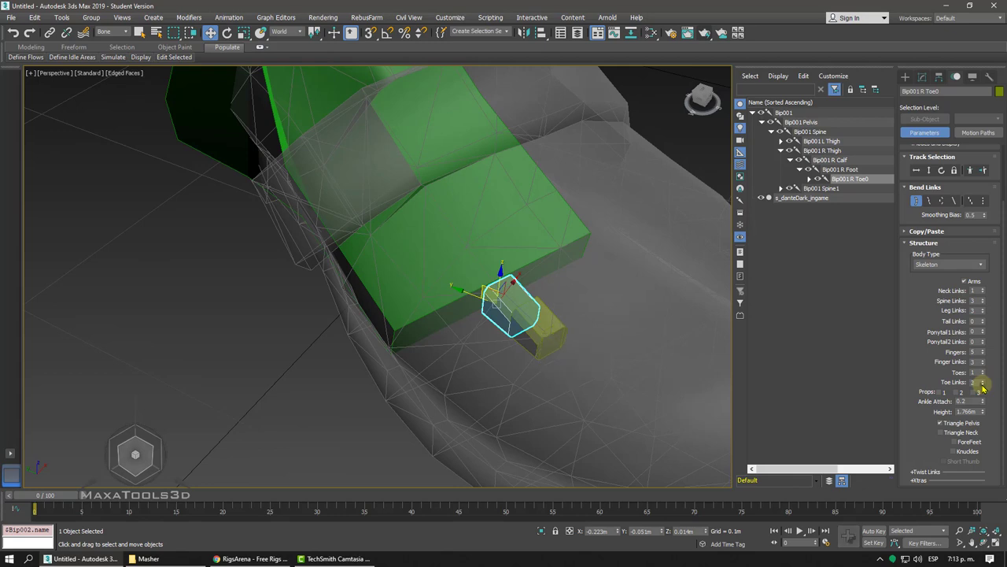
pyautogui.click(983, 384)
pyautogui.click(982, 380)
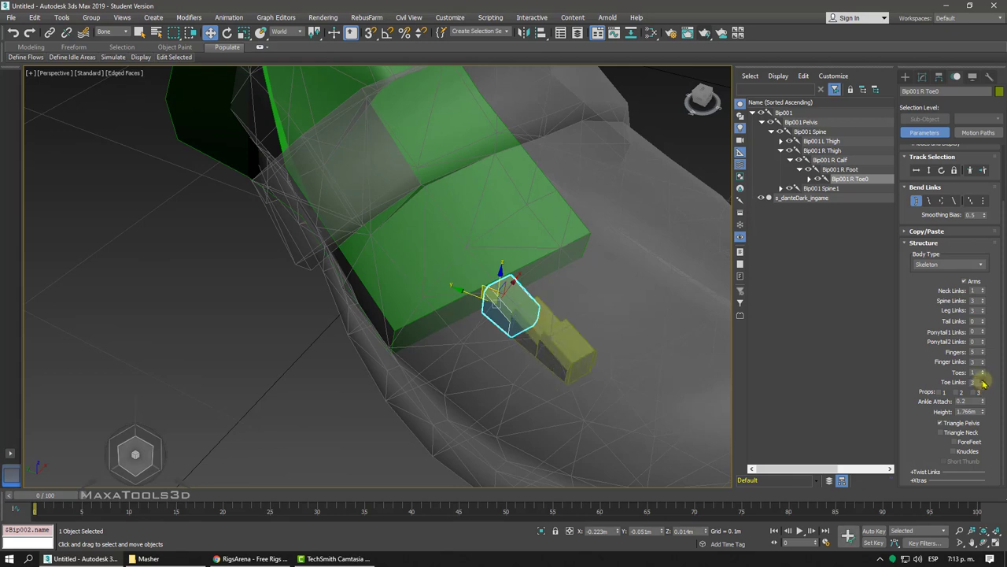
pyautogui.click(982, 384)
pyautogui.press('z')
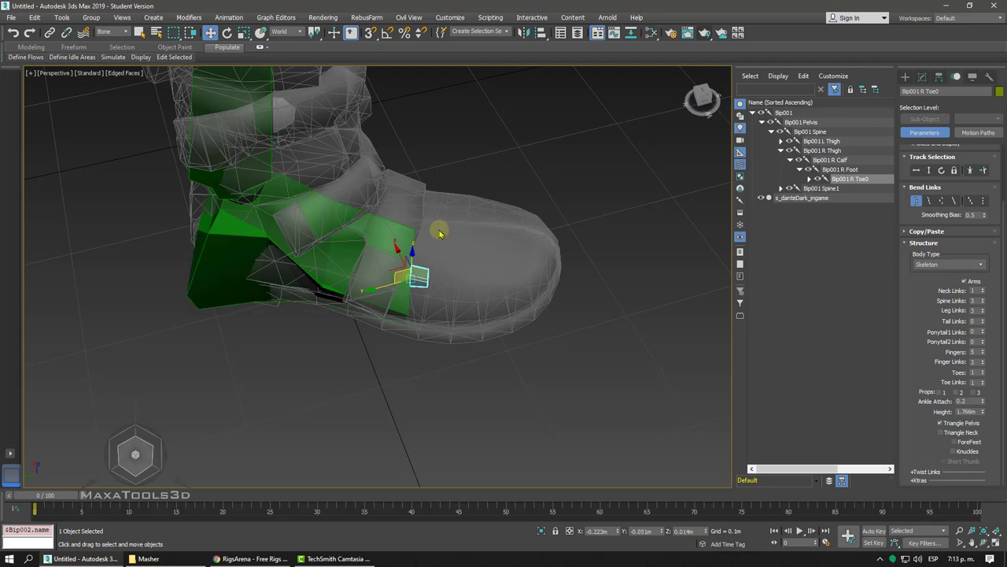
# - Scale the R Toe0 bone longer toward the boot tip and flatten it to fit
pyautogui.moveTo(439, 229); pyautogui.dragTo(423, 254, button='middle')
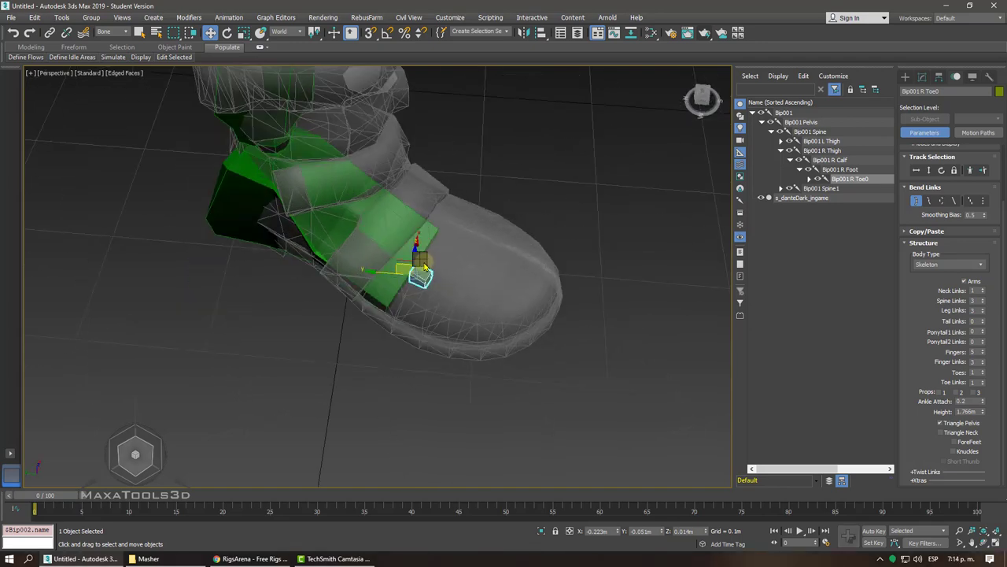
pyautogui.rightClick(423, 254)
pyautogui.click(462, 276)
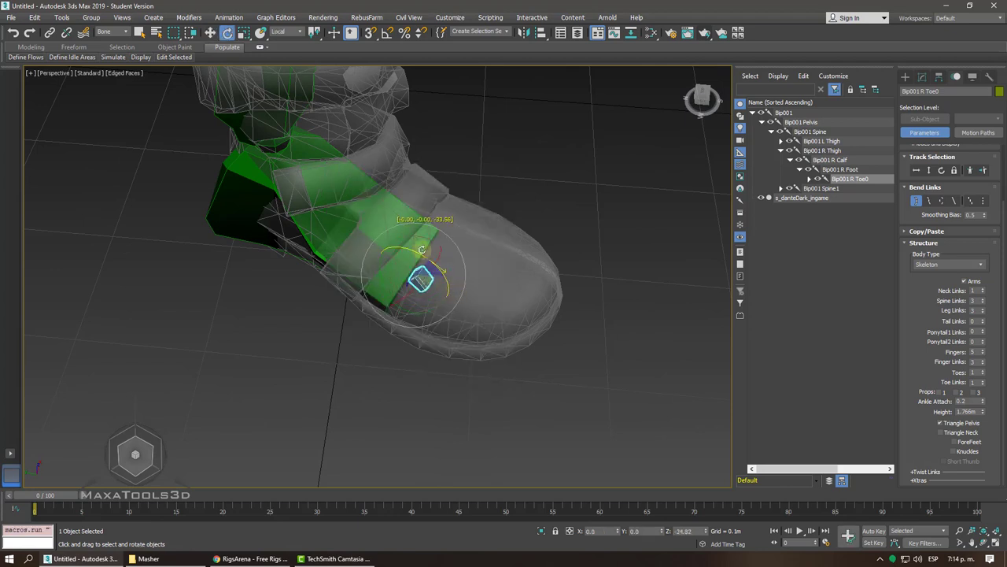
pyautogui.rightClick(473, 225)
pyautogui.click(488, 244)
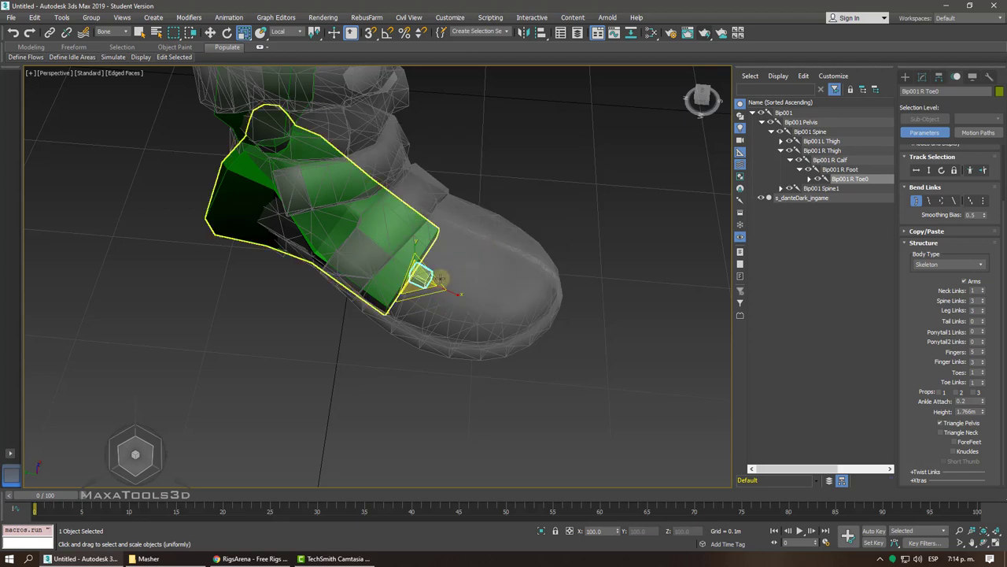
pyautogui.moveTo(379, 323)
pyautogui.mouseDown()
pyautogui.moveTo(475, 309)
pyautogui.moveTo(643, 364)
pyautogui.mouseUp()
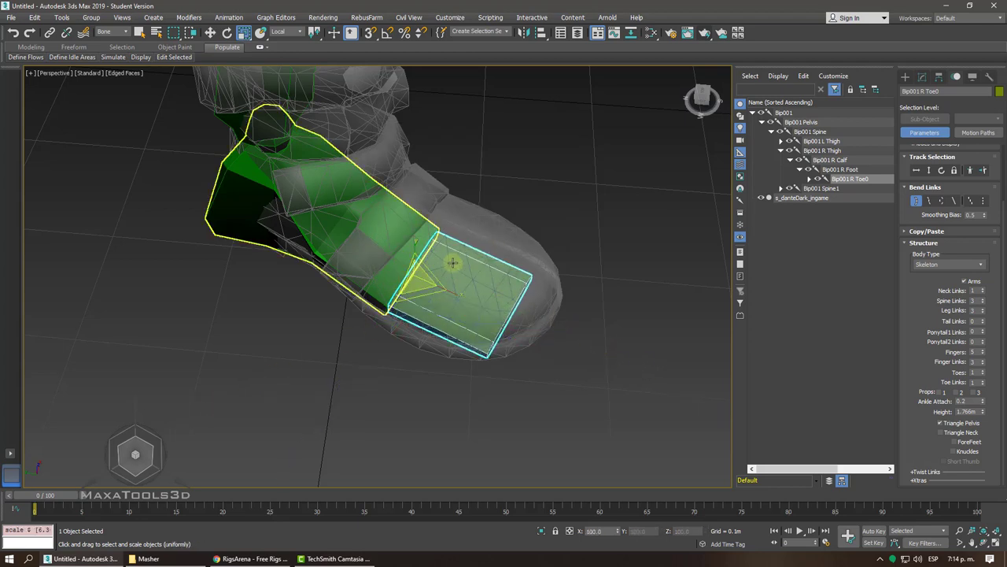
pyautogui.moveTo(416, 244); pyautogui.dragTo(429, 128)
pyautogui.keyDown('alt'); pyautogui.moveTo(430, 127); pyautogui.dragTo(427, 119, button='middle'); pyautogui.keyUp('alt')
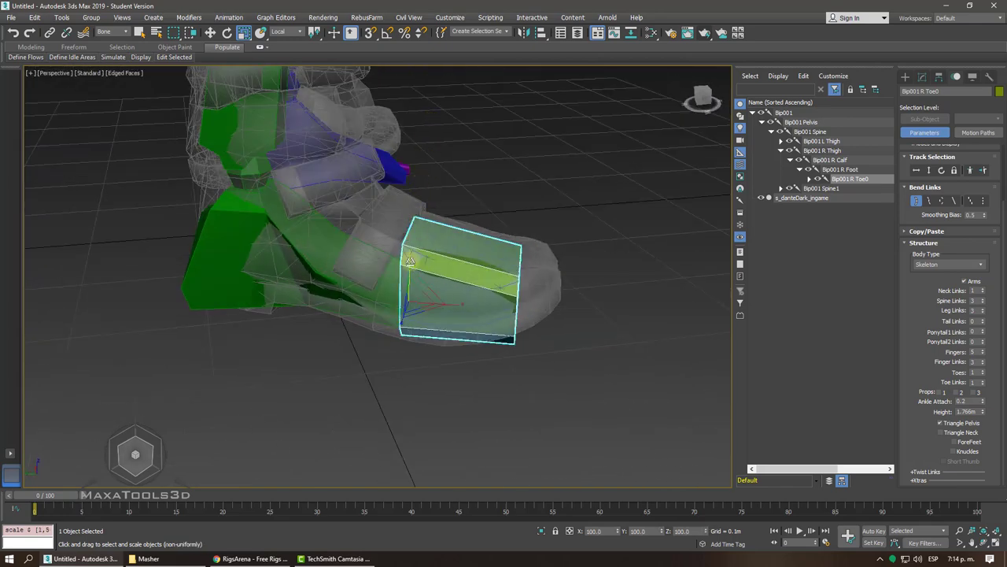
pyautogui.moveTo(411, 271); pyautogui.dragTo(410, 280)
# - Enlarge Bip001 R Foot and move it into place inside the boot
pyautogui.click(288, 248)
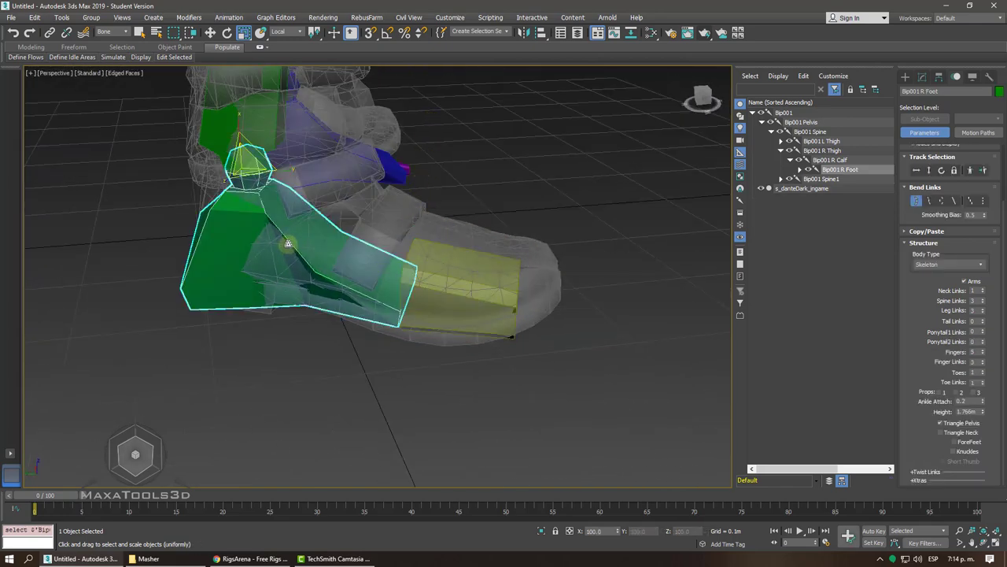
pyautogui.moveTo(252, 169); pyautogui.dragTo(260, 150)
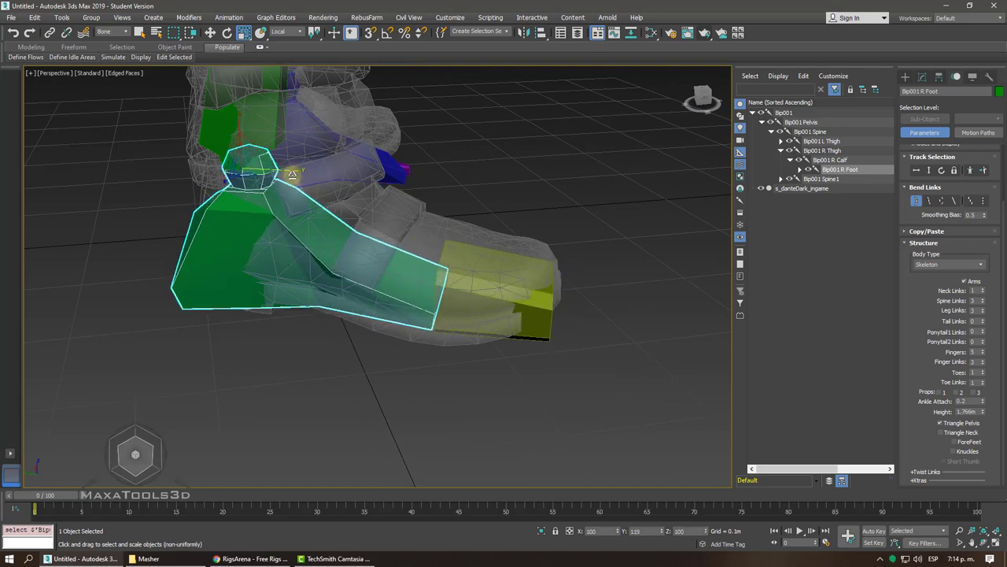
pyautogui.keyDown('alt'); pyautogui.moveTo(260, 149); pyautogui.dragTo(351, 211, button='middle'); pyautogui.keyUp('alt')
pyautogui.rightClick(352, 211)
pyautogui.click(369, 221)
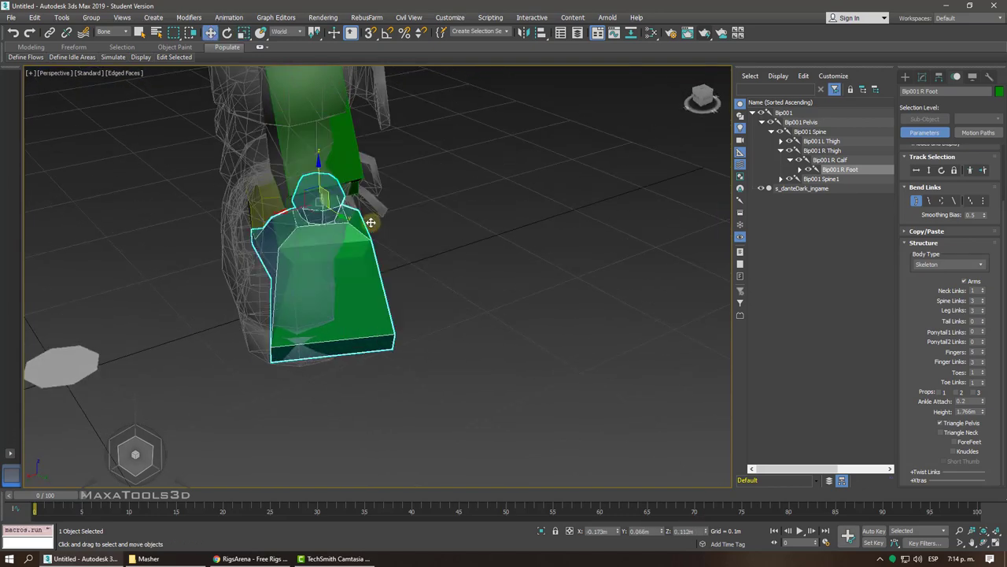
pyautogui.moveTo(296, 206); pyautogui.dragTo(292, 207)
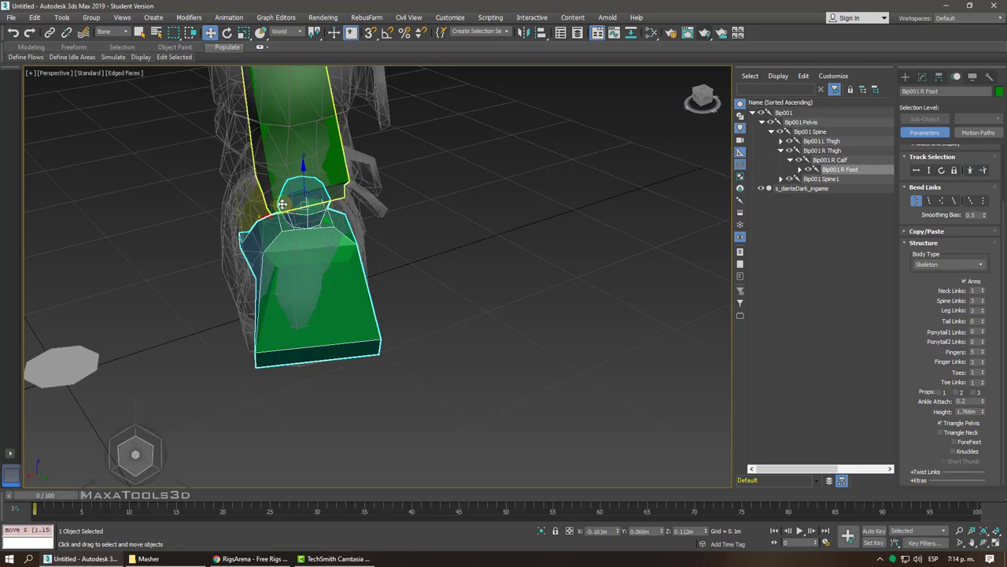
pyautogui.keyDown('alt'); pyautogui.moveTo(286, 205); pyautogui.dragTo(288, 199, button='middle'); pyautogui.keyUp('alt')
pyautogui.scroll(3, 369, 179)
pyautogui.moveTo(388, 172); pyautogui.dragTo(359, 170)
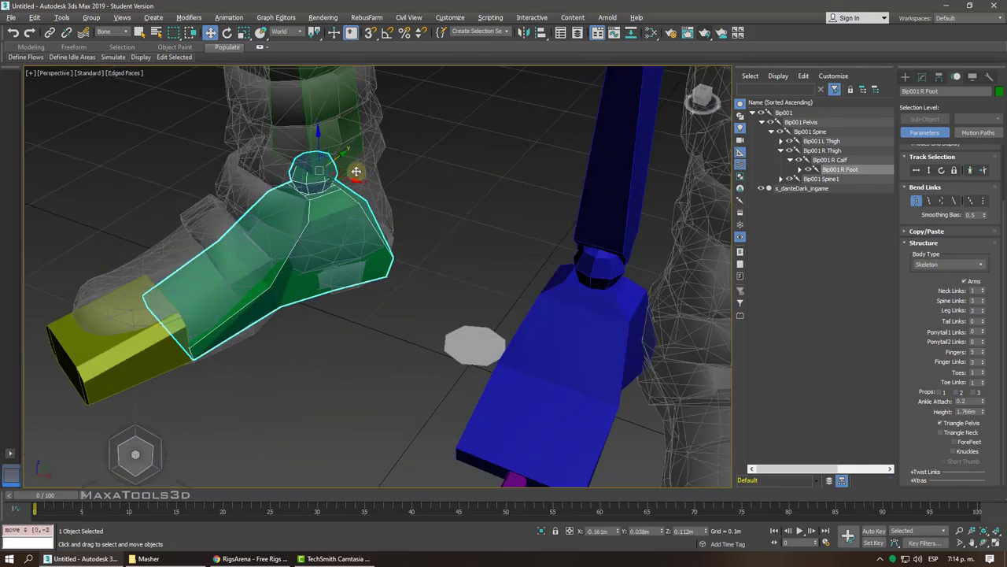
pyautogui.moveTo(356, 171)
pyautogui.keyDown('alt'); pyautogui.mouseDown(button='middle')
pyautogui.moveTo(310, 167)
pyautogui.moveTo(371, 226)
pyautogui.mouseUp(button='middle'); pyautogui.keyUp('alt')
# - Shorten the right foot bone with Scale so the toe pulls back inside the boot
pyautogui.click(456, 305)
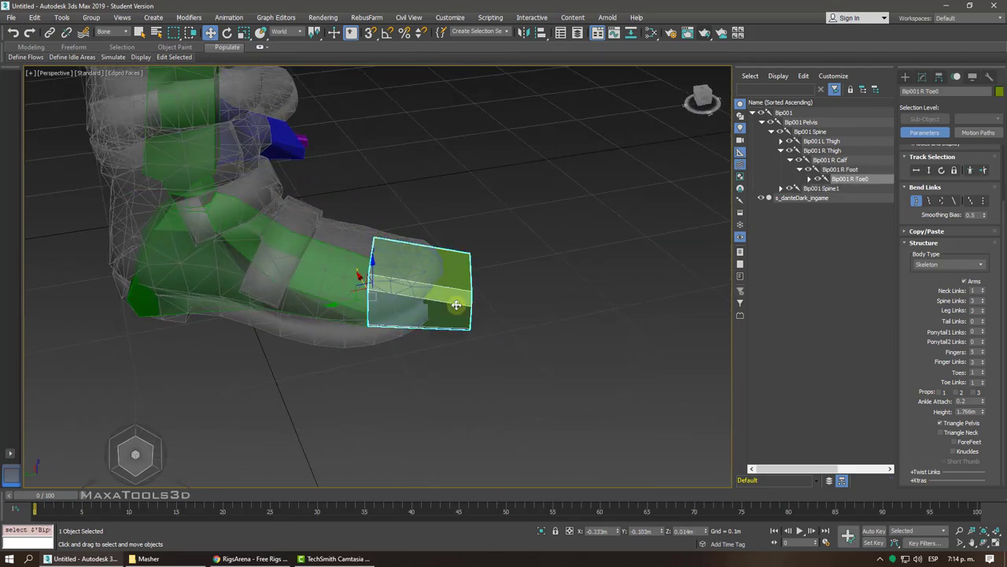
pyautogui.scroll(3, 461, 280)
pyautogui.rightClick(461, 280)
pyautogui.click(478, 304)
pyautogui.hotkey('shift', 'z')
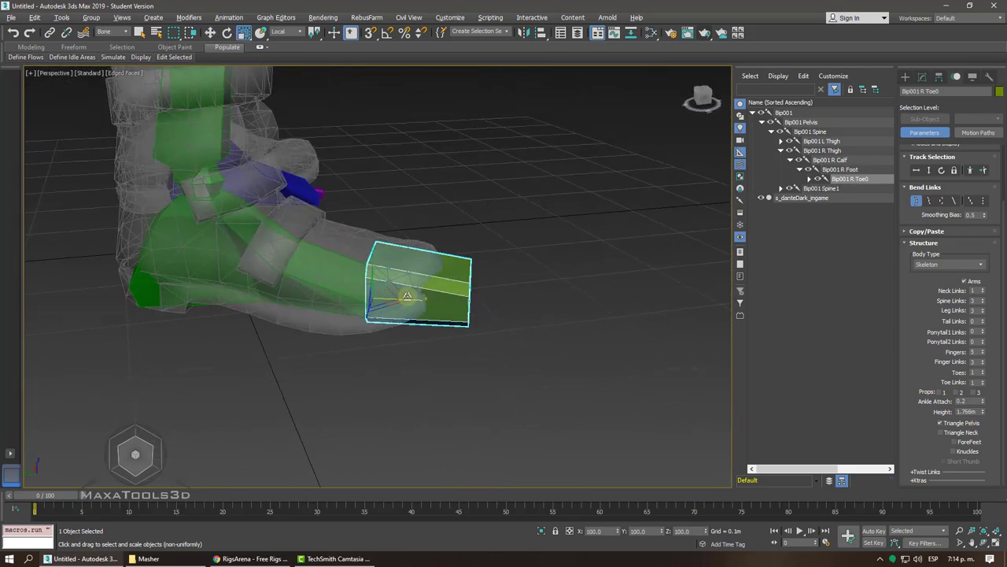
pyautogui.click(289, 284)
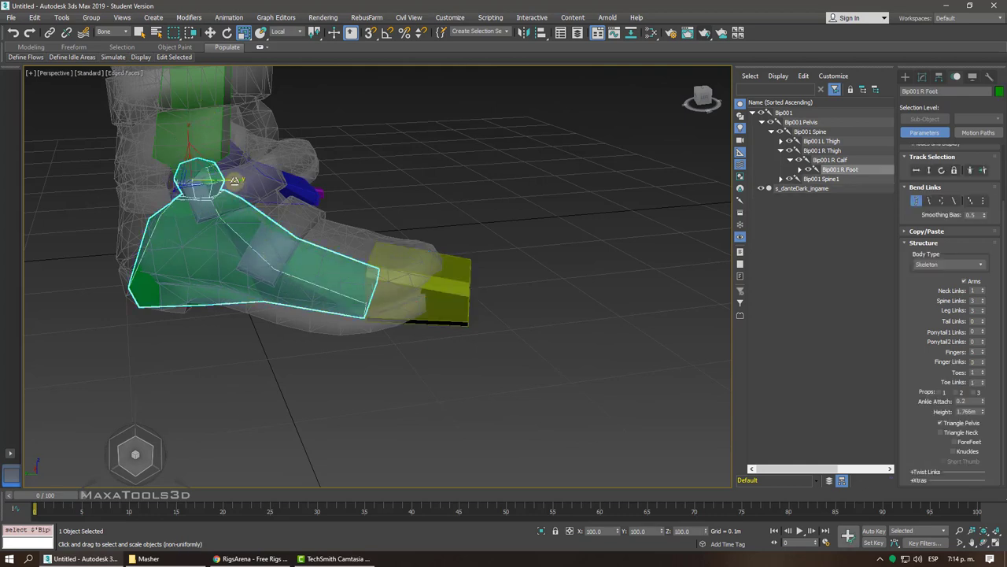
pyautogui.moveTo(255, 220); pyautogui.dragTo(260, 236)
pyautogui.click(422, 301)
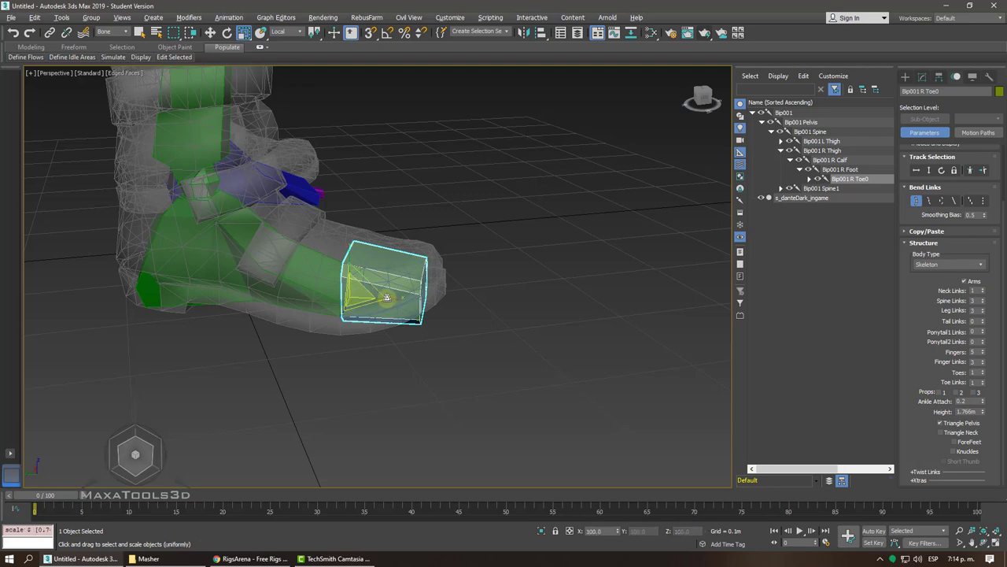
# - Nudge the right foot bone sideways and check its fit from a low side view
pyautogui.moveTo(398, 301)
pyautogui.keyDown('alt'); pyautogui.mouseDown(button='middle')
pyautogui.moveTo(382, 288)
pyautogui.moveTo(393, 285)
pyautogui.mouseUp(button='middle'); pyautogui.keyUp('alt')
pyautogui.rightClick(393, 286)
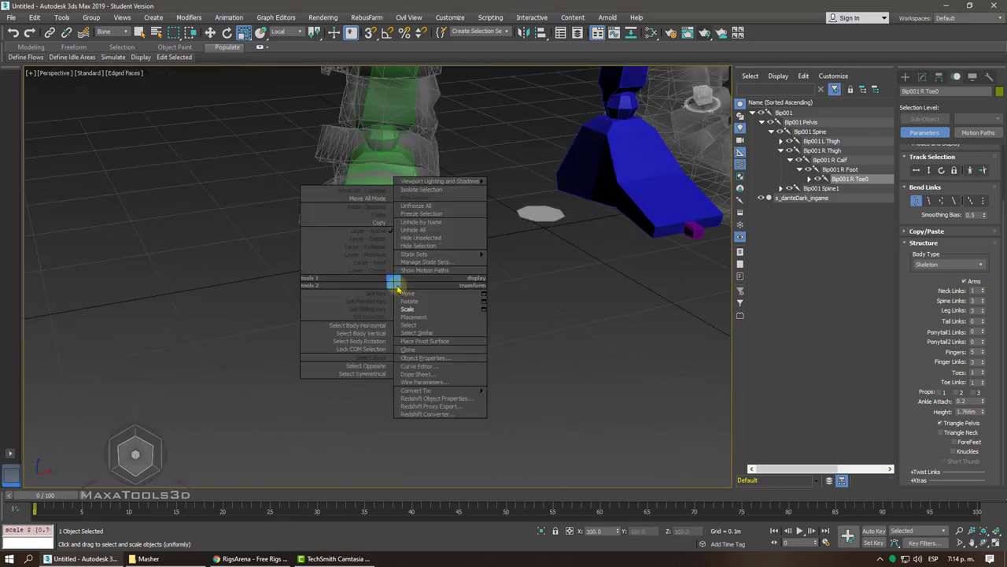
pyautogui.click(406, 292)
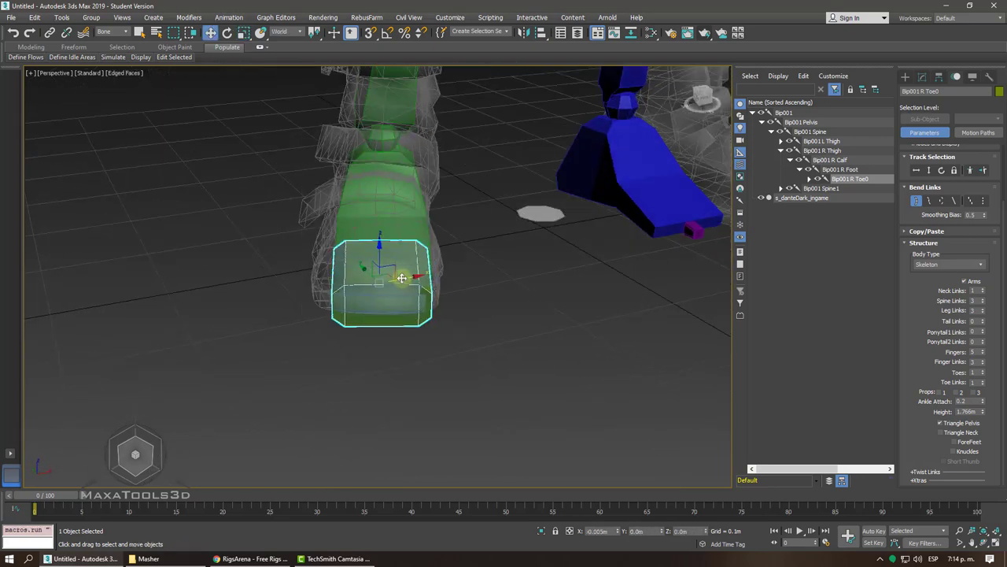
pyautogui.click(404, 218)
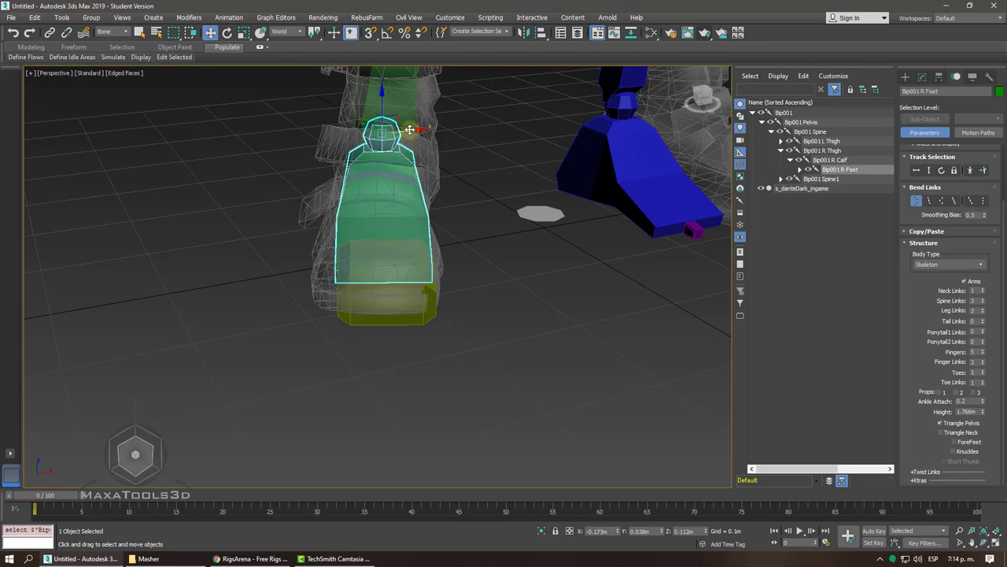
pyautogui.moveTo(410, 130); pyautogui.dragTo(406, 130)
pyautogui.keyDown('alt'); pyautogui.moveTo(407, 134); pyautogui.dragTo(854, 340, button='middle'); pyautogui.keyUp('alt')
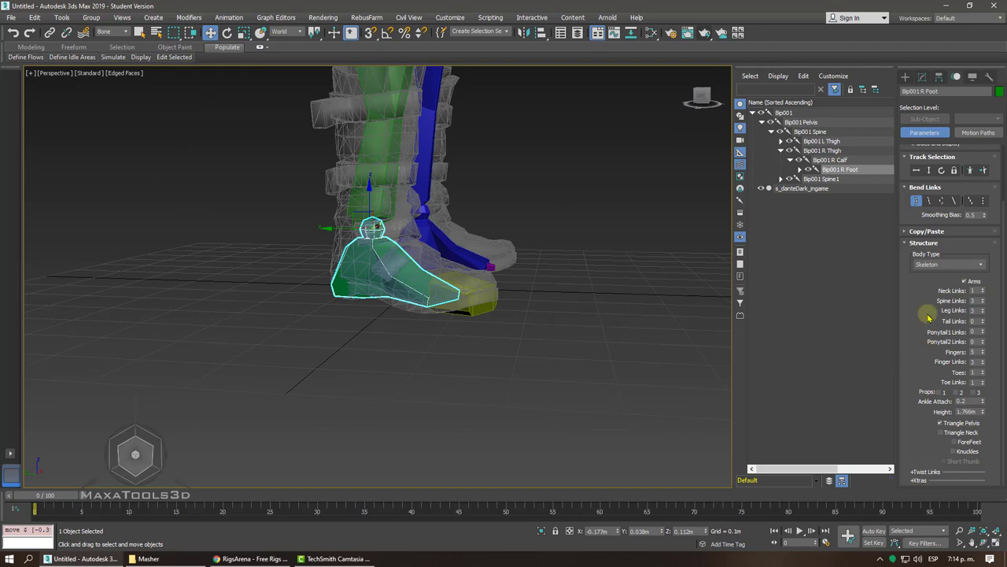
pyautogui.press('z')
pyautogui.hotkey('shift', 'z')
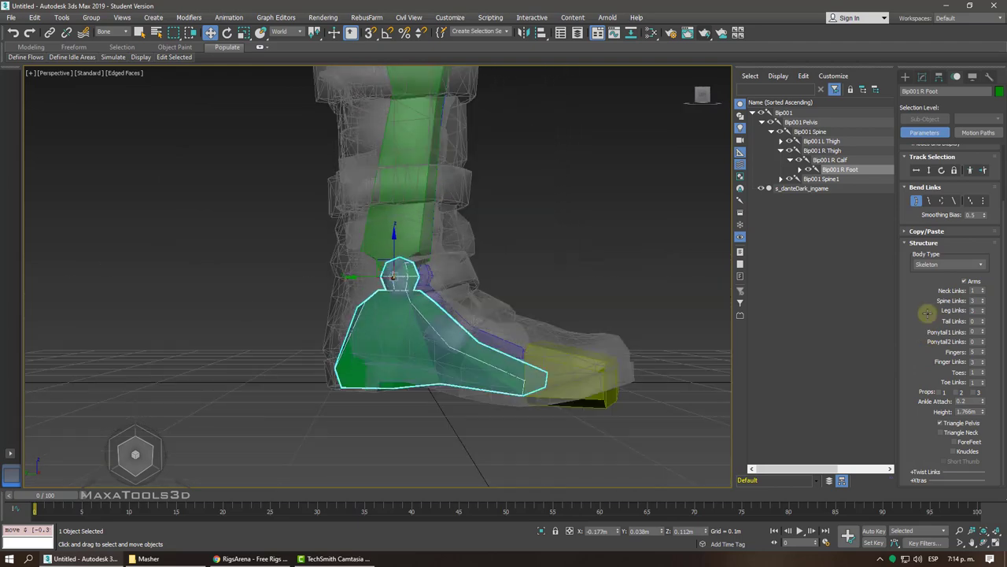
pyautogui.hotkey('shift', 'z')
pyautogui.hotkey('shift', 'z')
pyautogui.hotkey('shift', 'z')
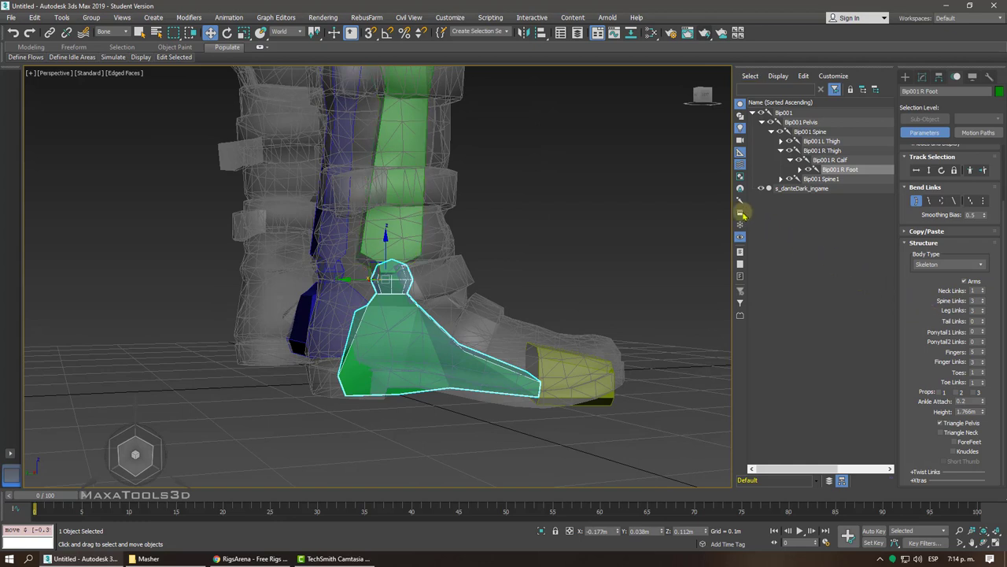
pyautogui.click(661, 181)
pyautogui.click(347, 238)
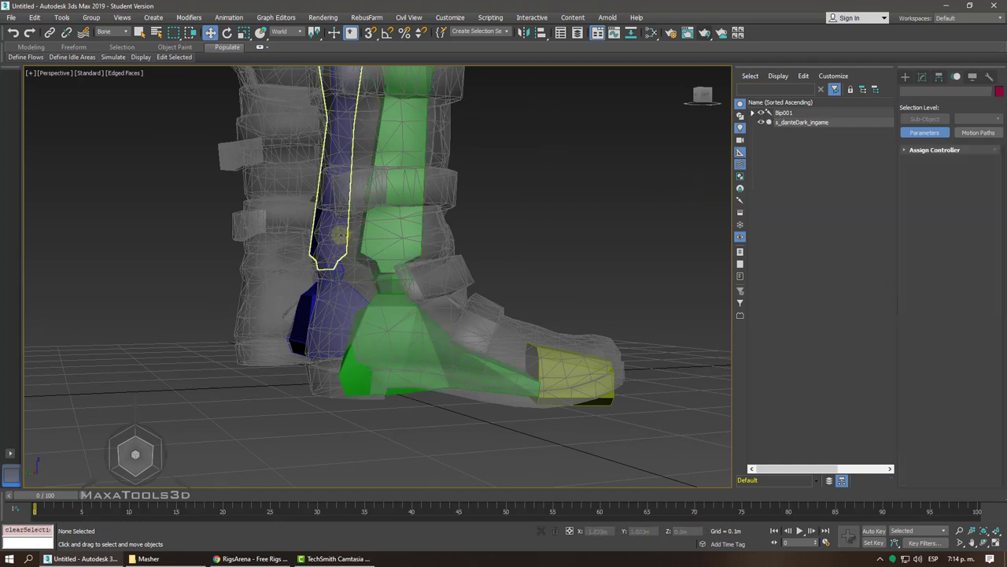
pyautogui.click(110, 31)
pyautogui.click(110, 47)
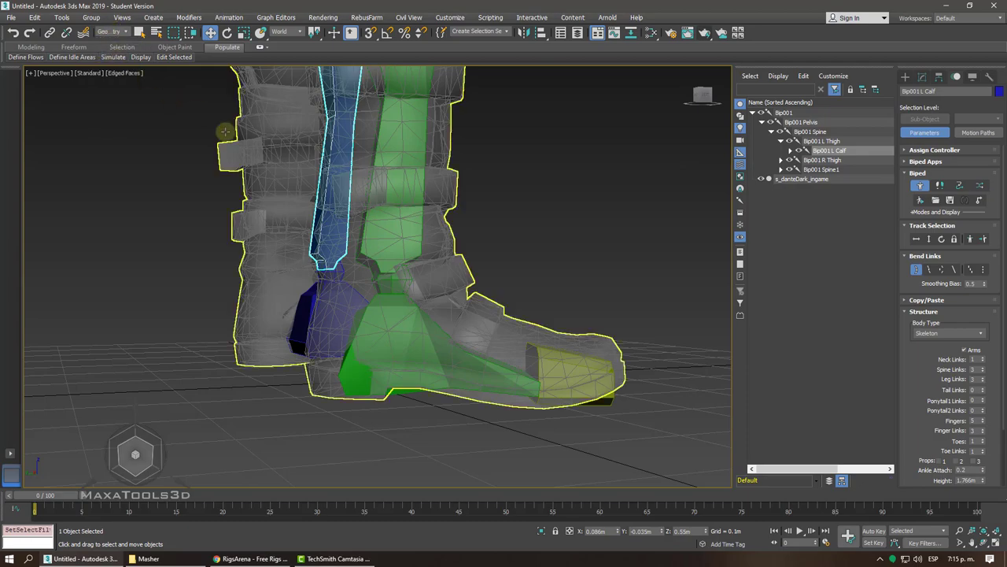
pyautogui.click(346, 214)
pyautogui.hotkey('alt', 'x')
pyautogui.moveTo(346, 214)
pyautogui.keyDown('alt'); pyautogui.mouseDown(button='middle')
pyautogui.moveTo(431, 269)
pyautogui.moveTo(425, 279)
pyautogui.mouseUp(button='middle'); pyautogui.keyUp('alt')
pyautogui.hotkey('alt', 'x')
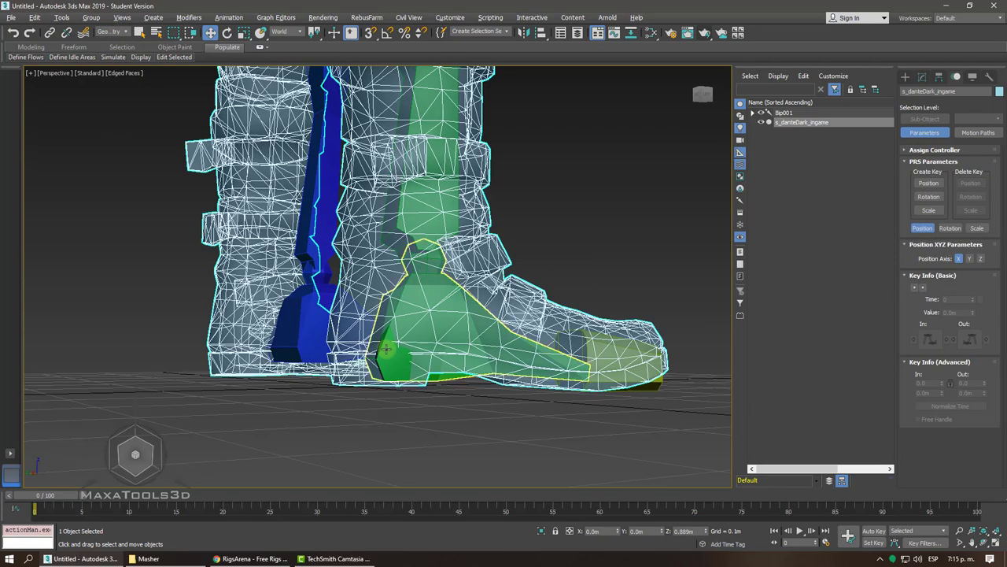
pyautogui.click(391, 350)
pyautogui.moveTo(921, 443); pyautogui.dragTo(940, 398)
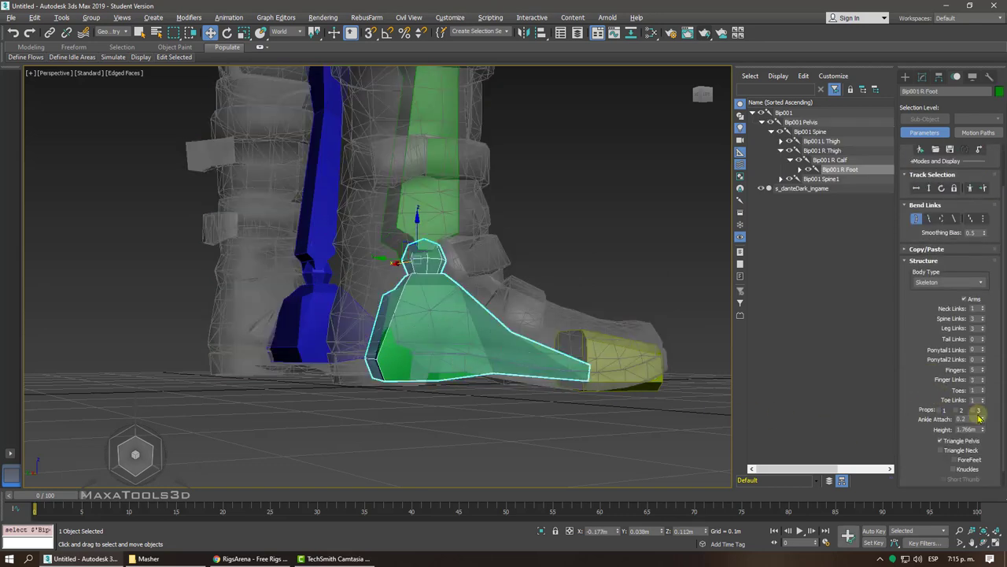
pyautogui.moveTo(982, 423)
pyautogui.mouseDown()
pyautogui.moveTo(964, 391)
pyautogui.moveTo(934, 423)
pyautogui.mouseUp()
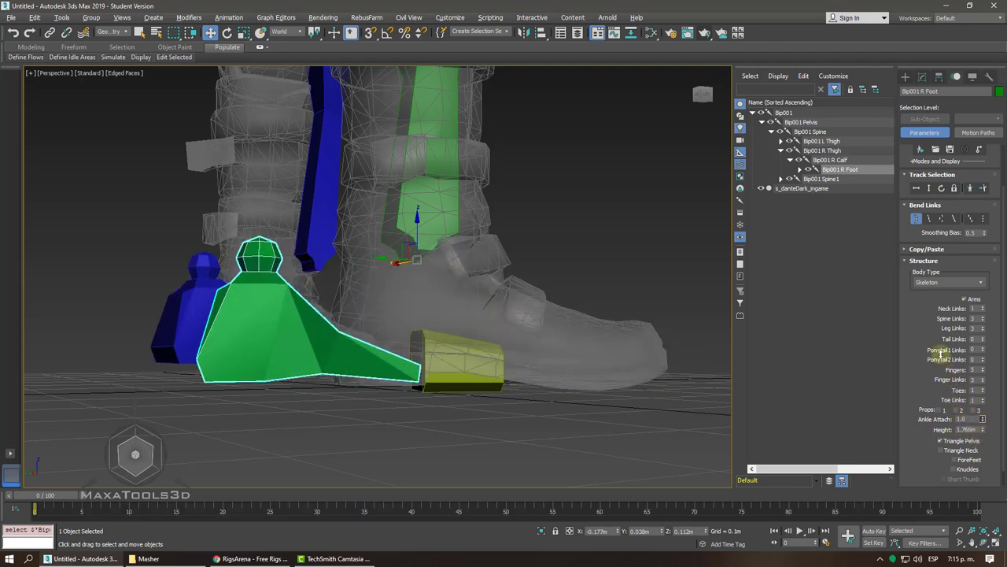
pyautogui.hotkey('ctrl', 'alt', 'h')
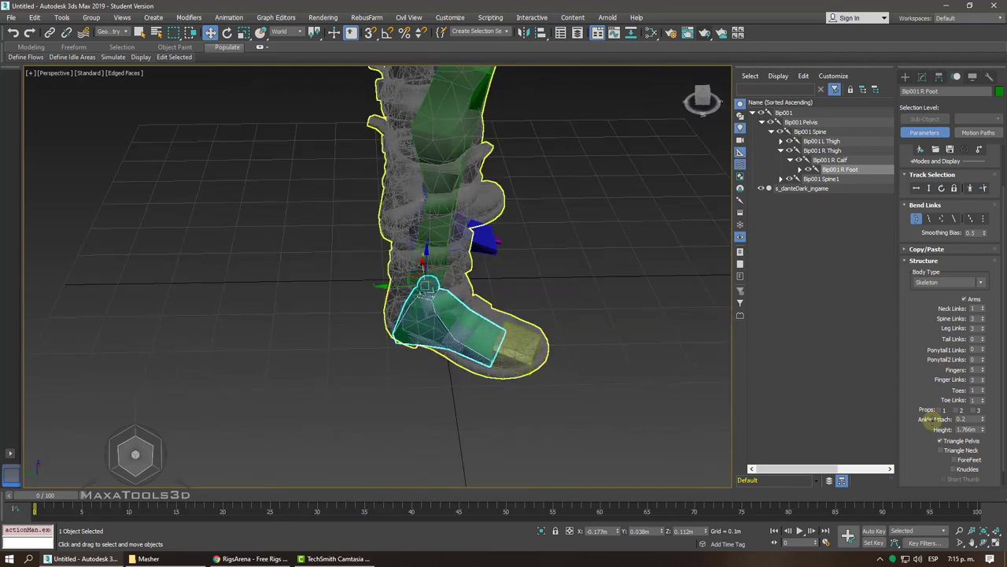
pyautogui.scroll(-1, 907, 328)
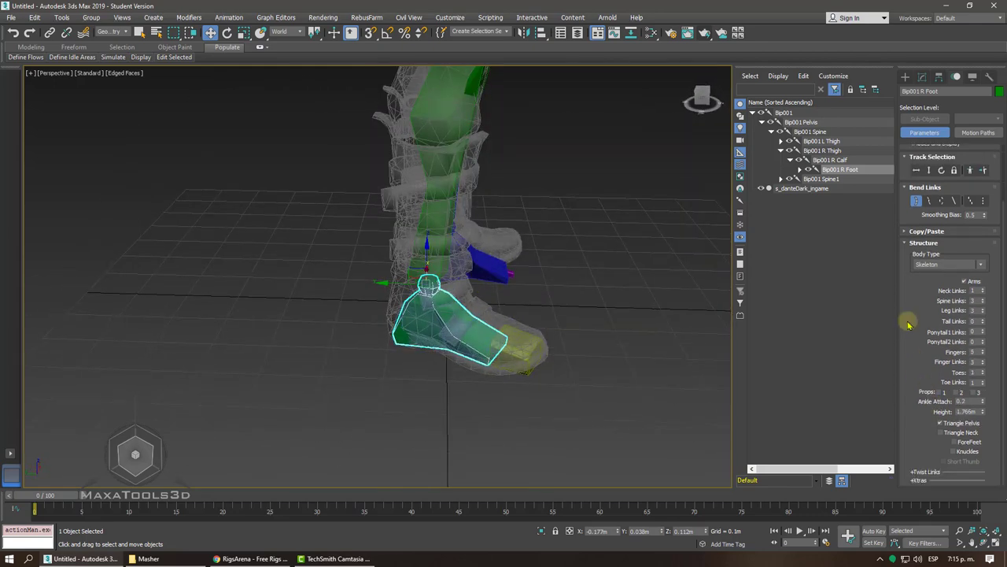
pyautogui.hotkey('ctrl', 'alt', 'h')
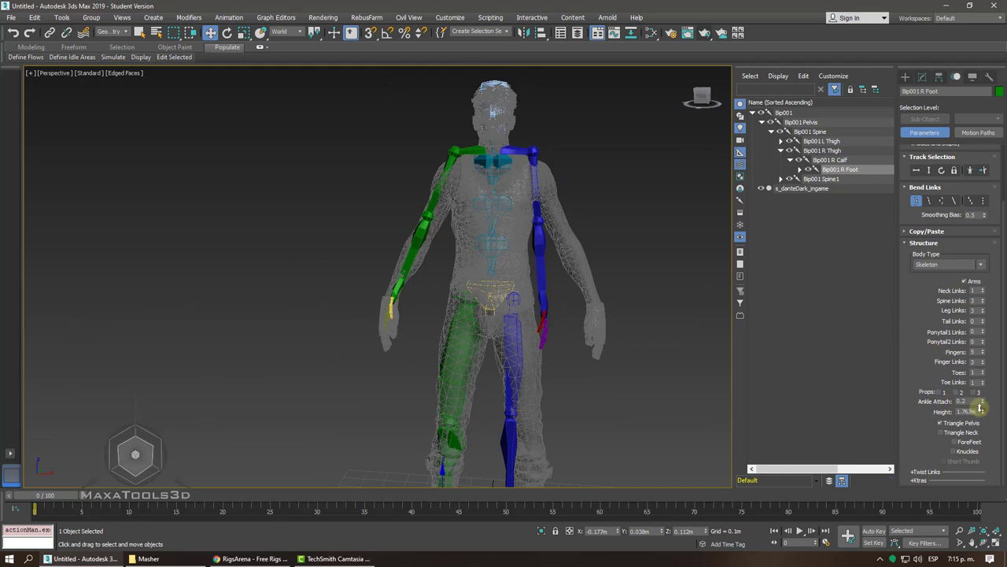
# - Drag the biped Height down to 1.749m
pyautogui.moveTo(981, 408); pyautogui.dragTo(980, 423)
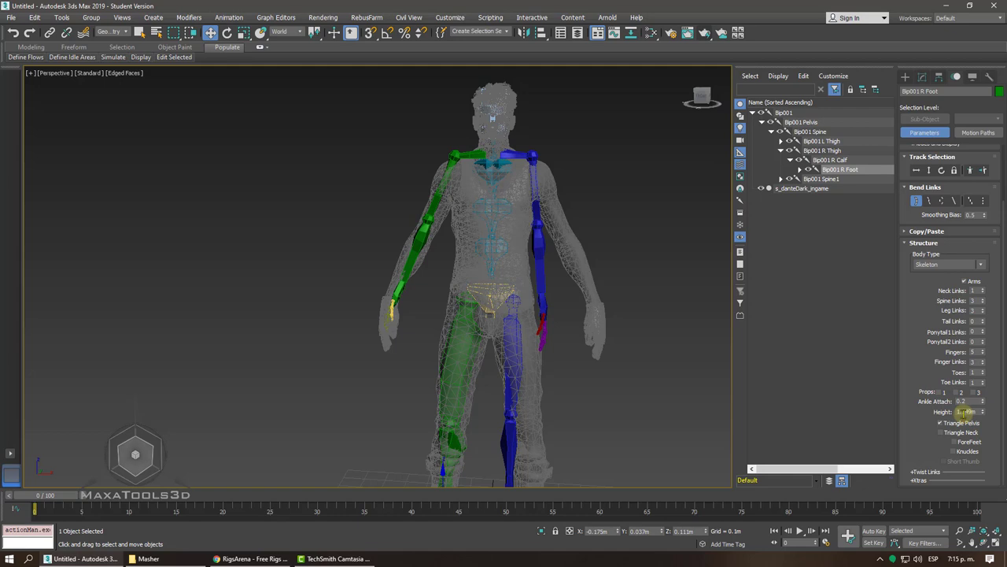
pyautogui.click(646, 317)
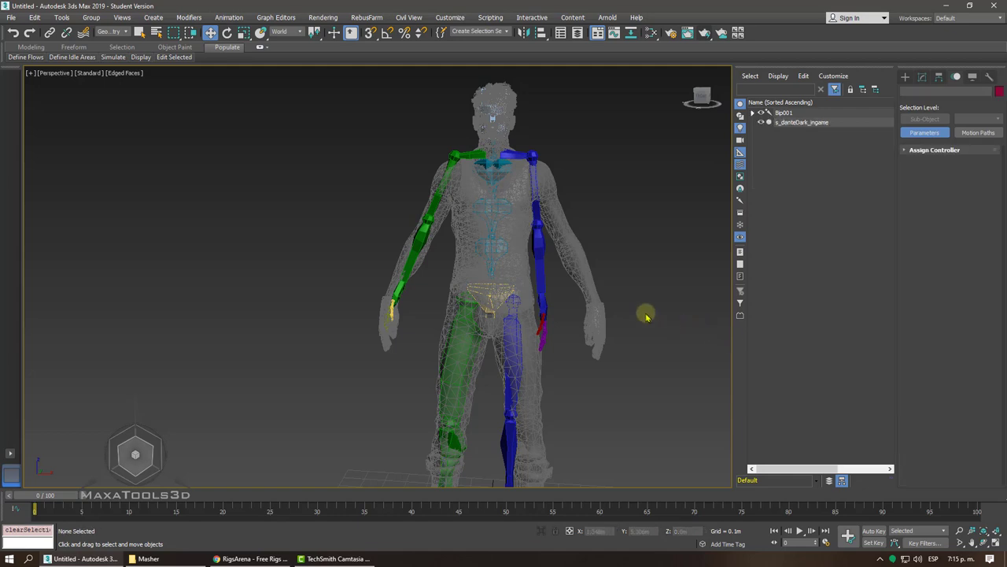
pyautogui.click(541, 283)
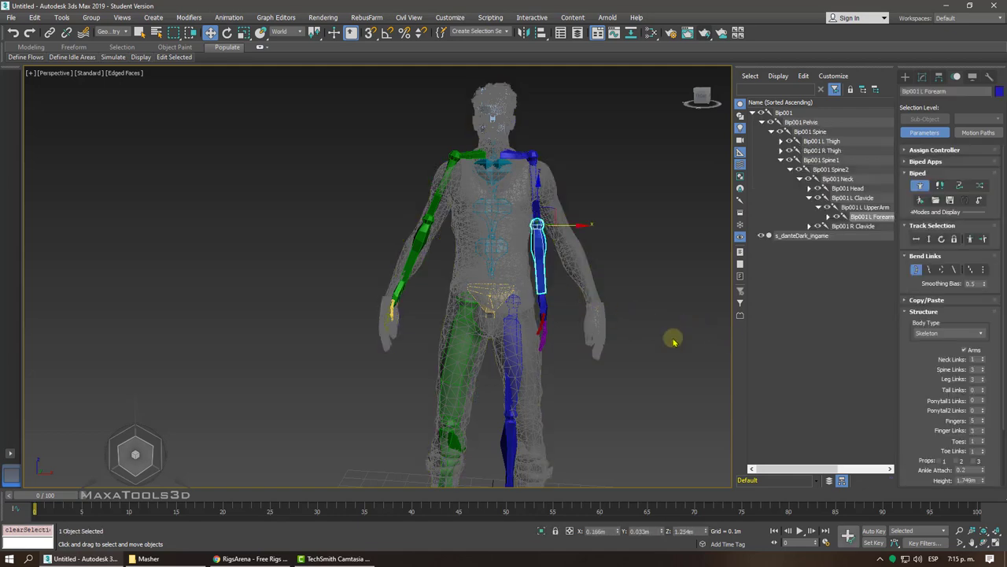
pyautogui.moveTo(922, 438); pyautogui.dragTo(917, 321)
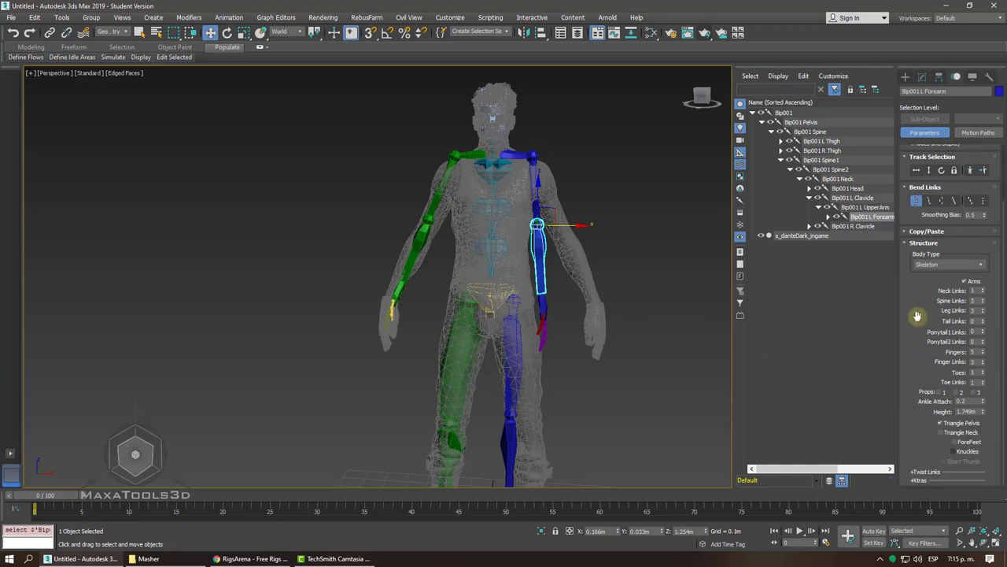
# - Compare Triangle Pelvis off and on, leaving it switched on
pyautogui.click(947, 426)
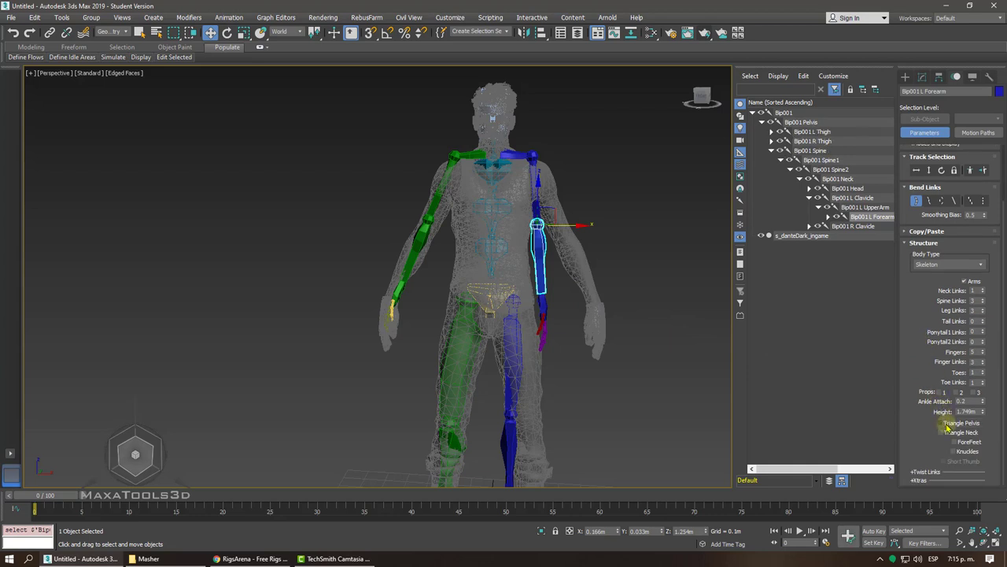
pyautogui.click(947, 425)
pyautogui.click(948, 426)
pyautogui.click(947, 426)
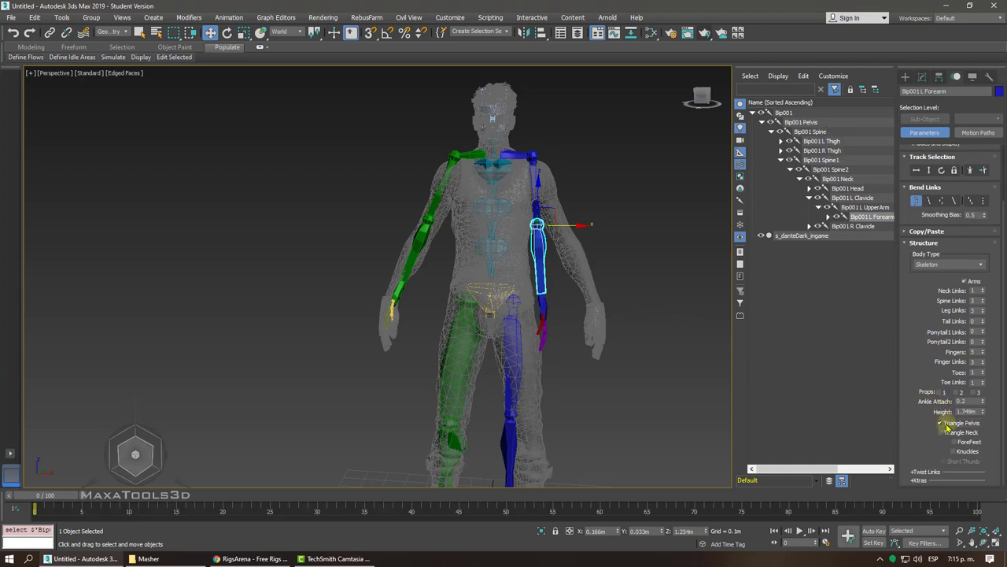
pyautogui.hotkey('shift', 'z')
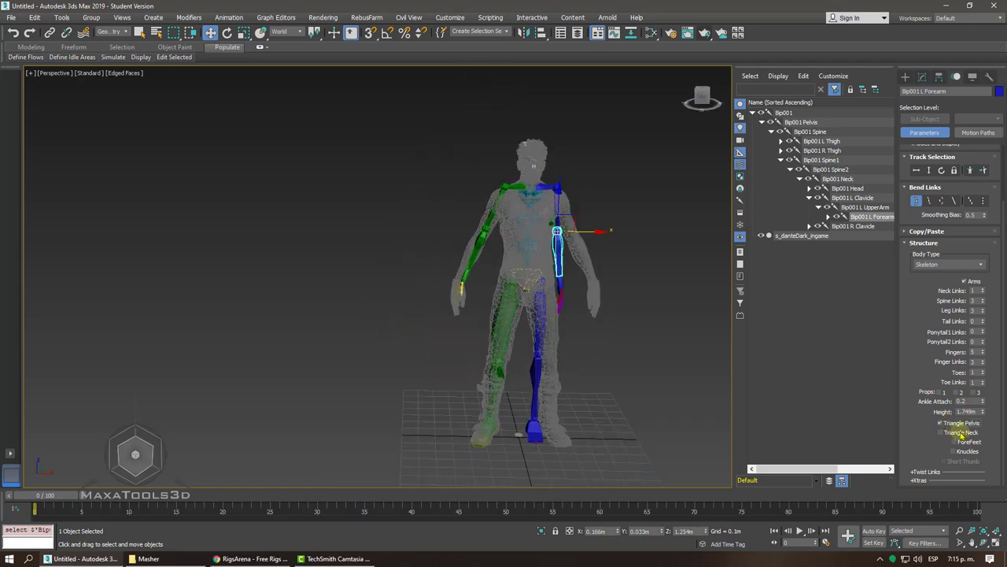
pyautogui.hotkey('shift', 'z')
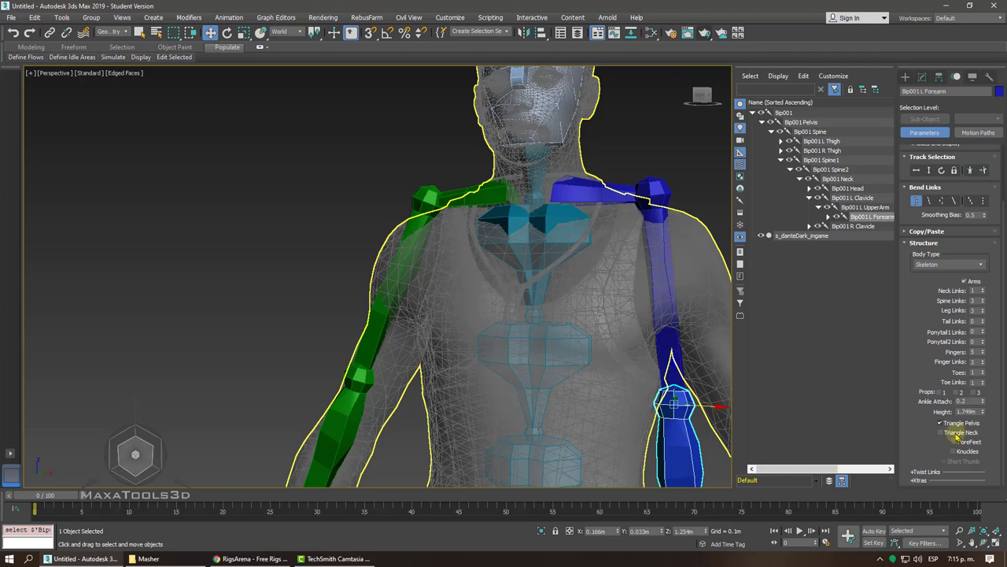
# - Test Triangle Neck, leave it off, and expand the Twist Links rollout
pyautogui.click(956, 435)
pyautogui.click(955, 434)
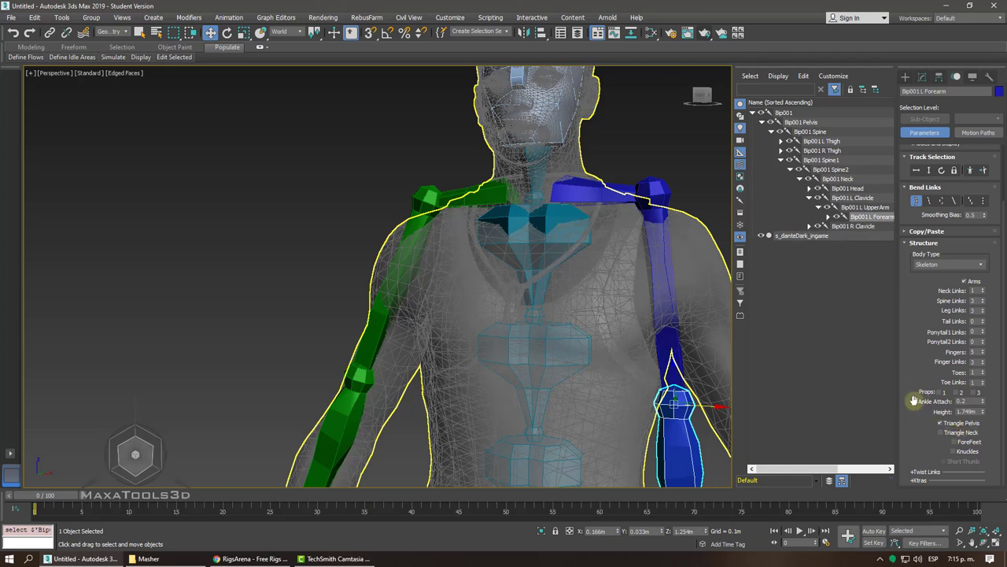
pyautogui.click(914, 473)
pyautogui.moveTo(915, 416); pyautogui.dragTo(911, 238)
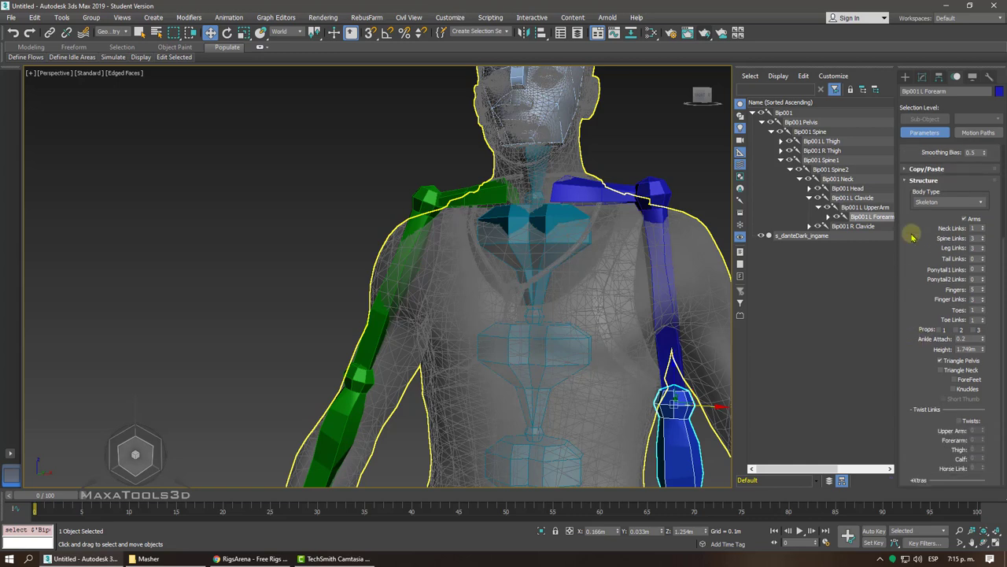
# - Enable biped Twists and raise the Upper Arm twist links to 2
pyautogui.click(970, 423)
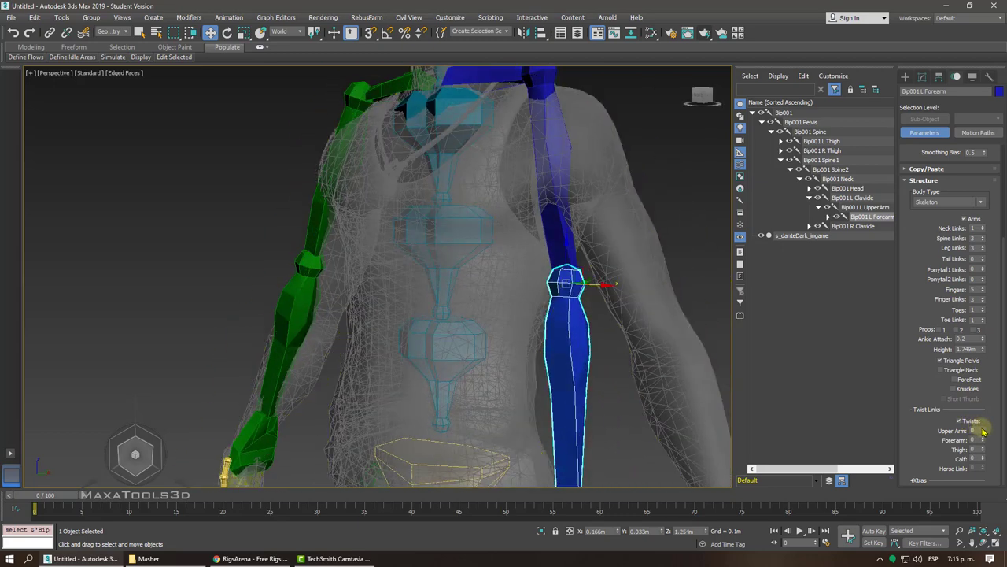
pyautogui.click(982, 429)
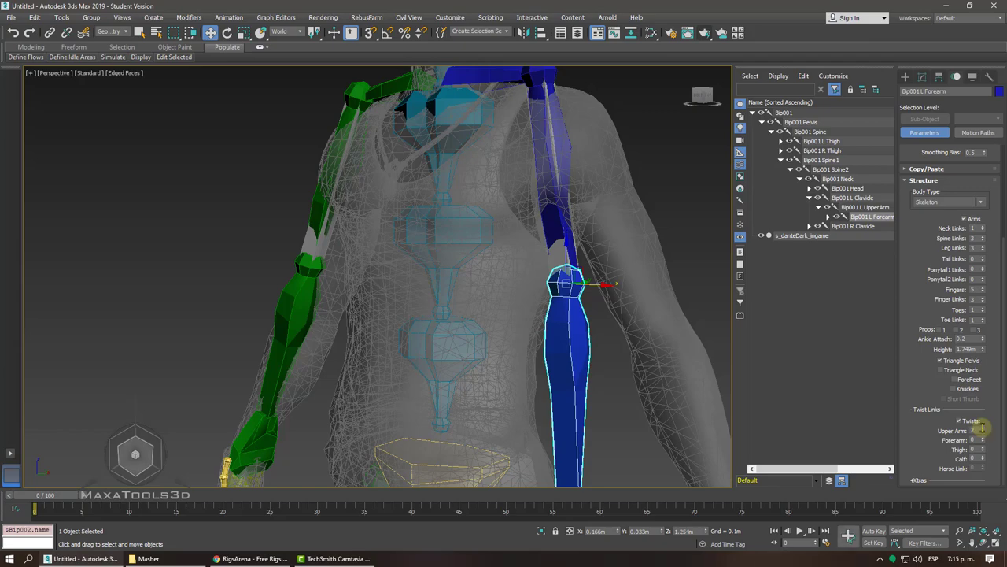
pyautogui.click(554, 256)
pyautogui.scroll(2, 554, 255)
pyautogui.scroll(2, 554, 256)
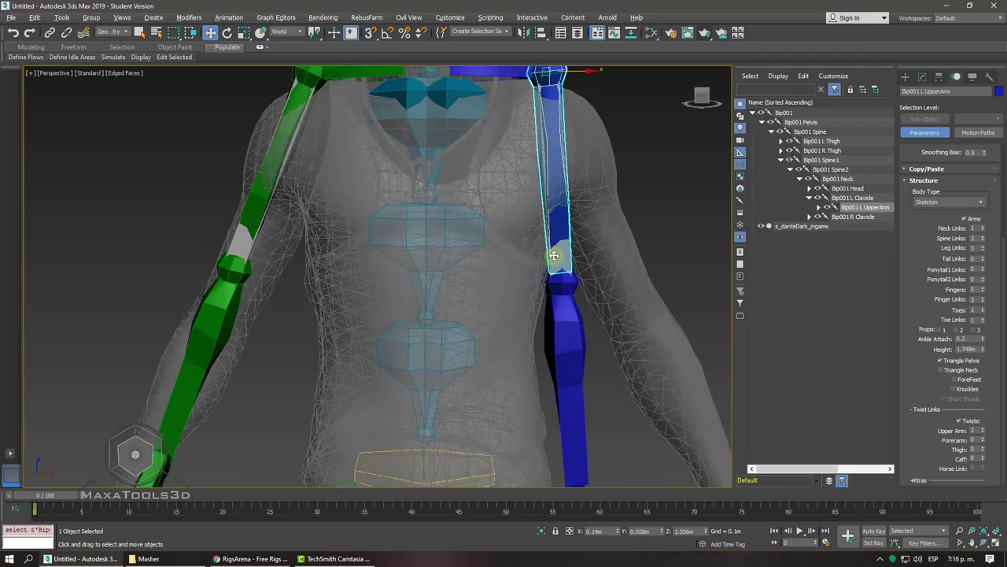
pyautogui.moveTo(554, 256)
pyautogui.keyDown('alt'); pyautogui.mouseDown(button='middle')
pyautogui.moveTo(554, 290)
pyautogui.moveTo(589, 303)
pyautogui.mouseUp(button='middle'); pyautogui.keyUp('alt')
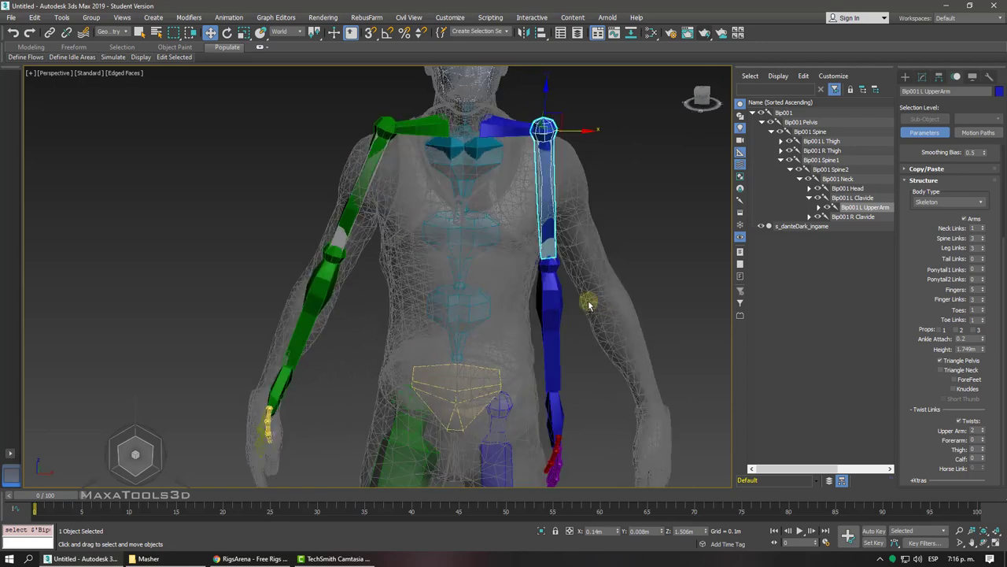
# - Switch Twists back off and expand the Xtras rollout for extra tails
pyautogui.click(960, 418)
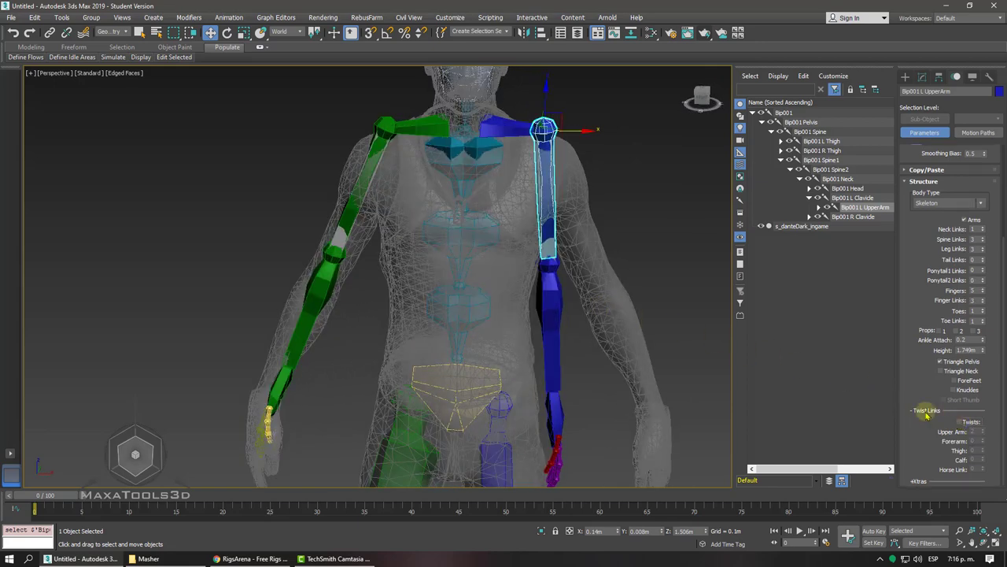
pyautogui.scroll(3, 926, 415)
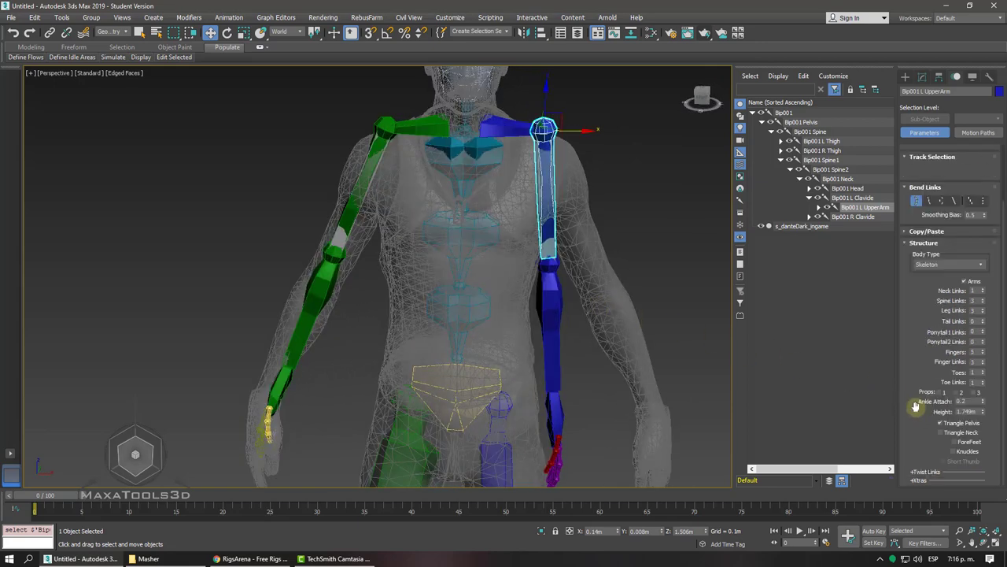
pyautogui.click(918, 479)
pyautogui.moveTo(925, 441); pyautogui.dragTo(910, 307)
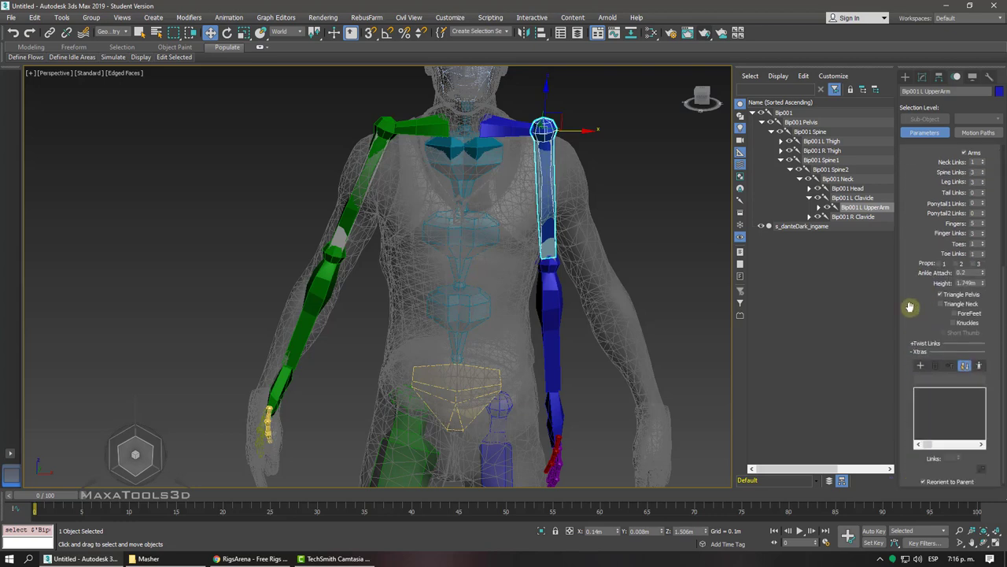
pyautogui.click(920, 366)
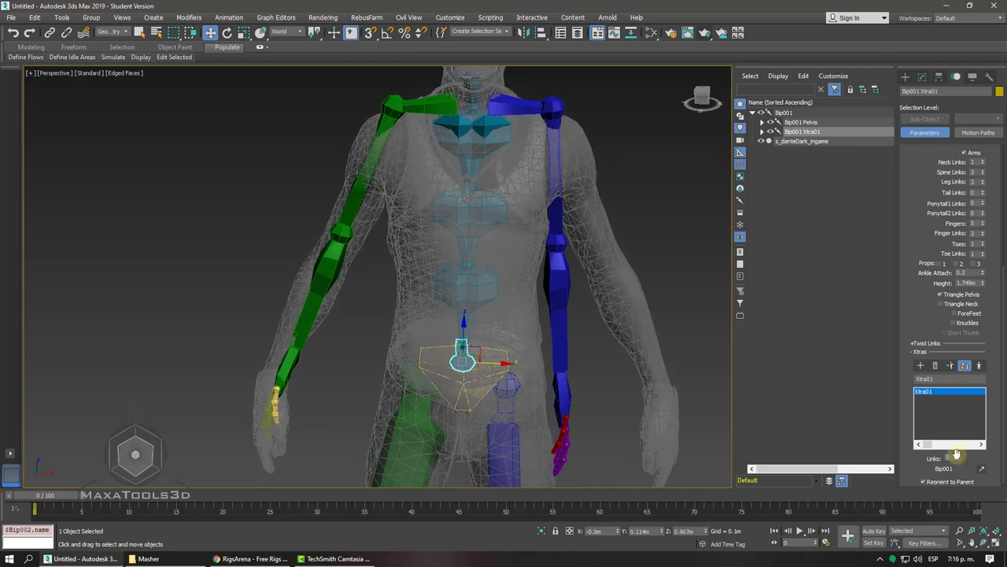
pyautogui.keyDown('alt'); pyautogui.moveTo(355, 331); pyautogui.dragTo(483, 329, button='middle'); pyautogui.keyUp('alt')
pyautogui.moveTo(483, 329); pyautogui.dragTo(489, 193)
pyautogui.rightClick(487, 195)
pyautogui.click(505, 209)
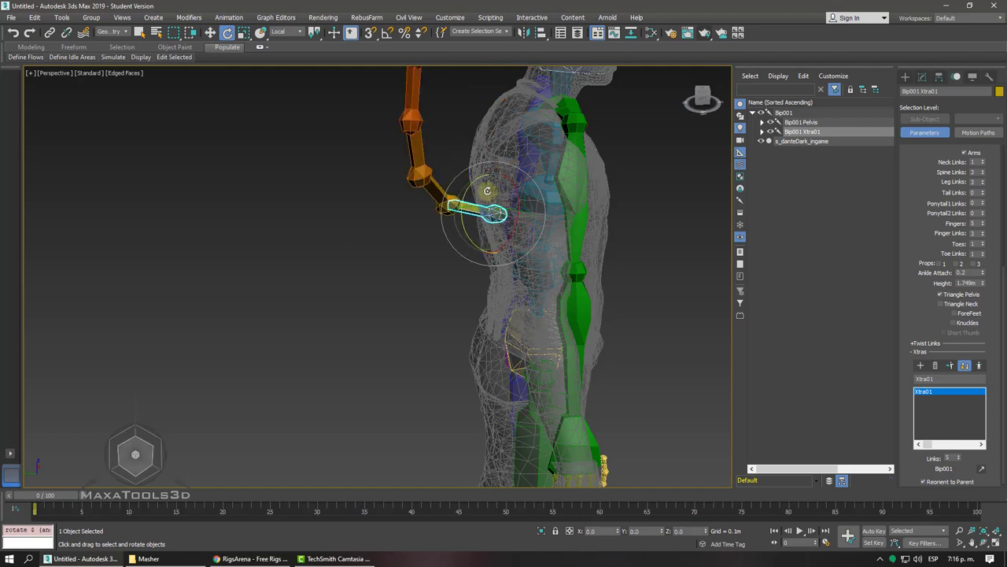
pyautogui.keyDown('alt'); pyautogui.moveTo(490, 193); pyautogui.dragTo(487, 195, button='middle'); pyautogui.keyUp('alt')
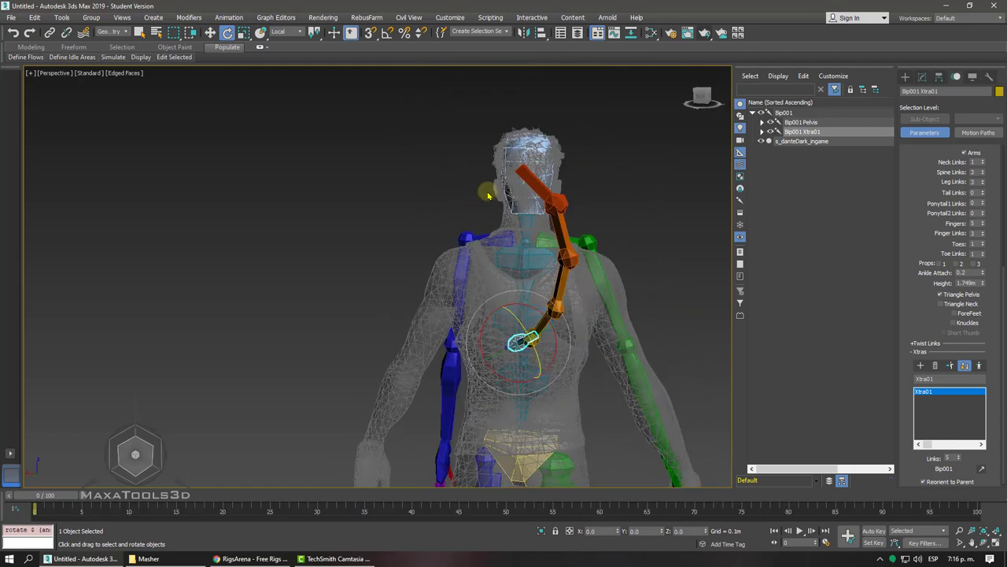
pyautogui.click(935, 366)
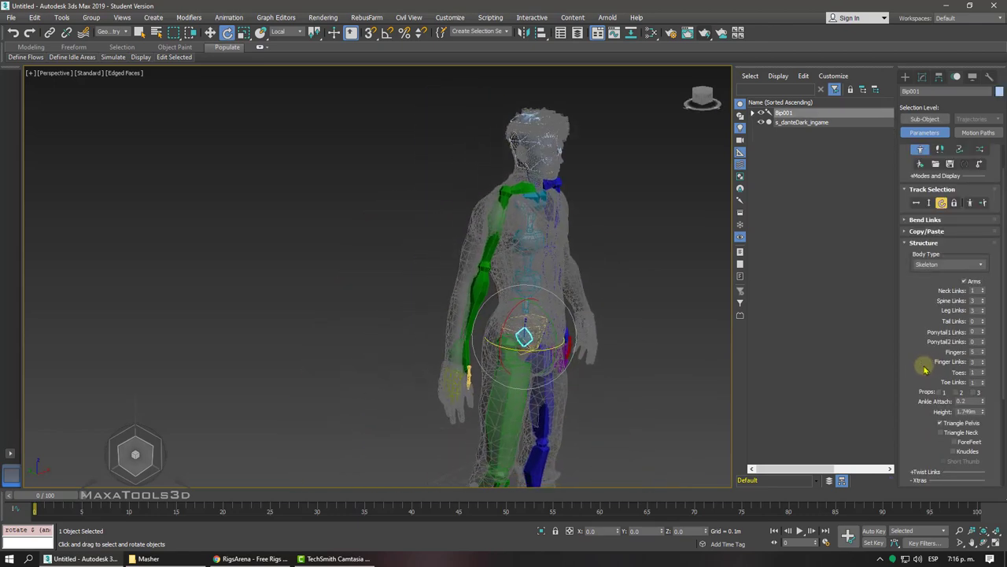
pyautogui.moveTo(917, 366); pyautogui.dragTo(904, 265)
pyautogui.moveTo(916, 216); pyautogui.dragTo(918, 286)
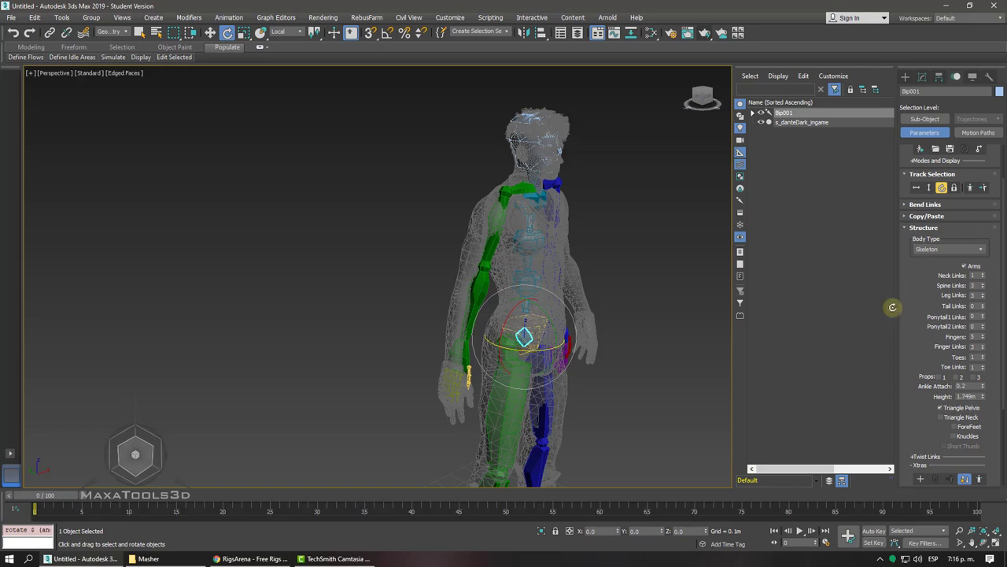
pyautogui.keyDown('alt'); pyautogui.moveTo(685, 315); pyautogui.dragTo(650, 317, button='middle'); pyautogui.keyUp('alt')
pyautogui.rightClick(561, 323)
# - Inspect the legs in wireframe, then return to shaded Front view
pyautogui.click(577, 329)
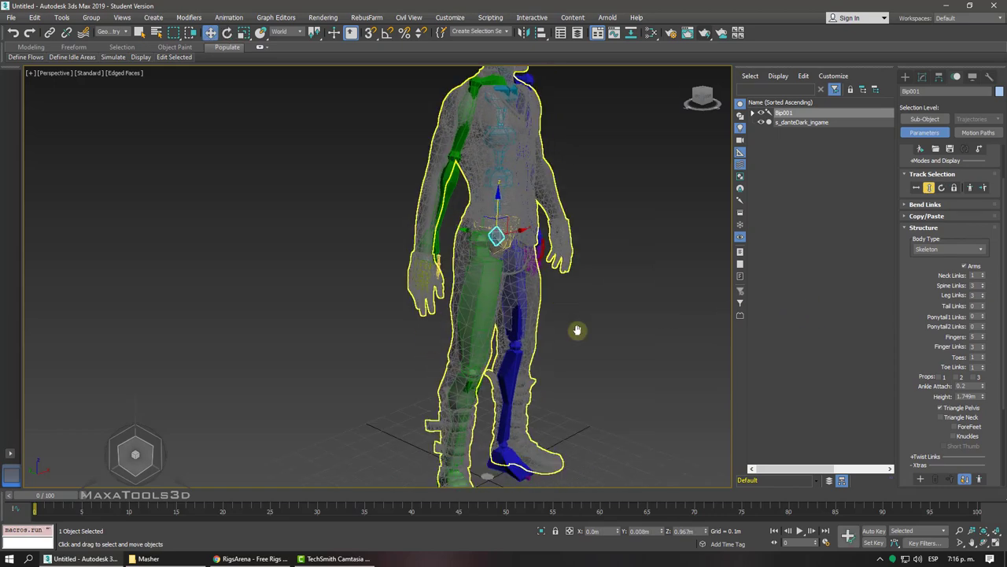
pyautogui.scroll(3, 577, 329)
pyautogui.scroll(2, 577, 329)
pyautogui.scroll(1, 577, 329)
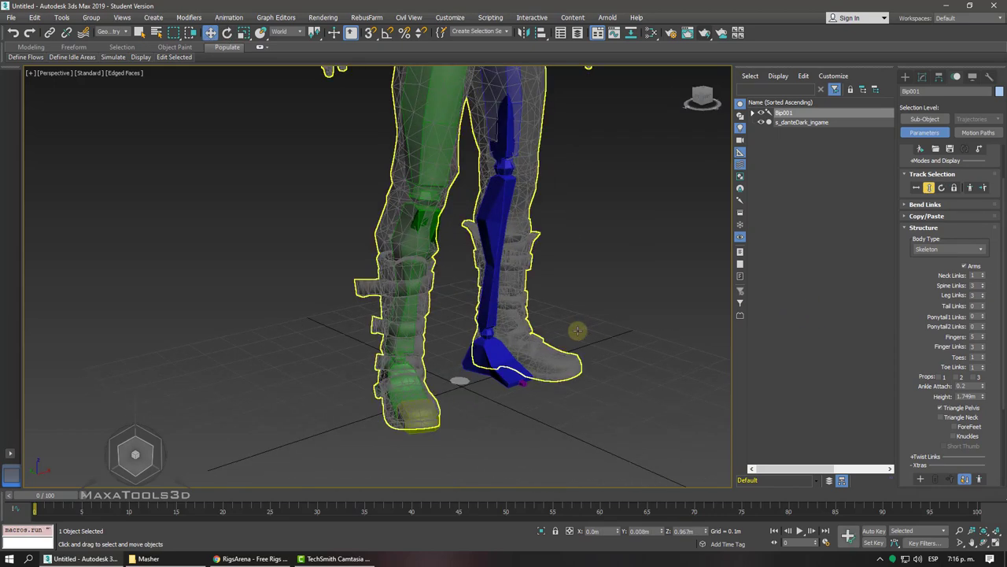
pyautogui.press('F3')
pyautogui.keyDown('alt'); pyautogui.moveTo(577, 329); pyautogui.dragTo(577, 329, button='middle'); pyautogui.keyUp('alt')
pyautogui.scroll(-5, 577, 329)
pyautogui.scroll(6, 577, 329)
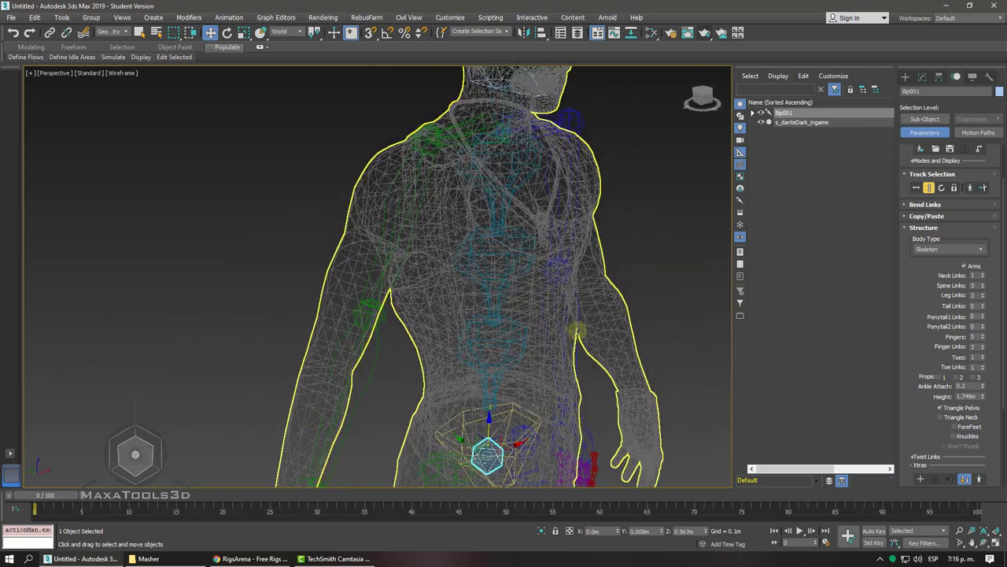
pyautogui.press('F3')
pyautogui.press('f')
pyautogui.scroll(-2, 287, 144)
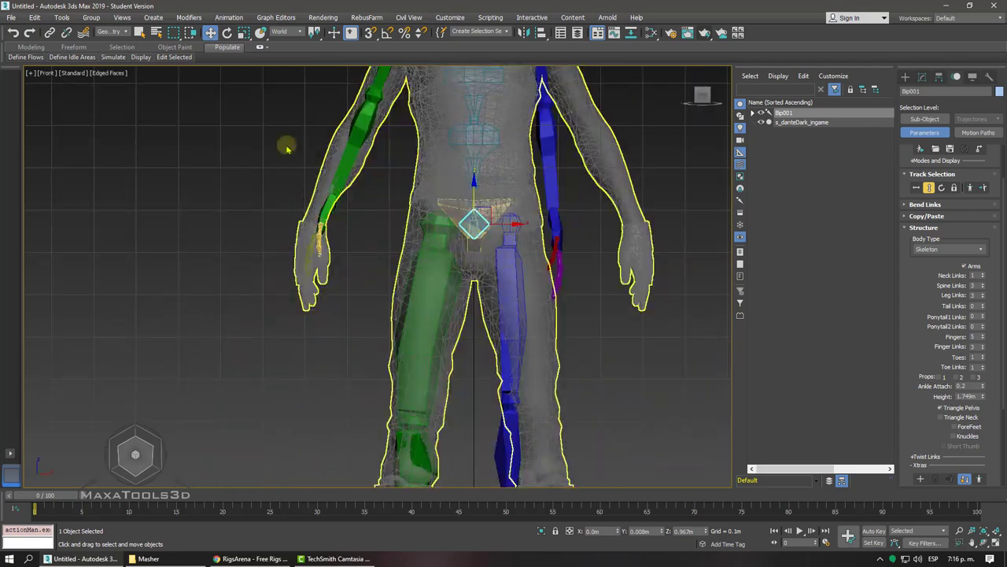
# - Set the selection filter to Bone and lower Bip001 Spine in the torso
pyautogui.click(110, 33)
pyautogui.click(104, 109)
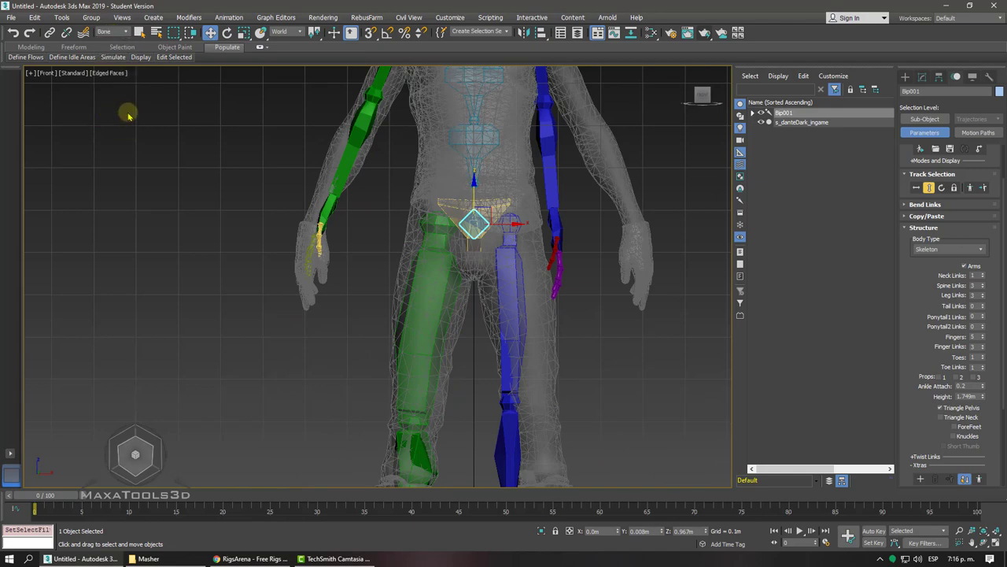
pyautogui.scroll(3, 468, 142)
pyautogui.click(470, 176)
pyautogui.moveTo(468, 187); pyautogui.dragTo(468, 198)
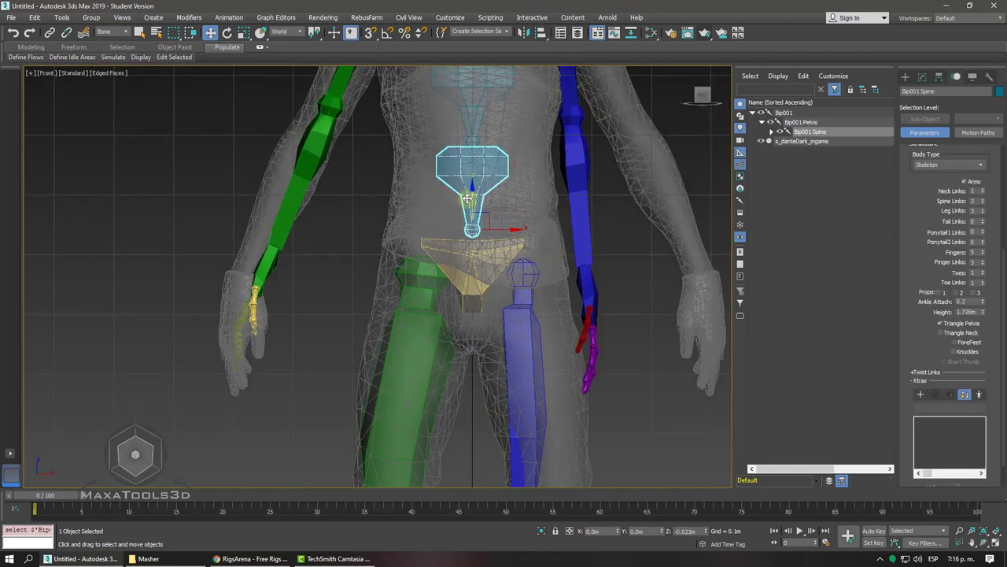
# - Scale Bip001 Spine down to shrink the biped into the mesh
pyautogui.scroll(-1, 467, 198)
pyautogui.scroll(-2, 464, 221)
pyautogui.scroll(-1, 461, 252)
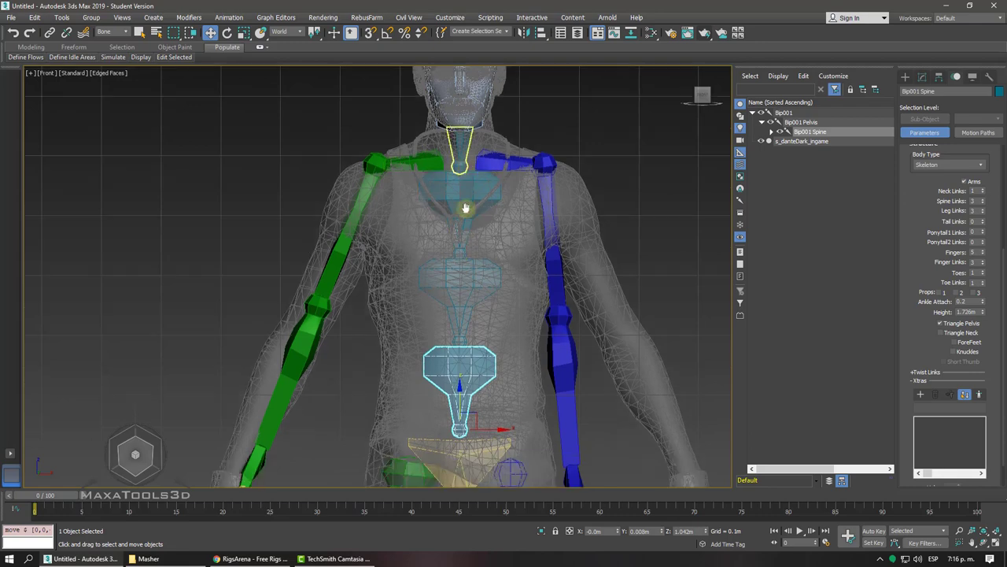
pyautogui.scroll(-1, 459, 277)
pyautogui.rightClick(458, 275)
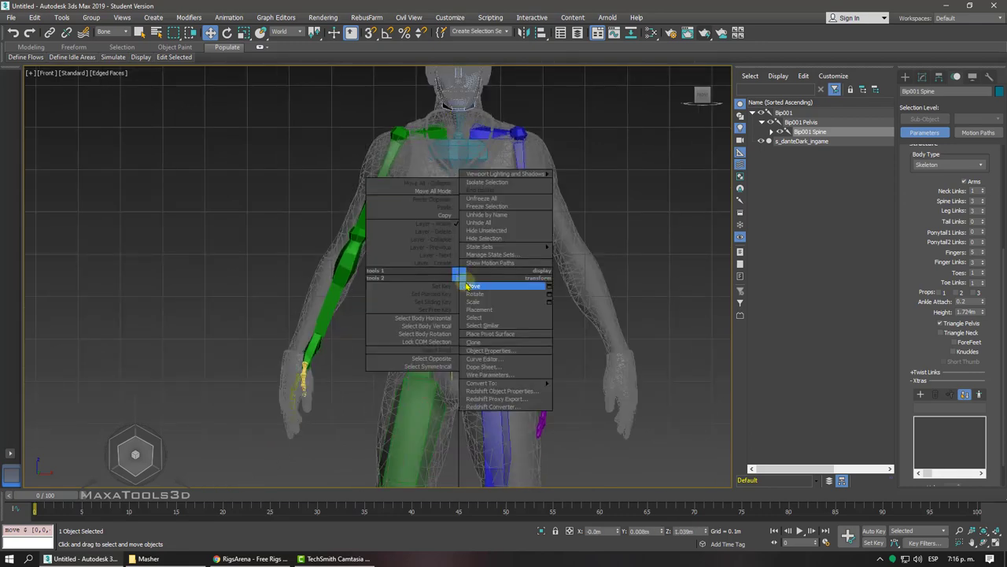
pyautogui.click(482, 300)
pyautogui.moveTo(458, 276); pyautogui.dragTo(458, 283)
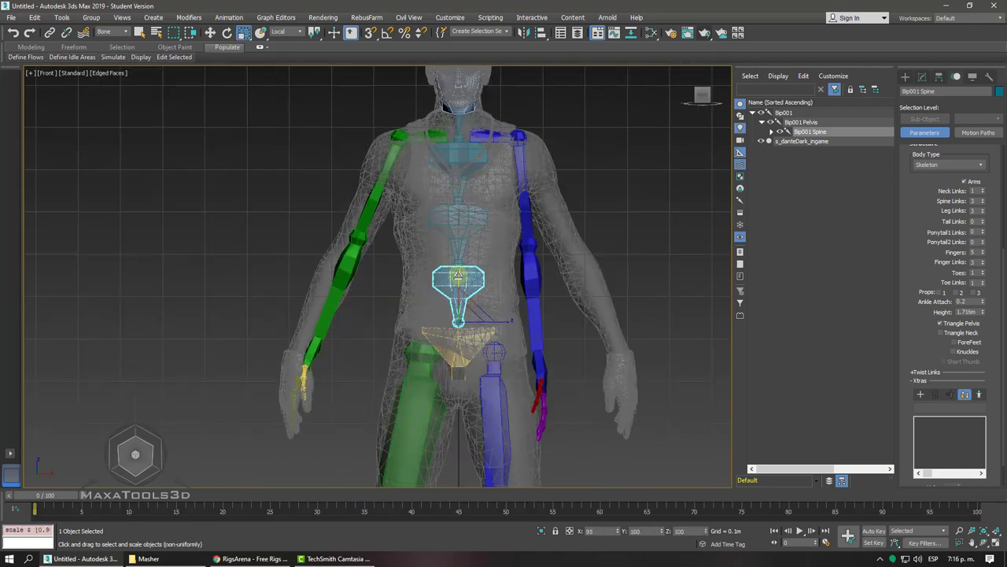
# - Move Bip001 R Clavicle and arm into the right shoulder, checking side-on
pyautogui.click(434, 140)
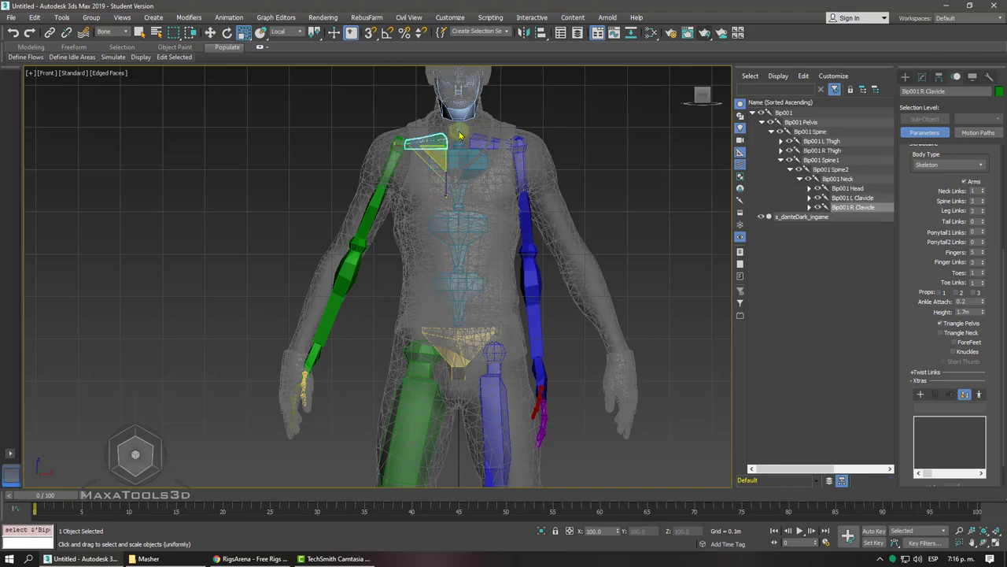
pyautogui.rightClick(459, 131)
pyautogui.click(470, 135)
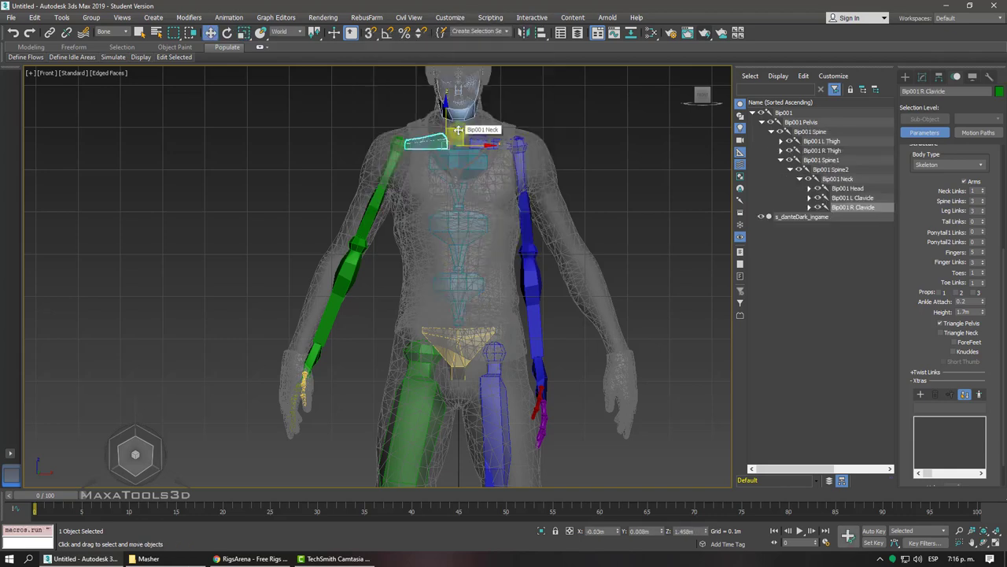
pyautogui.moveTo(458, 130); pyautogui.dragTo(448, 133)
pyautogui.keyDown('alt'); pyautogui.moveTo(448, 134); pyautogui.dragTo(394, 198, button='middle'); pyautogui.keyUp('alt')
pyautogui.click(405, 192)
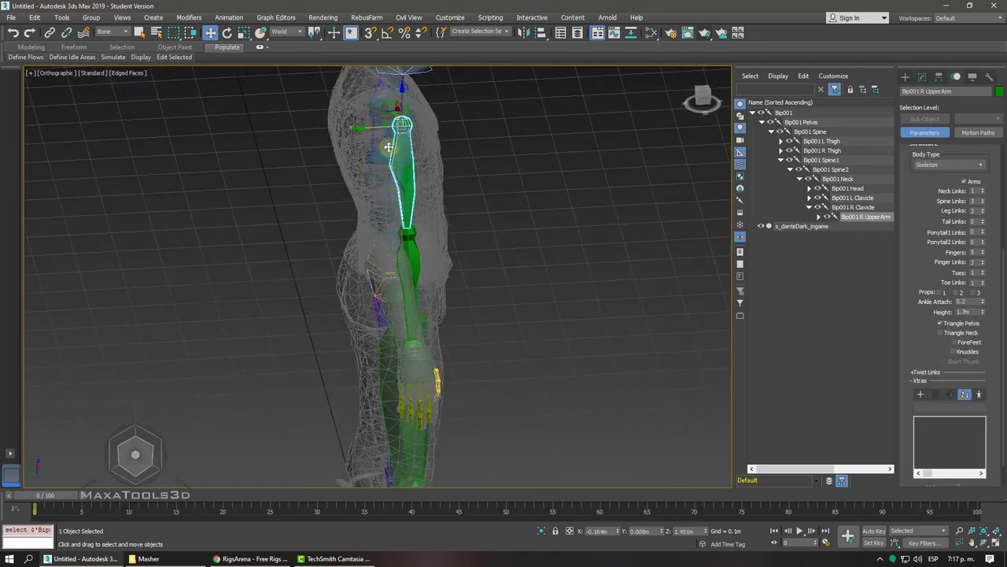
pyautogui.click(449, 110)
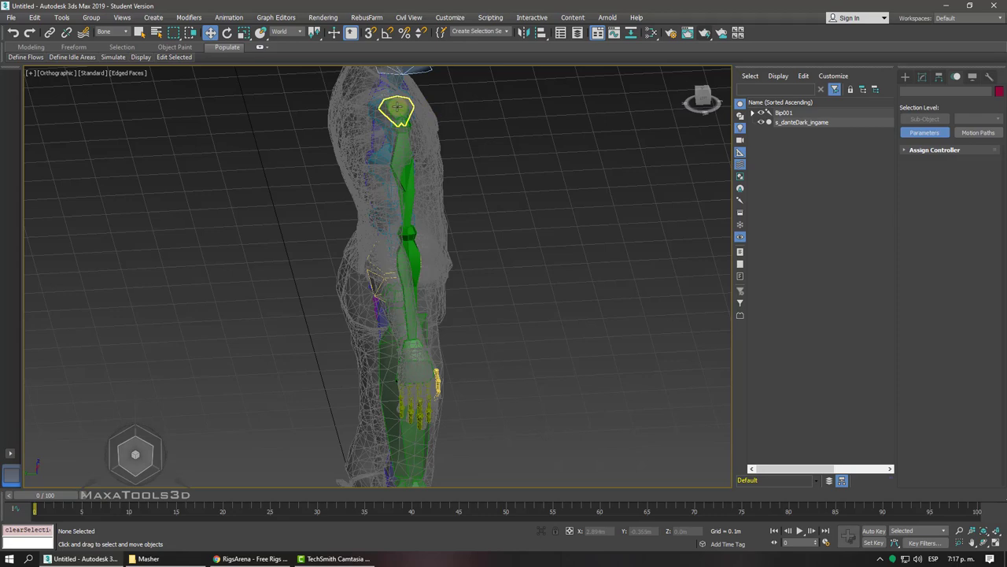
pyautogui.click(396, 106)
pyautogui.moveTo(367, 105); pyautogui.dragTo(359, 105)
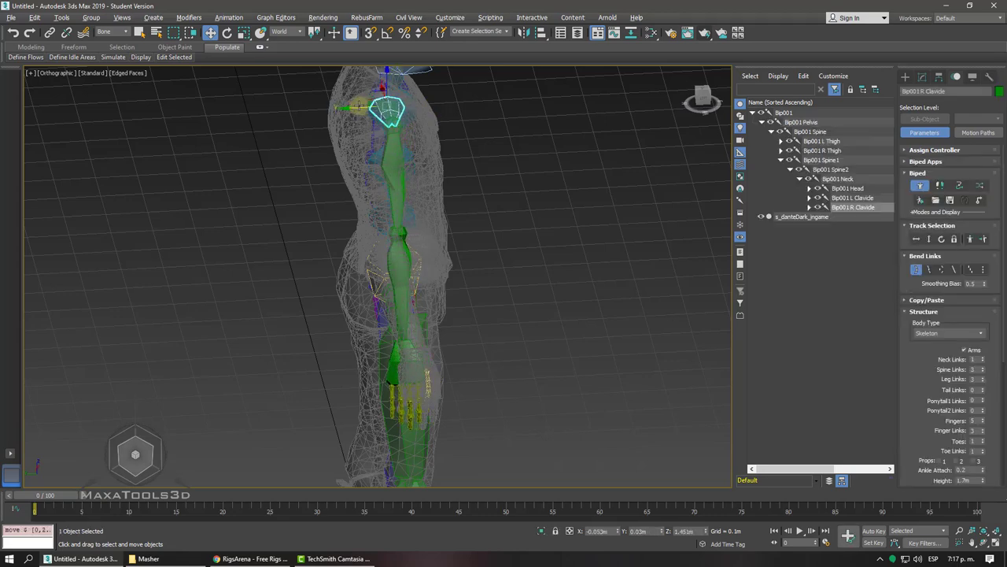
pyautogui.keyDown('alt'); pyautogui.moveTo(359, 104); pyautogui.dragTo(385, 111, button='middle'); pyautogui.keyUp('alt')
# - In the Left view, rotate Bip001 Spine to match the body's lean
pyautogui.press('l')
pyautogui.scroll(5, 409, 179)
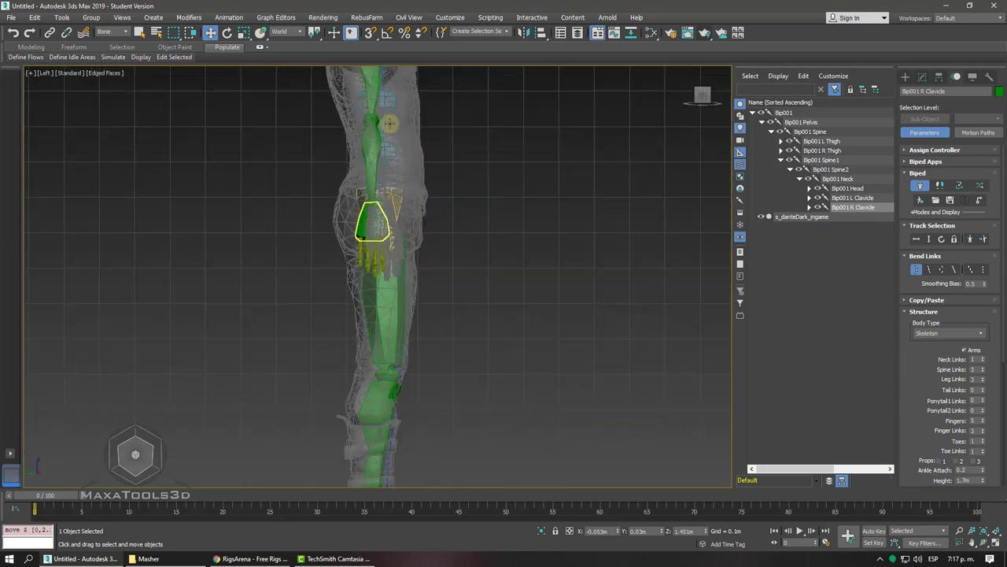
pyautogui.scroll(4, 409, 179)
pyautogui.click(409, 179)
pyautogui.rightClick(454, 165)
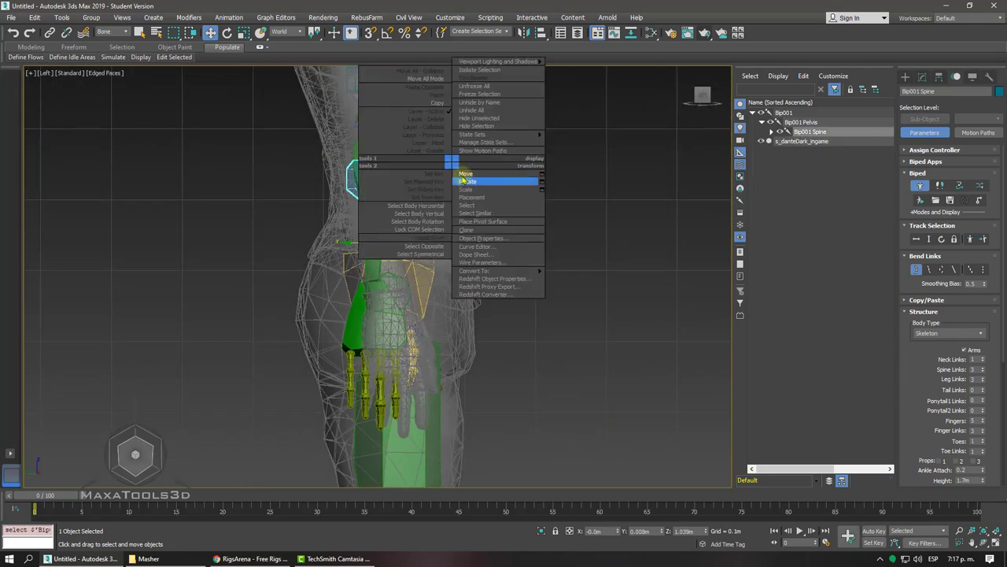
pyautogui.click(466, 179)
pyautogui.moveTo(412, 209); pyautogui.dragTo(403, 120)
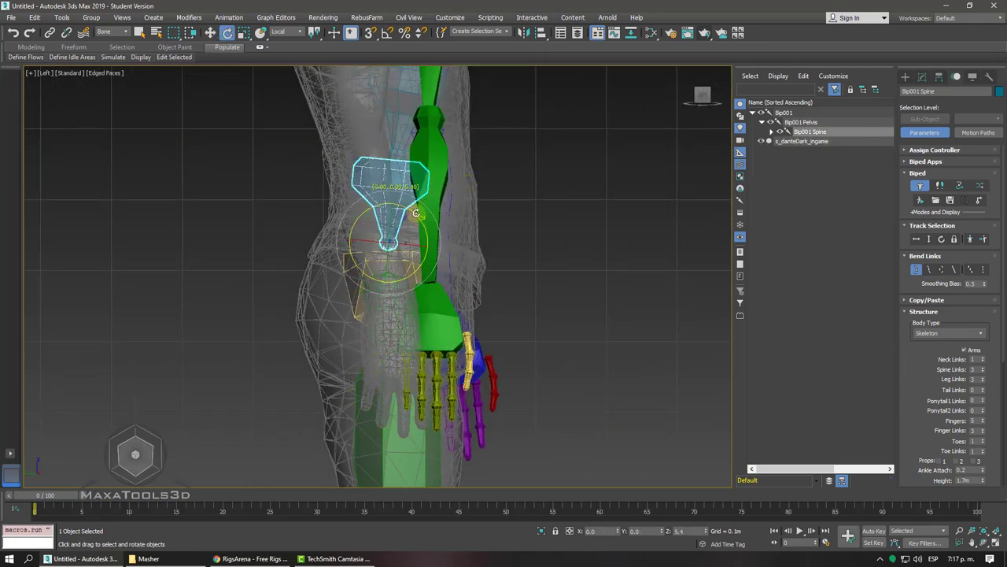
pyautogui.moveTo(403, 120); pyautogui.dragTo(430, 178, button='middle')
# - Try tilting Bip001 Spine1 to match the back, undoing the failed attempts
pyautogui.click(417, 161)
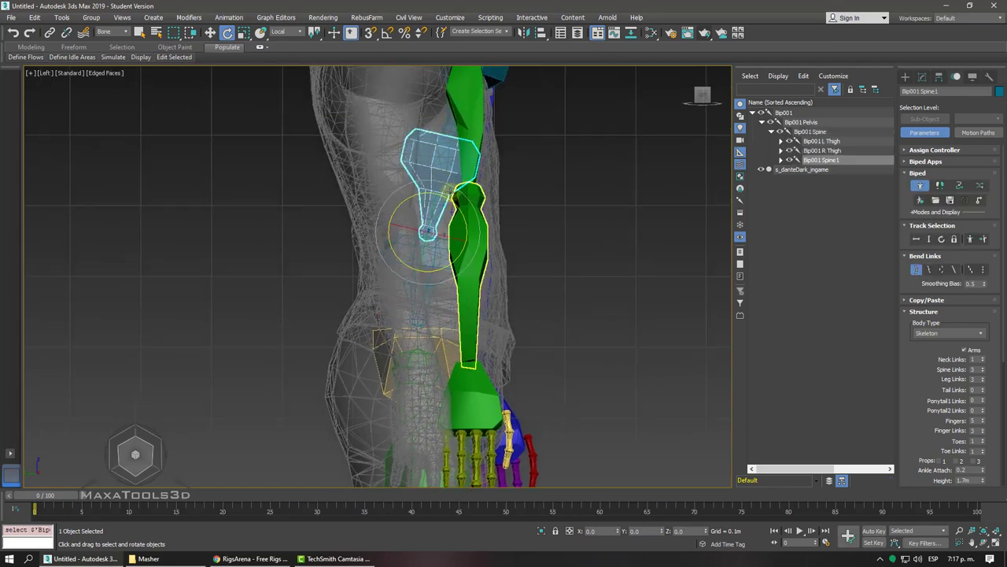
pyautogui.moveTo(441, 189); pyautogui.dragTo(456, 202)
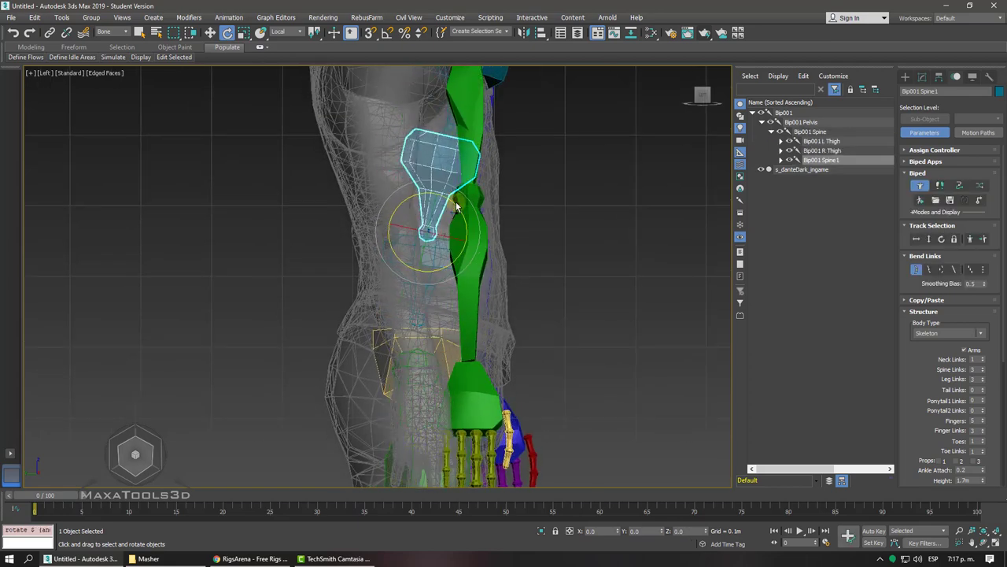
pyautogui.moveTo(593, 196); pyautogui.dragTo(629, 228, button='middle')
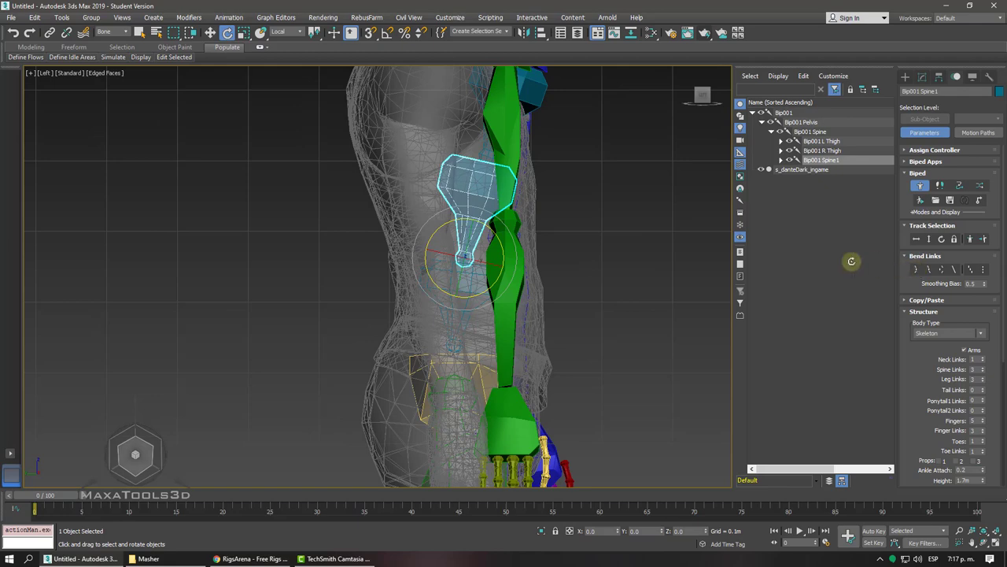
pyautogui.moveTo(489, 227)
pyautogui.mouseDown()
pyautogui.moveTo(477, 219)
pyautogui.moveTo(520, 258)
pyautogui.mouseUp()
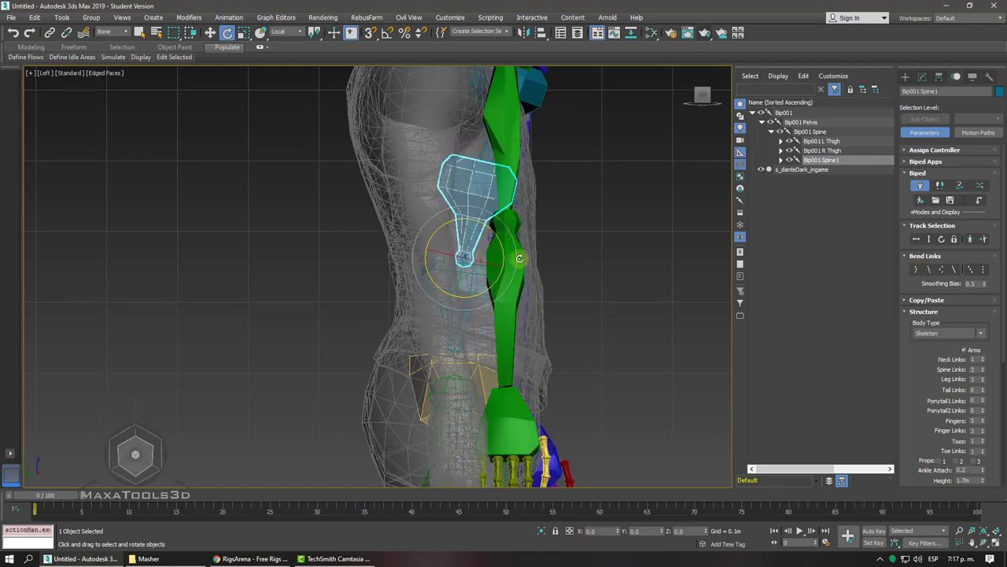
pyautogui.hotkey('ctrl', 'z')
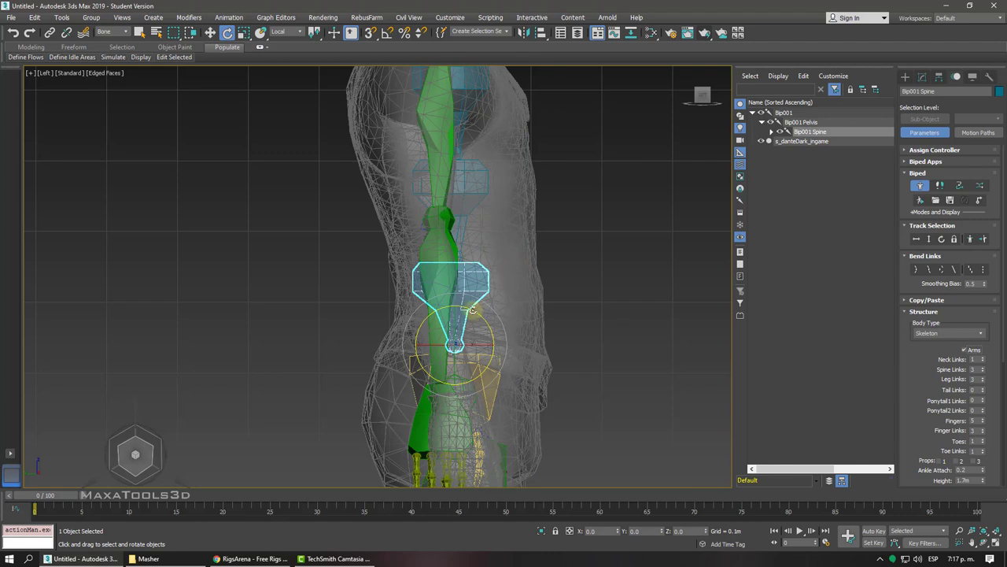
pyautogui.click(441, 189)
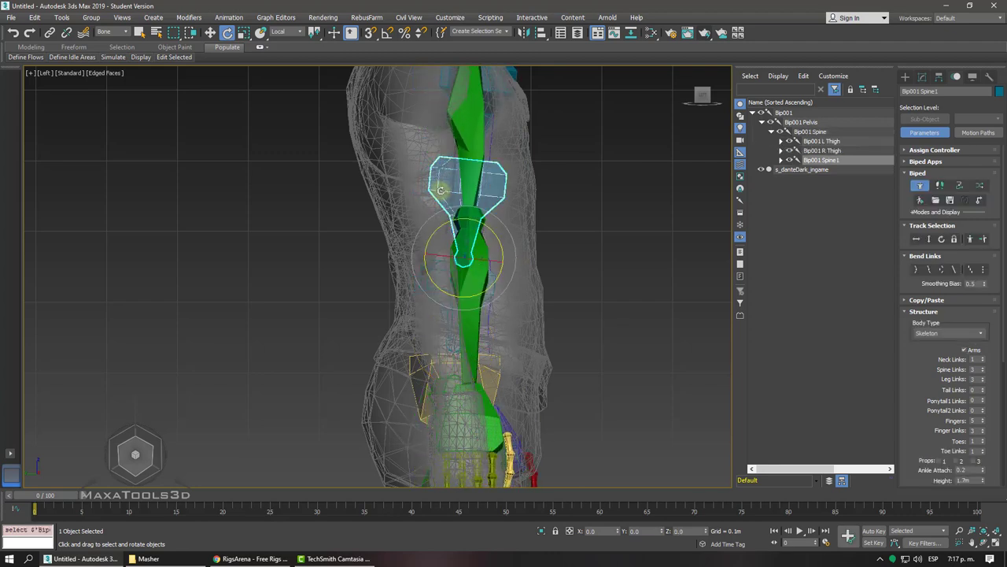
pyautogui.moveTo(487, 225); pyautogui.dragTo(469, 210)
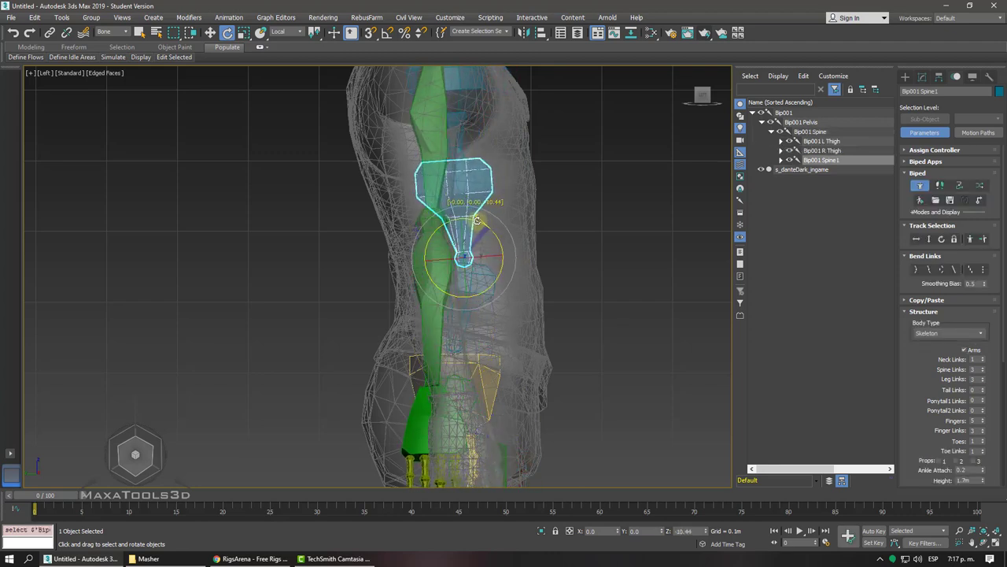
pyautogui.hotkey('ctrl', 'z')
# - Tilt Bip001 Spine1 about 3 degrees to follow the back's curve
pyautogui.click(469, 211)
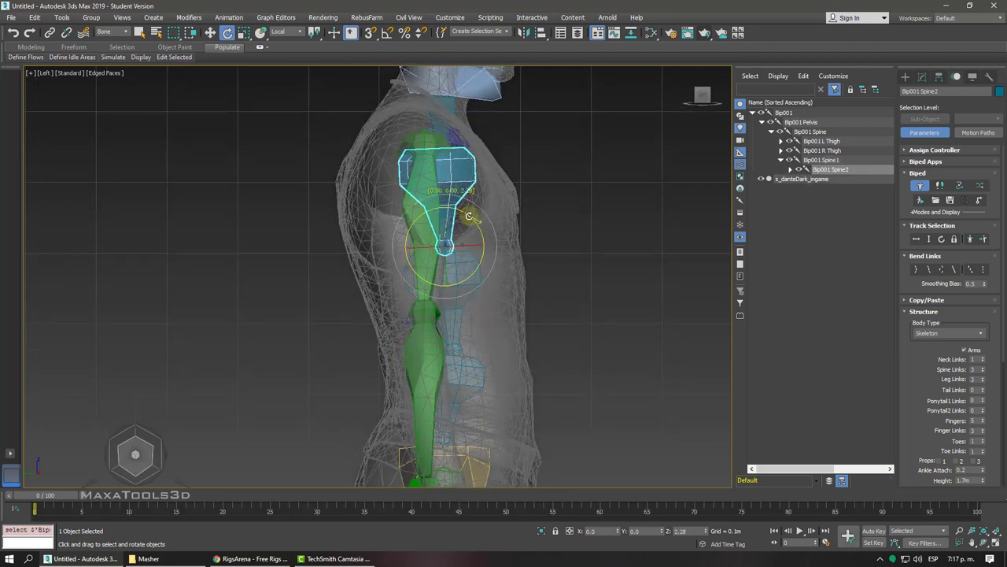
pyautogui.moveTo(469, 216); pyautogui.dragTo(469, 144, button='middle')
pyautogui.click(470, 323)
pyautogui.rightClick(490, 324)
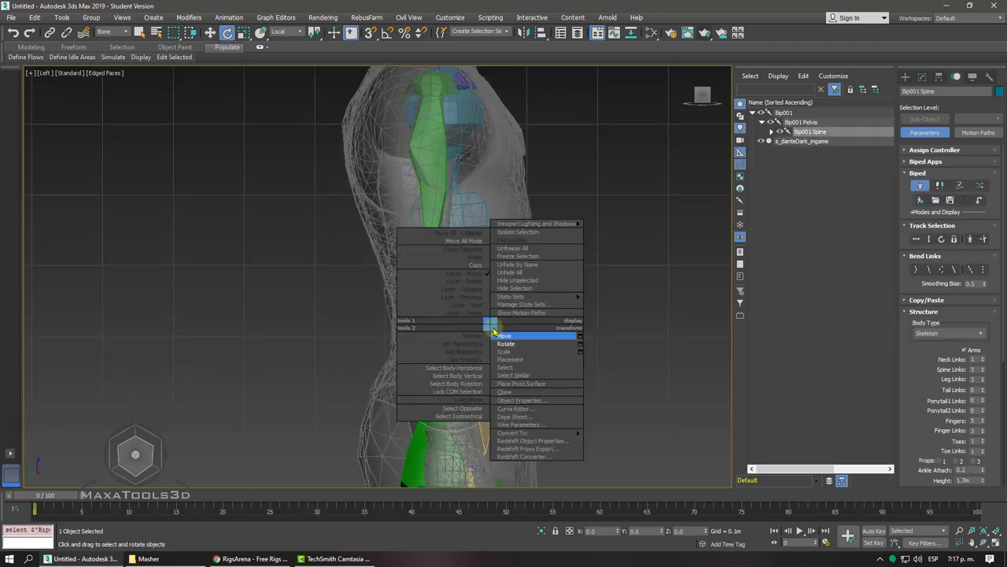
pyautogui.click(505, 337)
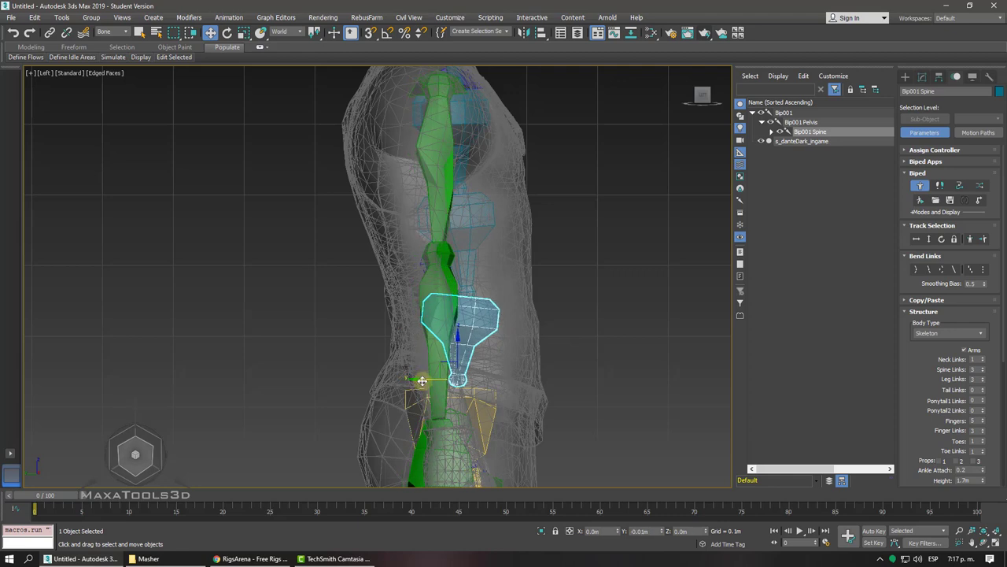
pyautogui.click(448, 220)
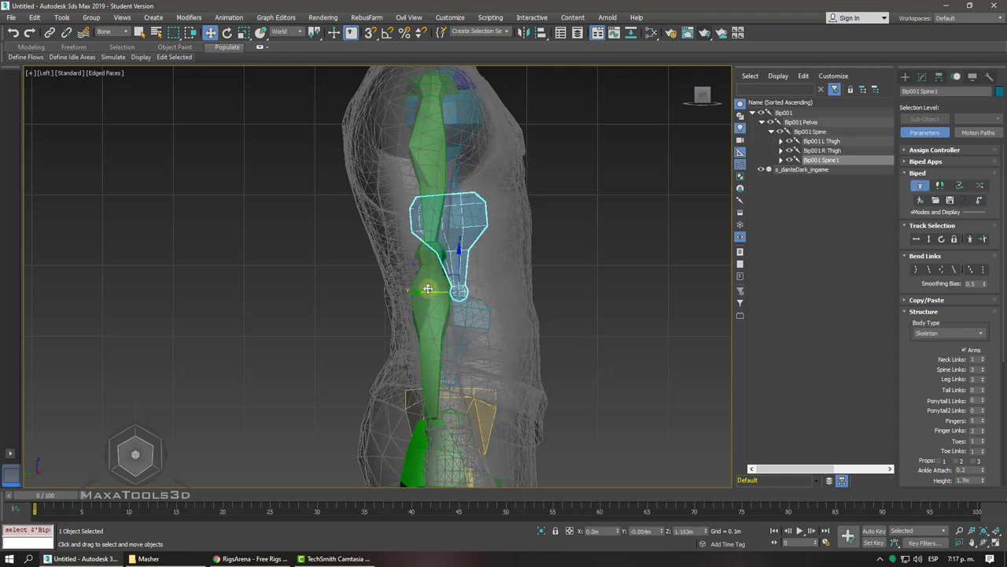
pyautogui.rightClick(455, 242)
pyautogui.click(482, 263)
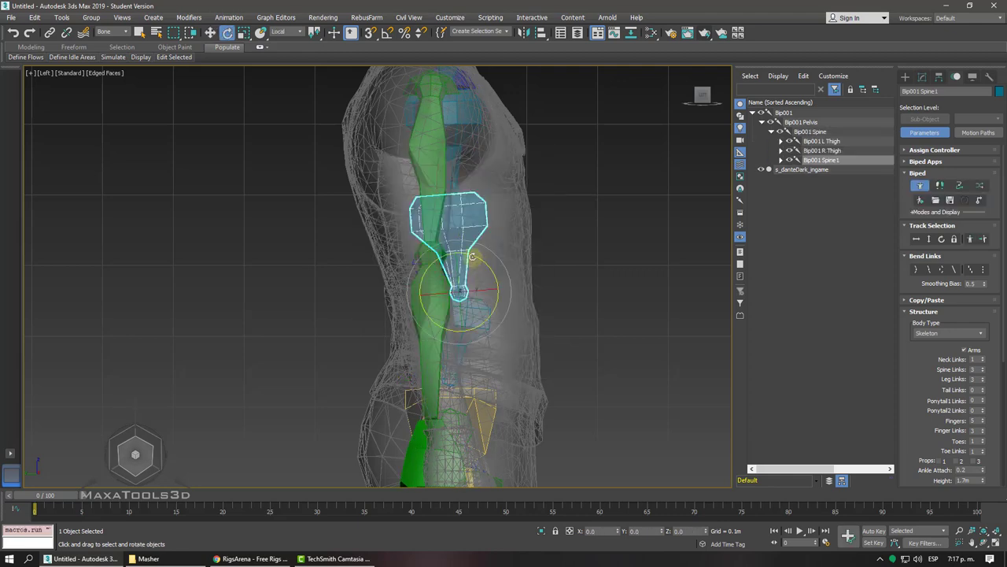
pyautogui.moveTo(477, 262); pyautogui.dragTo(470, 257)
# - Return to the Move tool and select the right upper arm, then R Clavicle
pyautogui.click(464, 179)
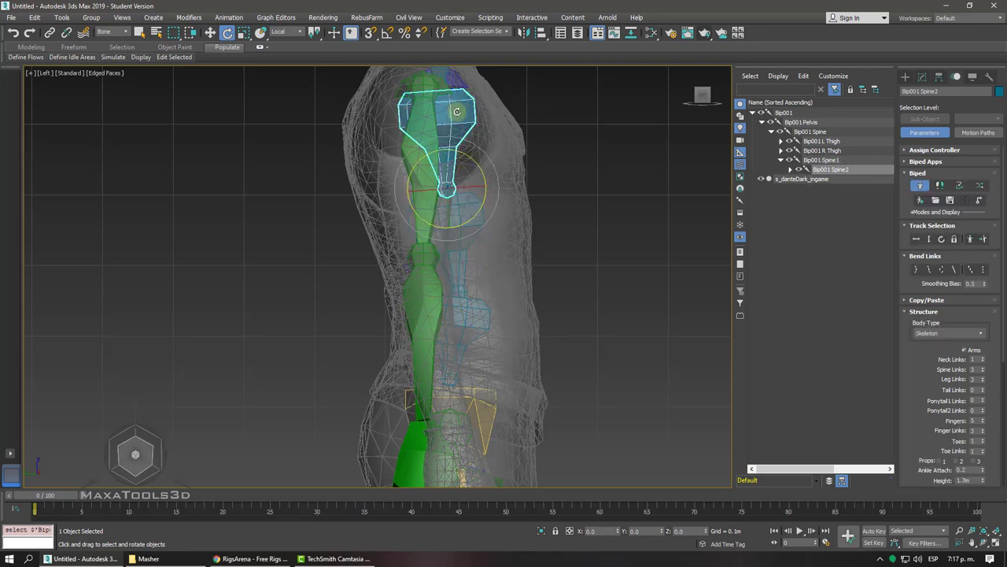
pyautogui.moveTo(471, 71); pyautogui.dragTo(460, 140, button='middle')
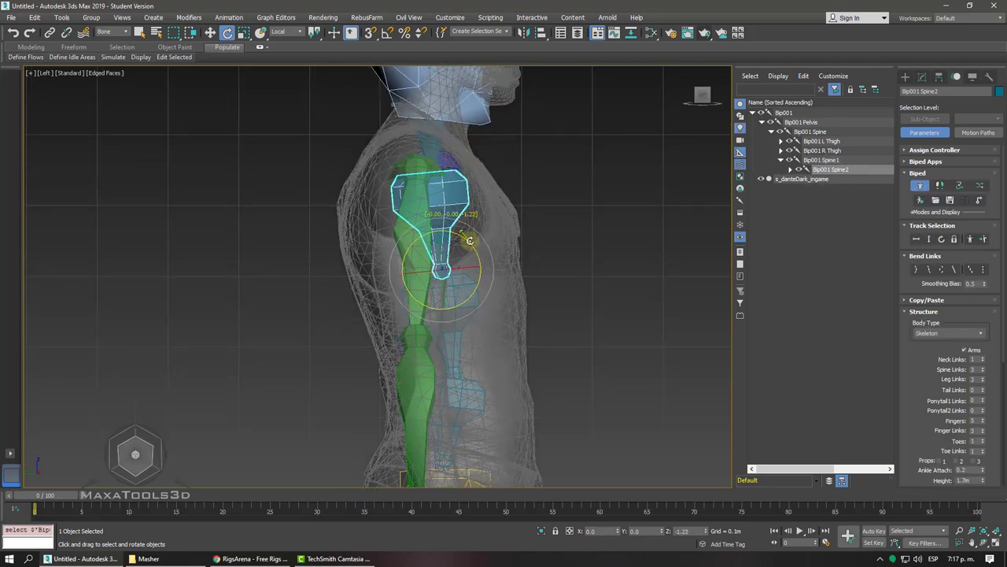
pyautogui.click(440, 201)
pyautogui.rightClick(444, 156)
pyautogui.click(457, 166)
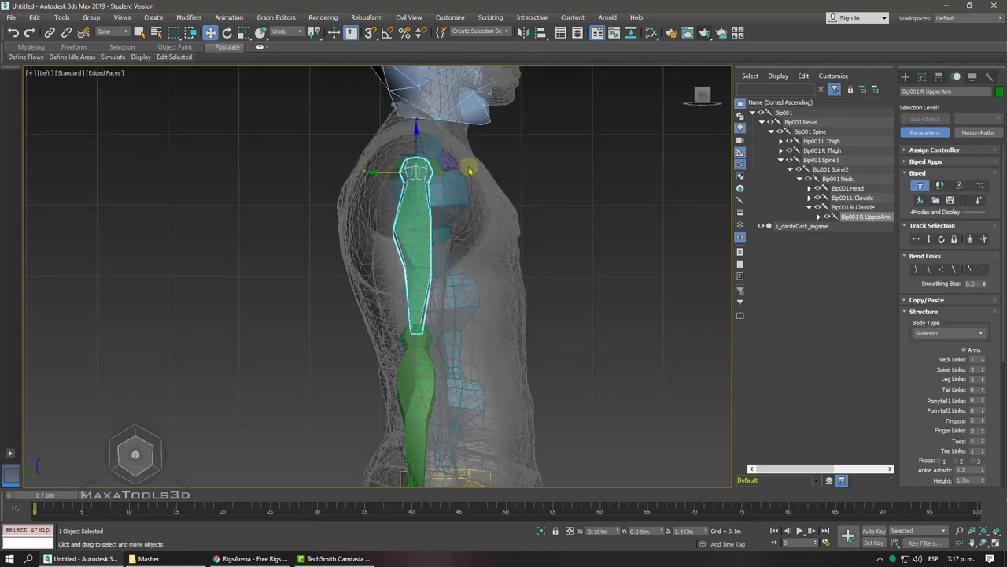
pyautogui.click(574, 183)
pyautogui.click(441, 169)
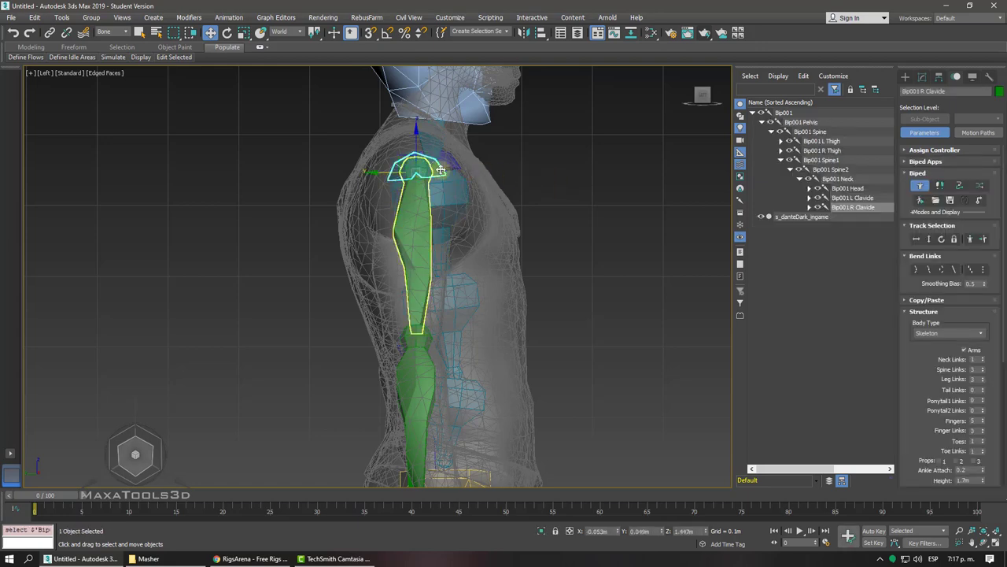
pyautogui.click(404, 167)
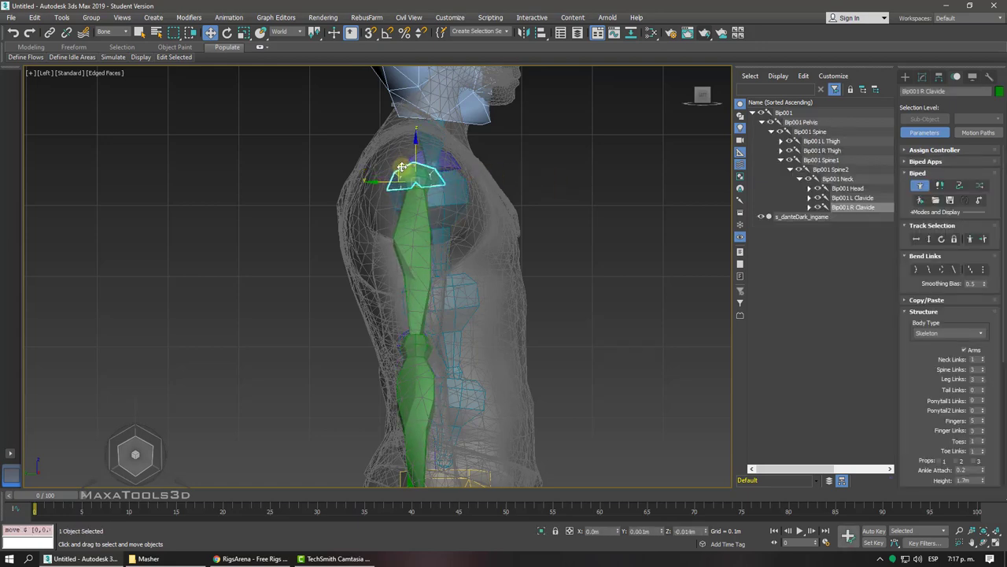
# - In Front view, scale Bip001 Spine1 wider to fill the torso
pyautogui.press('f')
pyautogui.scroll(3, 405, 162)
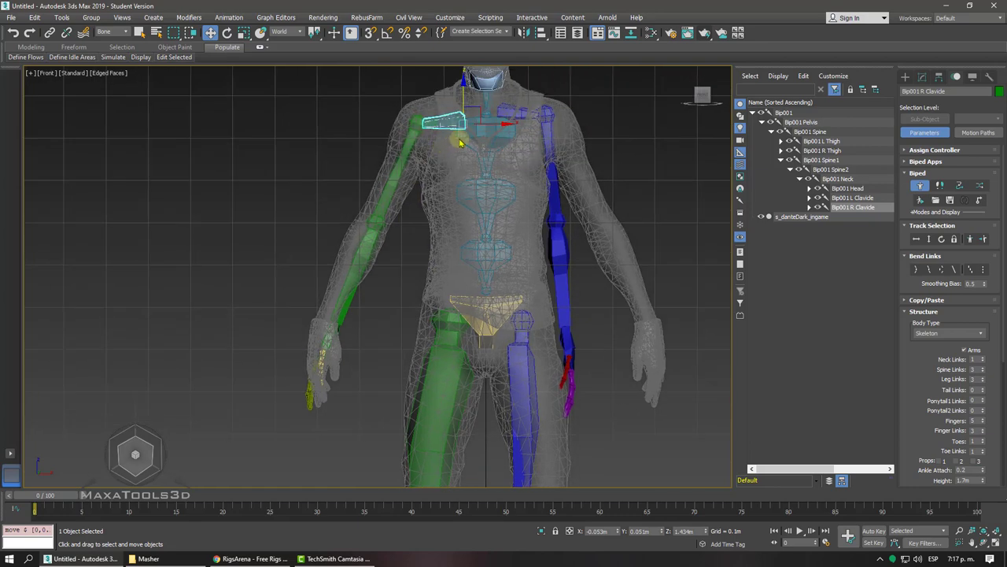
pyautogui.scroll(2, 464, 138)
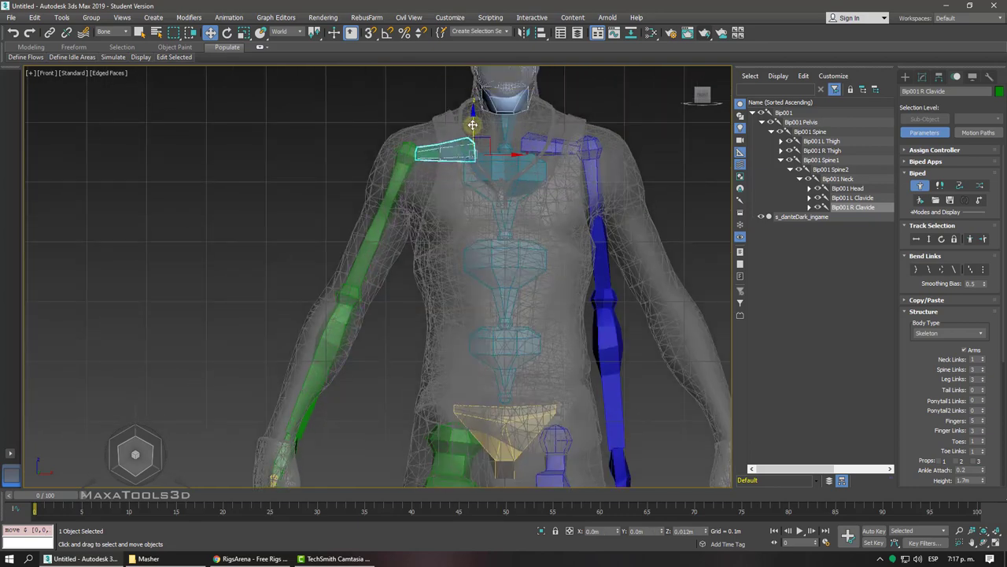
pyautogui.click(508, 175)
pyautogui.rightClick(510, 175)
pyautogui.click(525, 203)
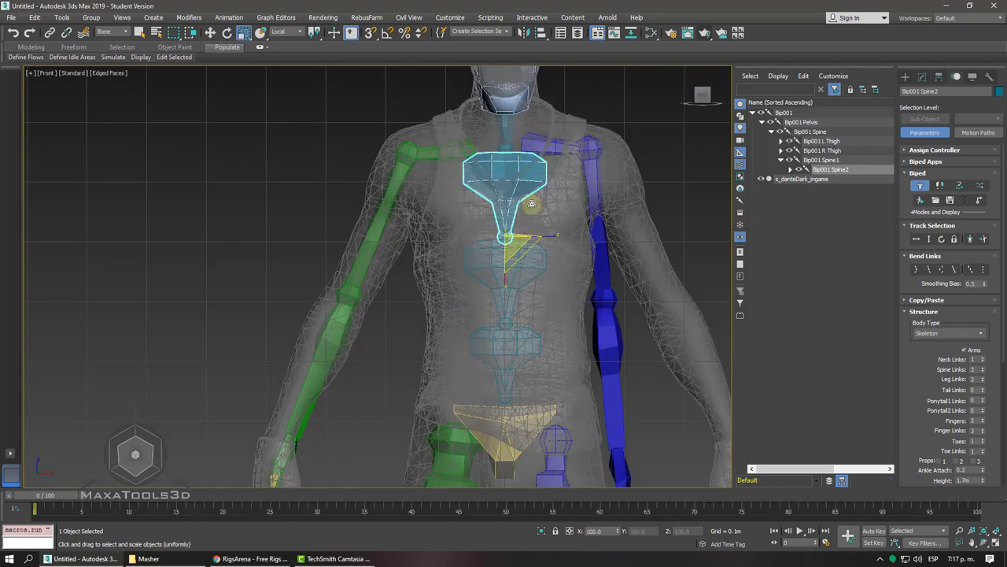
pyautogui.click(513, 281)
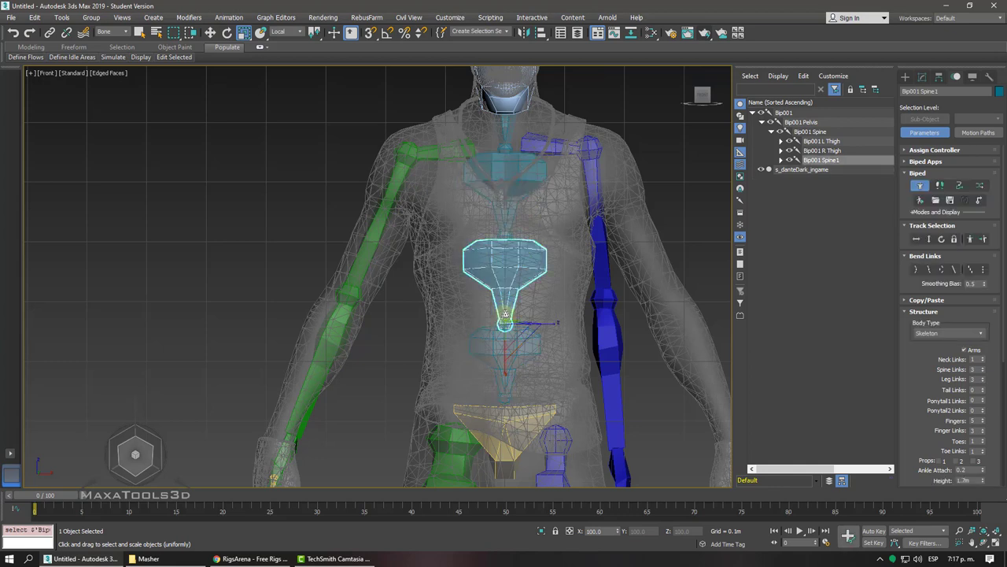
pyautogui.moveTo(504, 369); pyautogui.dragTo(504, 370)
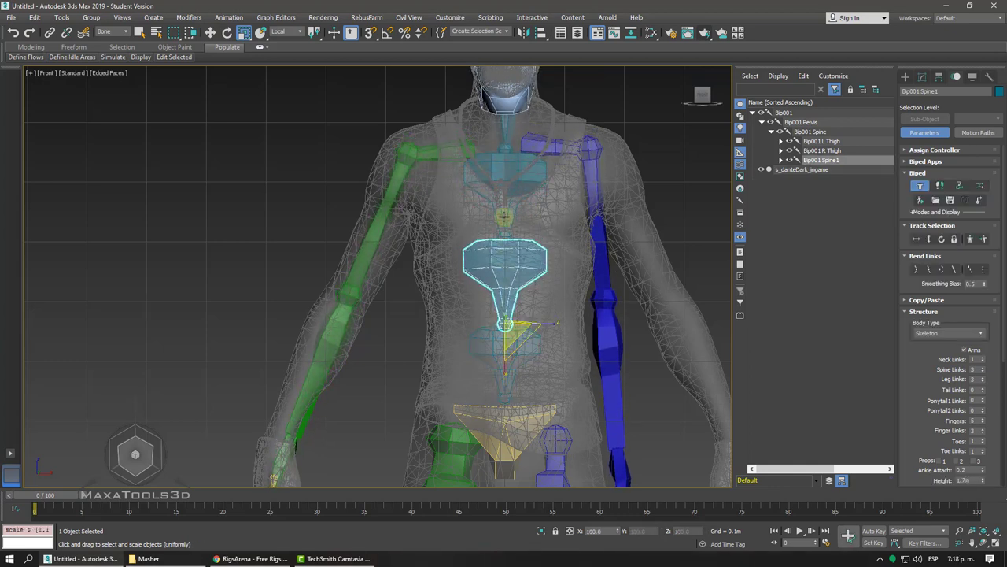
# - Raise Spine Links from 3 to 4, adding Bip001 Spine3
pyautogui.click(504, 214)
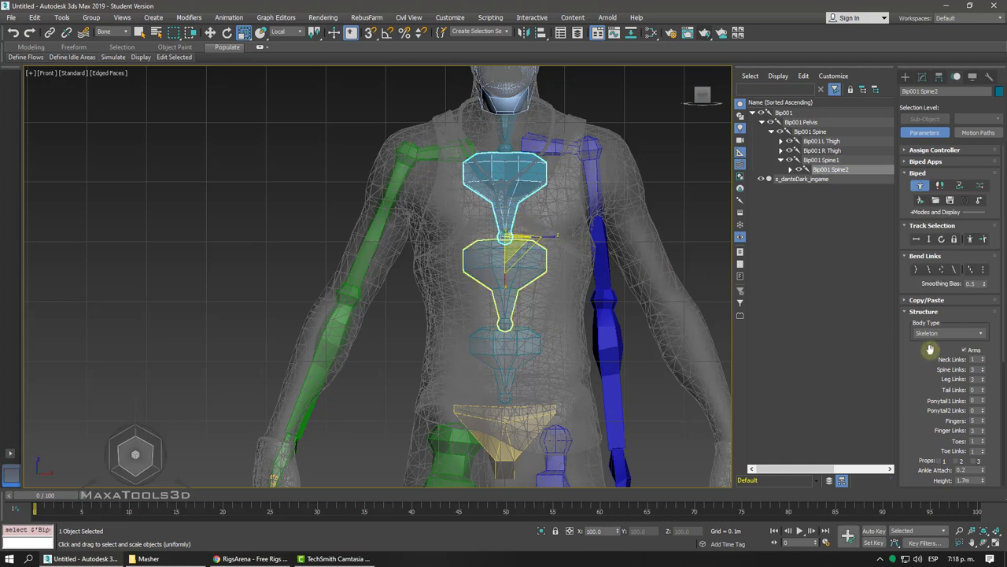
pyautogui.click(983, 367)
pyautogui.click(507, 174)
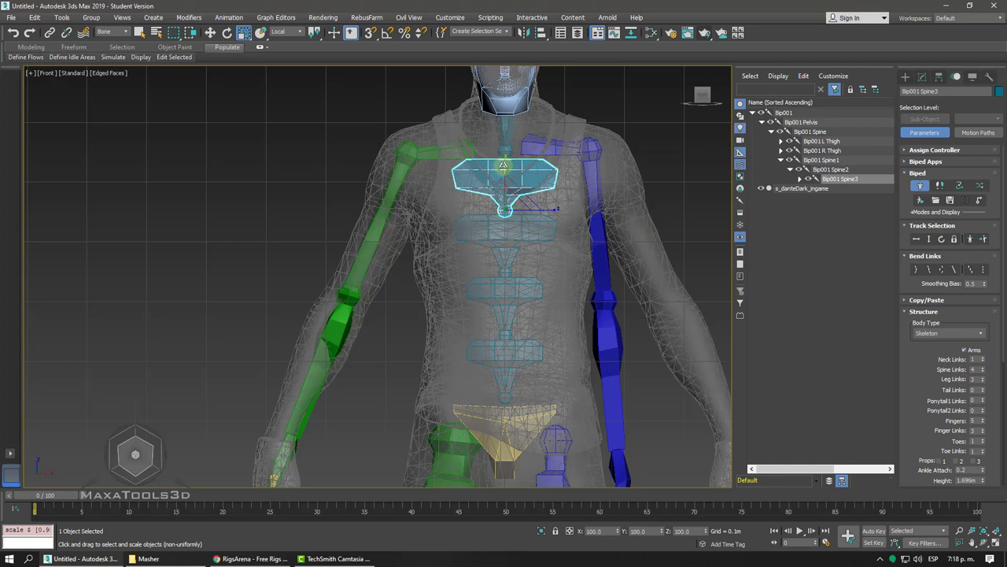
pyautogui.click(508, 305)
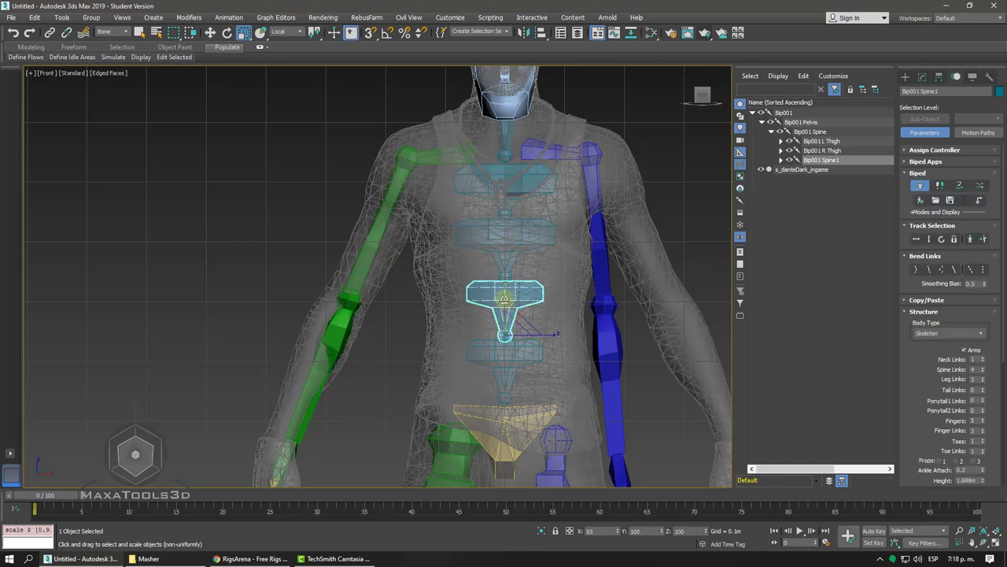
# - Move Bip001 R Clavicle and arm up into the right shoulder
pyautogui.click(460, 151)
pyautogui.rightClick(475, 151)
pyautogui.click(488, 163)
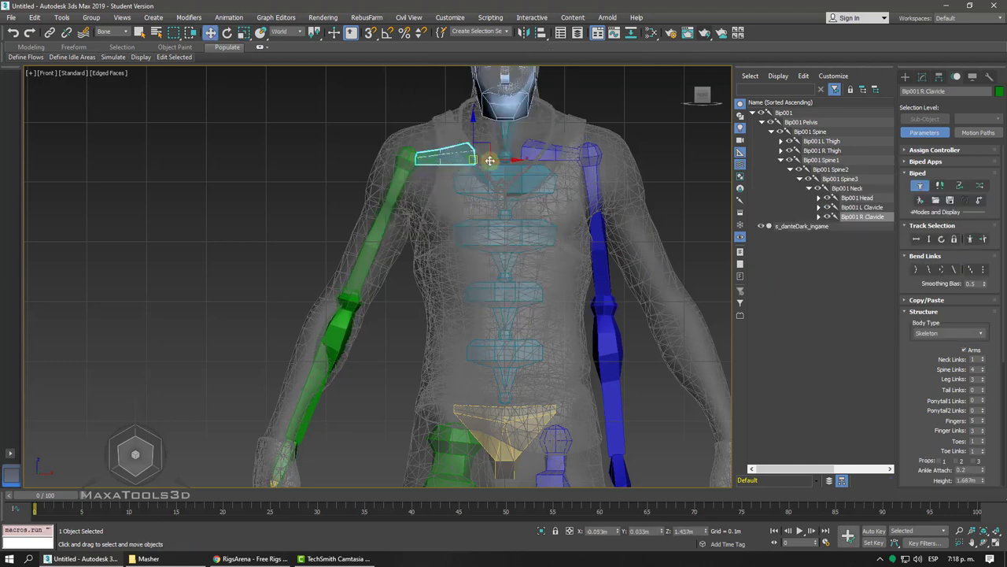
pyautogui.moveTo(486, 144); pyautogui.dragTo(490, 139)
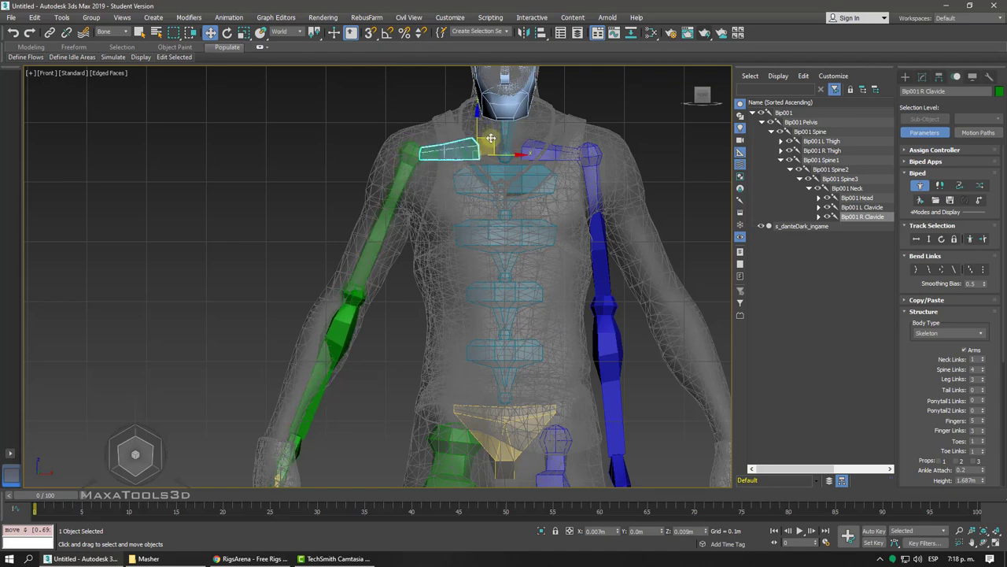
pyautogui.moveTo(402, 157)
pyautogui.keyDown('alt'); pyautogui.mouseDown(button='middle')
pyautogui.moveTo(370, 252)
pyautogui.moveTo(350, 375)
pyautogui.moveTo(329, 373)
pyautogui.mouseUp(button='middle'); pyautogui.keyUp('alt')
pyautogui.click(362, 260)
# - Move Bip001 R Hand inside the mesh's right hand, orbiting to check the fit
pyautogui.click(350, 375)
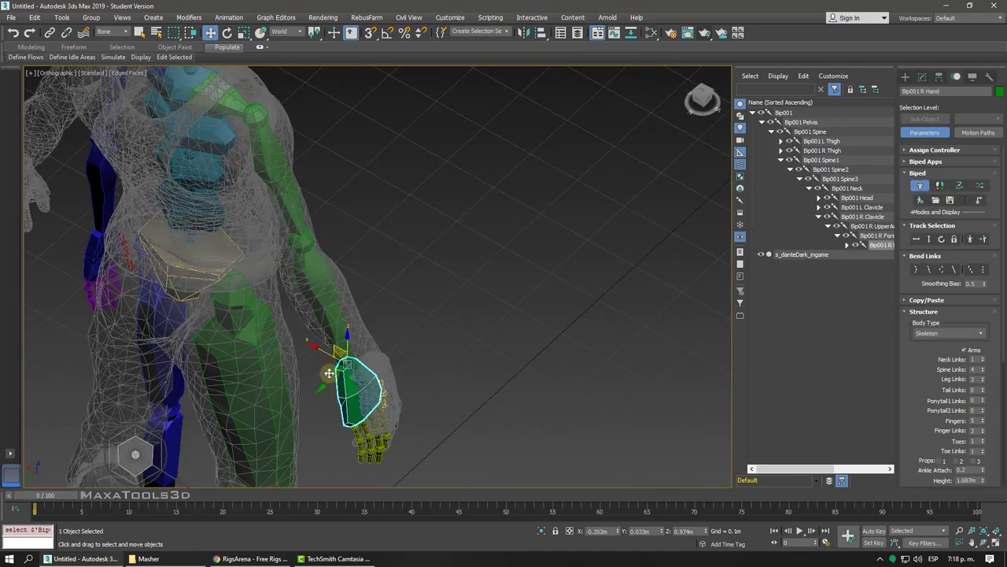
pyautogui.moveTo(326, 366); pyautogui.dragTo(343, 360)
pyautogui.keyDown('alt'); pyautogui.moveTo(344, 361); pyautogui.dragTo(365, 351, button='middle'); pyautogui.keyUp('alt')
pyautogui.moveTo(367, 349); pyautogui.dragTo(382, 331)
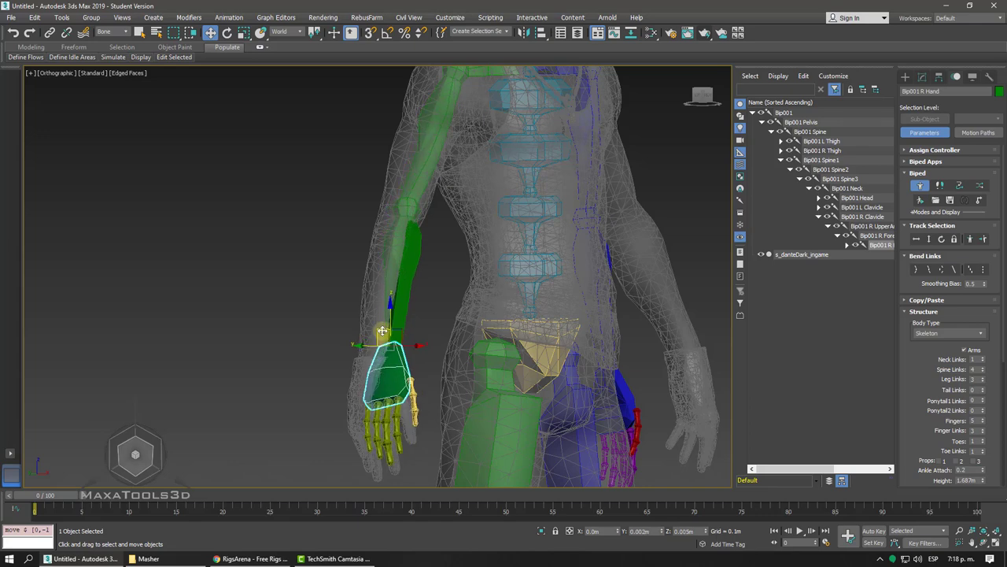
pyautogui.keyDown('alt'); pyautogui.moveTo(382, 331); pyautogui.dragTo(366, 341, button='middle'); pyautogui.keyUp('alt')
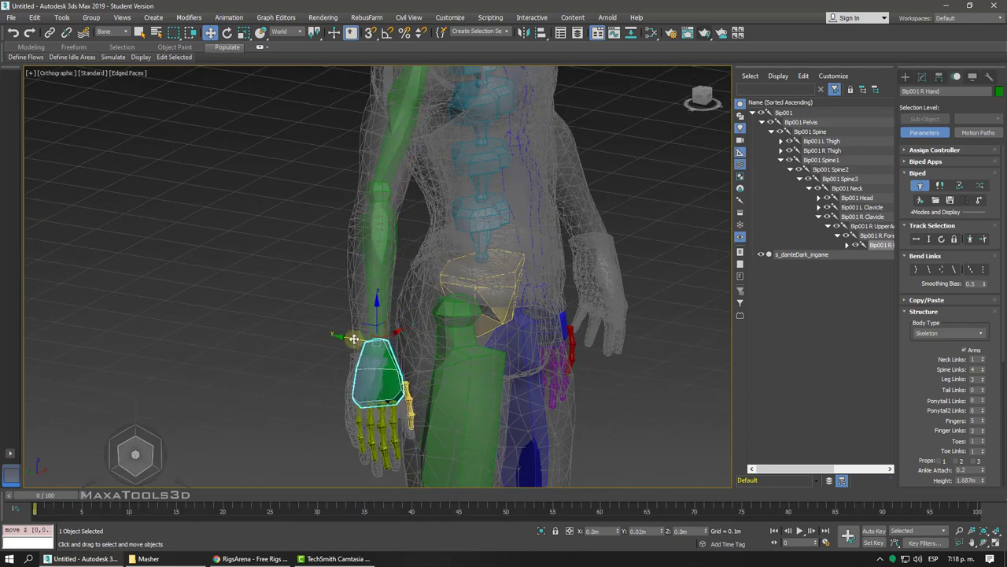
pyautogui.moveTo(359, 340)
pyautogui.mouseDown()
pyautogui.moveTo(349, 339)
pyautogui.moveTo(369, 315)
pyautogui.mouseUp()
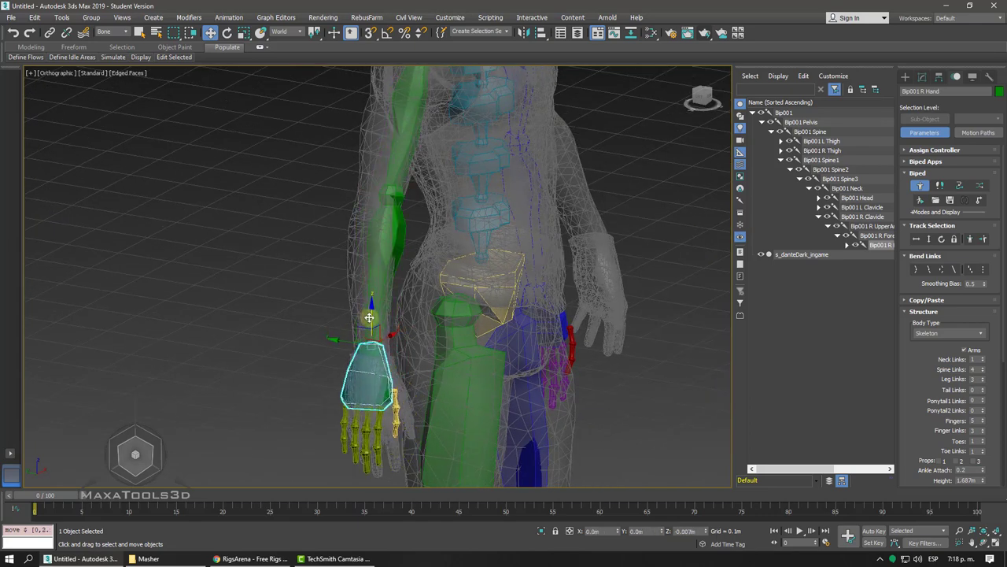
pyautogui.moveTo(371, 317)
pyautogui.keyDown('alt'); pyautogui.mouseDown(button='middle')
pyautogui.moveTo(365, 210)
pyautogui.moveTo(315, 142)
pyautogui.mouseUp(button='middle'); pyautogui.keyUp('alt')
pyautogui.click(365, 209)
# - Stretch the right upper arm and widen R Clavicle to fill the shoulder
pyautogui.click(241, 34)
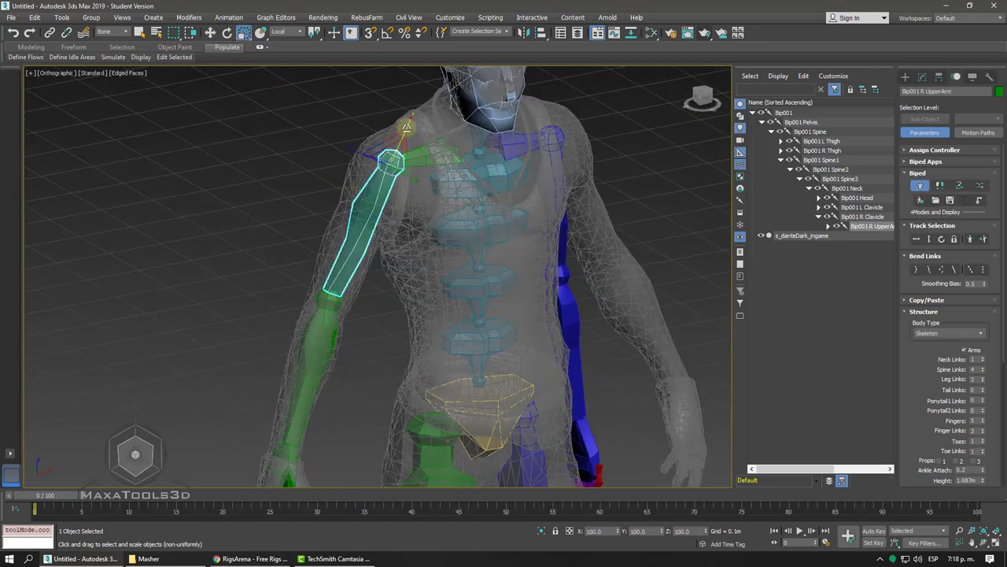
pyautogui.moveTo(403, 125); pyautogui.dragTo(404, 122)
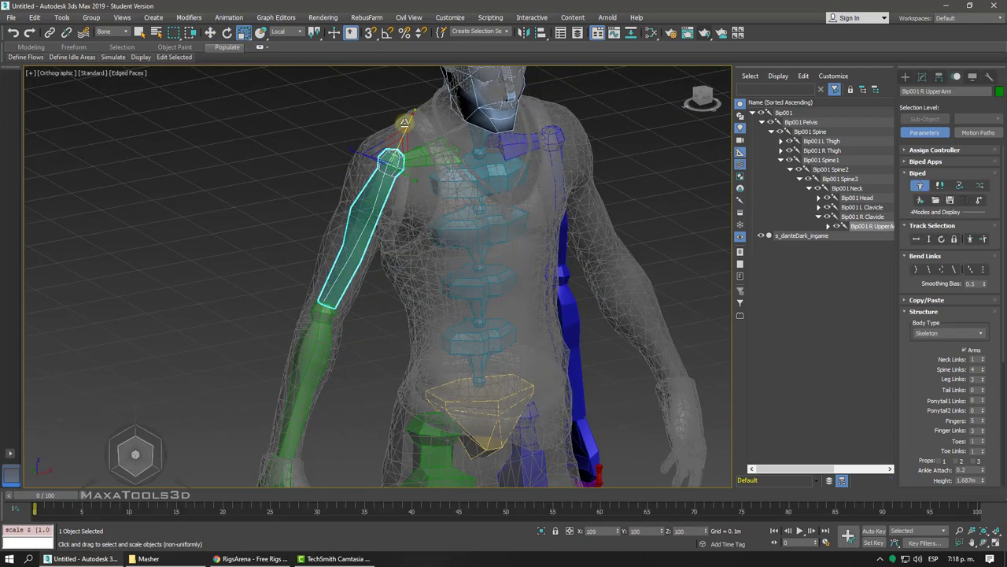
pyautogui.click(425, 156)
pyautogui.moveTo(426, 156)
pyautogui.keyDown('alt'); pyautogui.mouseDown(button='middle')
pyautogui.moveTo(468, 127)
pyautogui.moveTo(471, 141)
pyautogui.mouseUp(button='middle'); pyautogui.keyUp('alt')
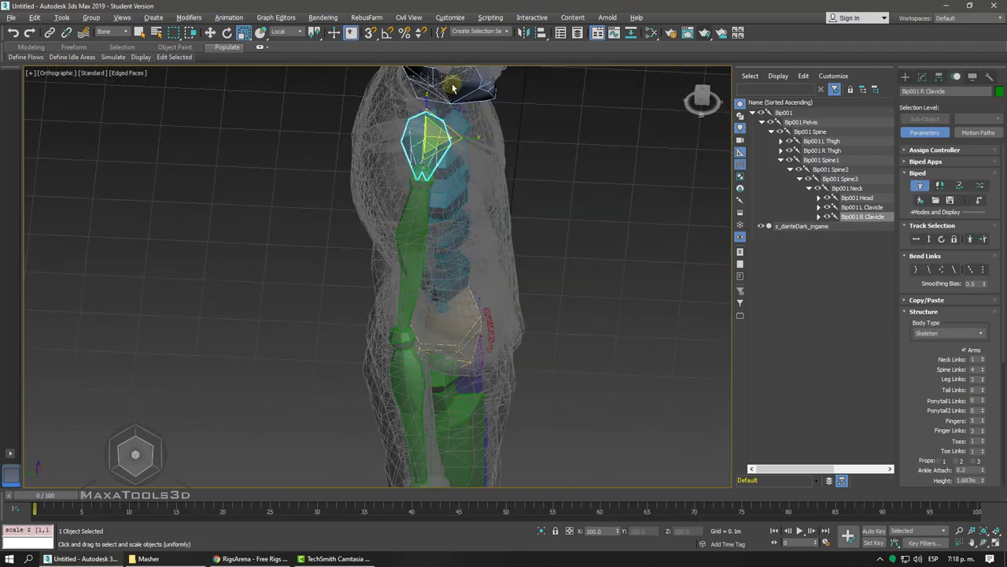
pyautogui.moveTo(470, 140)
pyautogui.mouseDown()
pyautogui.moveTo(516, 140)
pyautogui.moveTo(499, 144)
pyautogui.mouseUp()
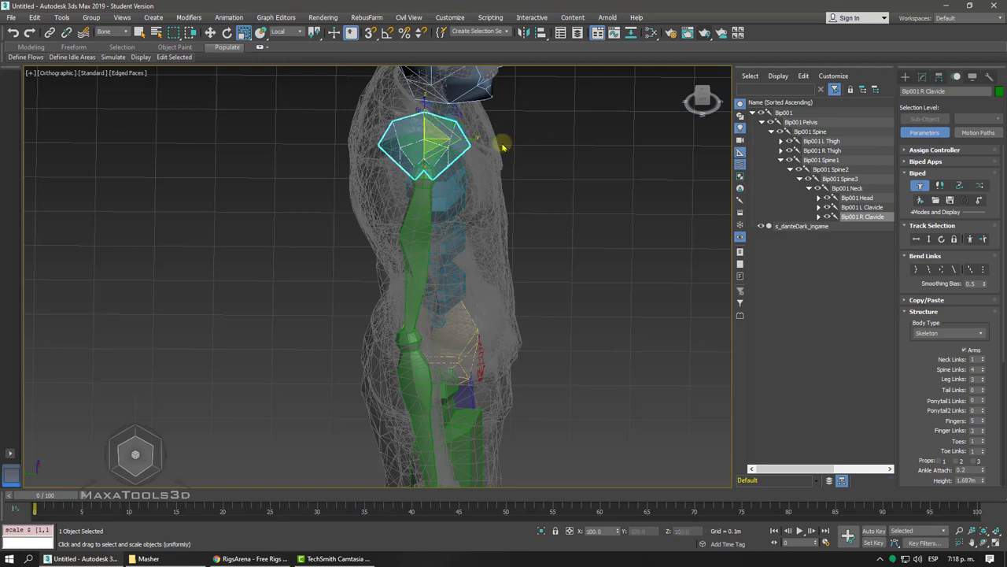
pyautogui.moveTo(499, 144)
pyautogui.keyDown('alt'); pyautogui.mouseDown(button='middle')
pyautogui.moveTo(368, 206)
pyautogui.moveTo(361, 197)
pyautogui.mouseUp(button='middle'); pyautogui.keyUp('alt')
# - Thicken Bip001 R UpperArm until it fits the mesh arm
pyautogui.click(369, 206)
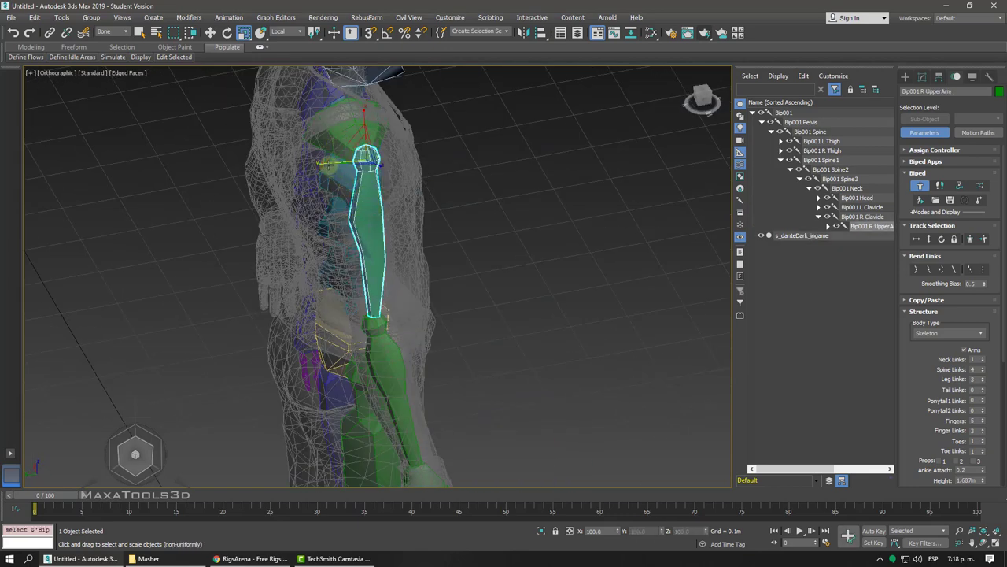
pyautogui.moveTo(331, 163); pyautogui.dragTo(291, 163)
pyautogui.keyDown('alt'); pyautogui.moveTo(291, 163); pyautogui.dragTo(350, 161, button='middle'); pyautogui.keyUp('alt')
pyautogui.moveTo(350, 161)
pyautogui.mouseDown()
pyautogui.moveTo(418, 131)
pyautogui.moveTo(407, 136)
pyautogui.mouseUp()
pyautogui.moveTo(407, 137)
pyautogui.keyDown('alt'); pyautogui.mouseDown(button='middle')
pyautogui.moveTo(424, 246)
pyautogui.moveTo(367, 231)
pyautogui.mouseUp(button='middle'); pyautogui.keyUp('alt')
# - Resize Bip001 R Forearm and R Hand to fill the mesh's forearm and hand
pyautogui.click(424, 246)
pyautogui.moveTo(367, 231); pyautogui.dragTo(353, 243)
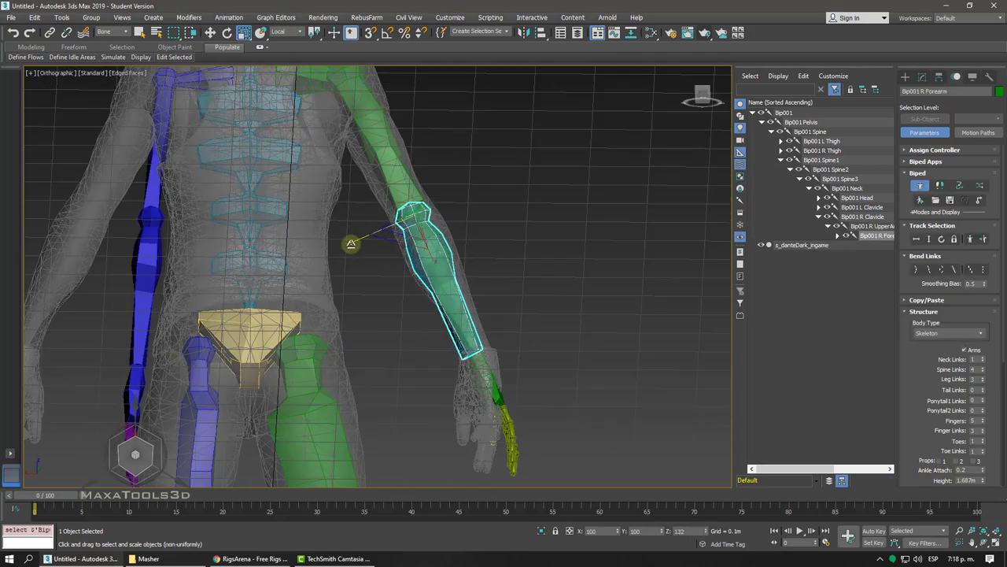
pyautogui.keyDown('alt'); pyautogui.moveTo(353, 244); pyautogui.dragTo(383, 226, button='middle'); pyautogui.keyUp('alt')
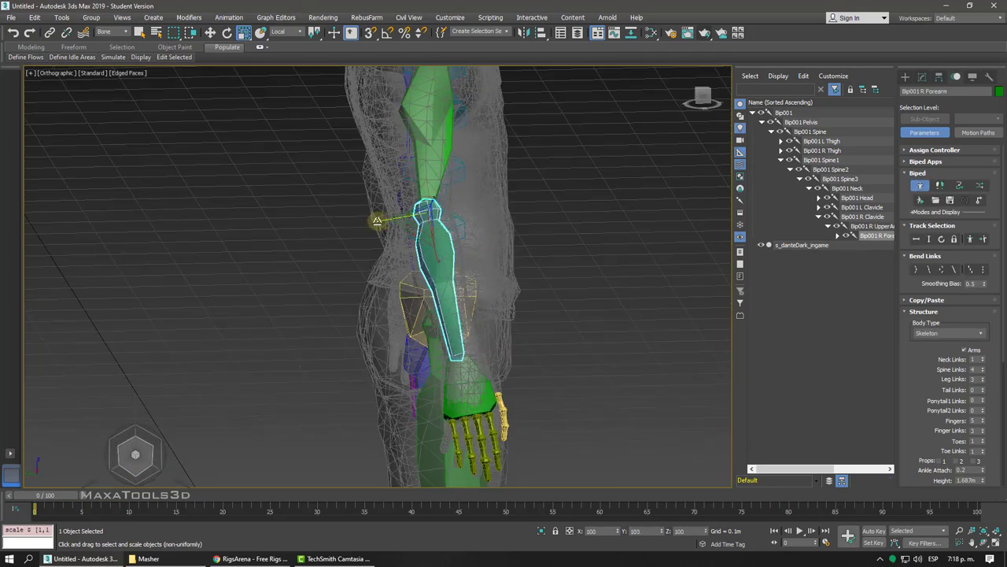
pyautogui.moveTo(383, 226); pyautogui.dragTo(378, 218)
pyautogui.moveTo(378, 218)
pyautogui.keyDown('alt'); pyautogui.mouseDown(button='middle')
pyautogui.moveTo(429, 389)
pyautogui.moveTo(427, 348)
pyautogui.mouseUp(button='middle'); pyautogui.keyUp('alt')
pyautogui.click(436, 402)
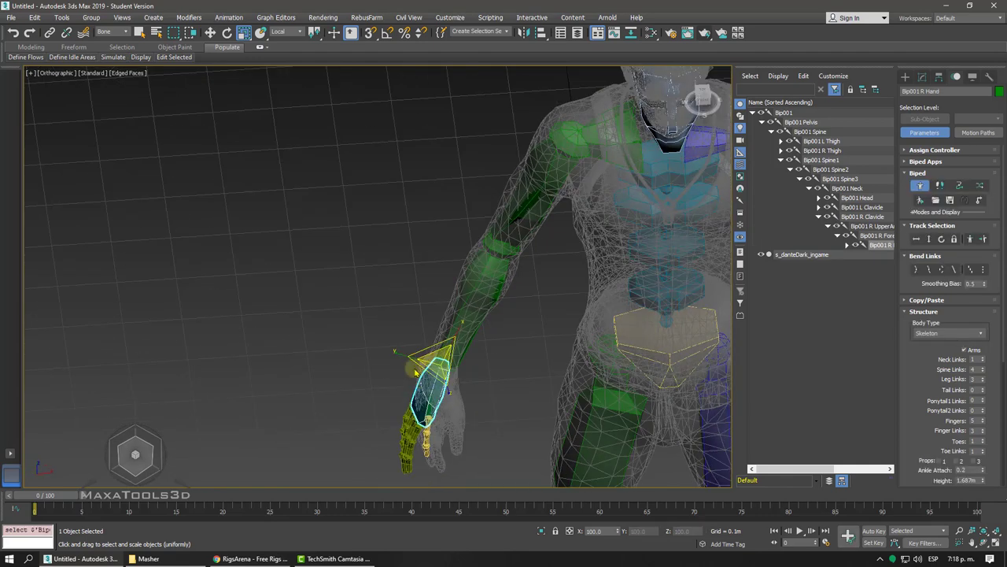
pyautogui.moveTo(401, 353); pyautogui.dragTo(386, 348)
pyautogui.rightClick(472, 363)
# - Zoom in and rotate Bip001 R Hand slightly around Z to align with the mesh hand
pyautogui.click(480, 371)
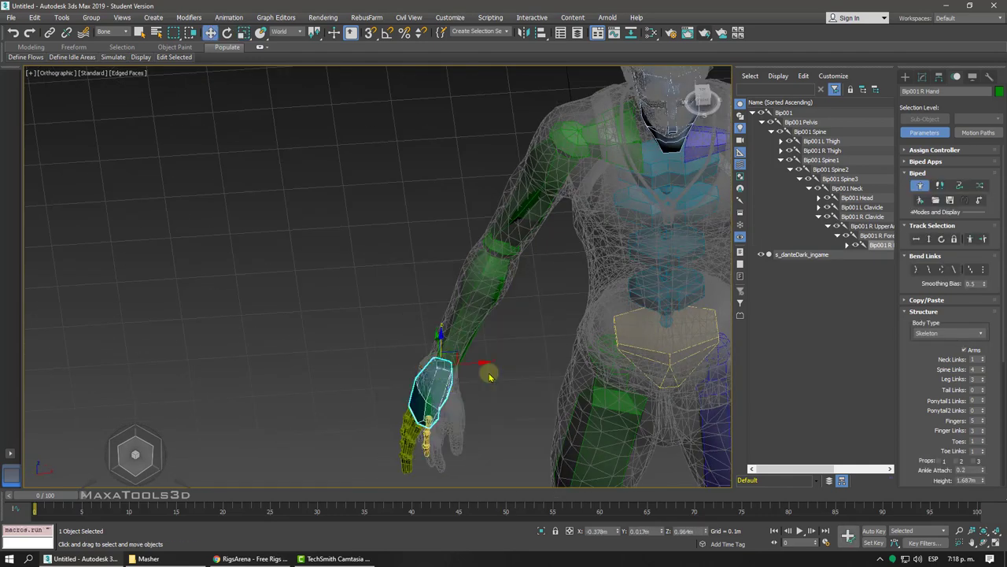
pyautogui.keyDown('alt'); pyautogui.moveTo(477, 367); pyautogui.dragTo(466, 359, button='middle'); pyautogui.keyUp('alt')
pyautogui.scroll(2, 467, 360)
pyautogui.scroll(3, 468, 361)
pyautogui.scroll(2, 468, 362)
pyautogui.rightClick(399, 142)
pyautogui.click(416, 161)
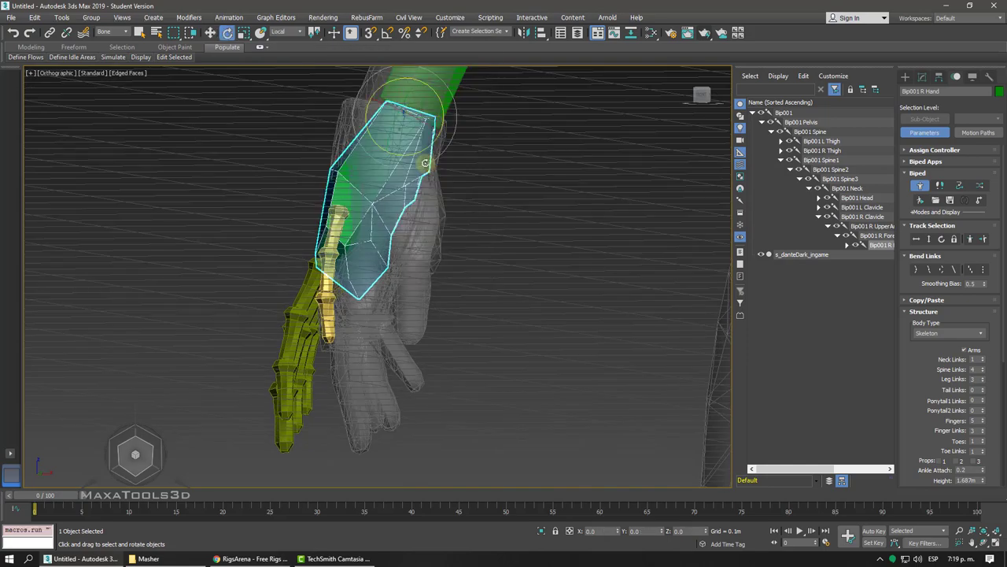
pyautogui.moveTo(422, 149); pyautogui.dragTo(429, 149)
pyautogui.keyDown('alt'); pyautogui.moveTo(426, 148); pyautogui.dragTo(407, 289, button='middle'); pyautogui.keyUp('alt')
# - Bend the right Finger4 bone about 40 degrees and move its base into the mesh's thumb
pyautogui.click(400, 288)
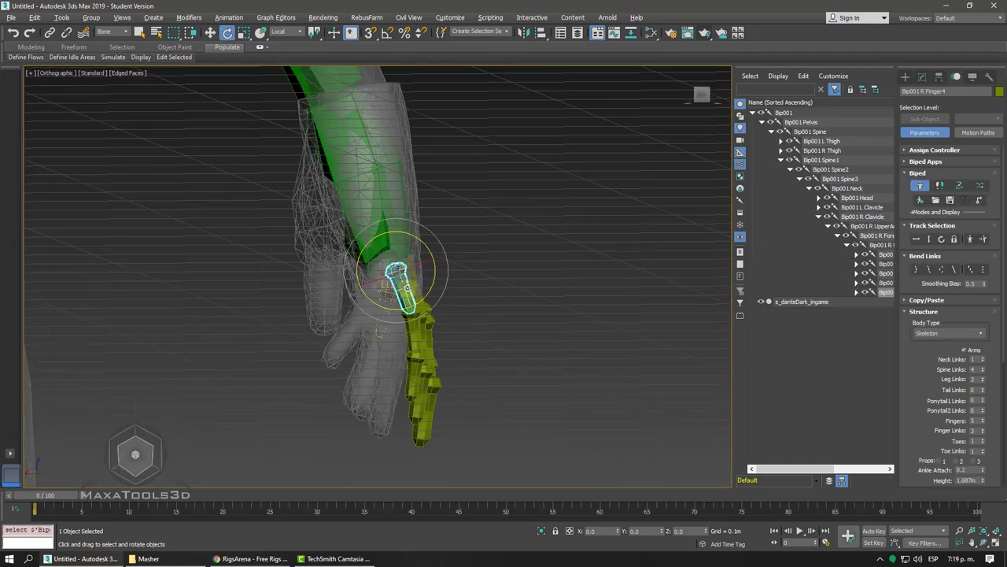
pyautogui.moveTo(430, 289); pyautogui.dragTo(390, 317)
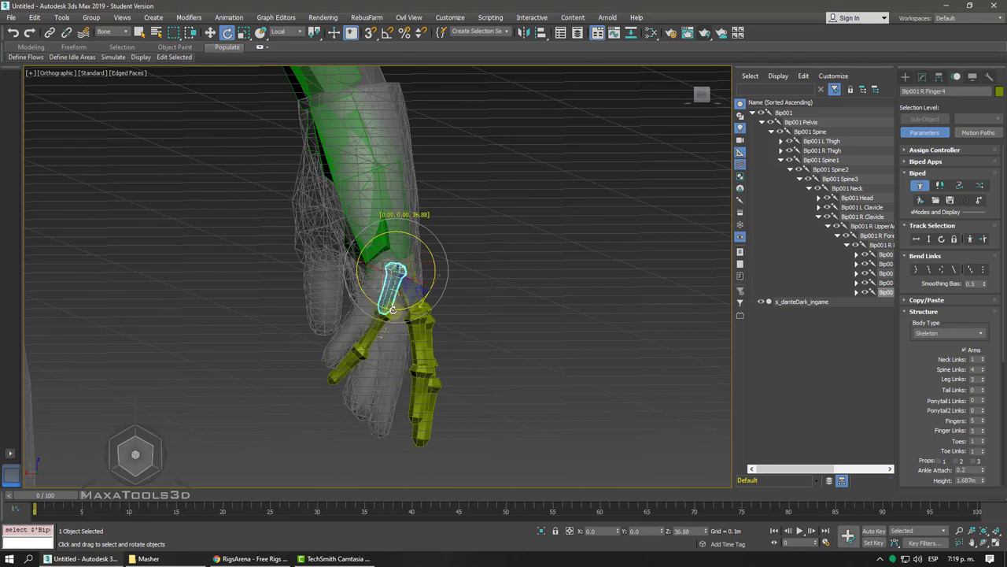
pyautogui.rightClick(414, 269)
pyautogui.click(431, 278)
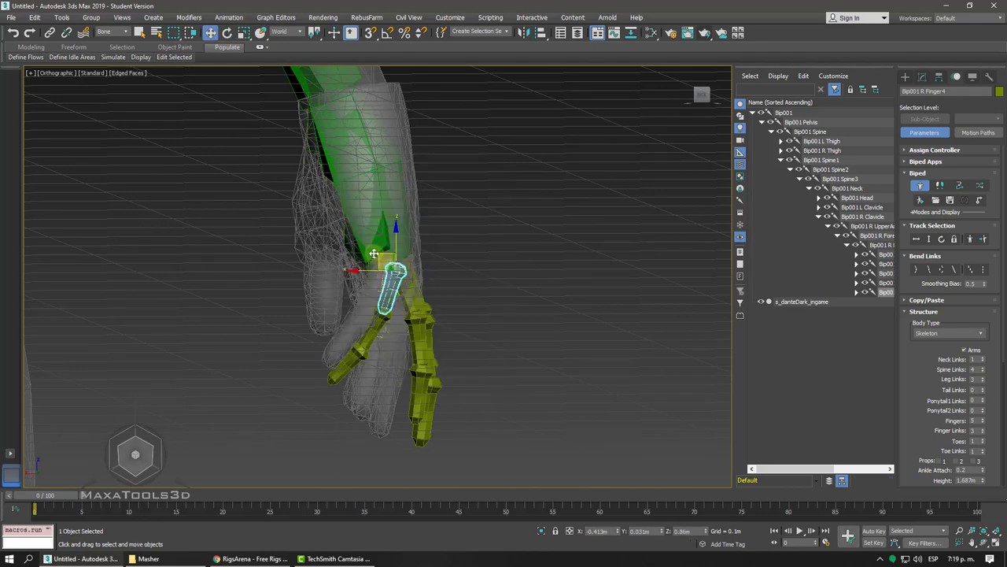
pyautogui.moveTo(373, 253); pyautogui.dragTo(369, 260)
pyautogui.scroll(2, 370, 255)
pyautogui.scroll(3, 370, 254)
pyautogui.scroll(3, 370, 254)
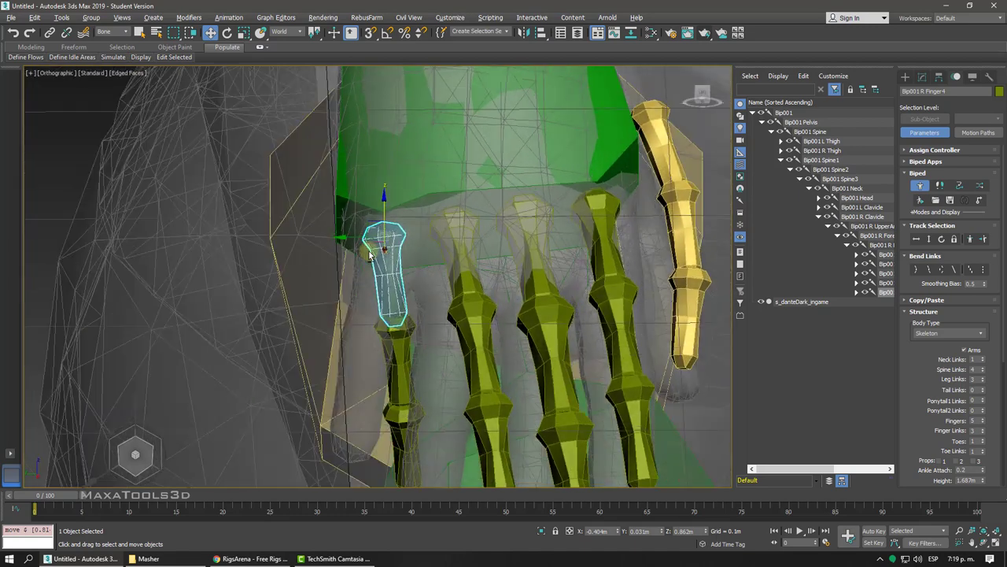
pyautogui.scroll(-3, 370, 253)
pyautogui.moveTo(349, 263); pyautogui.dragTo(340, 261)
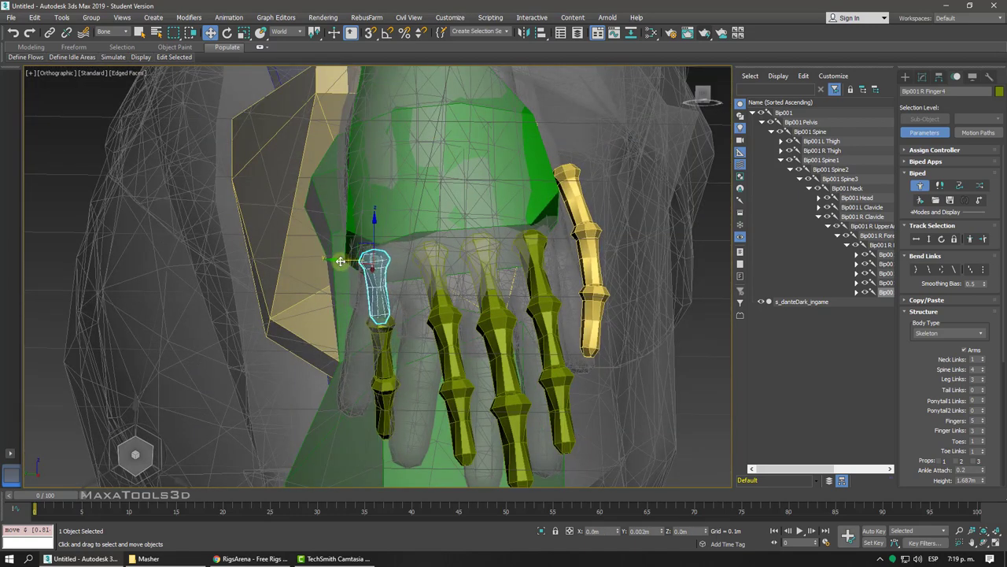
# - Swing Finger4 about 15 degrees sideways, then view the hand from the side
pyautogui.rightClick(396, 265)
pyautogui.click(414, 273)
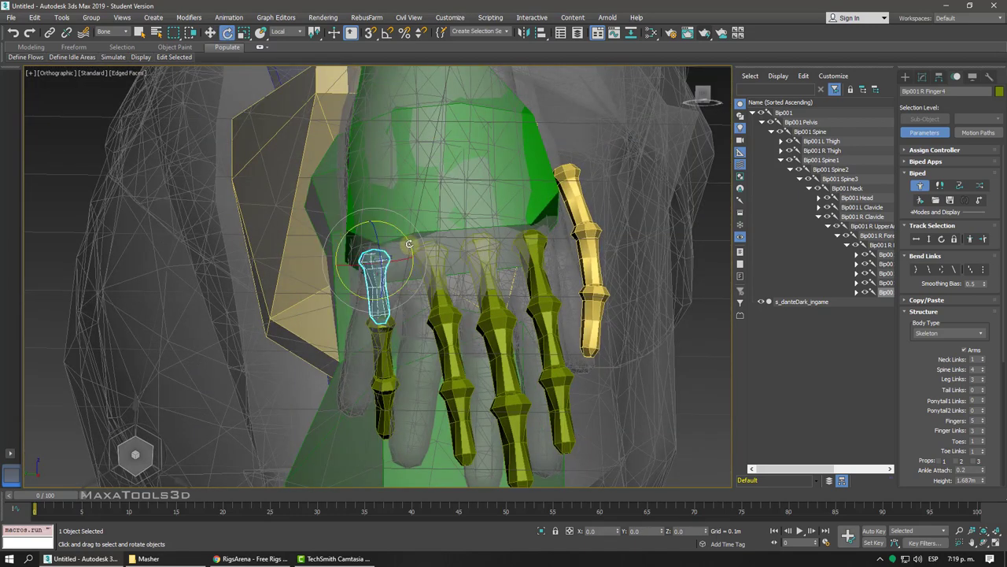
pyautogui.moveTo(409, 244); pyautogui.dragTo(421, 256)
pyautogui.keyDown('alt'); pyautogui.moveTo(421, 256); pyautogui.dragTo(379, 270, button='middle'); pyautogui.keyUp('alt')
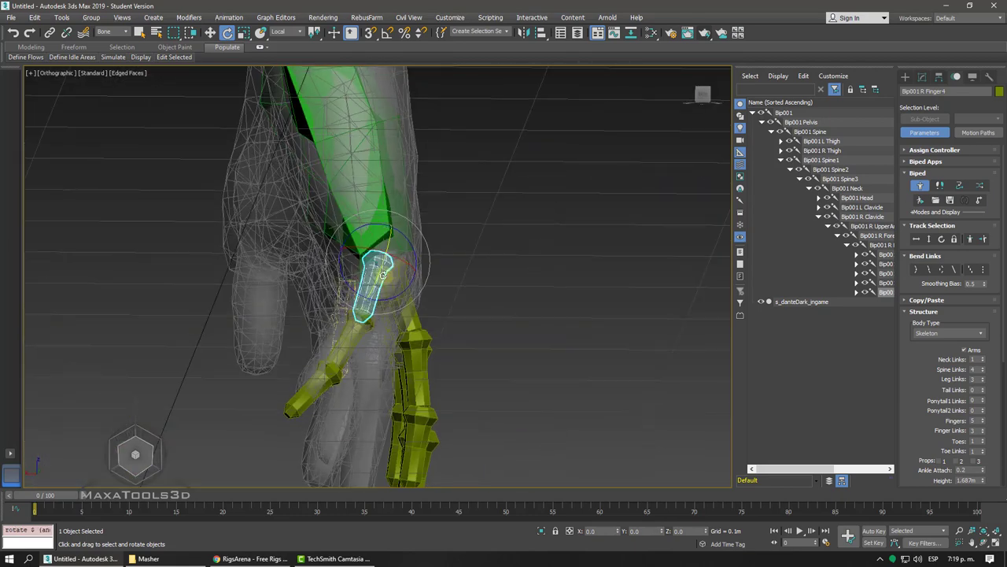
# - Scale the Finger41 segment to lengthen it slightly inside the thumb
pyautogui.rightClick(379, 270)
pyautogui.click(417, 289)
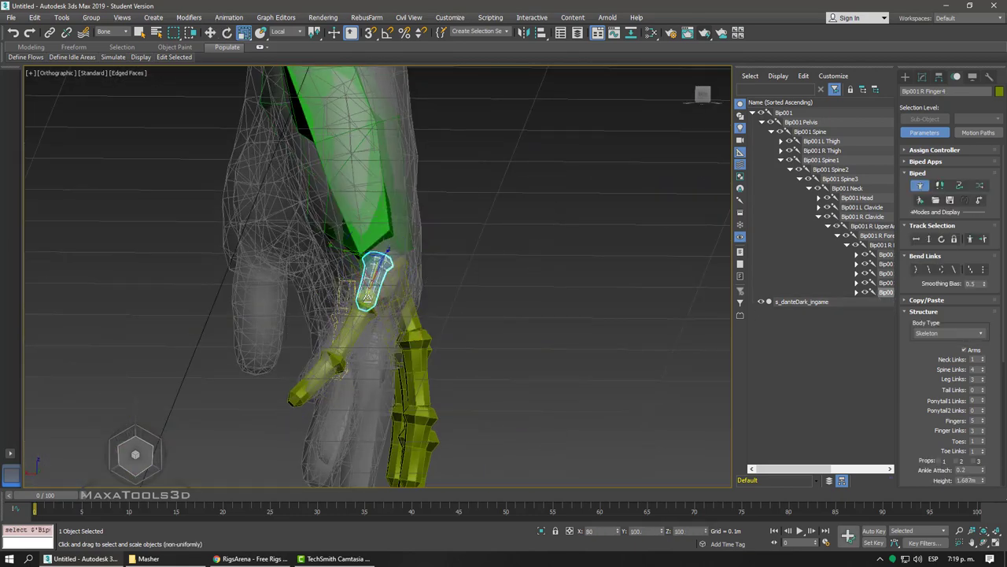
pyautogui.click(350, 330)
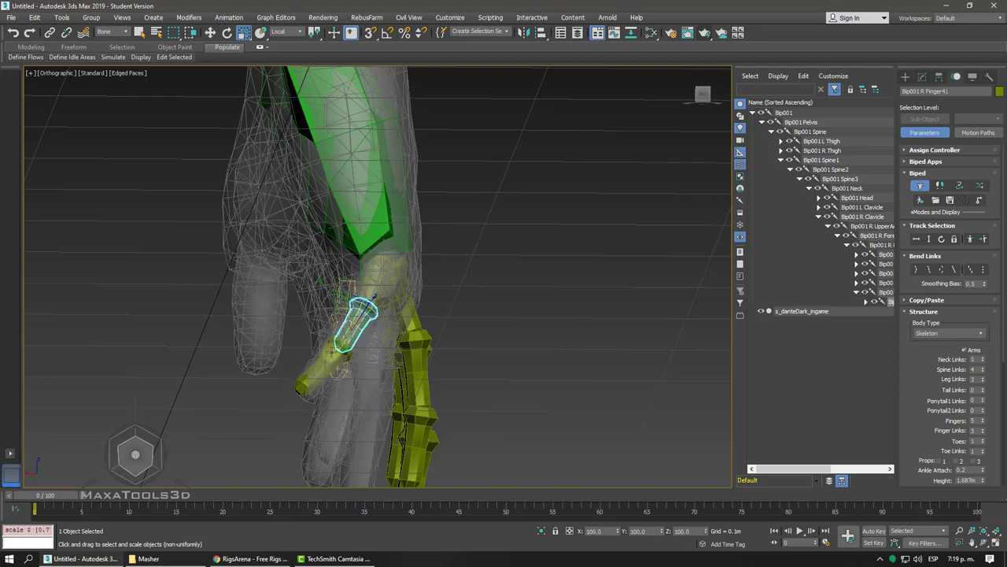
pyautogui.click(323, 366)
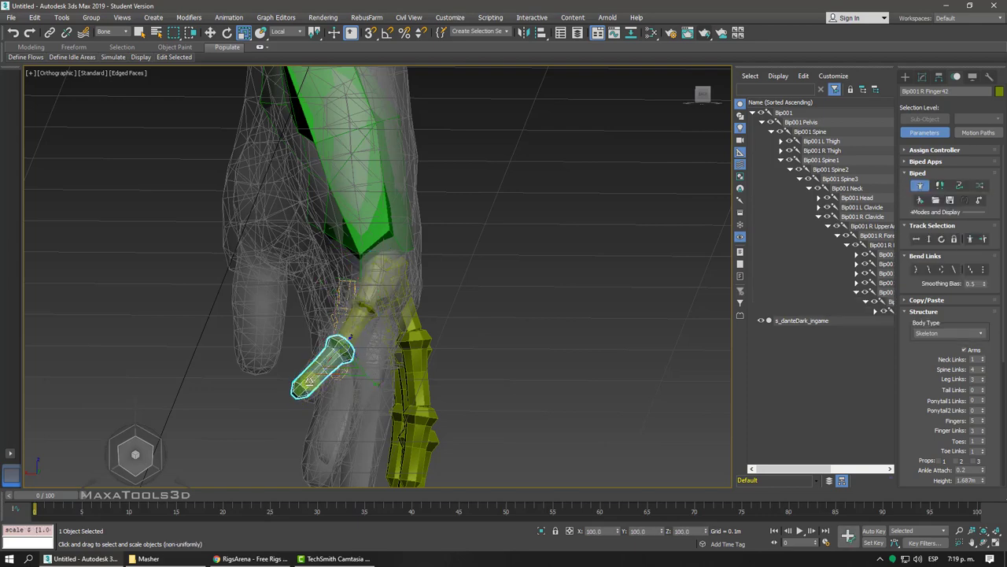
pyautogui.scroll(4, 362, 315)
pyautogui.click(377, 298)
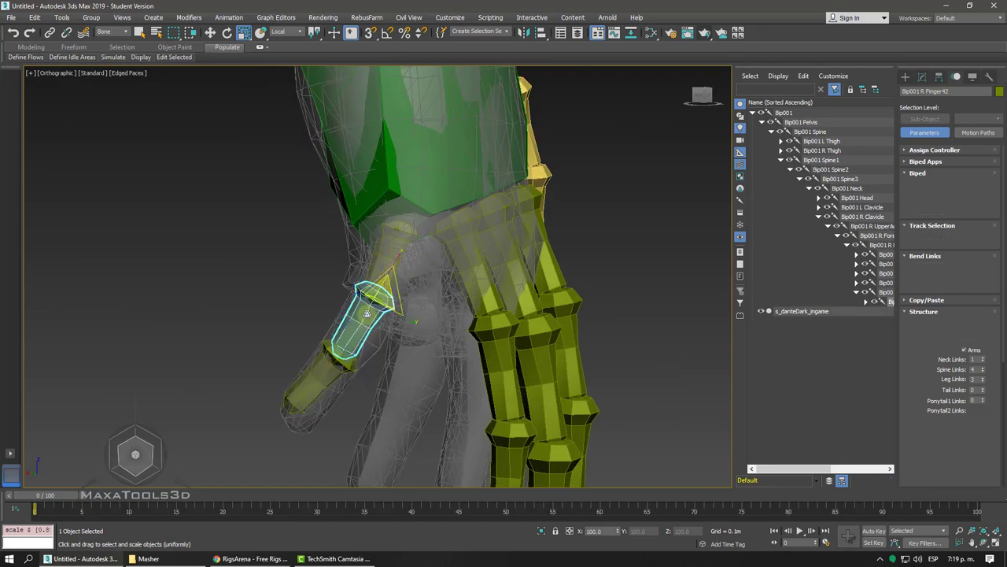
pyautogui.moveTo(376, 297); pyautogui.dragTo(399, 258)
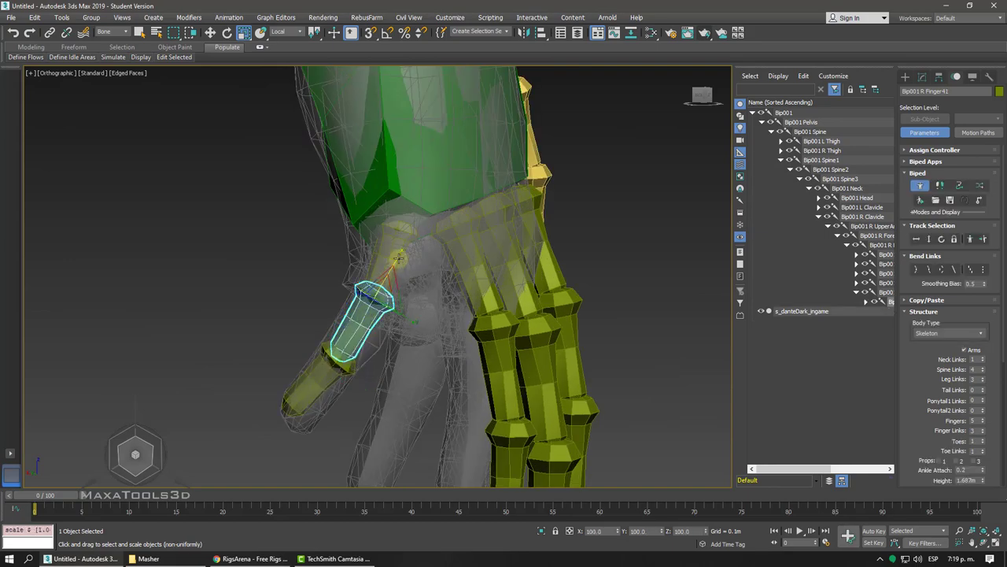
pyautogui.scroll(-3, 399, 258)
pyautogui.keyDown('alt'); pyautogui.moveTo(399, 258); pyautogui.dragTo(399, 260, button='middle'); pyautogui.keyUp('alt')
pyautogui.scroll(-5, 399, 263)
pyautogui.scroll(1, 399, 263)
# - Switch the viewport to Perspective with P and zoom out
pyautogui.press('p')
pyautogui.scroll(2, 399, 259)
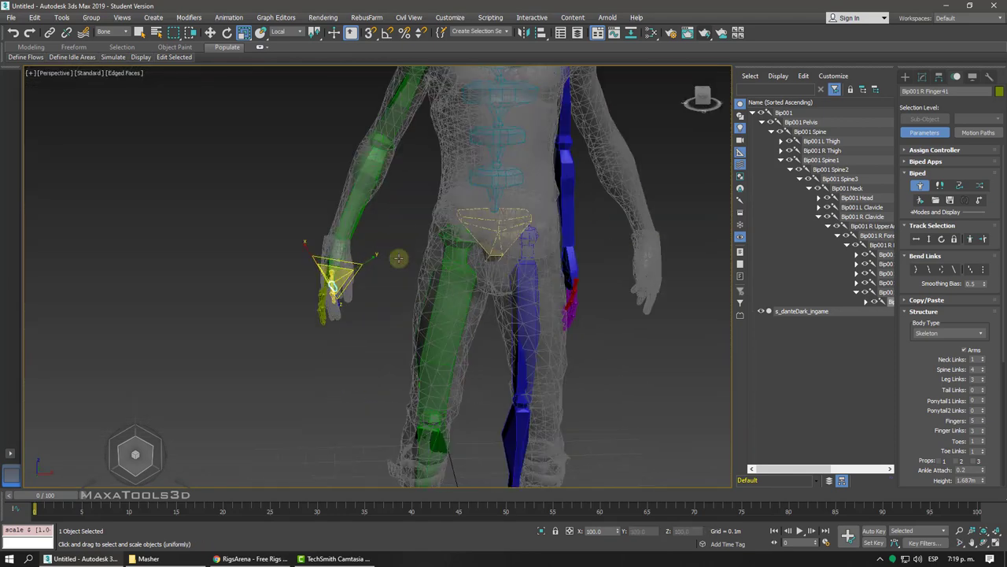
pyautogui.scroll(-3, 399, 258)
pyautogui.scroll(-2, 398, 254)
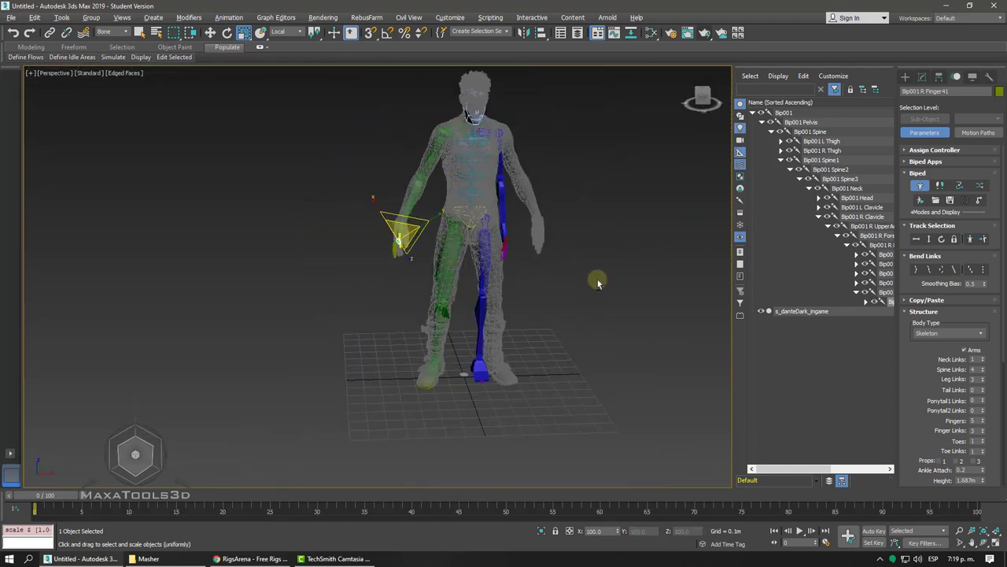
# - Select the whole right leg chain and copy its posture into a new Col01 collection
pyautogui.click(925, 313)
pyautogui.click(927, 300)
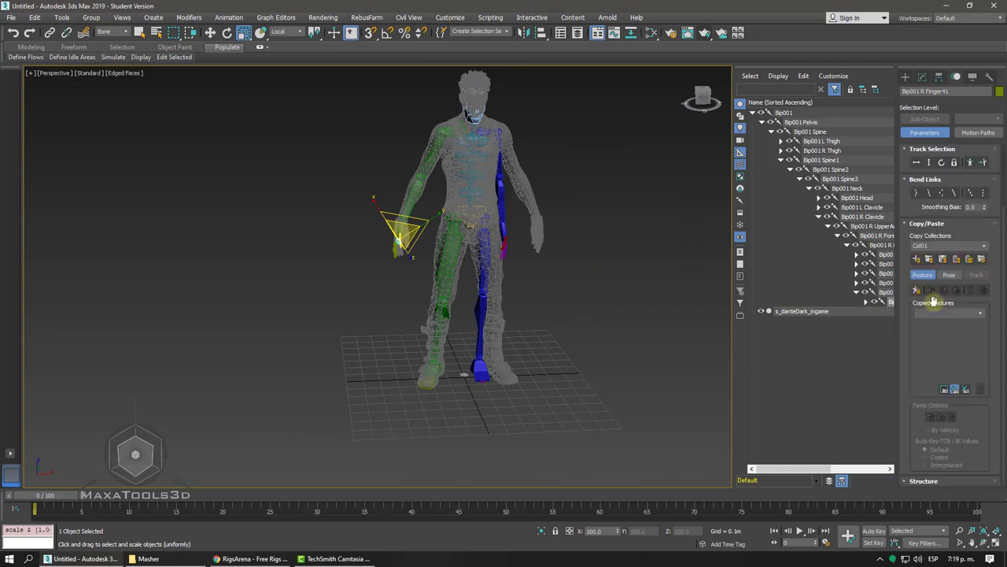
pyautogui.doubleClick(450, 240)
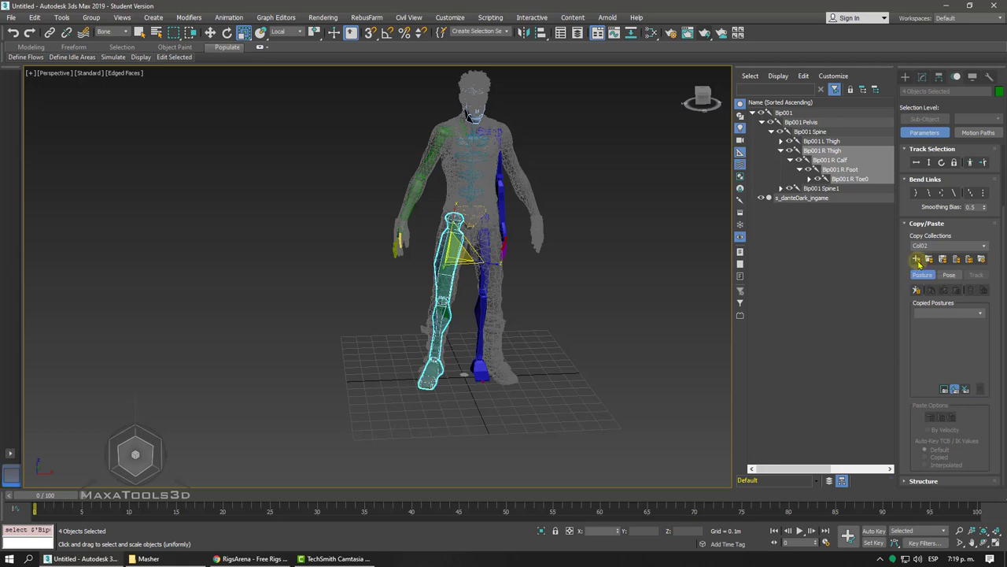
pyautogui.click(917, 261)
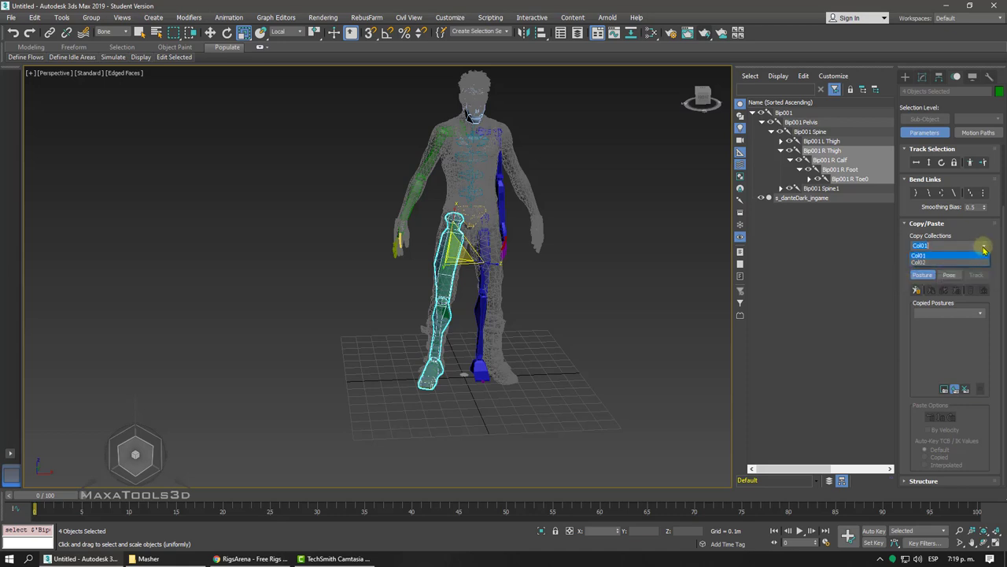
pyautogui.click(933, 256)
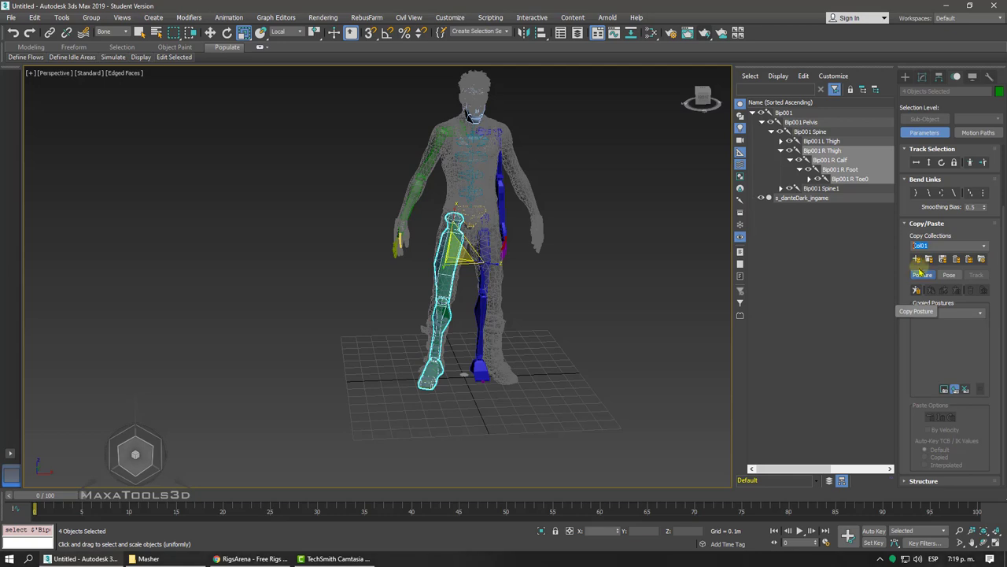
pyautogui.click(921, 274)
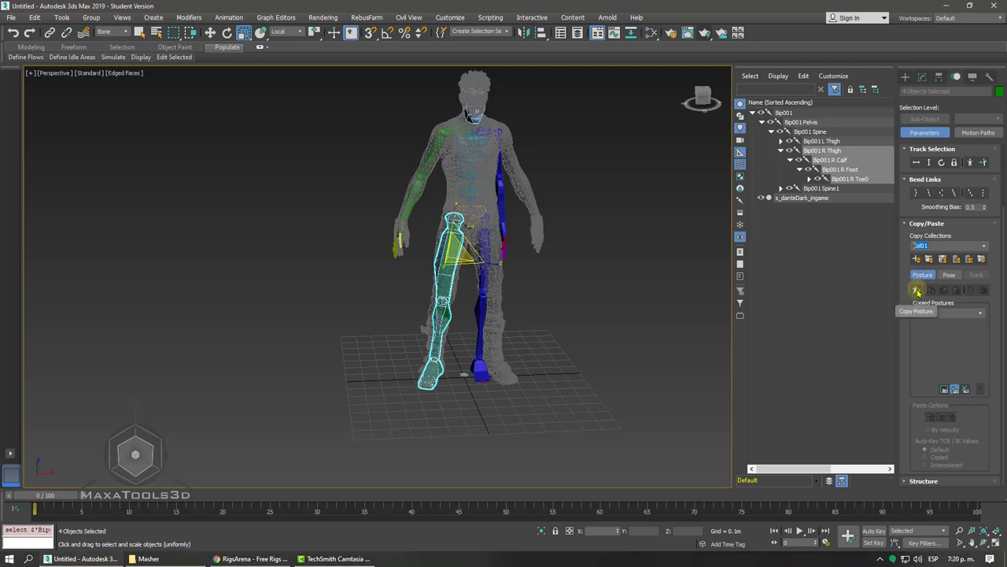
pyautogui.click(917, 291)
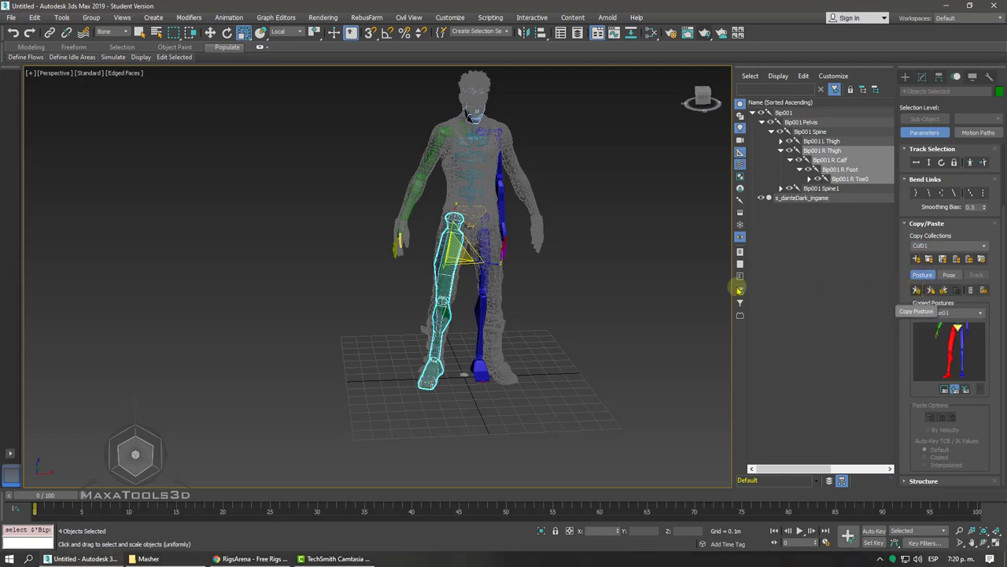
# - Select the right leg, left leg and right arm chains in turn by double-clicking
pyautogui.click(558, 263)
pyautogui.scroll(5, 472, 259)
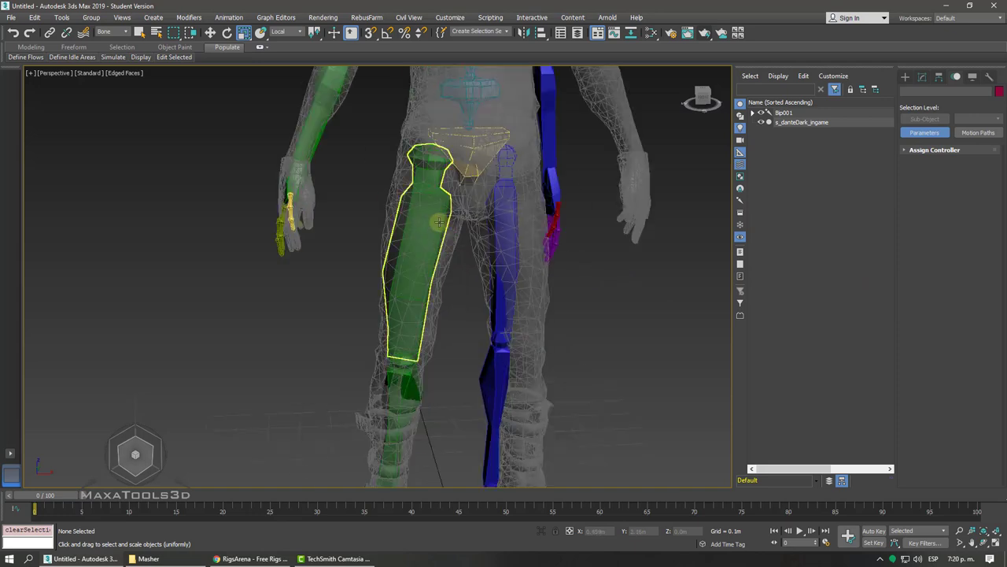
pyautogui.doubleClick(439, 223)
pyautogui.scroll(-2, 439, 222)
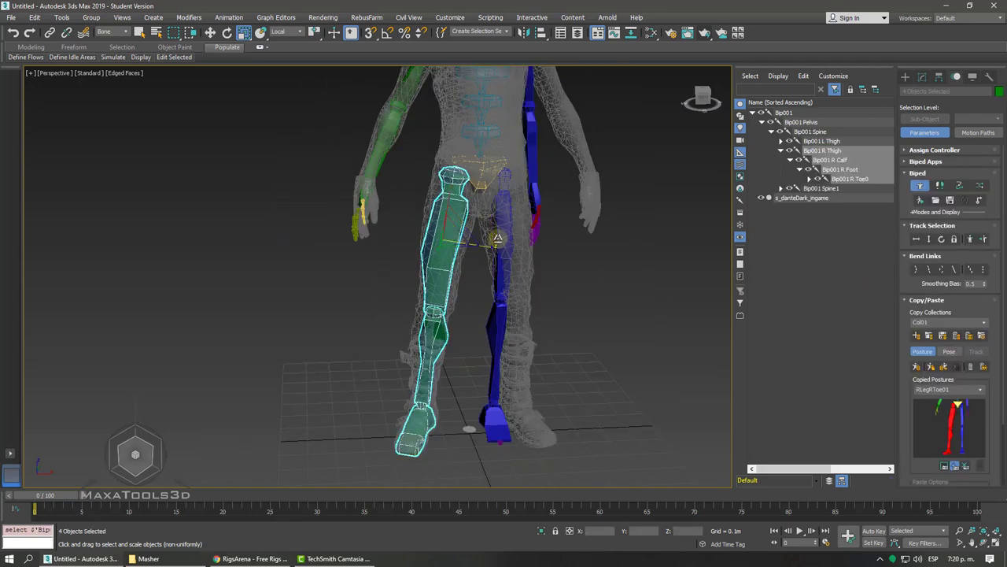
pyautogui.scroll(-2, 449, 227)
pyautogui.doubleClick(502, 223)
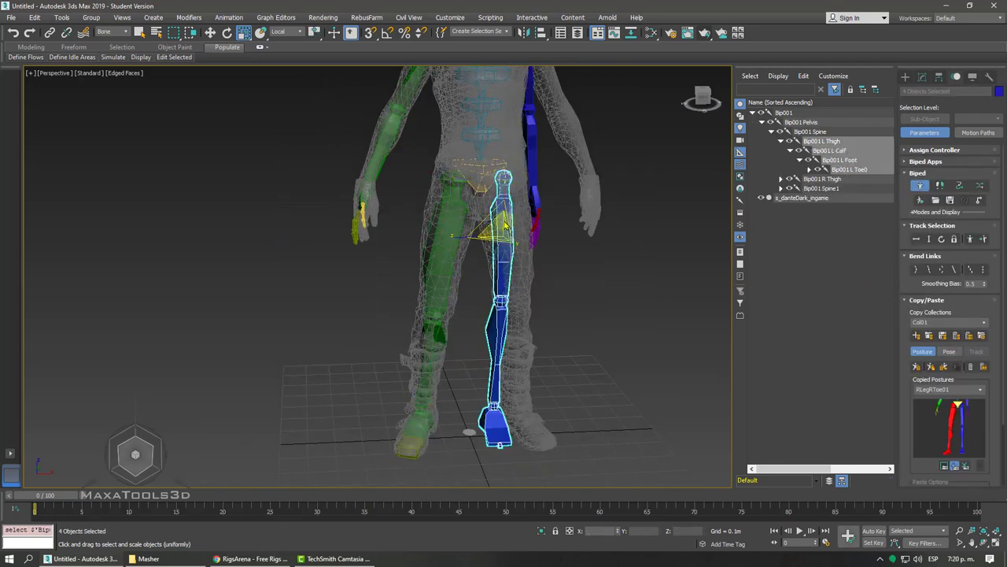
pyautogui.scroll(-2, 502, 222)
pyautogui.doubleClick(477, 101)
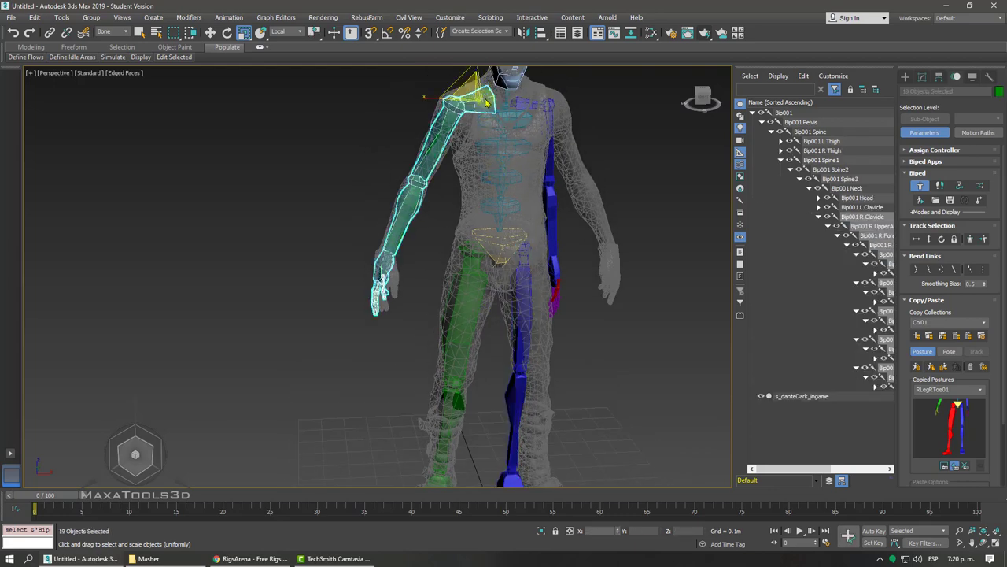
pyautogui.doubleClick(474, 254)
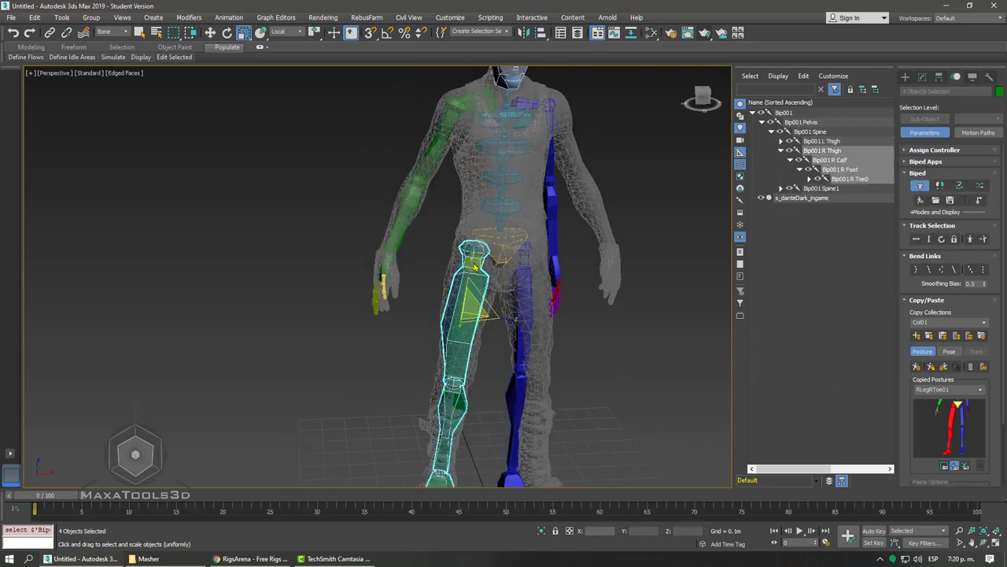
# - Select the lower spine bone, then all 52 biped bones
pyautogui.scroll(2, 474, 262)
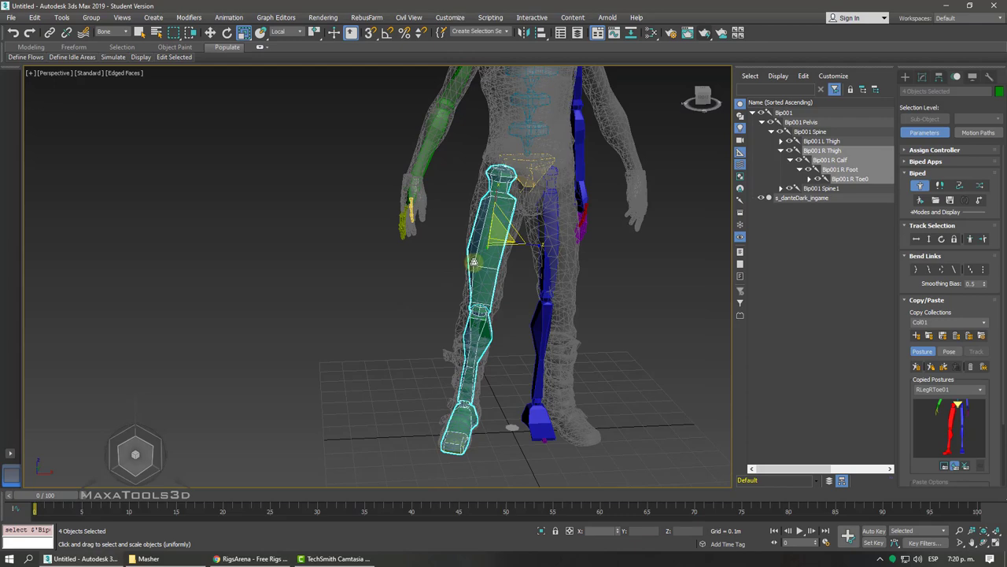
pyautogui.scroll(-2, 474, 262)
pyautogui.scroll(2, 445, 248)
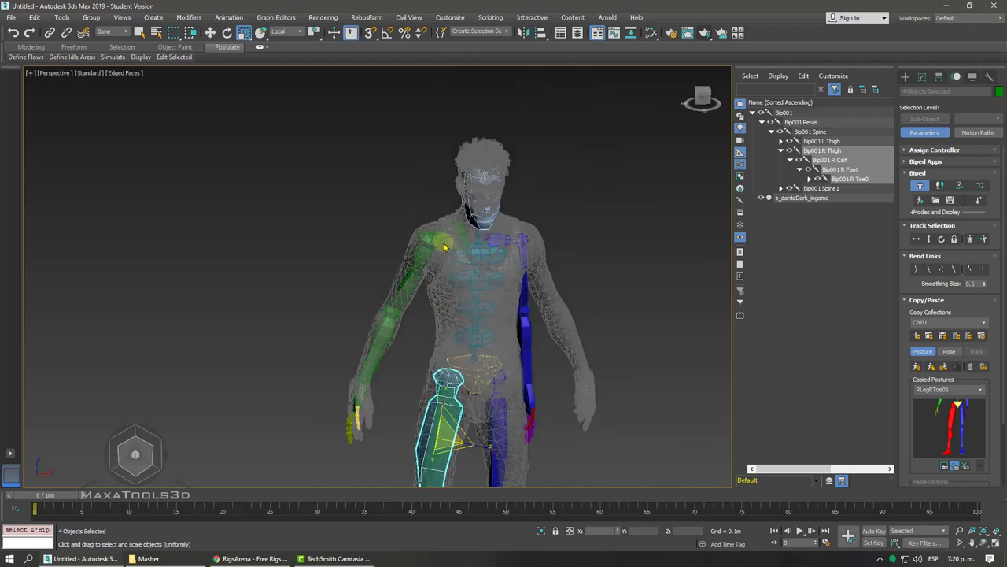
pyautogui.doubleClick(441, 238)
pyautogui.scroll(1, 472, 268)
pyautogui.scroll(2, 483, 289)
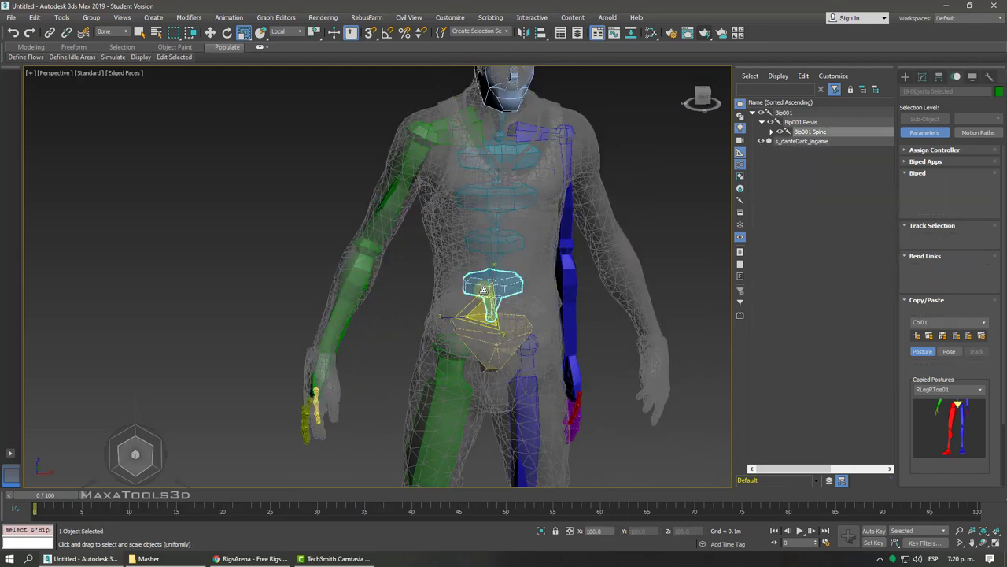
pyautogui.doubleClick(483, 289)
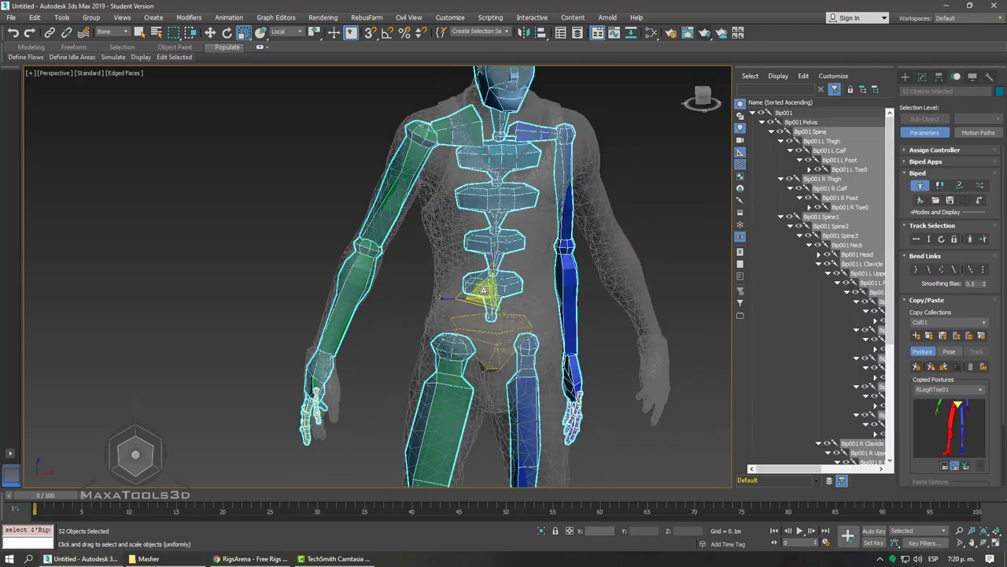
# - Copy the right leg's posture and paste it mirrored onto the left leg
pyautogui.click(599, 116)
pyautogui.scroll(-3, 599, 116)
pyautogui.scroll(-2, 601, 111)
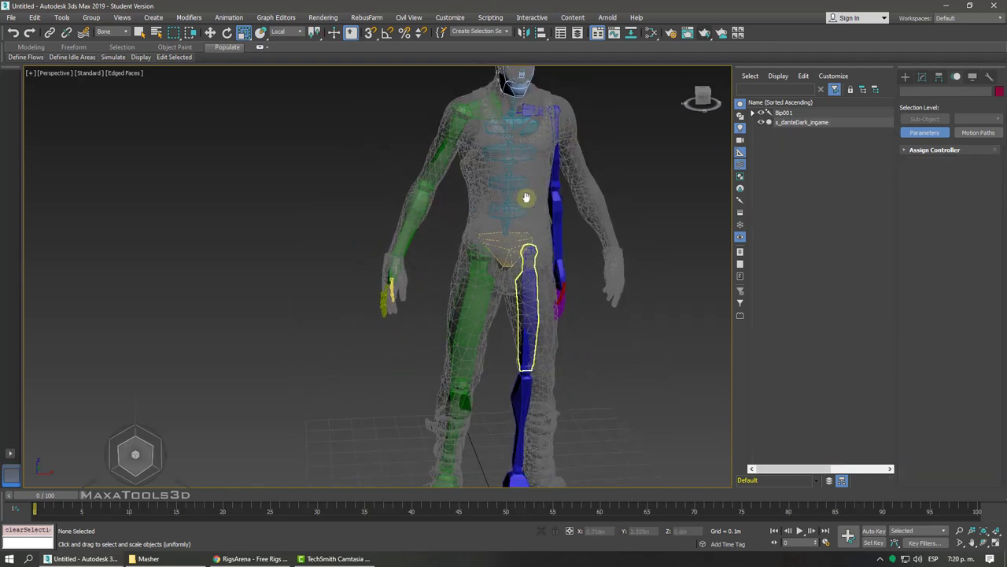
pyautogui.doubleClick(471, 264)
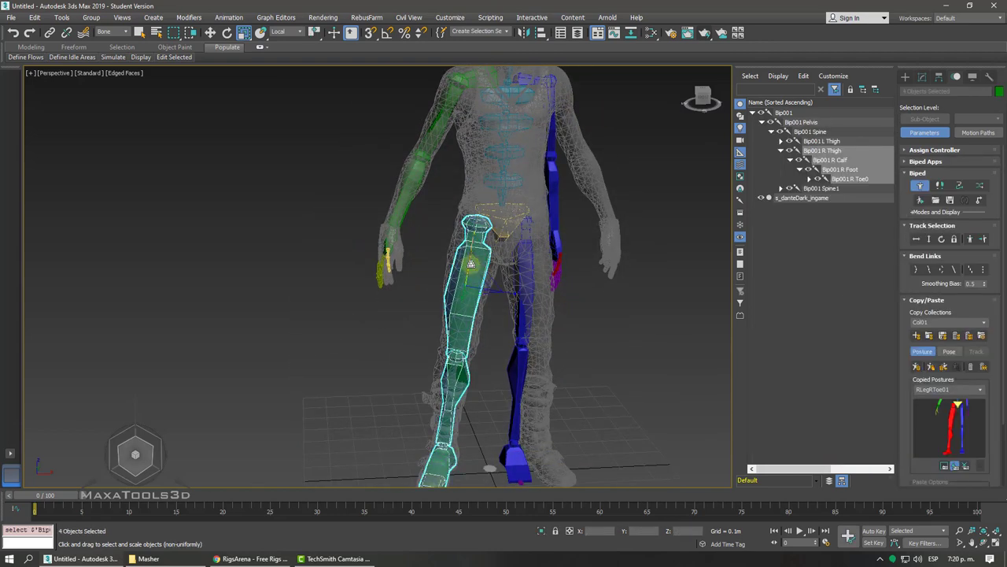
pyautogui.scroll(1, 470, 263)
pyautogui.scroll(2, 470, 264)
pyautogui.scroll(1, 473, 263)
pyautogui.scroll(-4, 472, 268)
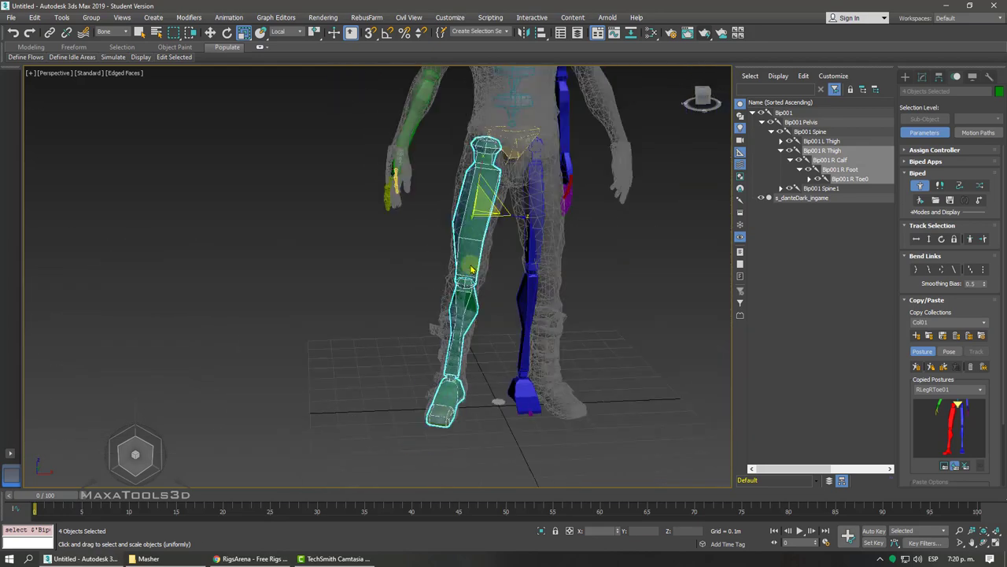
pyautogui.click(917, 367)
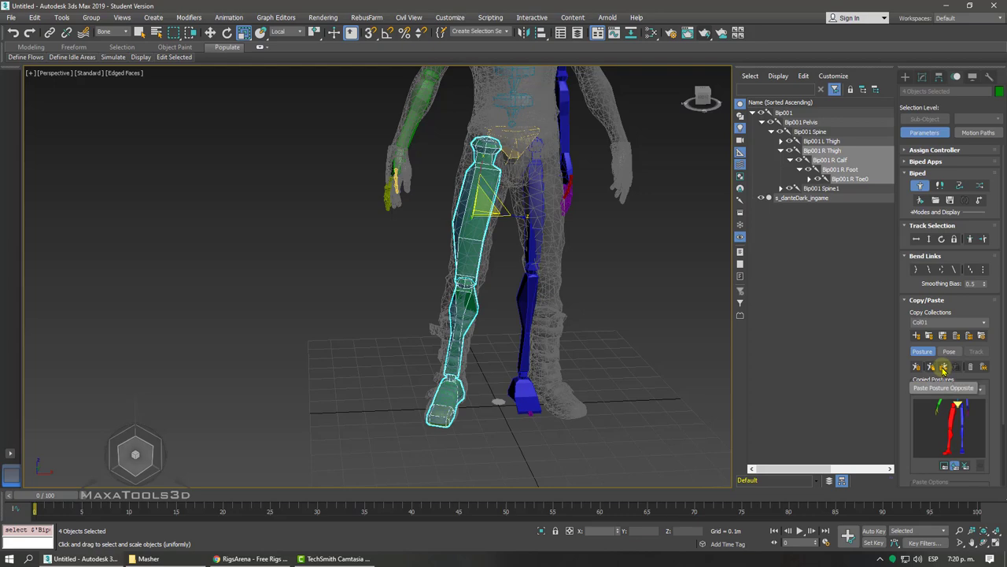
pyautogui.click(945, 367)
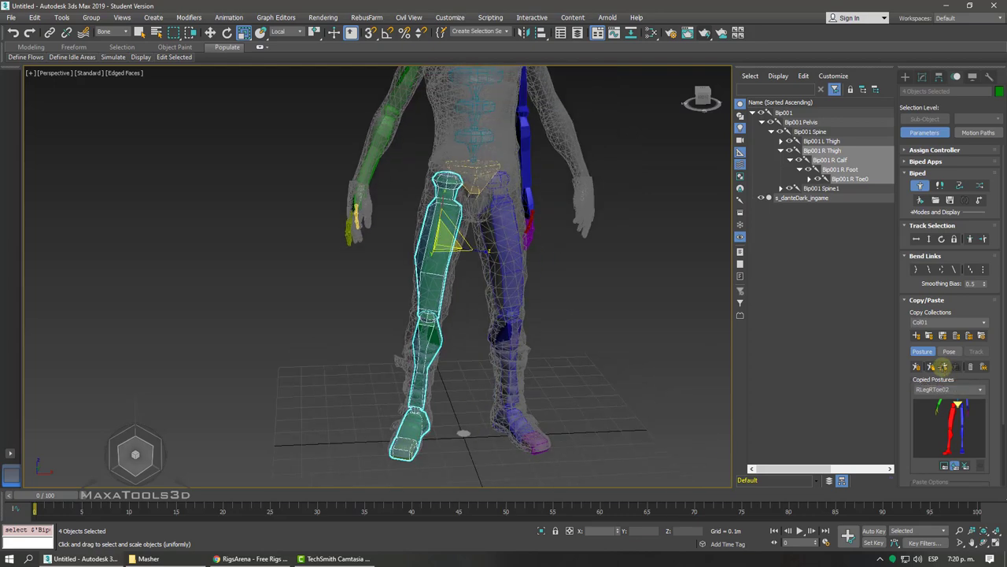
# - Copy the right arm's posture and paste it mirrored onto the left arm
pyautogui.keyDown('alt'); pyautogui.moveTo(551, 236); pyautogui.dragTo(580, 220, button='middle'); pyautogui.keyUp('alt')
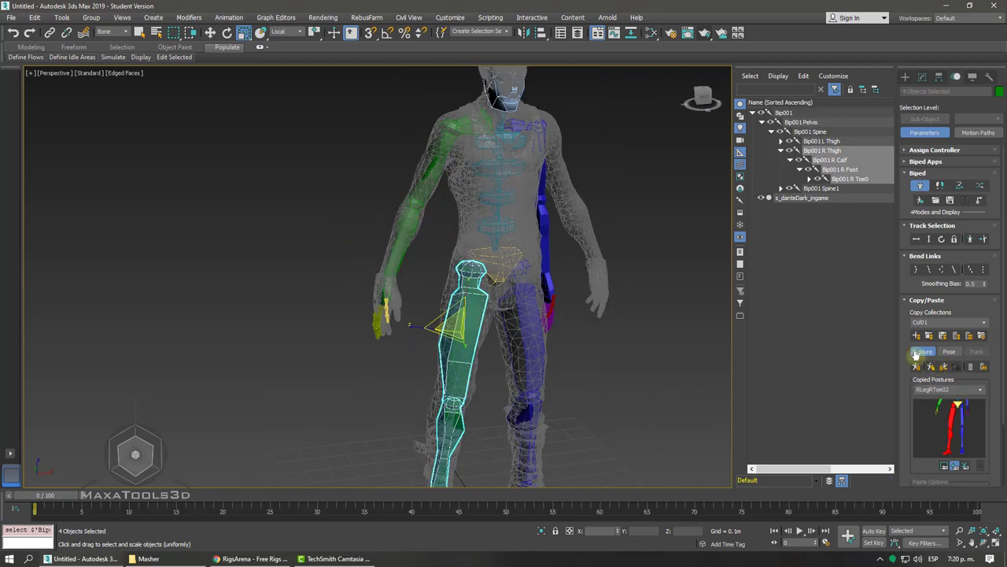
pyautogui.doubleClick(476, 172)
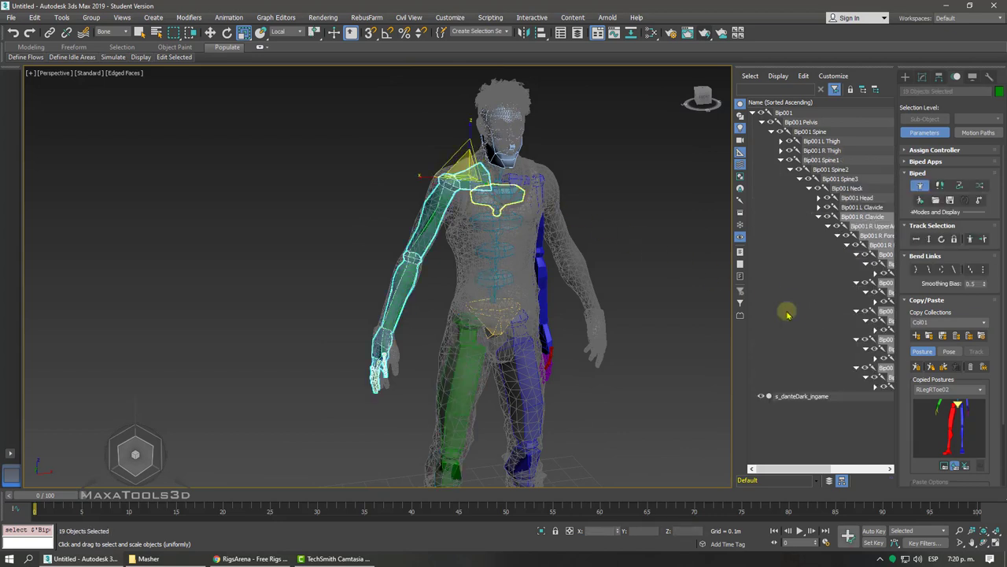
pyautogui.click(917, 366)
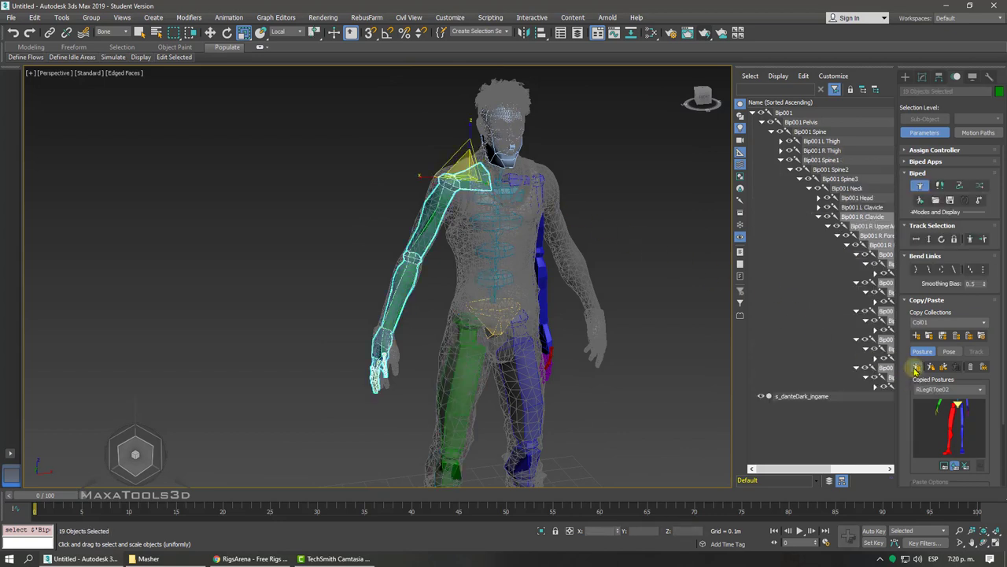
pyautogui.click(943, 366)
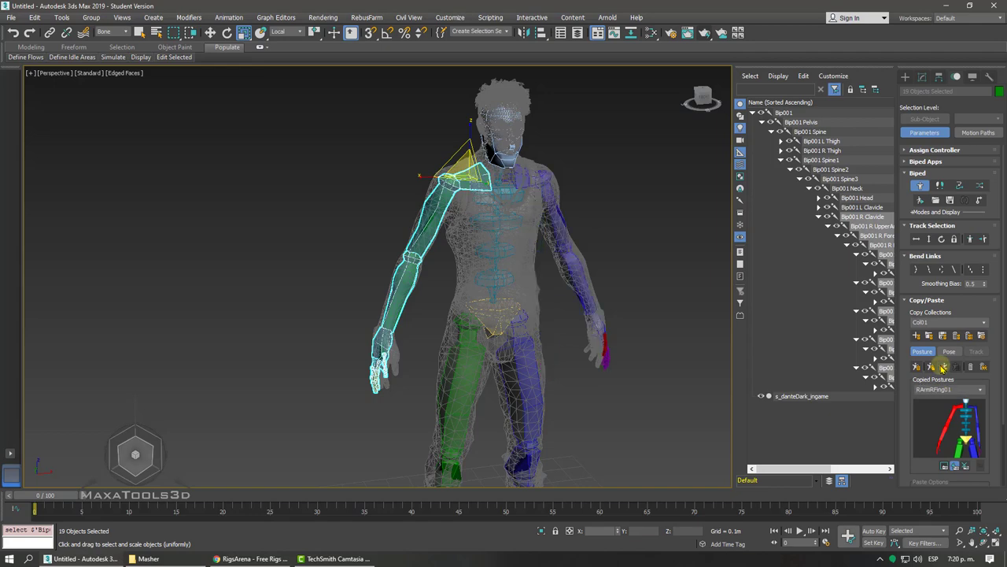
pyautogui.scroll(5, 589, 218)
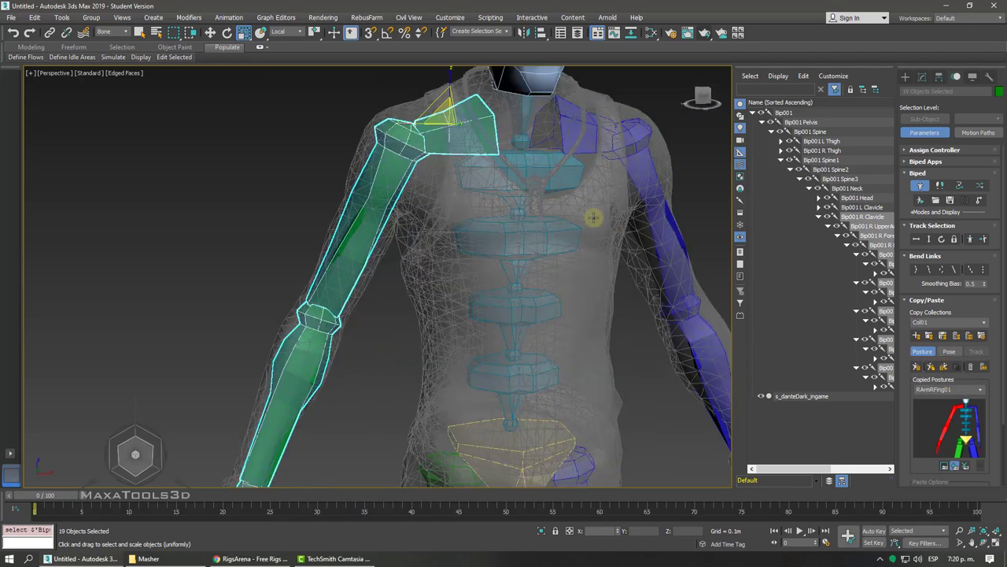
# - Stretch Bip001 Neck, reposition it in Left view, and tilt it forward about 11.6 degrees
pyautogui.click(520, 184)
pyautogui.moveTo(513, 186); pyautogui.dragTo(509, 185)
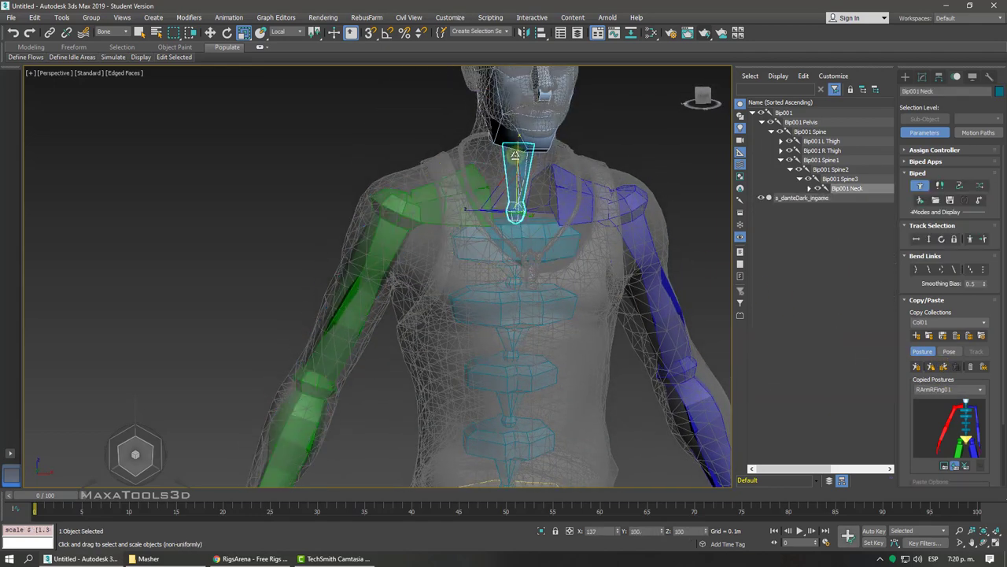
pyautogui.rightClick(509, 185)
pyautogui.click(518, 196)
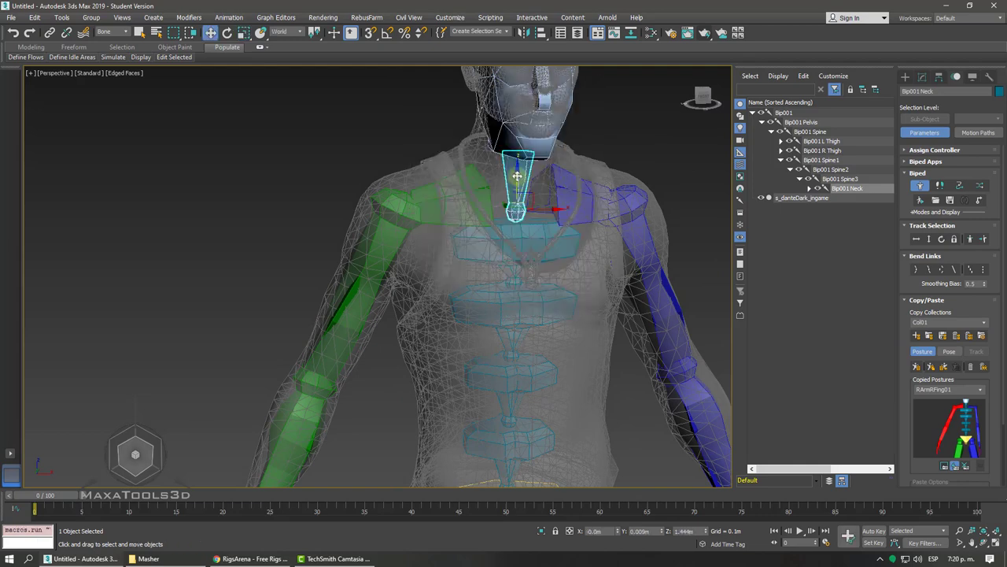
pyautogui.moveTo(511, 155)
pyautogui.keyDown('alt'); pyautogui.mouseDown(button='middle')
pyautogui.moveTo(522, 151)
pyautogui.moveTo(505, 172)
pyautogui.moveTo(565, 266)
pyautogui.mouseUp(button='middle'); pyautogui.keyUp('alt')
pyautogui.press('l')
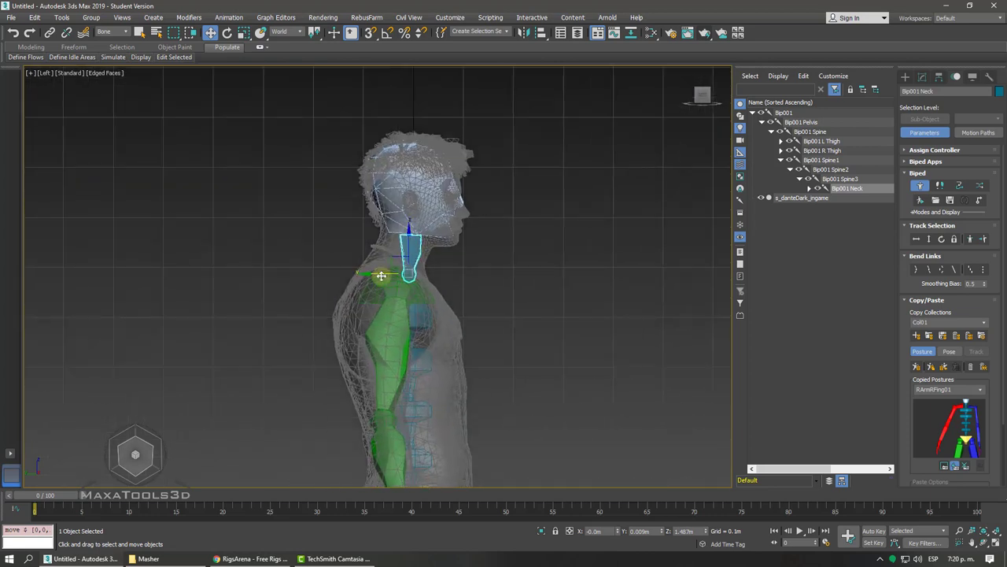
pyautogui.moveTo(381, 276); pyautogui.dragTo(370, 273)
pyautogui.press('e')
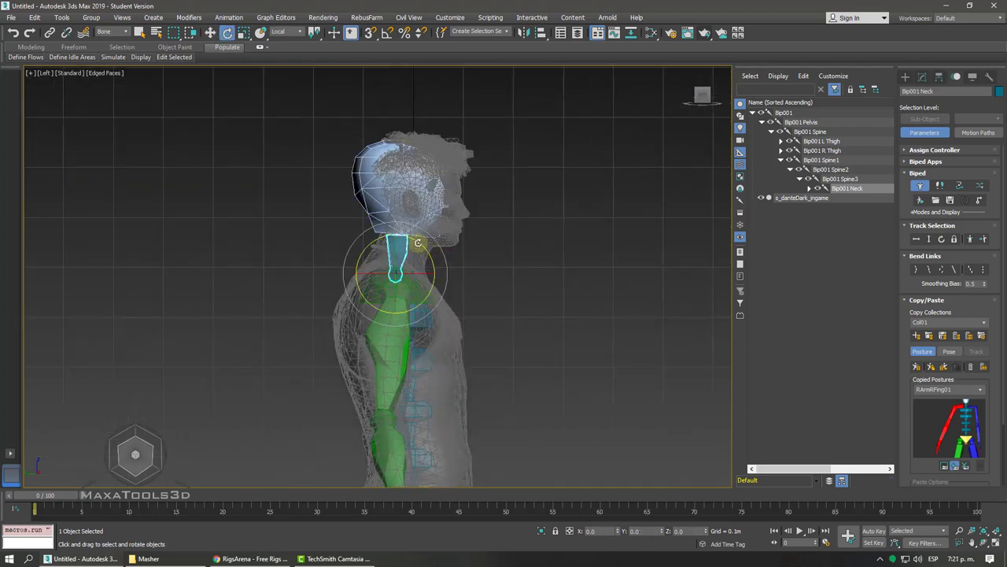
pyautogui.moveTo(418, 242); pyautogui.dragTo(426, 251)
# - Scale Bip001 Head to fill the character's head
pyautogui.click(450, 199)
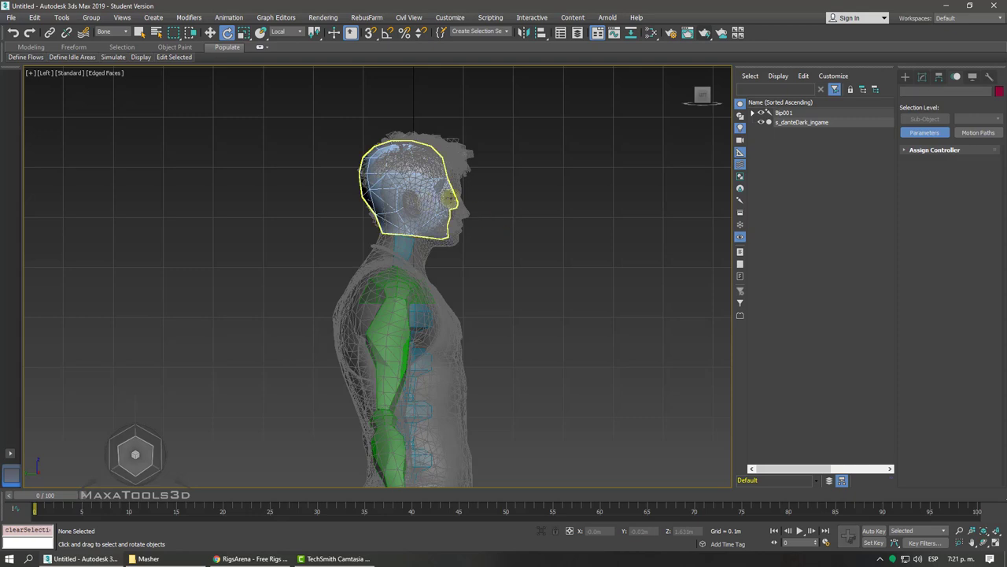
pyautogui.rightClick(437, 211)
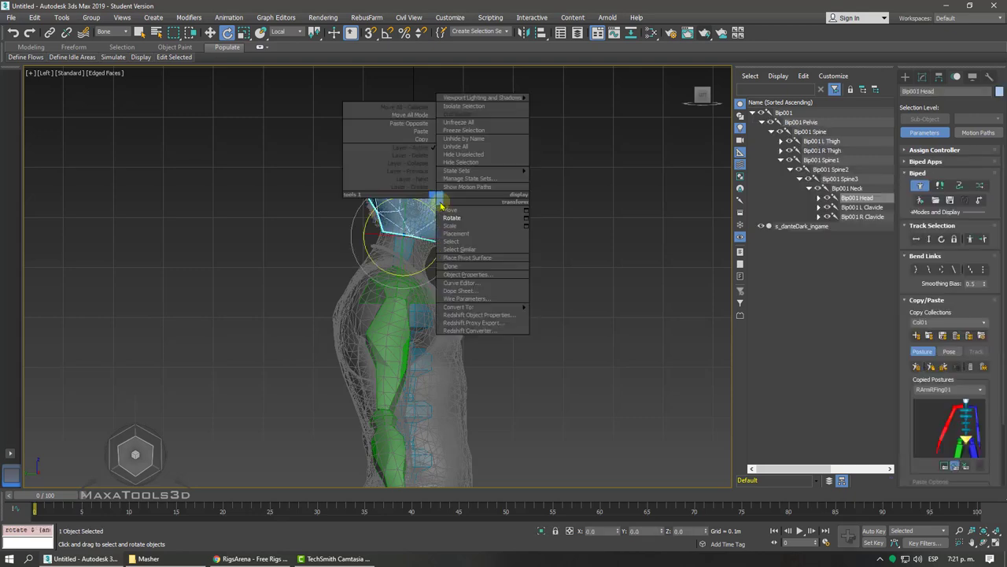
pyautogui.click(459, 211)
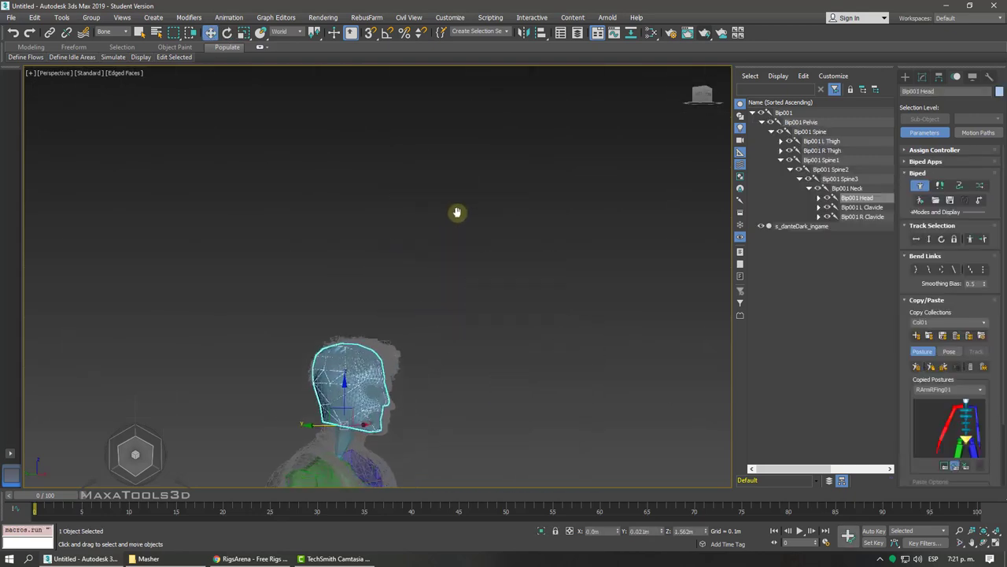
pyautogui.keyDown('alt'); pyautogui.moveTo(459, 211); pyautogui.dragTo(418, 272, button='middle'); pyautogui.keyUp('alt')
pyautogui.scroll(3, 401, 304)
pyautogui.rightClick(401, 304)
pyautogui.click(434, 329)
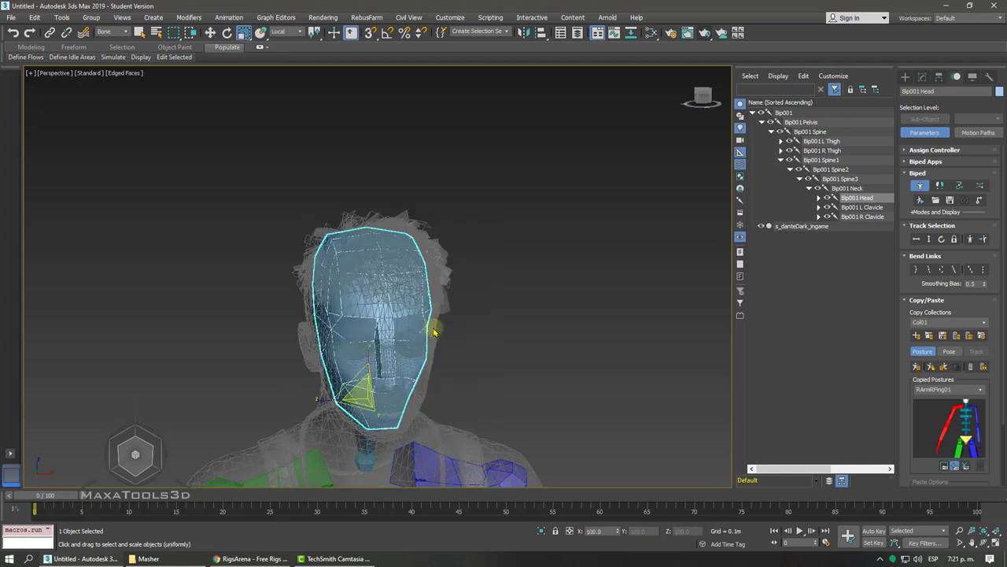
pyautogui.moveTo(321, 401); pyautogui.dragTo(323, 394)
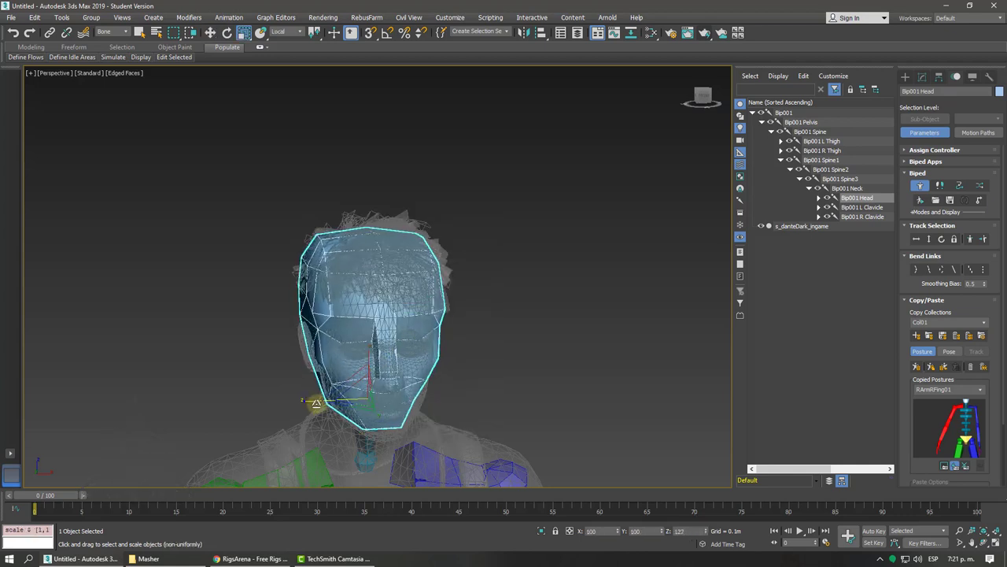
pyautogui.moveTo(369, 351); pyautogui.dragTo(371, 349)
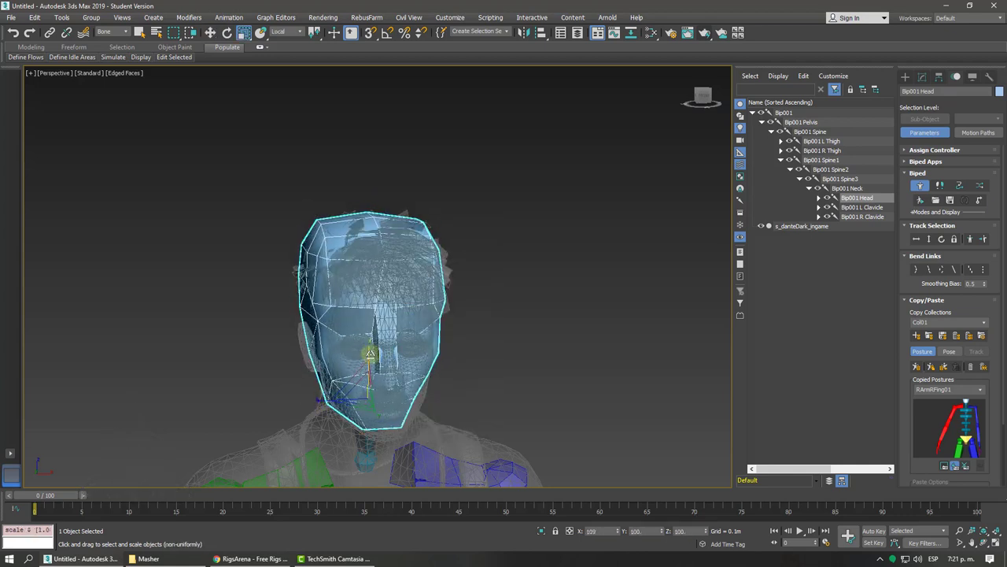
pyautogui.moveTo(371, 348)
pyautogui.keyDown('alt'); pyautogui.mouseDown(button='middle')
pyautogui.moveTo(362, 351)
pyautogui.moveTo(373, 355)
pyautogui.moveTo(377, 315)
pyautogui.moveTo(401, 323)
pyautogui.mouseUp(button='middle'); pyautogui.keyUp('alt')
# - Rescale Bip001 Neck uniformly on all axes to fit the mesh's neck
pyautogui.click(378, 311)
pyautogui.moveTo(415, 335); pyautogui.dragTo(448, 353)
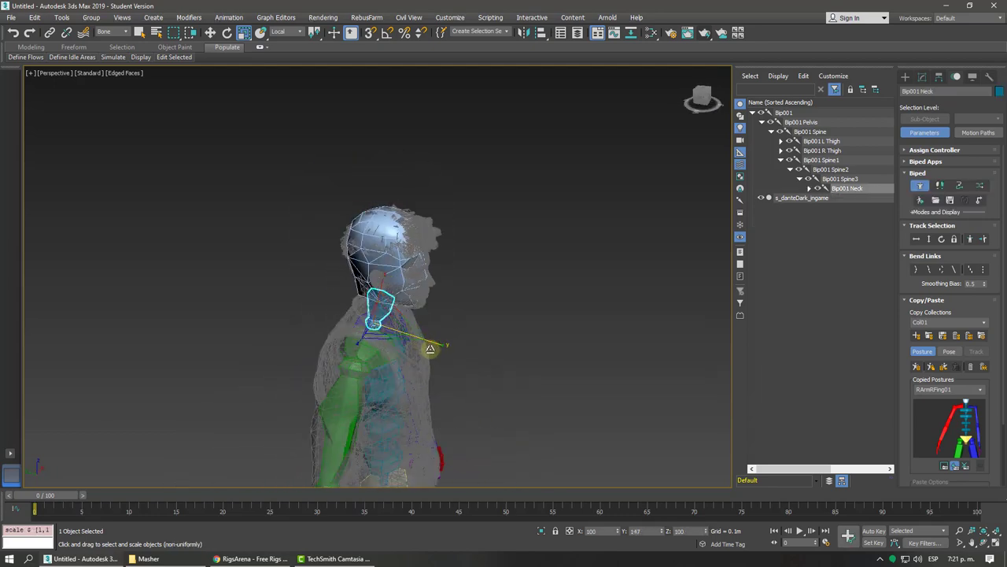
pyautogui.keyDown('alt'); pyautogui.moveTo(448, 353); pyautogui.dragTo(420, 348, button='middle'); pyautogui.keyUp('alt')
pyautogui.hotkey('ctrl', 'e')
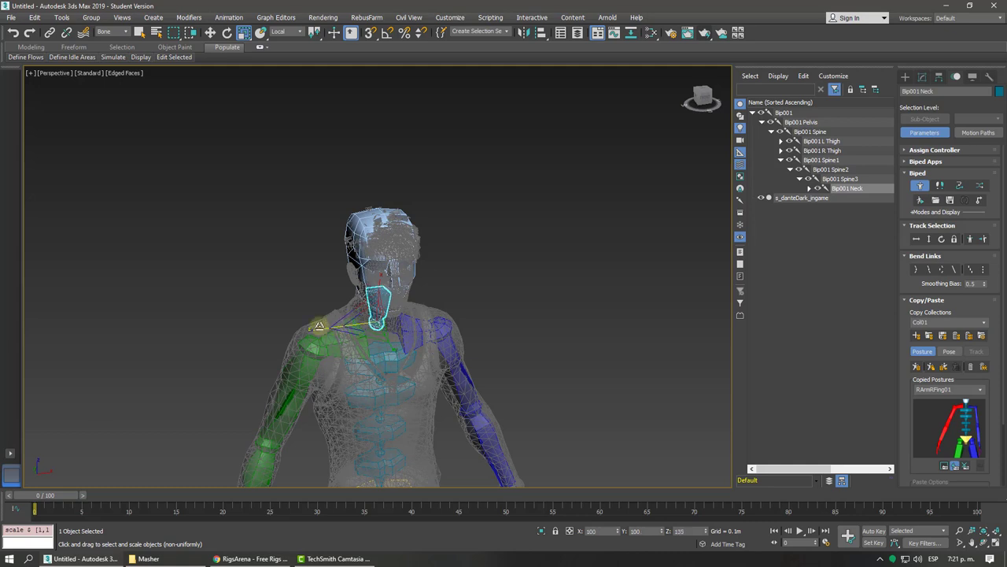
pyautogui.keyDown('alt'); pyautogui.moveTo(292, 333); pyautogui.dragTo(416, 333, button='middle'); pyautogui.keyUp('alt')
pyautogui.scroll(-5, 305, 326)
pyautogui.scroll(4, 415, 330)
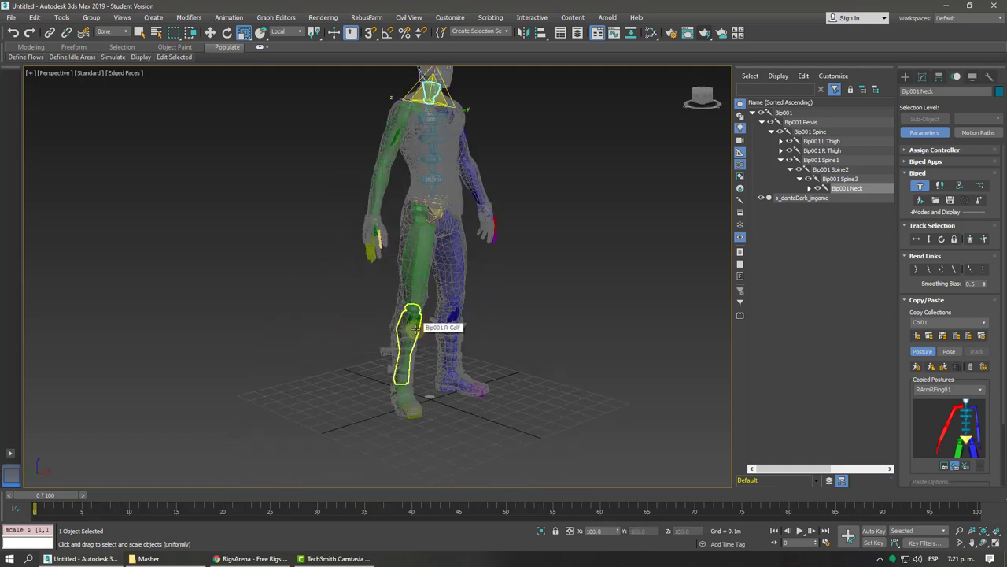